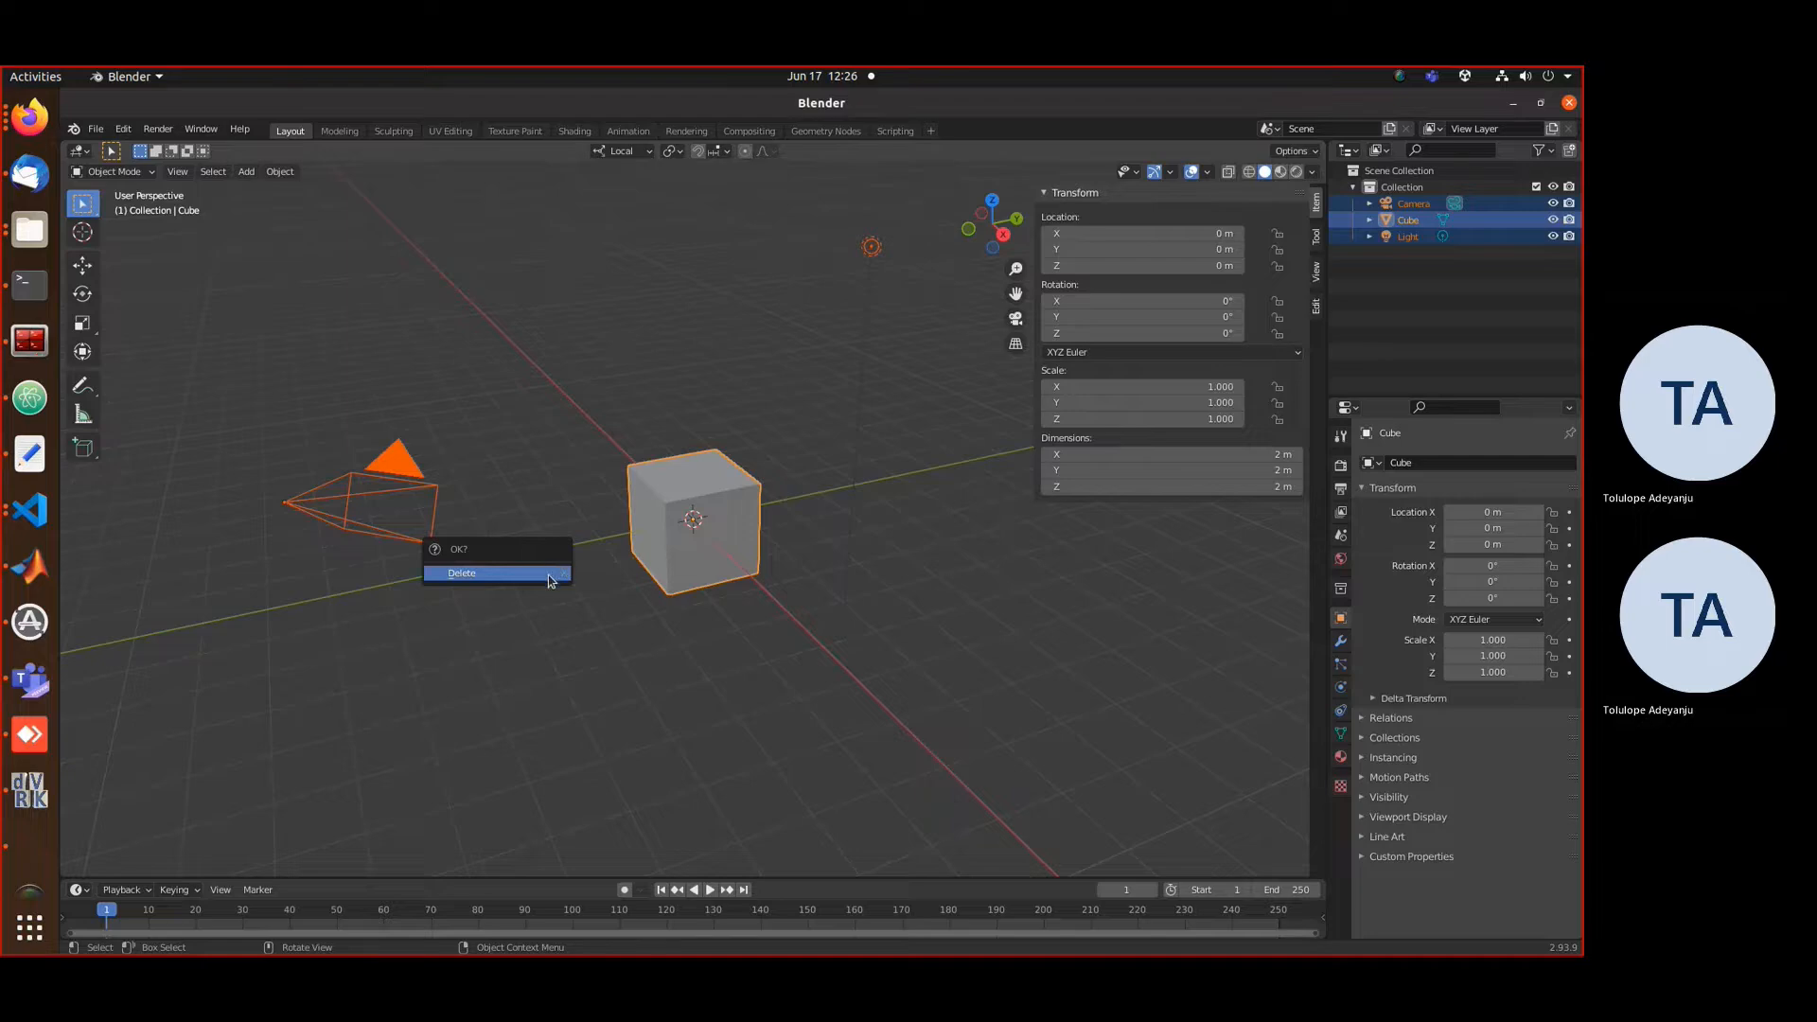
- Delete all the default scene objects and run the ambf_addon.py script, returning to the Layout workspace
left_click(551, 574)
left_click(895, 132)
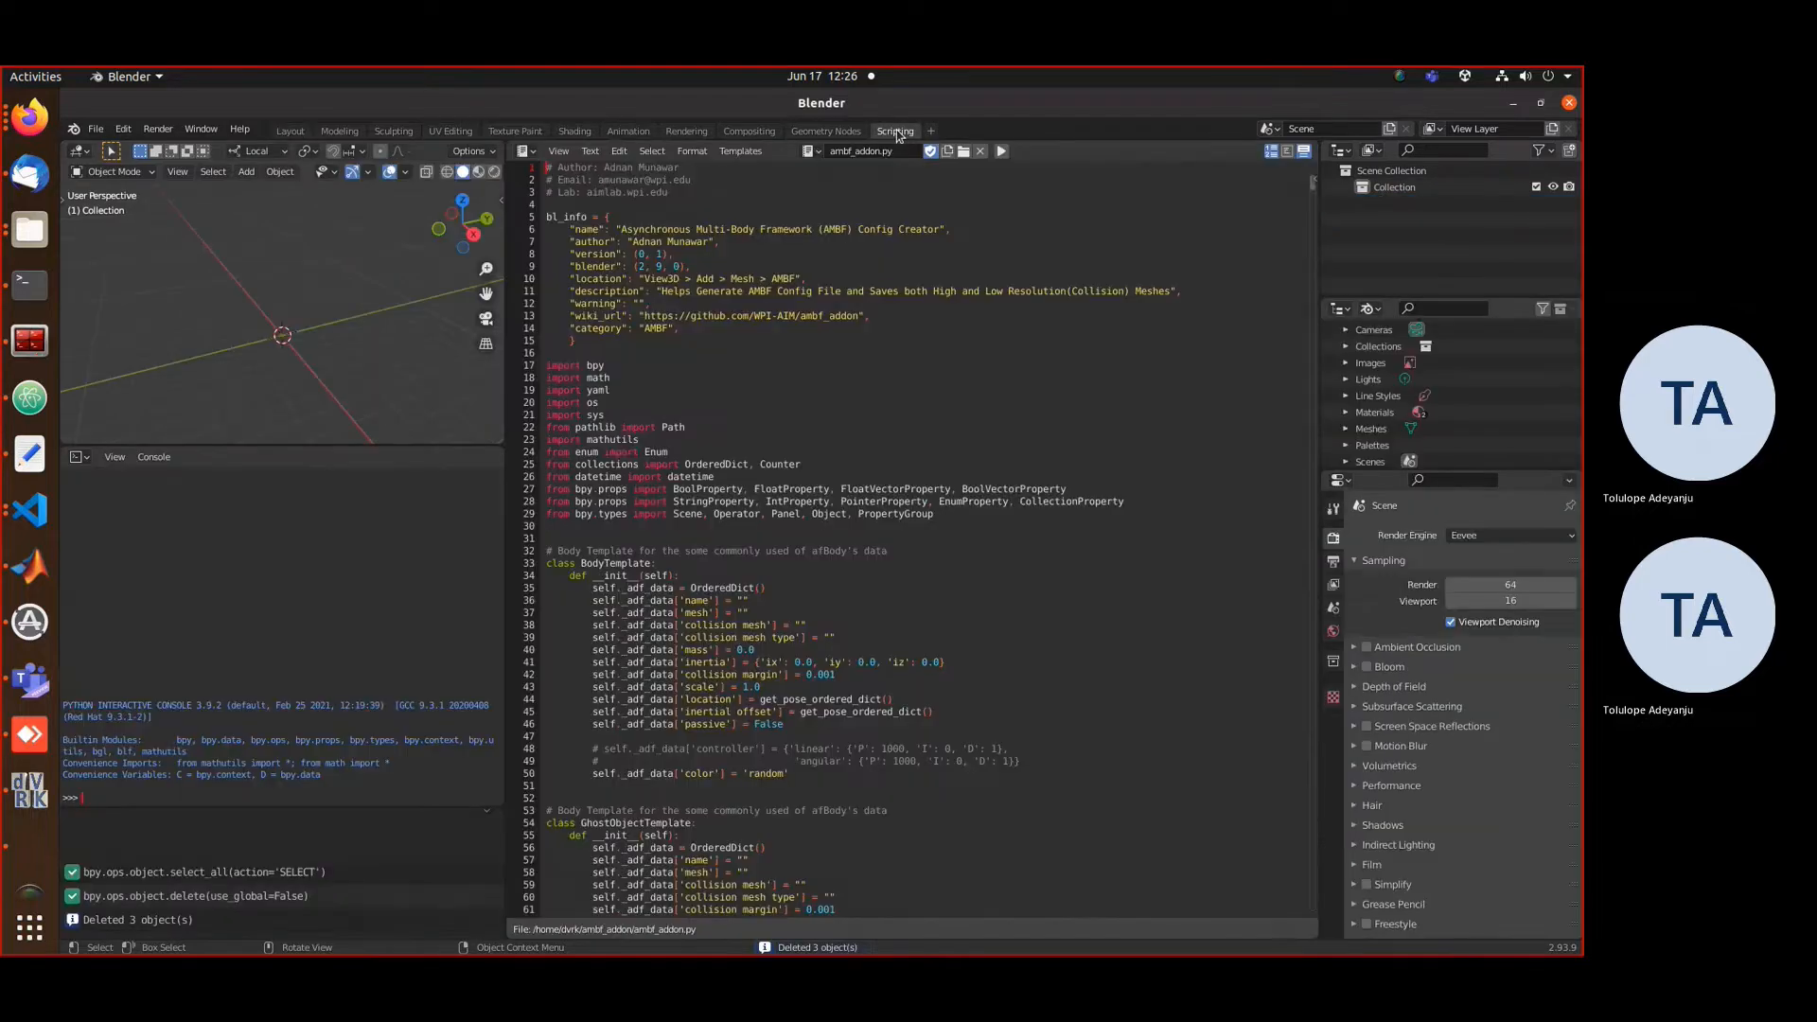
left_click(1002, 151)
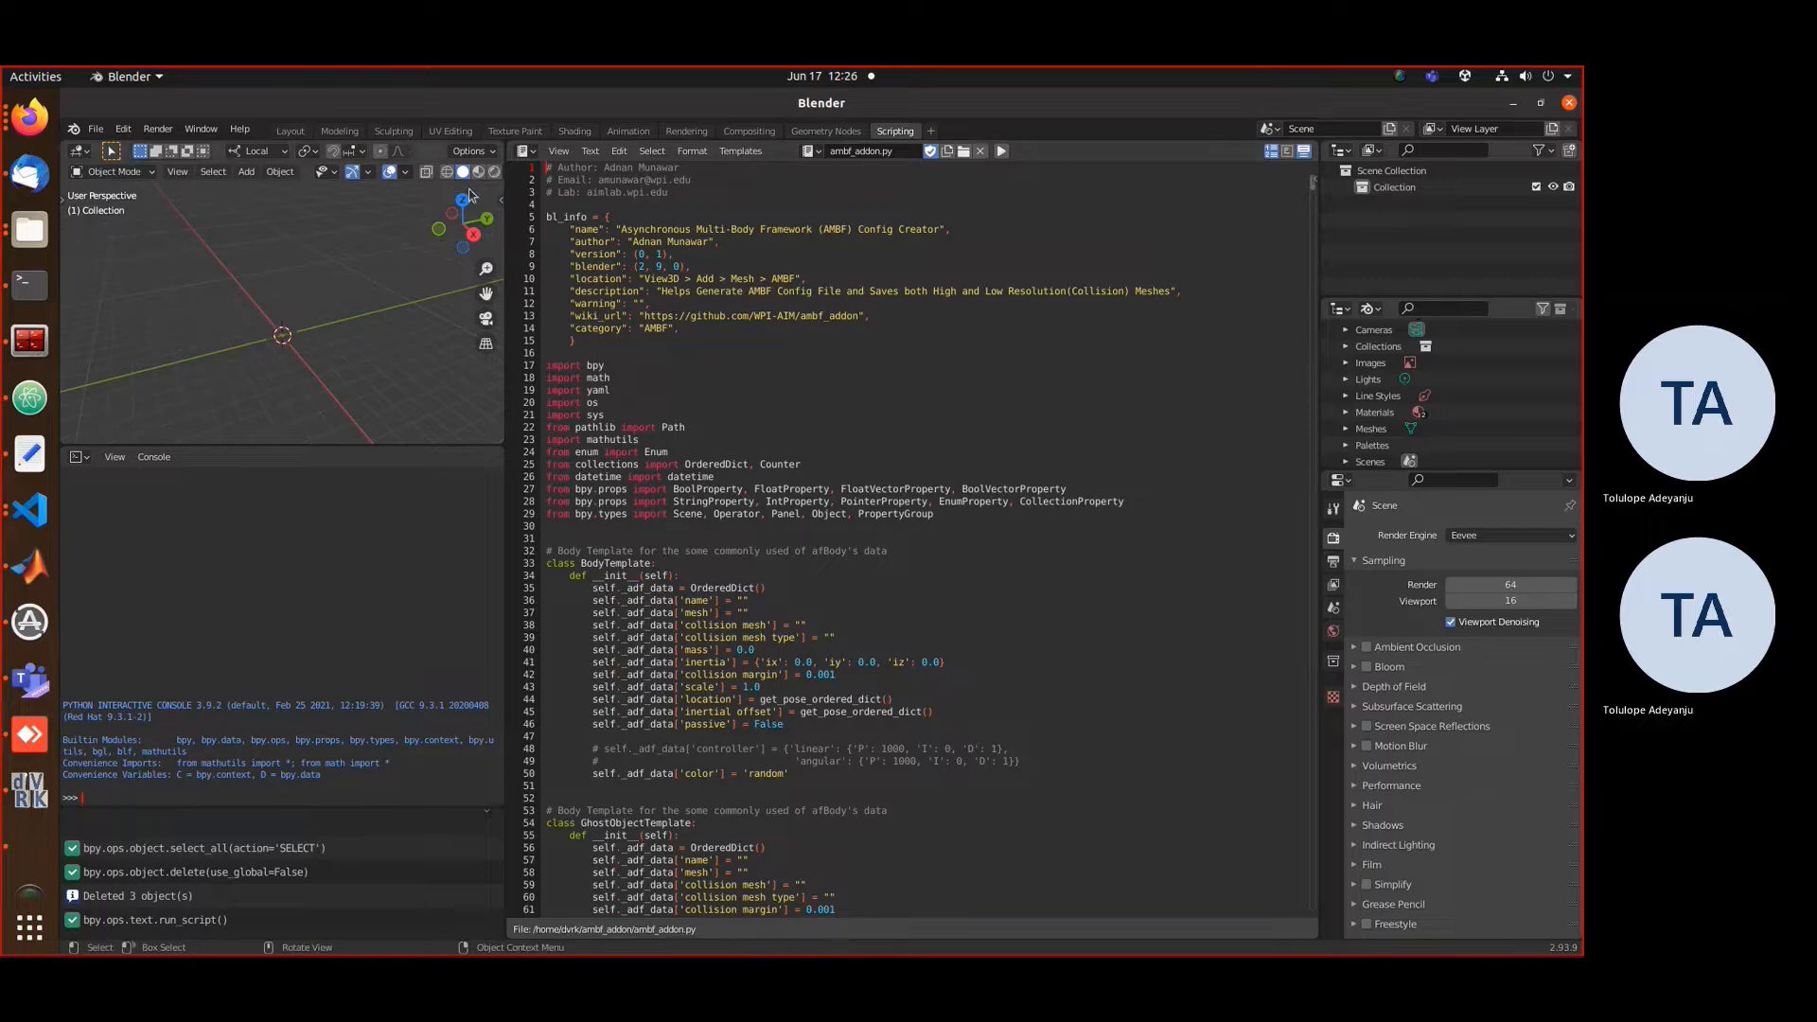
left_click(290, 132)
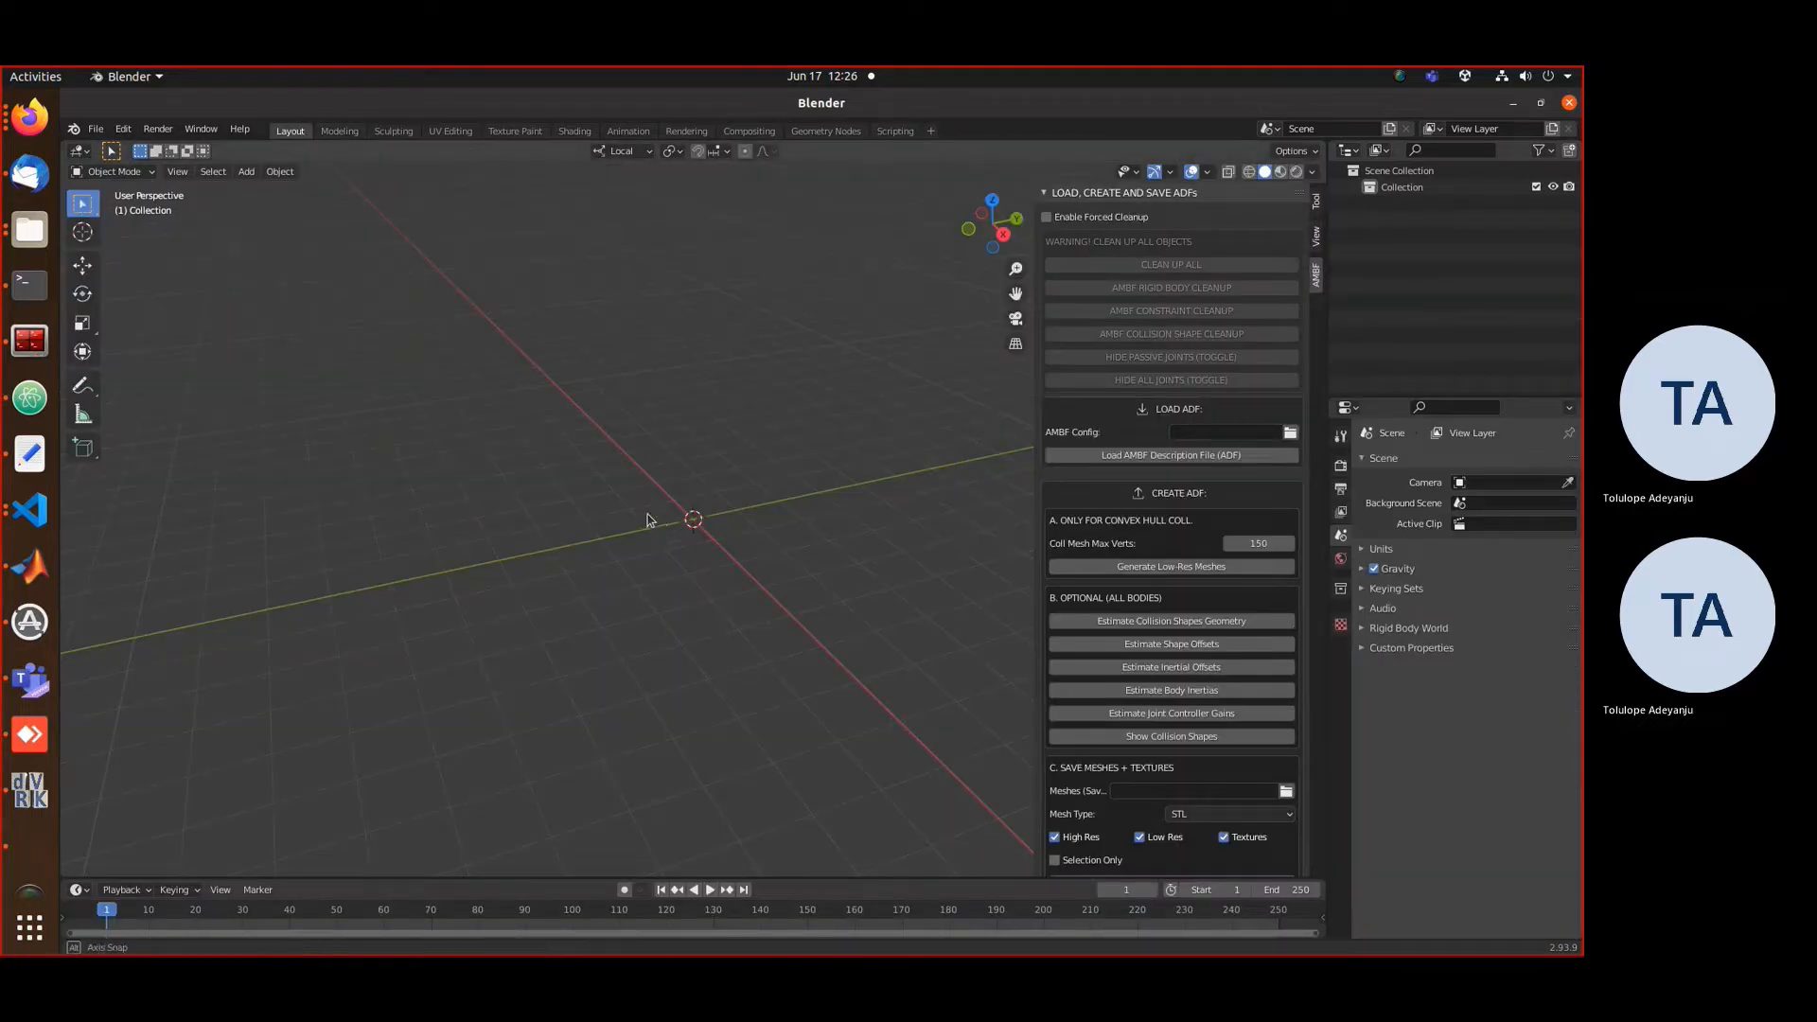
- Add a cube mesh at the centre of the empty scene
middle_click_drag(647, 513, 681, 511)
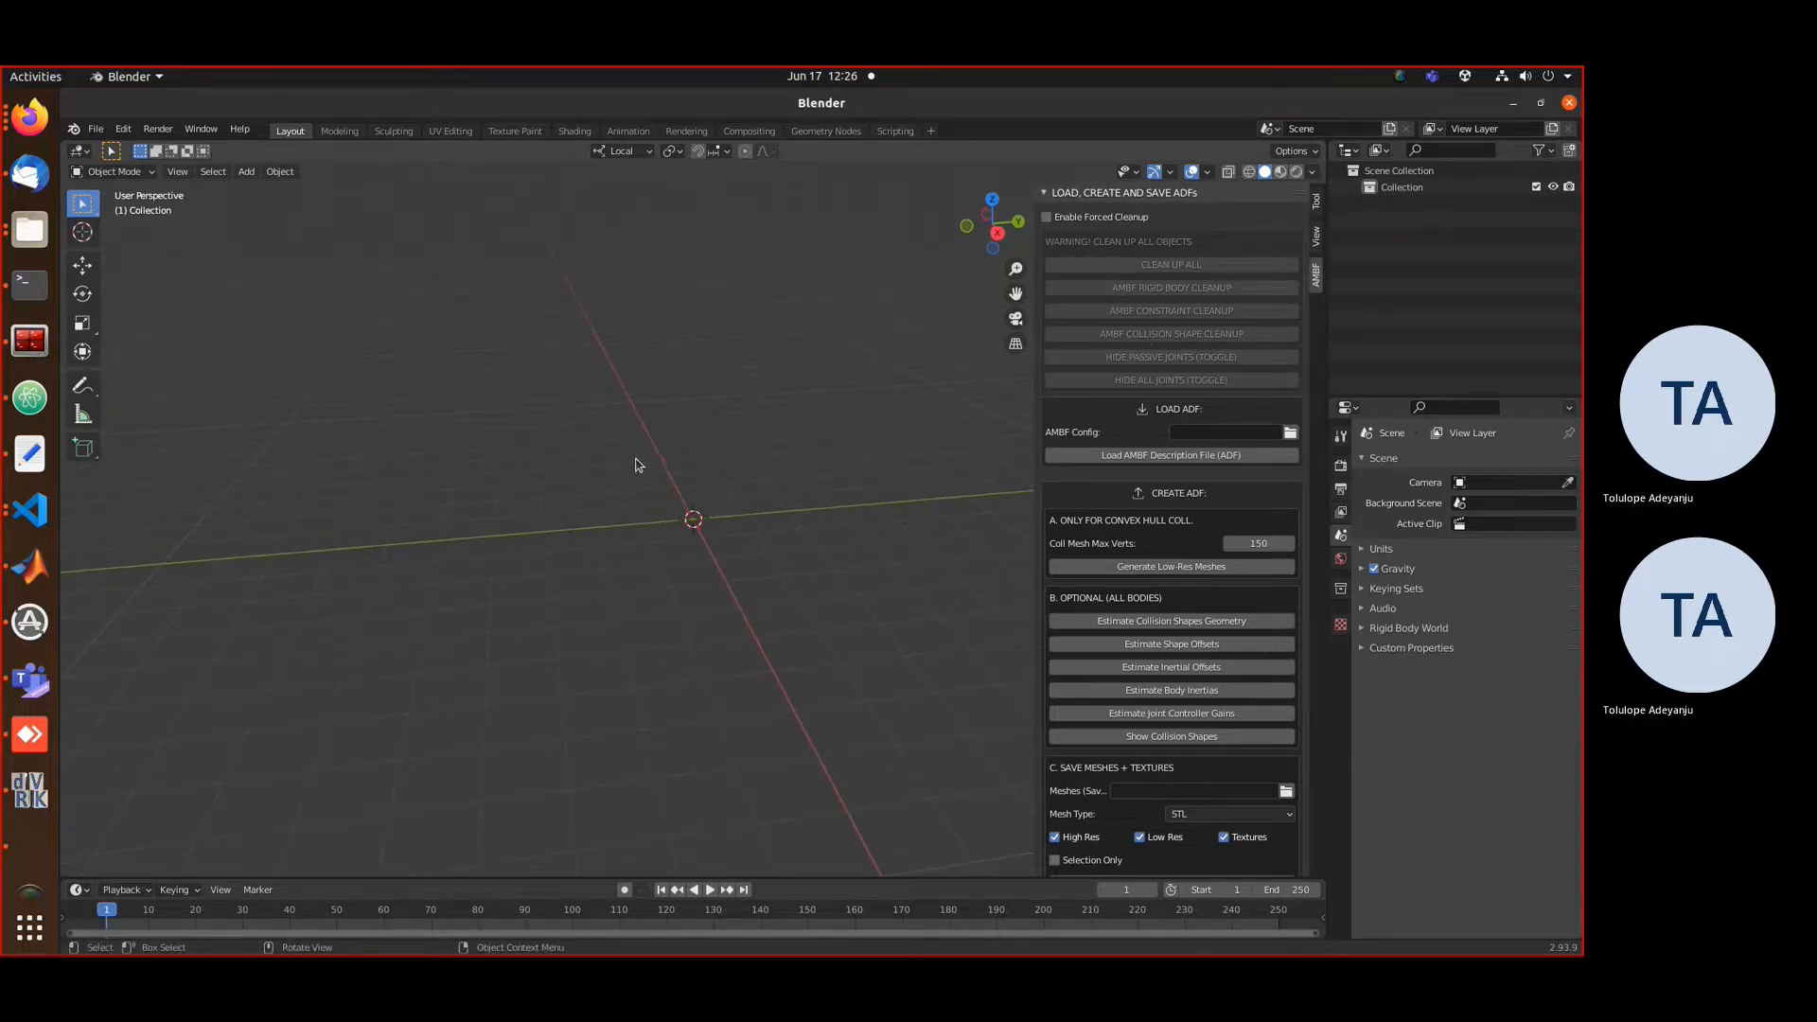
key("shift+a")
mouse_move(636, 464)
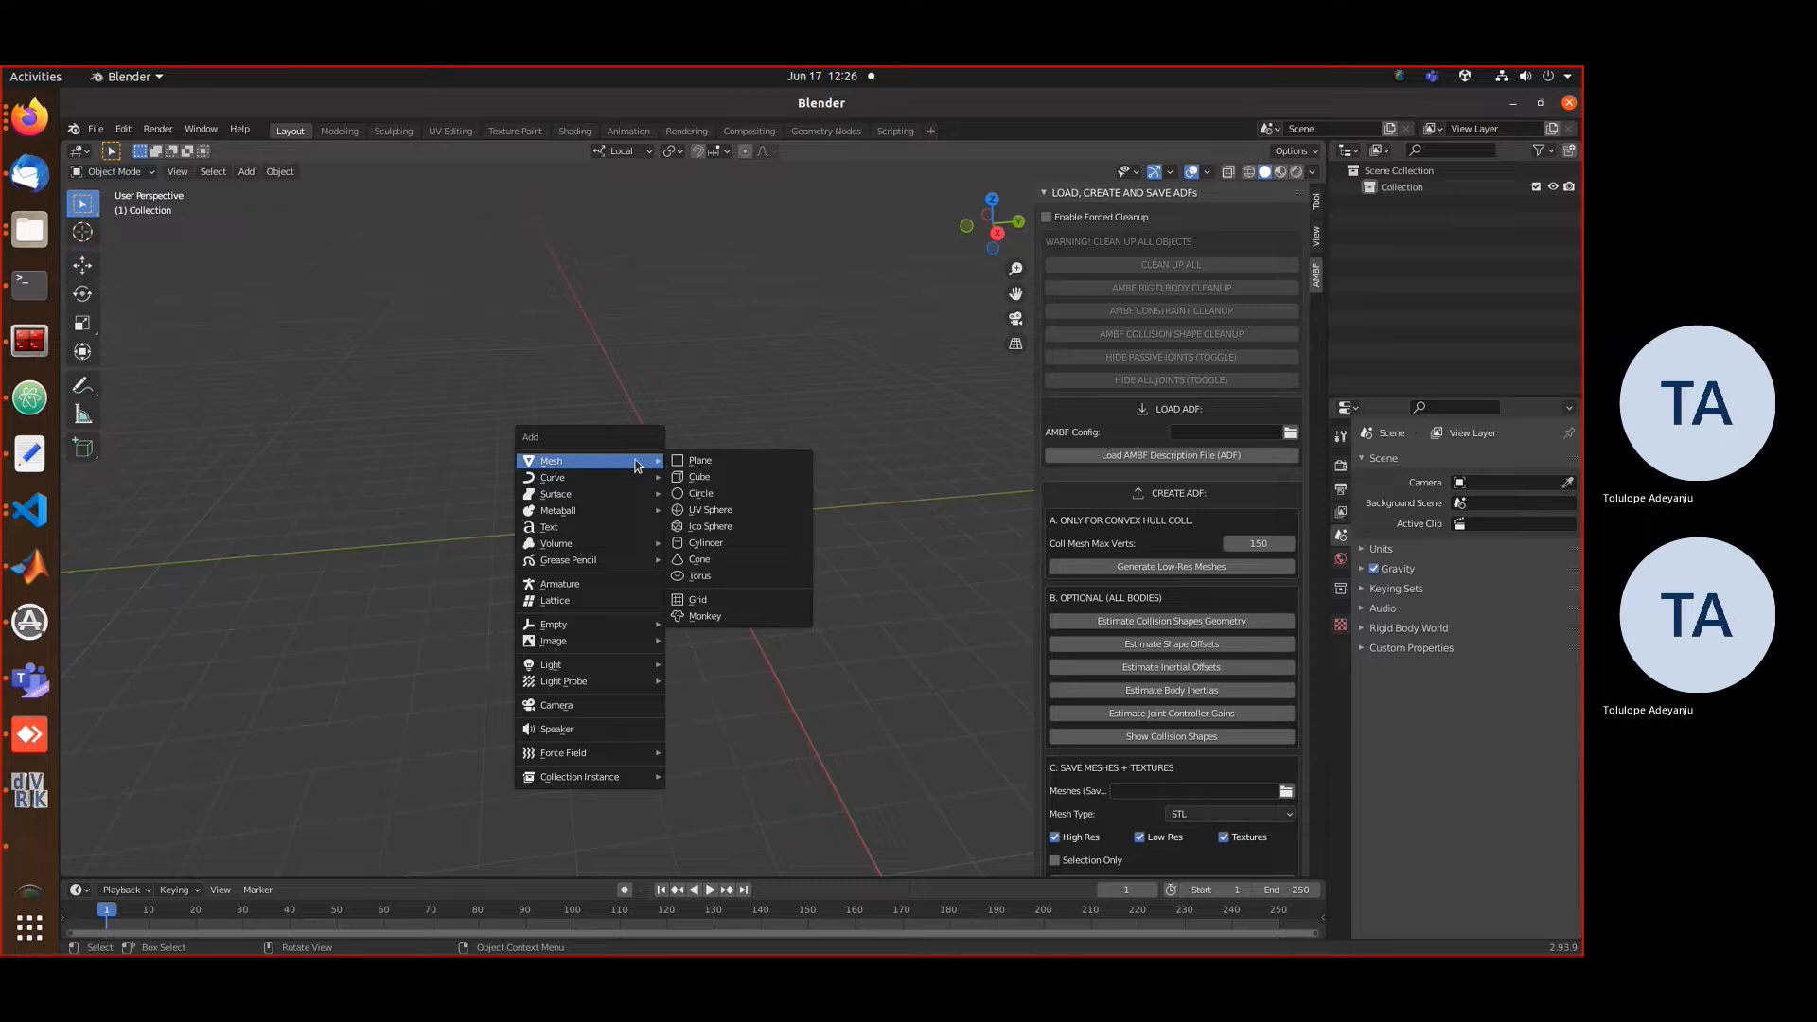
left_click(712, 485)
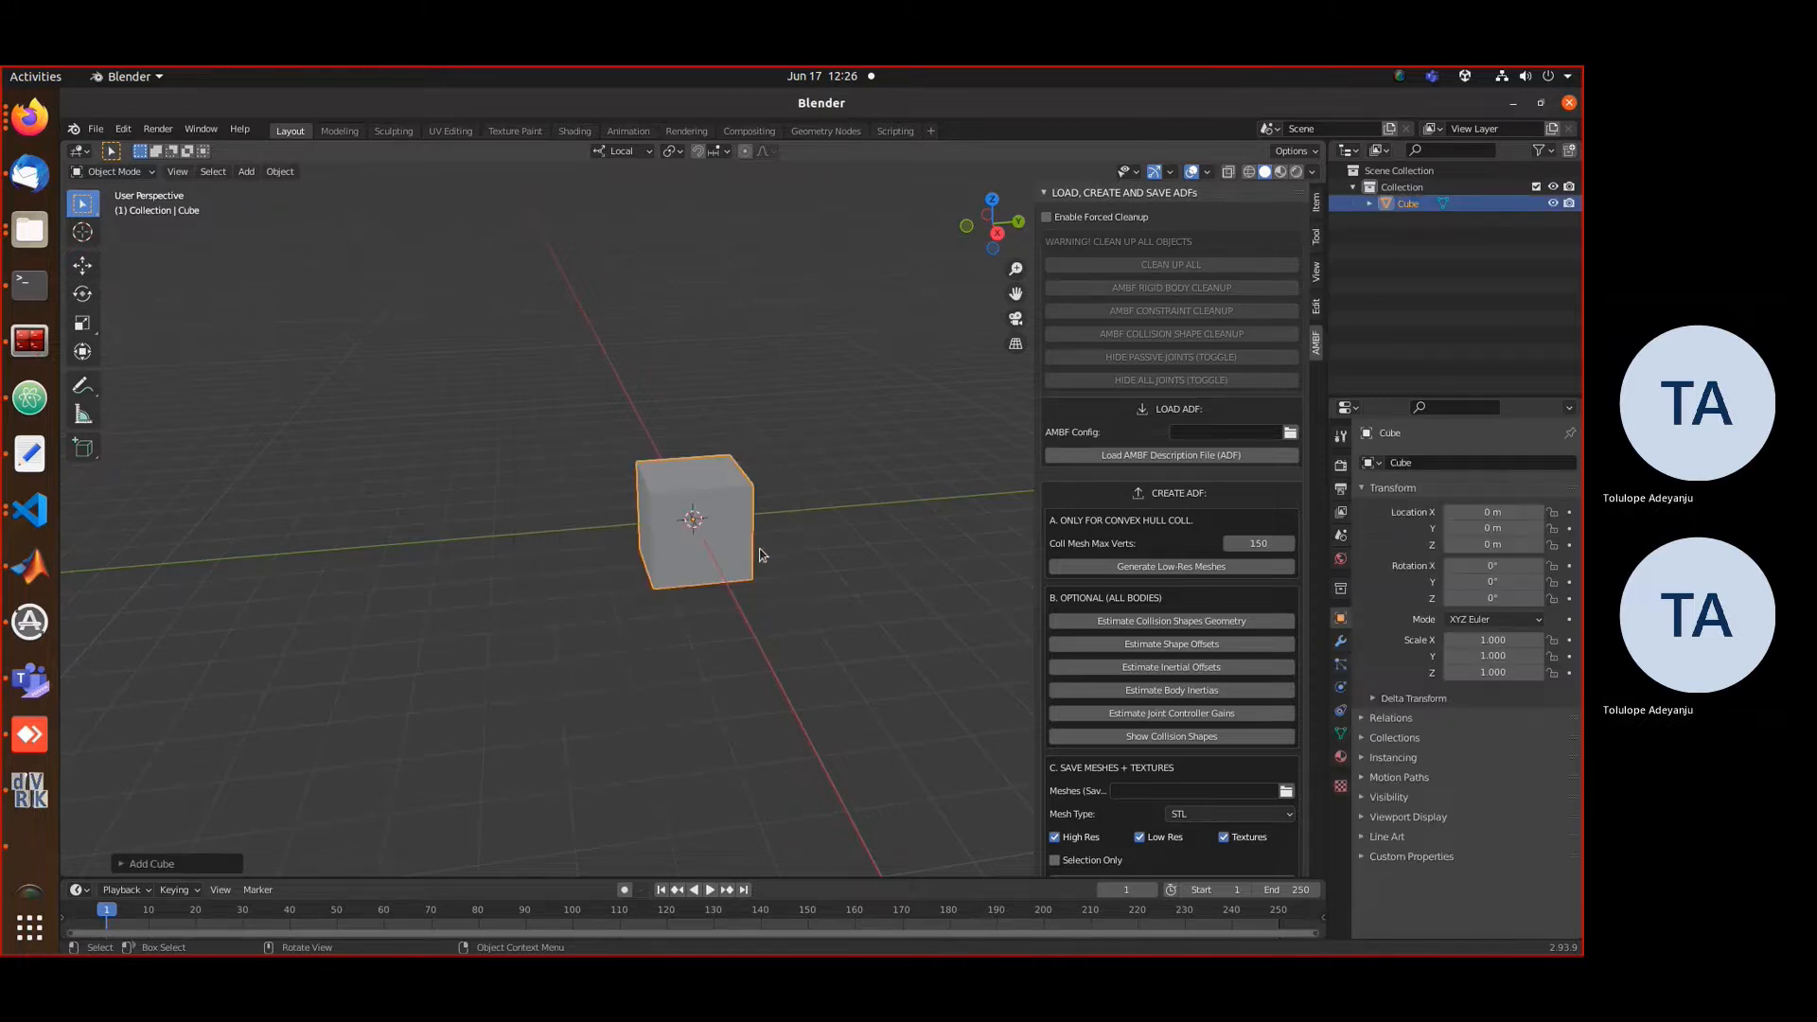
middle_click_drag(741, 583, 735, 588, "alt")
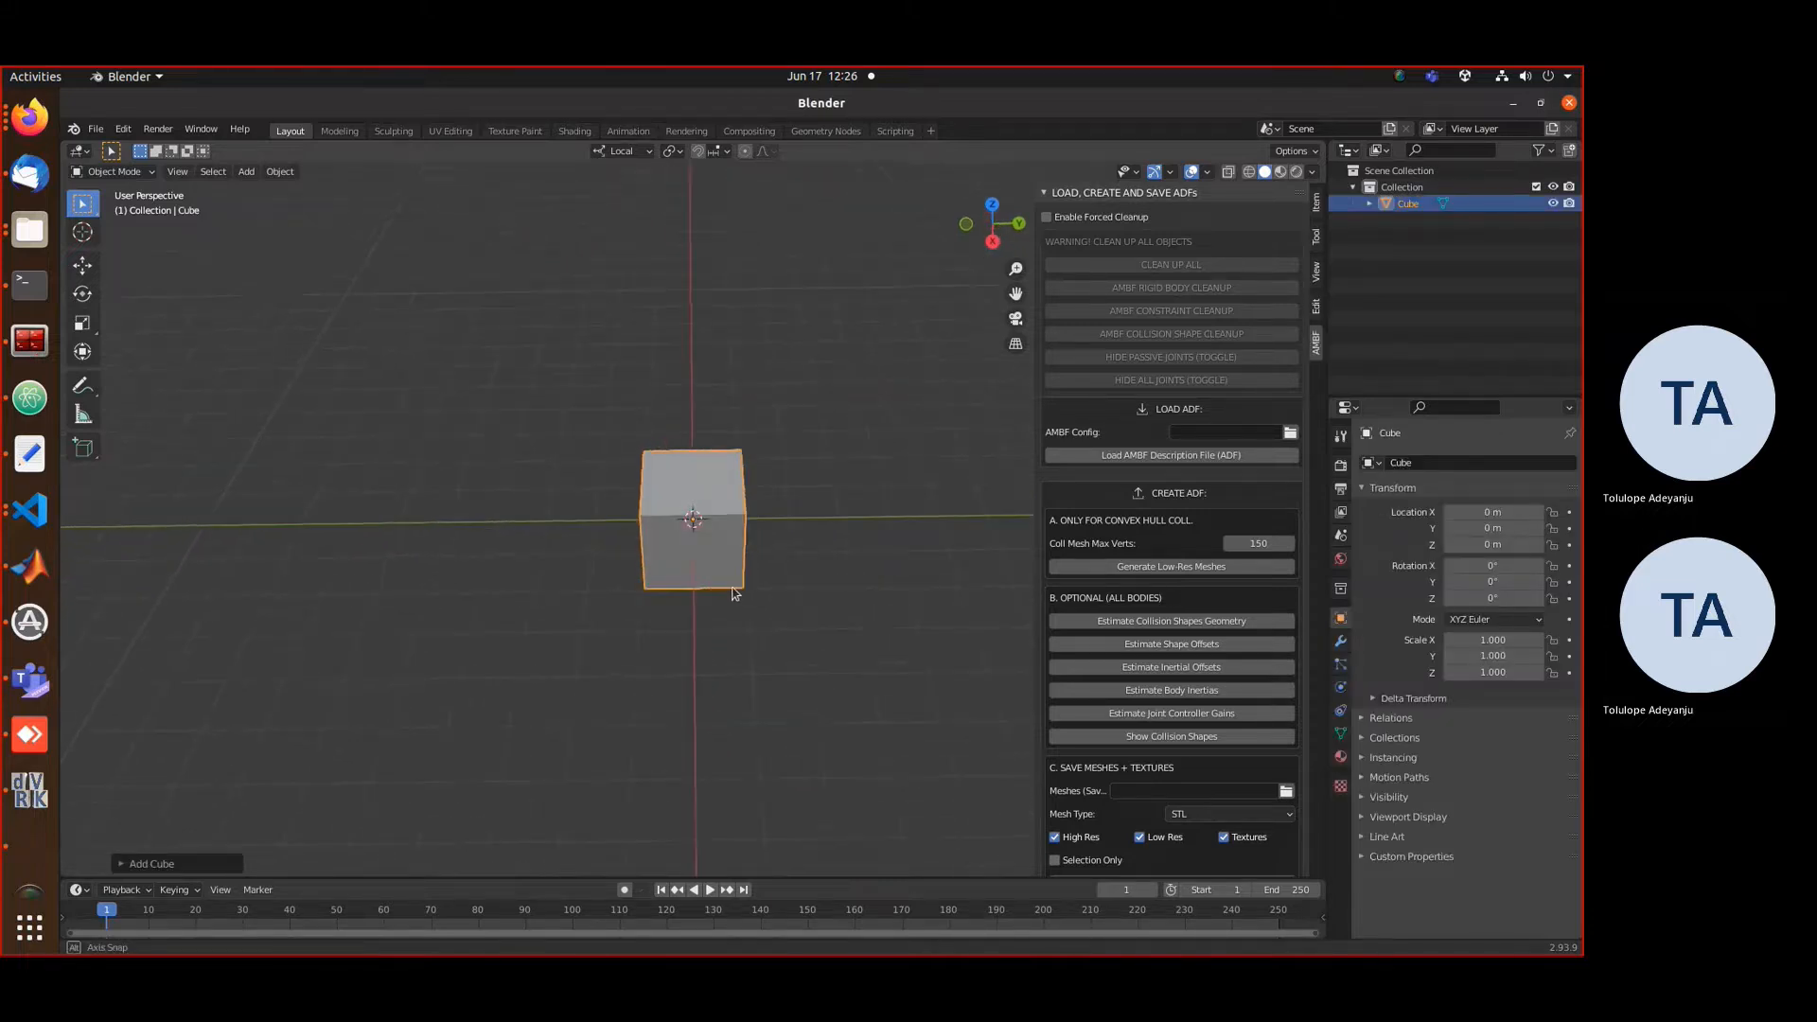
- Add a Mirror modifier on the X axis to the cube and enable clipping
left_click(1340, 687)
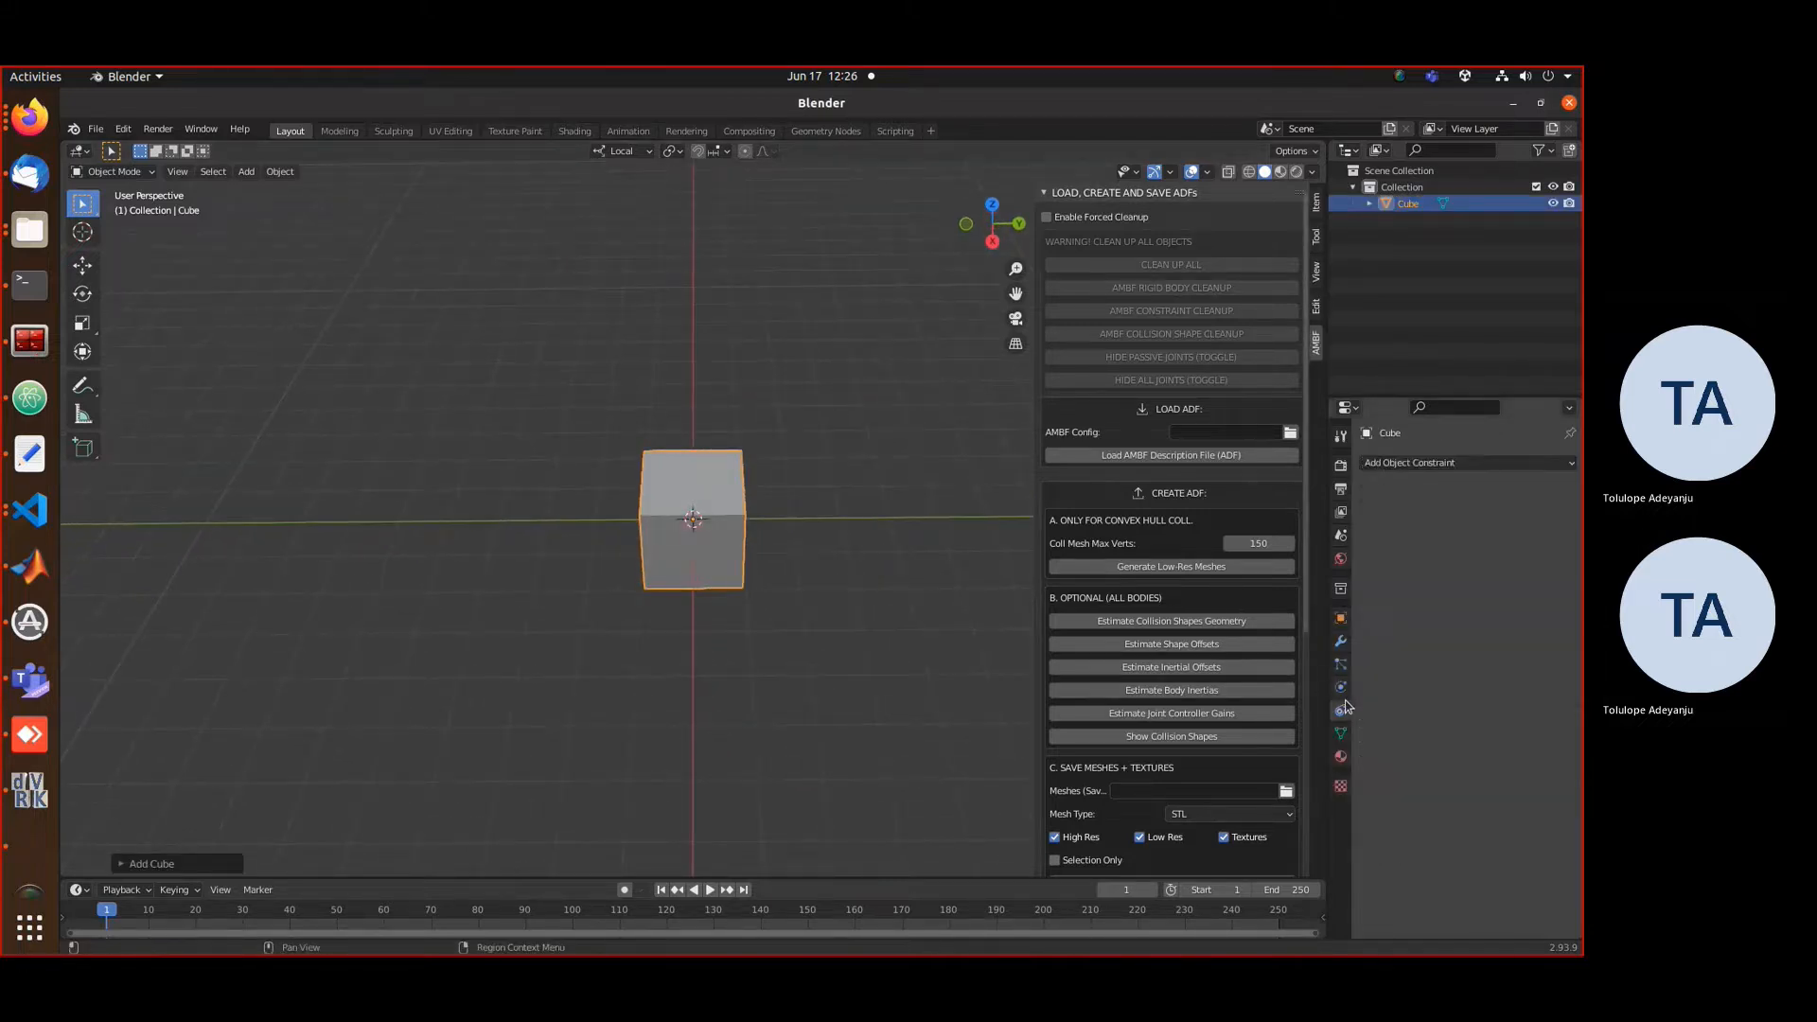
left_click(1340, 641)
left_click(1421, 462)
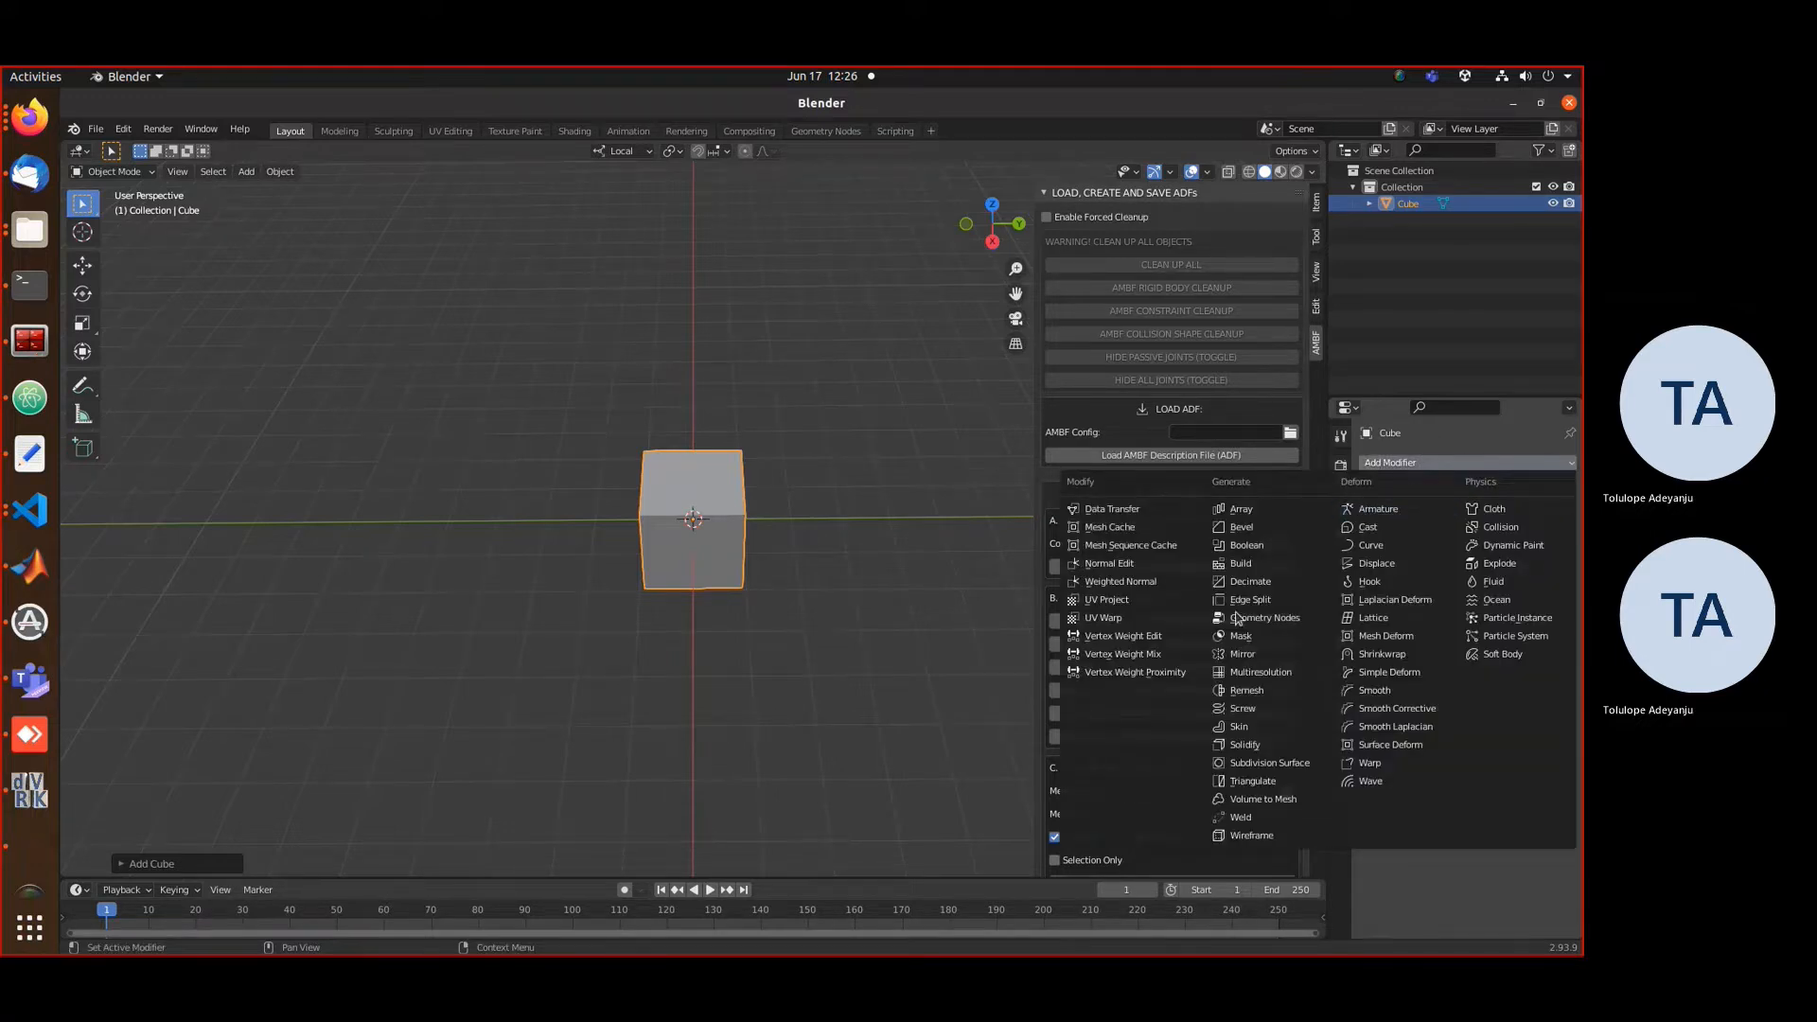
left_click(1242, 654)
middle_click_drag(794, 582, 603, 580)
left_click(1450, 595)
- Reshape the mirrored cube's mesh in Edit Mode into a wide, low block, moving its geometry and scaling it along Y
key("Tab")
key("g")
left_click(605, 605)
key("s")
middle_click_drag(747, 596, 667, 619)
key("Tab")
key("Tab")
key("s")
key("y")
left_click(729, 598)
key("Tab")
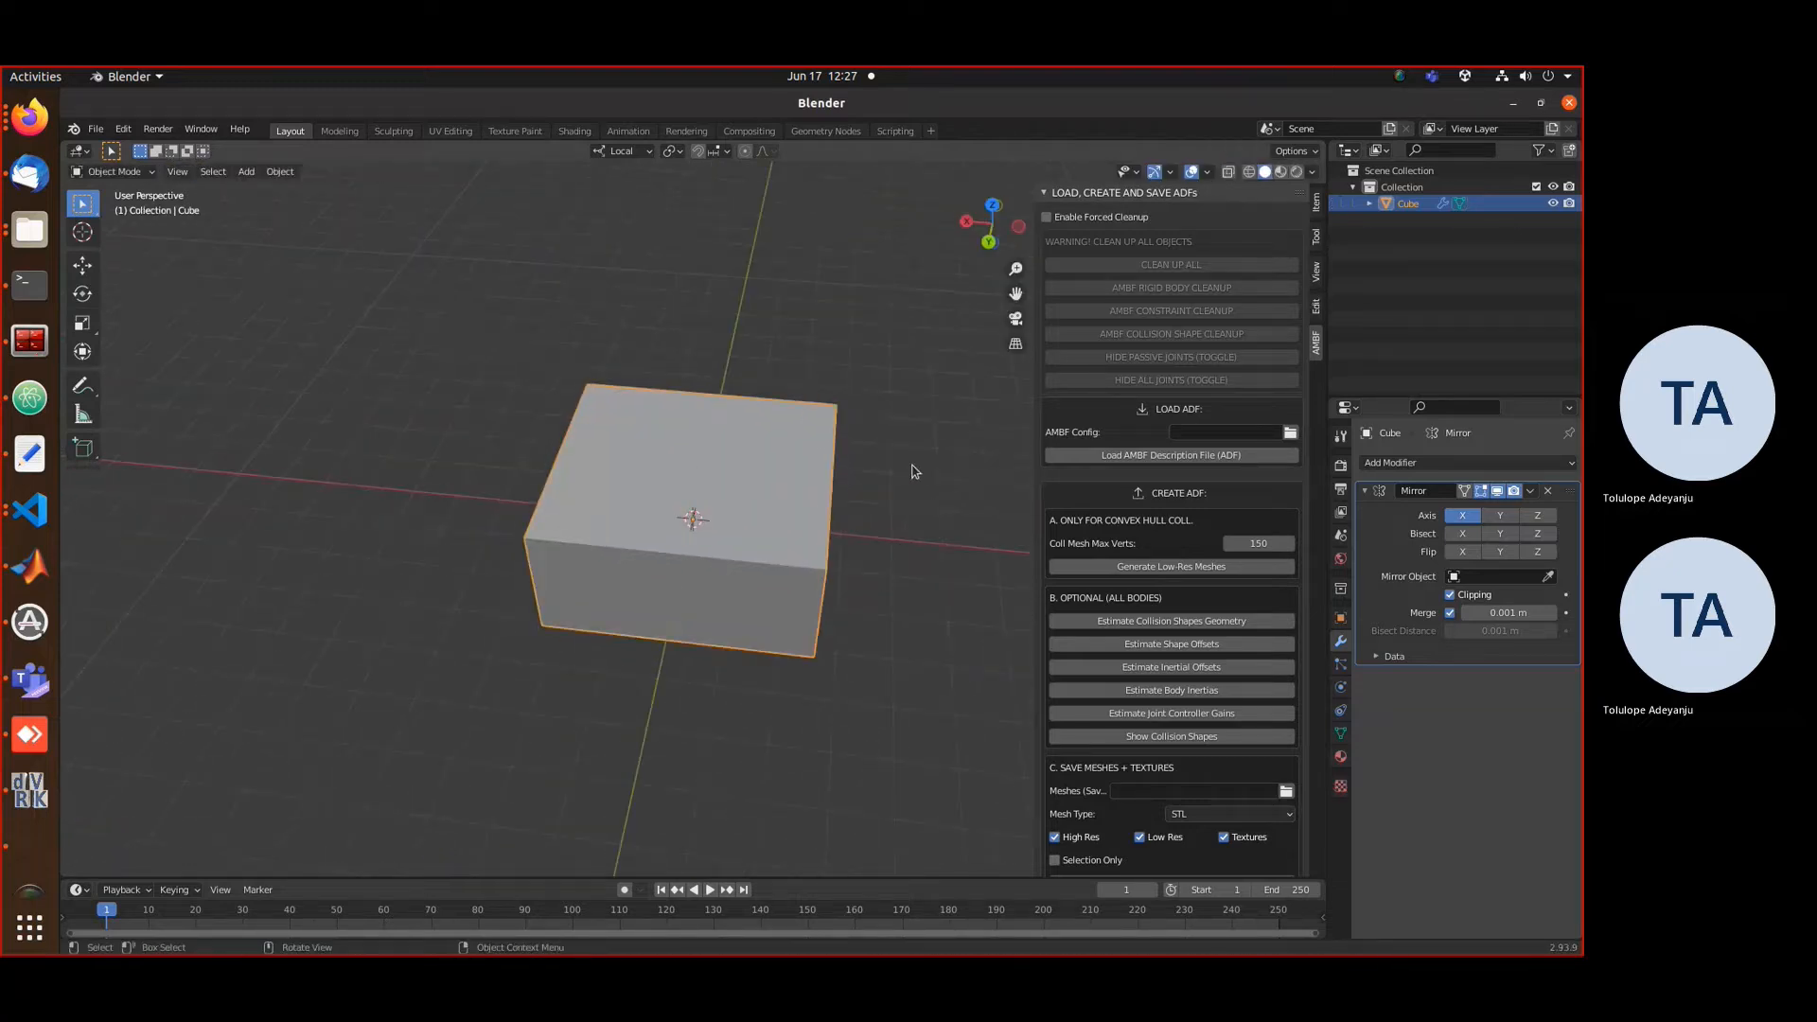
- Add a cylinder shaped as a thin, wide disc seated on the centre of the block's top face
key("shift+a")
left_click(1027, 565)
key("g")
left_click(706, 401)
key("s")
left_click(988, 242)
key("g")
key("s")
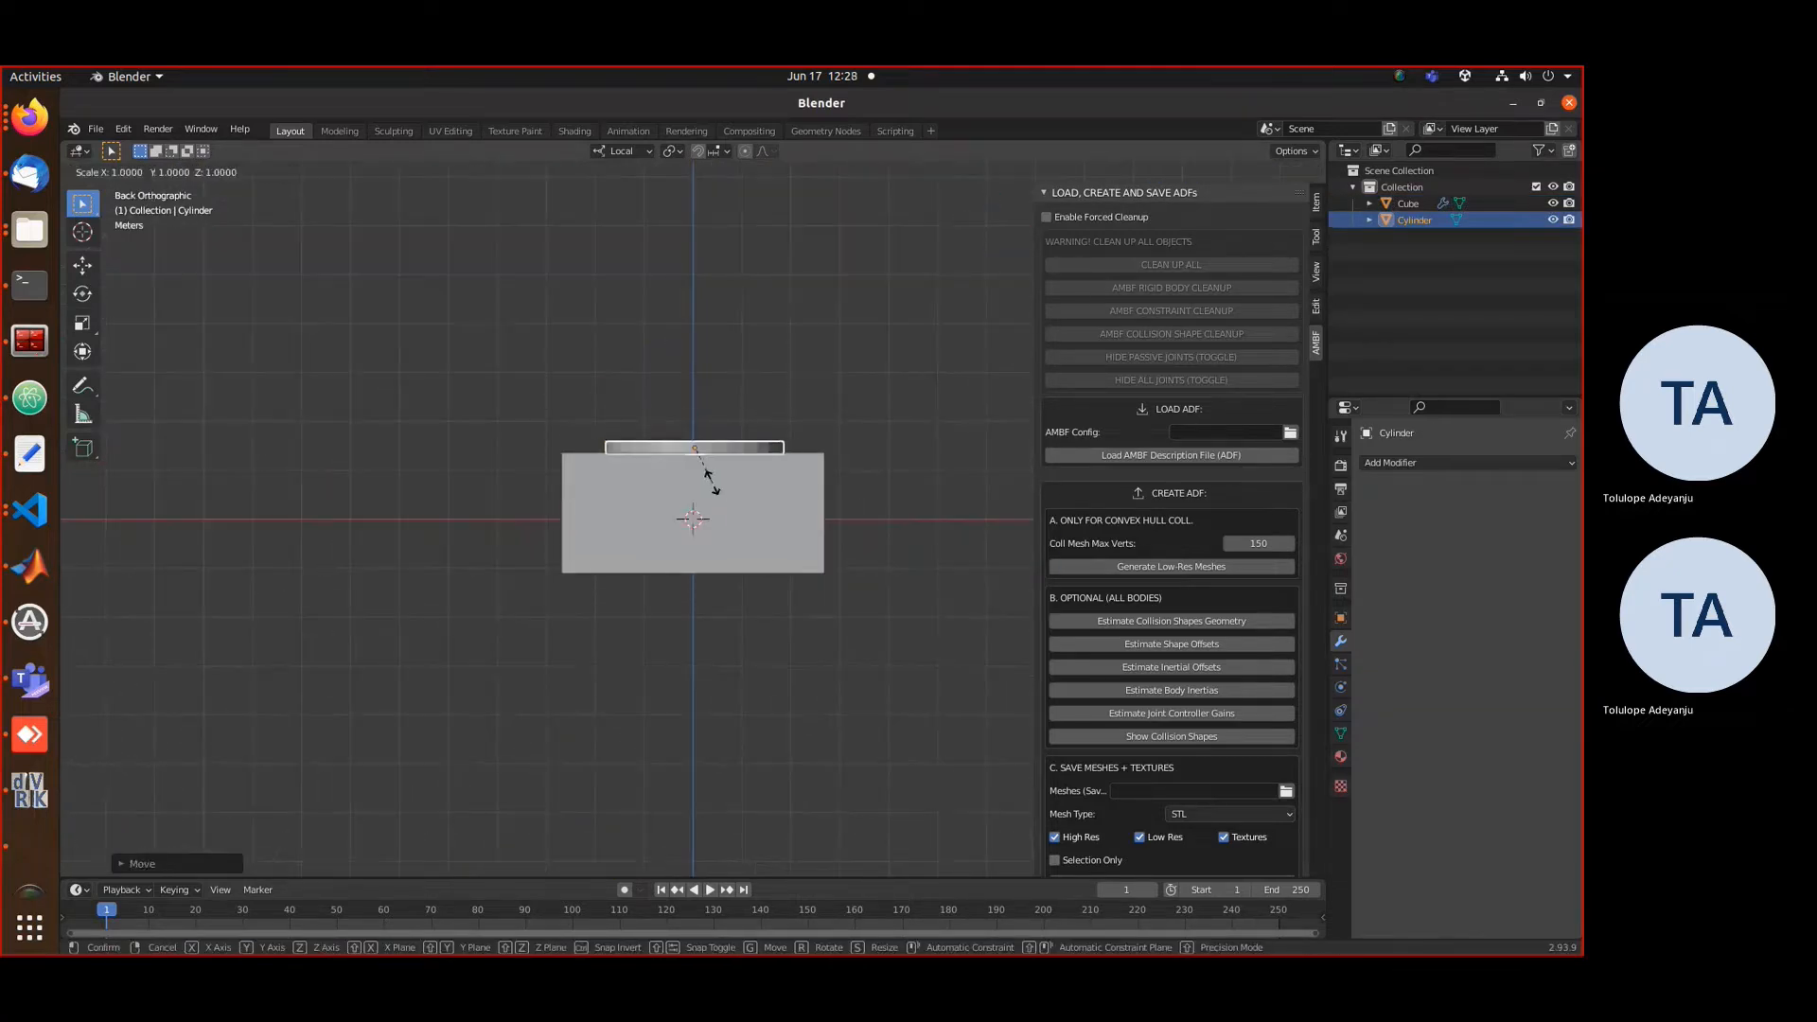
left_click(724, 504)
middle_click_drag(725, 445, 702, 529)
left_click(855, 325)
- Add a second cylinder and place it upright above the disc
key("shift+a")
left_click(941, 377)
key("g")
left_click(754, 284)
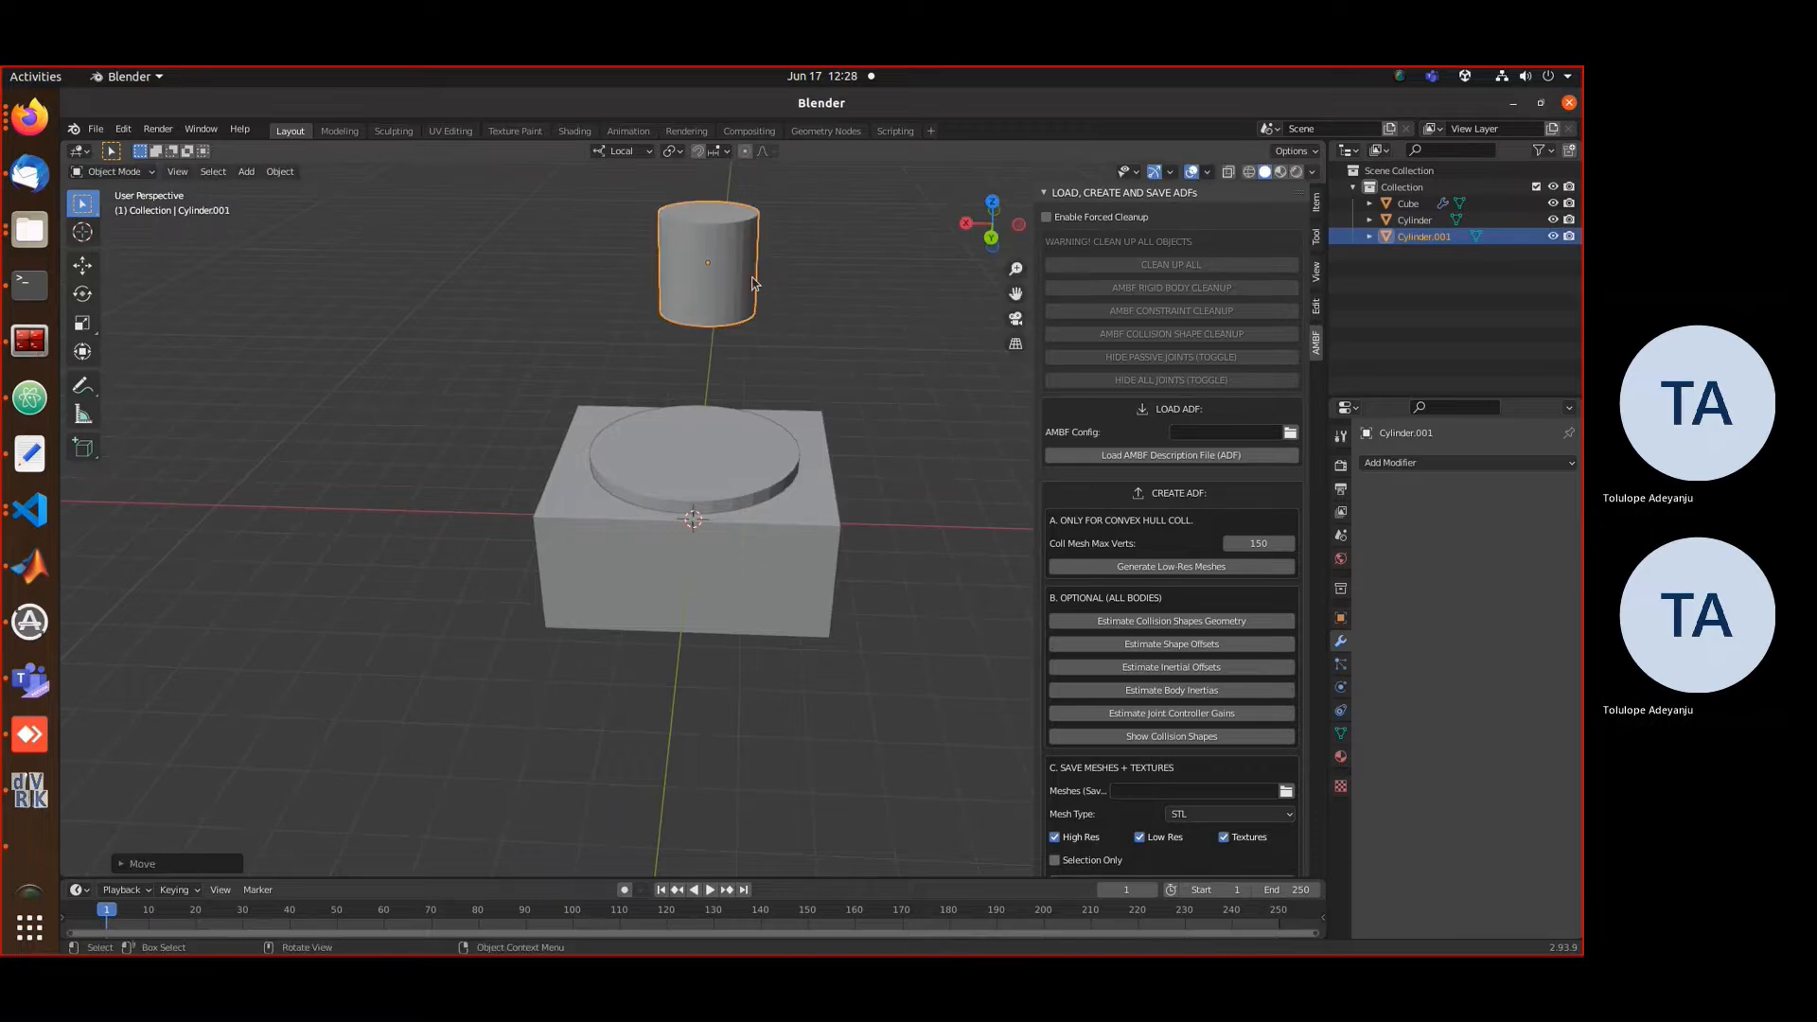
- Give the raised cylinder a Mirror modifier and rotate it 90° about the Y axis
left_click(1467, 463)
left_click(1220, 653)
type("ry90")
key("Return")
middle_click_drag(742, 434, 774, 439)
- Test the mirror axes by moving the cylinder's mesh in Edit Mode, leaving only Z as the mirror axis
key("Tab")
left_click(1499, 516)
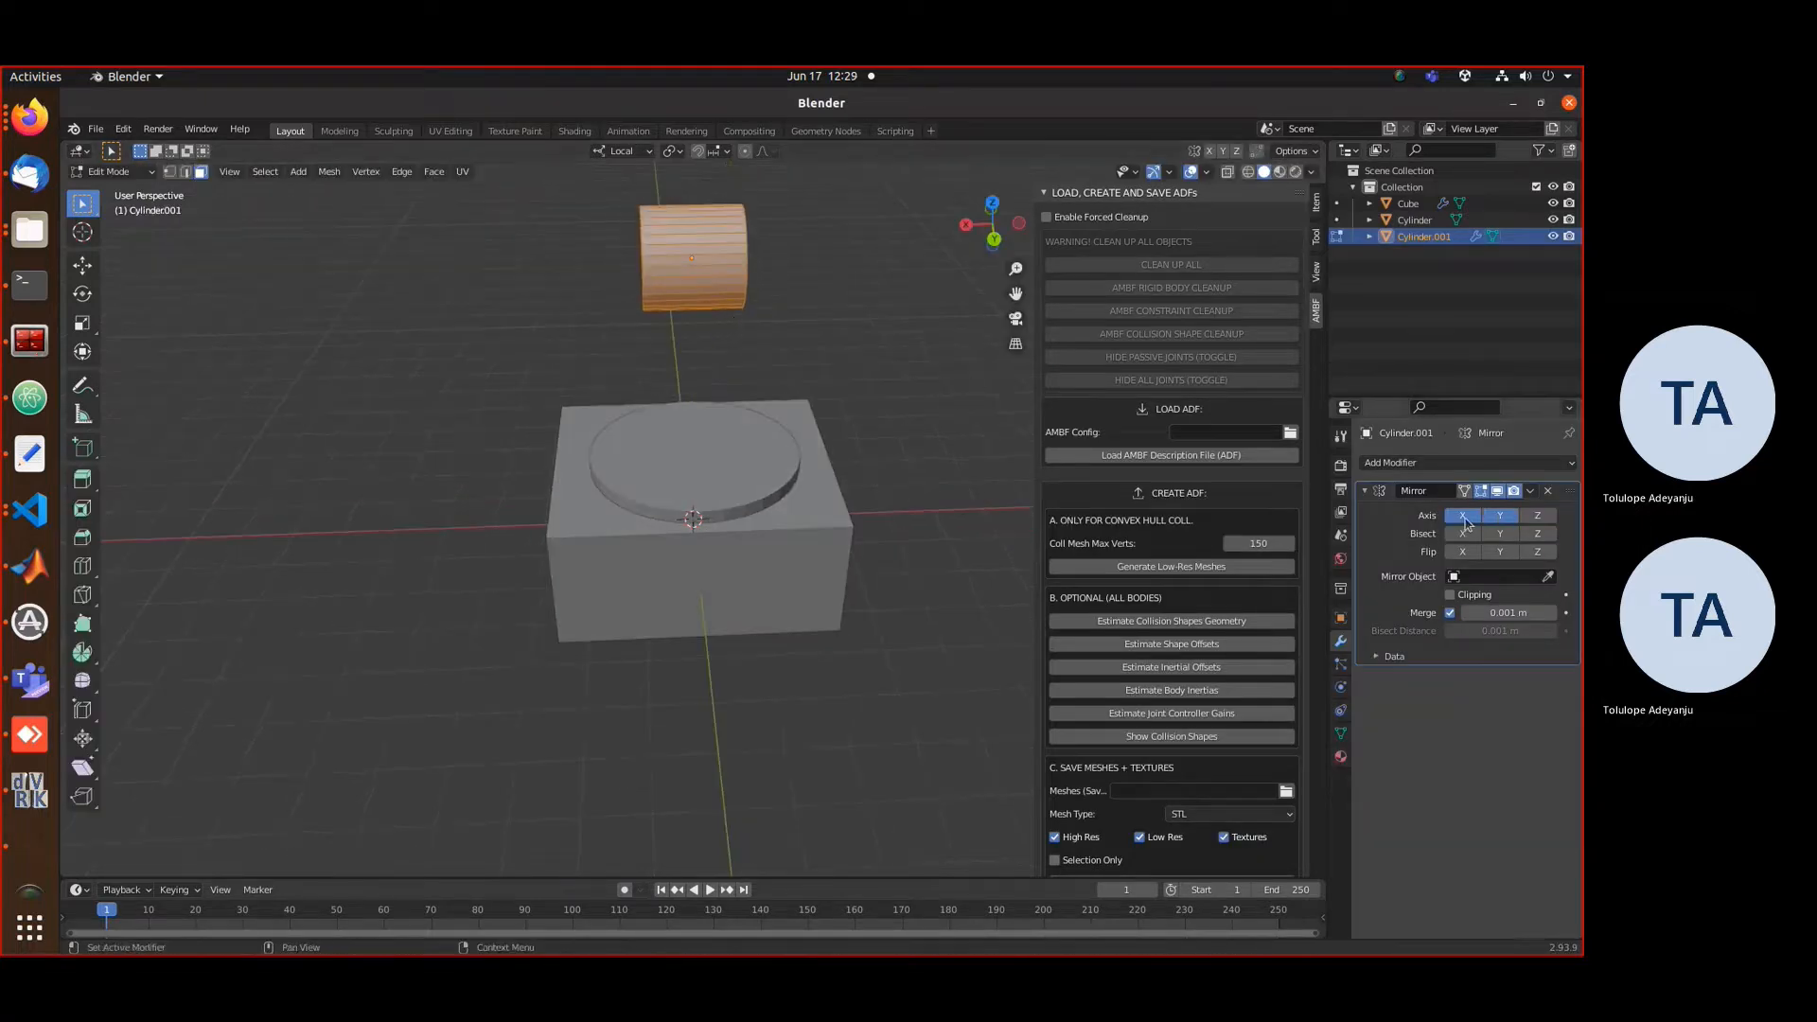
key("g")
left_click(1500, 515)
key("g")
left_click(1537, 516)
key("g")
left_click(546, 312)
left_click(1460, 518)
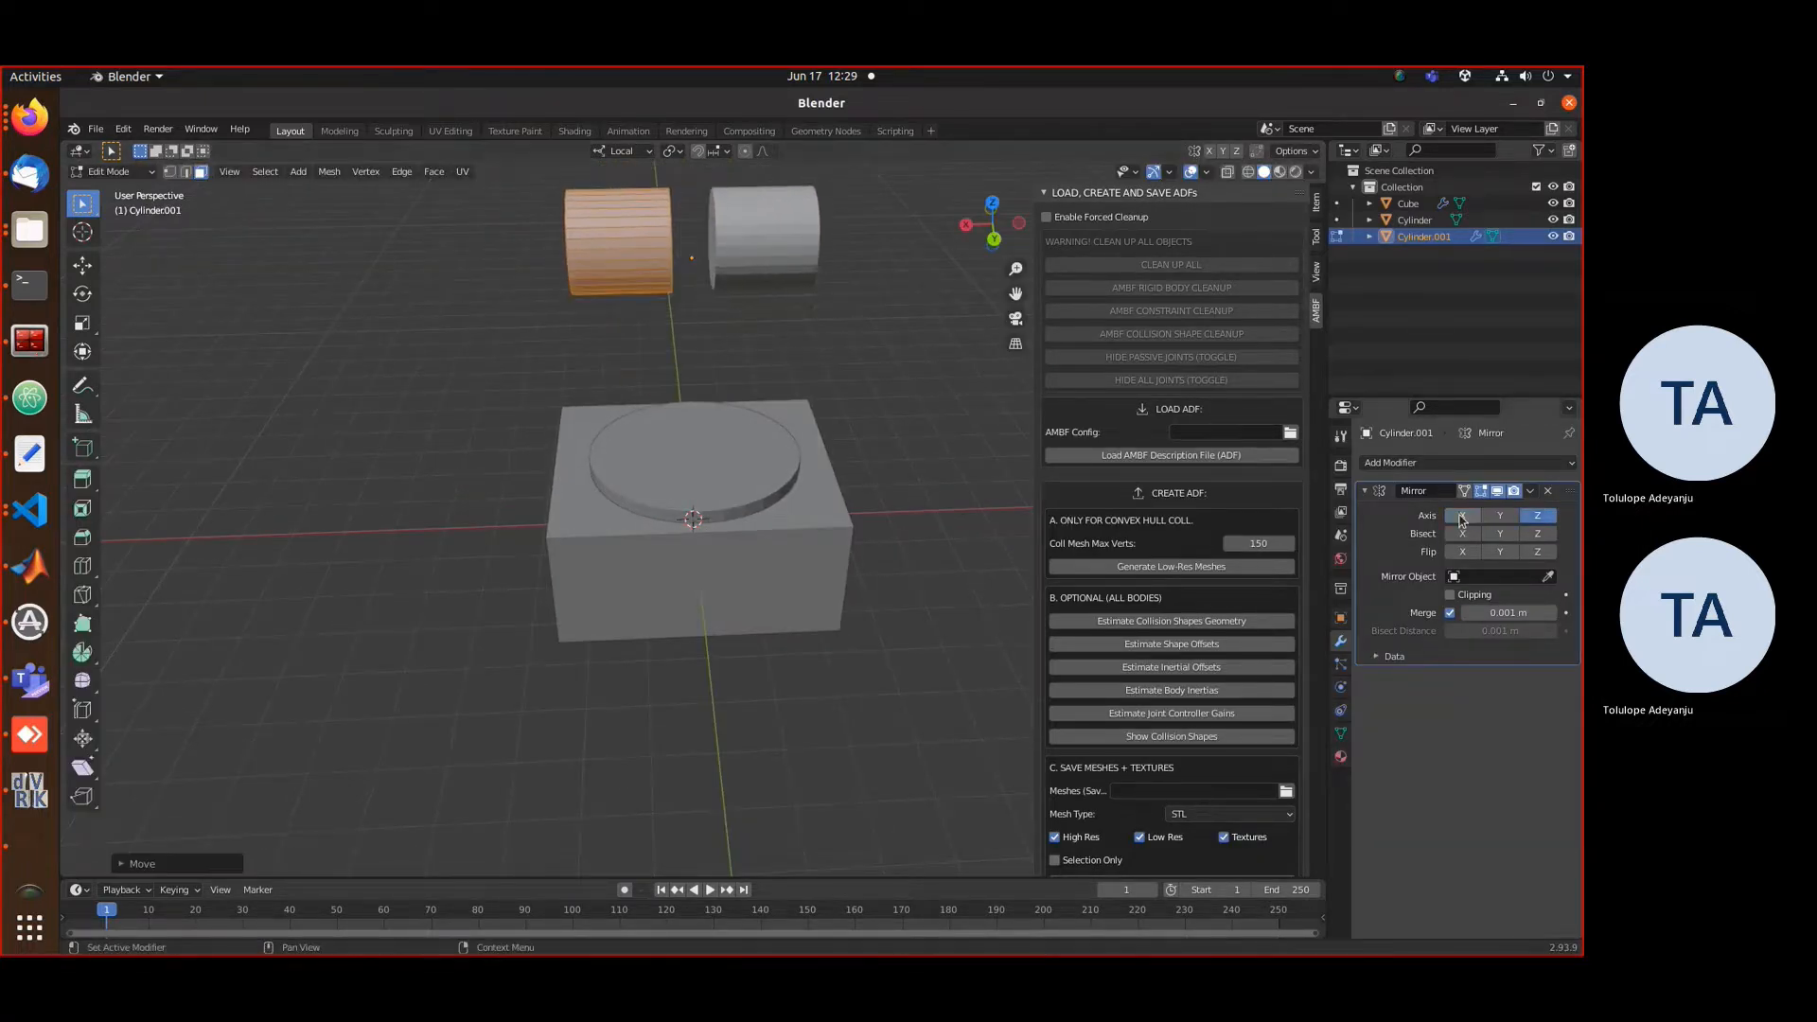
- Enable clipping on the cylinder's Mirror modifier and move the mesh in to meet its mirrored half
left_click(1450, 594)
key("g")
left_click(695, 317)
middle_click_drag(695, 378, 776, 464)
- Try snapping the selected cylinder geometry to the 3D cursor and undo the snap
key("g")
key("shift+s")
left_click(709, 426)
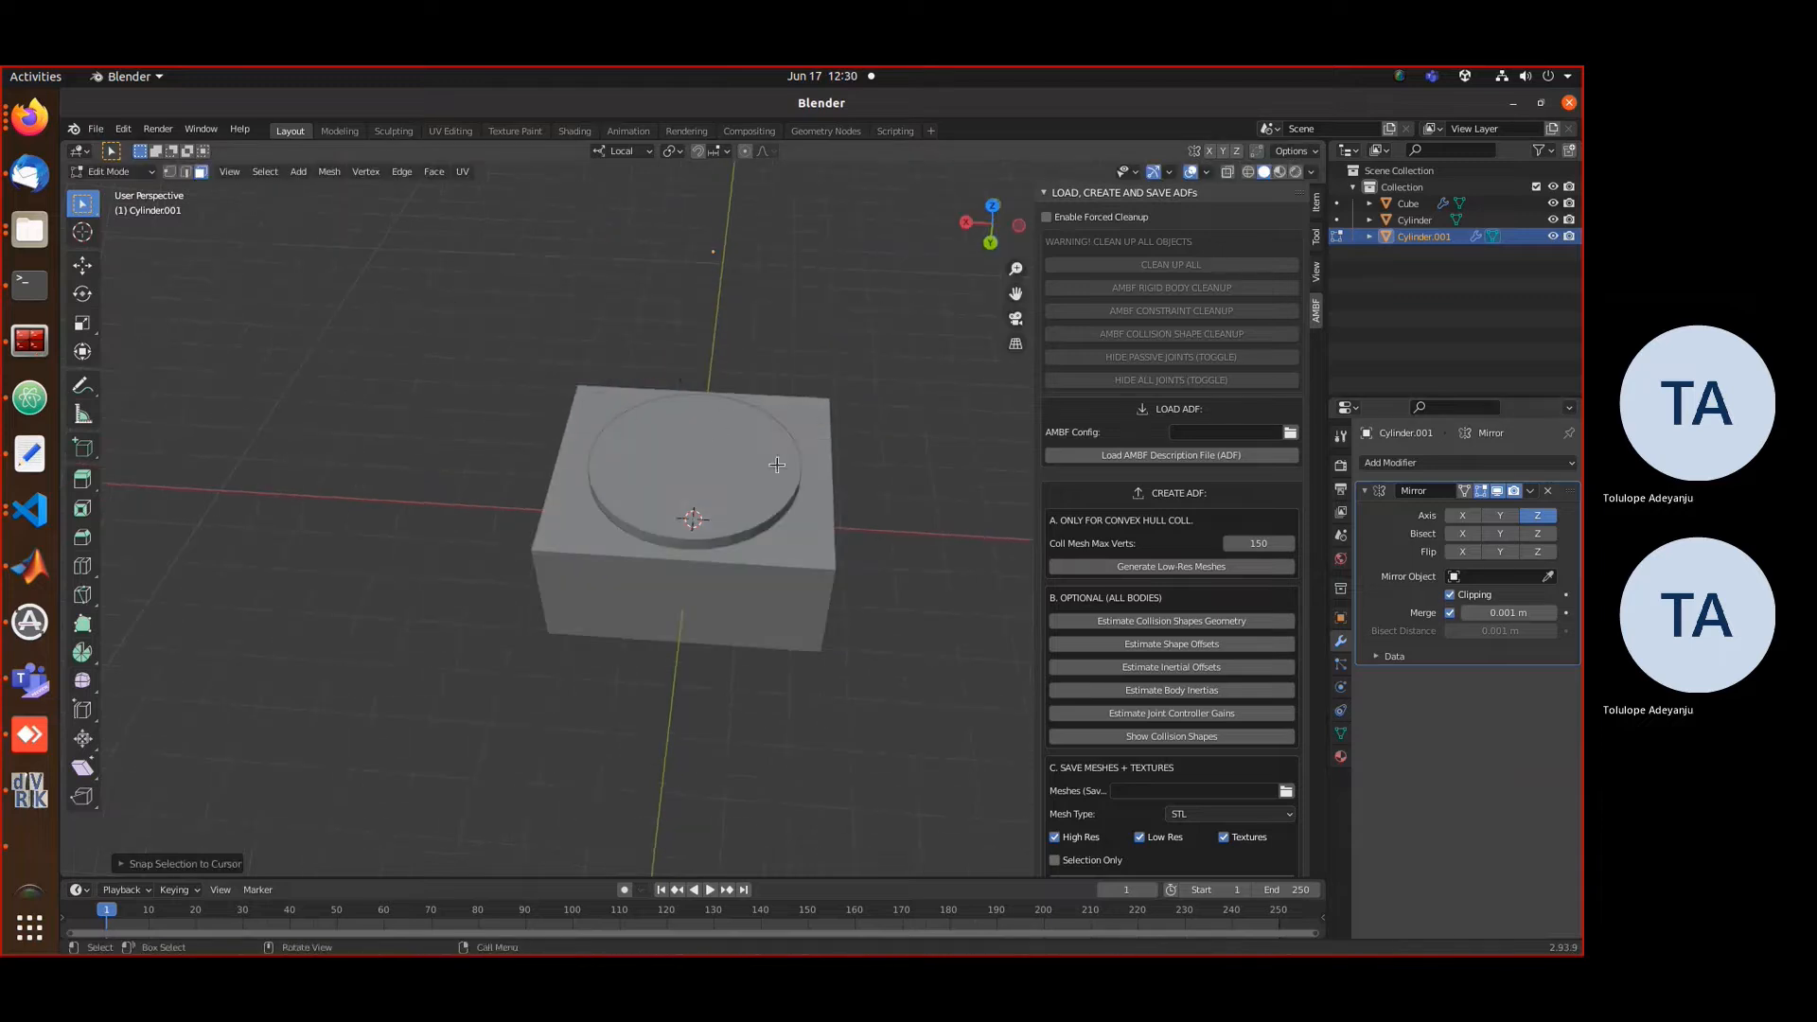
key("ctrl+z")
- Move the cylinder's end face about 0.54 m along its local Z axis to shorten the mirrored shaft
middle_click_drag(682, 416, 769, 393)
left_click(602, 307)
key("g")
key("z")
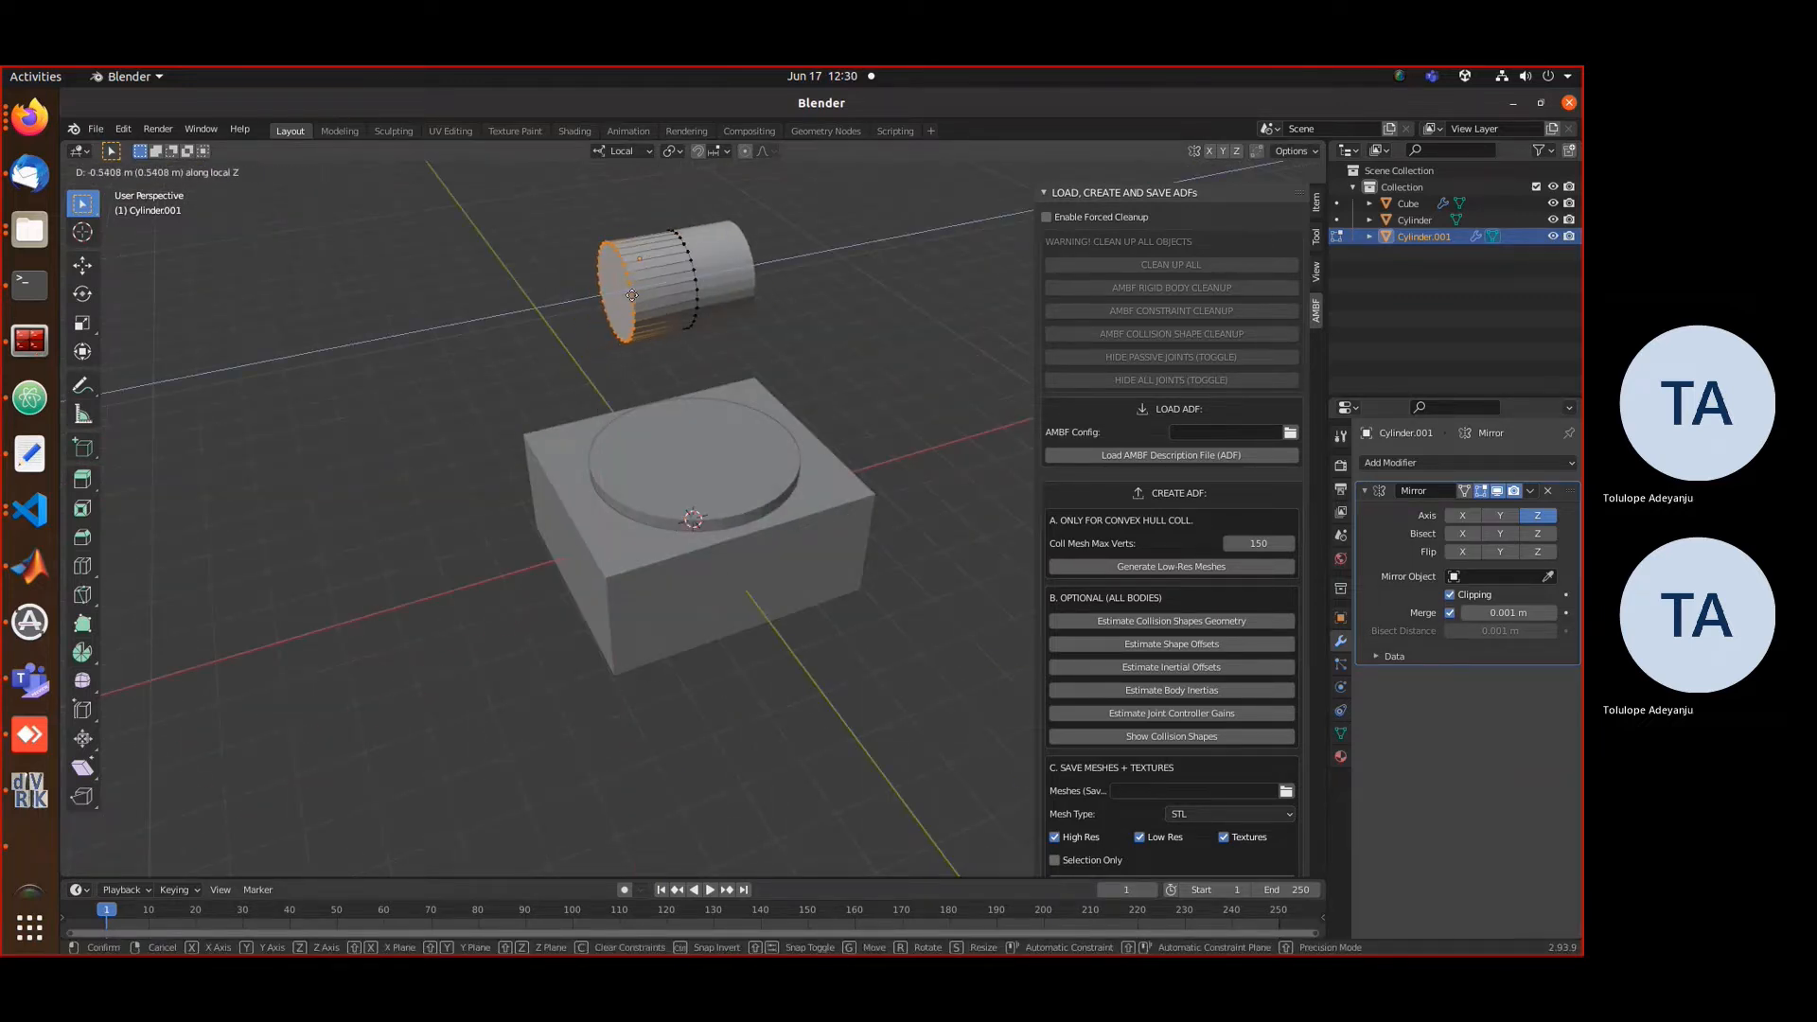
left_click(629, 292)
- Extrude the shaft's end face outward in face select mode to add a new neck section
key("3")
key("e")
left_click(550, 299)
- Extrude and enlarge the neck's end face, scaling it to about 1.45, and extrude it outward into an end disc
key("e")
key("s")
left_click(546, 300)
scroll(546, 300, "up", 1)
key("s")
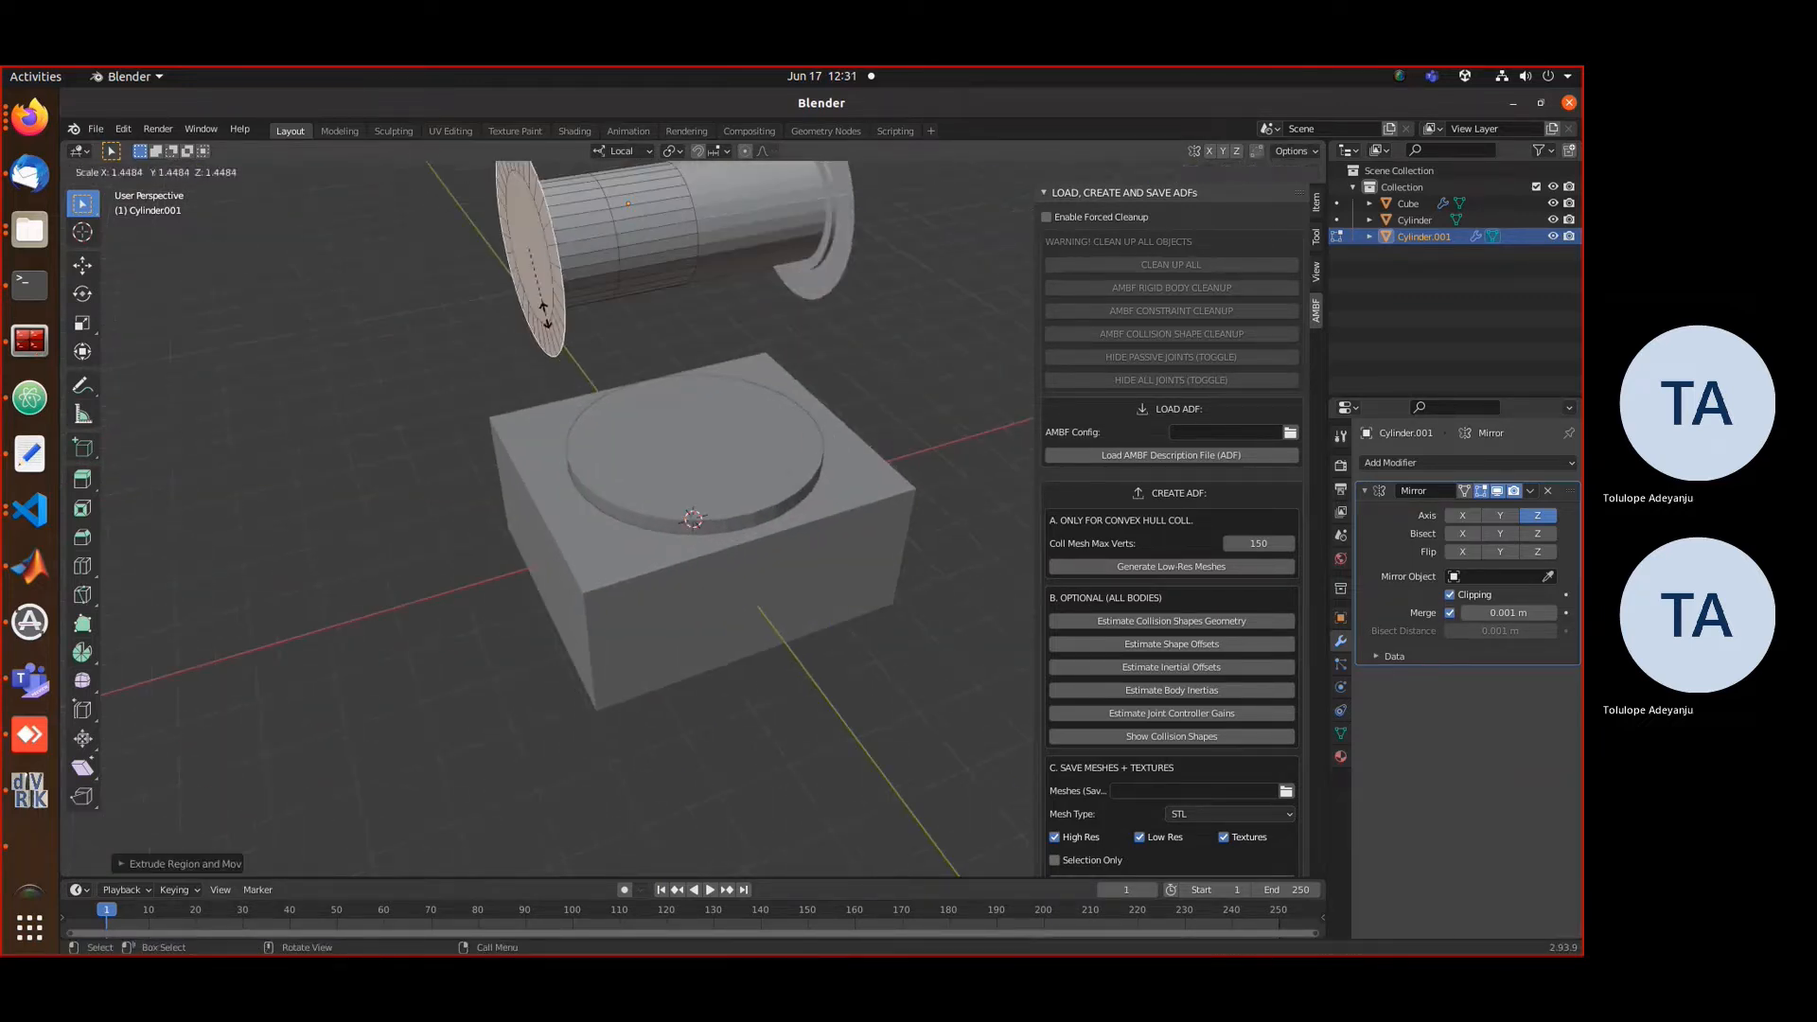
left_click(556, 303)
key("e")
left_click(549, 298)
- Try to narrow the neck's ring of faces by scaling it without local Z, and undo the recent edits
left_click(582, 257, "alt")
key("s")
key("shift+z")
key("Escape")
mouse_move(583, 251)
middle_mouse_down()
mouse_move(560, 257)
mouse_move(577, 257)
middle_mouse_up()
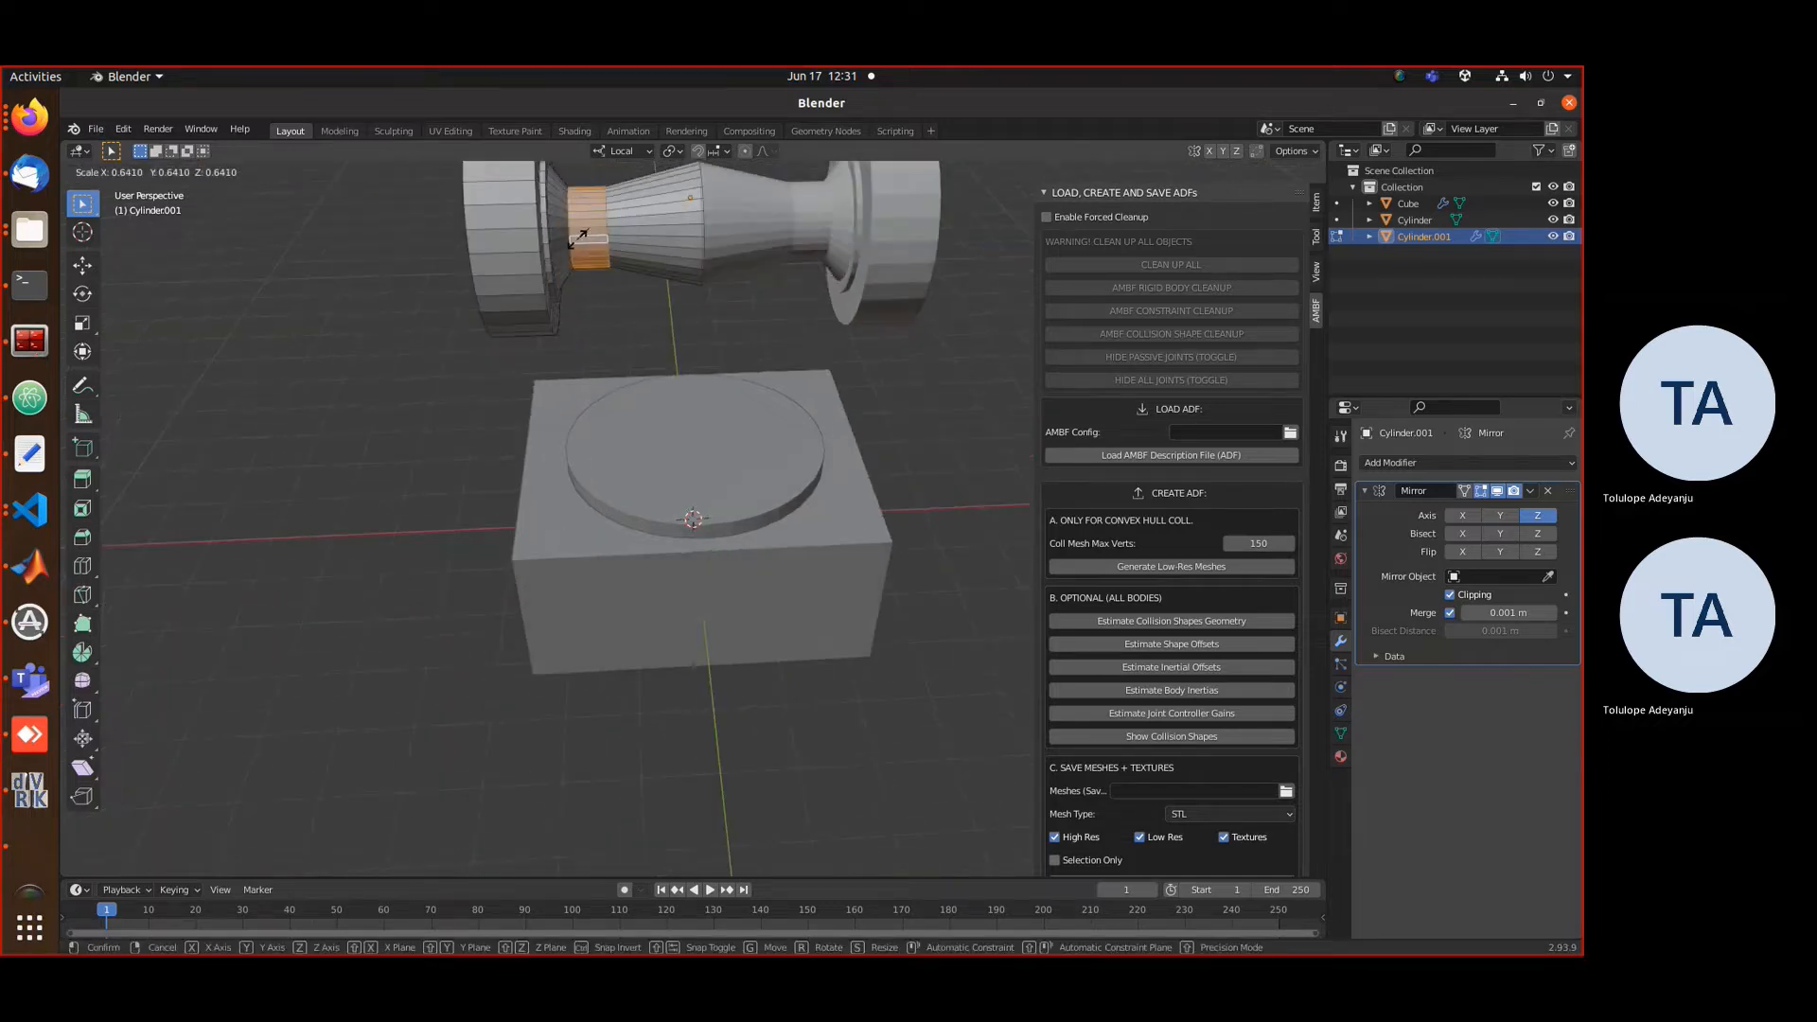
key("g")
key("z")
key("z")
key("s")
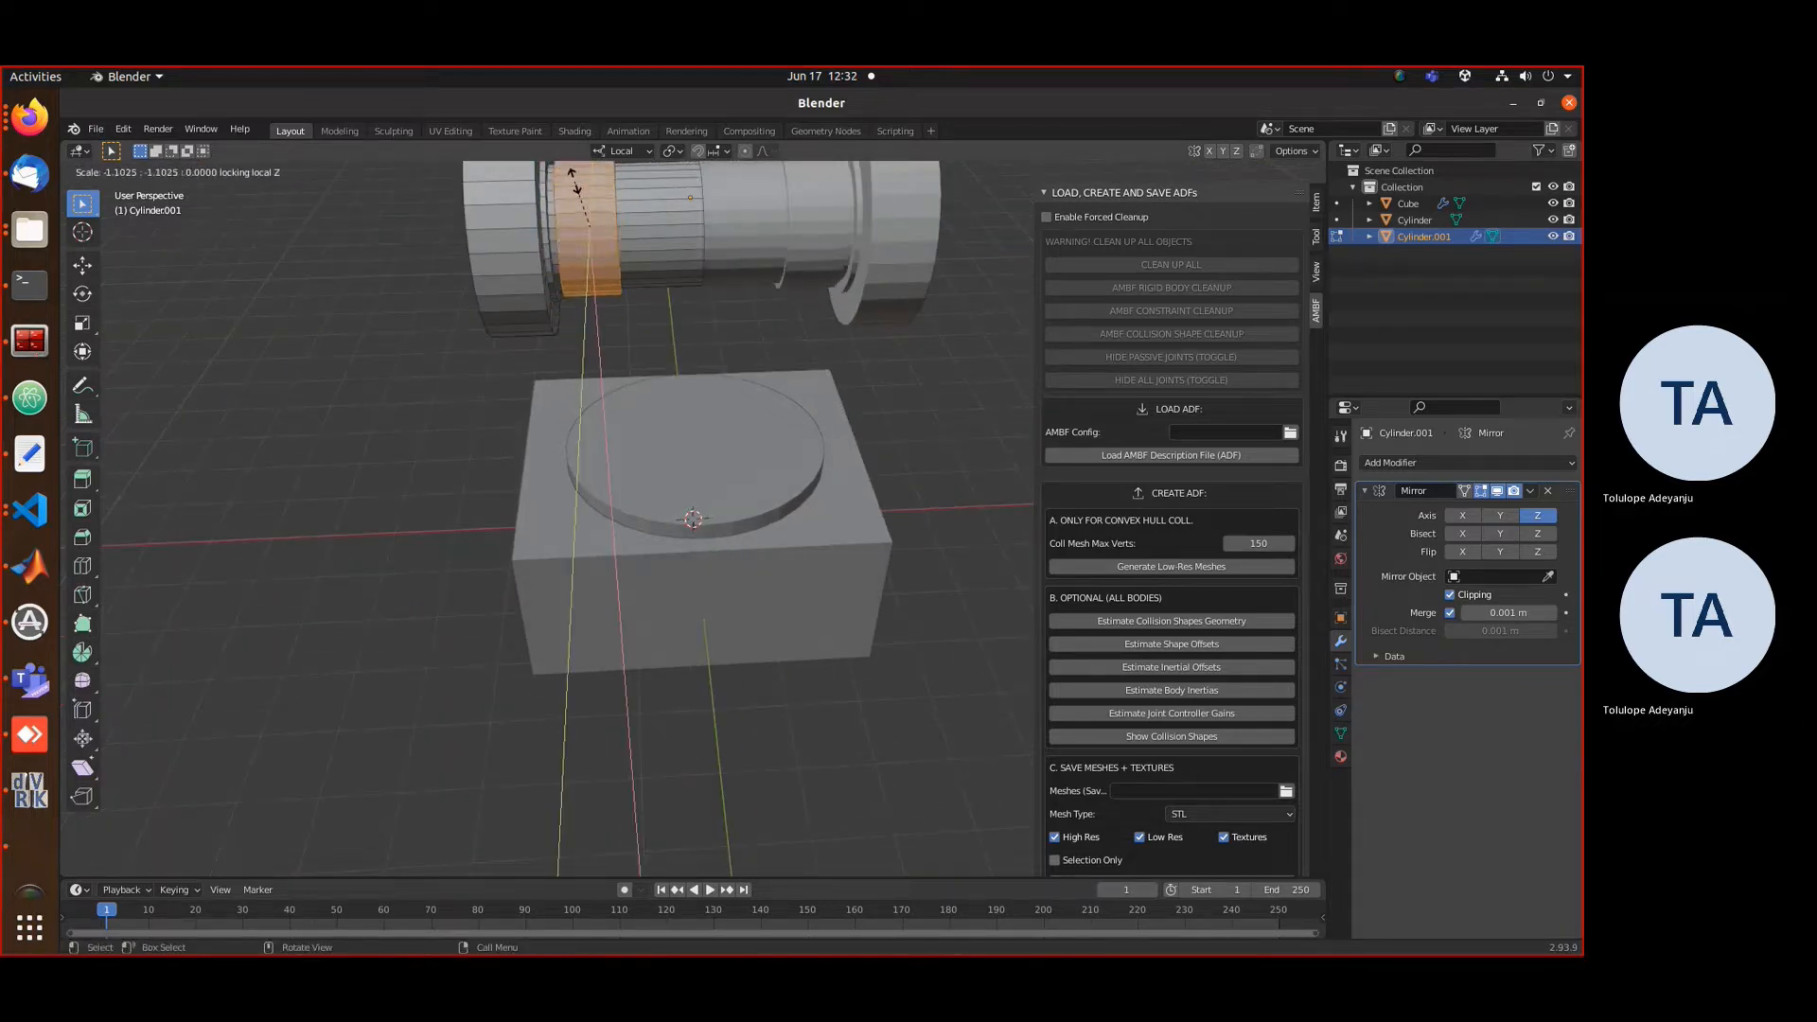
key("Escape")
key("ctrl+z")
key("ctrl+z")
key("ctrl+z")
key("ctrl+z")
- Extrude the shaft's end face again to form the thin collar and thick end disc
middle_click_drag(573, 178, 606, 397)
key("e")
left_click(548, 190)
left_click(545, 194)
scroll(606, 397, "up", 4)
key("e")
key("e")
- Scale the neck's ring of faces beside the end disc to about 0.92, excluding local Z
scroll(662, 473, "down", 3)
left_click(749, 539, "alt")
key("s")
key("shift+z")
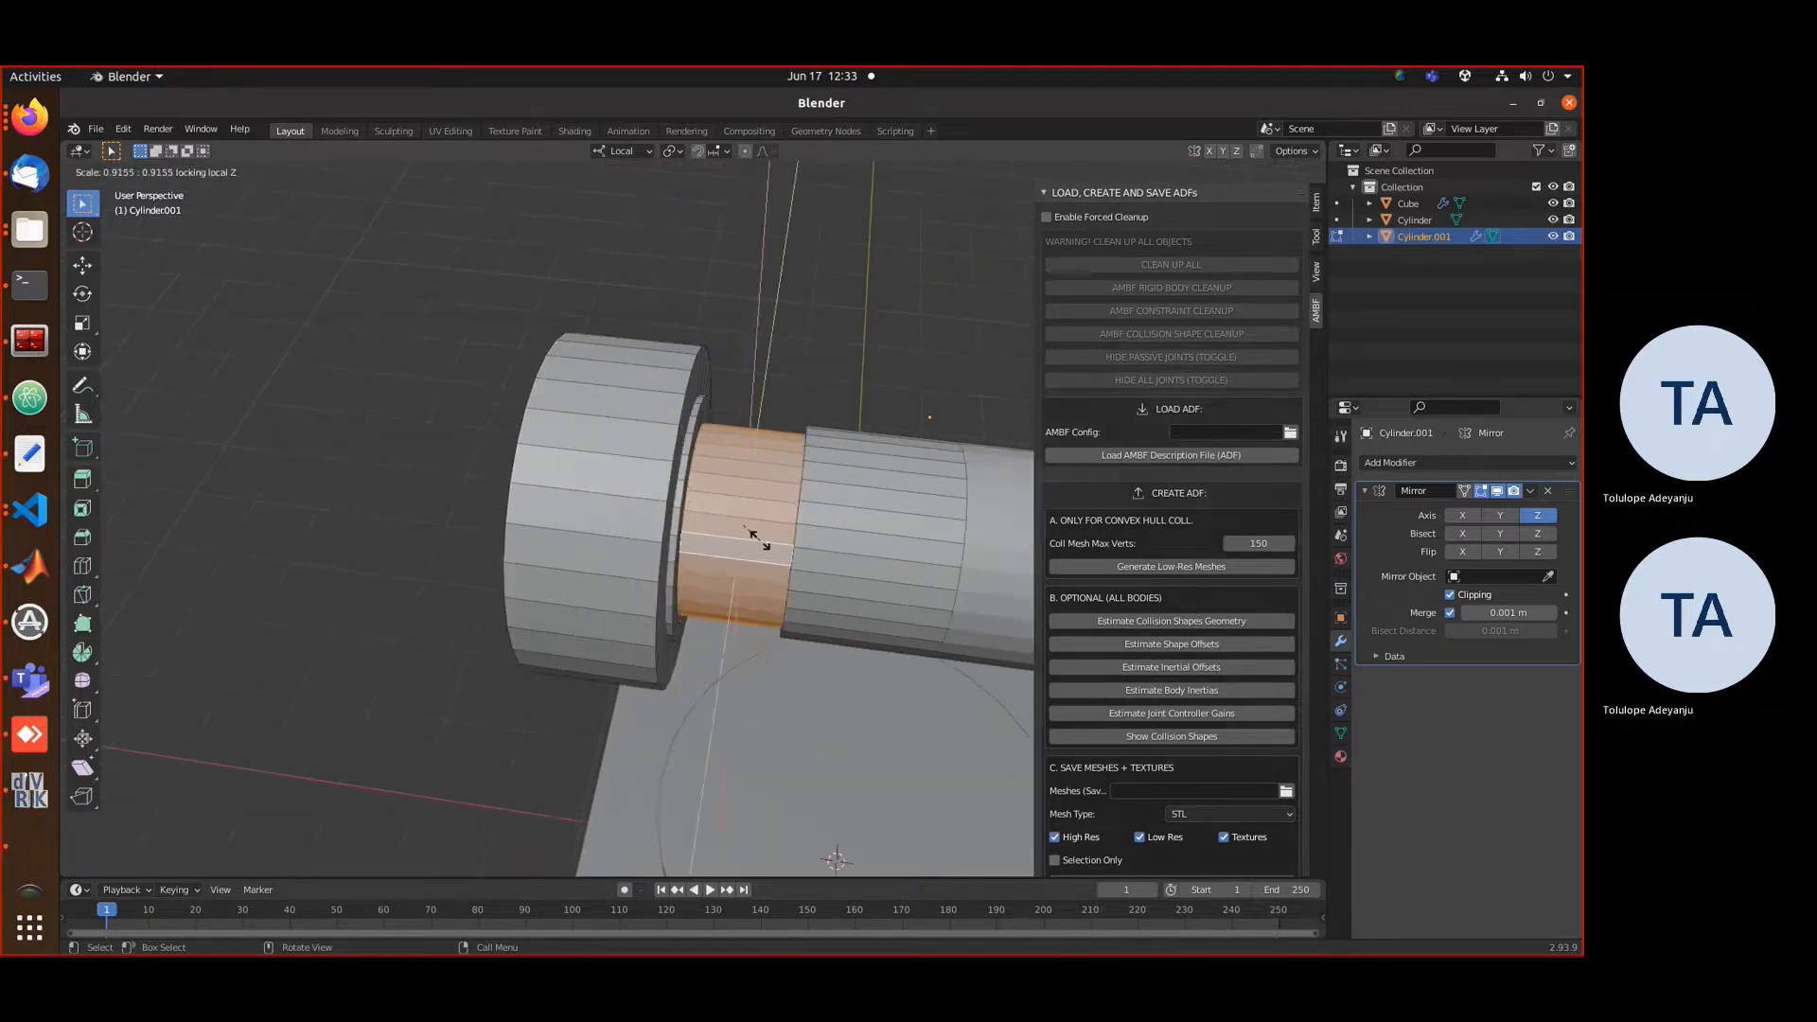
left_click(759, 539)
middle_click_drag(759, 539, 880, 492)
- Try to extrude and inset the end disc's outer face, and undo those edits
scroll(692, 535, "down", 4)
left_click(692, 536)
left_click(732, 487)
key("e")
left_click(690, 524)
key("i")
middle_click_drag(733, 487, 734, 632)
key("Escape")
key("ctrl+z")
key("ctrl+z")
- Inset the end disc's outer face and extrude it inward to form a recess inside the rim
key("i")
left_click(647, 570)
key("e")
left_click(704, 558)
left_click(734, 632)
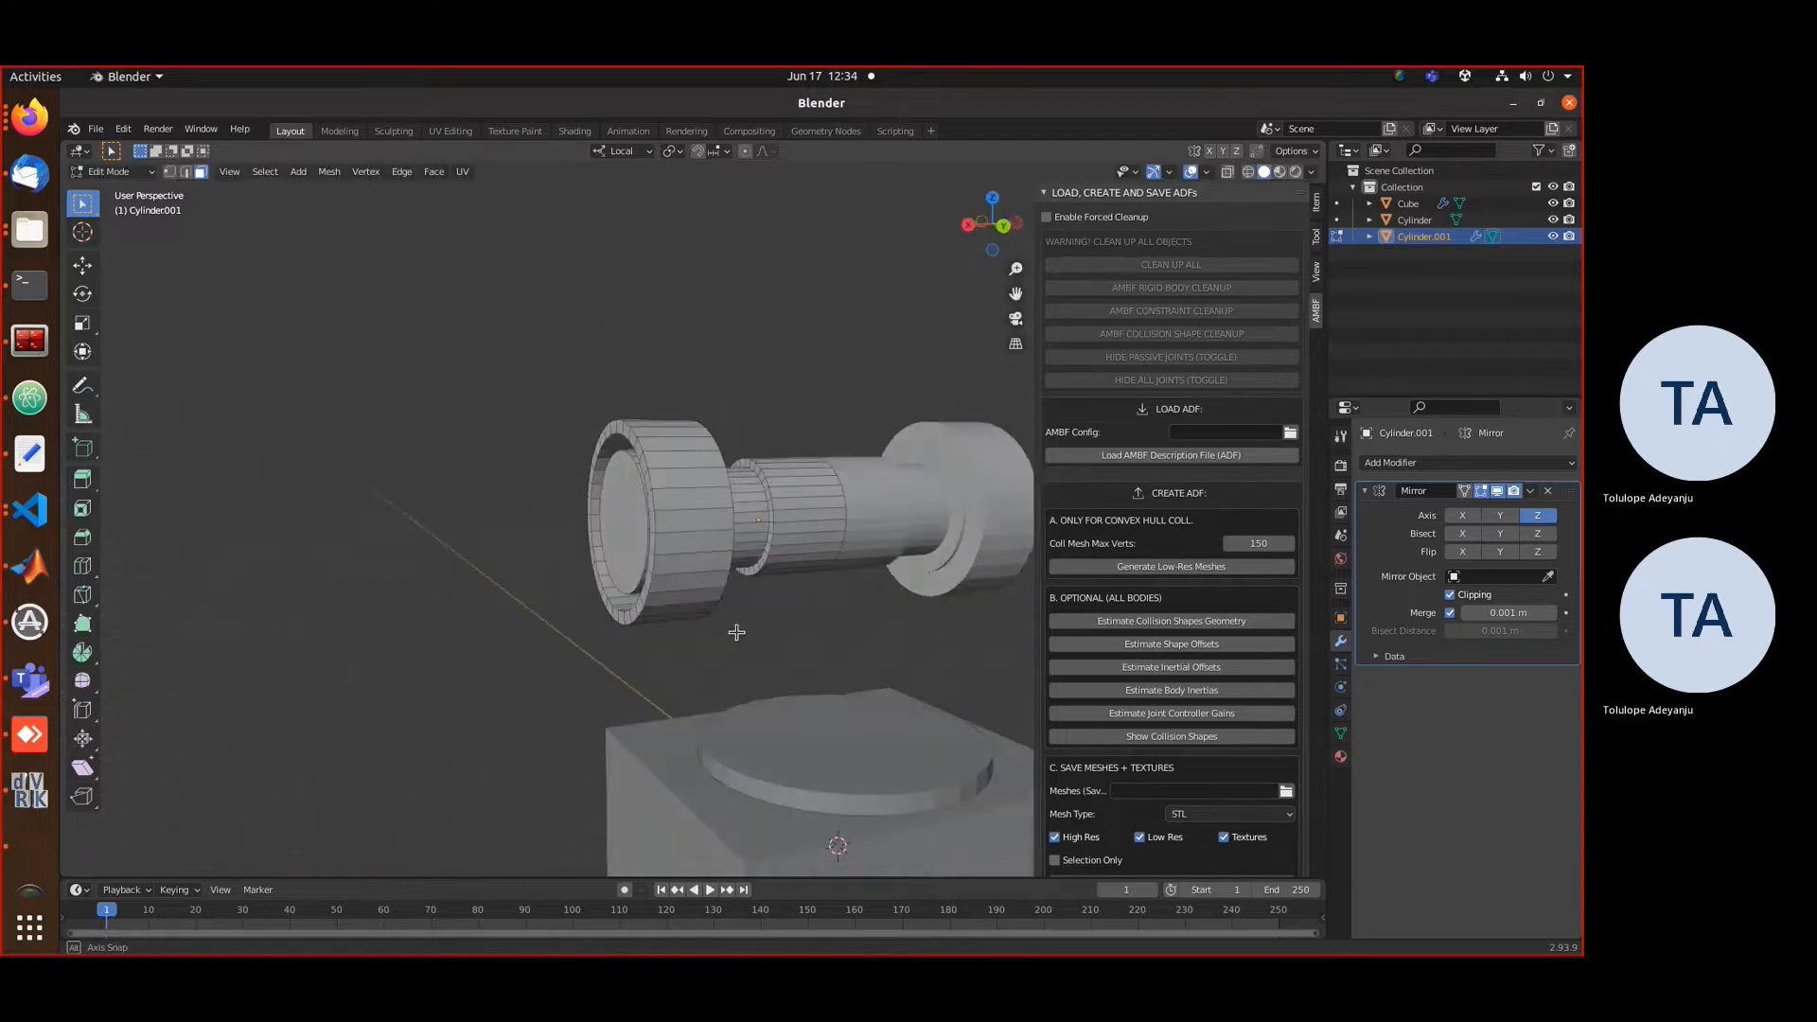
- Reposition the entire mirrored shaft mesh relative to the base in top view and adjust its height along local X
key("KP_7")
key("a")
key("g")
left_click(777, 795)
middle_click_drag(778, 795, 608, 602)
left_click(608, 598)
key("a")
key("g")
key("z")
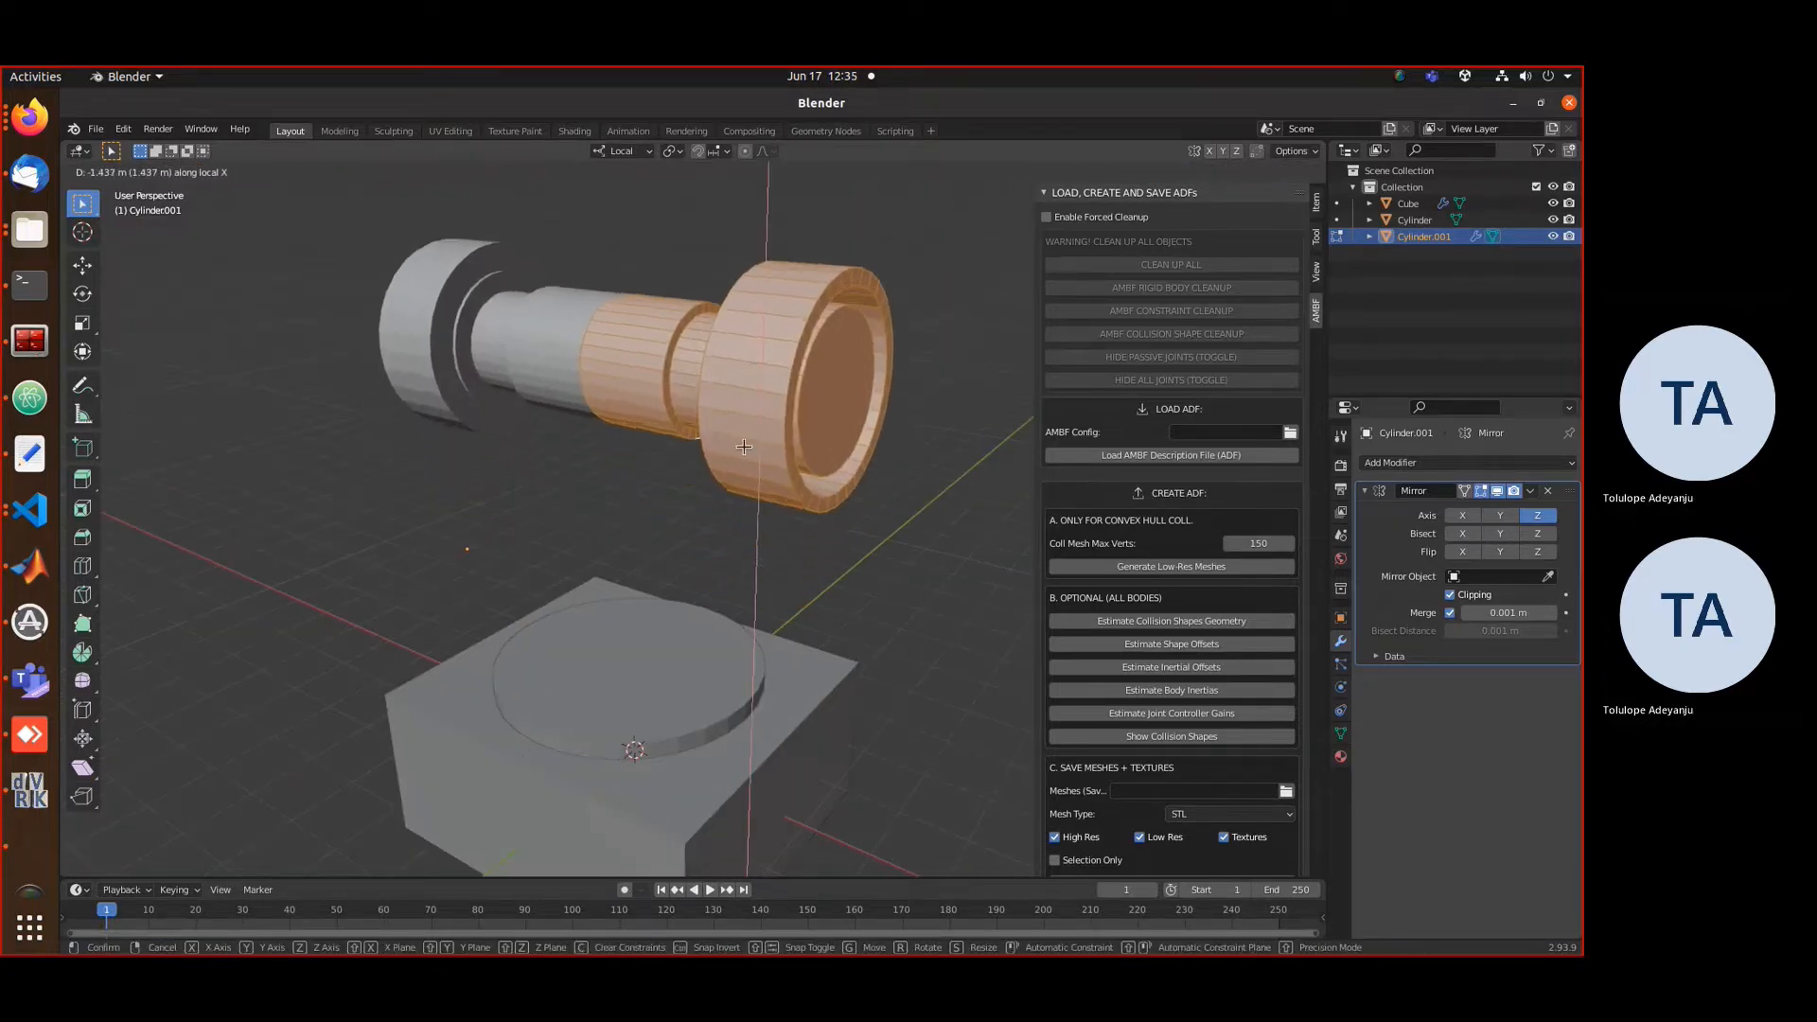
- Extrude the faces between the shaft and the base disc into a rectangular support pillar joining them
left_click(628, 750)
left_click(807, 520, "shift")
middle_click_drag(628, 750, 714, 653)
key("e")
left_click(773, 333)
middle_click_drag(773, 333, 492, 378)
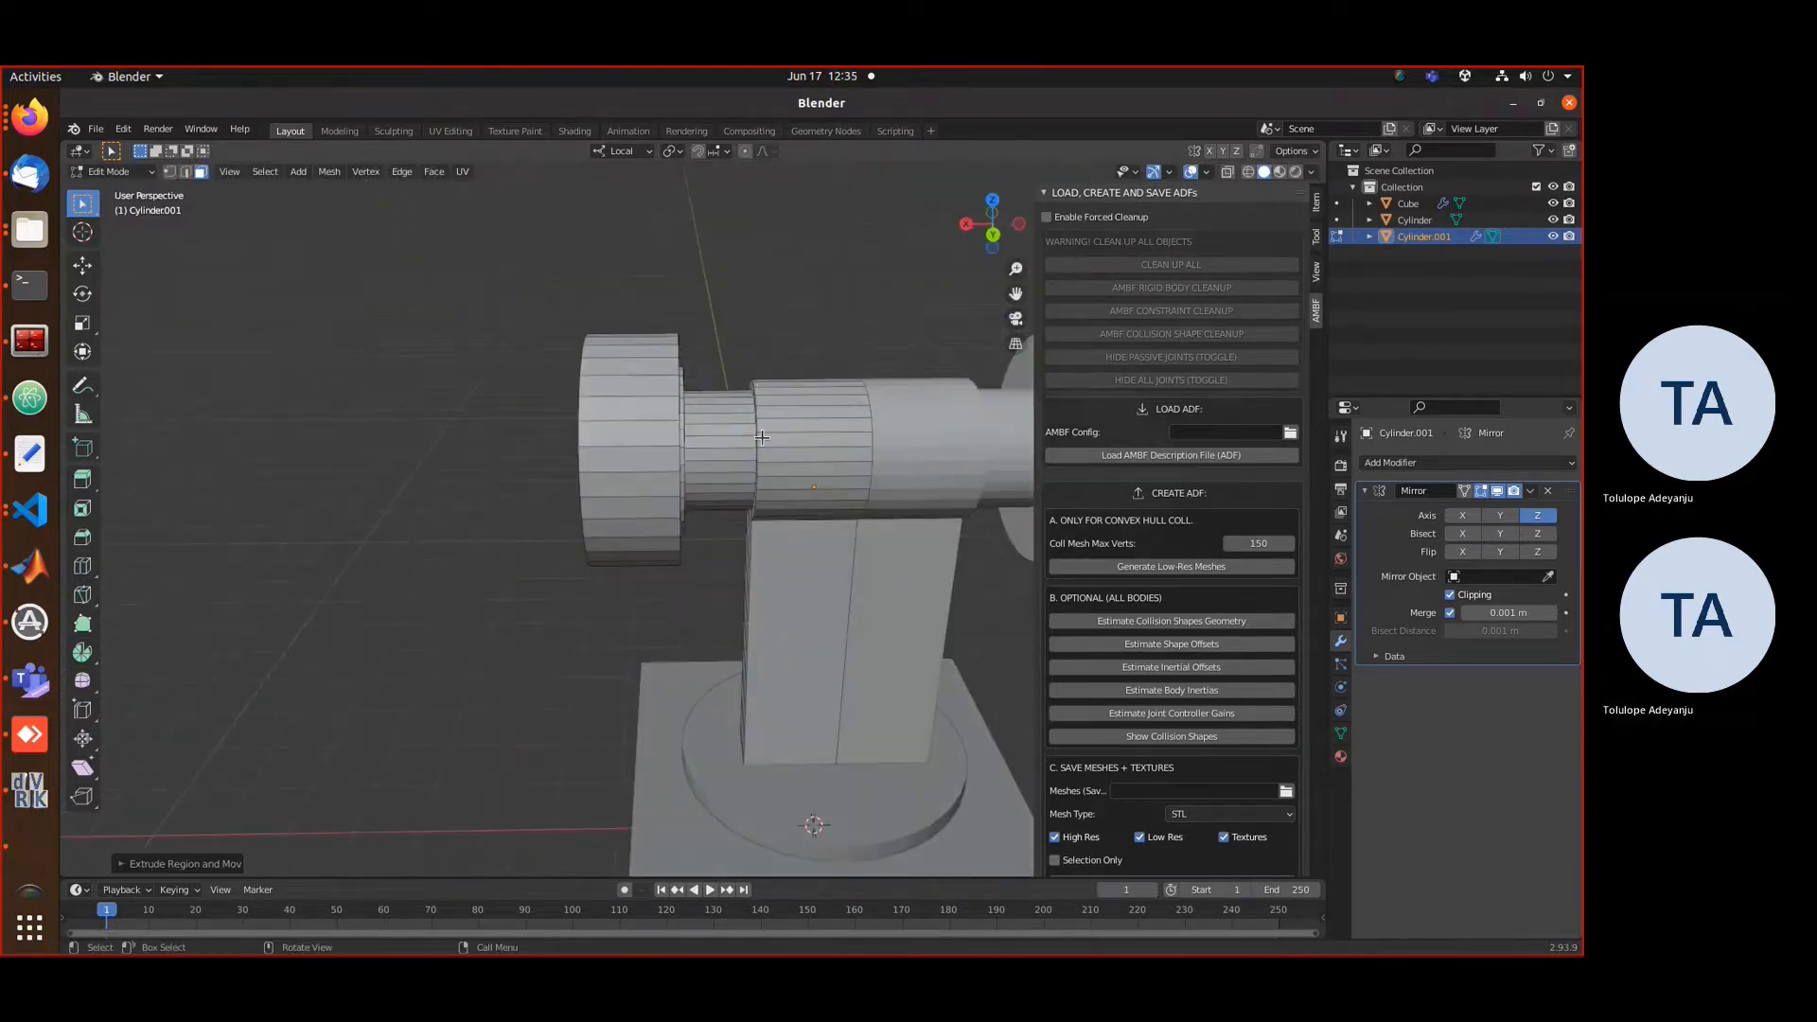
- Extrude the side faces of the shaft's middle section outward into a long horizontal arm and scale its end
left_click(793, 433)
left_click(793, 443, "shift")
left_click(792, 453, "shift")
middle_click_drag(789, 470, 766, 539)
left_click(991, 225)
left_click(777, 385, "shift")
left_click(788, 433, "shift")
key("e")
key("s")
key("s")
left_click(889, 510)
left_click(781, 539, "alt")
left_click(746, 537)
key("Tab")
- Add a new cylinder and move it to the free end of the horizontal arm
left_click(927, 529)
middle_click_drag(927, 530, 927, 596)
key("shift+a")
left_click(984, 653)
key("g")
left_click(791, 567)
middle_click_drag(791, 567, 663, 567)
- Rotate the new cylinder 90 degrees about the X axis and scale it to suit the arm's end
key("r")
key("x")
key("9")
key("0")
key("Return")
key("s")
left_click(791, 731)
- Cut edge loops across the horizontal arm close to its outer end
left_click(644, 425)
key("Tab")
key("ctrl+r")
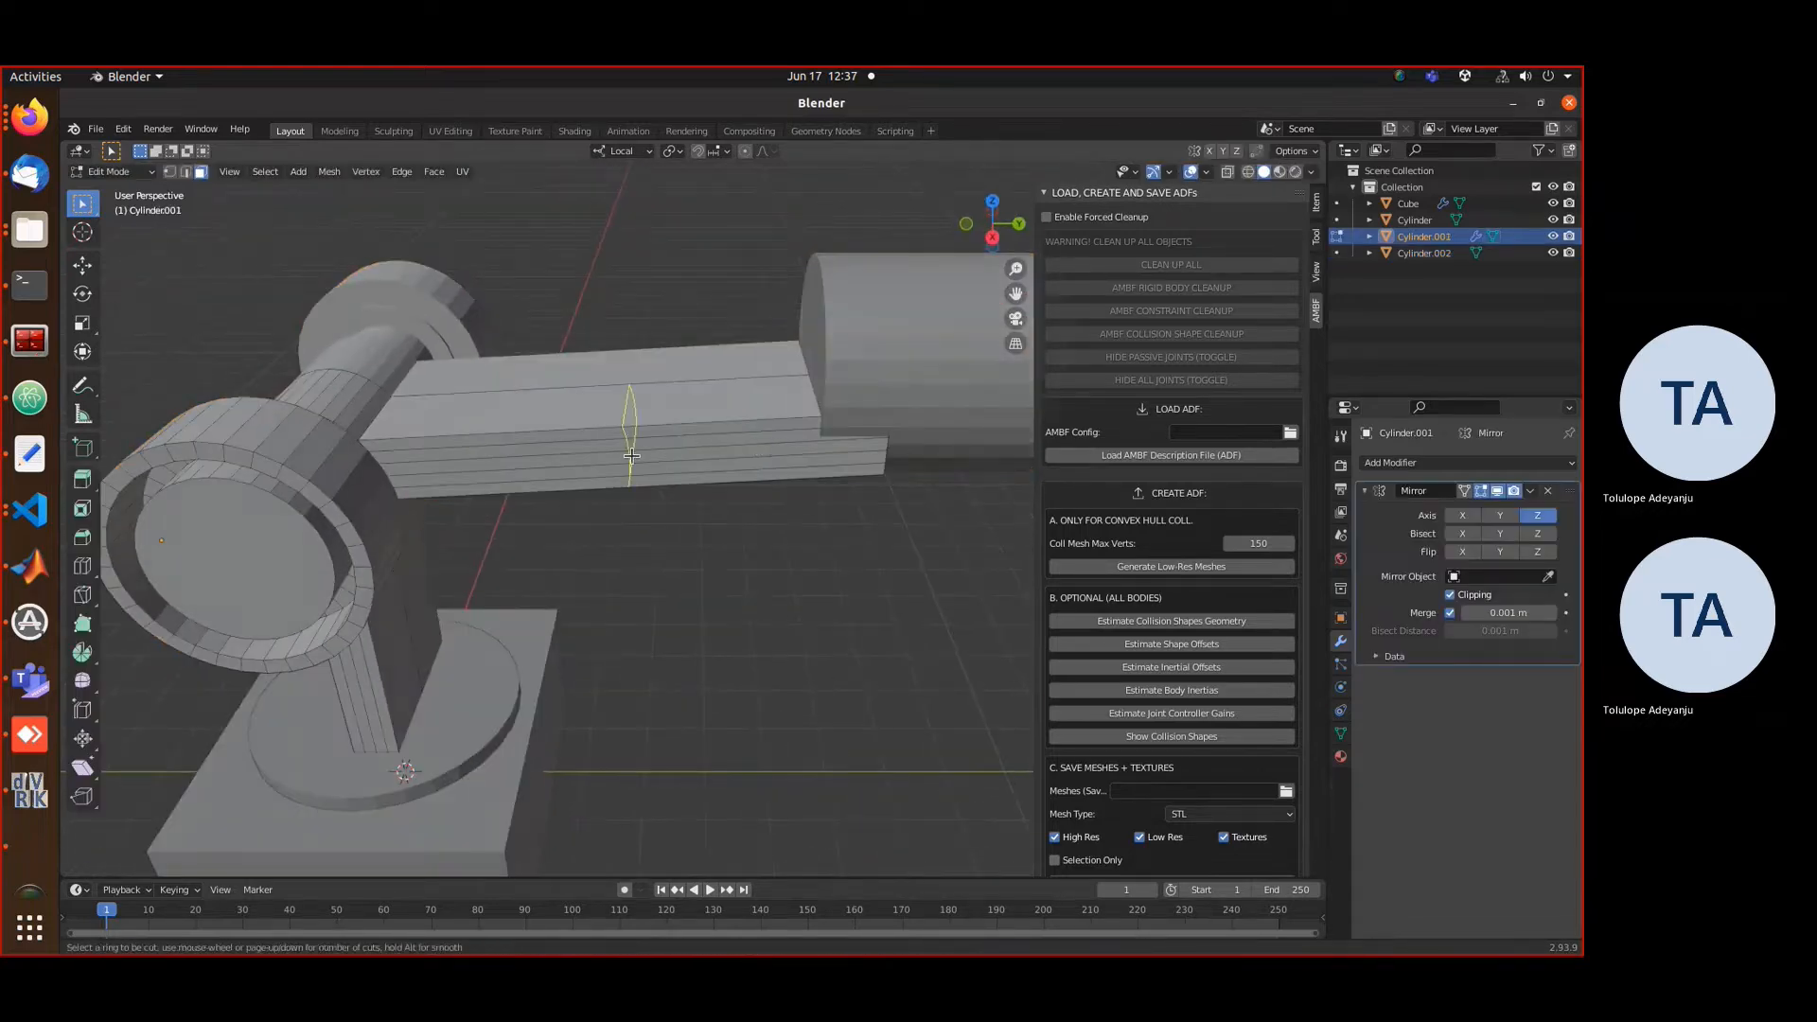
left_click(630, 454)
key("ctrl+r")
left_click(823, 430)
left_click(823, 428)
- Extrude the narrow ring of faces near the arm's outer end to form a groove around the arm
key("3")
left_click(808, 426, "alt")
middle_click_drag(808, 426, 838, 596)
key("s")
key("Escape")
key("e")
left_click(834, 595)
- Move the end cylinder along Z to align it with the arm's outer end
key("Tab")
left_click(924, 532)
key("g")
key("z")
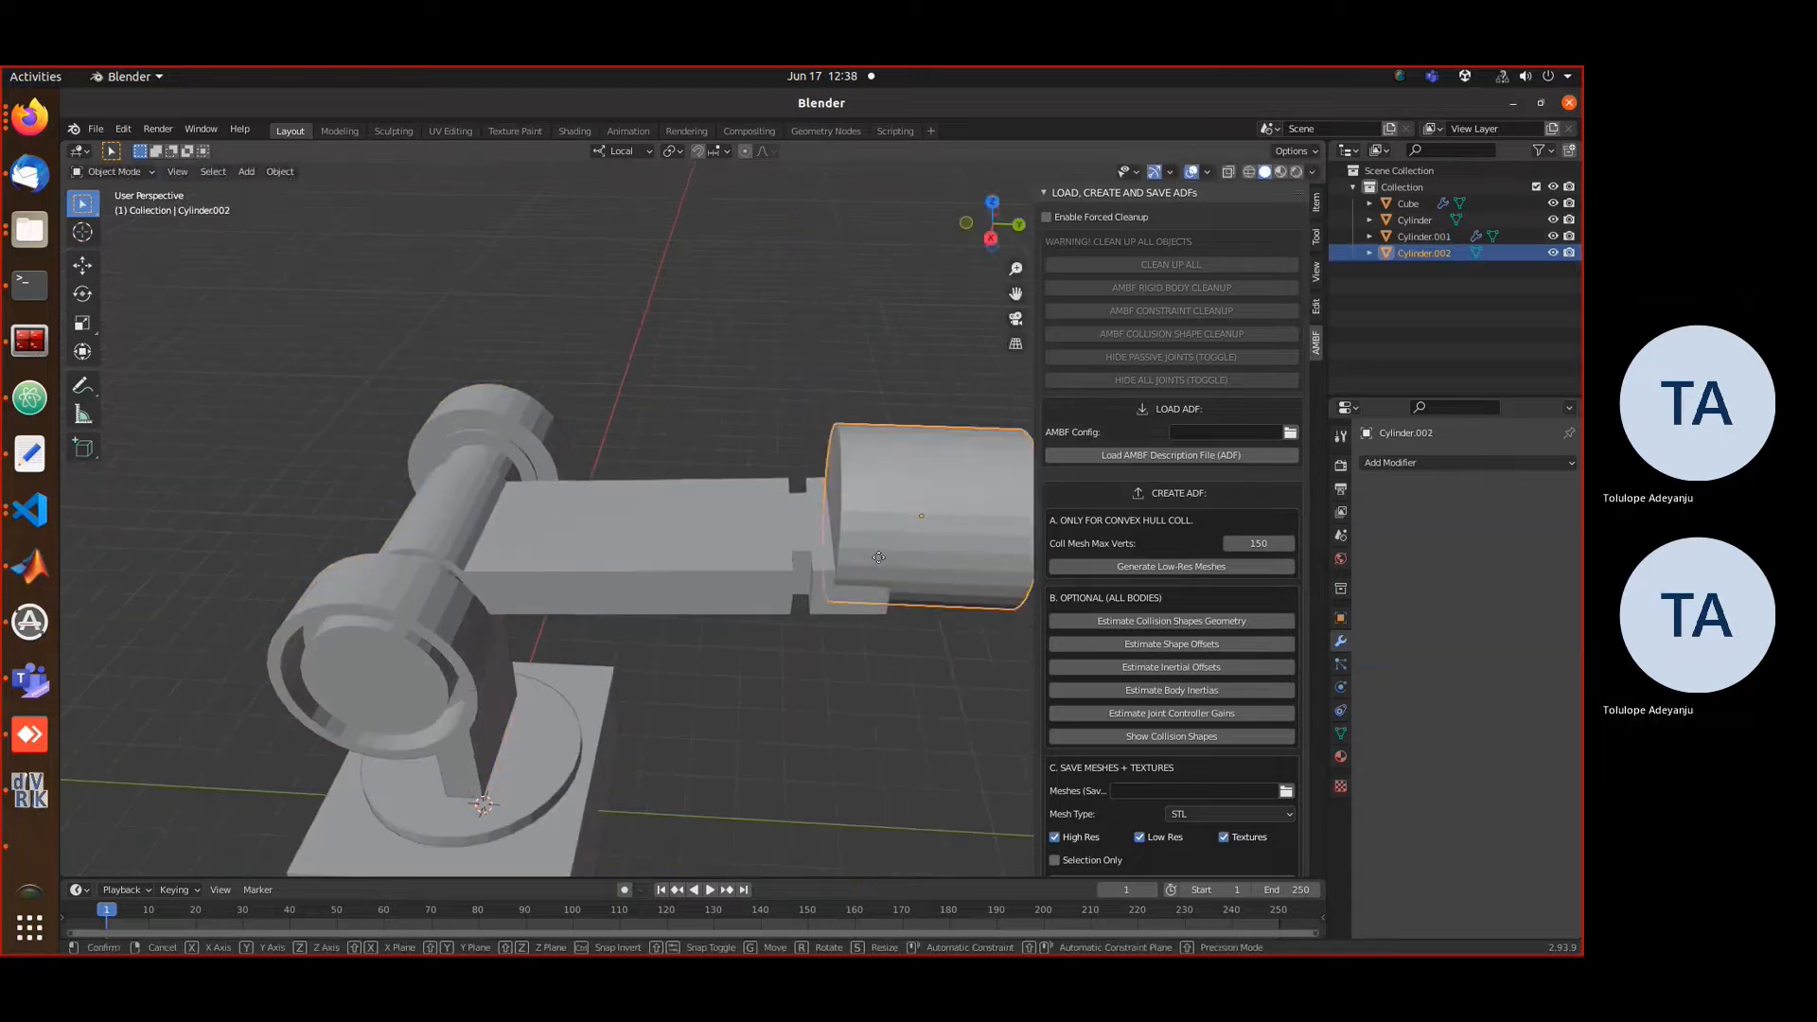
left_click(923, 519)
- Edit the end cylinder's mesh and move its outer cap about 1.45 m along local Z
middle_click_drag(923, 518, 842, 509)
key("Tab")
key("1")
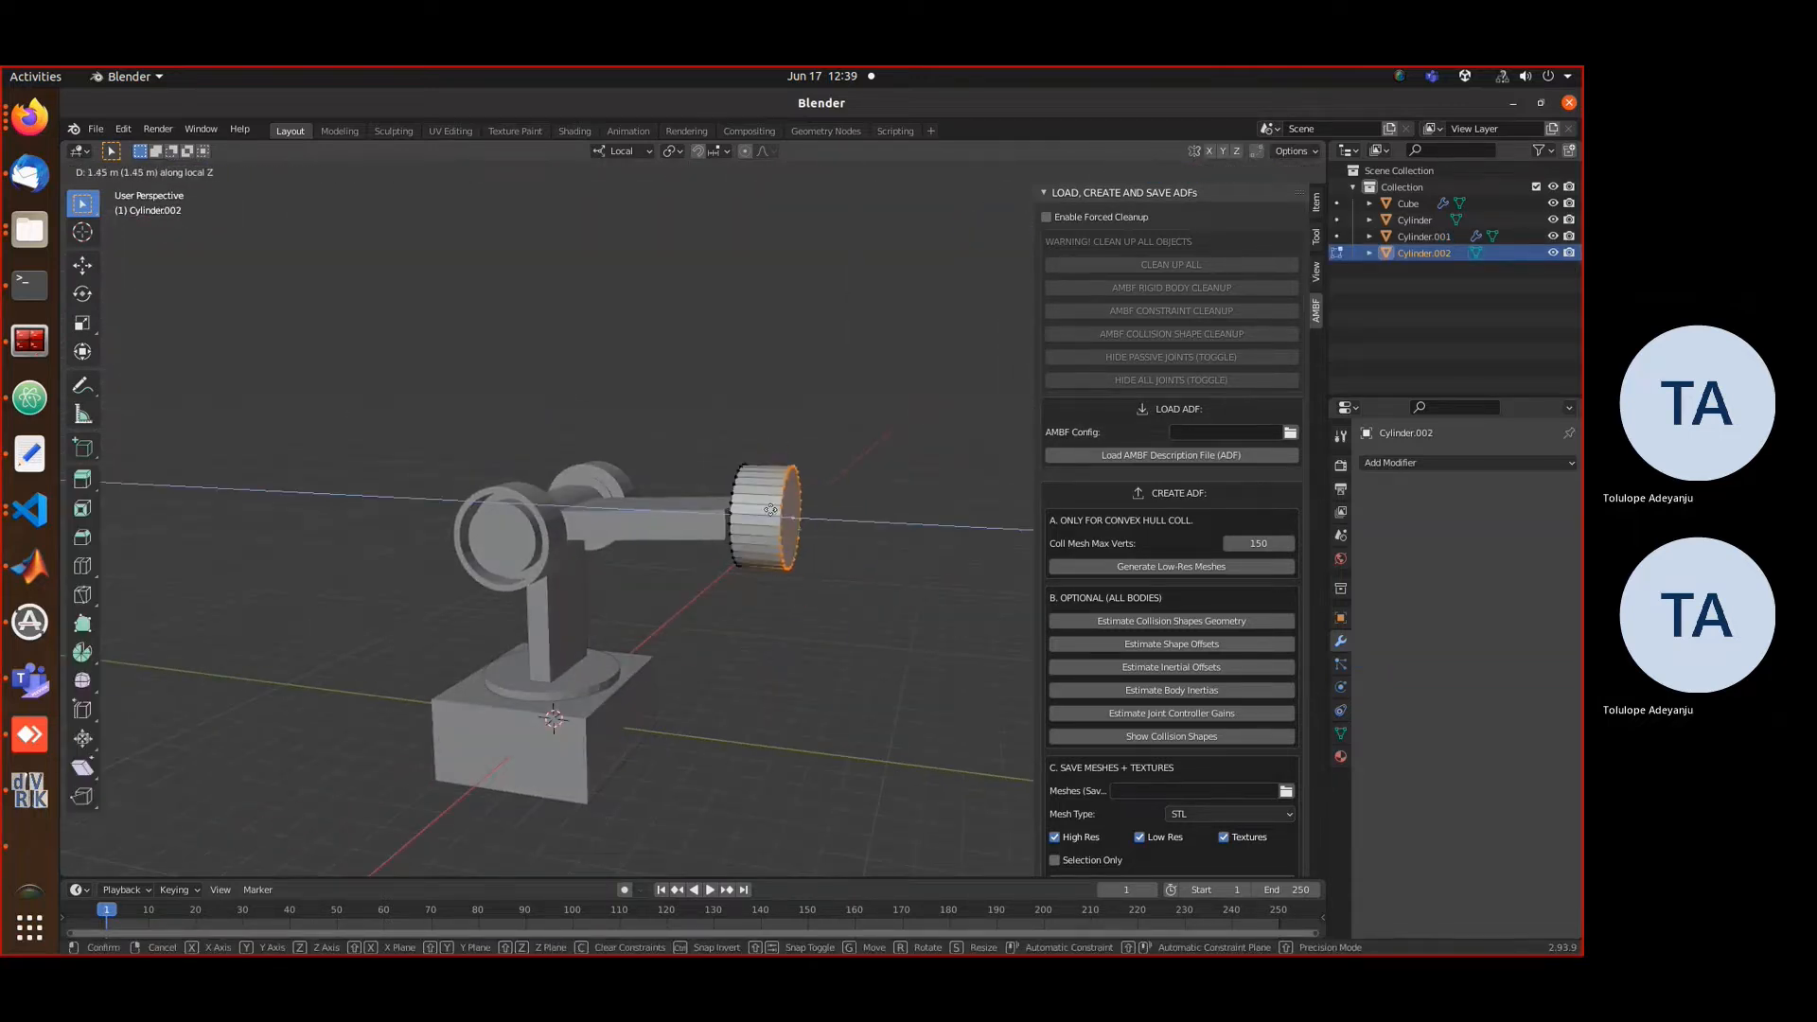
scroll(847, 502, "up", 2)
- Inset the cylinder's outer end face and extrude it outward into a narrower second section
key("3")
key("i")
left_click(721, 511)
middle_click_drag(843, 503, 790, 522)
key("e")
left_click(833, 557)
- Continue extruding the second section's end face to build a narrower third section of the stepped barrel
key("e")
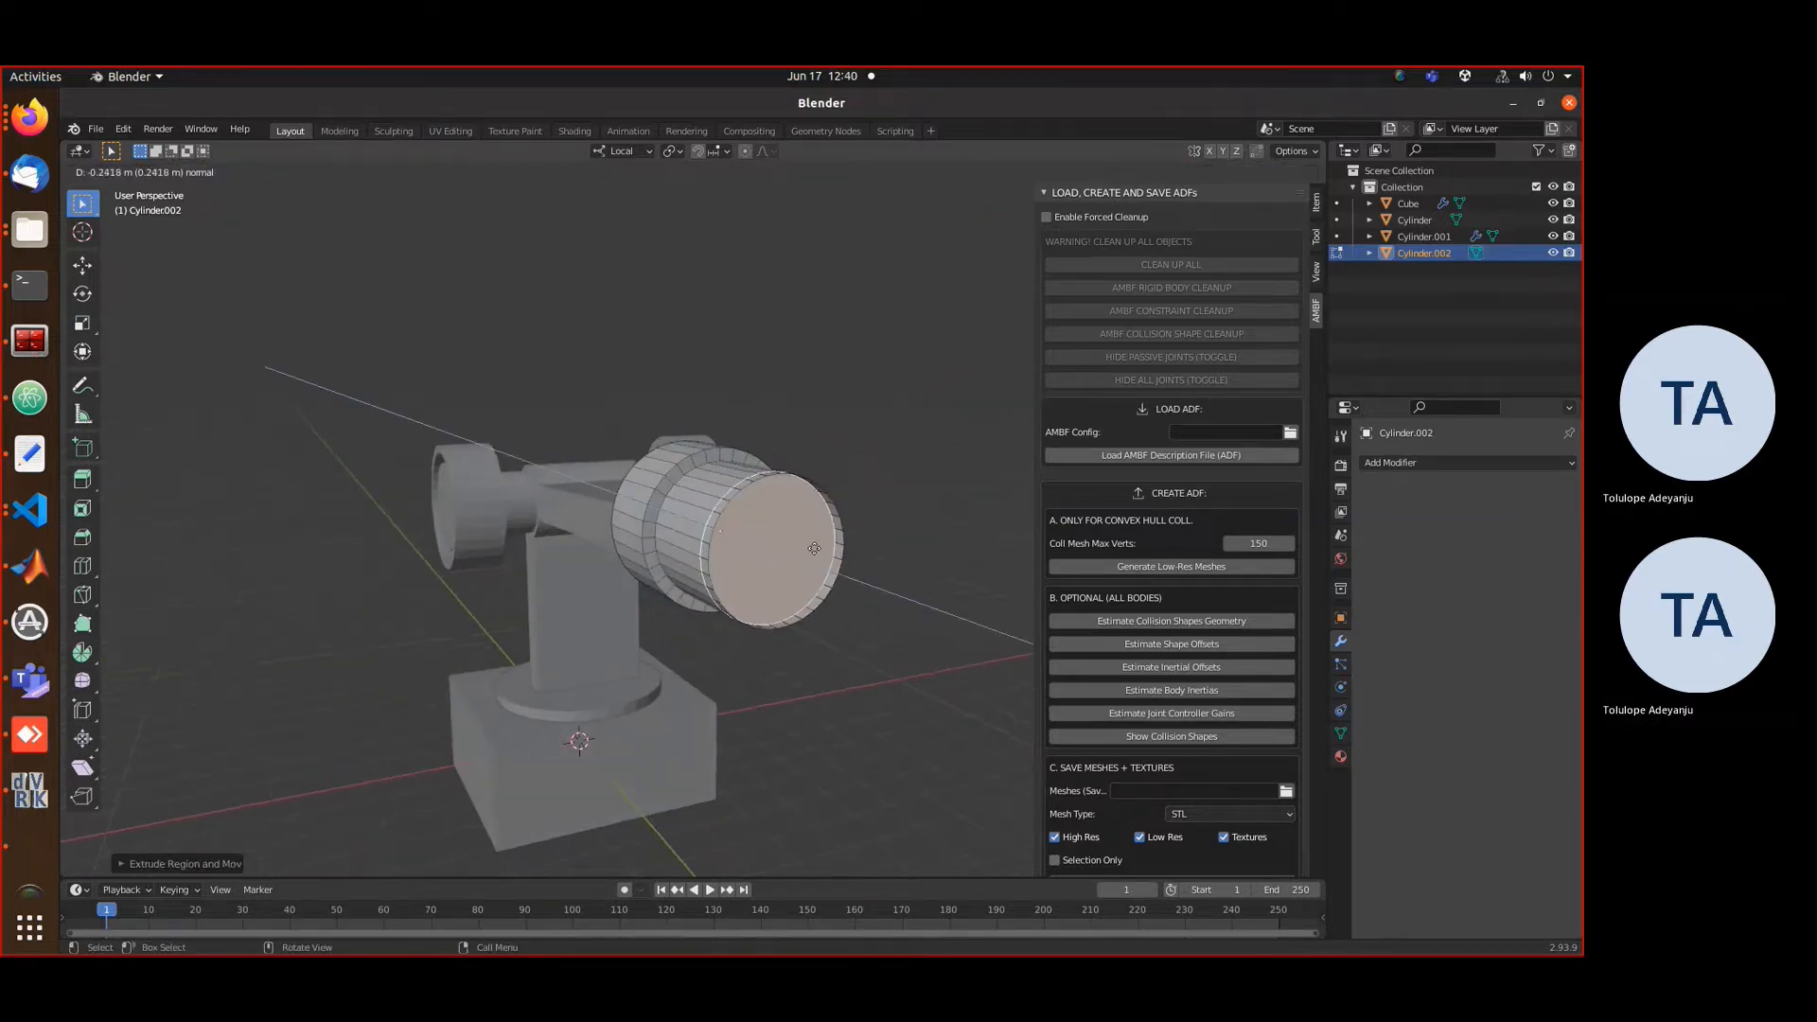
left_click(799, 562)
key("e")
left_click(852, 591)
middle_click_drag(909, 588, 875, 615)
- Inset the third section's end face by about 0.2 m and extrude it into a long thin rod
key("i")
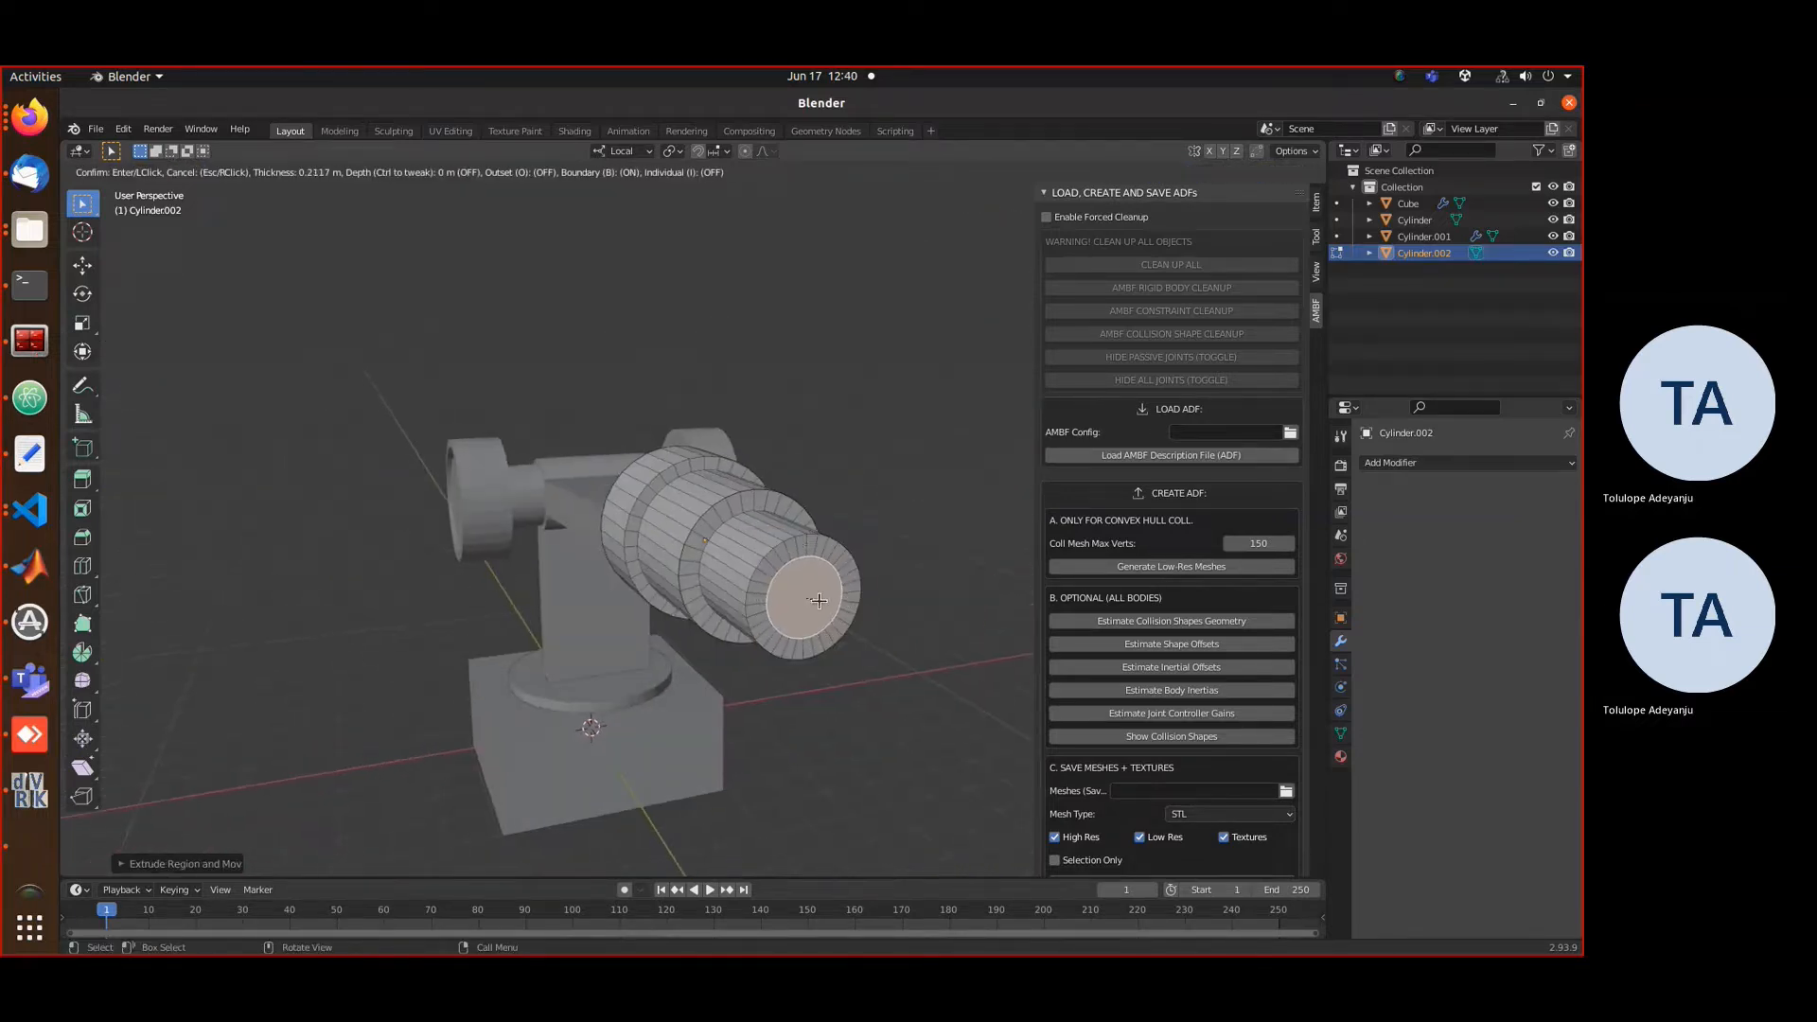
left_click(811, 600)
key("e")
left_click(941, 702)
key("s")
key("Escape")
middle_click_drag(929, 670, 922, 709)
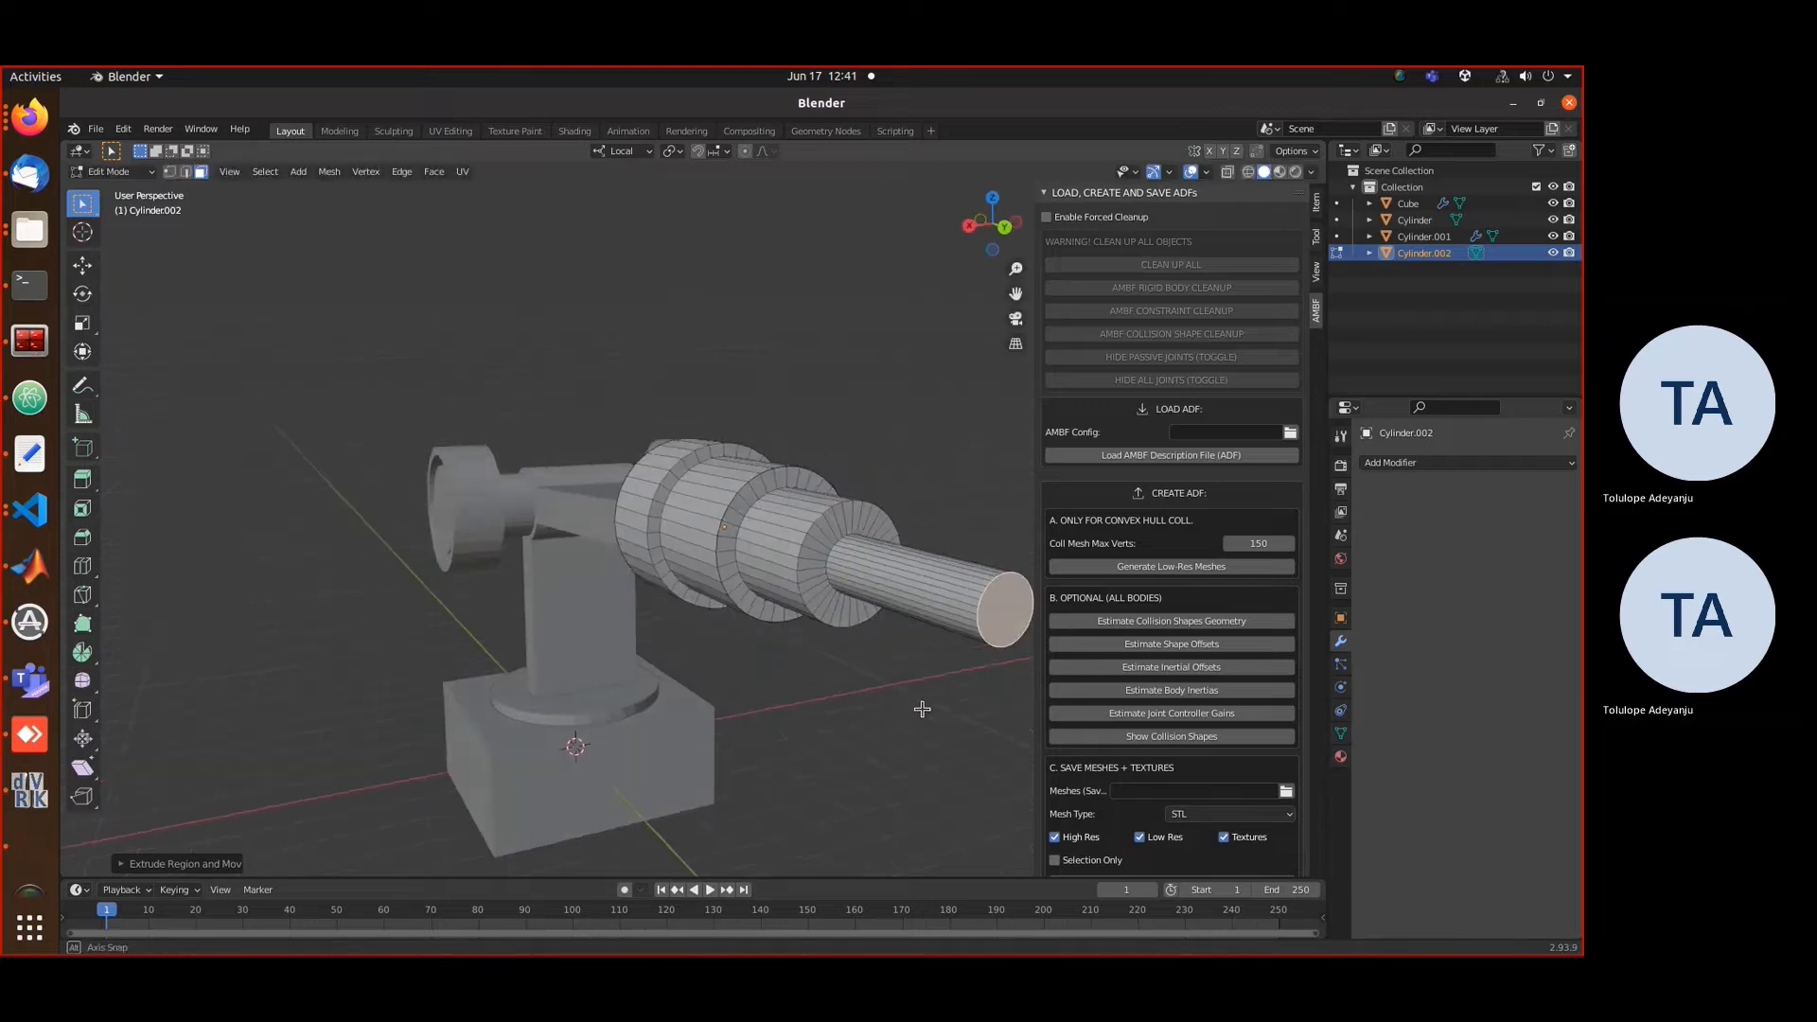
key("ctrl+z")
key("ctrl+z")
key("ctrl+z")
key("ctrl+shift+z")
key("ctrl+shift+z")
- Scale the rod's end face down to about 0.22 to taper the rod to a point, and finish editing the barrel
key("s")
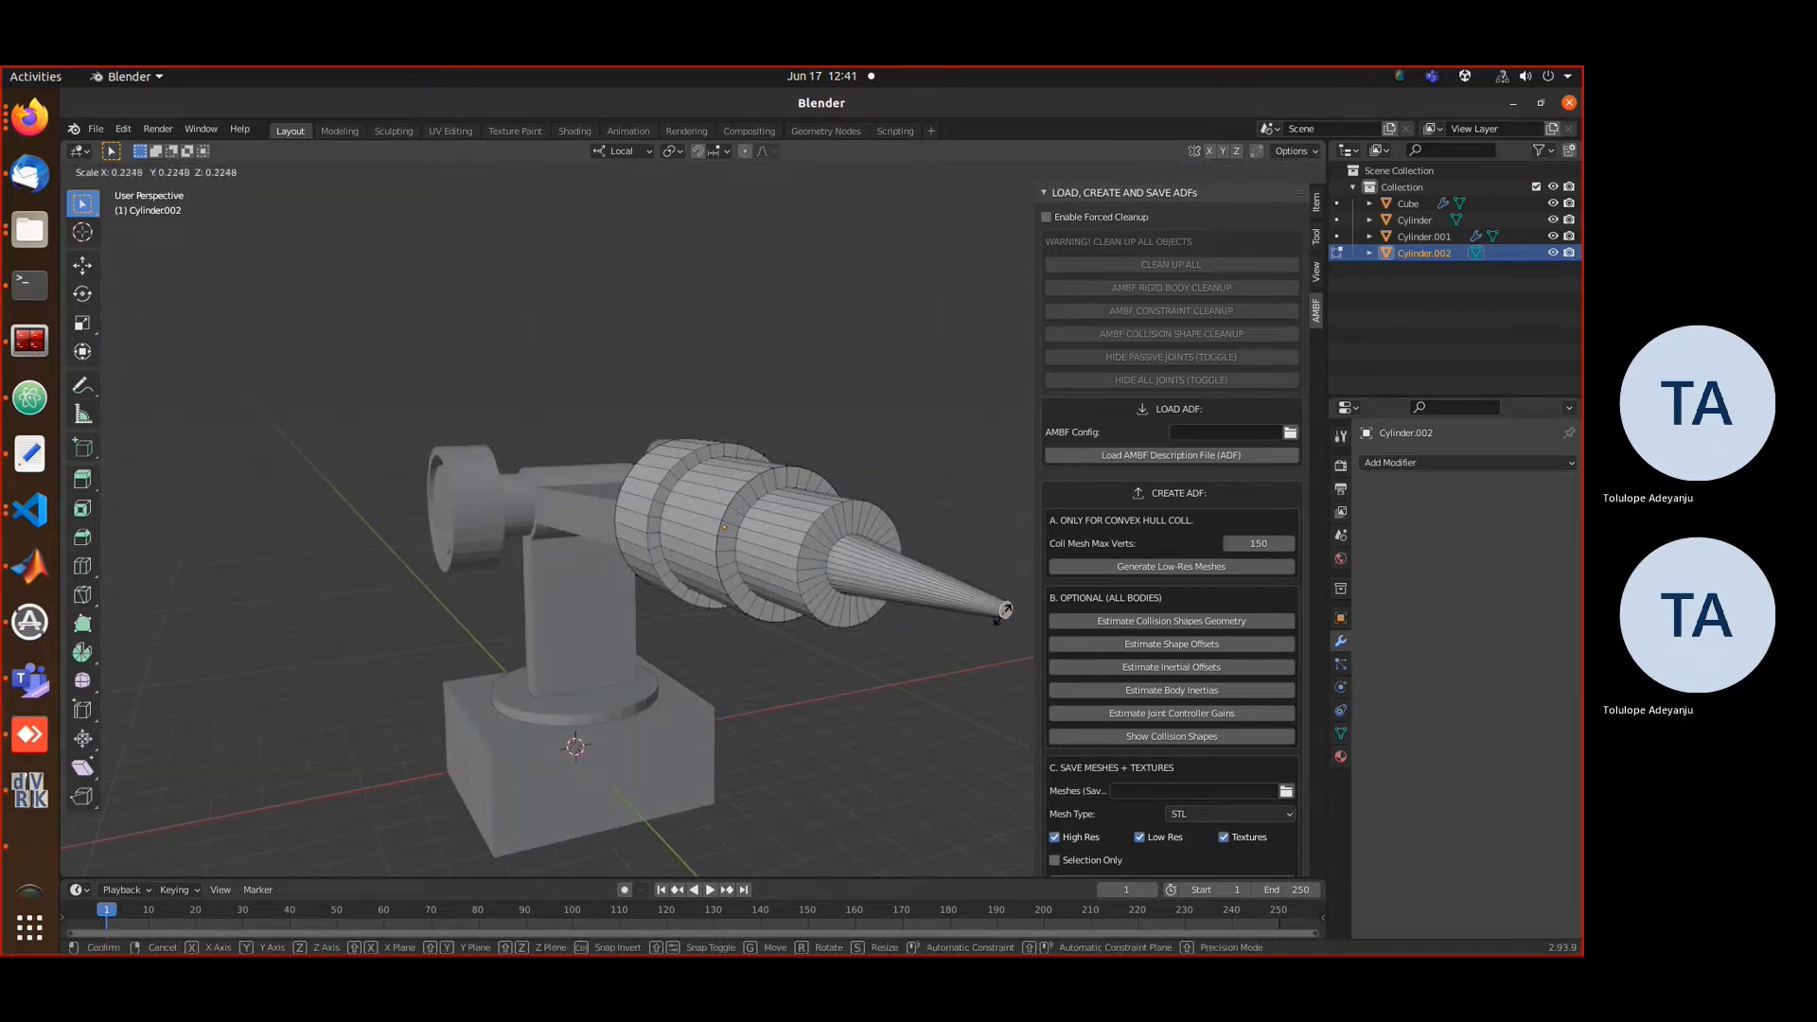
left_click(1005, 609)
middle_click_drag(818, 608, 910, 629)
key("Tab")
middle_click_drag(763, 606, 899, 558)
left_click(738, 454)
key("Tab")
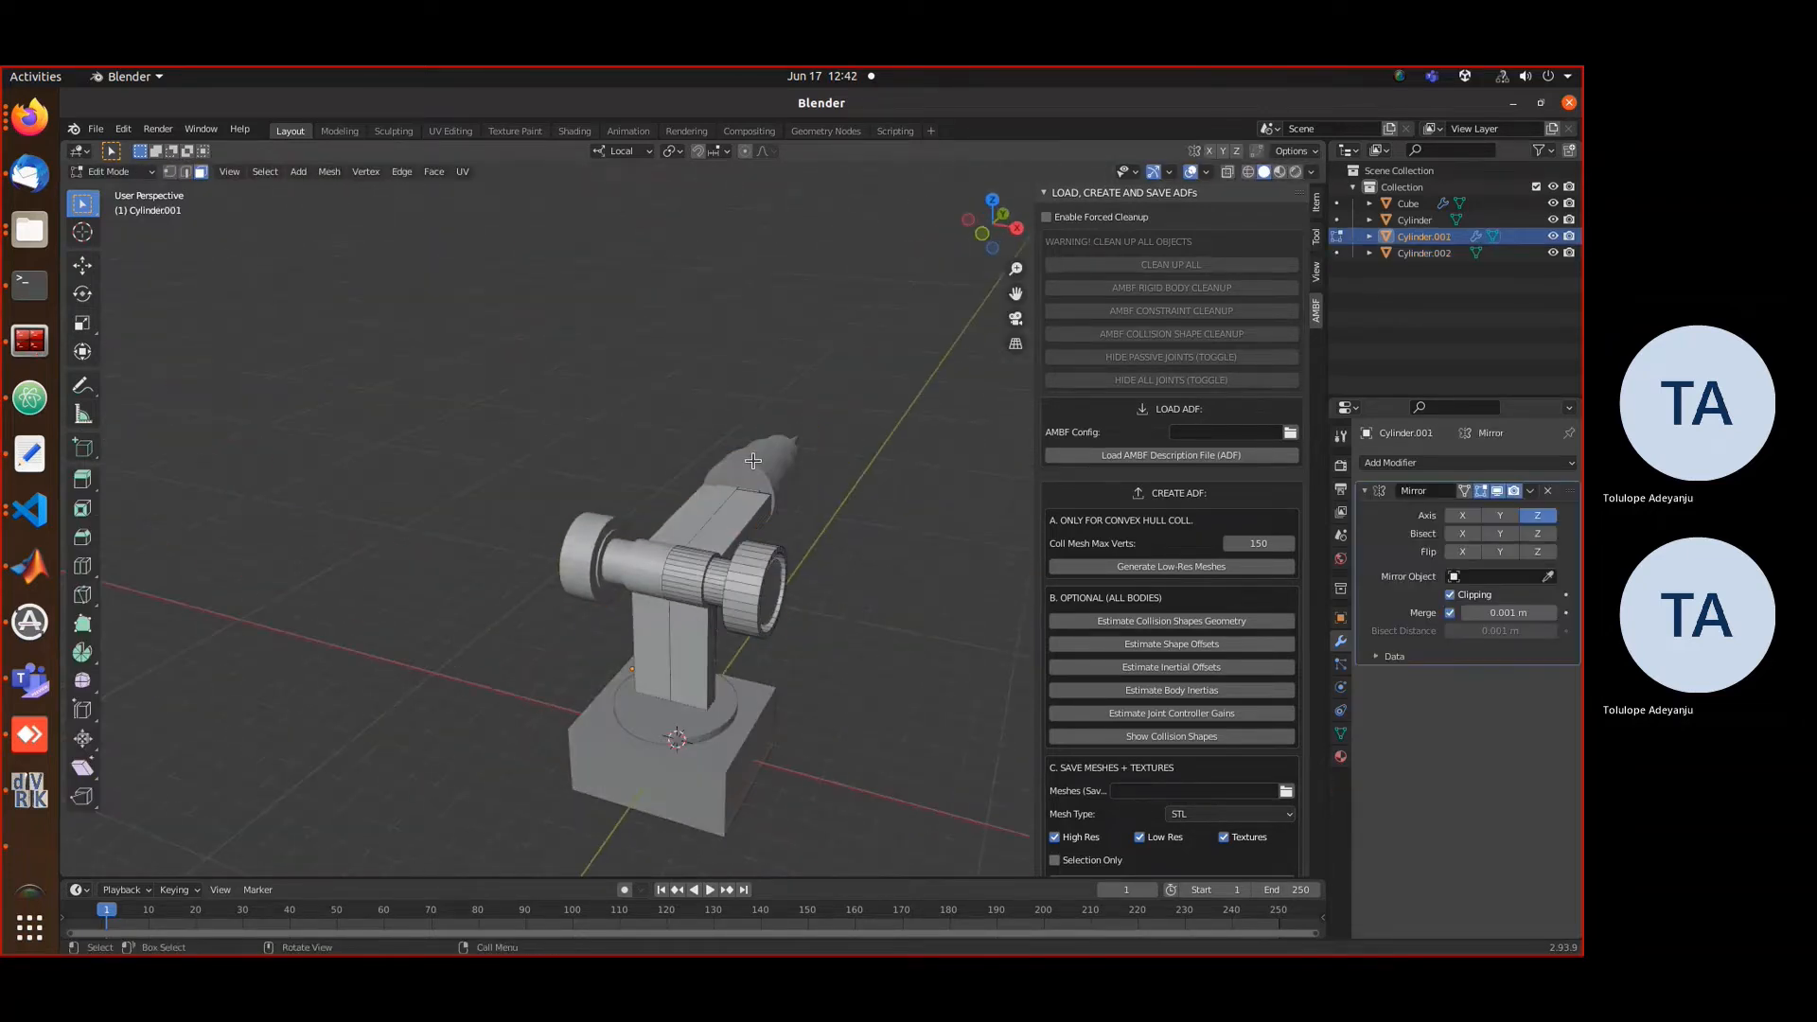
key("Tab")
left_click(776, 426)
key("i")
left_click(855, 488)
key("l")
mouse_move(855, 488)
middle_mouse_down()
mouse_move(719, 511)
mouse_move(785, 463)
mouse_move(615, 558)
mouse_move(842, 492)
middle_mouse_up()
key("Tab")
- Try to move linked geometry of the shaft and barrel along Y while editing both objects, and undo the change
left_click(625, 525, "shift")
key("Tab")
key("l")
key("g")
key("y")
left_click(749, 540)
key("l")
key("g")
right_click(660, 572)
right_click(1378, 543)
key("ctrl+z")
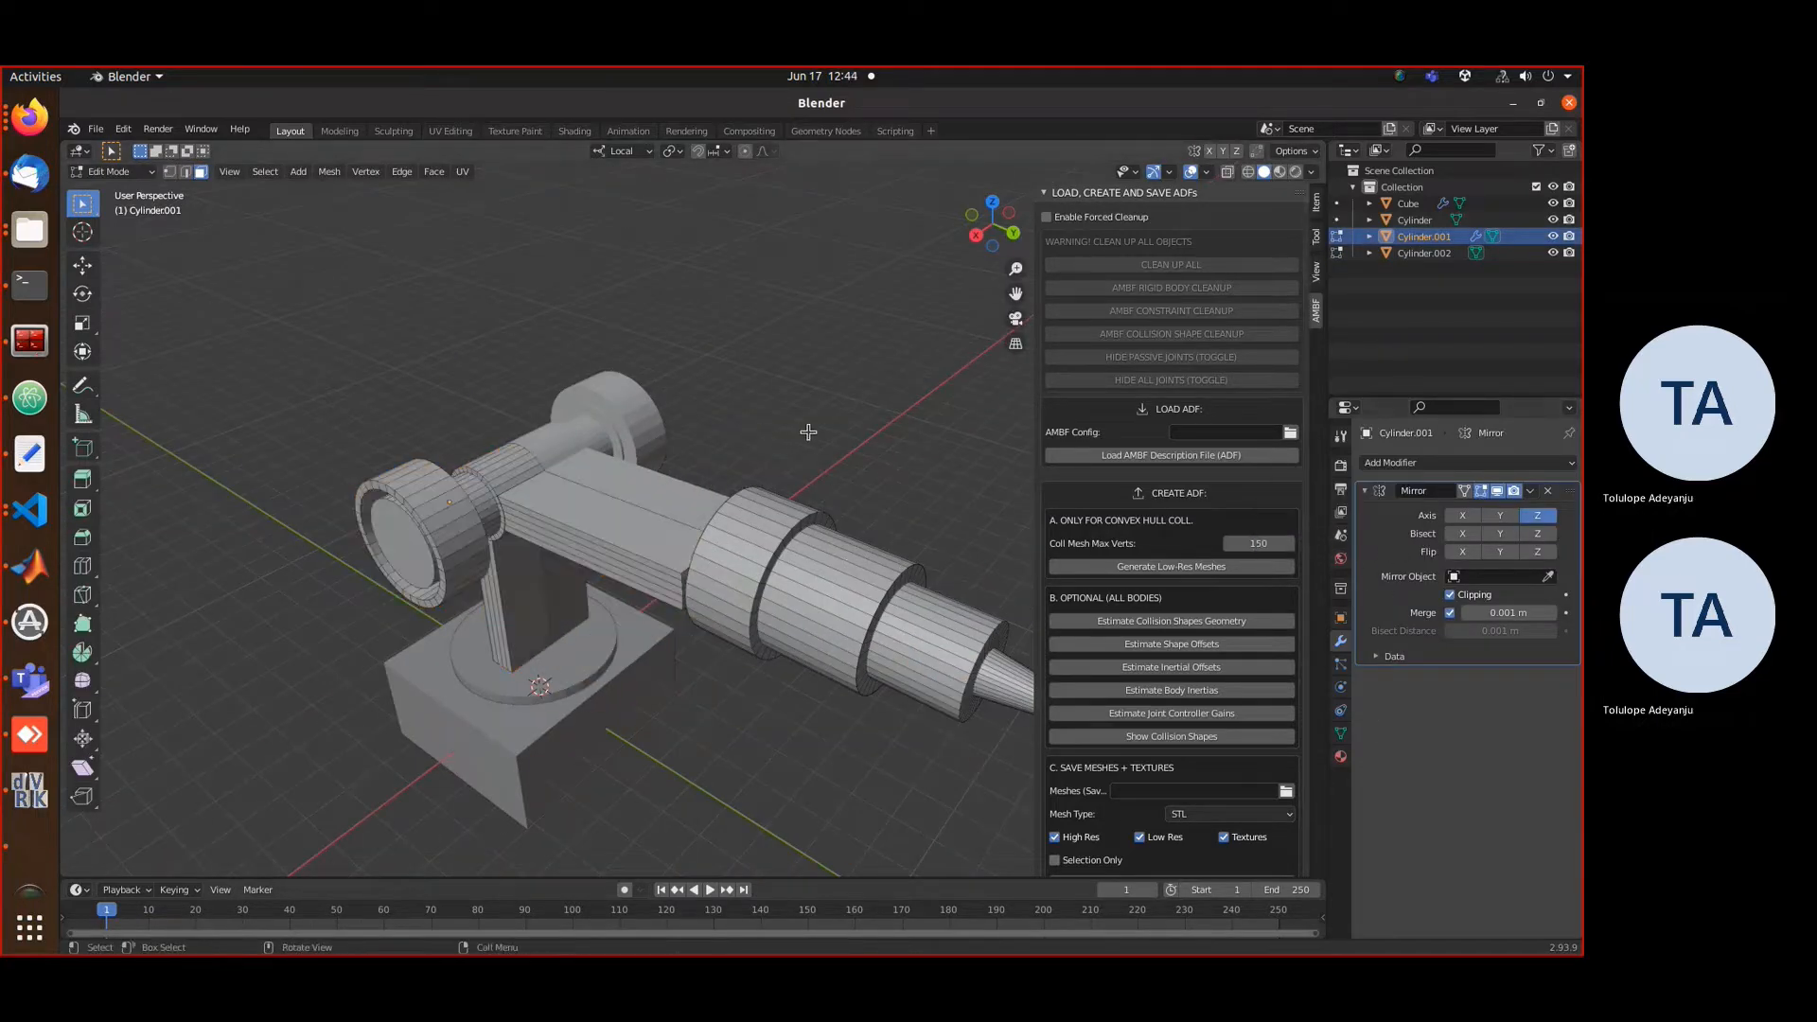
- Apply the Mirror modifier on the shaft object and reopen its mesh for editing
key("Tab")
key("ctrl+a")
key("Tab")
- Duplicate the linked shaft, arm and pillar geometry and shift the copy along Y toward the arm's outer end
left_click(568, 516)
key("l")
middle_click_drag(558, 511, 444, 572)
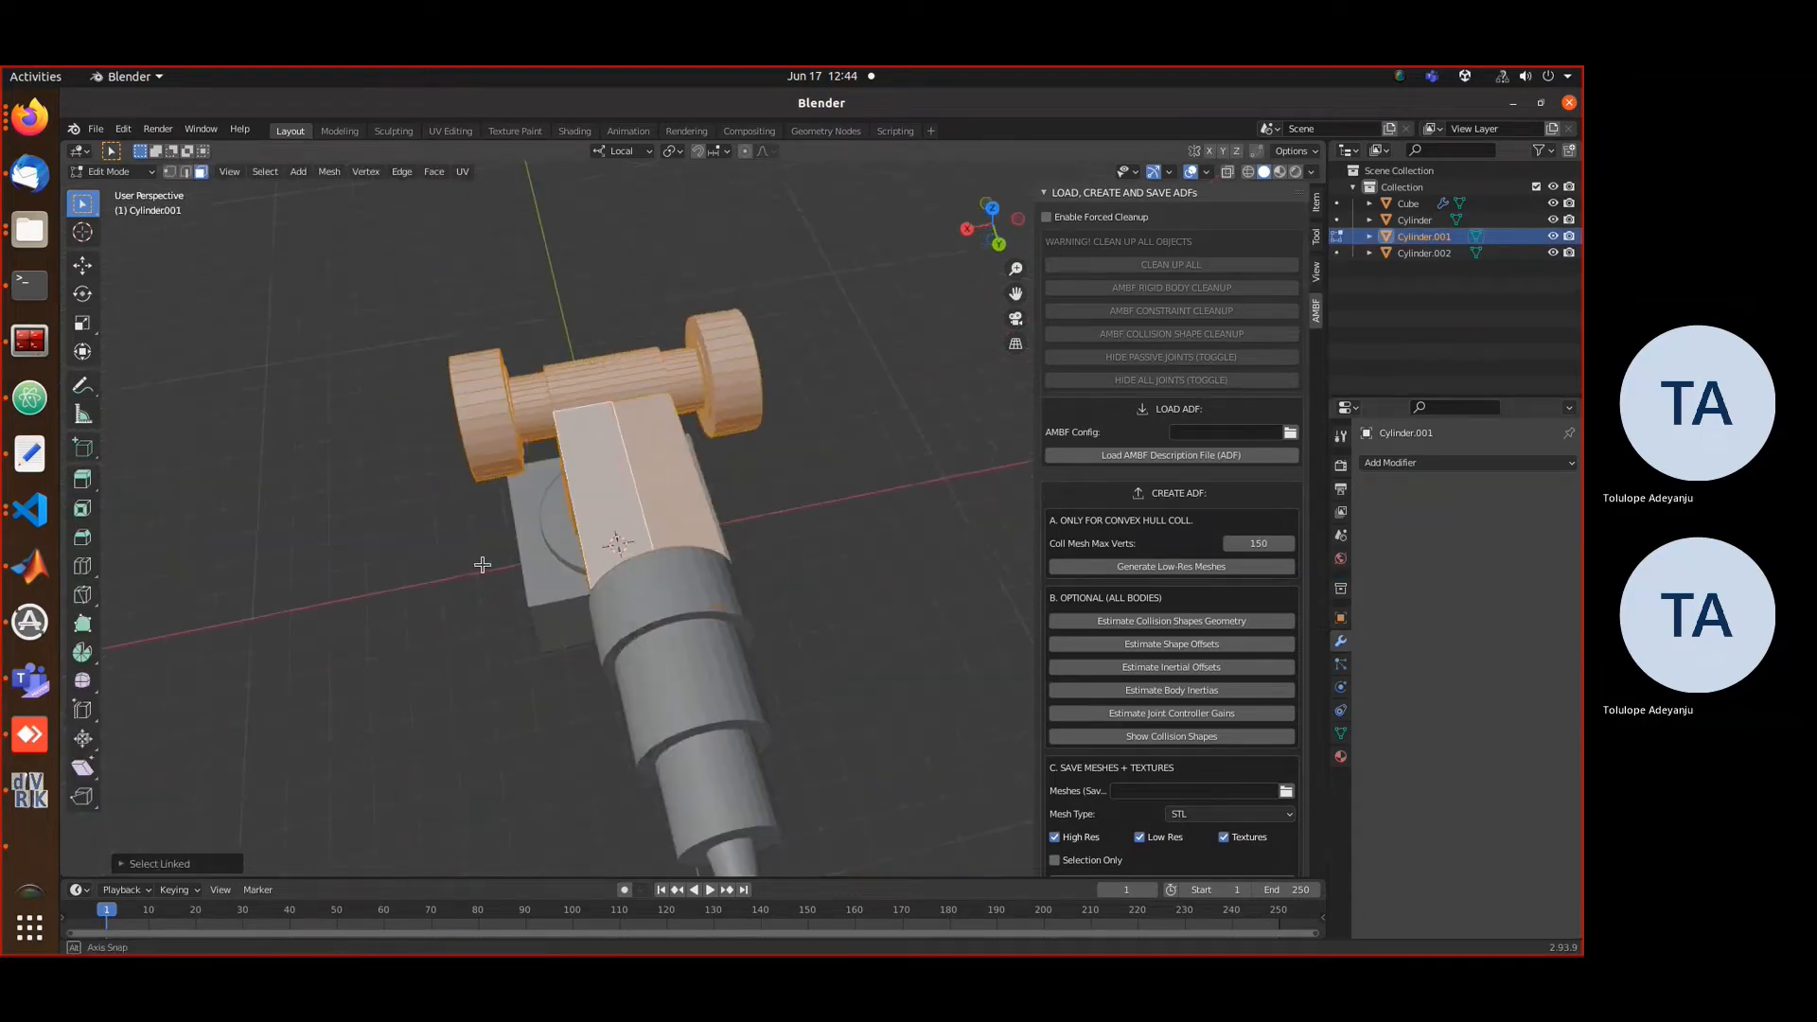
key("g")
key("y")
key("y")
key("y")
left_click(932, 677)
middle_click_drag(932, 677, 756, 670)
- Separate the duplicated geometry into its own object and switch the viewport to wireframe shading
key("Tab")
key("Tab")
key("p")
key("Tab")
key("Tab")
middle_click_drag(606, 663, 473, 606)
key("z")
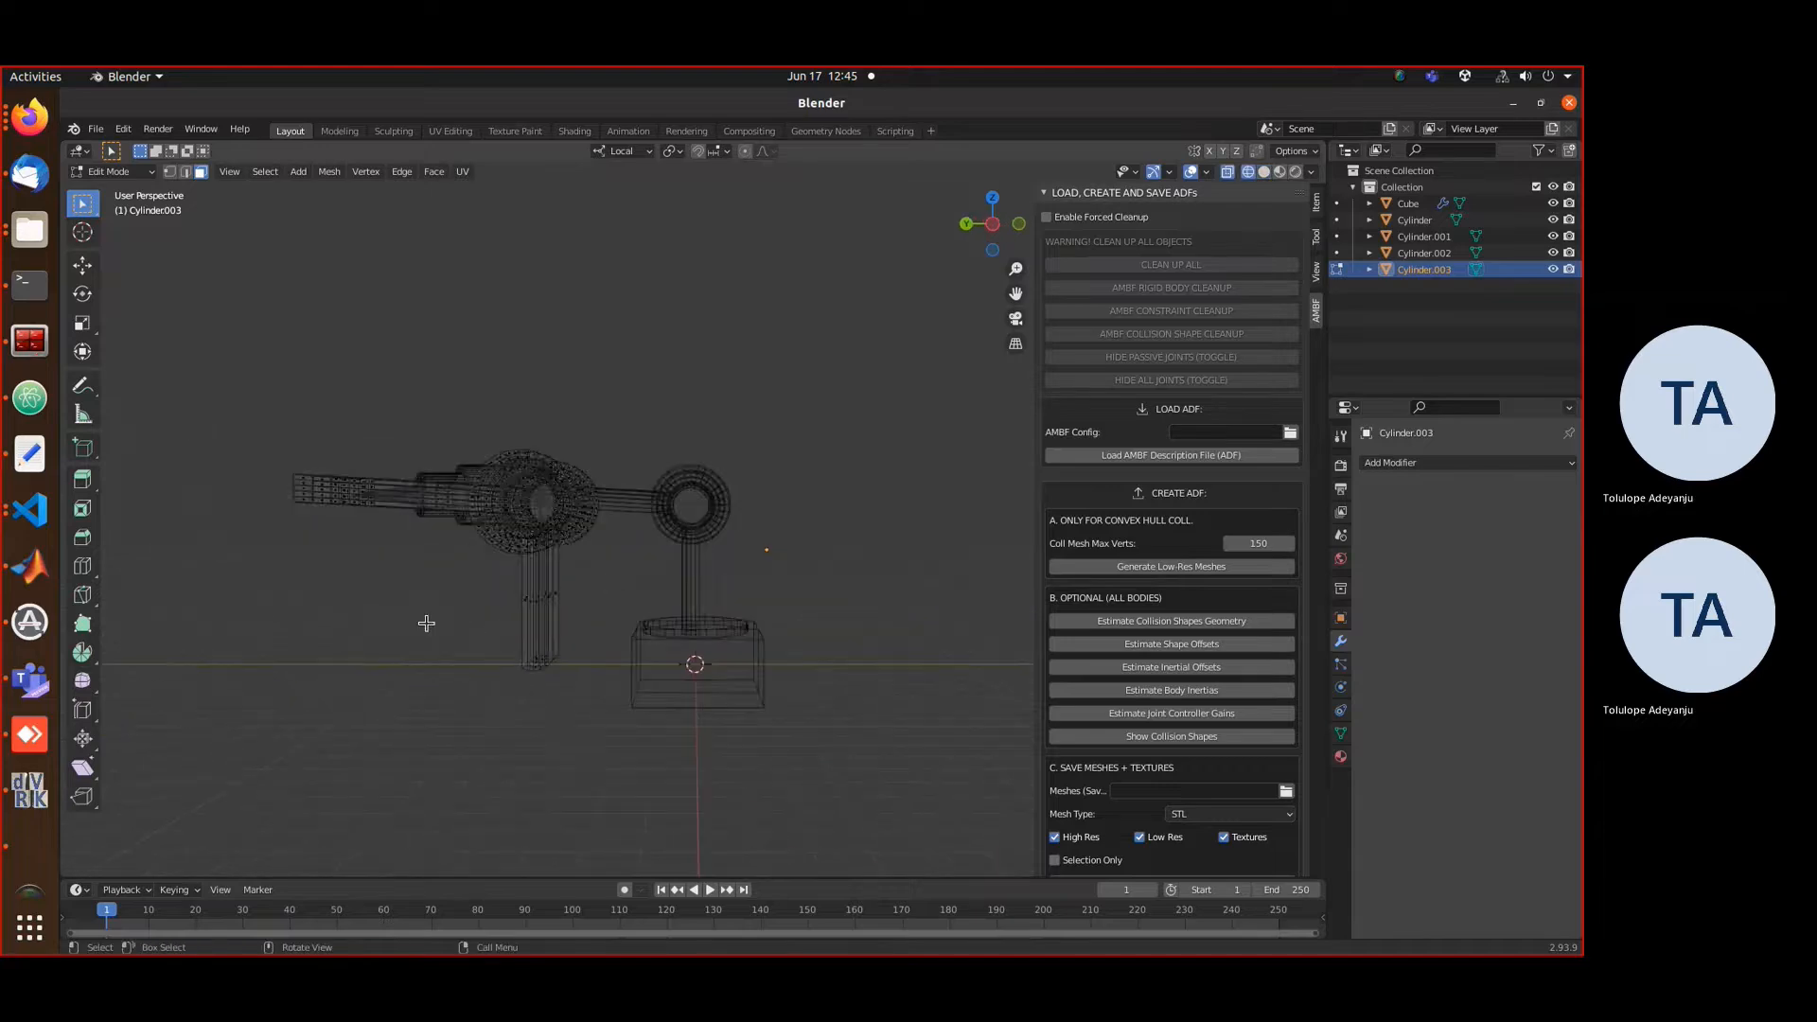
- Delete the box-selected lower part of the duplicated pillar geometry
left_click_drag(426, 624, 579, 769)
key("x")
key("z")
- Move the linked pieces of the duplicated geometry into place near the arm's outer end
middle_click_drag(507, 676, 567, 748)
key("l")
key("g")
left_click(271, 492)
middle_click_drag(492, 492, 700, 719)
key("l")
key("g")
left_click(701, 530)
key("g")
left_click(700, 662)
- Reposition the second joint geometry, including a move along Z, to line it up with the arm's outer end
left_click(991, 218)
left_click(454, 529)
middle_click_drag(454, 530, 577, 653)
scroll(568, 615, "up", 2)
key("Tab")
left_click(426, 639)
key("Tab")
mouse_move(596, 567)
middle_mouse_down()
mouse_move(678, 555)
mouse_move(435, 605)
mouse_move(588, 554)
mouse_move(573, 511)
mouse_move(609, 651)
mouse_move(575, 549)
mouse_move(619, 506)
mouse_move(624, 529)
mouse_move(871, 622)
mouse_move(856, 530)
middle_mouse_up()
key("Tab")
left_click(646, 562)
key("g")
left_click(613, 541)
key("g")
key("z")
left_click(614, 541)
- Fine-tune the position of the parts at the second joint so shaft, barrel and link line up
left_click(554, 558)
key("g")
left_click(568, 520)
key("g")
key("g")
left_click(587, 577)
left_click(643, 506)
- Box-select the second link's outer end in wireframe shading and scale it in edit mode
key("Tab")
left_click(632, 522)
left_click(606, 516)
key("shift+z")
key("b")
left_click_drag(865, 438, 957, 615)
key("s")
left_click(920, 665)
key("shift+z")
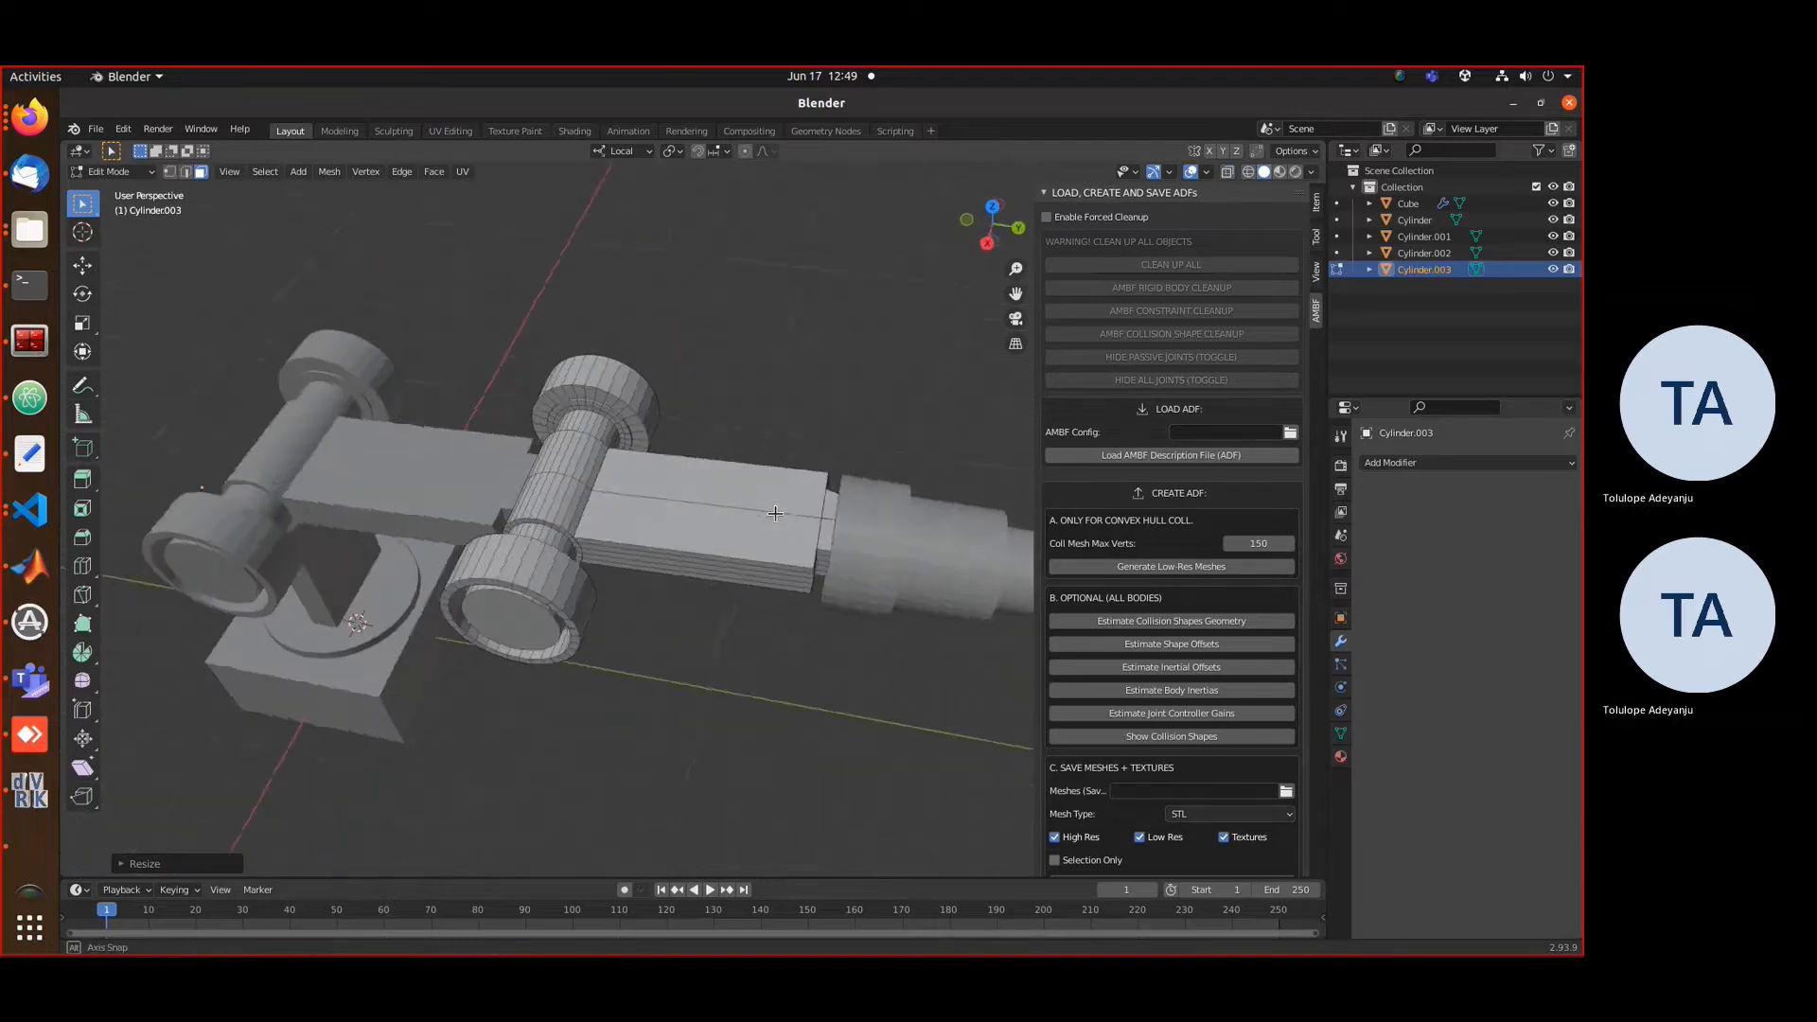
key("s")
left_click(837, 465)
- Move the tapered end tool clear of the second link's end and switch to wireframe shading
key("Tab")
left_click(882, 501)
key("g")
left_click(899, 312)
key("shift+z")
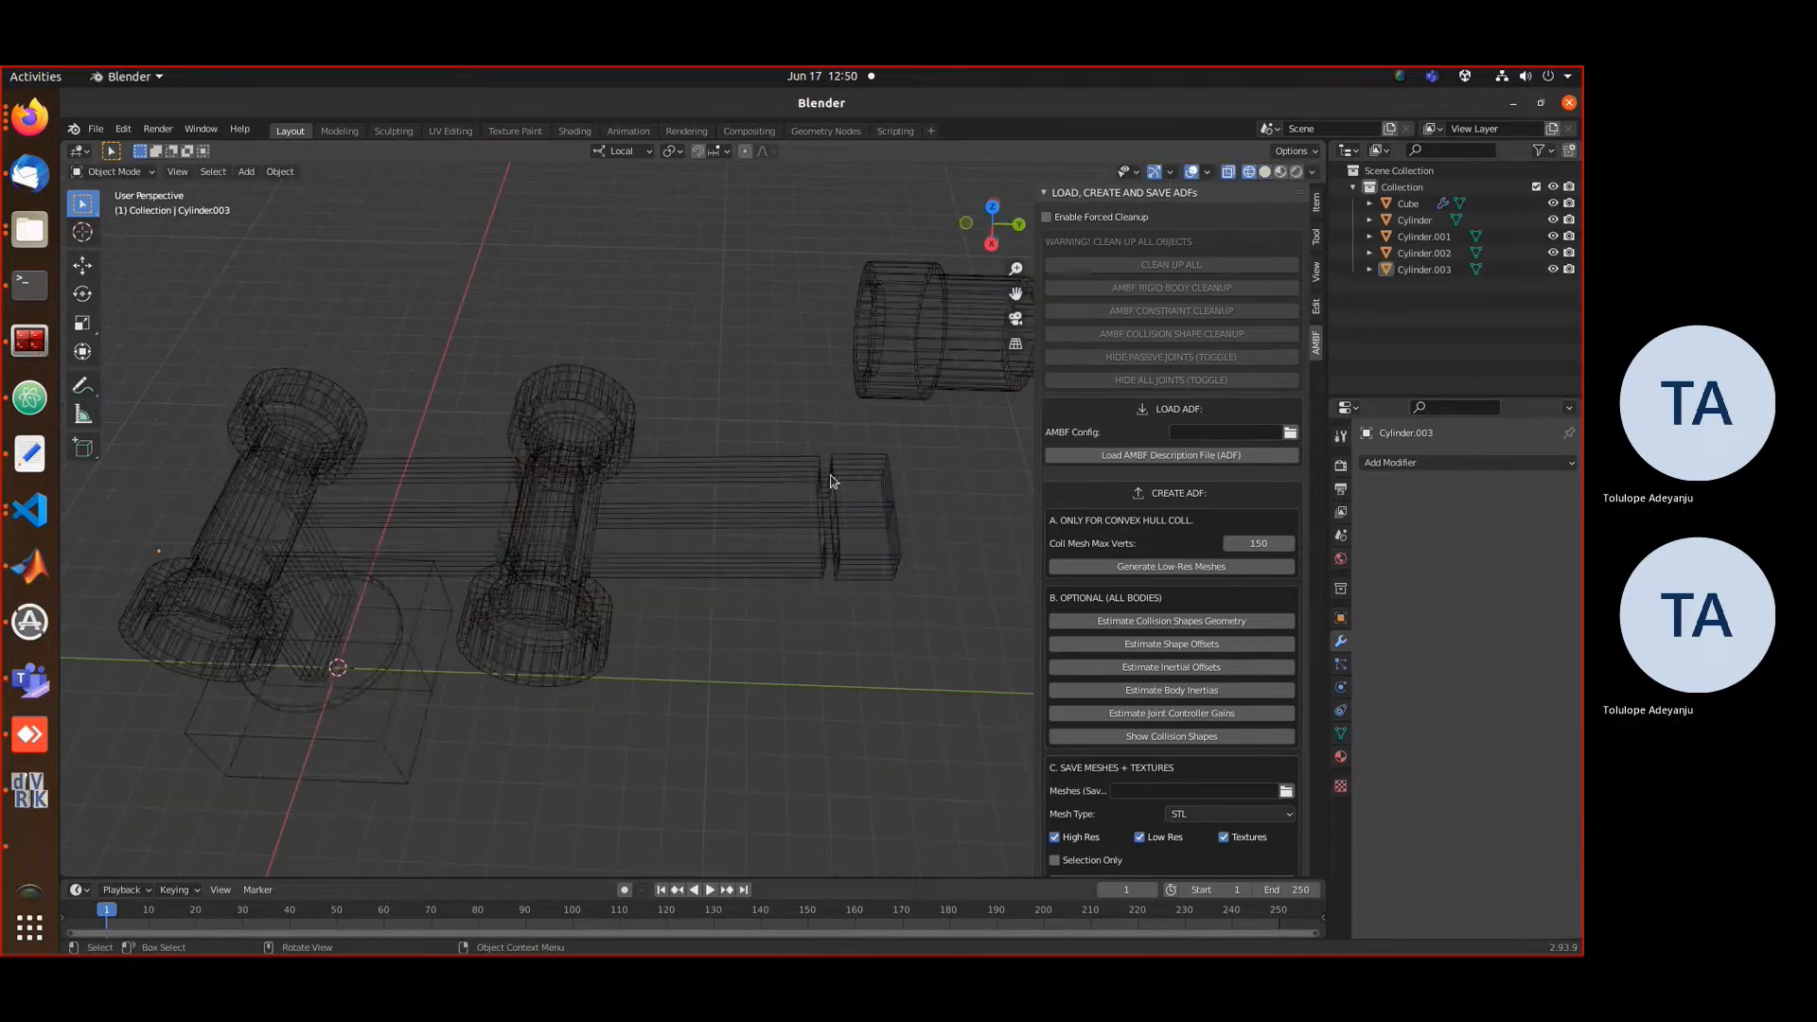
- Scale the block geometry at the second link's outer end in edit mode
left_click(890, 554)
mouse_move(838, 484)
middle_mouse_down()
mouse_move(875, 539)
mouse_move(928, 462)
middle_mouse_up()
key("Tab")
key("s")
left_click(918, 582)
- Move the end tool onto the second link's outer end, checking its alignment in the right orthographic view
key("Tab")
left_click(932, 464)
key("g")
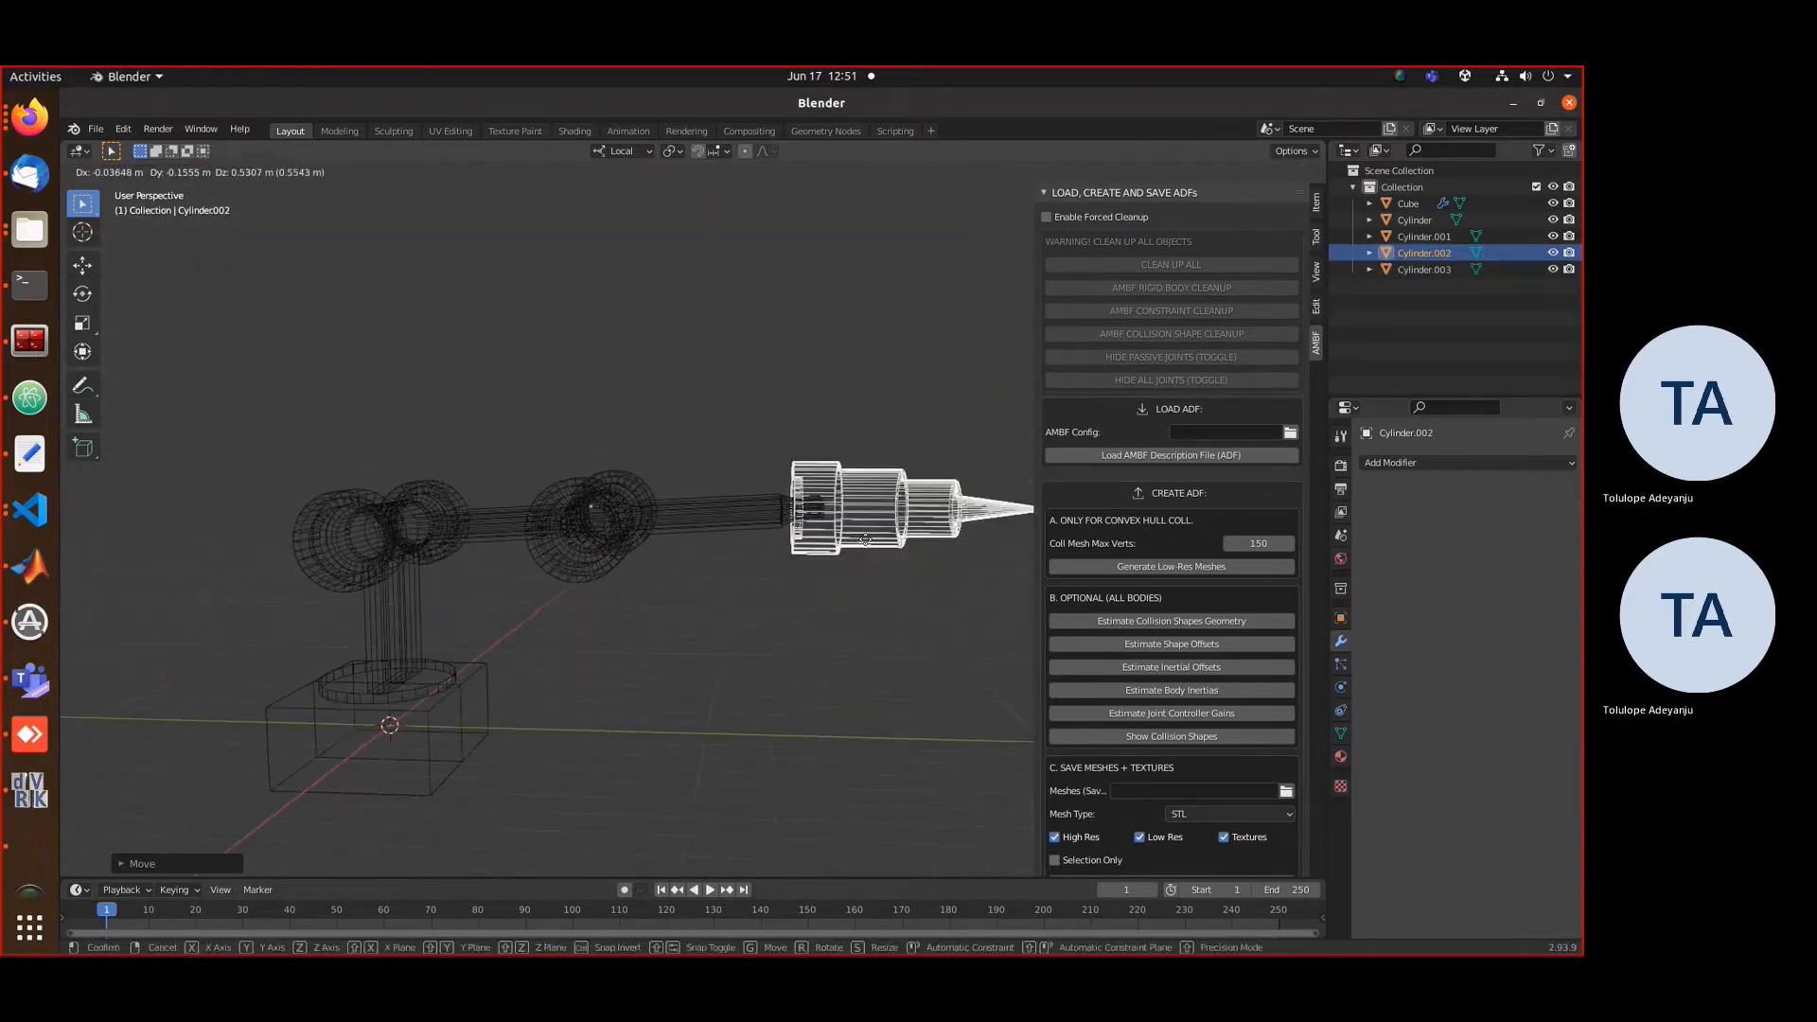
left_click(992, 224)
left_click(991, 198)
key("g")
middle_click_drag(615, 587, 798, 429)
left_click(992, 224)
left_click(929, 348)
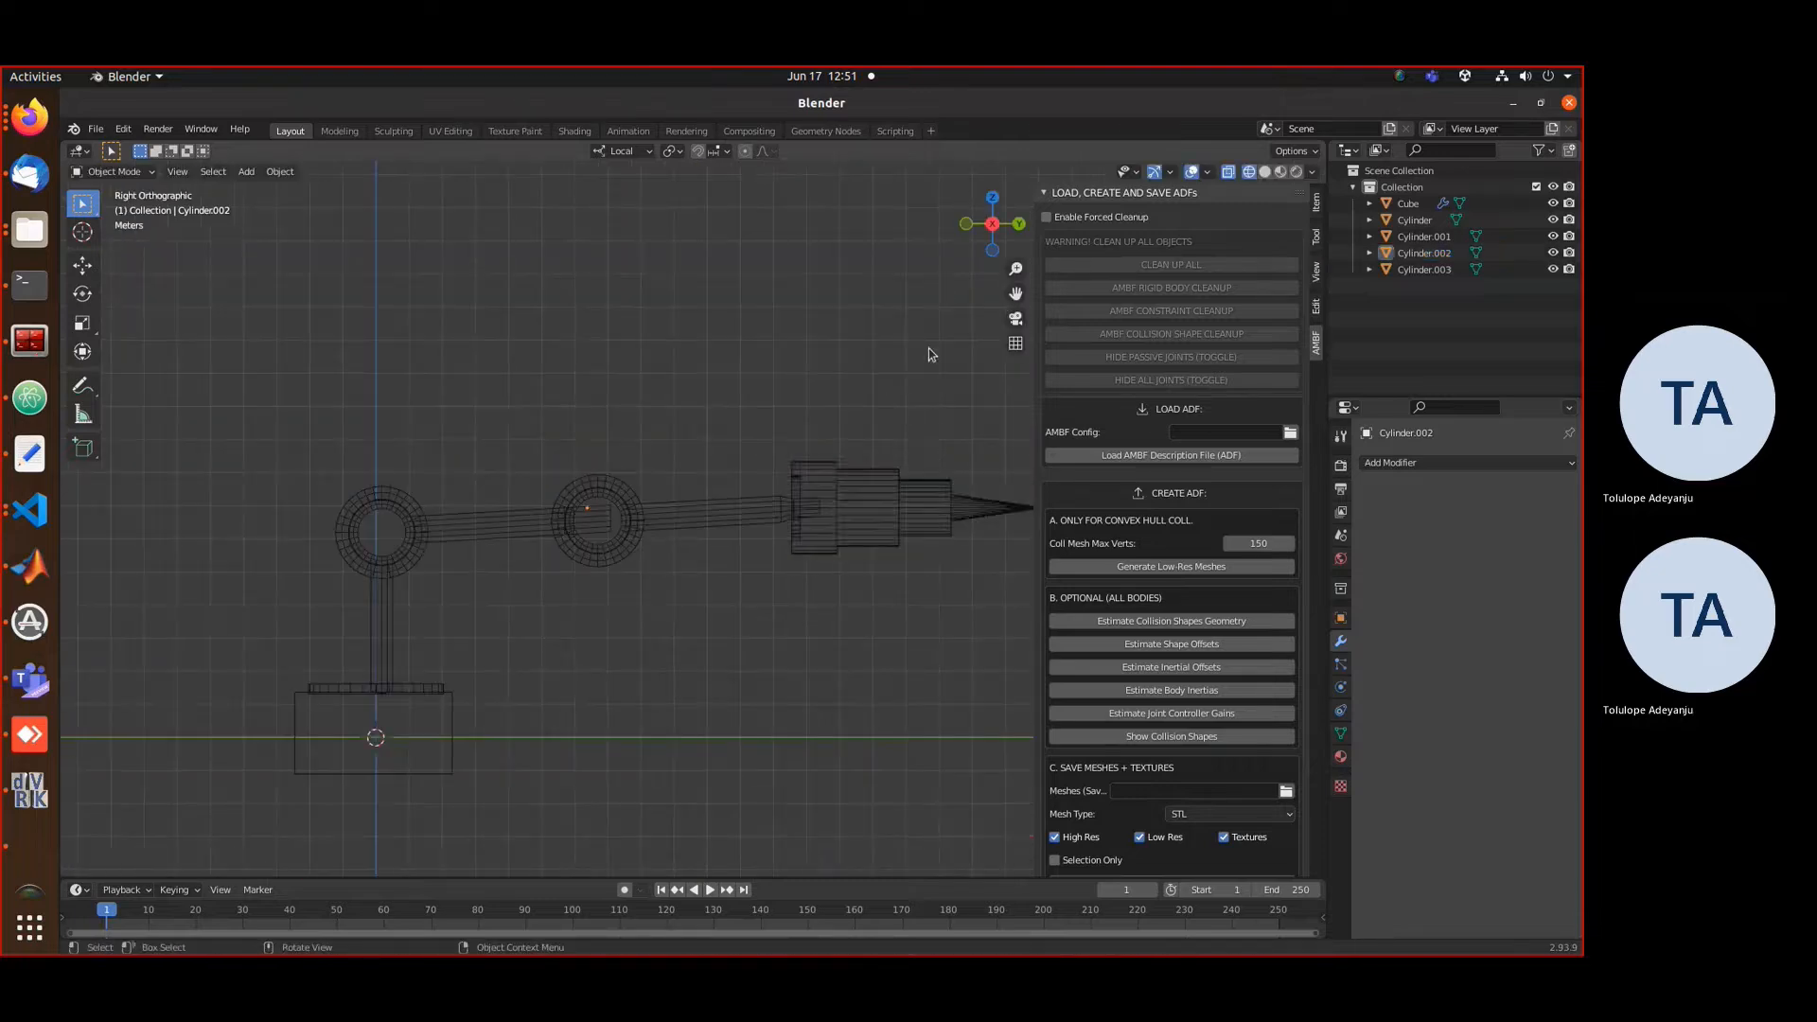
- Return to solid shading and scale the end tool at the arm's tip
key("shift+z")
left_click(826, 519)
key("s")
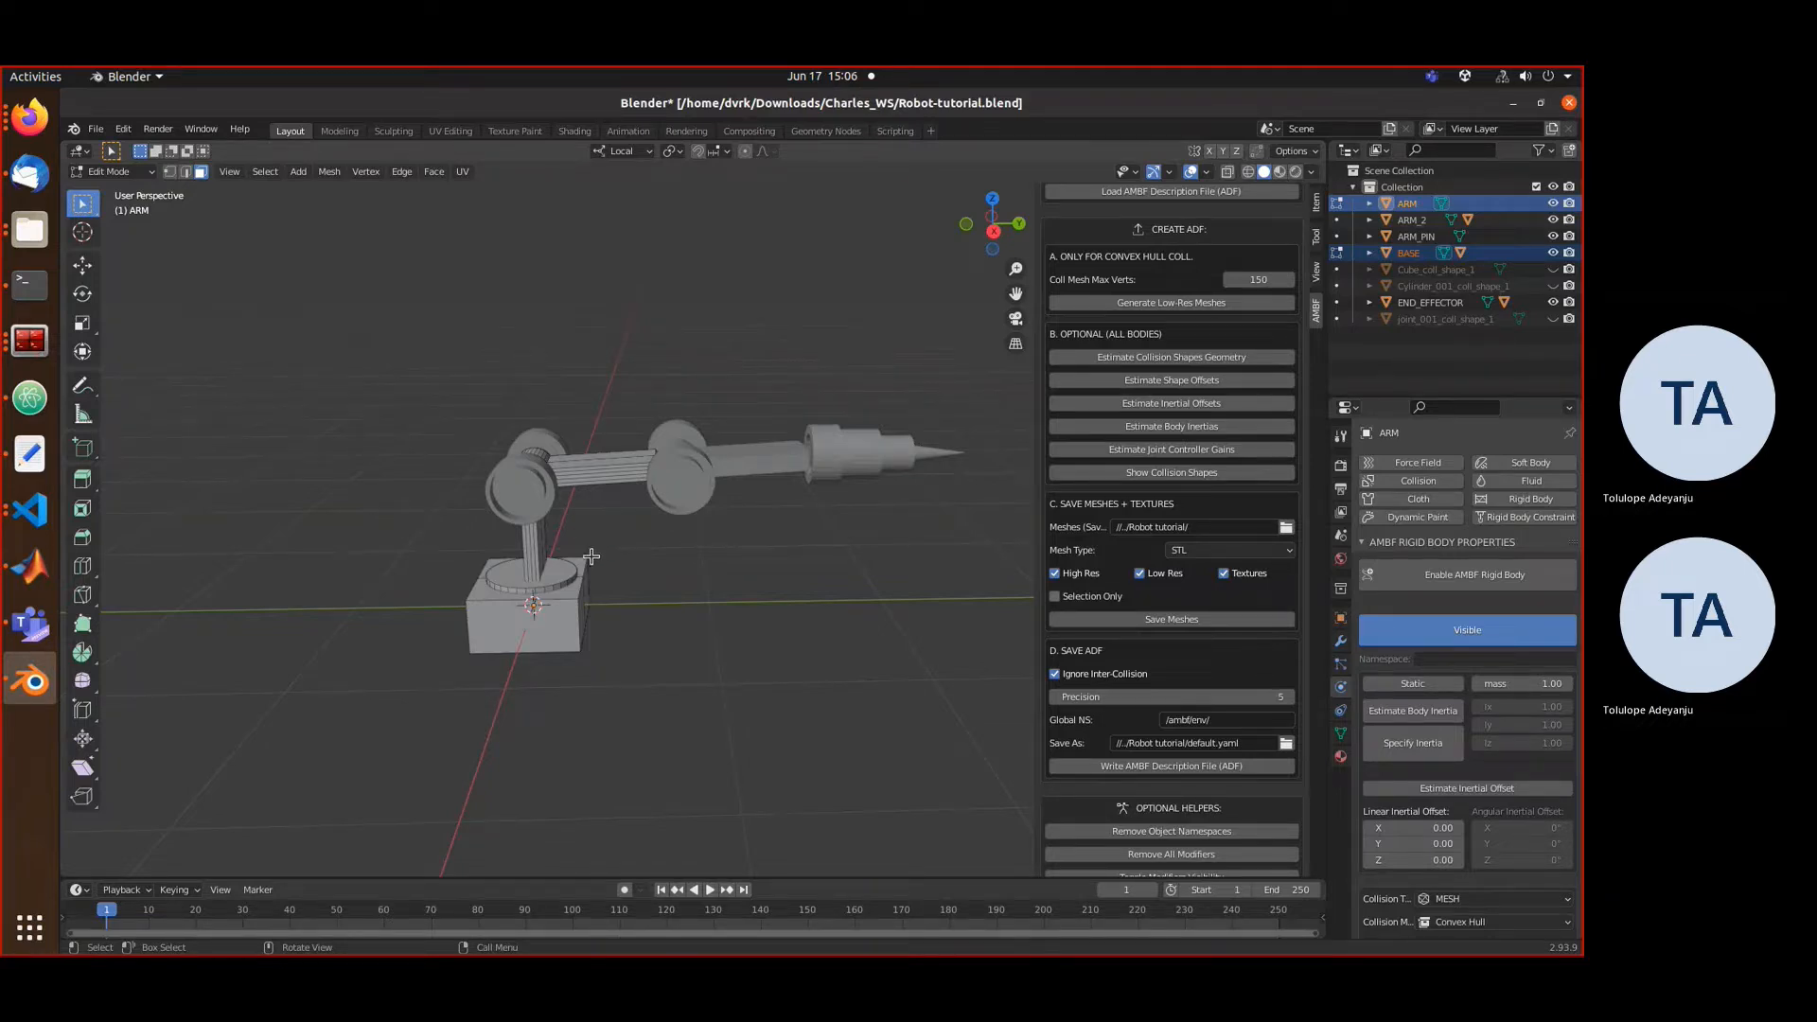
- Select the top faces of the BASE block around the disc and snap the 3D cursor to them
middle_click_drag(590, 556, 599, 606)
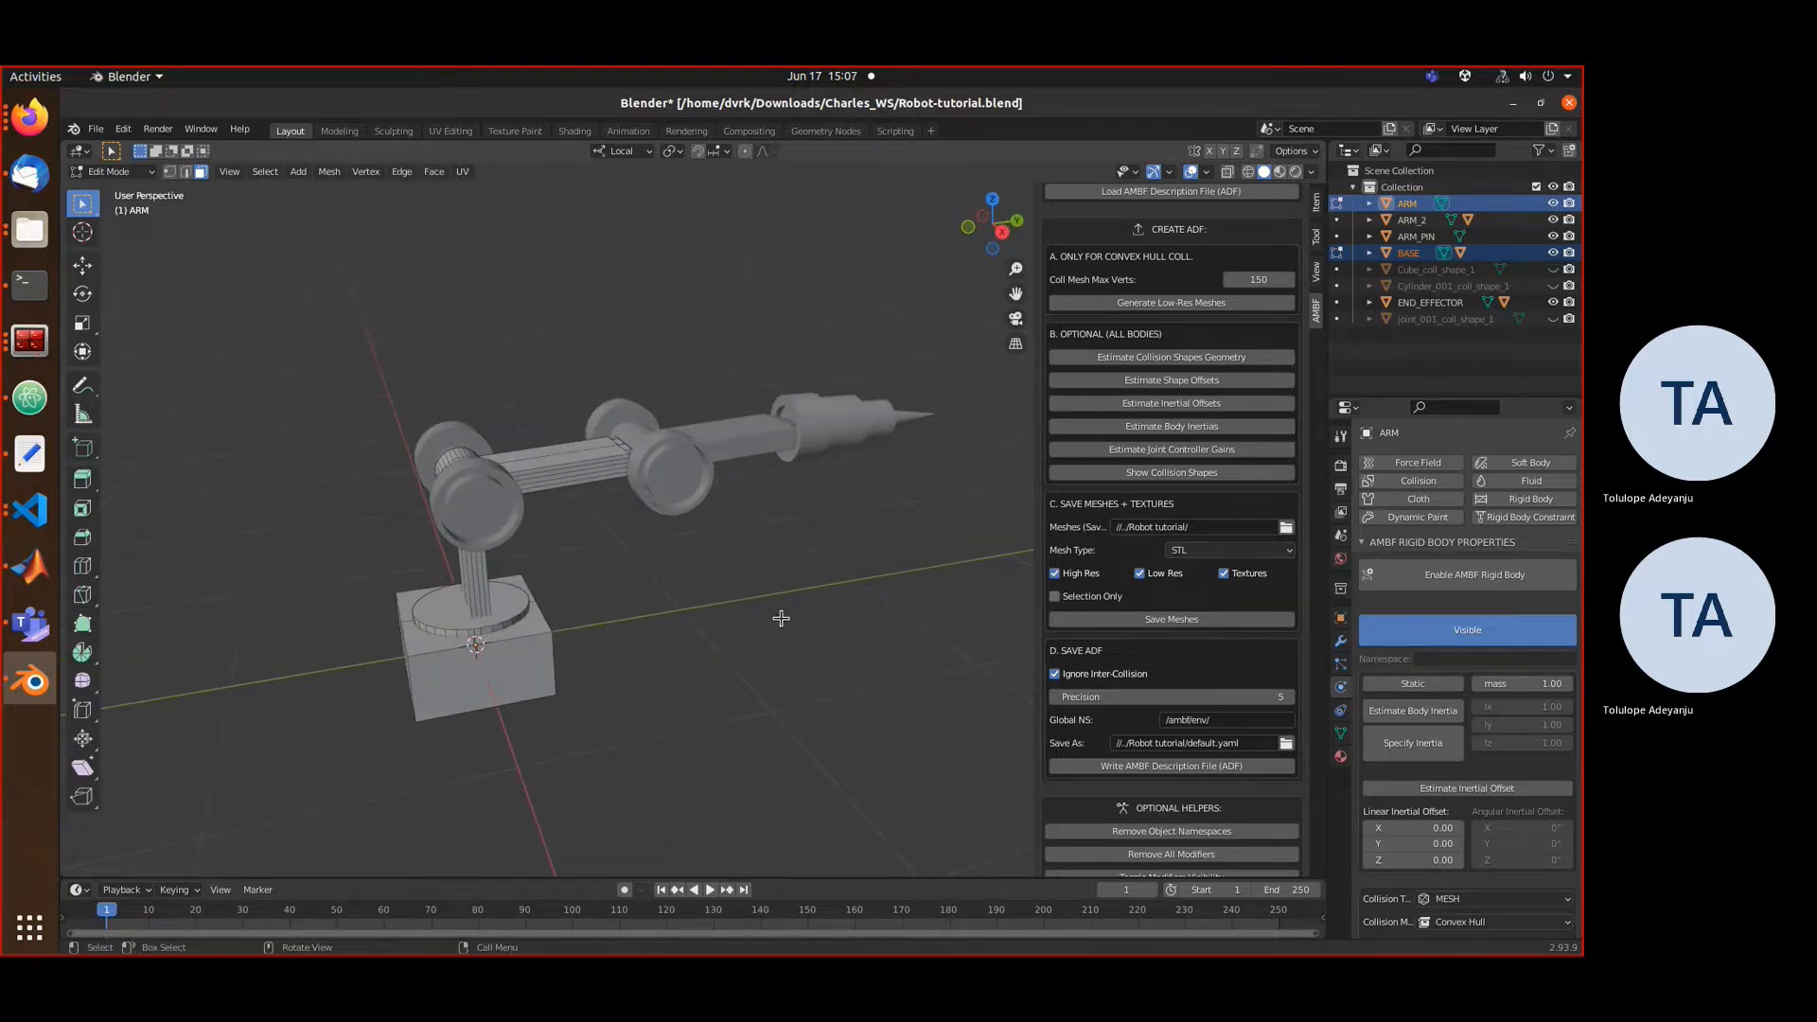
middle_click_drag(462, 630, 553, 612)
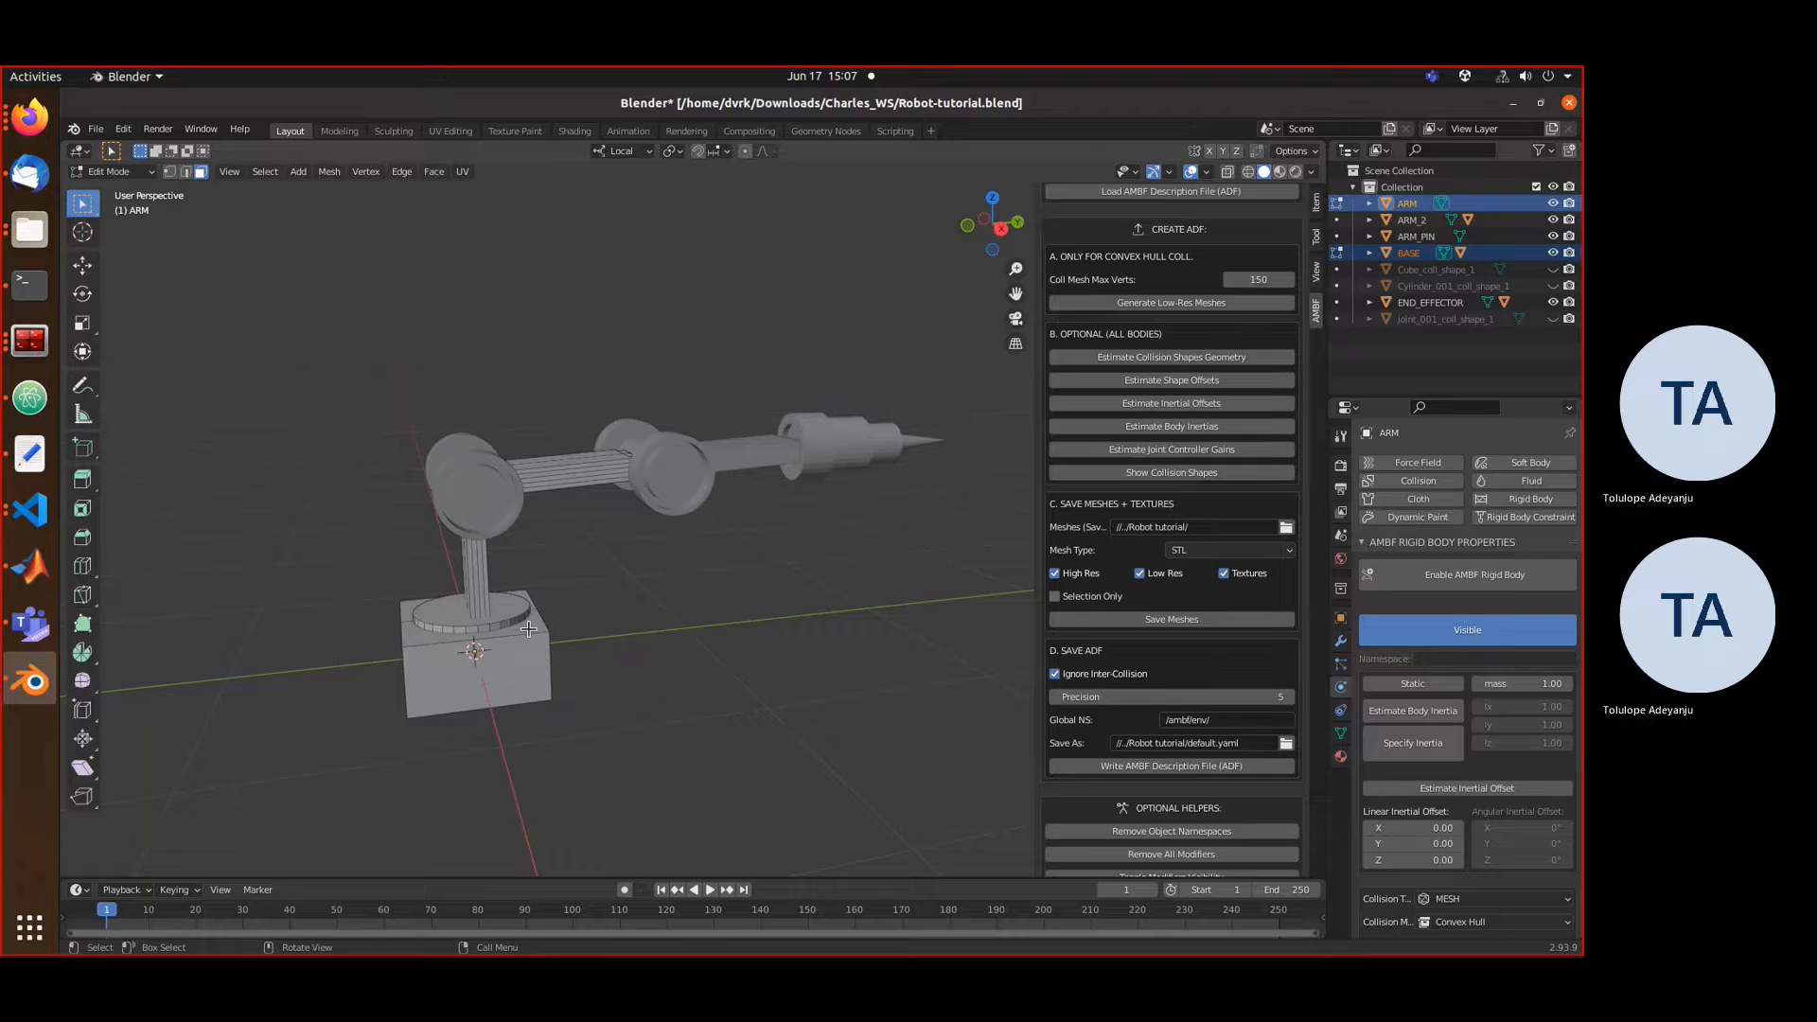
left_click(482, 636)
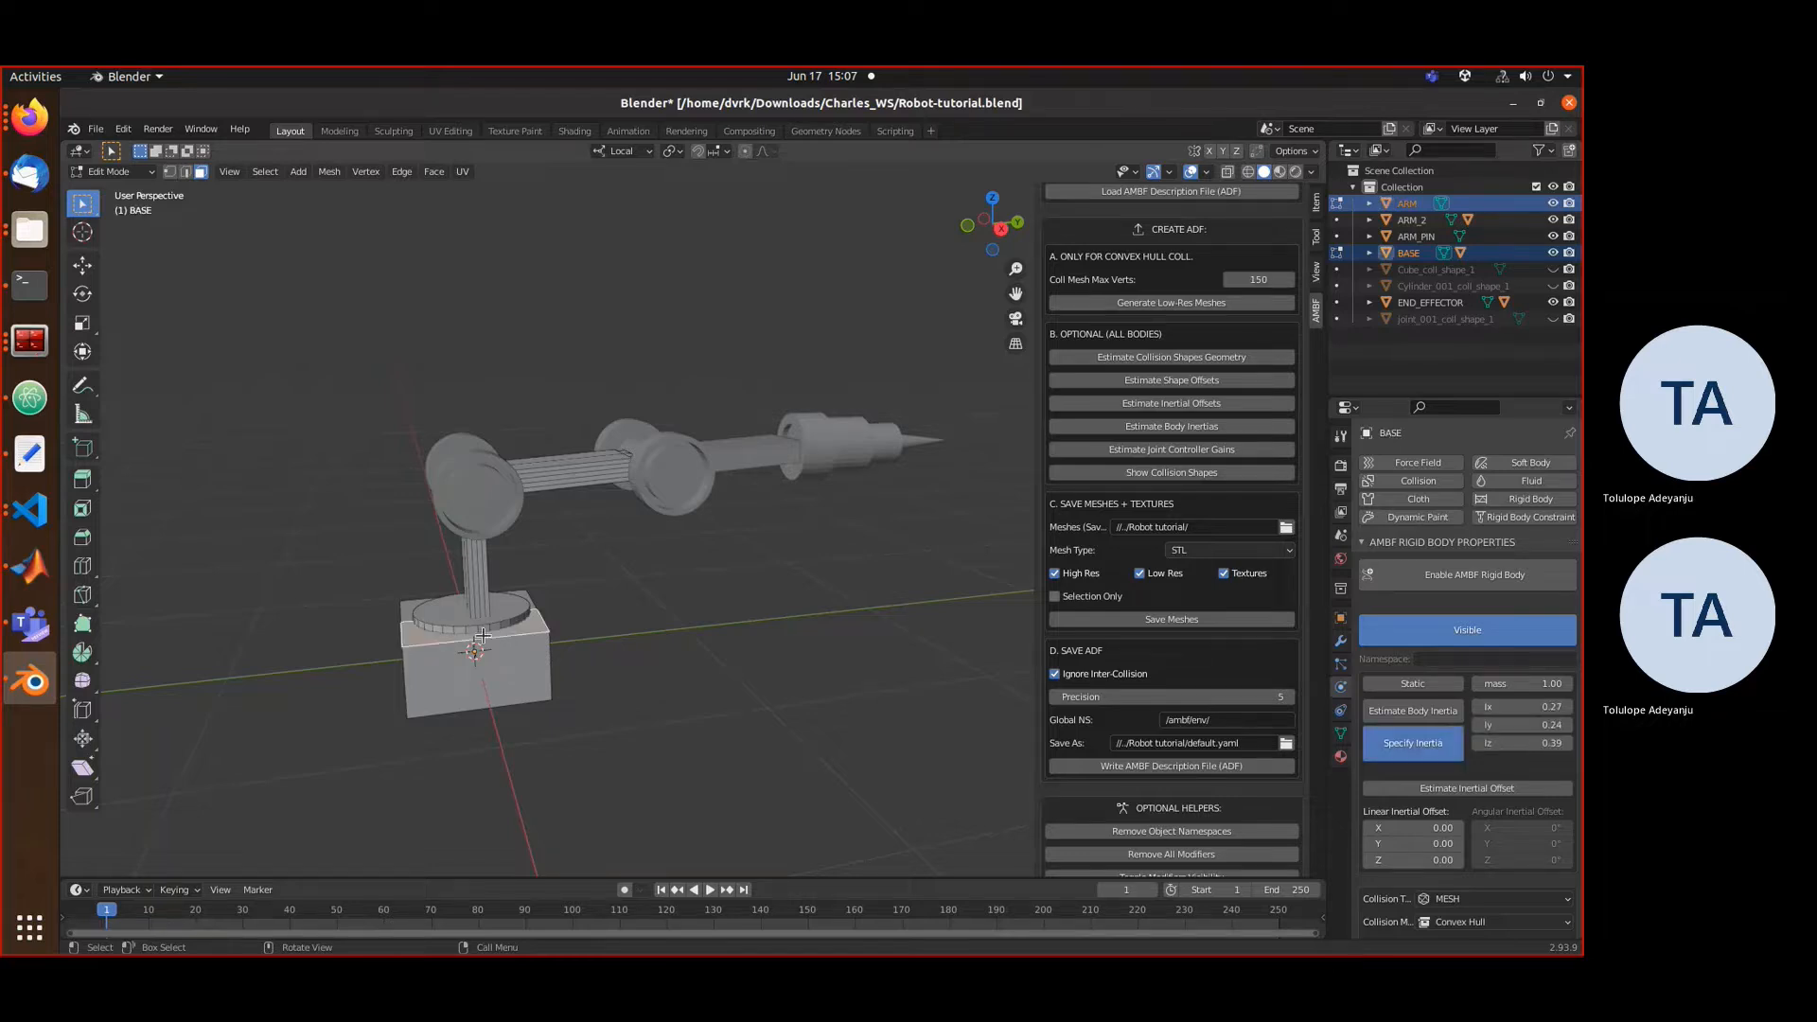
key("KP_Decimal")
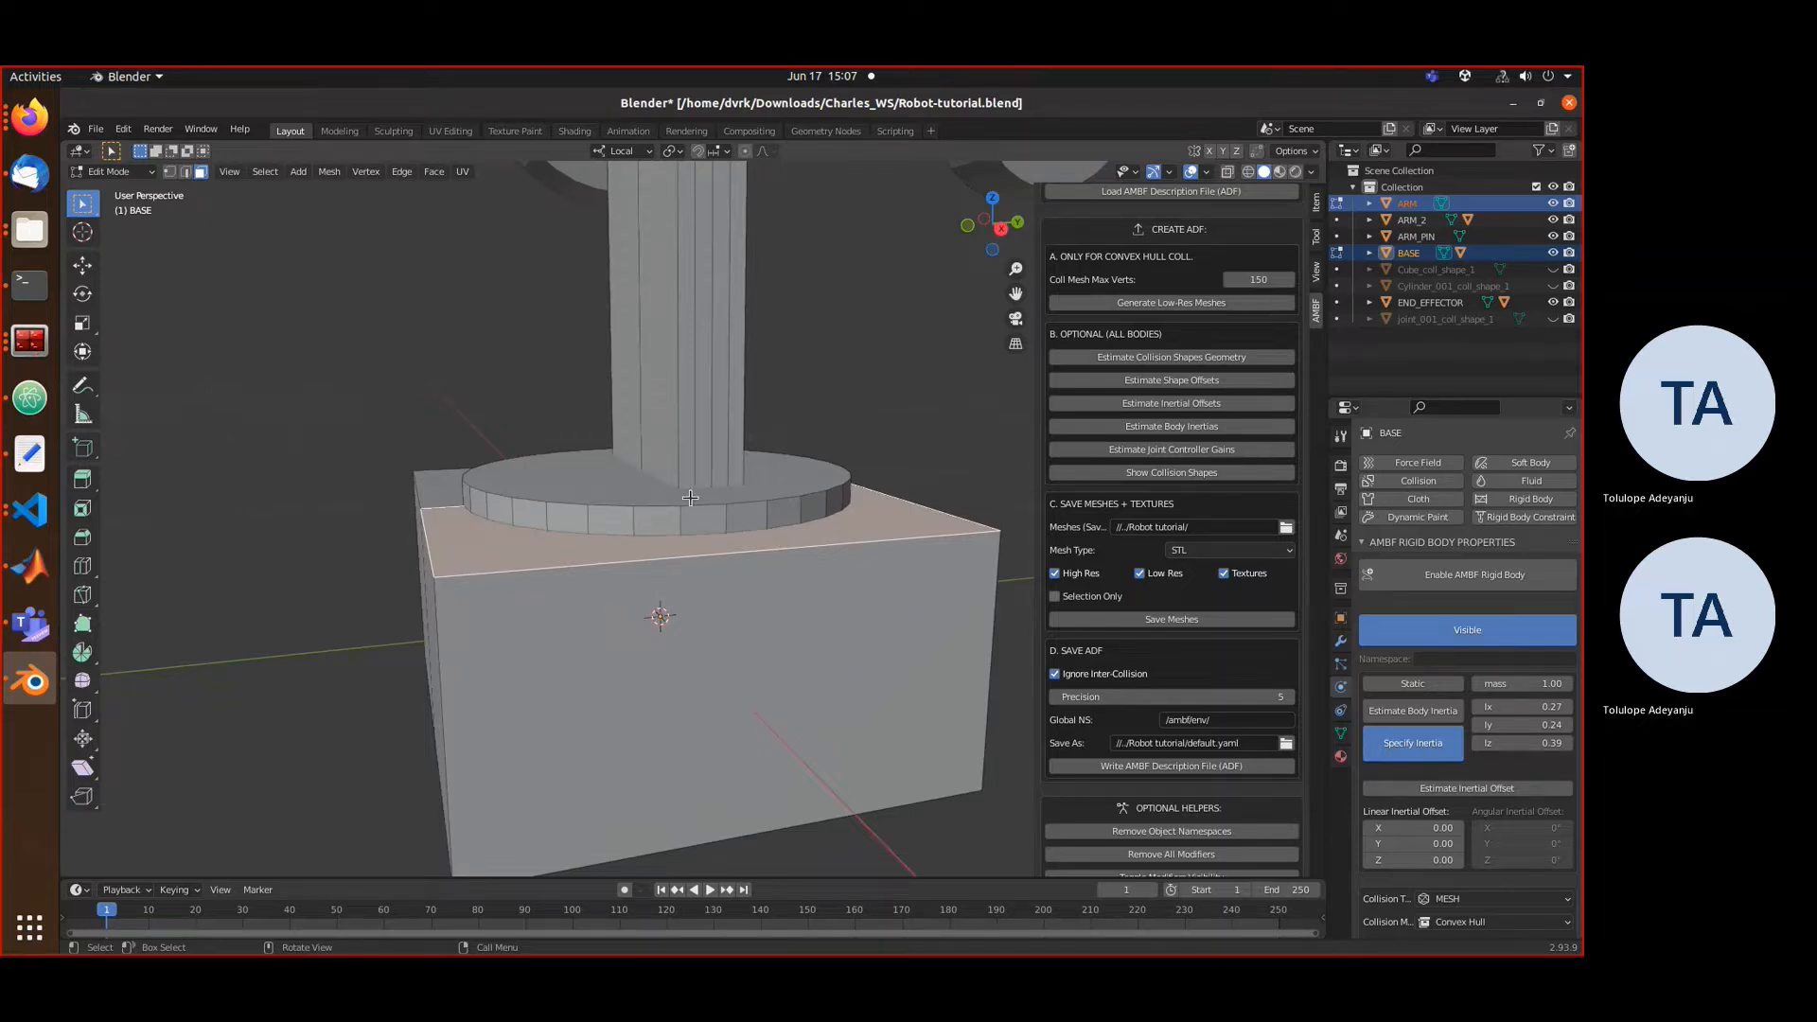
left_click(448, 484, "shift")
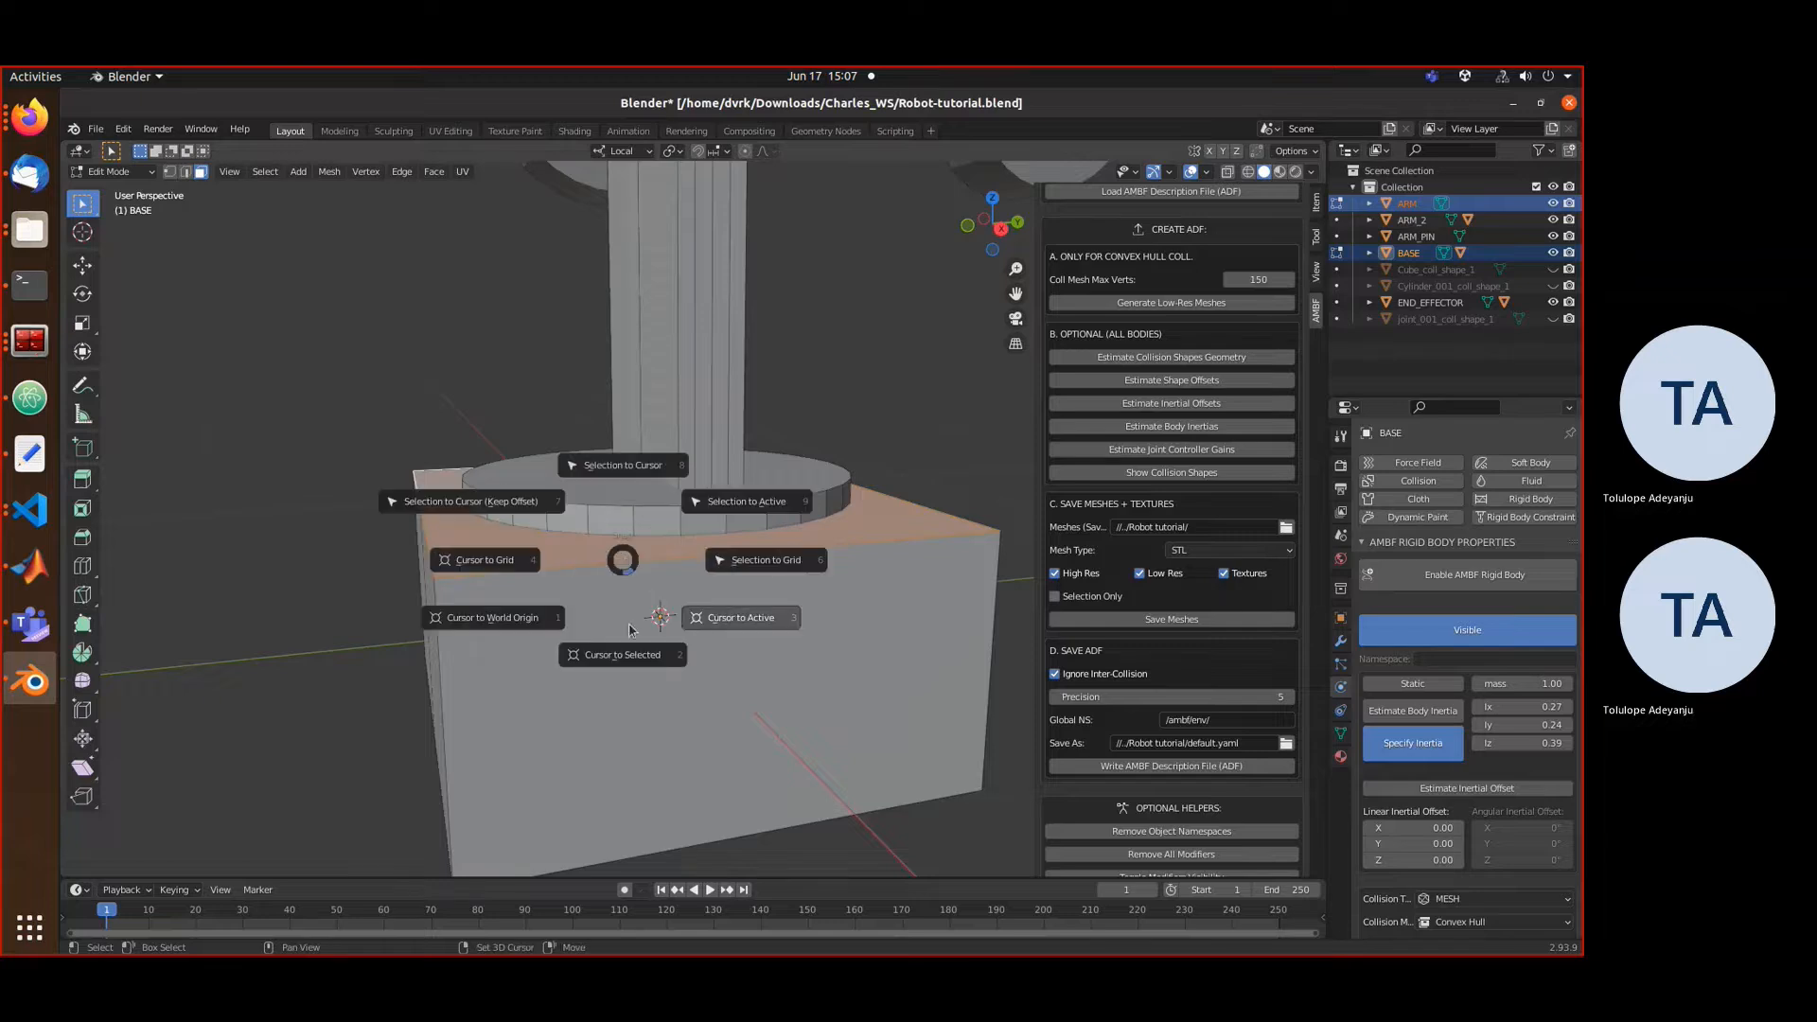
left_click(630, 655)
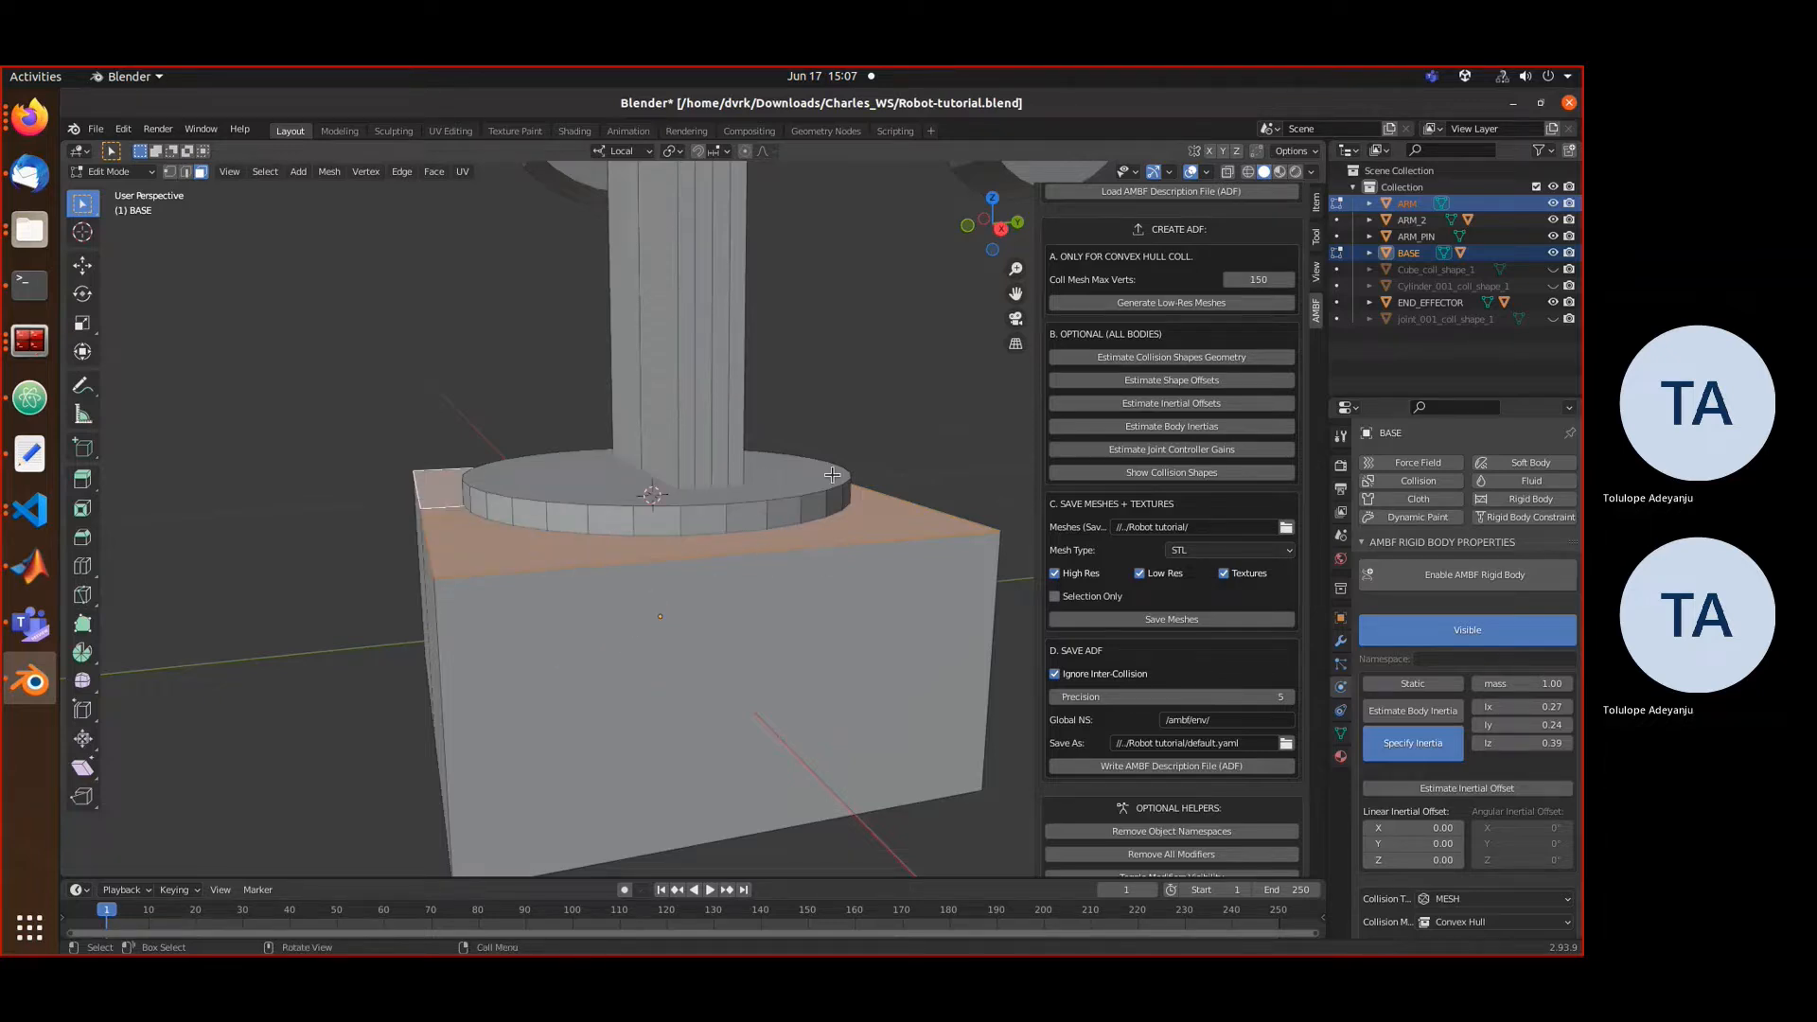
- Create an AMBF joint at the 3D cursor on the base in Object Mode
scroll(1237, 768, "down", 3)
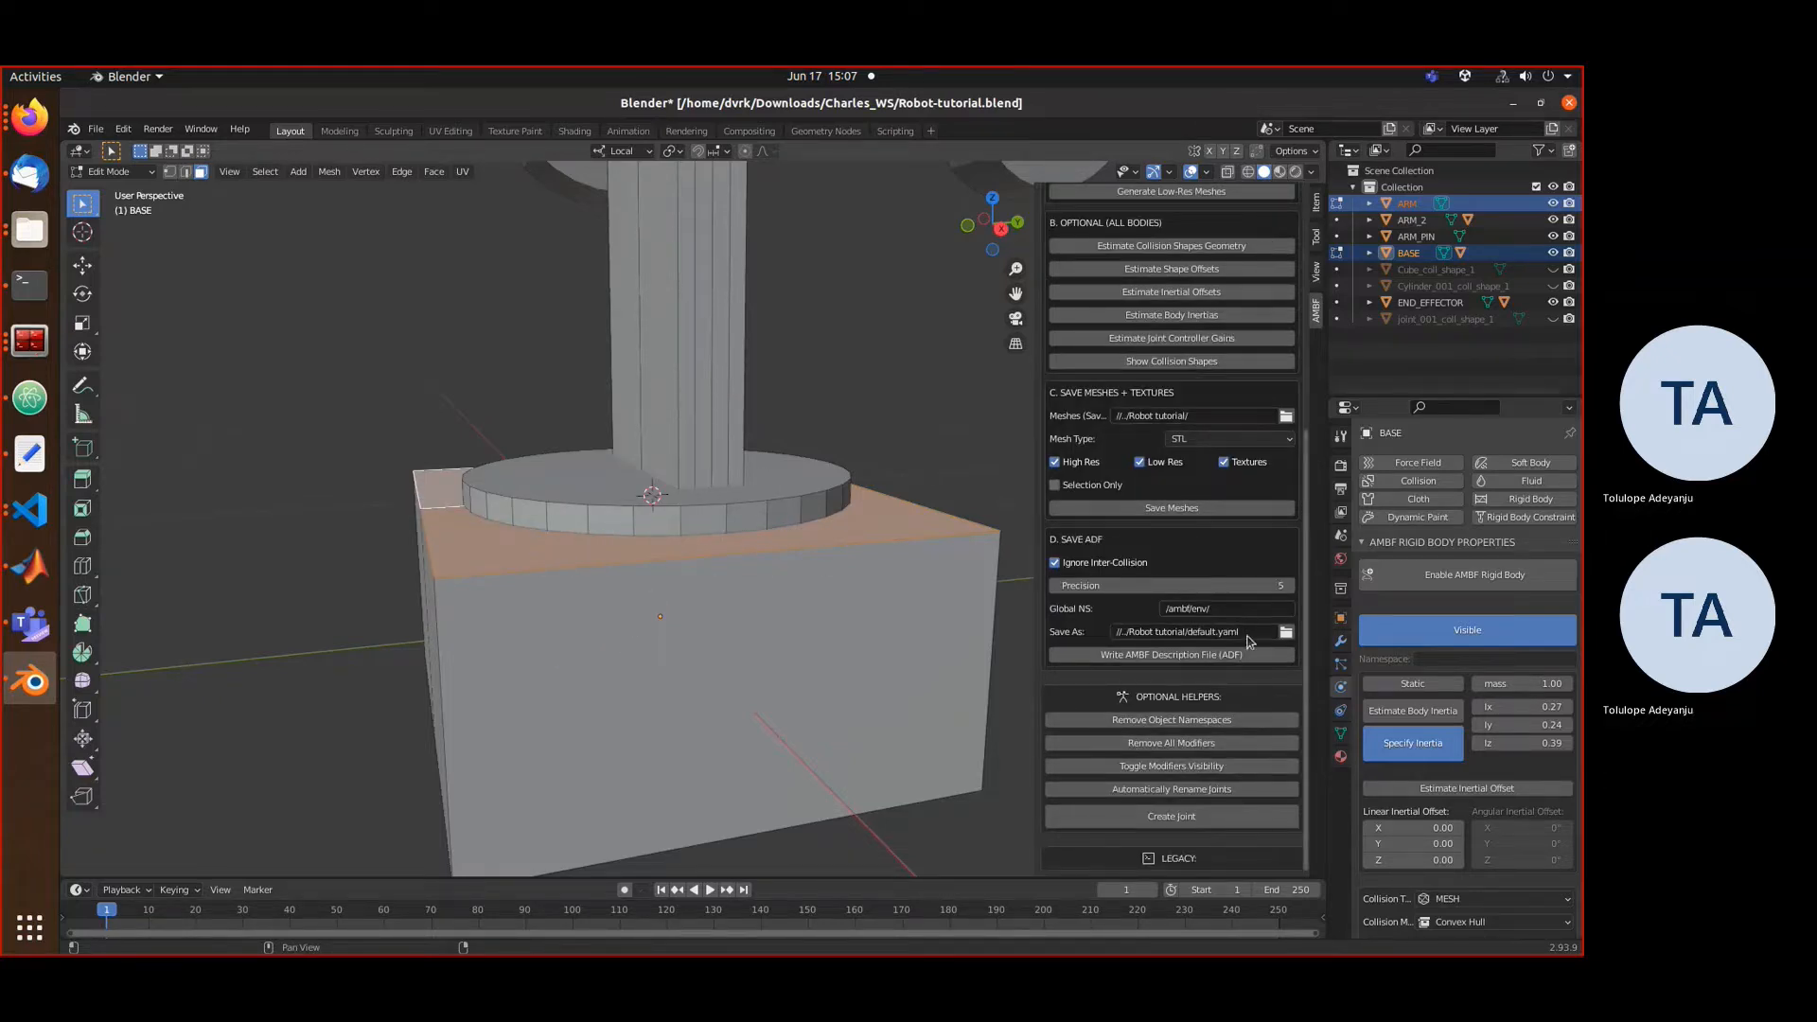
left_click(1217, 829)
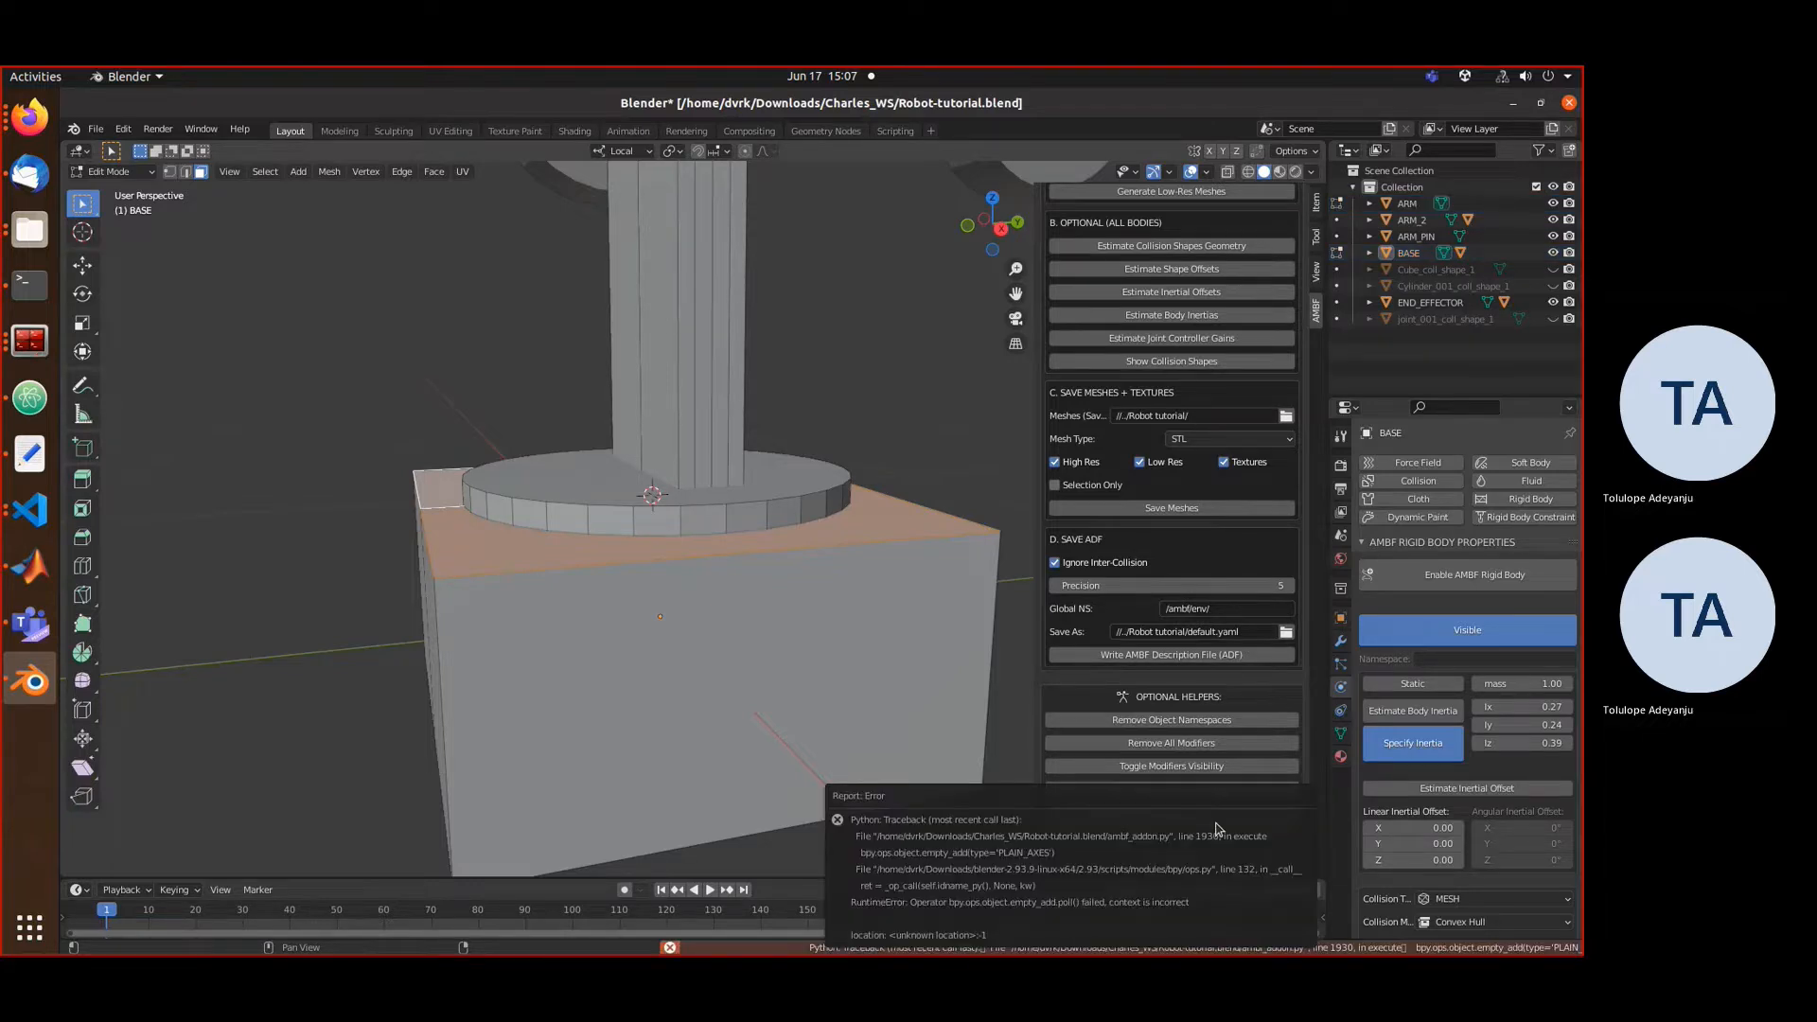
key("Tab")
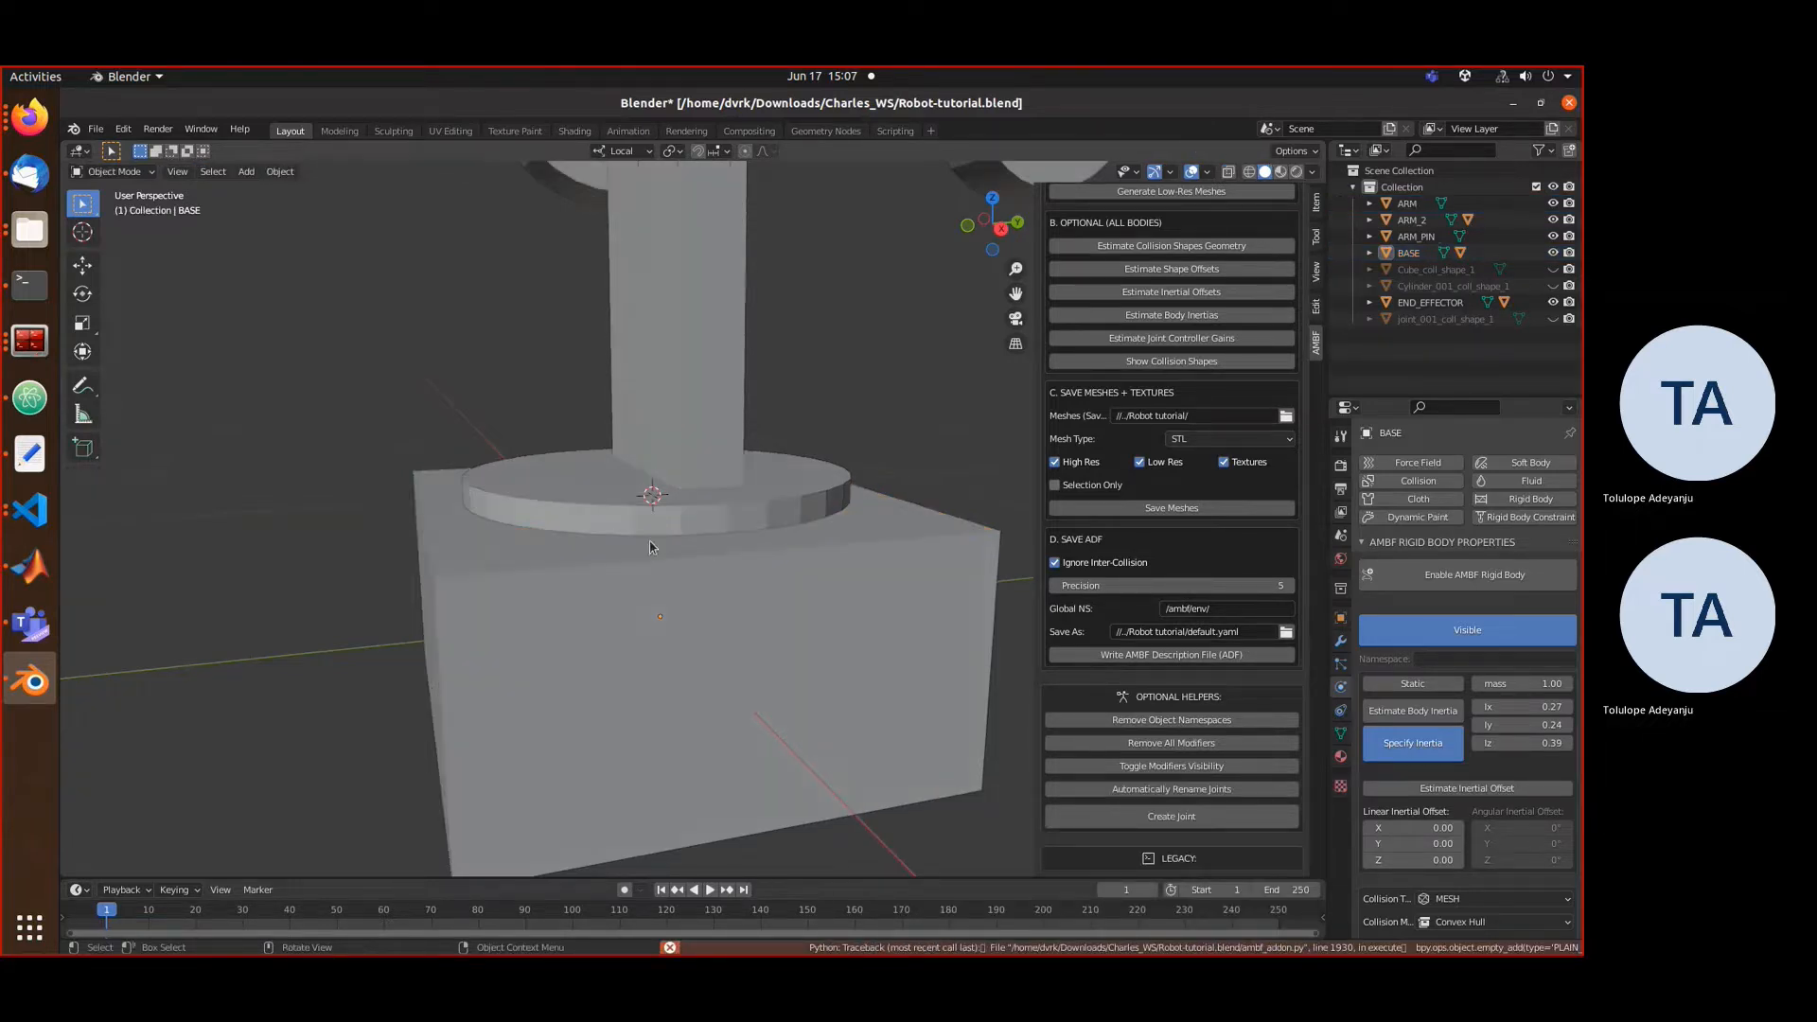
mouse_move(660, 563)
middle_mouse_down()
mouse_move(673, 555)
mouse_move(647, 578)
middle_mouse_up()
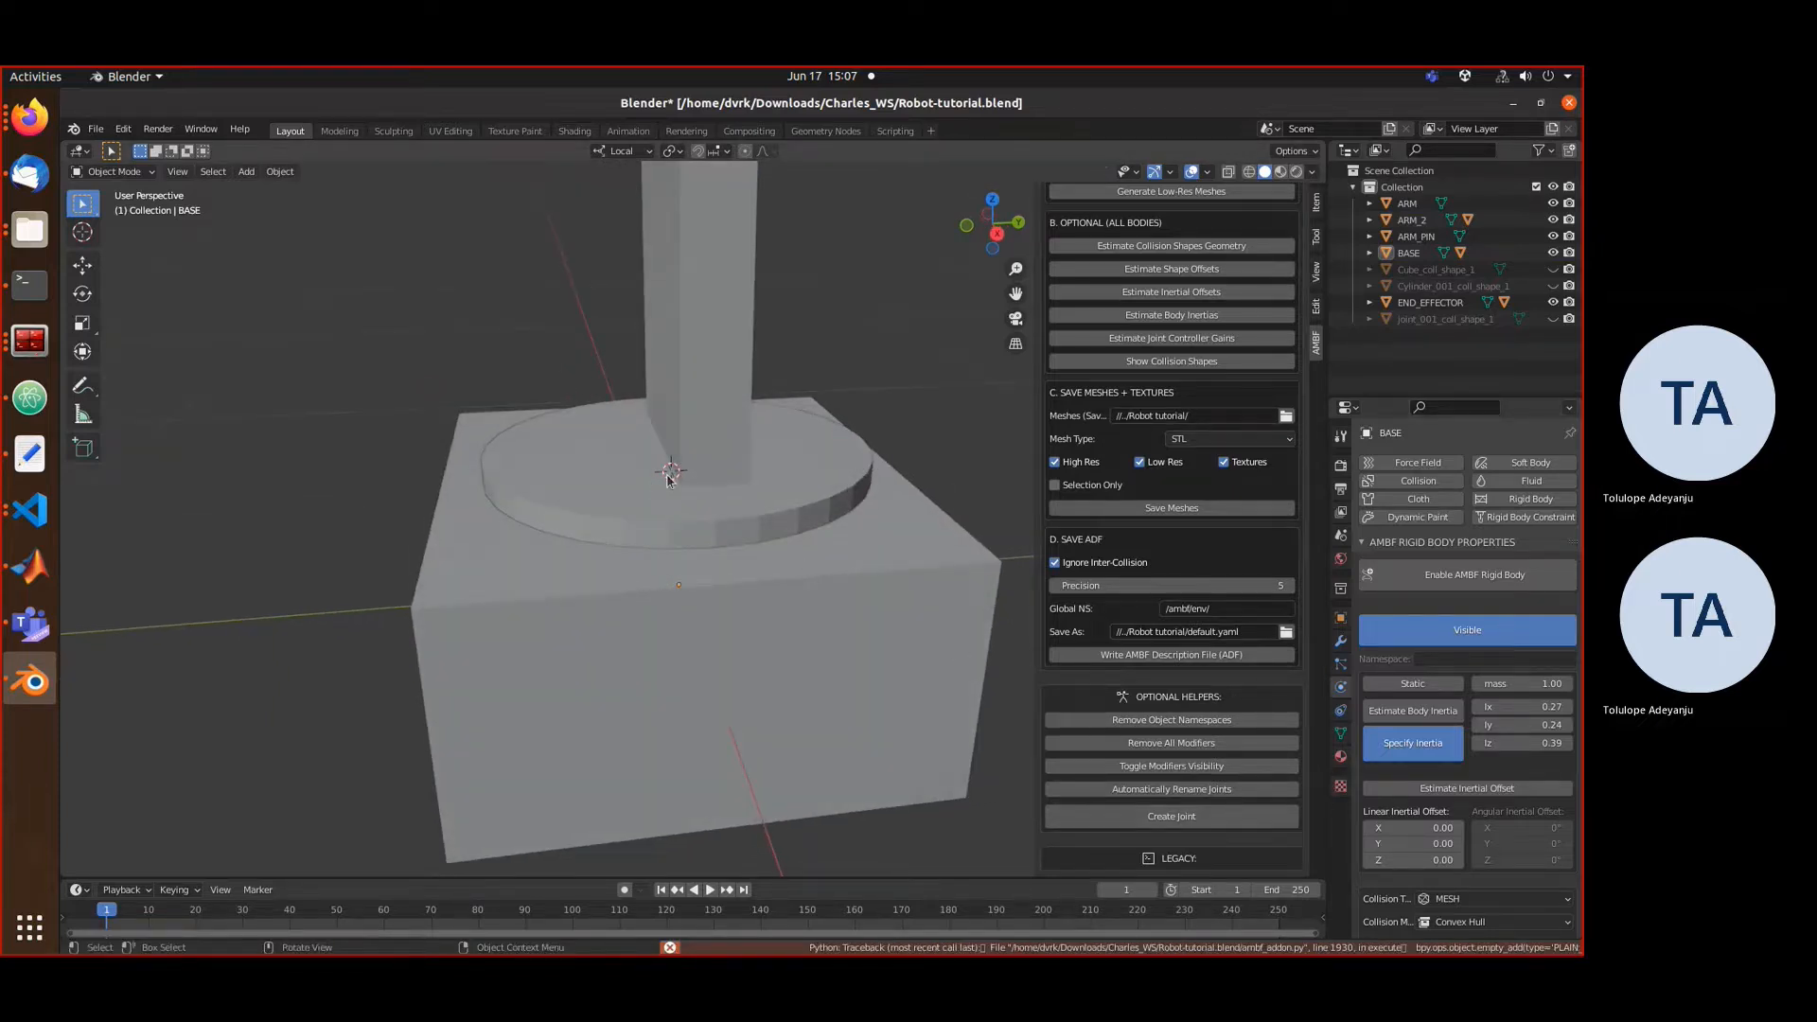
left_click(1263, 816)
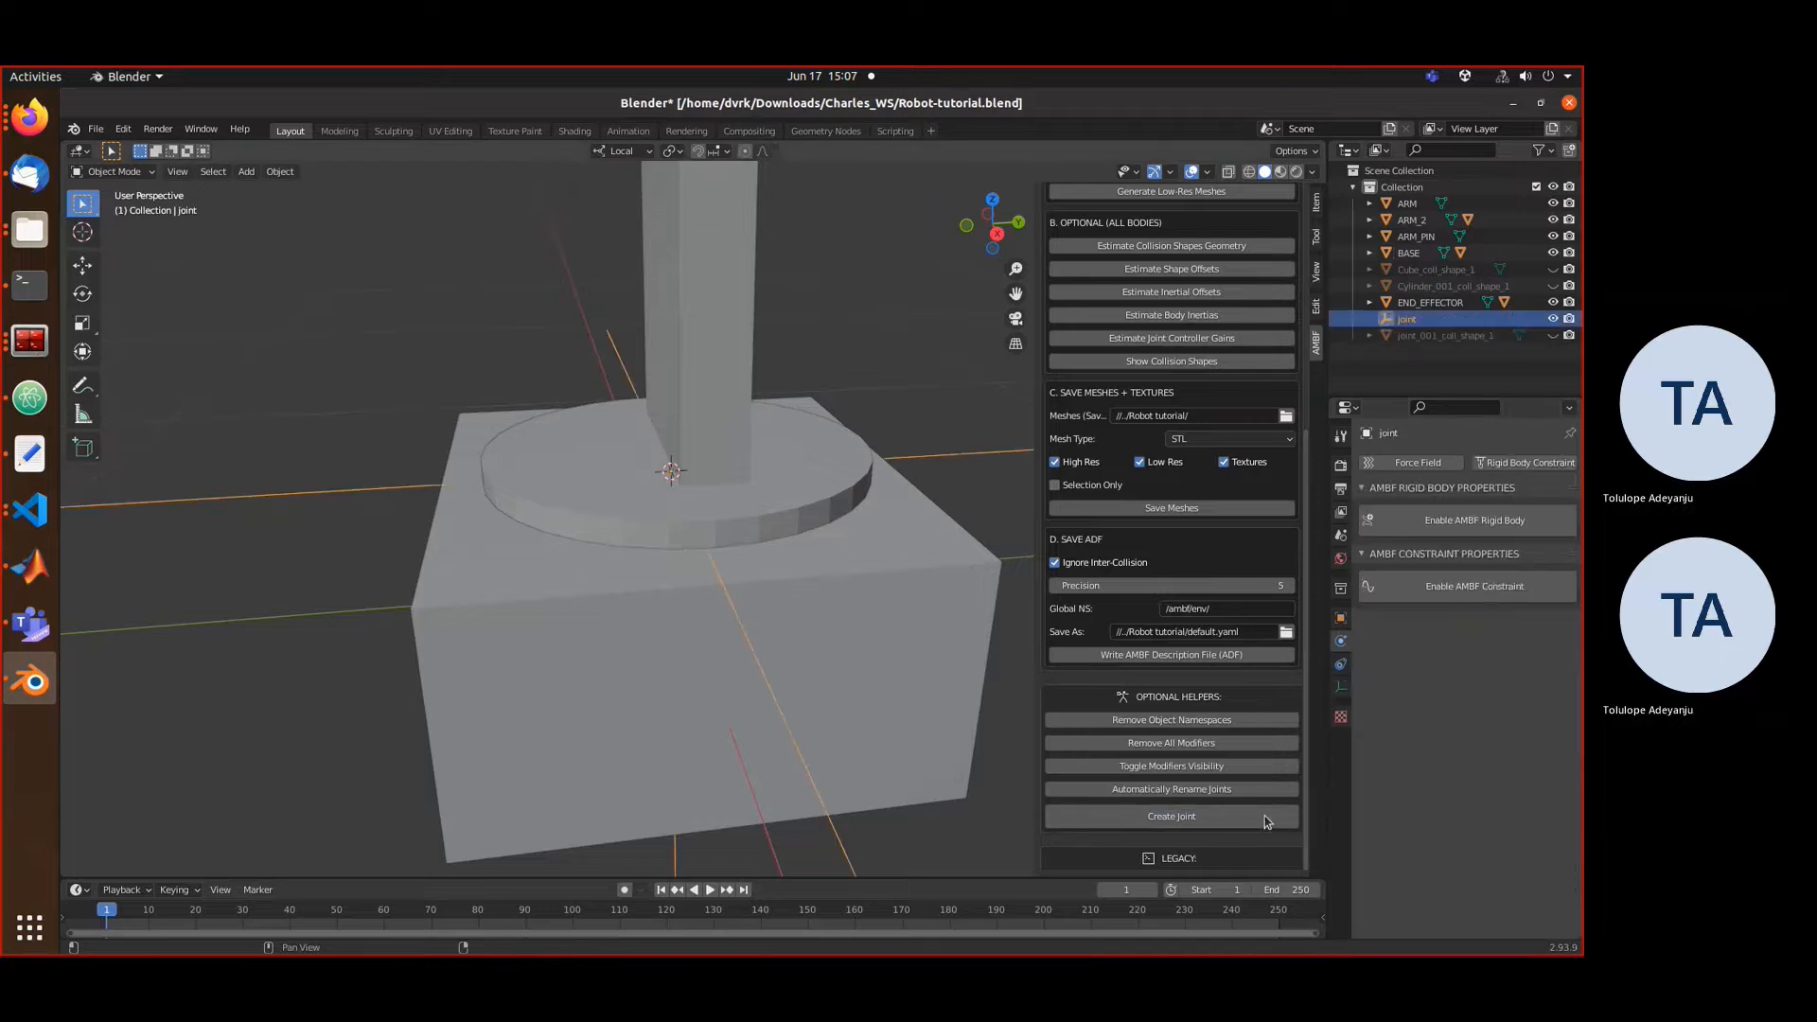
- Add a rigid body constraint to the joint with BASE as first object and ARM as second
left_click(1528, 463)
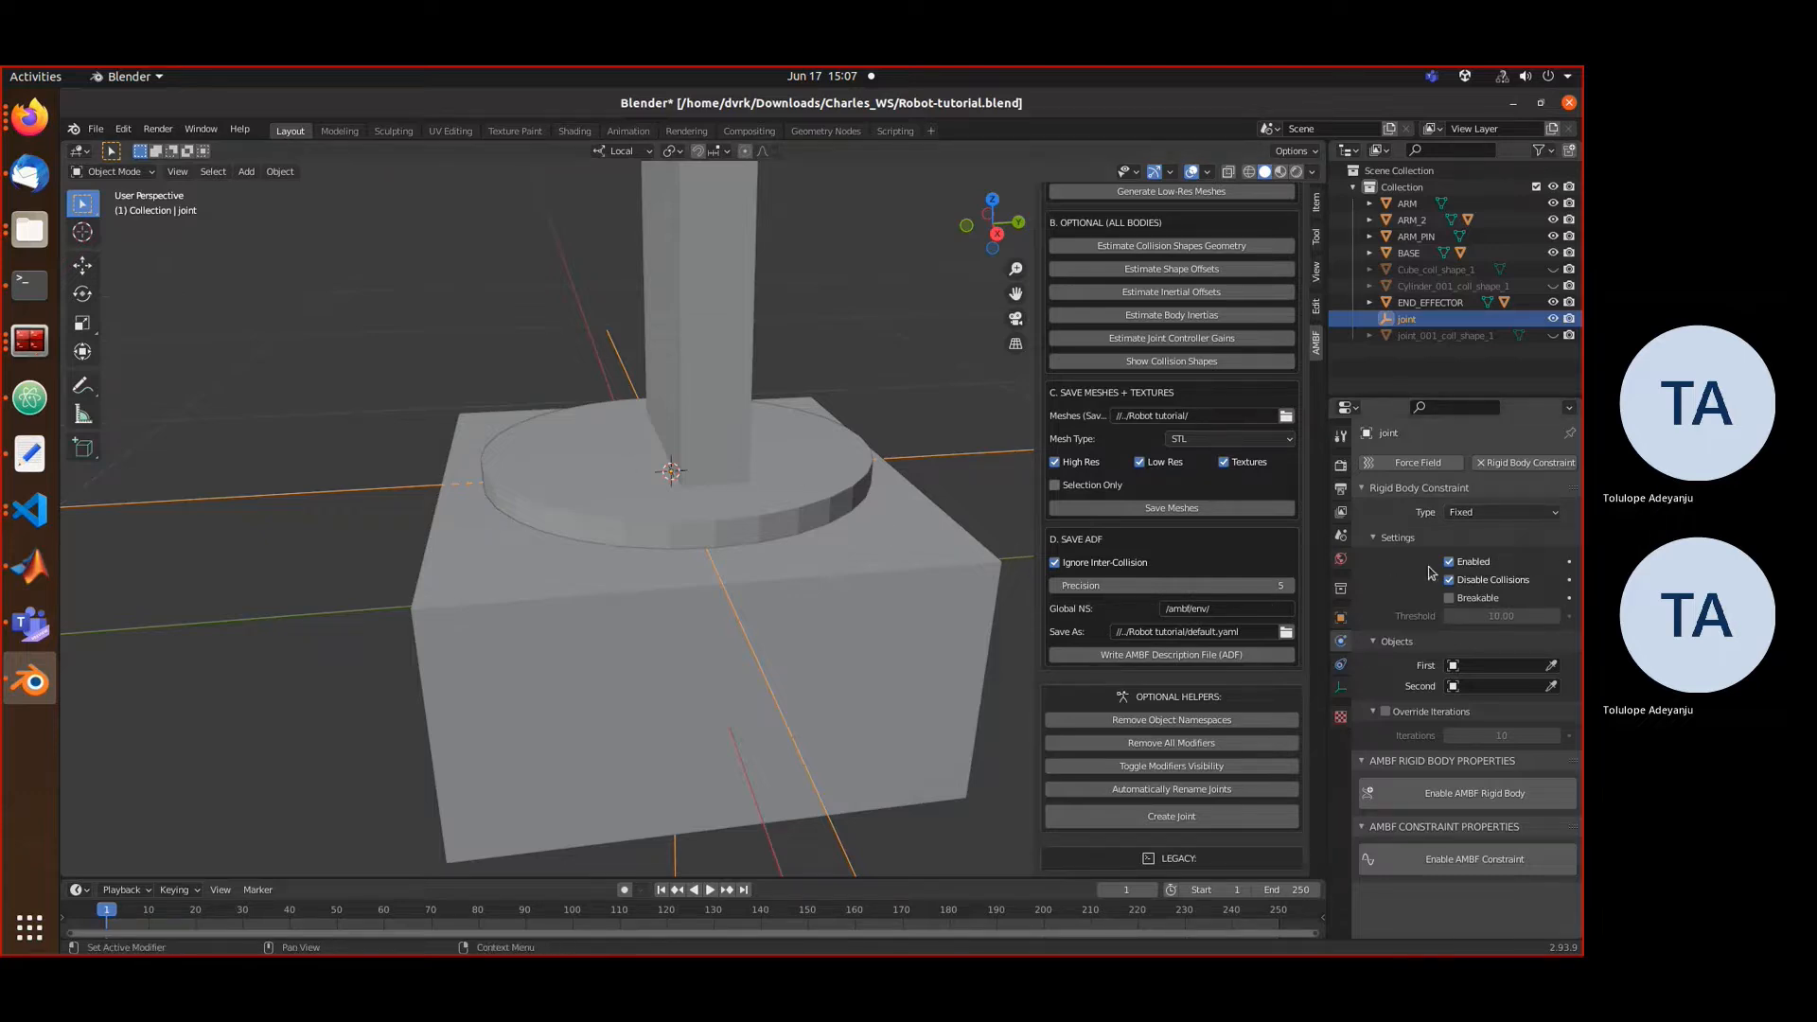
left_click(1495, 666)
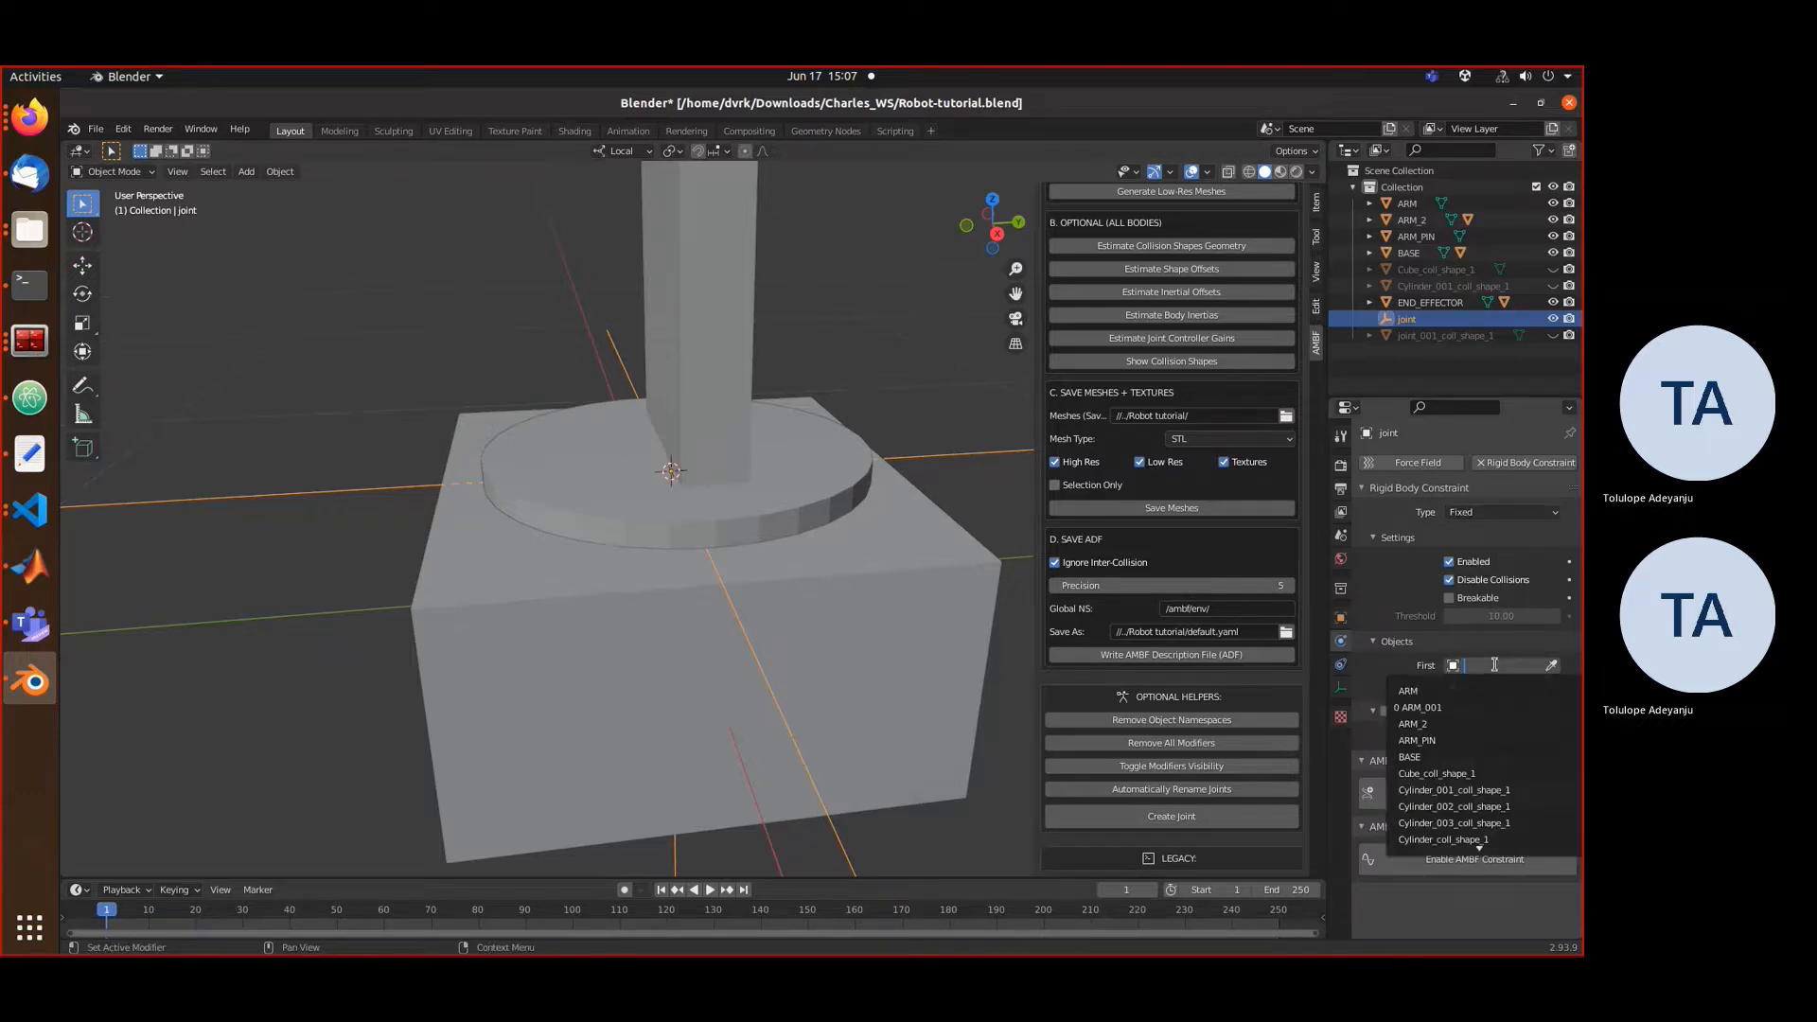
left_click(1422, 755)
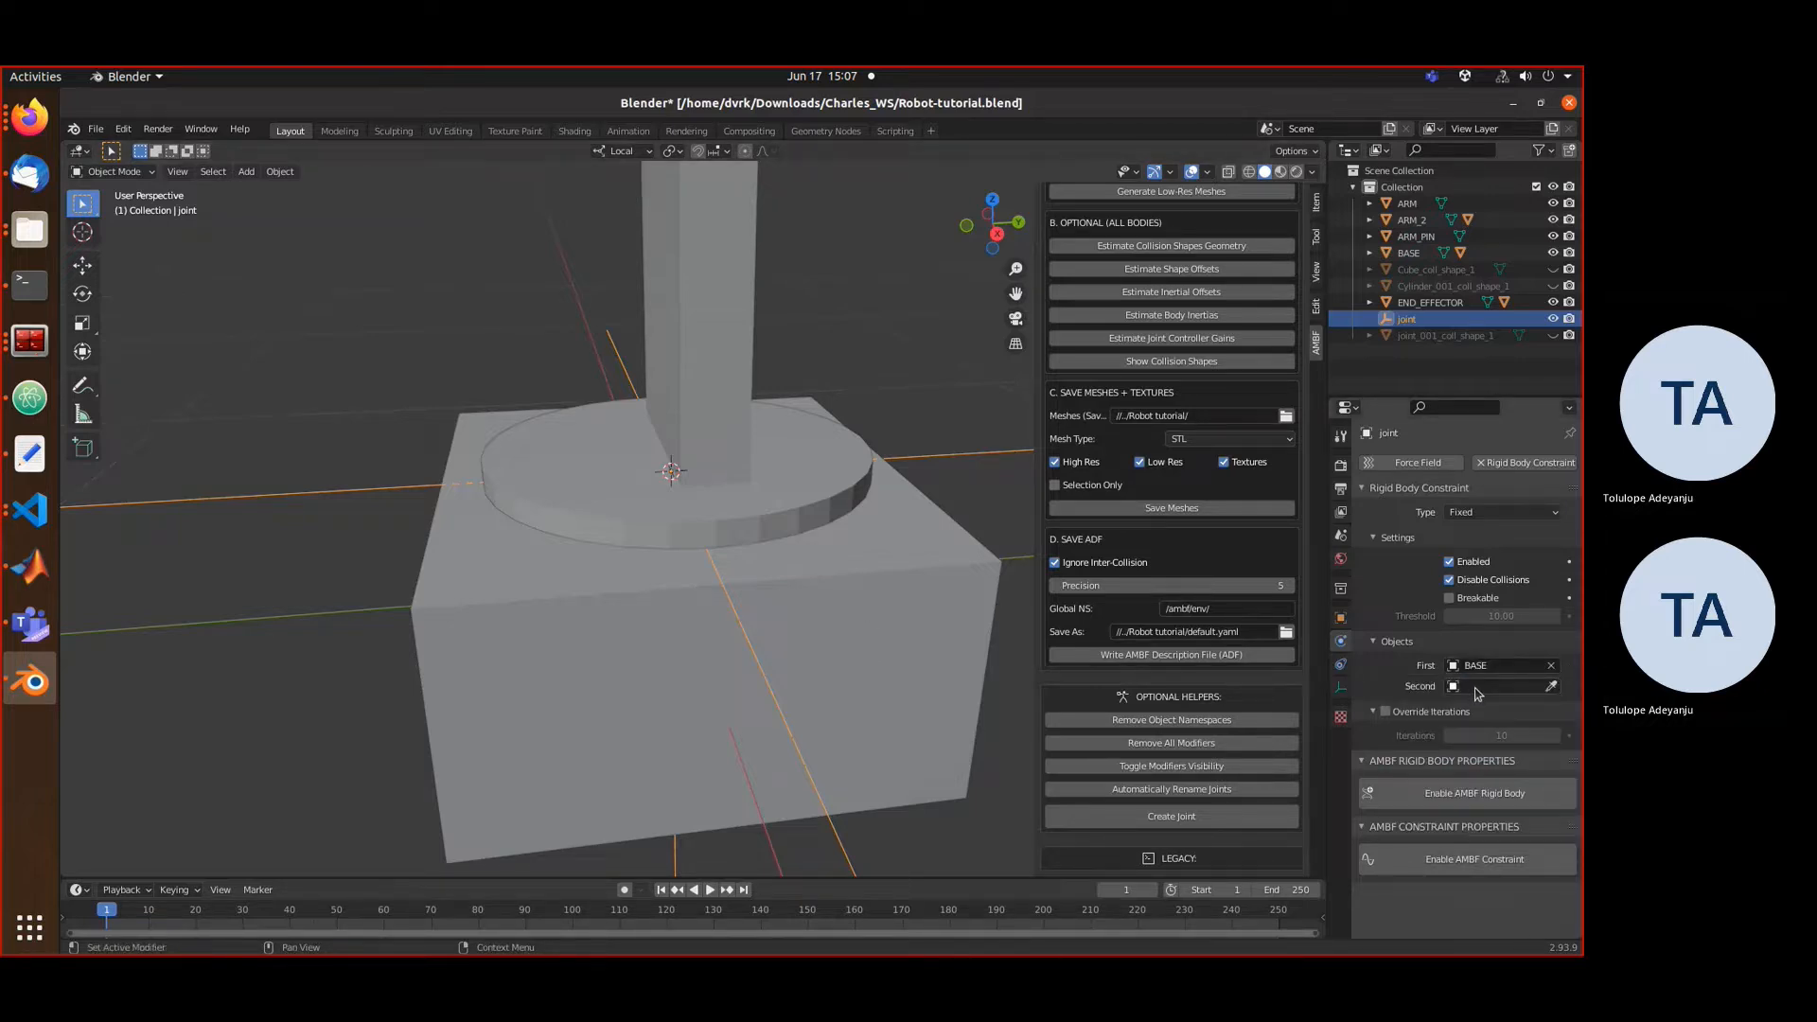
left_click(680, 442)
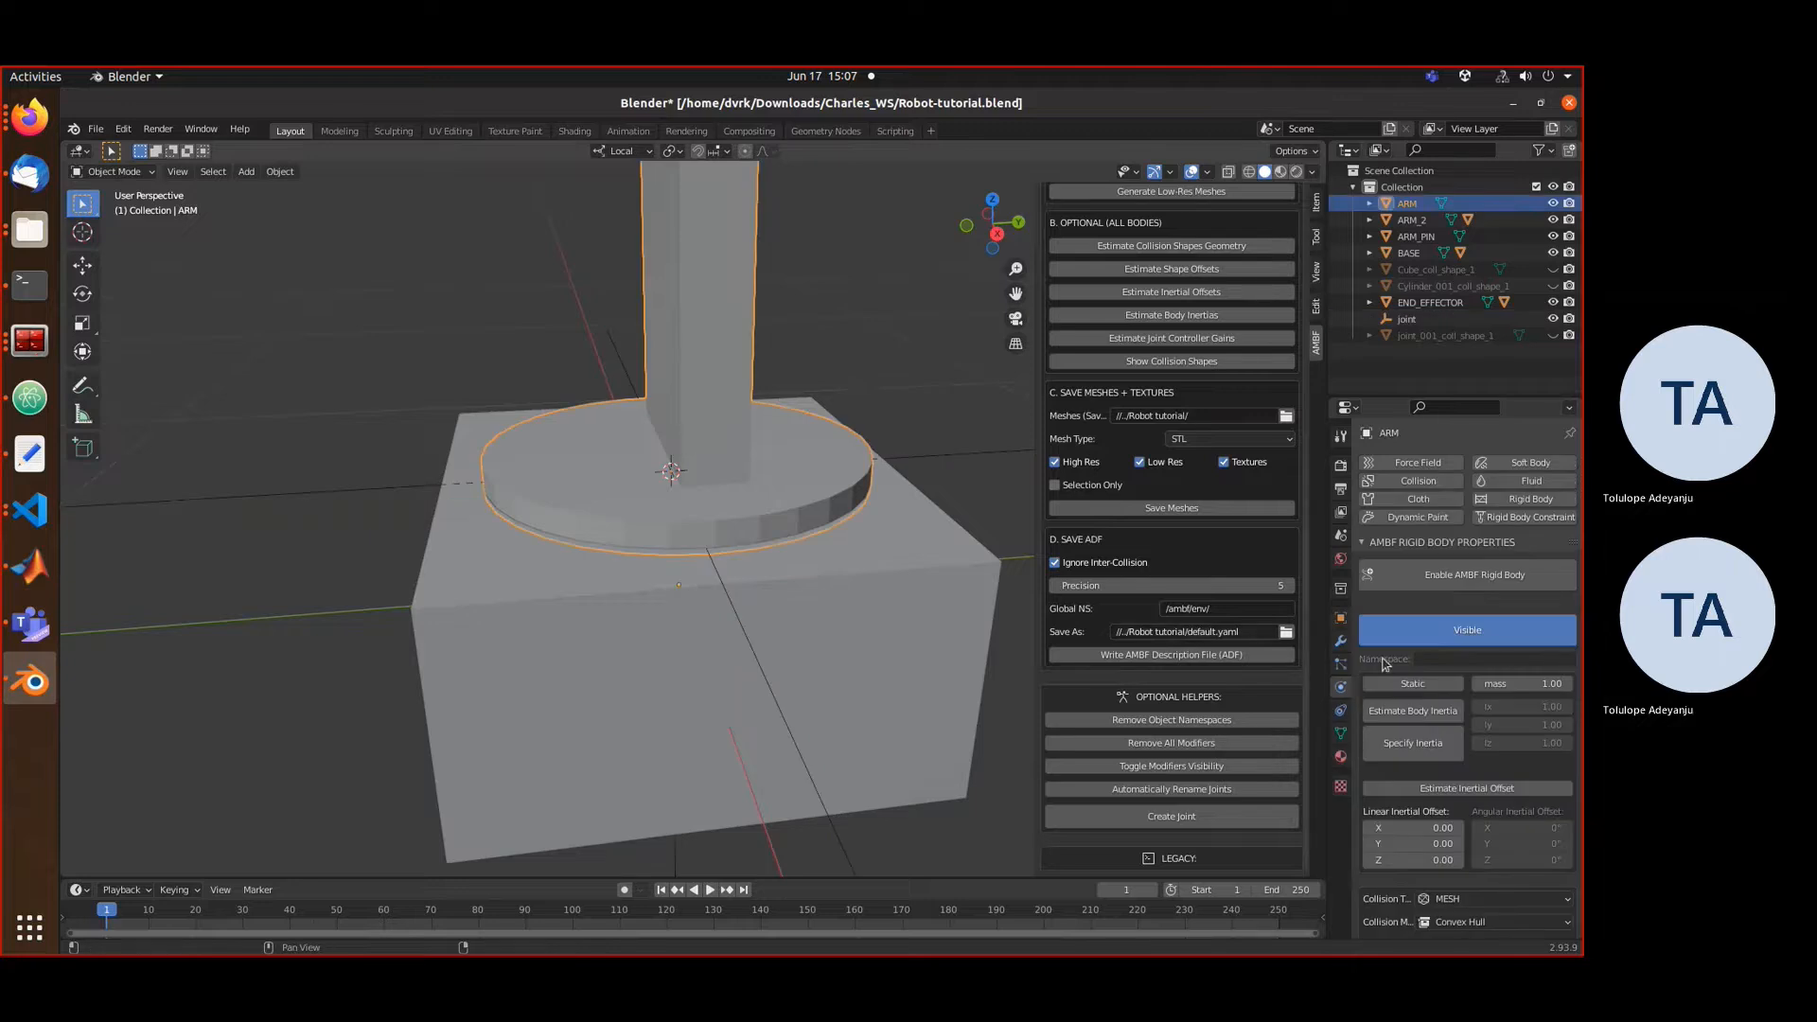
left_click(1424, 321)
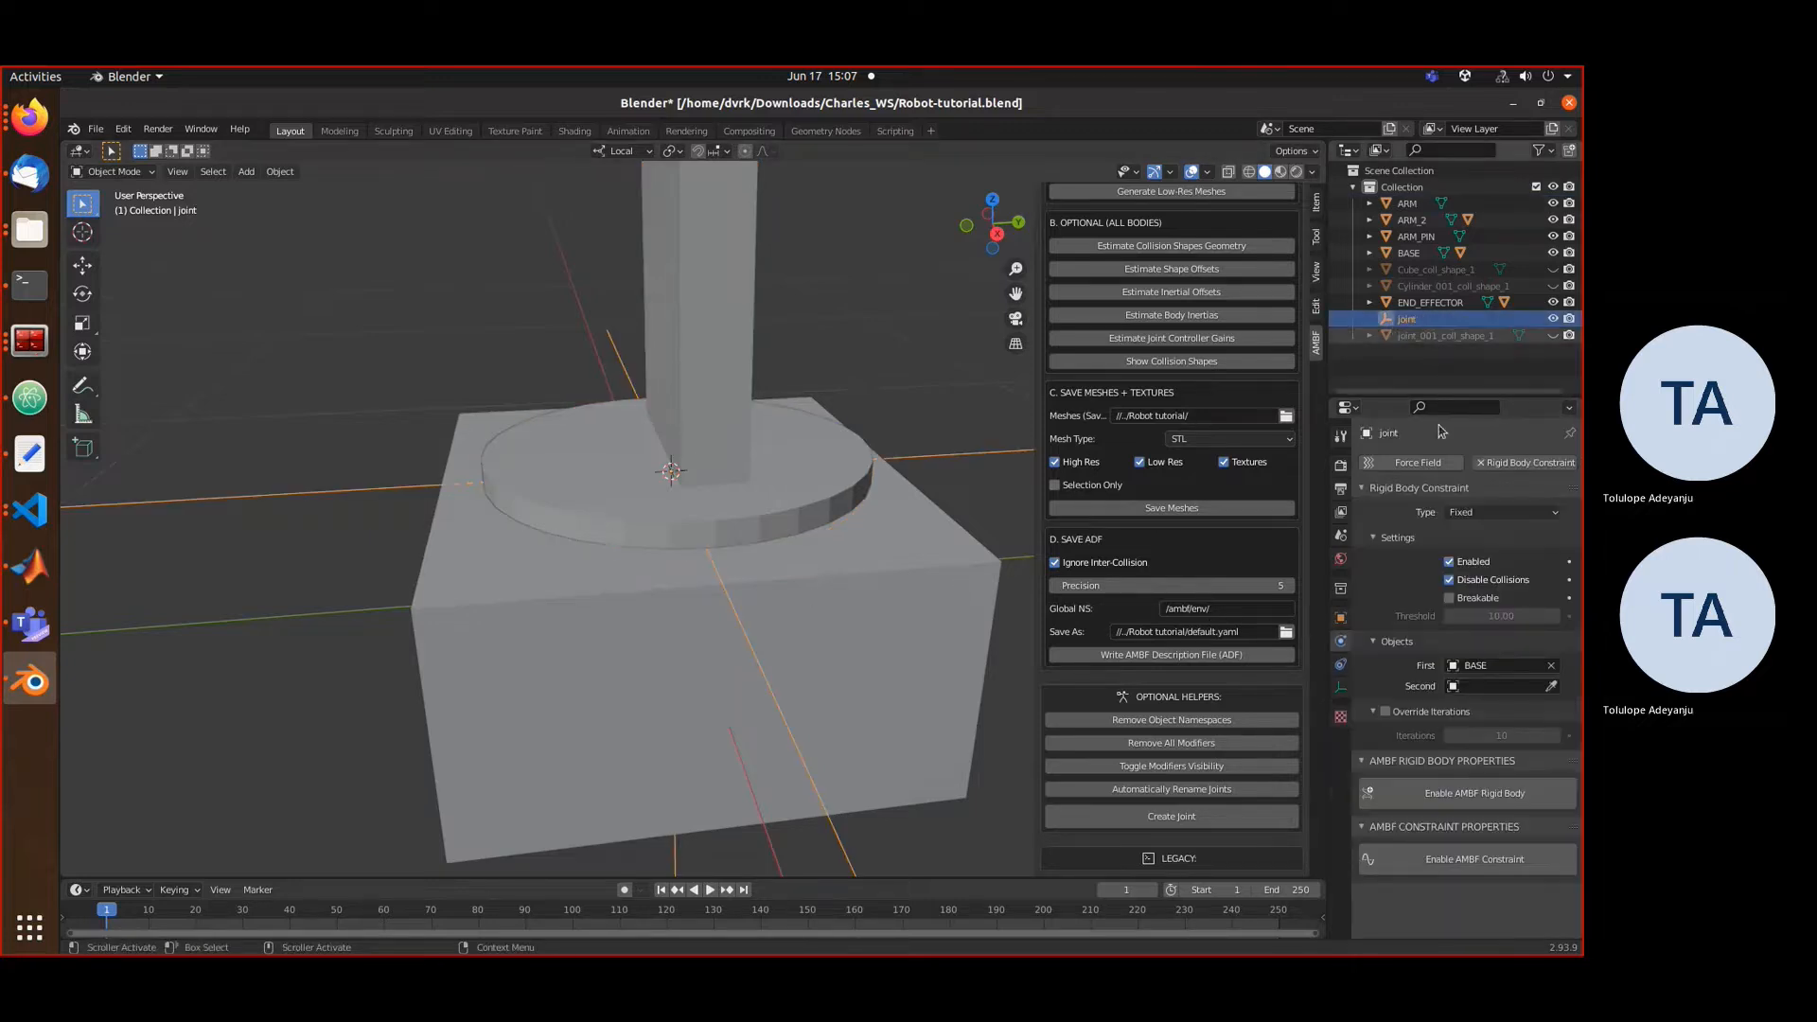
left_click(1510, 686)
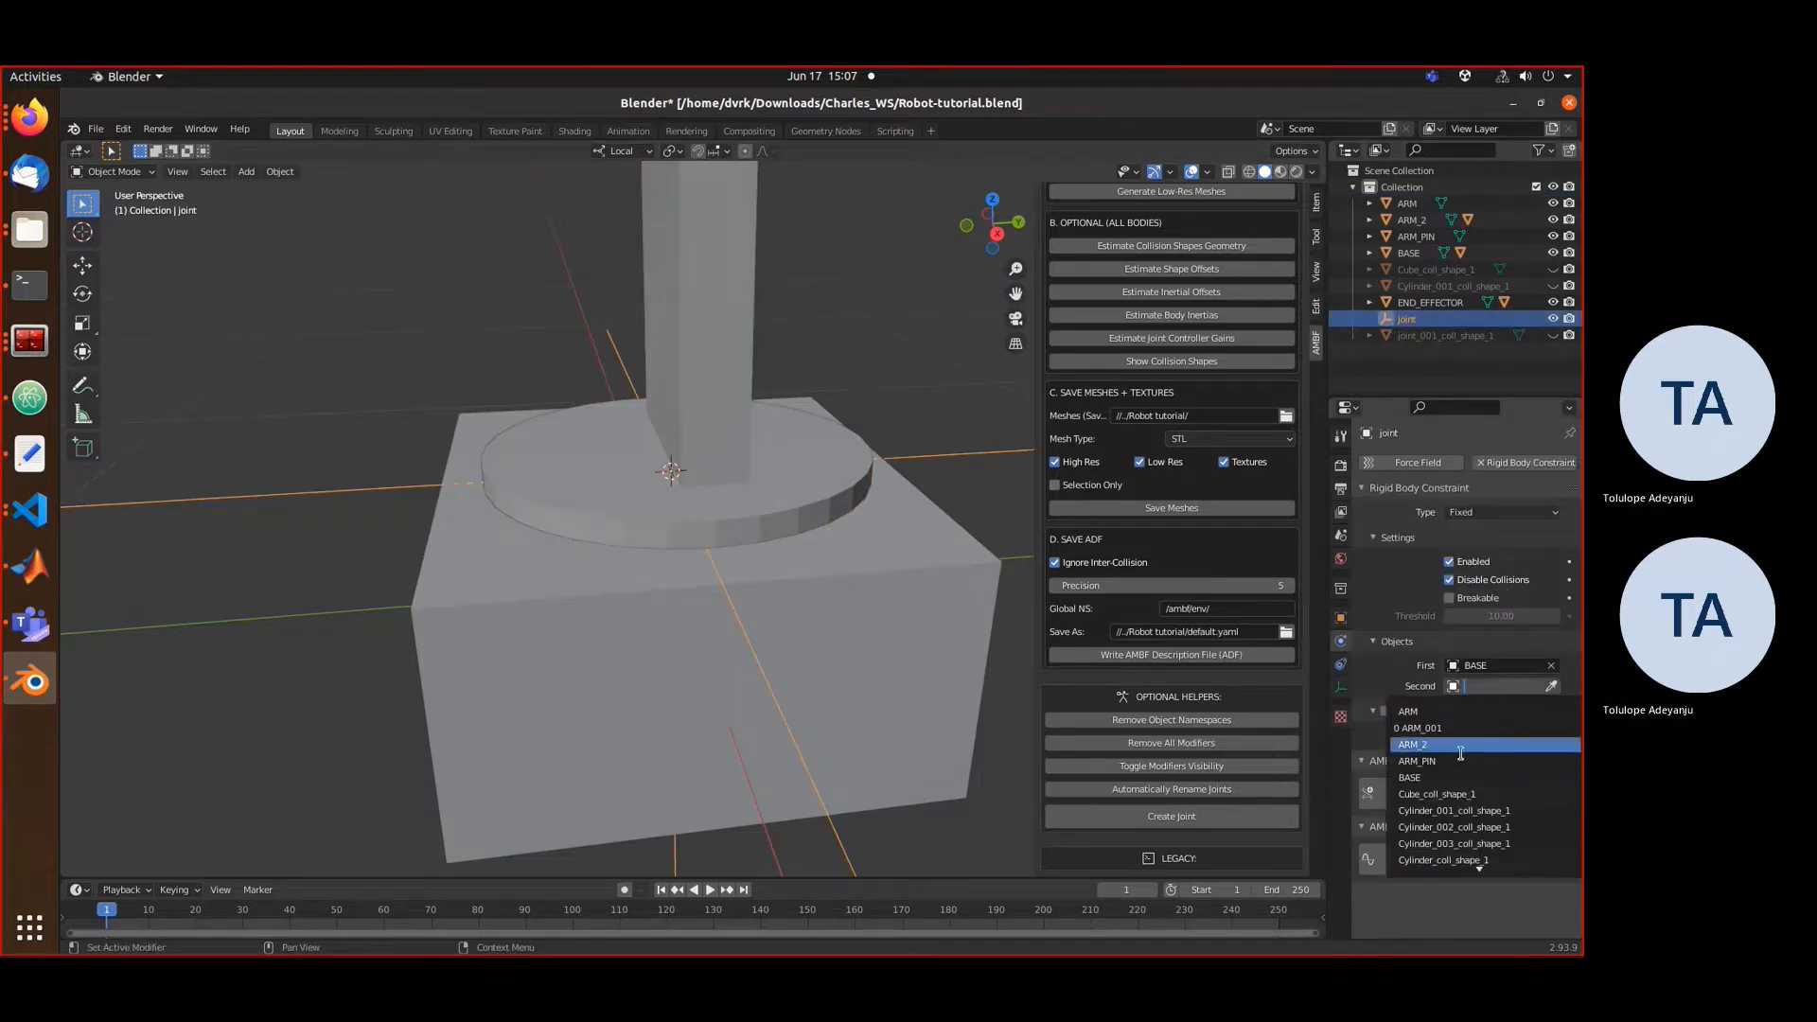
left_click(1433, 711)
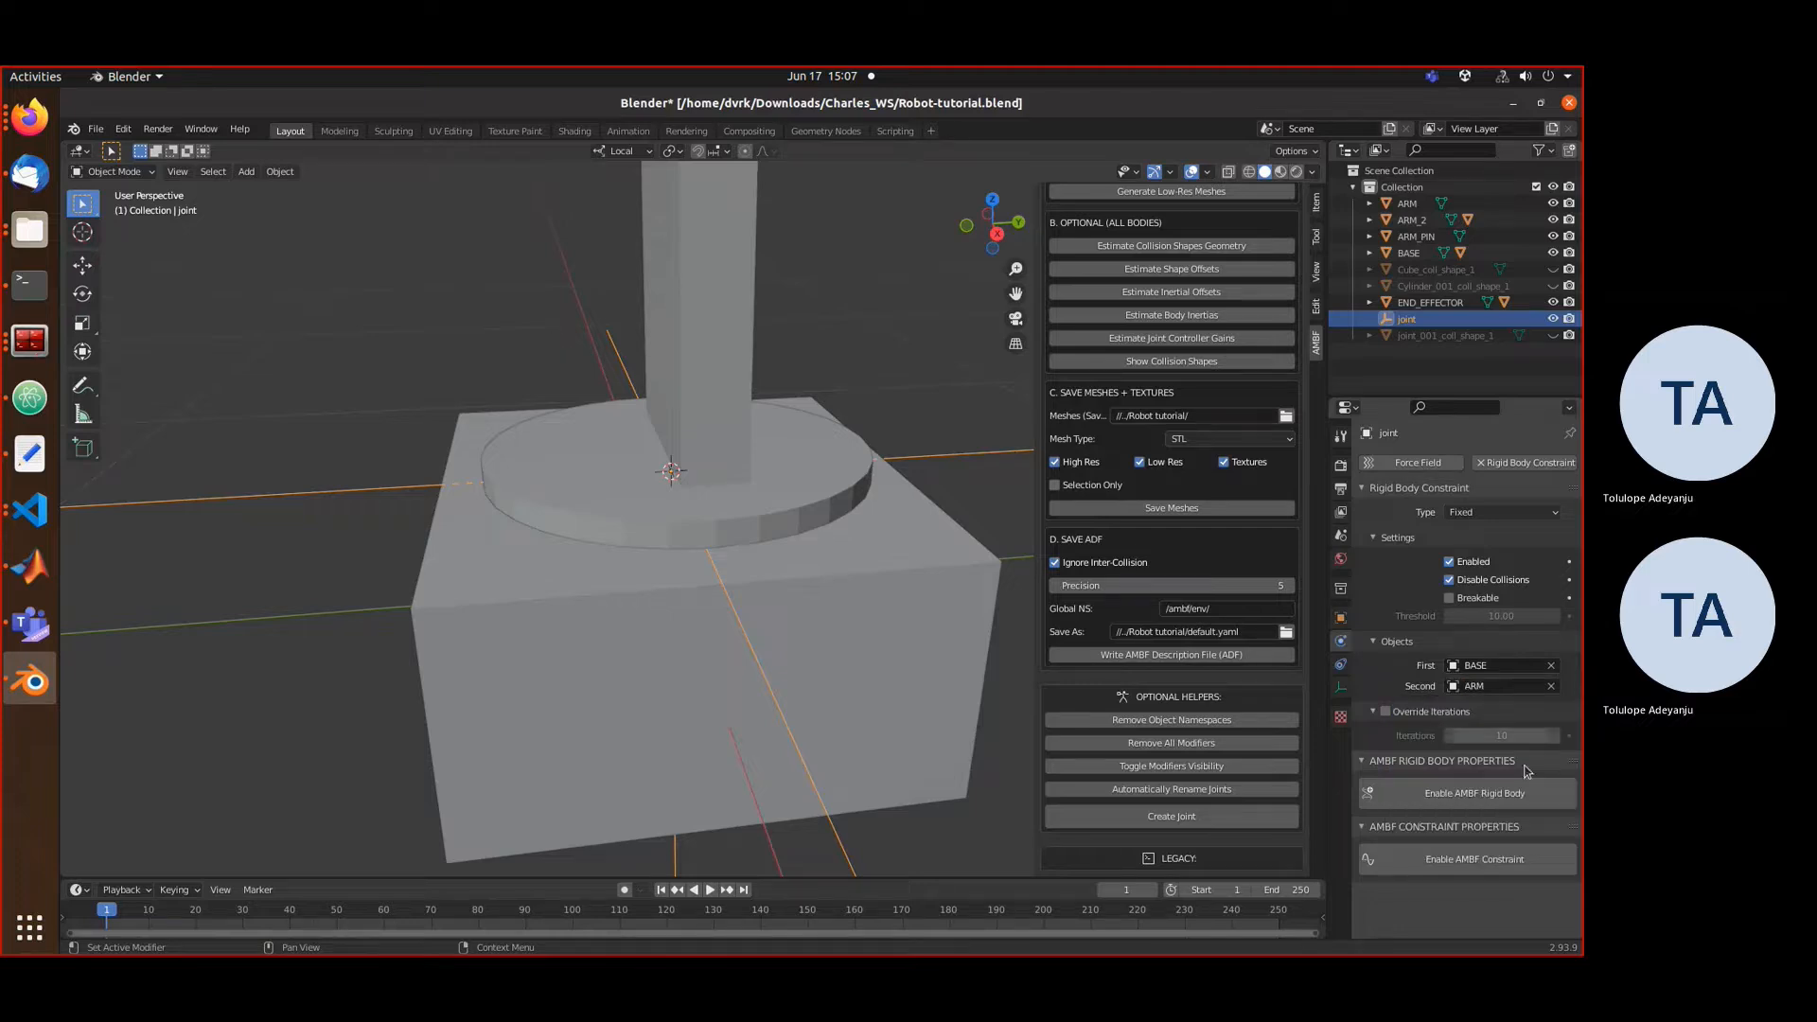
- Enable the AMBF constraint on the joint and set BASE as parent and ARM as child
left_click(1493, 856)
scroll(1495, 823, "down", 8)
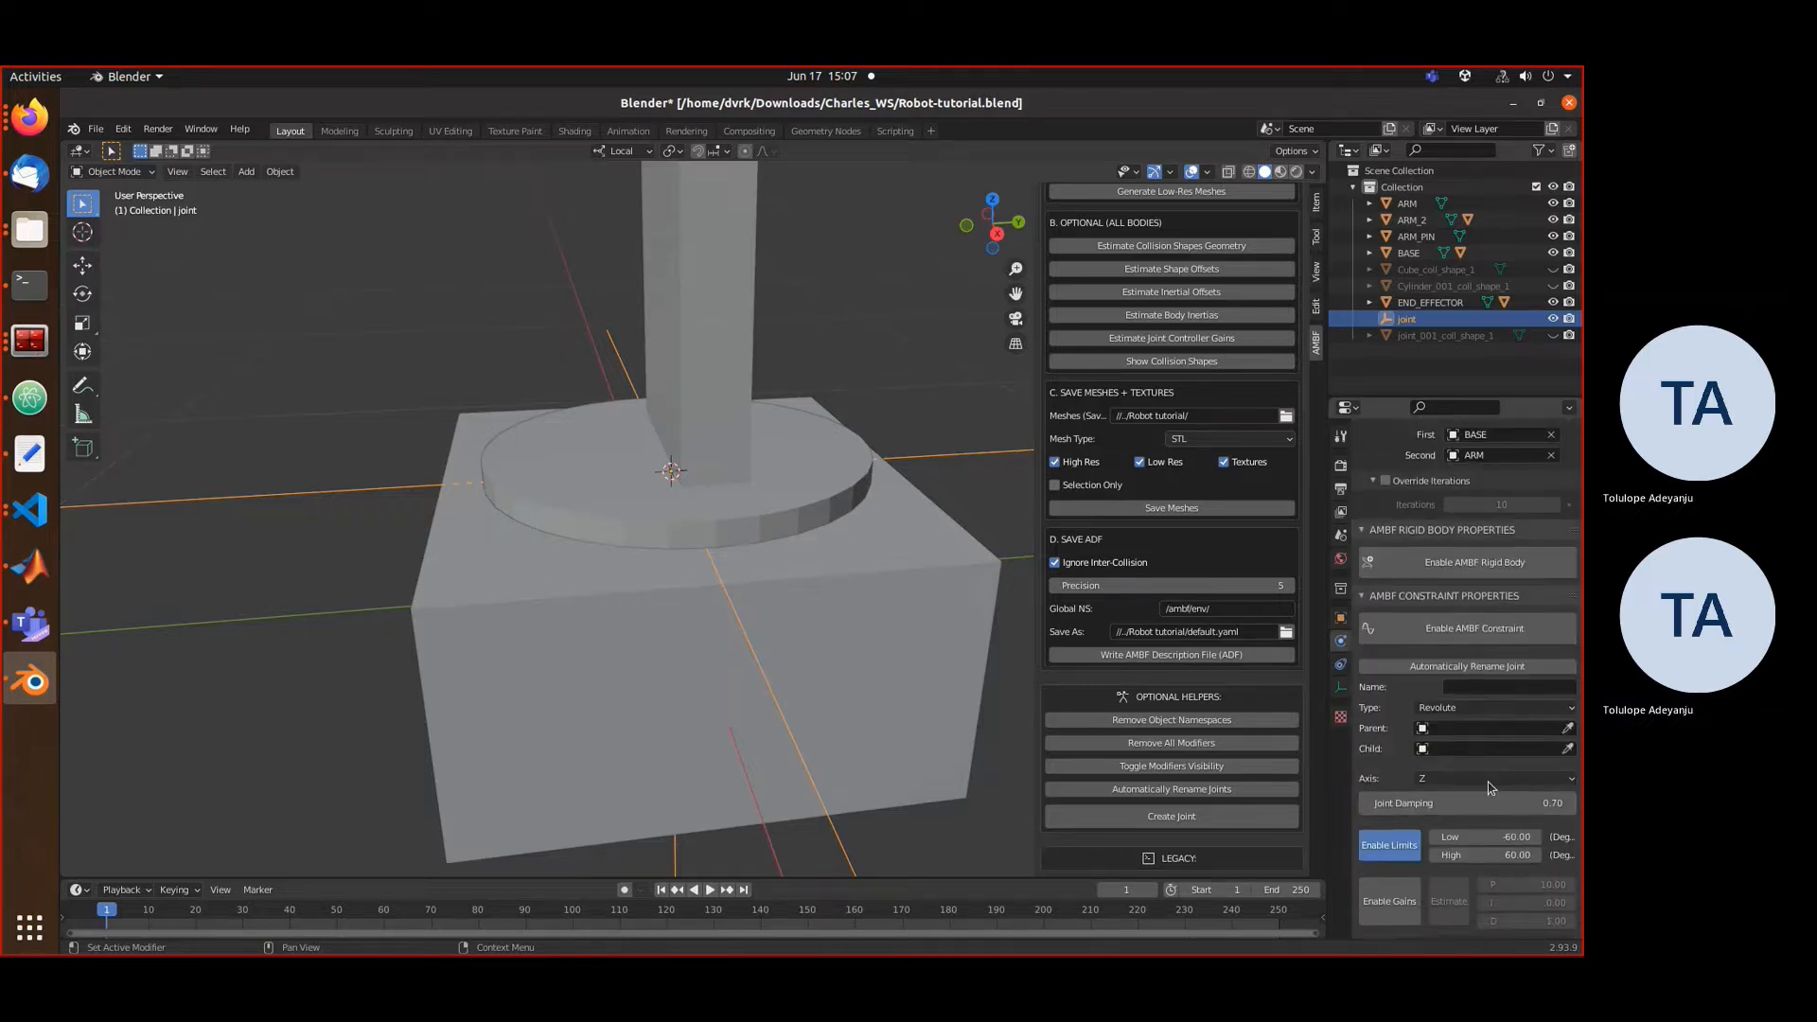
scroll(1490, 787, "down", 3)
left_click(1481, 629)
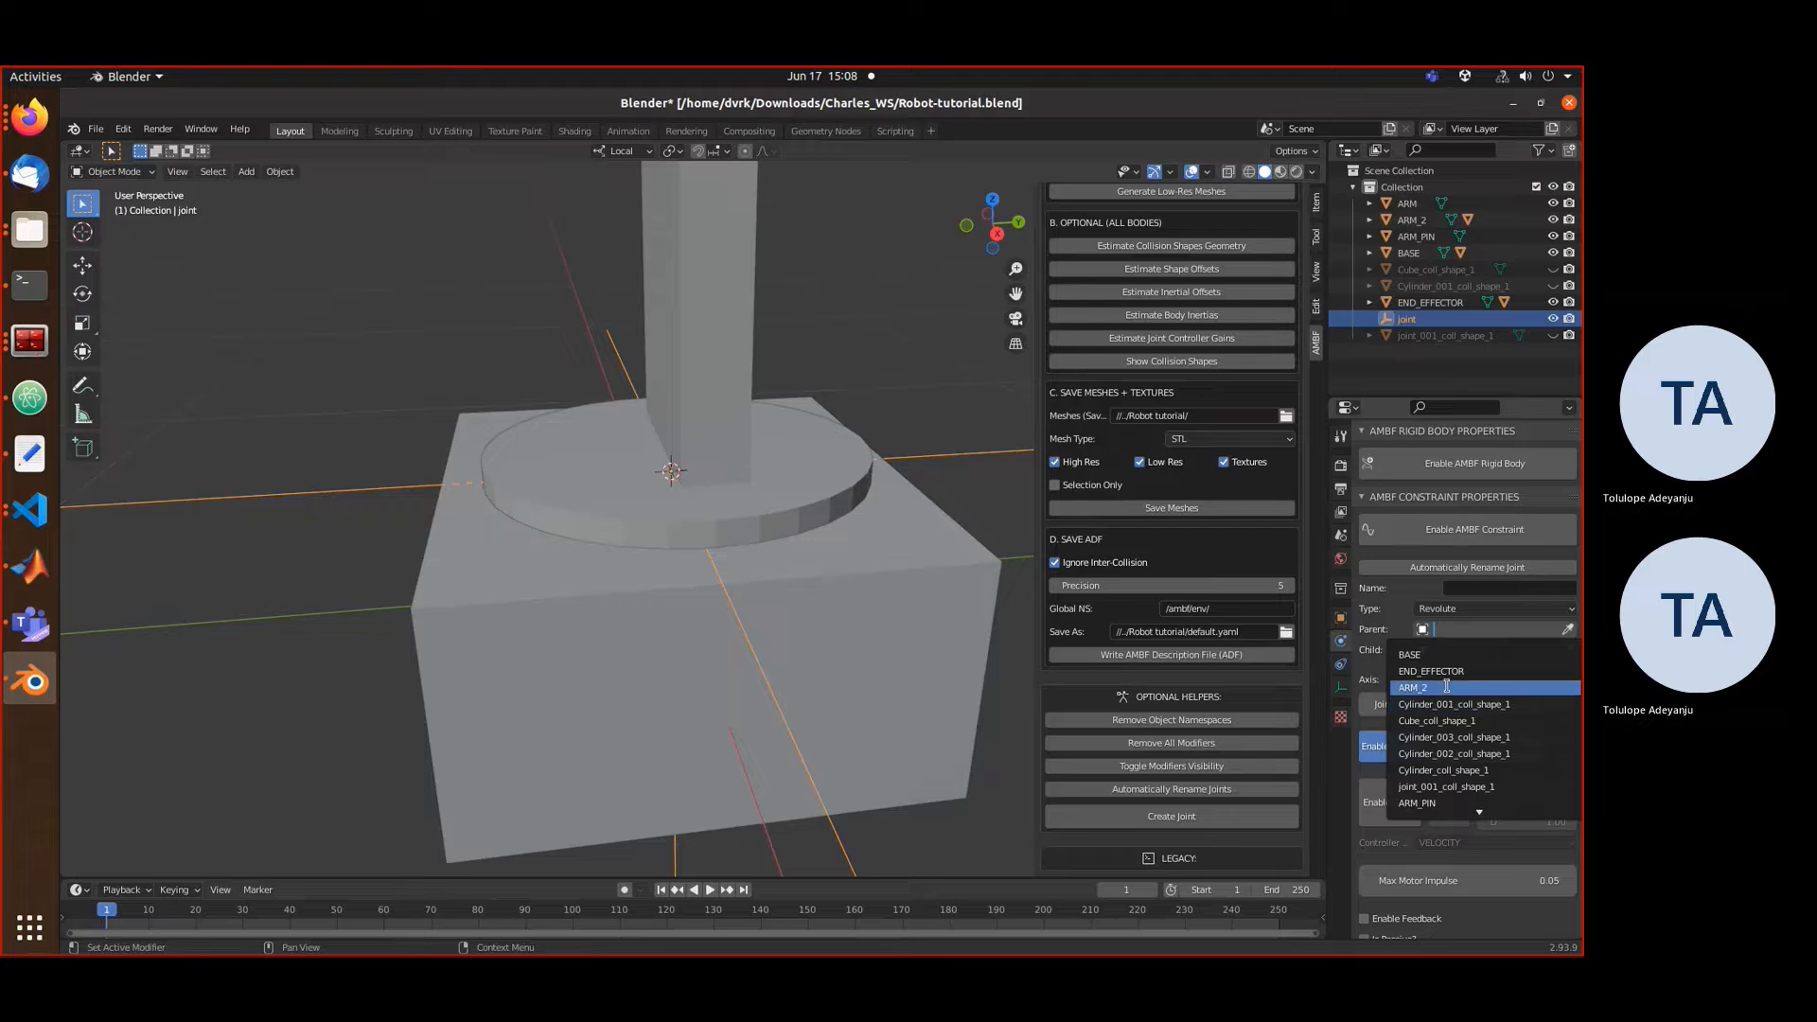
type("a")
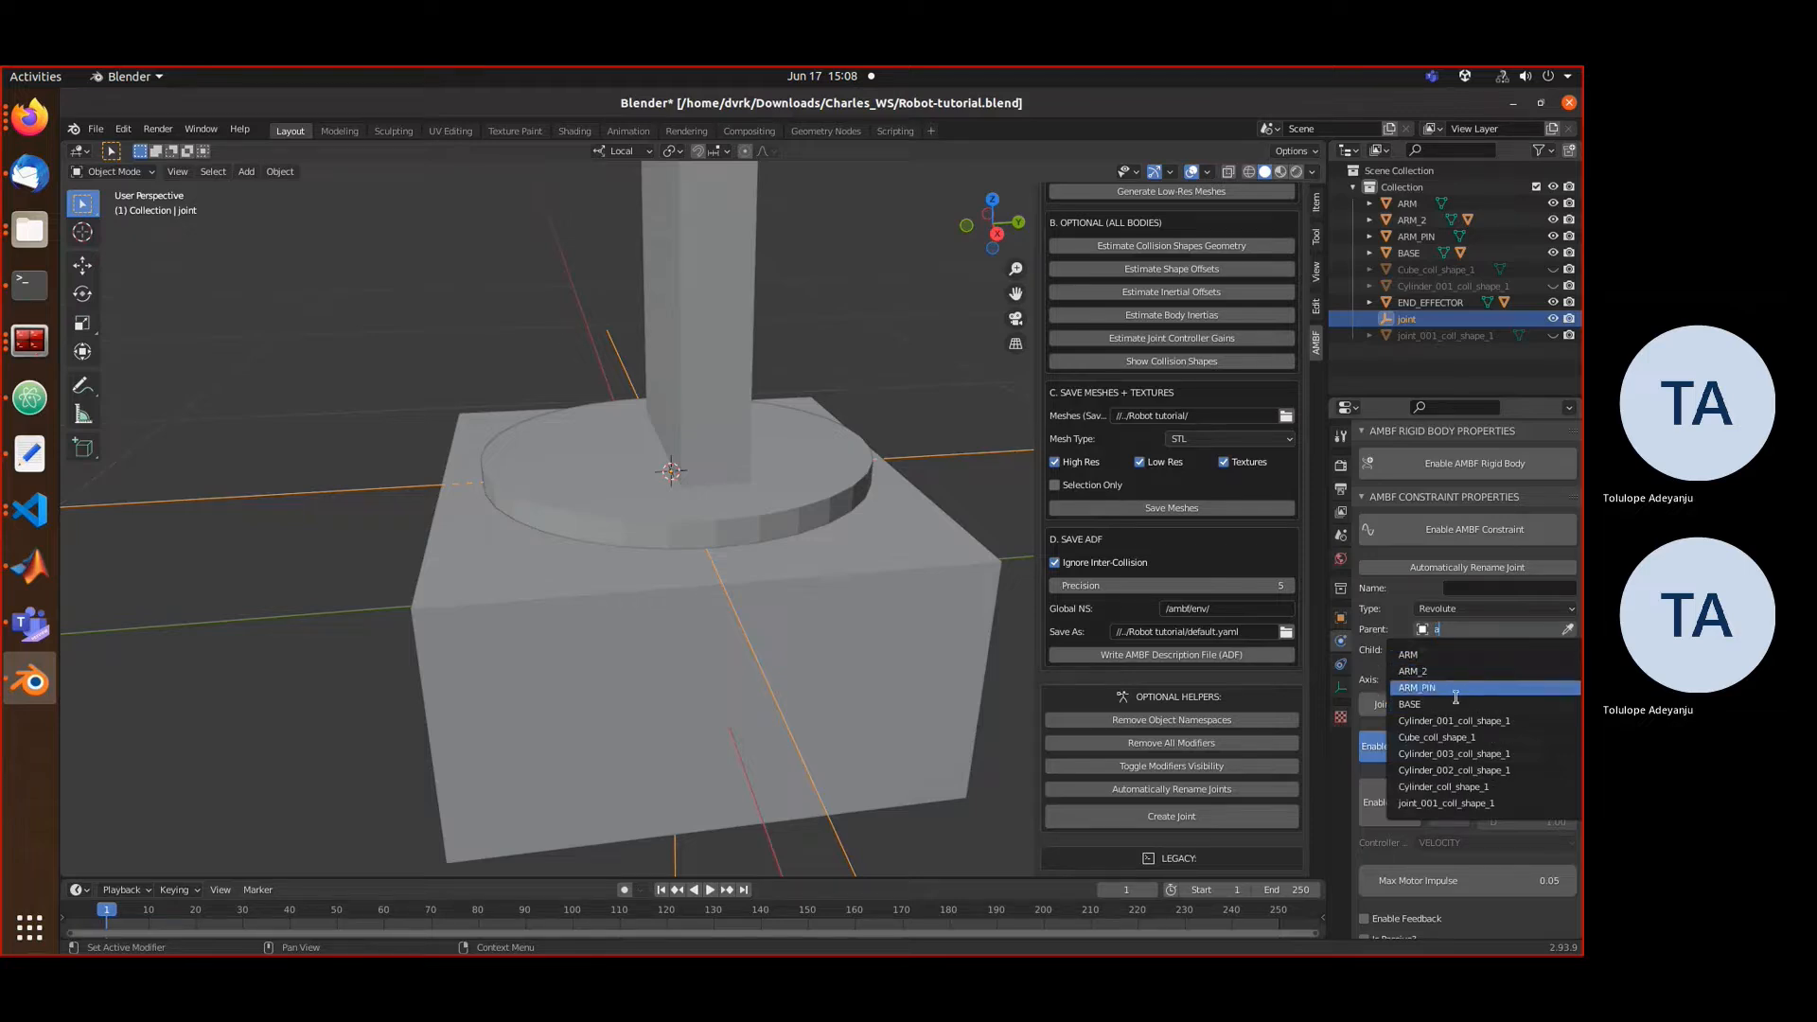
left_click(1453, 703)
left_click(1455, 650)
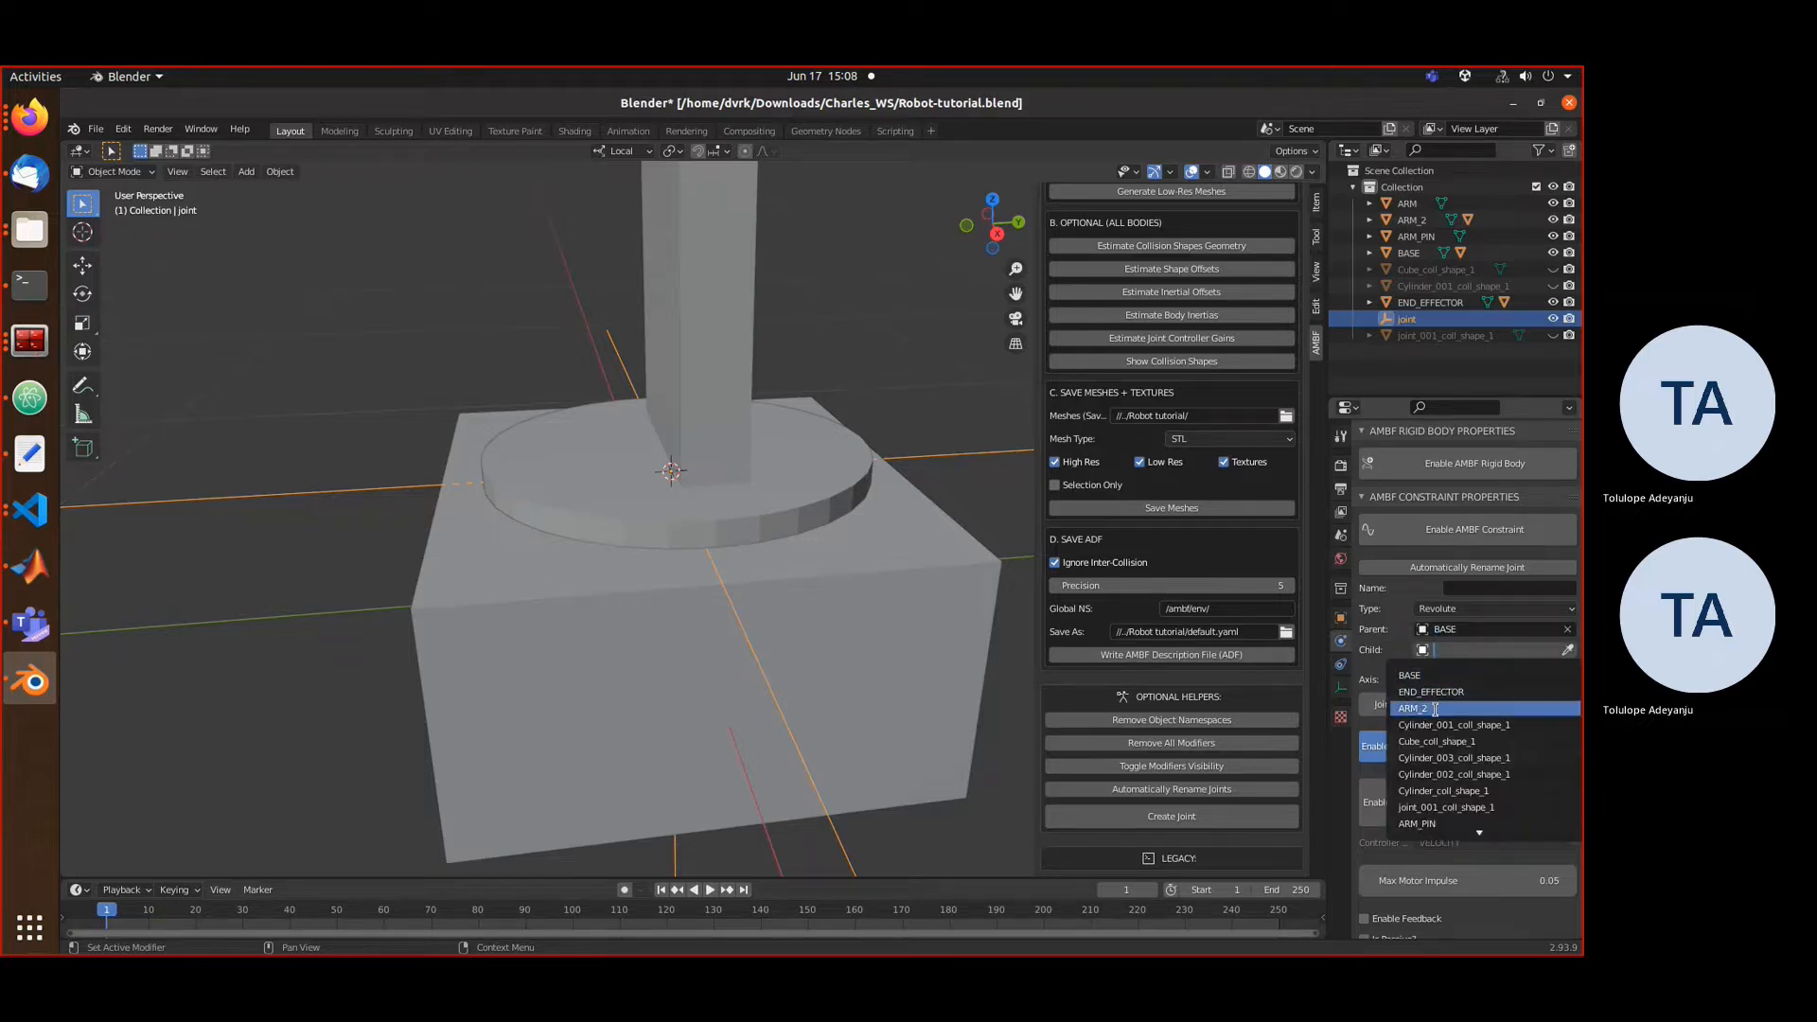
left_click(1427, 677)
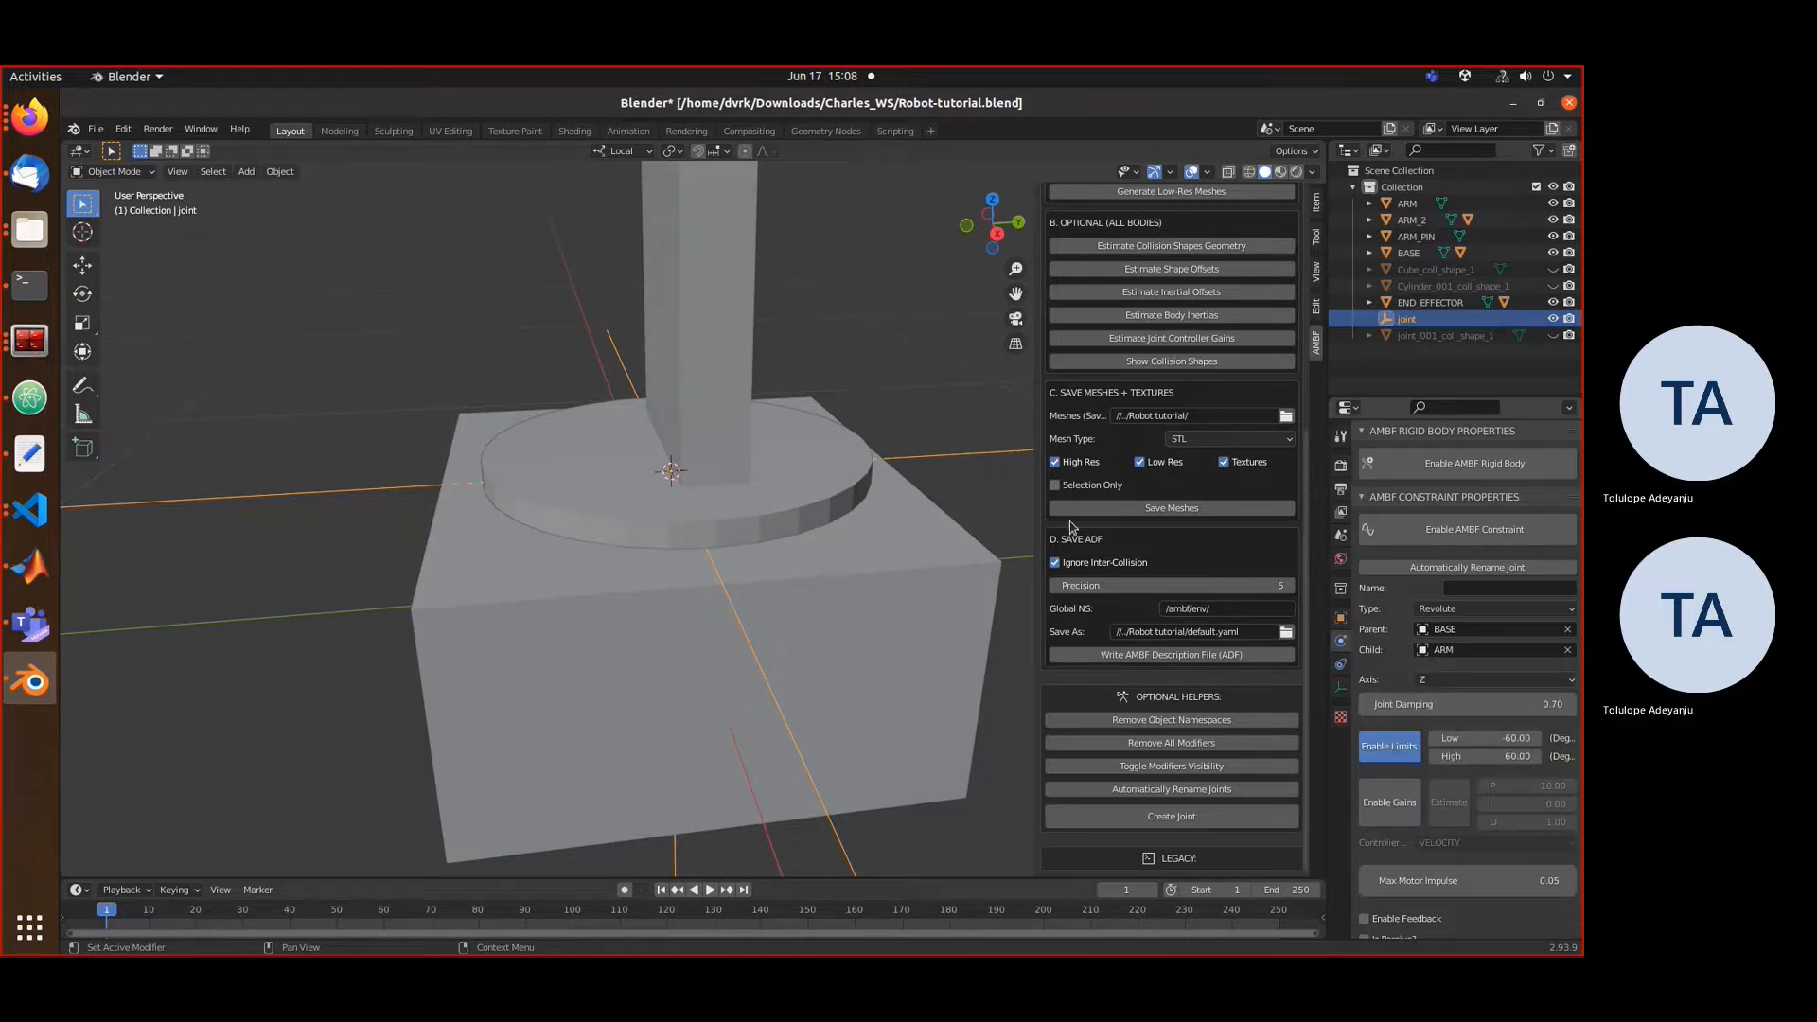
- Automatically name the AMBF constraint BASE-ARM and rename the joint object BASE-ARM to match
scroll(670, 469, "down", 4)
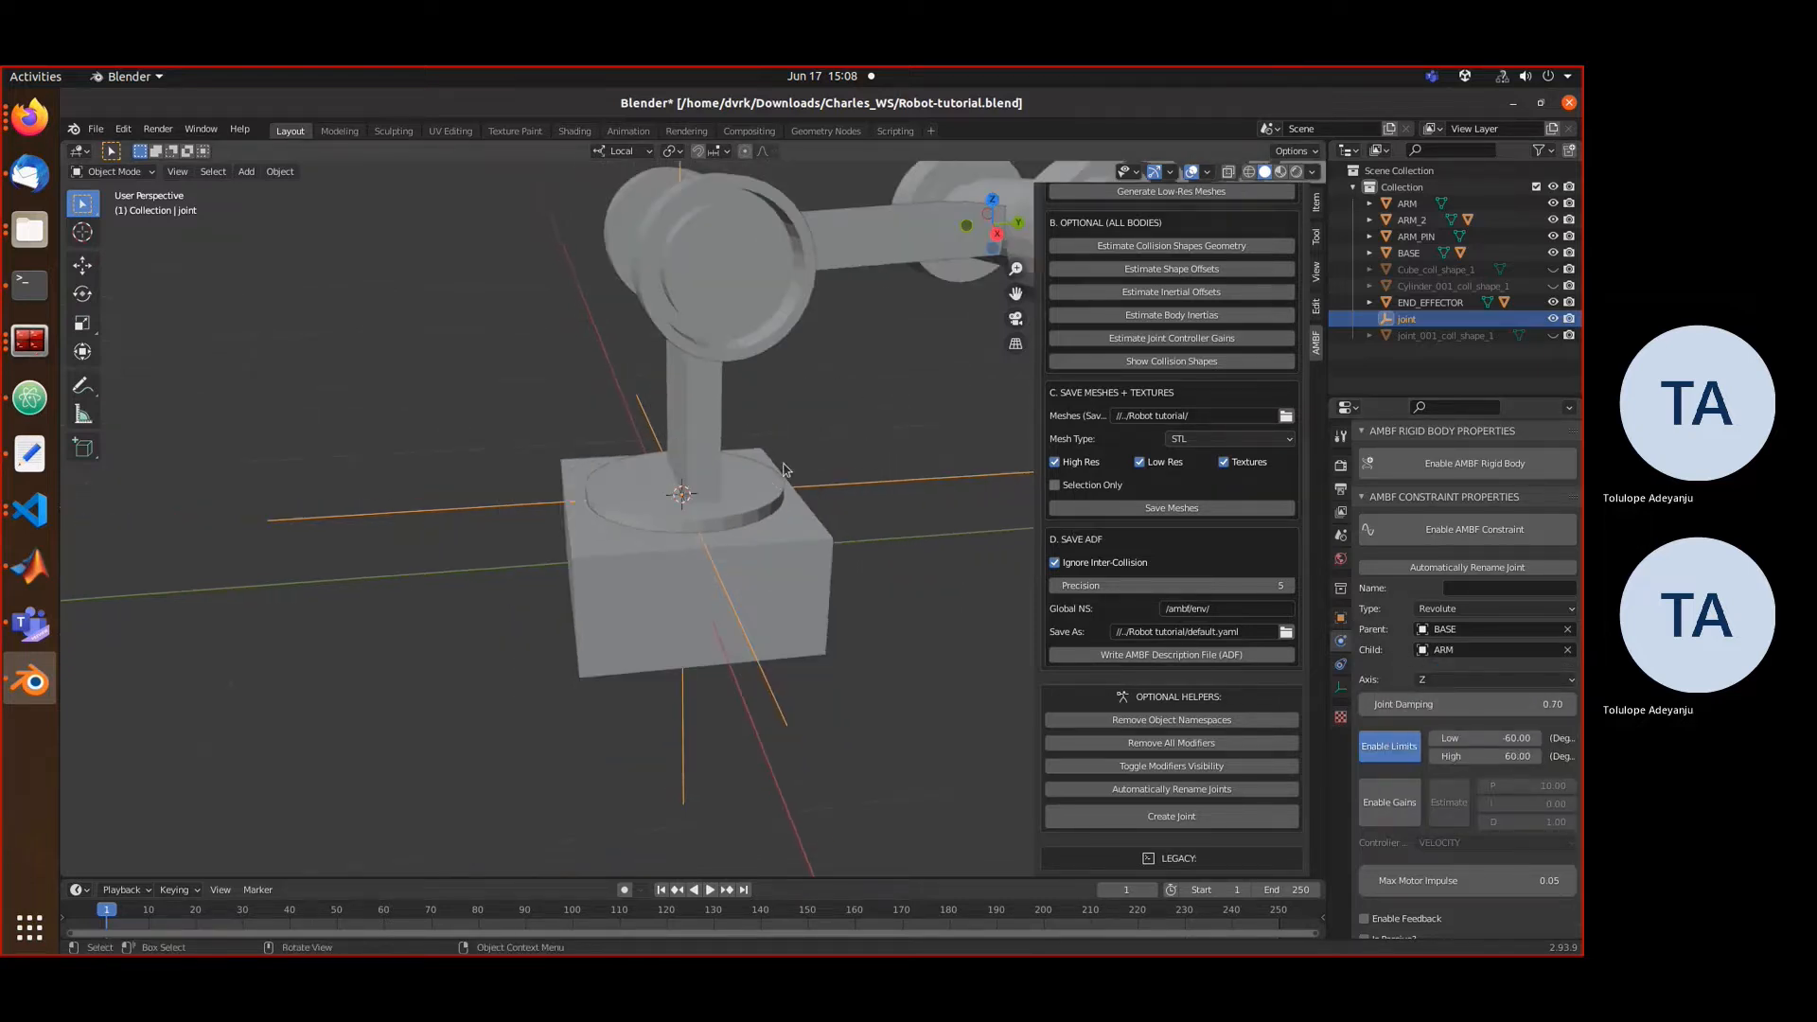
mouse_move(853, 367)
middle_mouse_down()
mouse_move(771, 383)
mouse_move(897, 375)
mouse_move(878, 395)
mouse_move(839, 369)
mouse_move(883, 385)
mouse_move(871, 349)
middle_mouse_up()
left_click(842, 353)
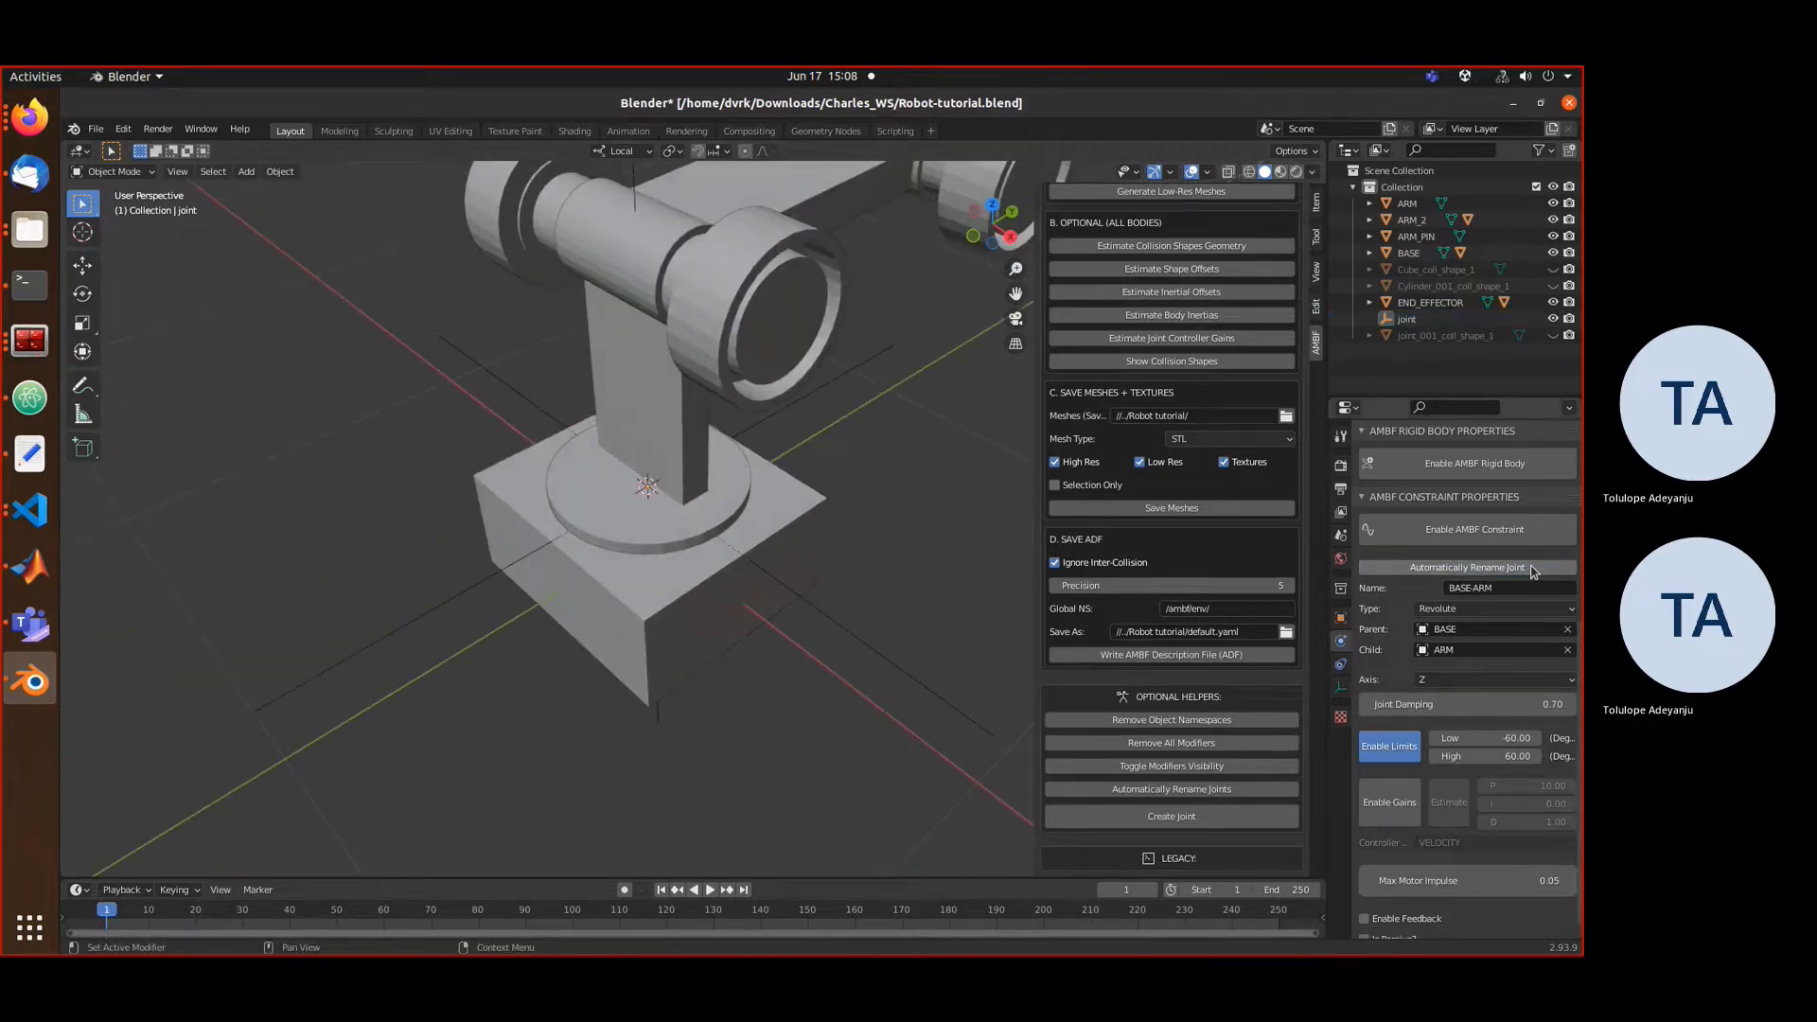
left_click(1490, 588)
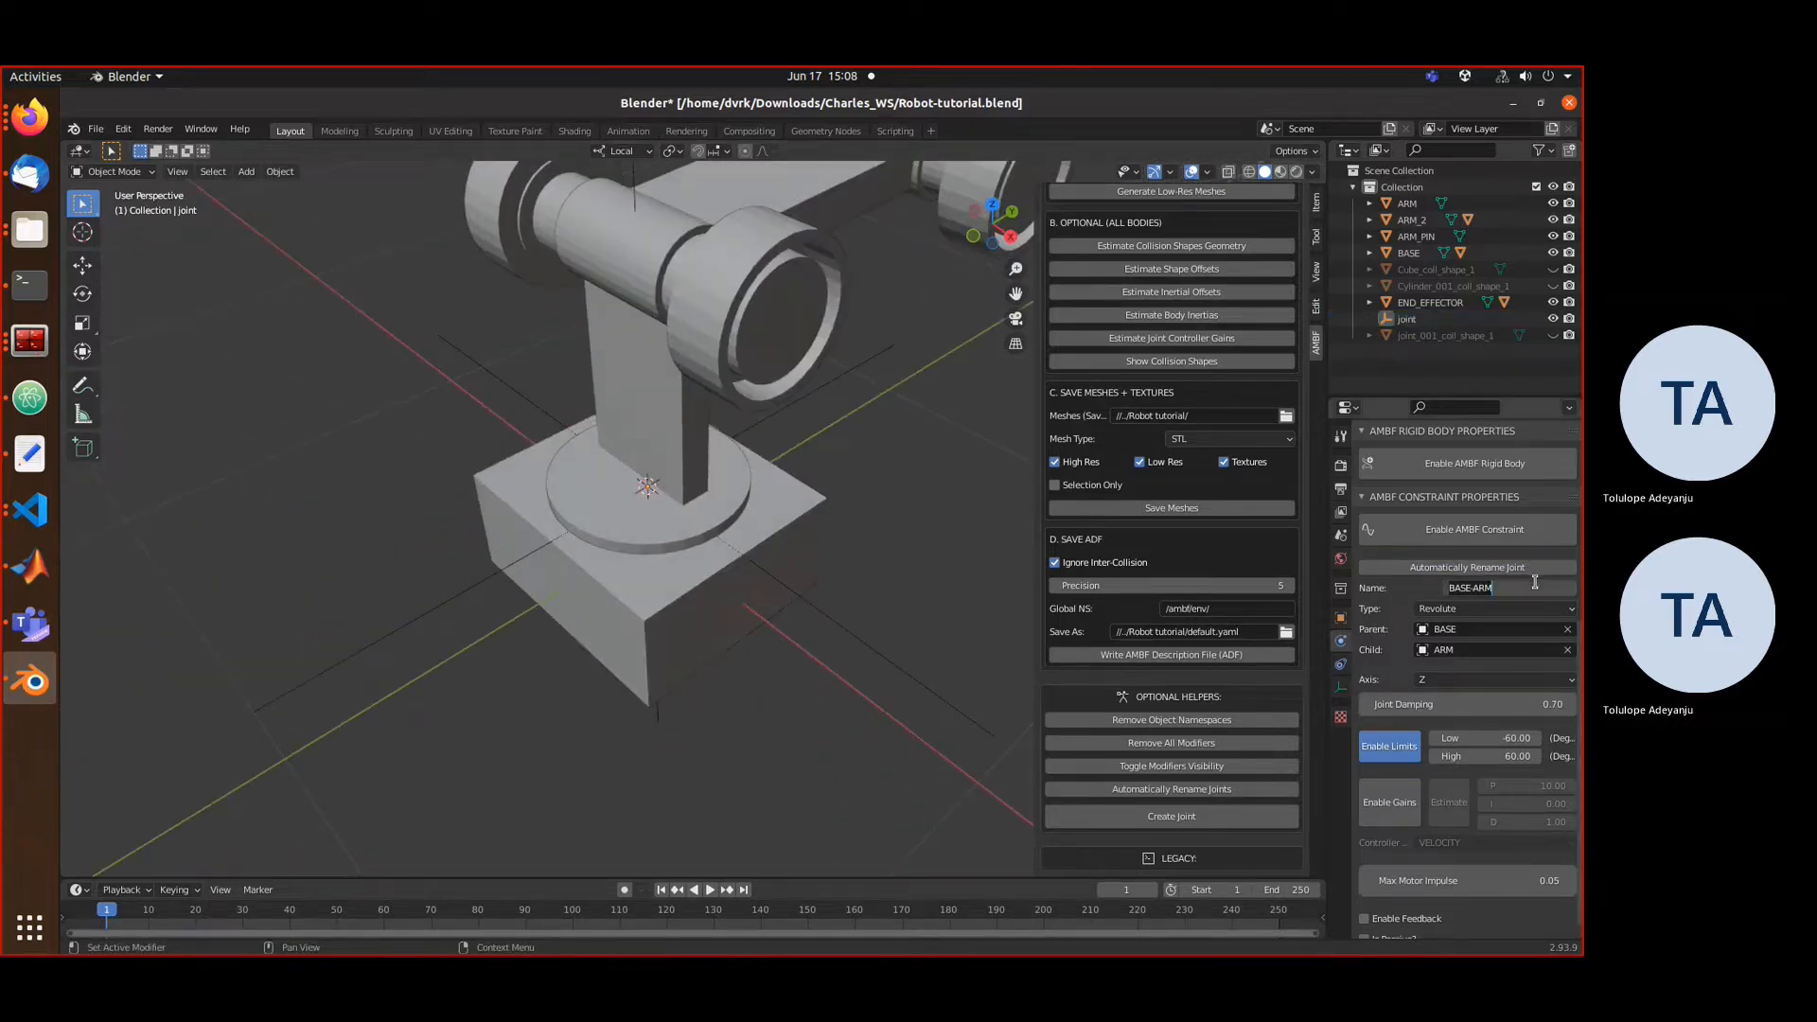
left_click(1398, 318)
left_click(1398, 318)
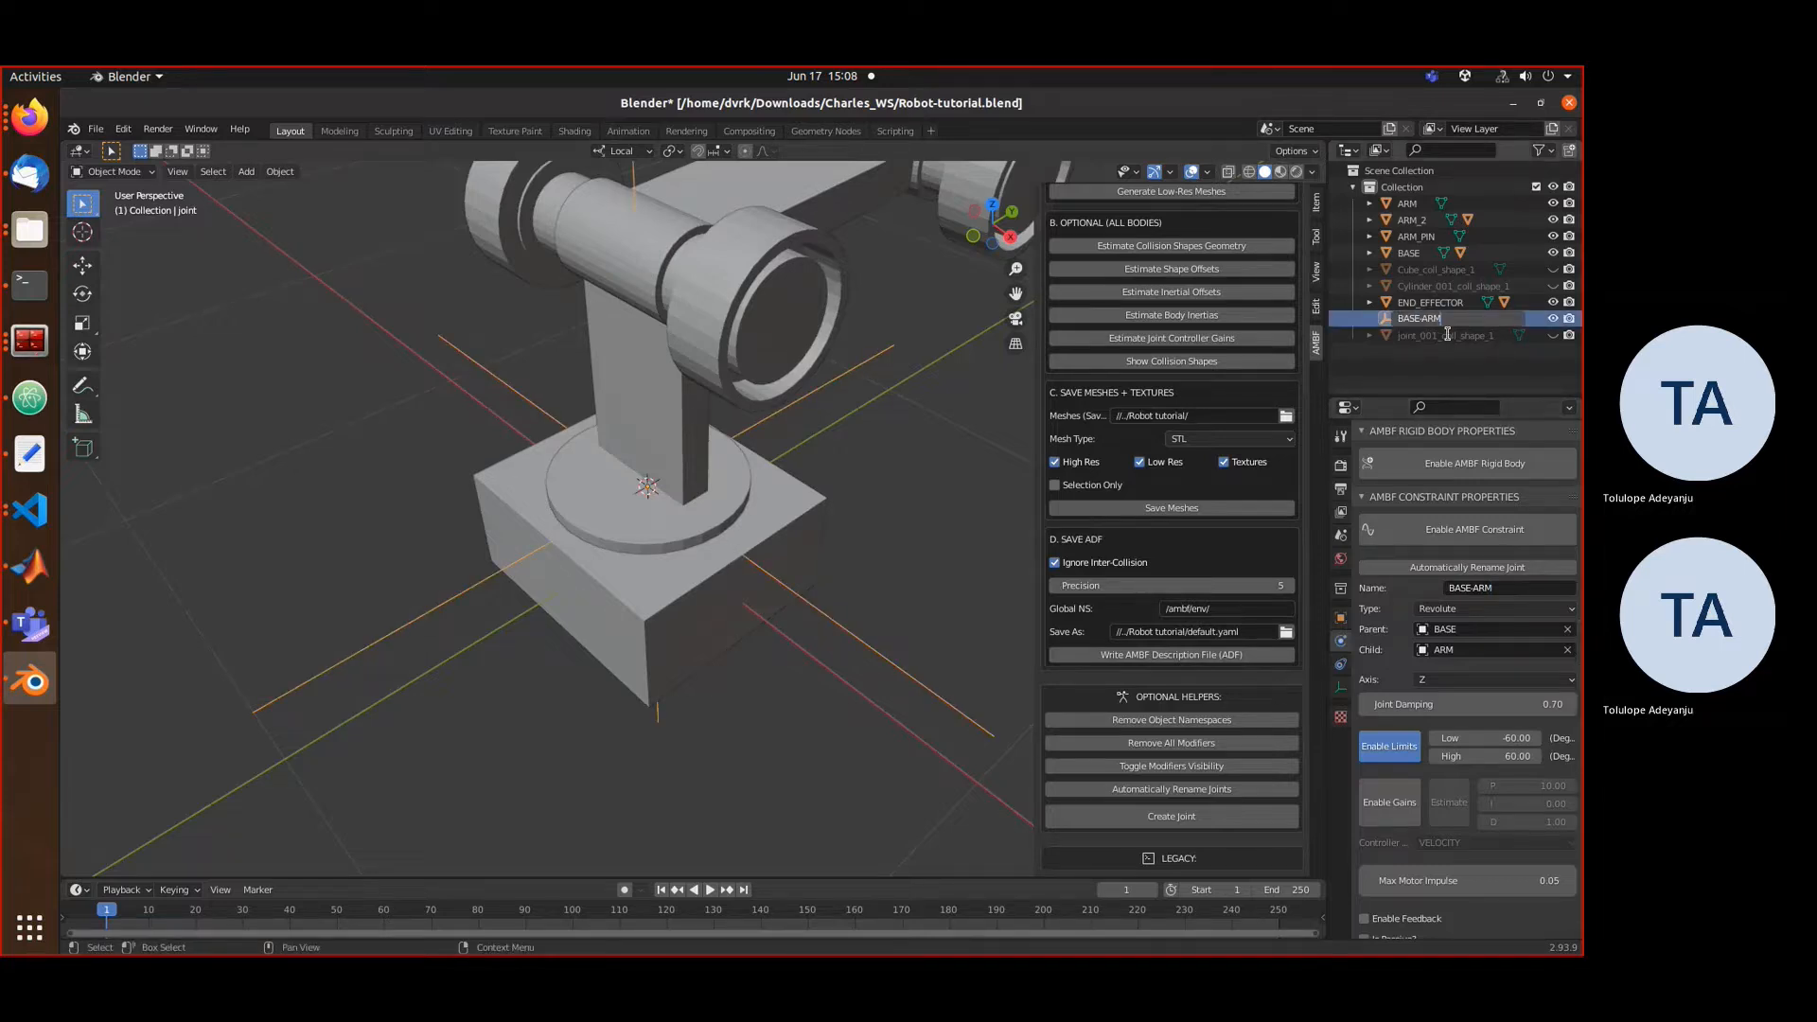
key("Return")
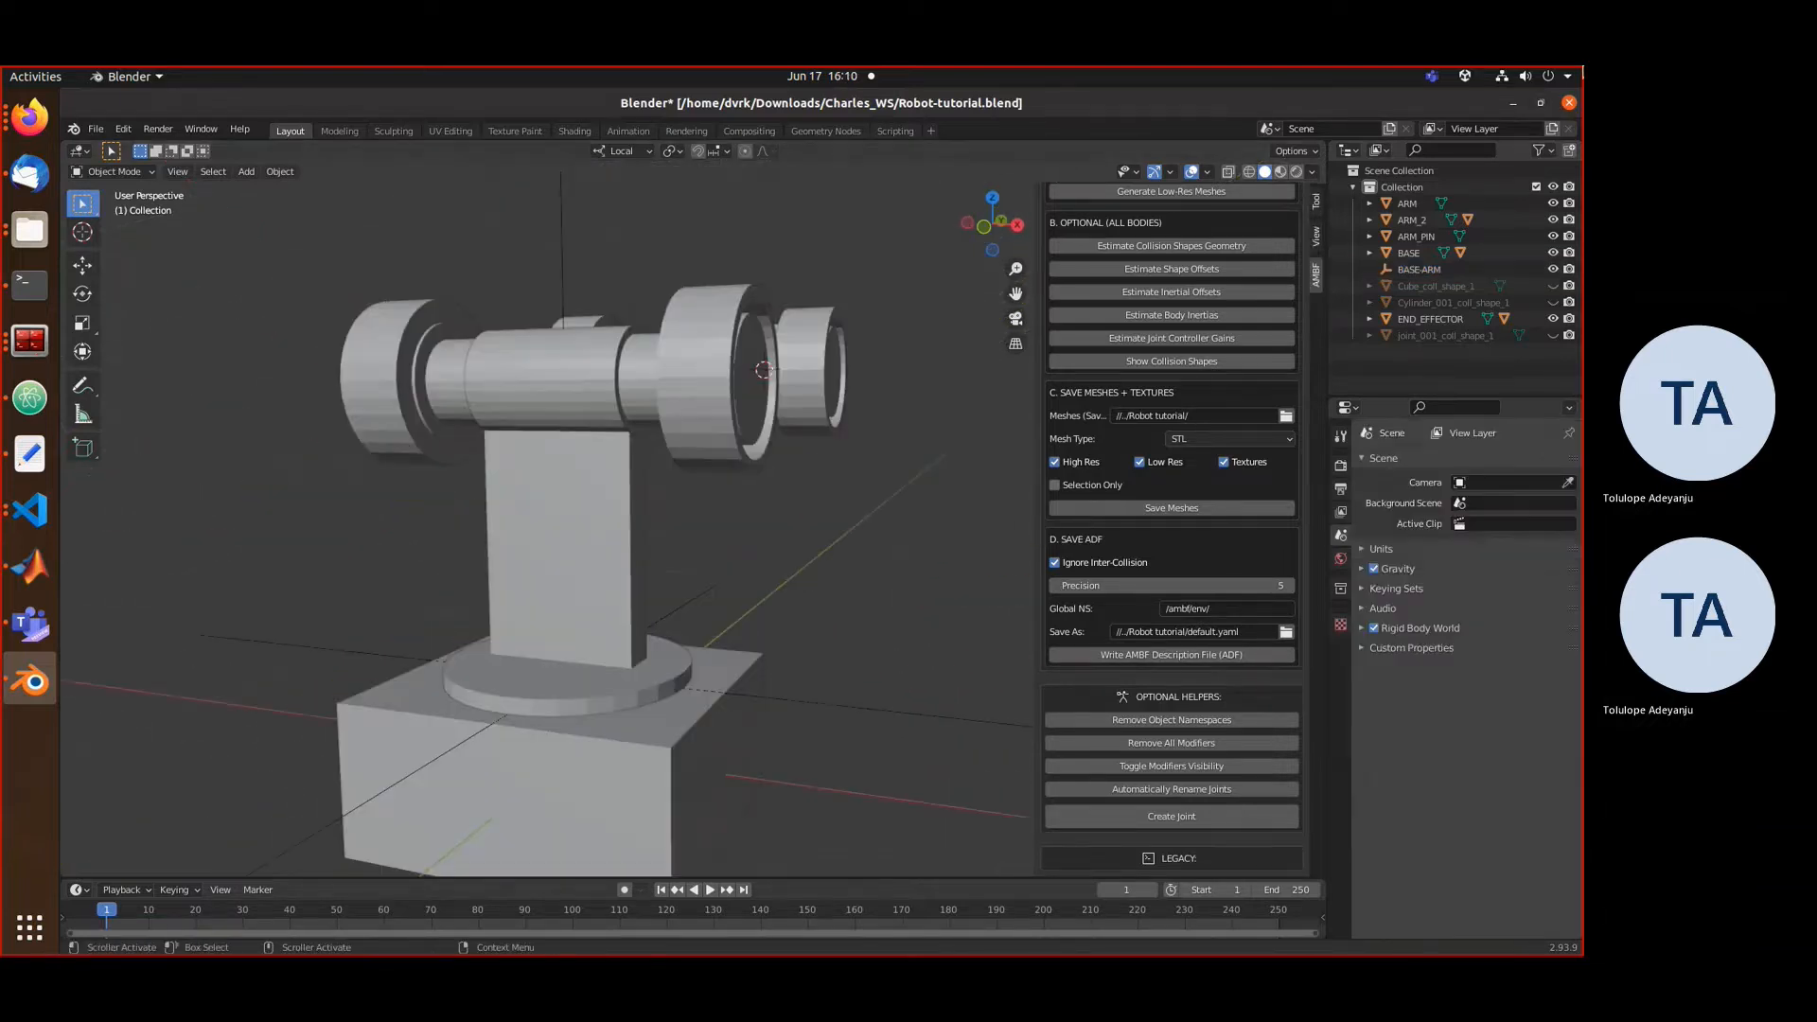
- Select ARM_PIN together with ARM and enter Edit Mode on both bodies
middle_click_drag(634, 741, 614, 711)
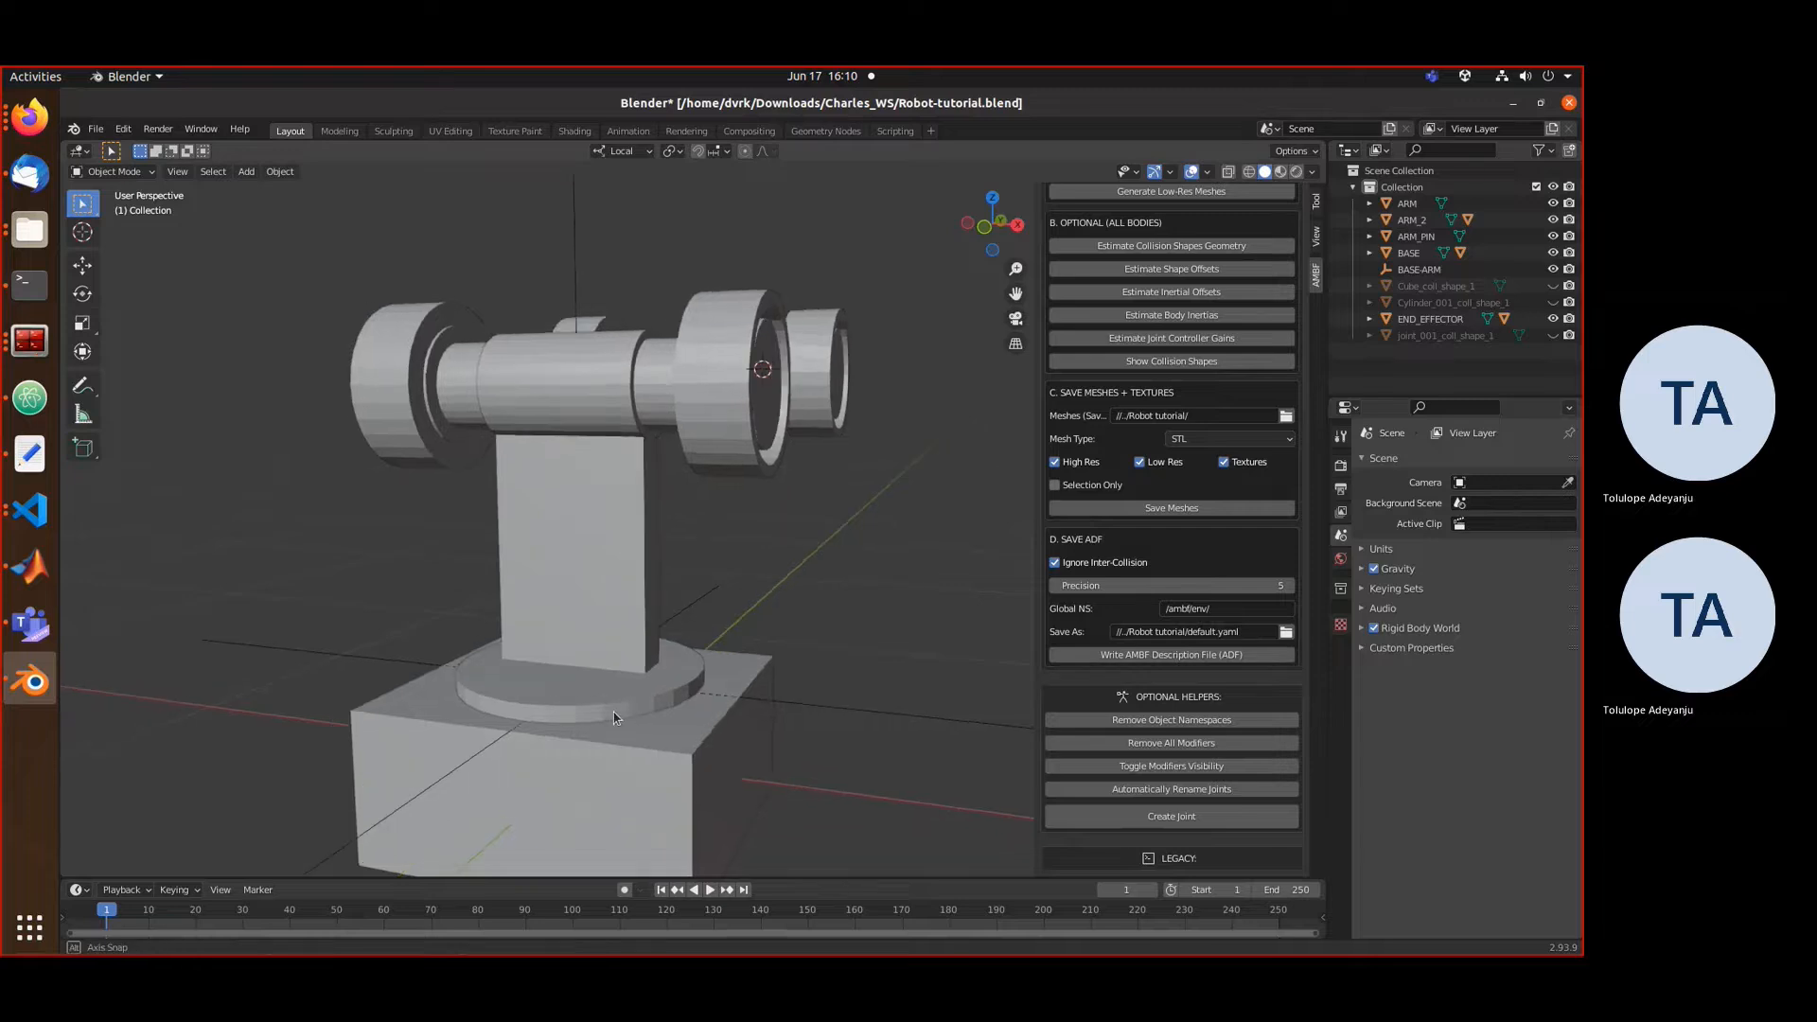
middle_click_drag(766, 486, 694, 622)
left_click(598, 632)
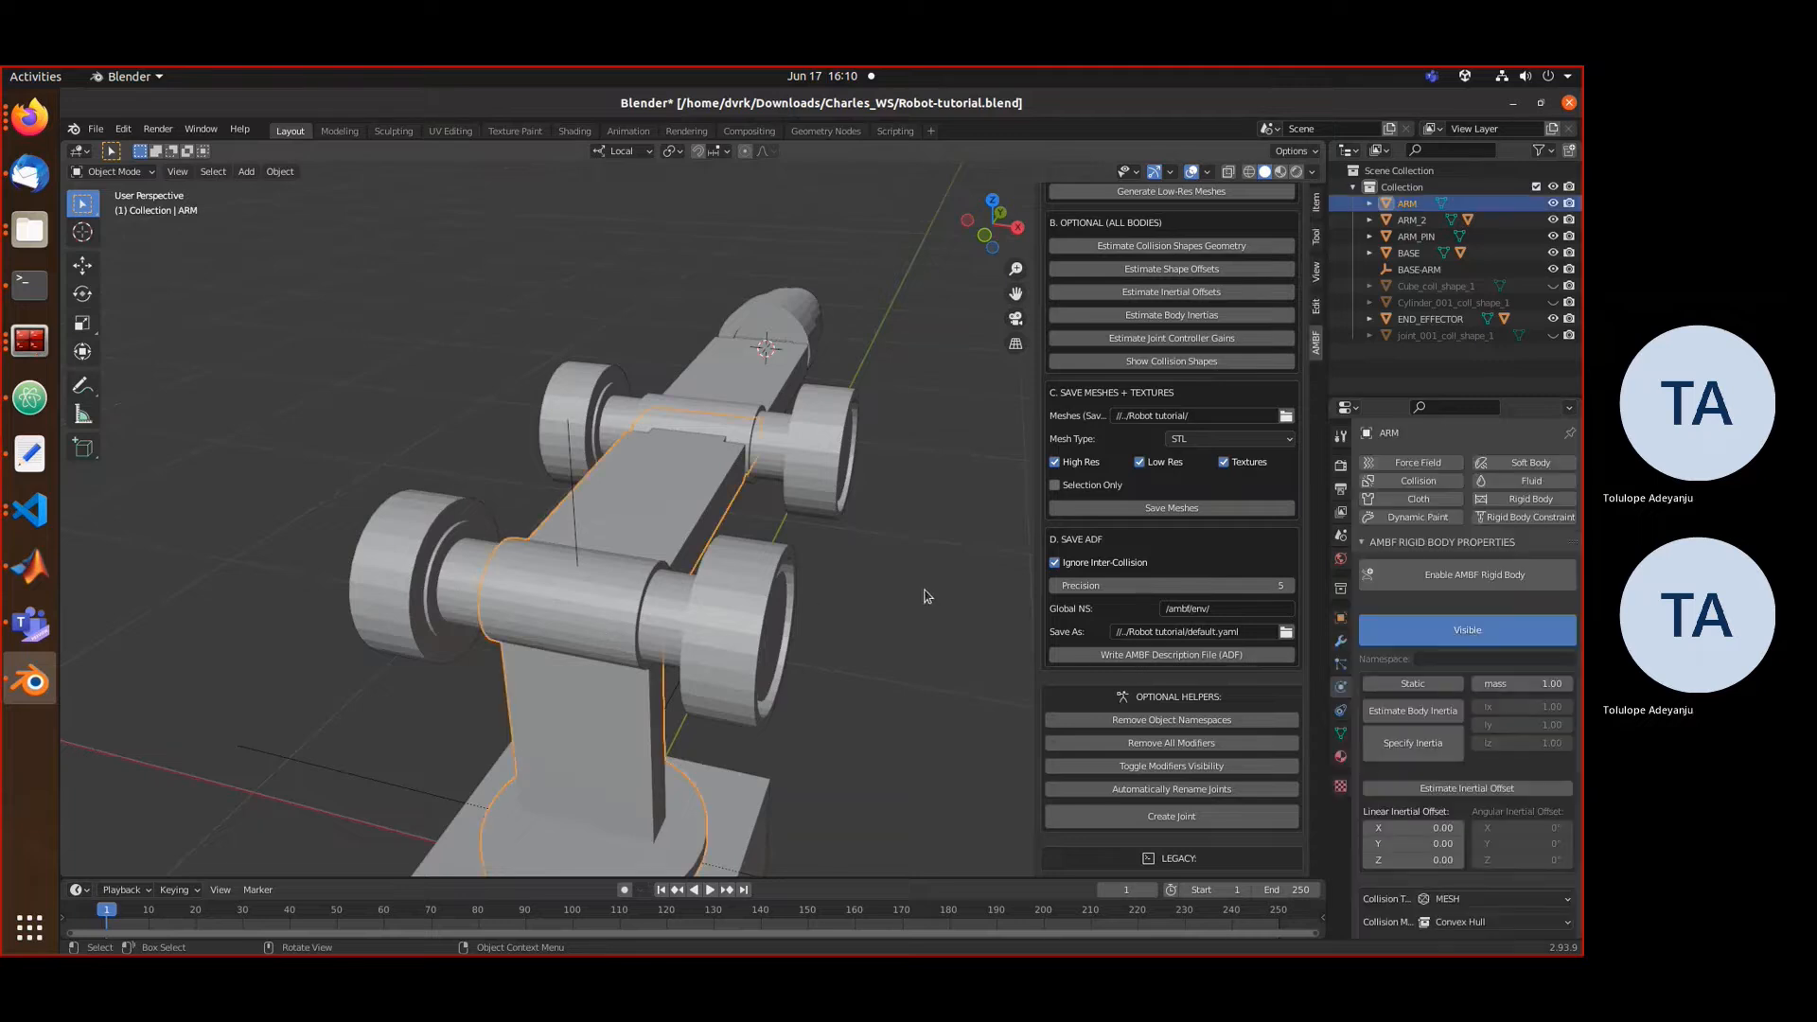
left_click(713, 634)
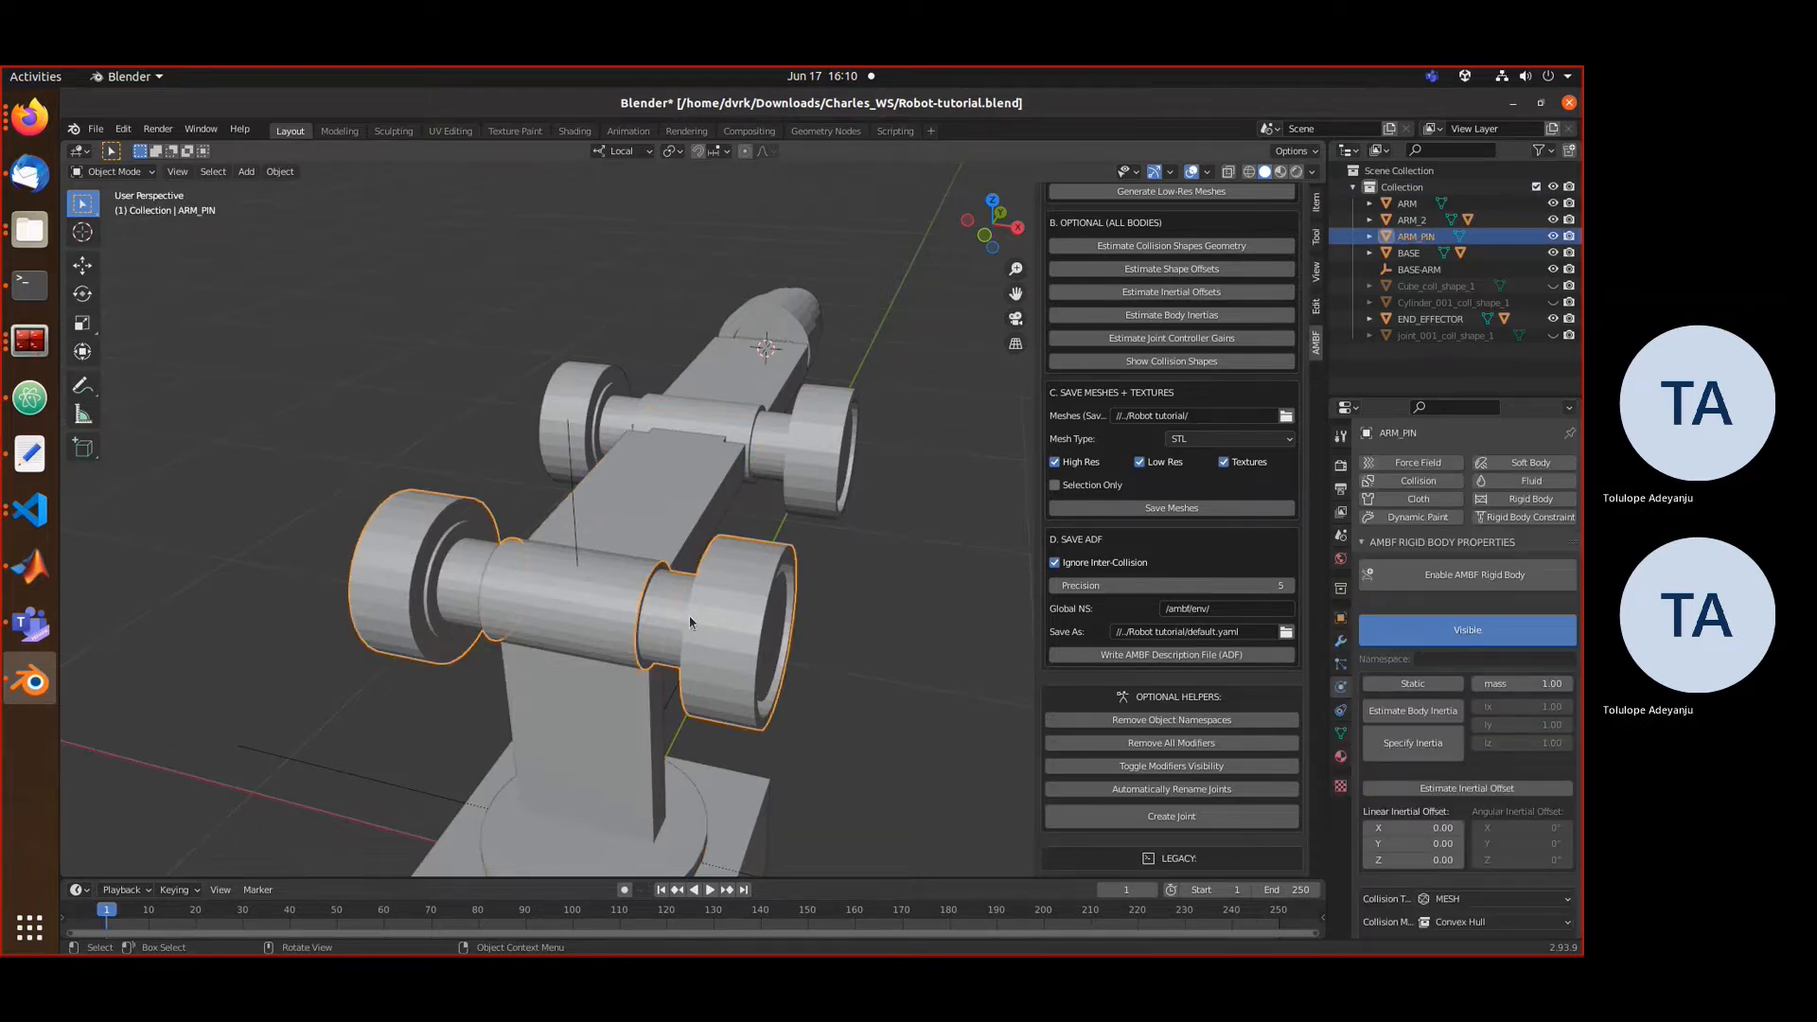
mouse_move(784, 620)
middle_mouse_down()
mouse_move(843, 637)
mouse_move(802, 636)
middle_mouse_up()
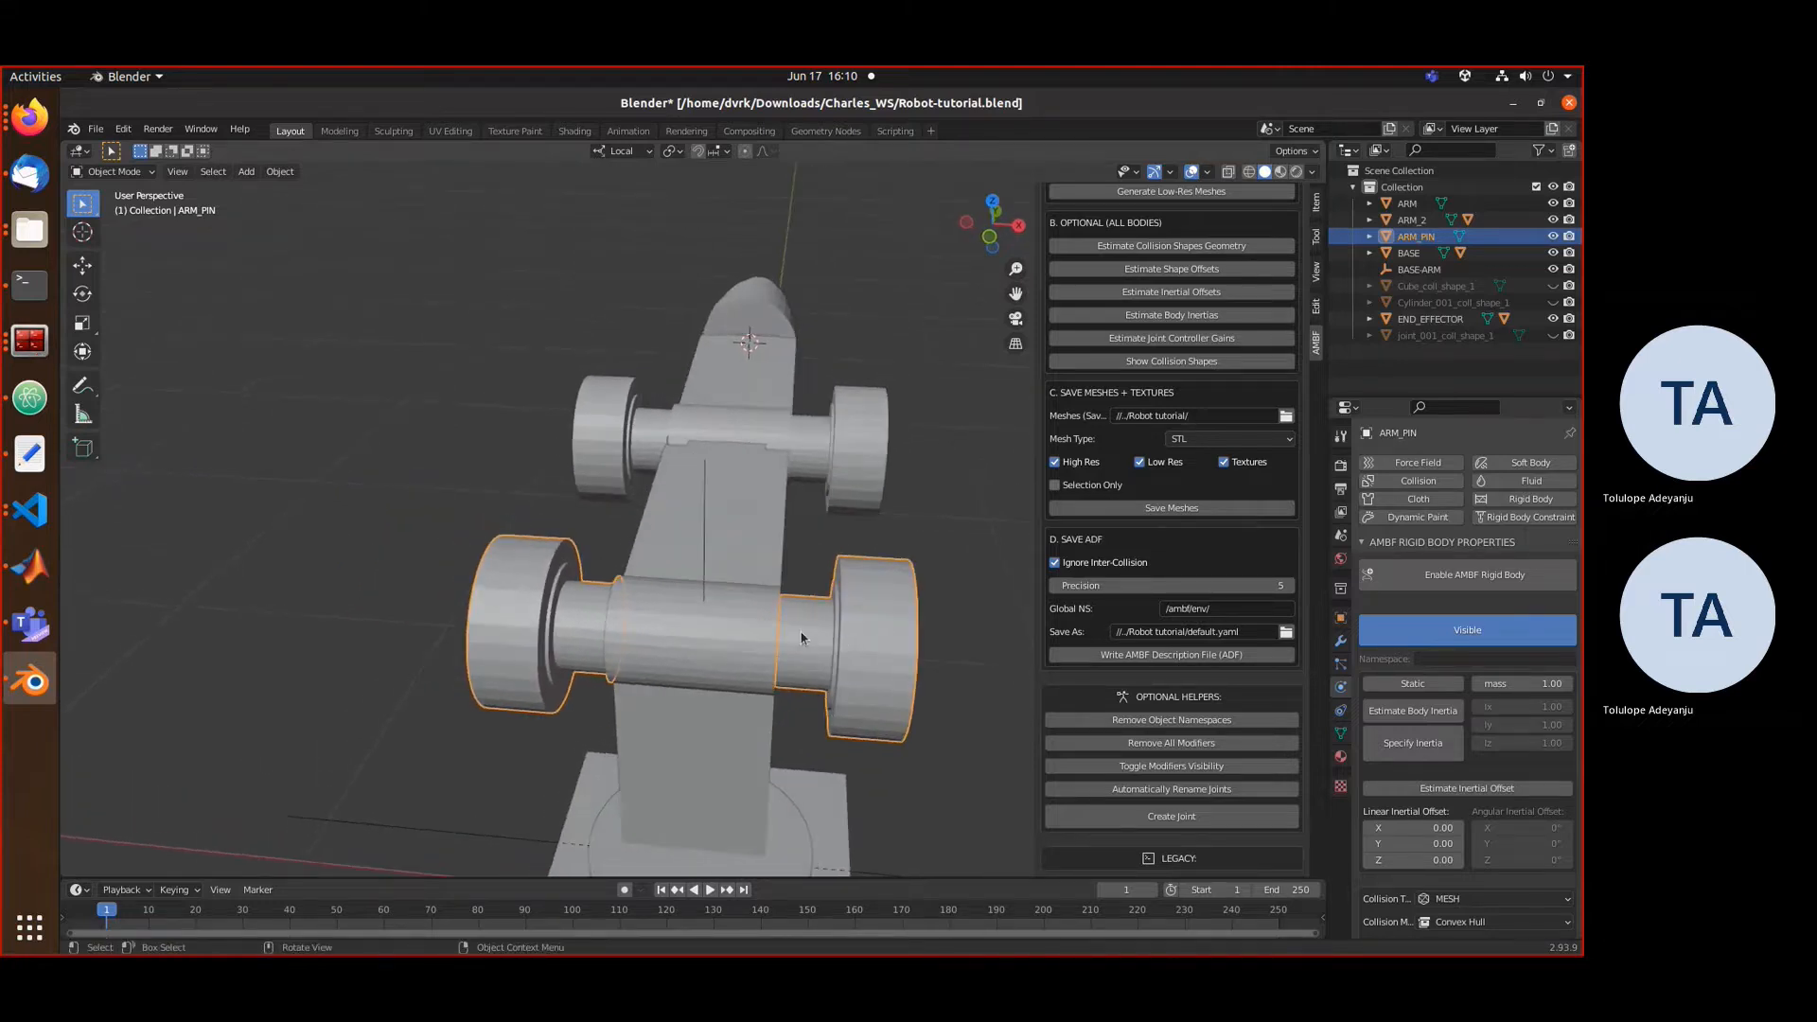
left_click(709, 582, "shift")
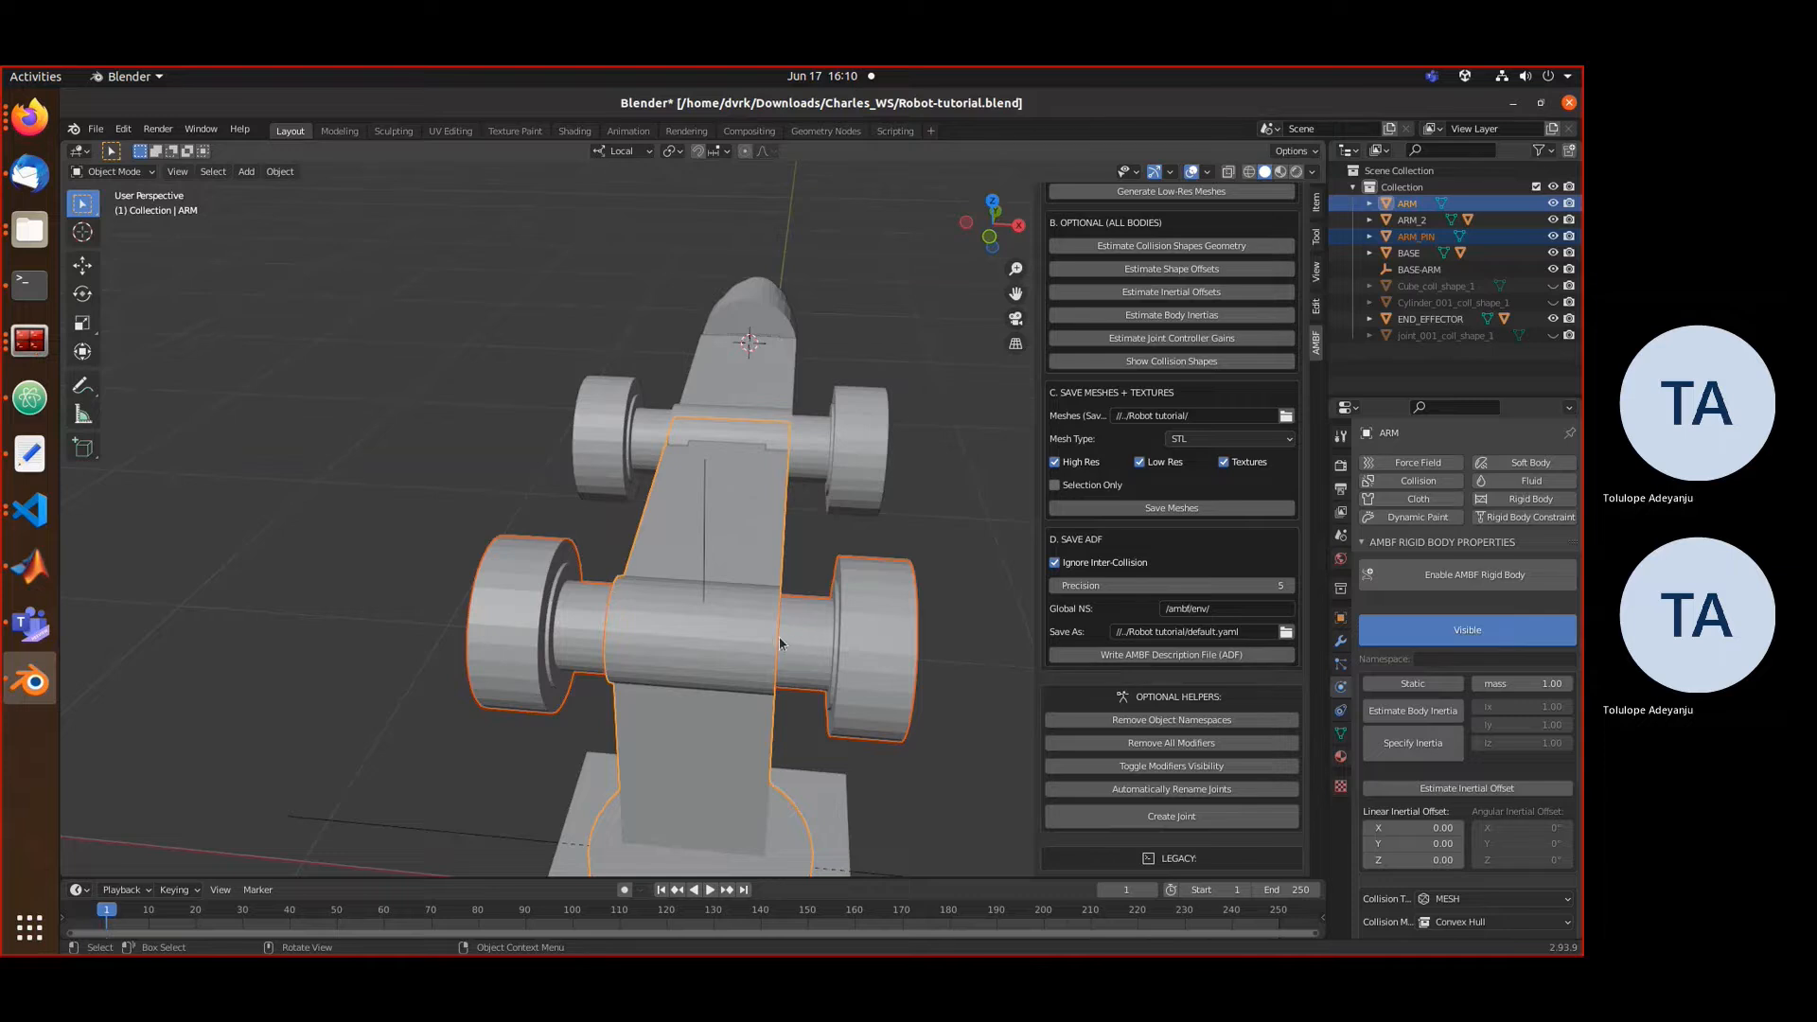
key("Tab")
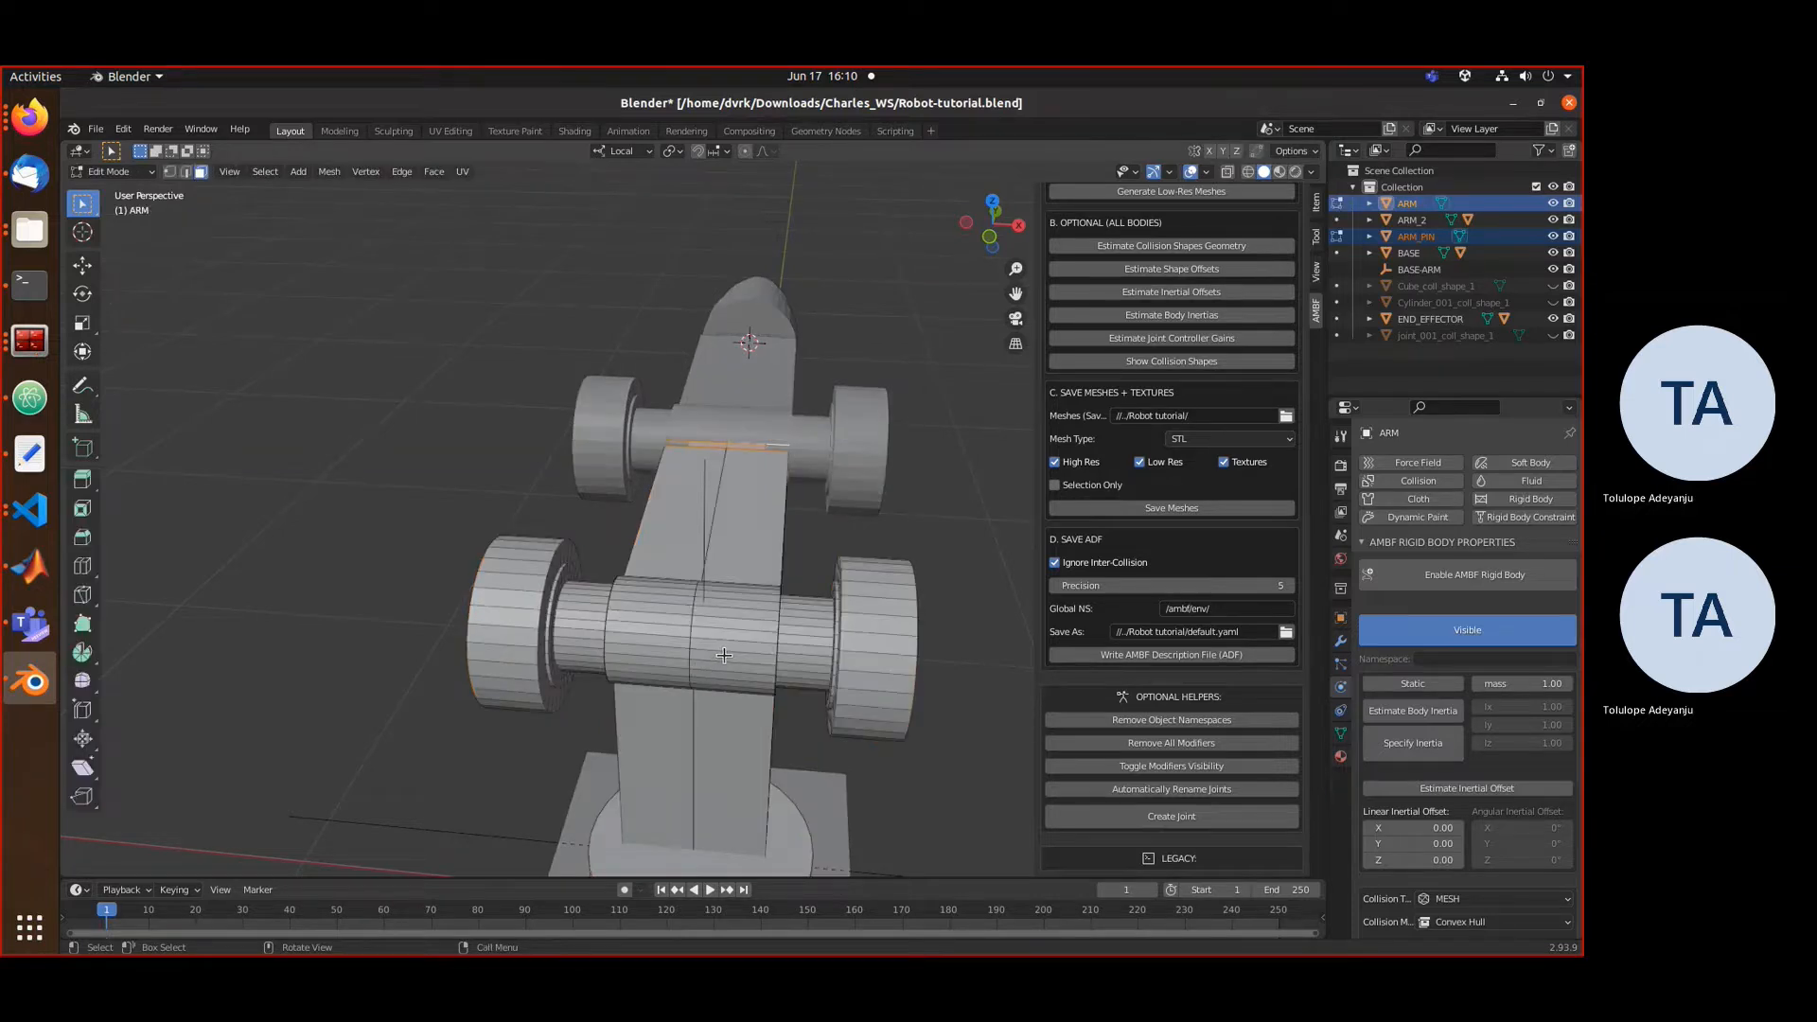
middle_click_drag(724, 655, 741, 662)
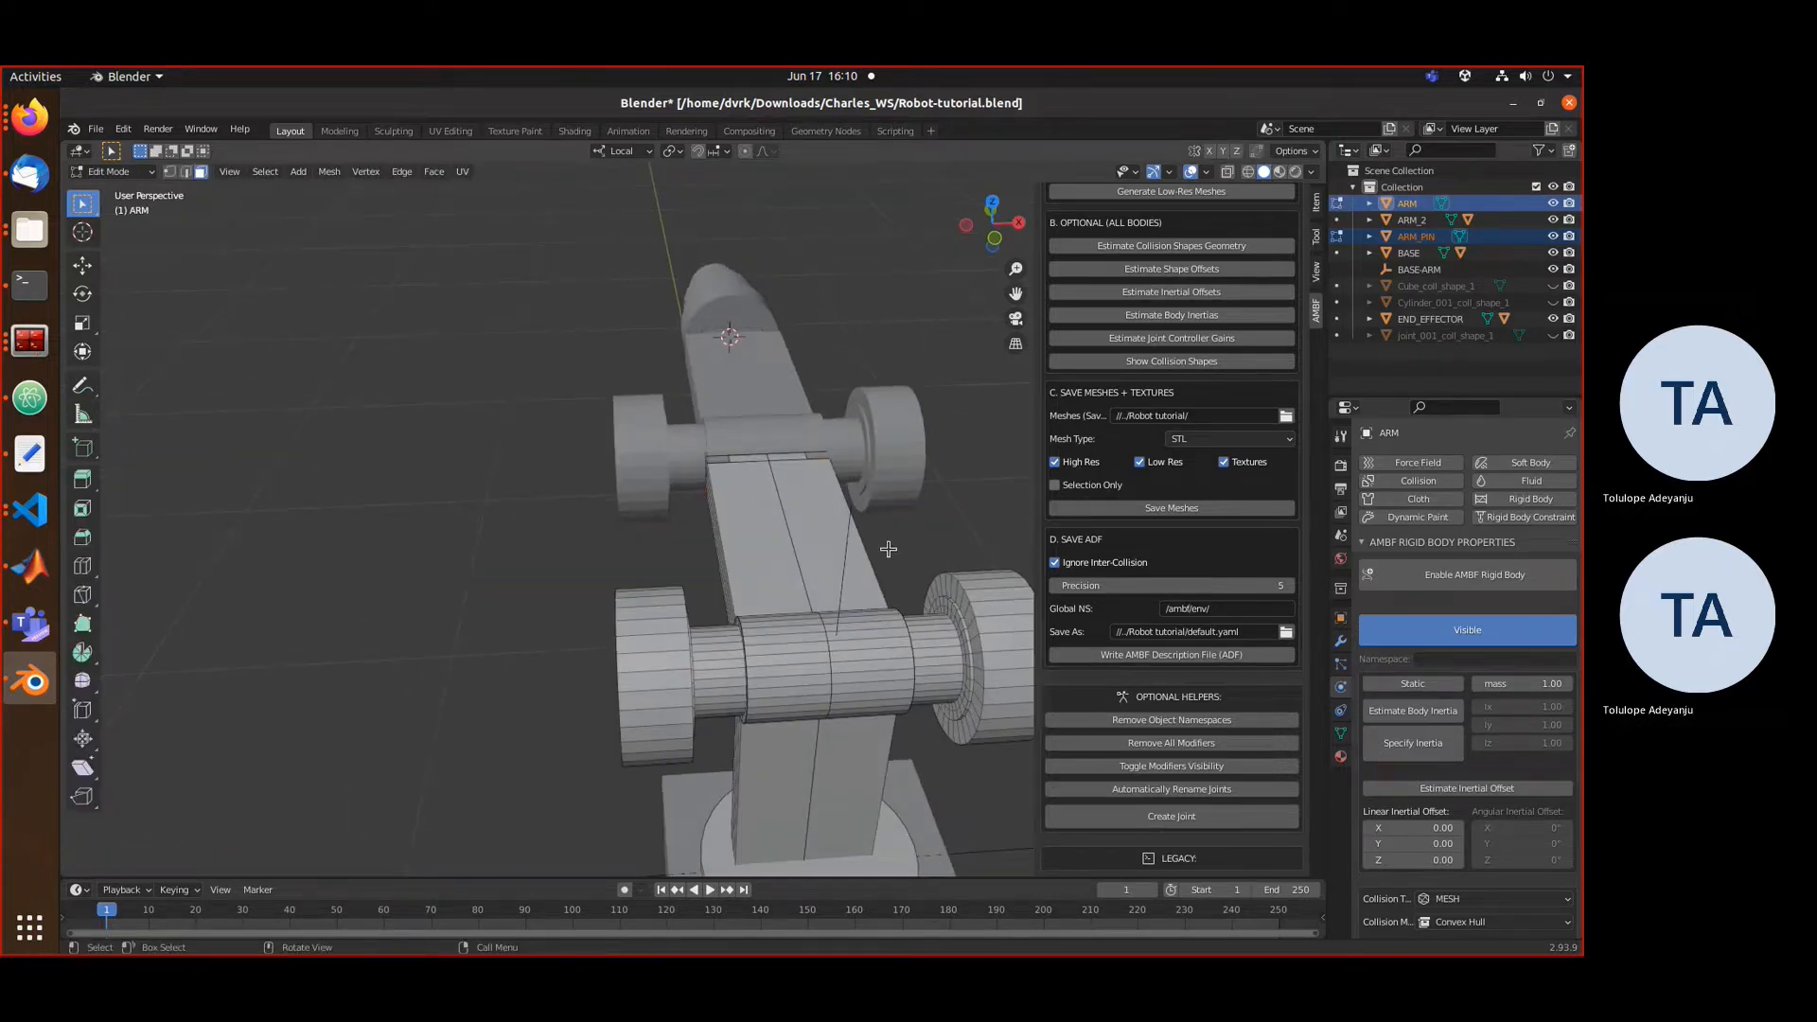
middle_click_drag(843, 596, 790, 654)
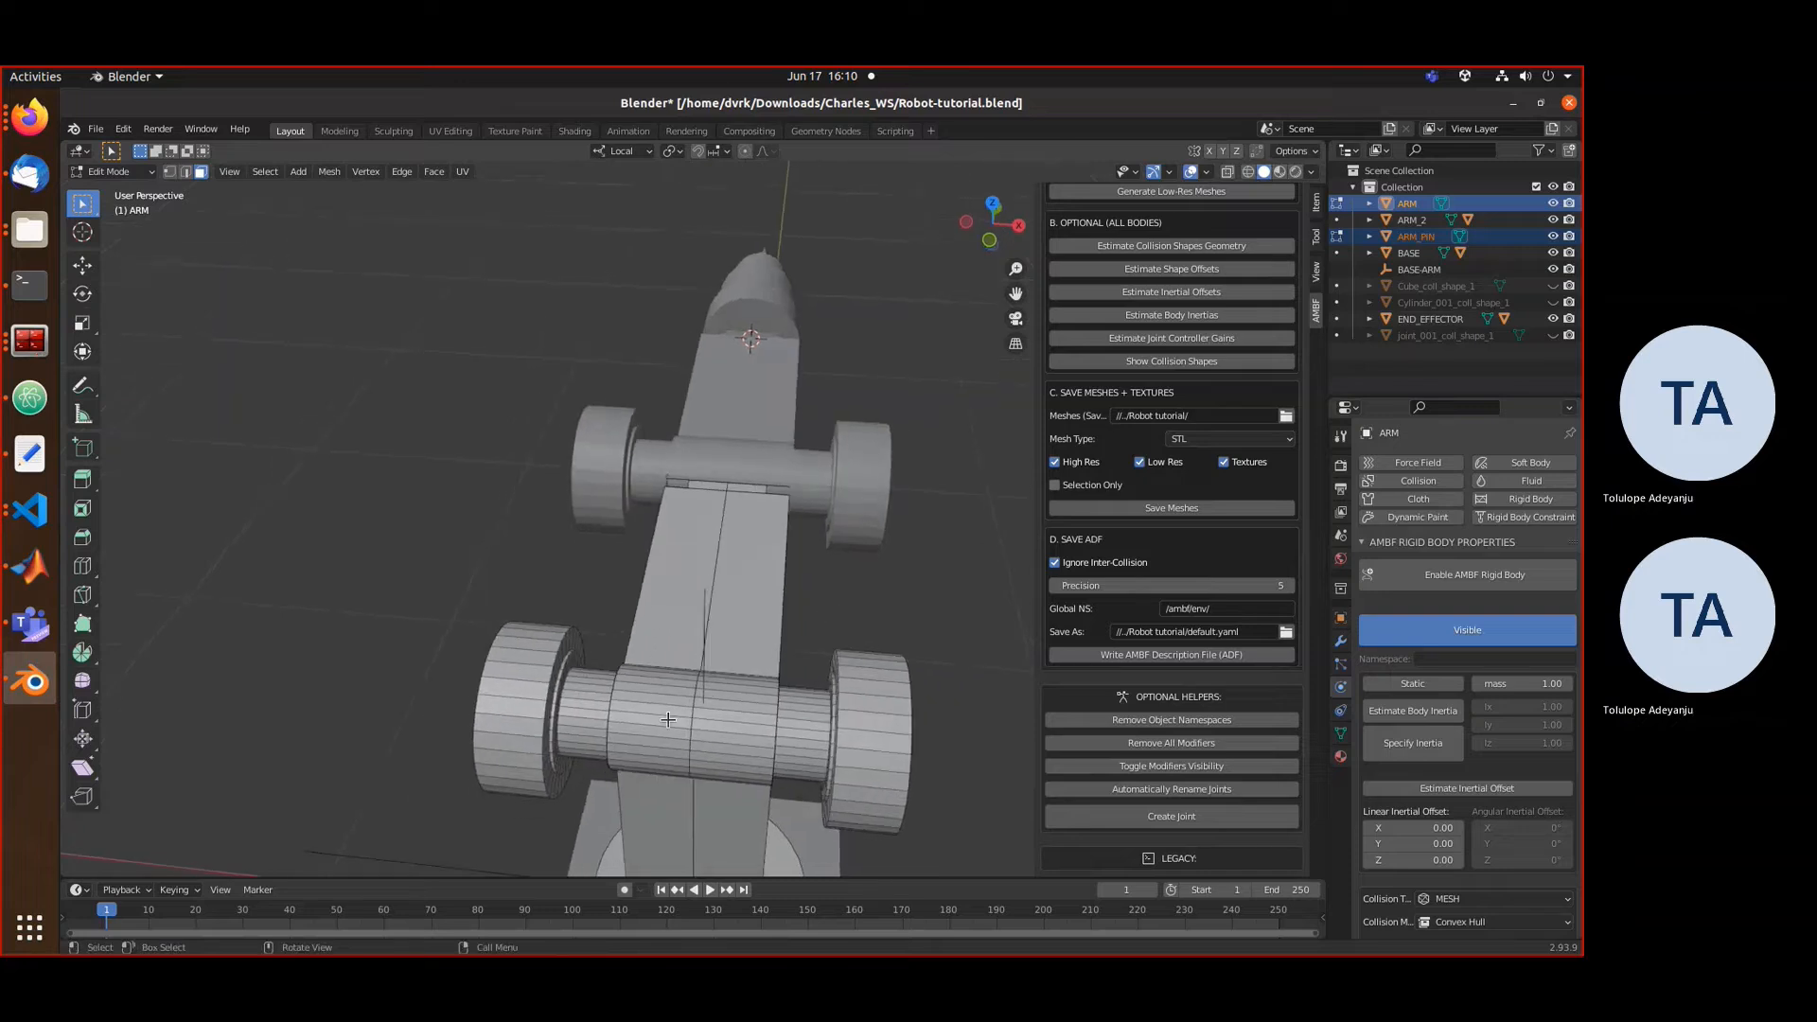
- Select the linked geometry of the pin and the arm's lower hub section, and snap the 3D cursor to the selection
key("l")
key("l")
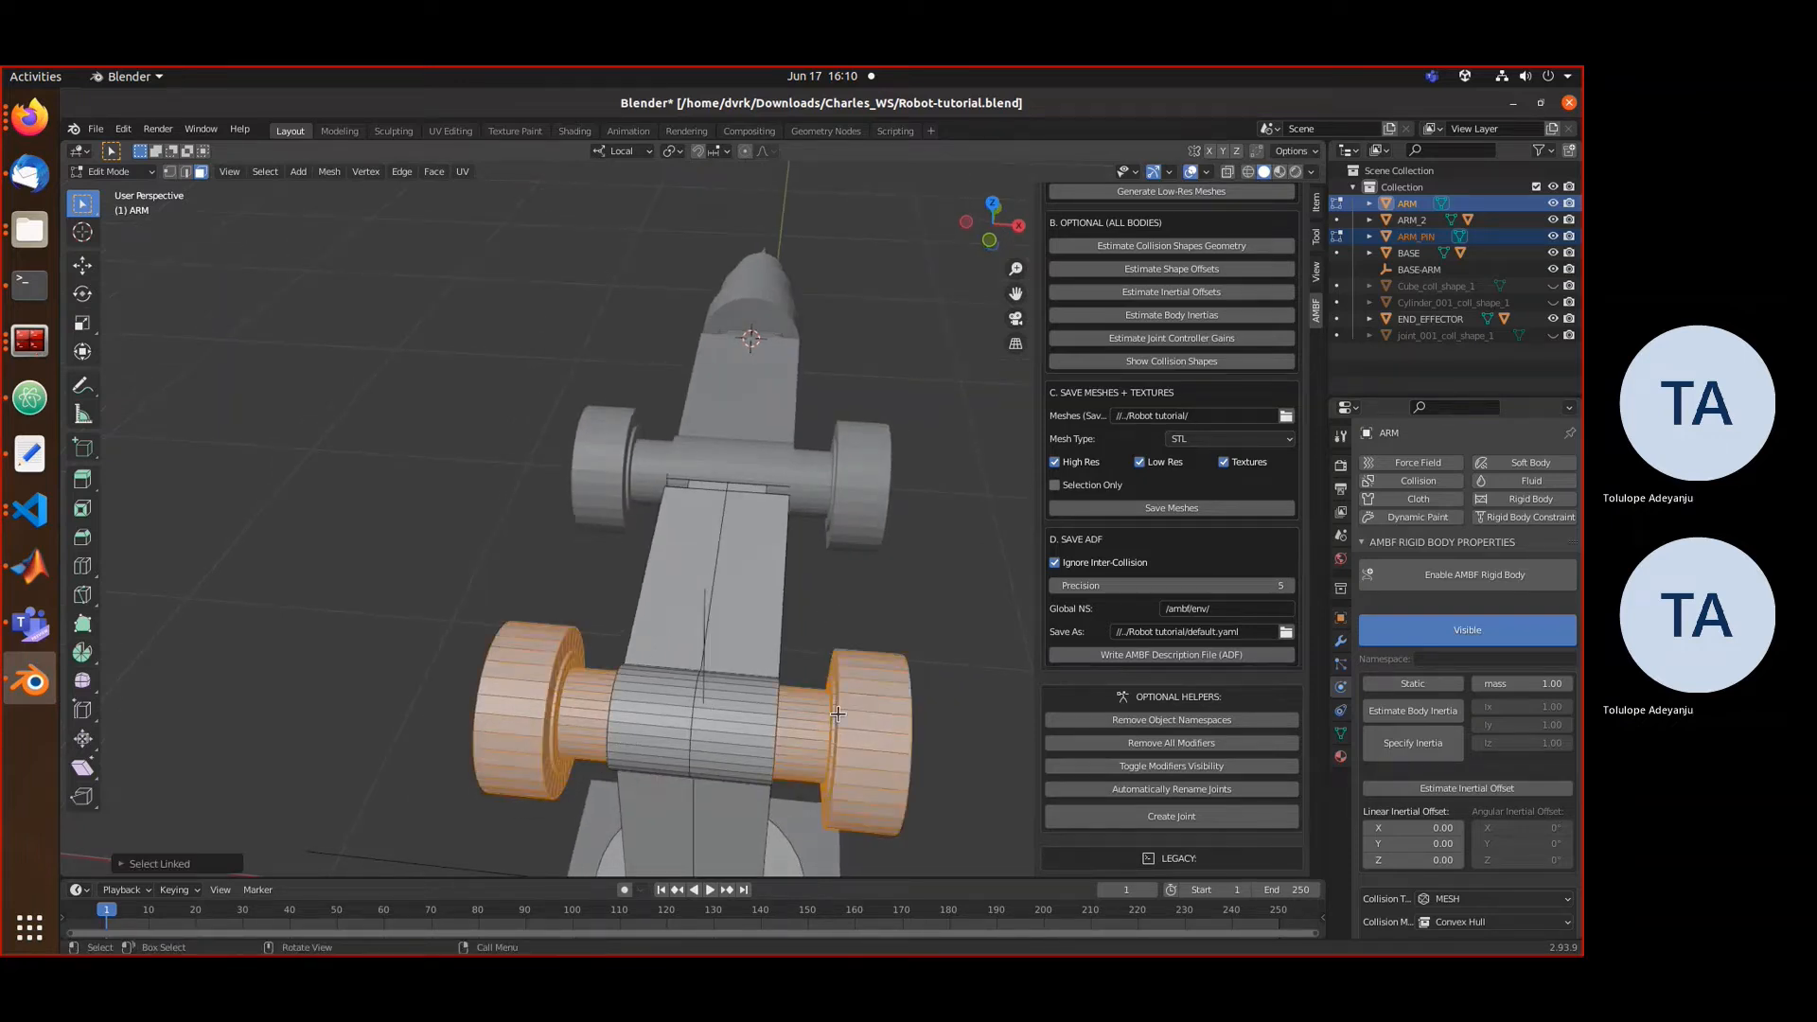
key("l")
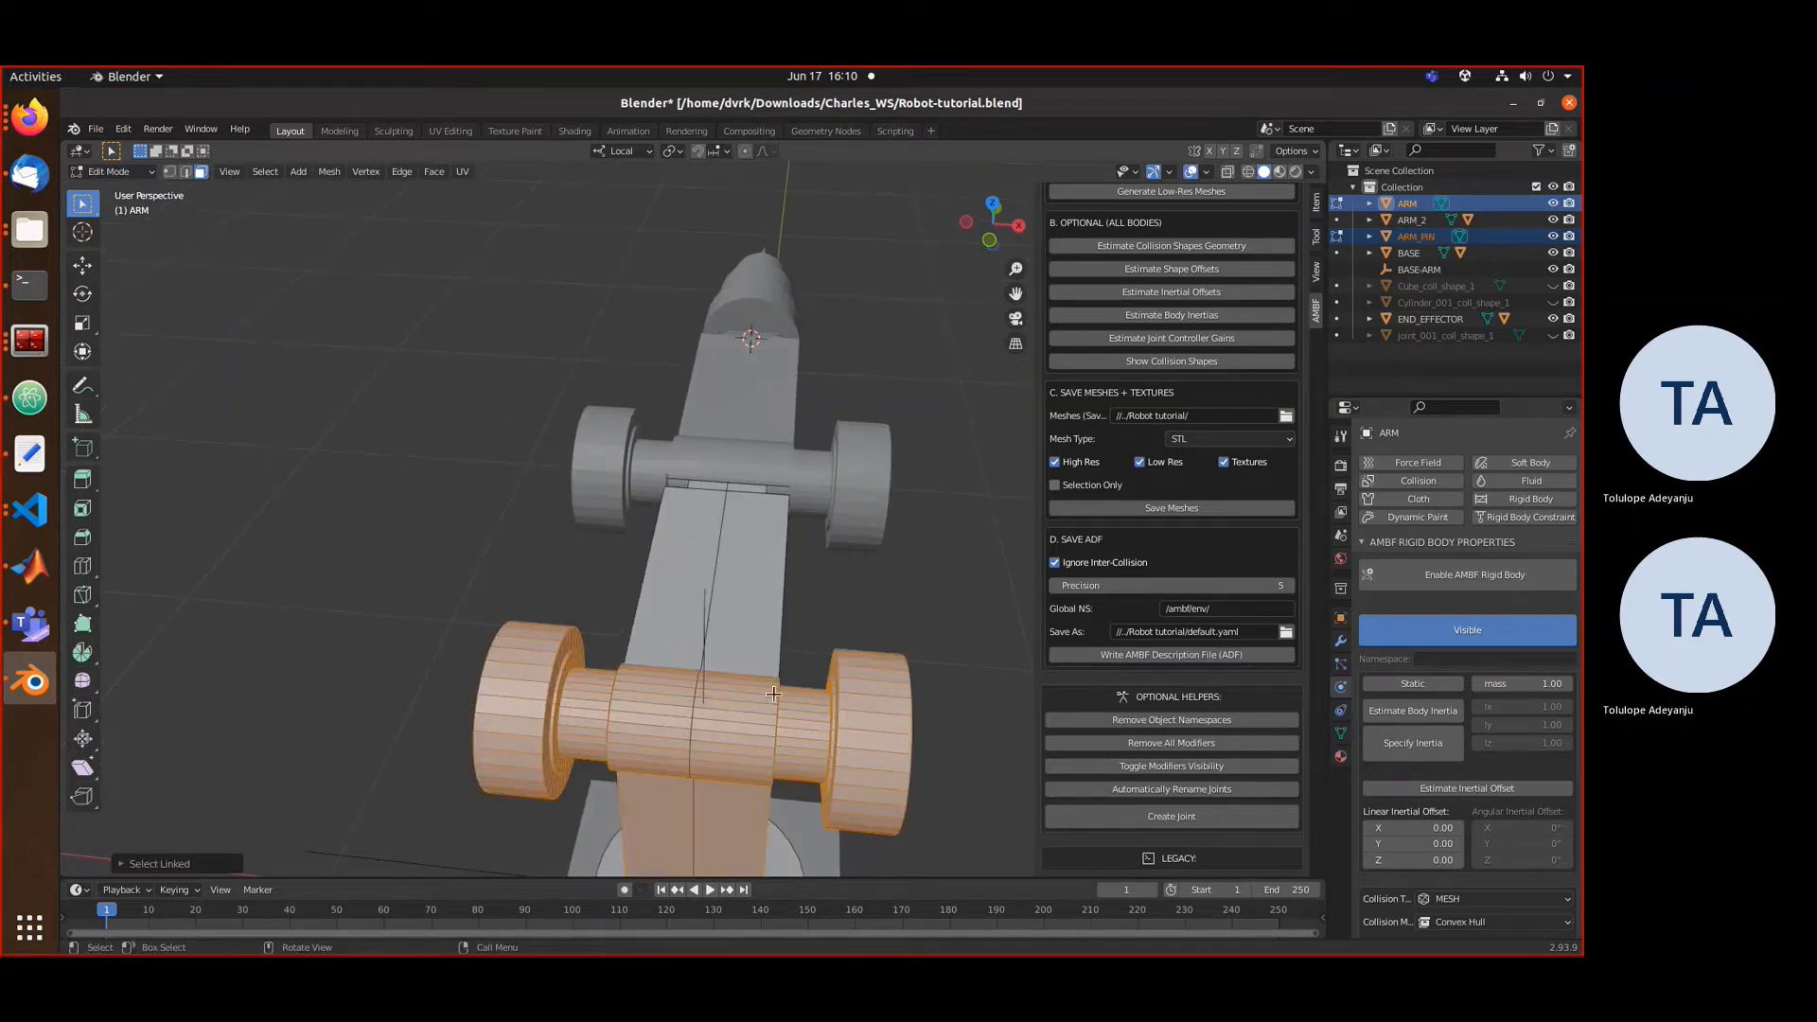
middle_click_drag(773, 694, 766, 680)
key("shift+s")
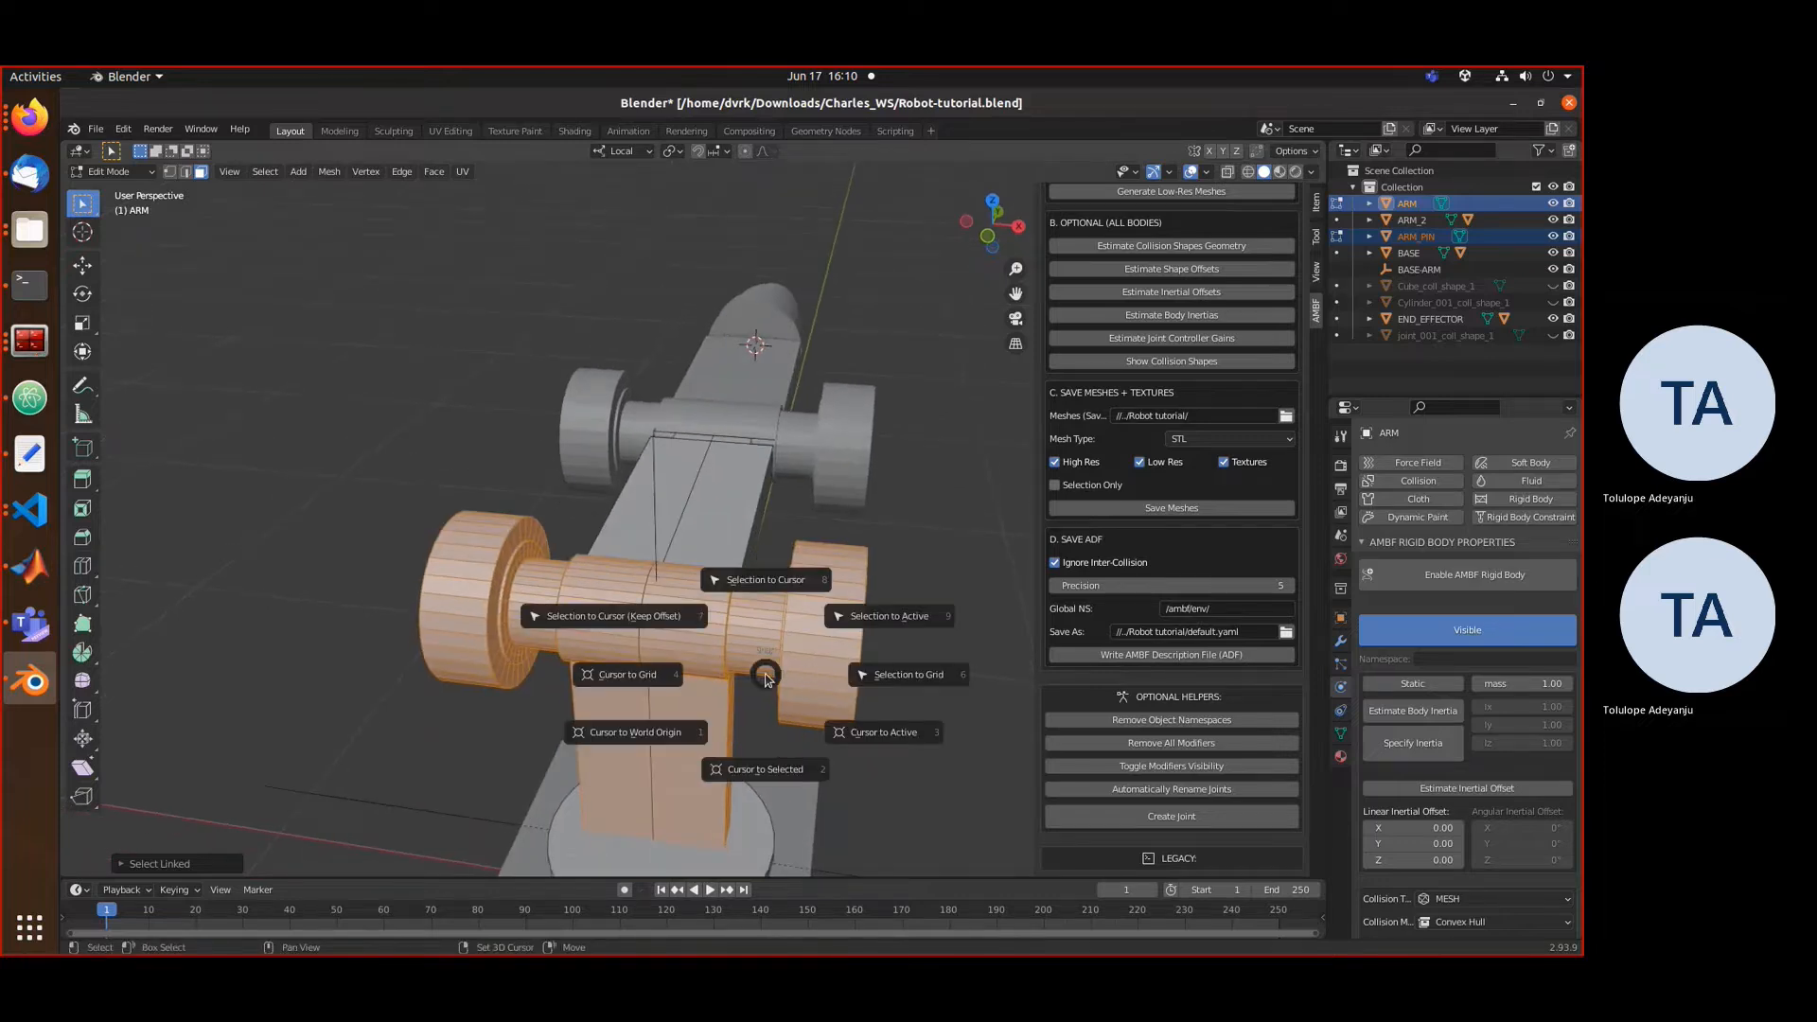
left_click(756, 768)
middle_click_drag(750, 685, 645, 608)
middle_click_drag(407, 488, 634, 536)
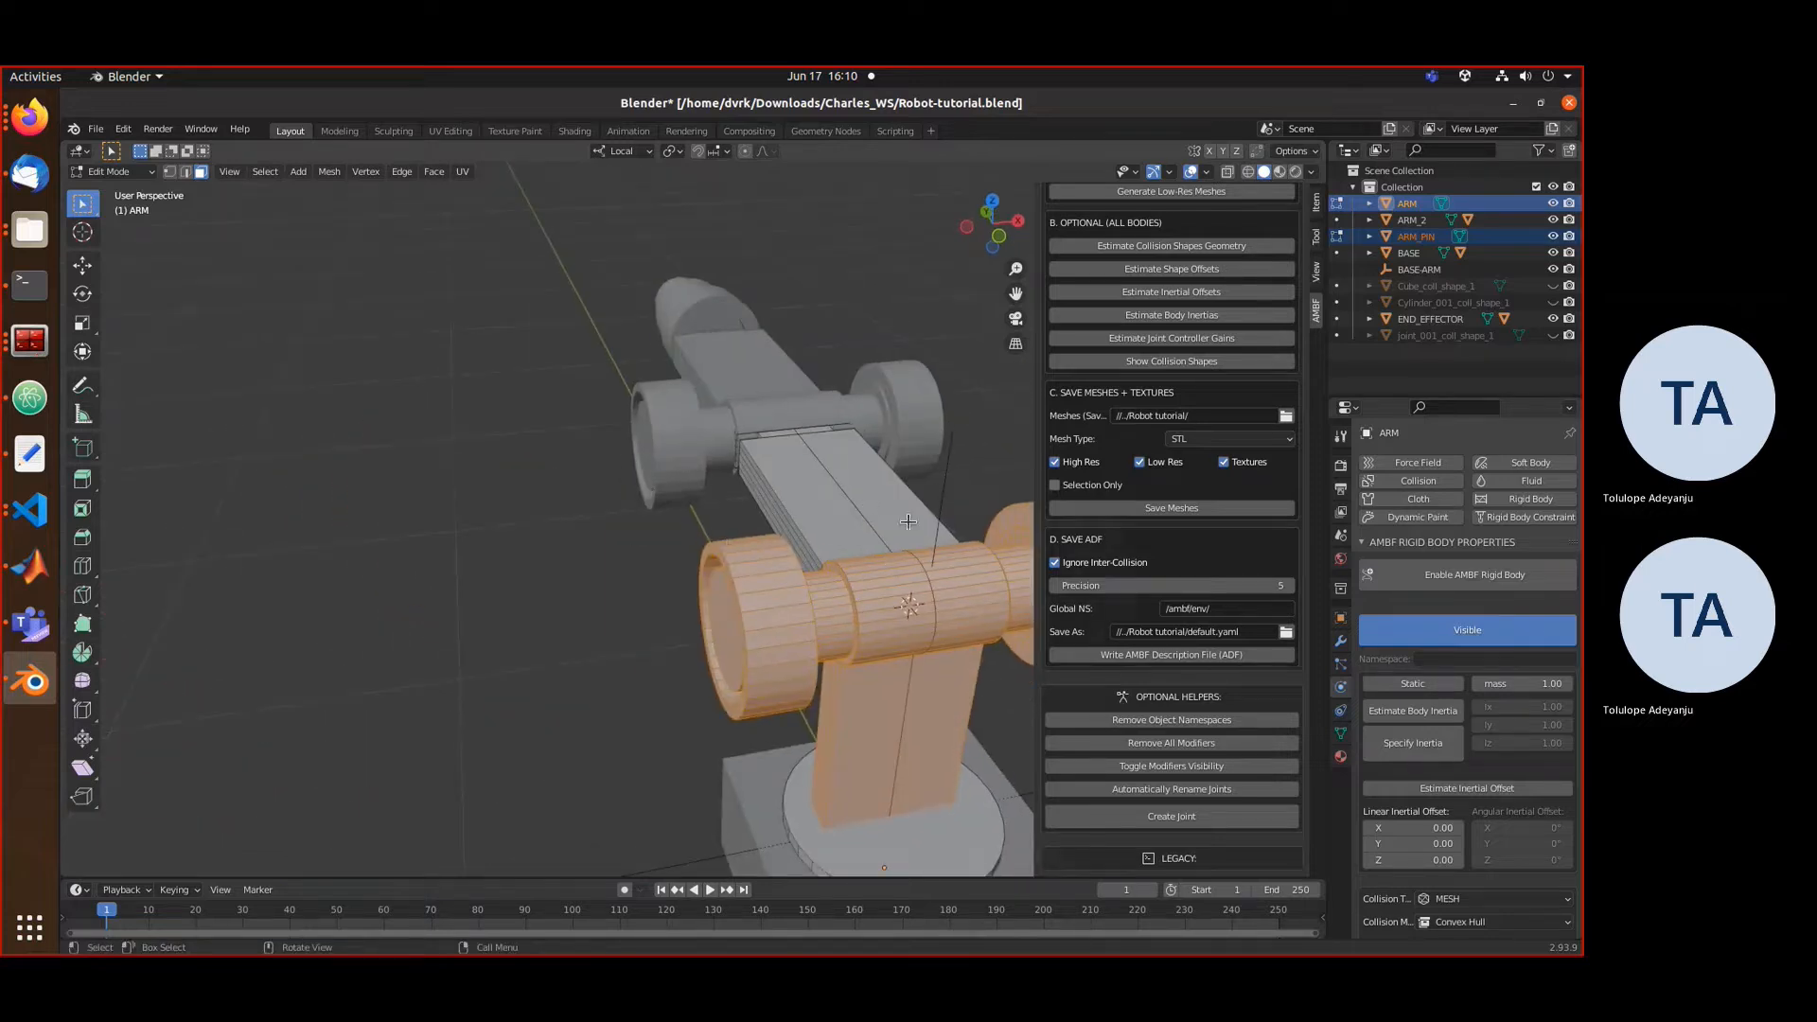
middle_click_drag(908, 521, 892, 528)
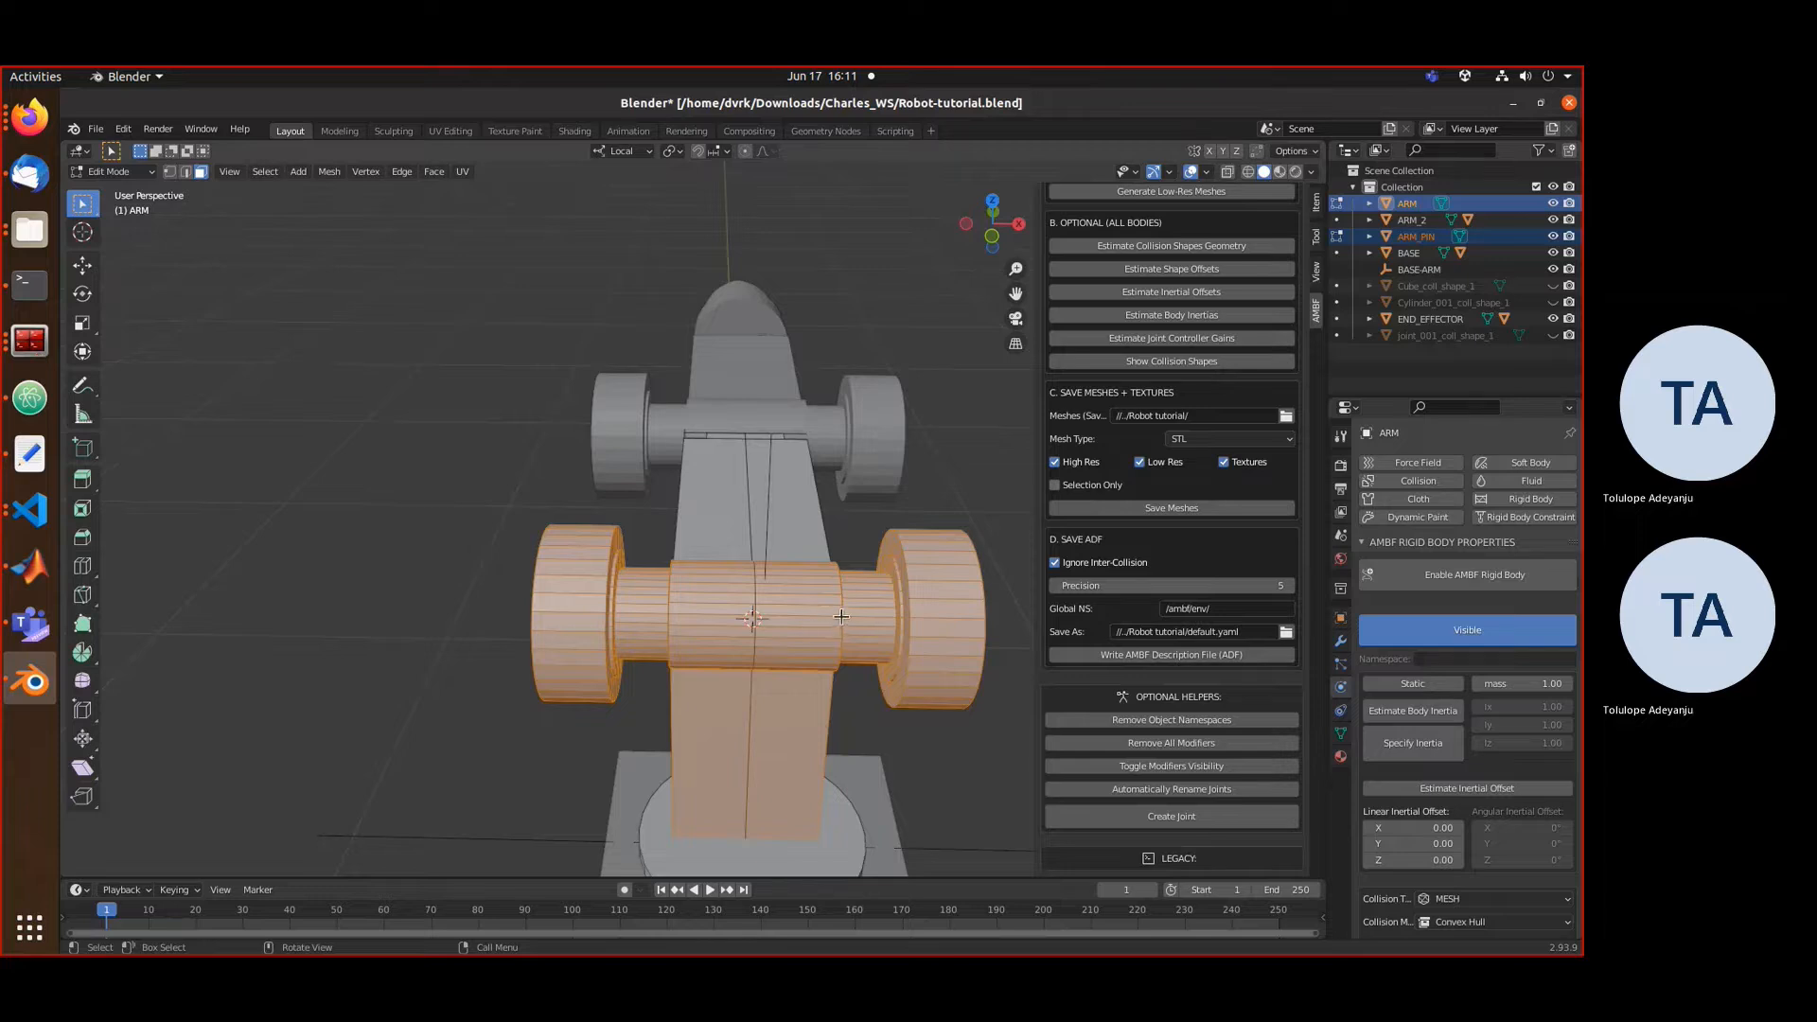
- Return to Object Mode, deselect the bodies and create an AMBF joint at the 3D cursor in the pin's centre
key("Tab")
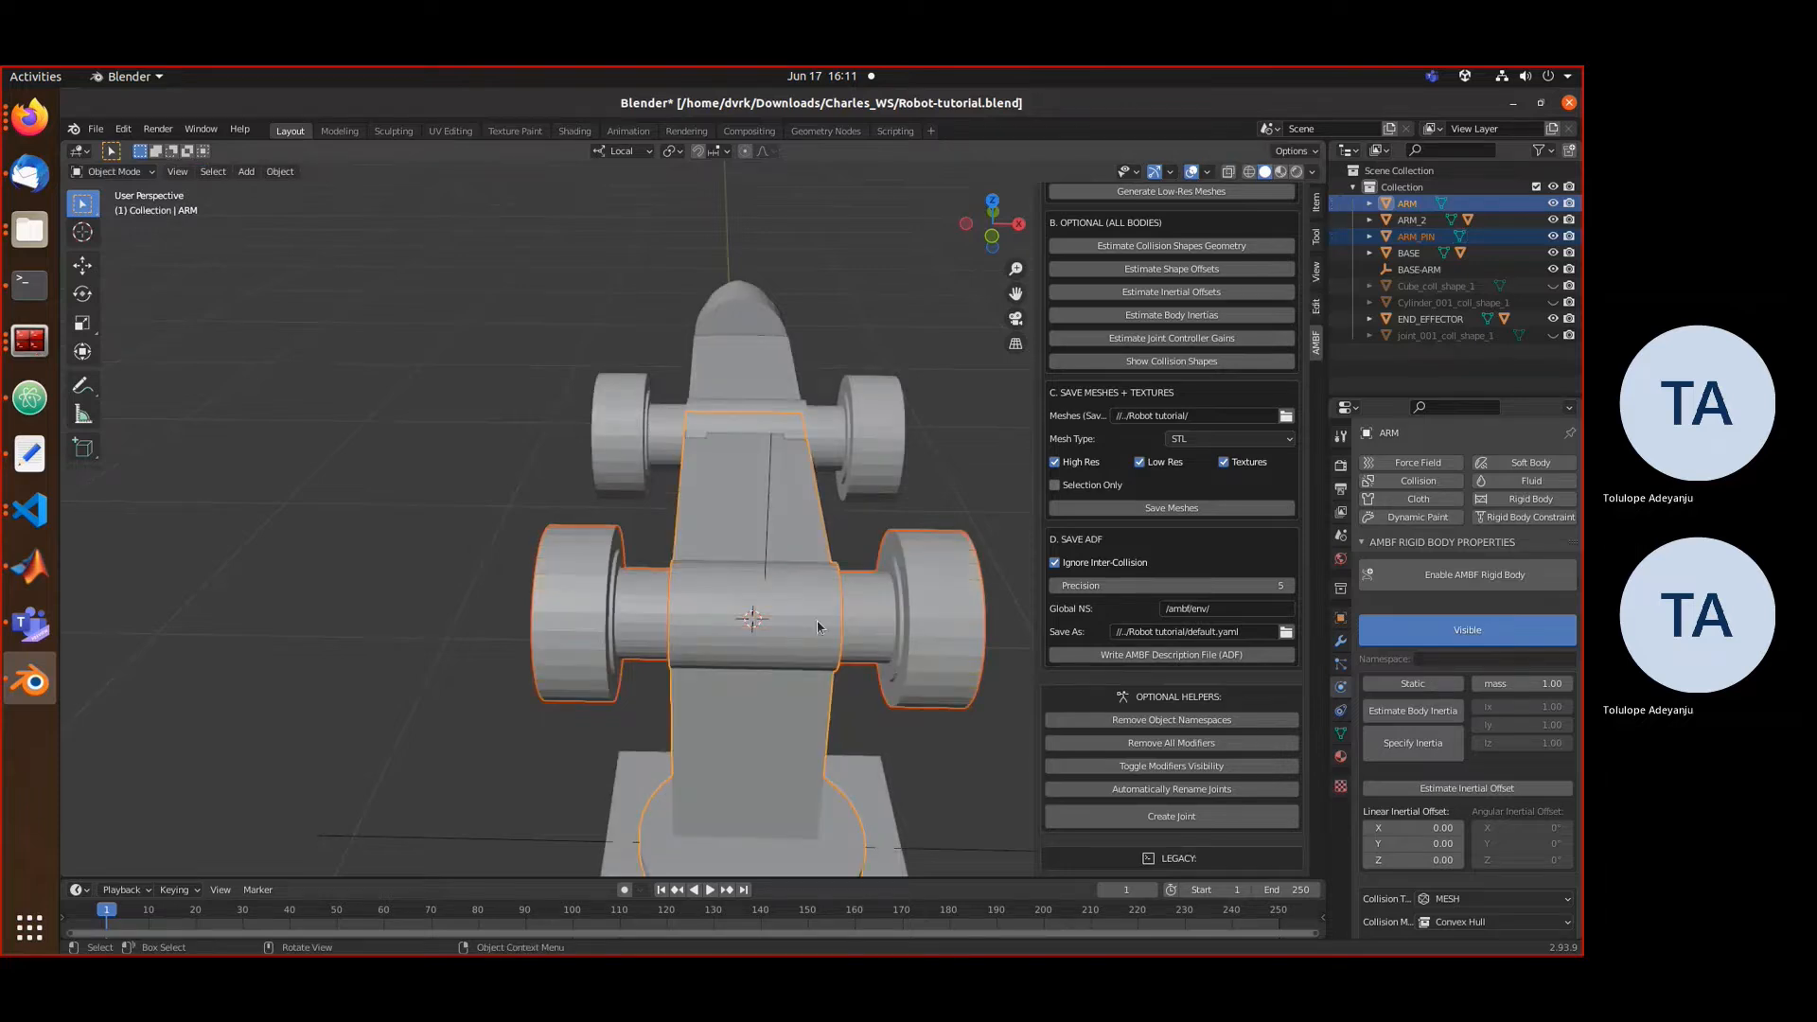
left_click(981, 557)
left_click(998, 648)
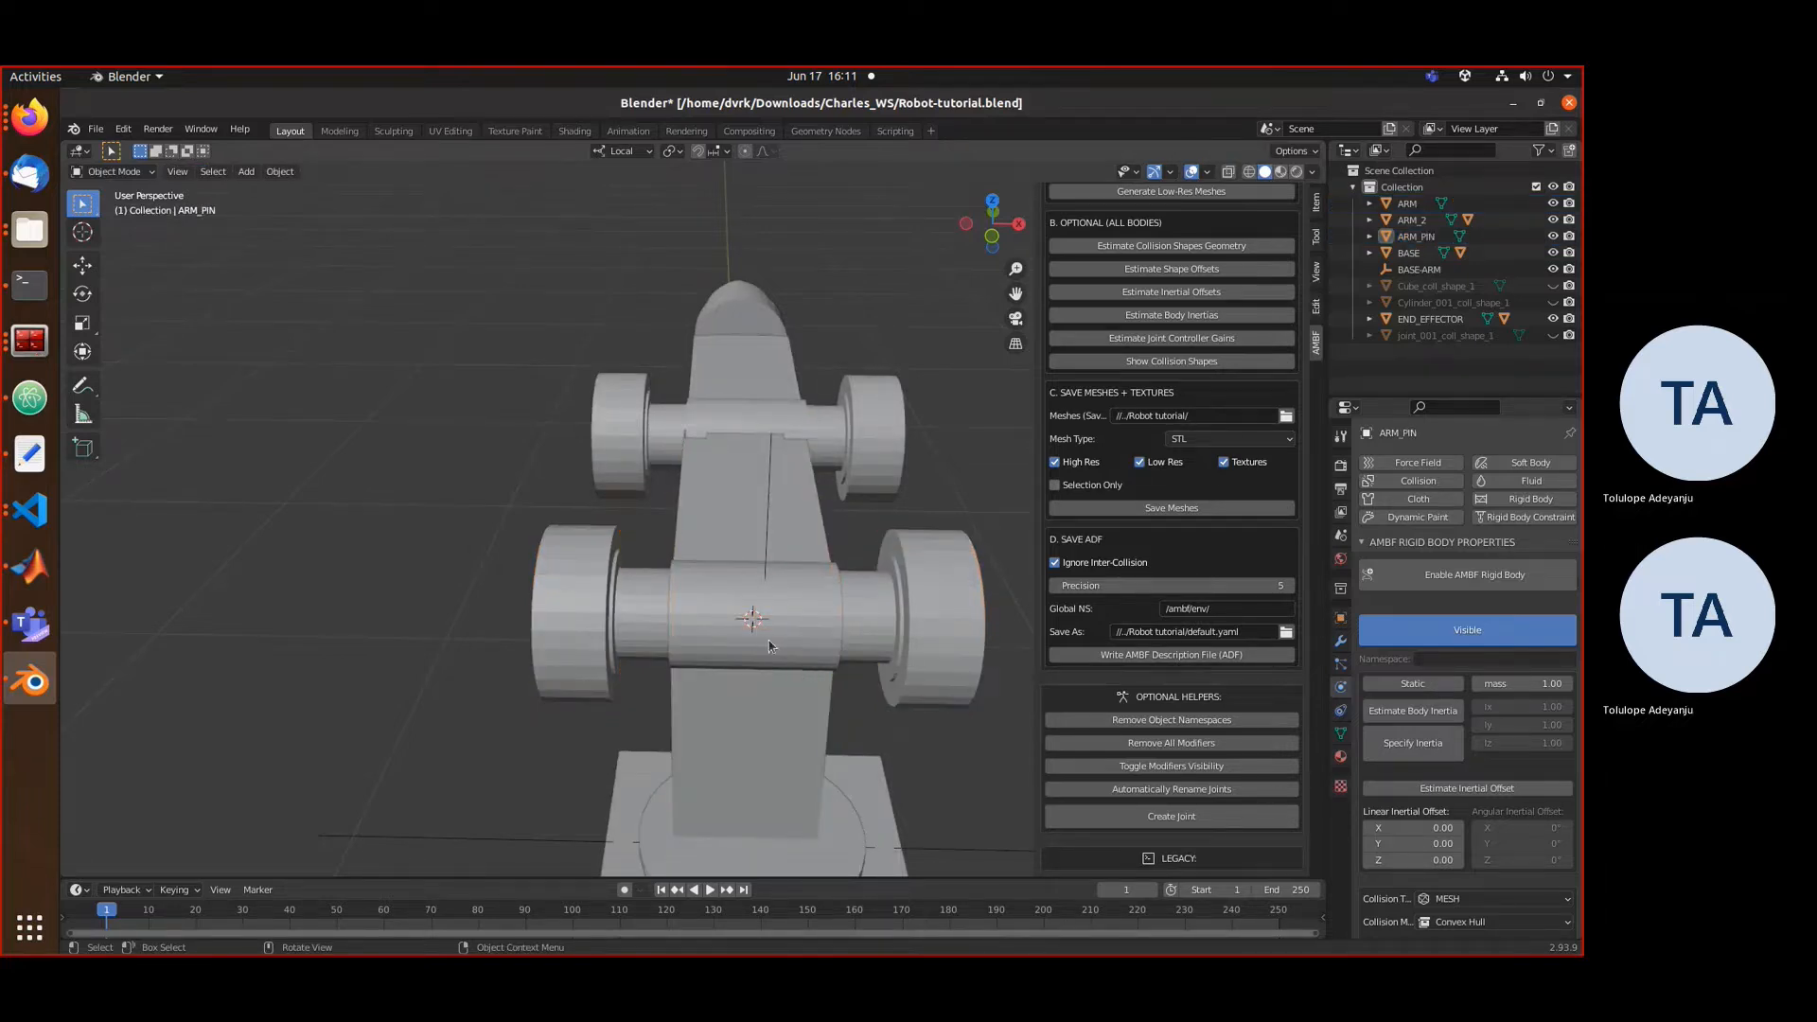
left_click(1174, 819)
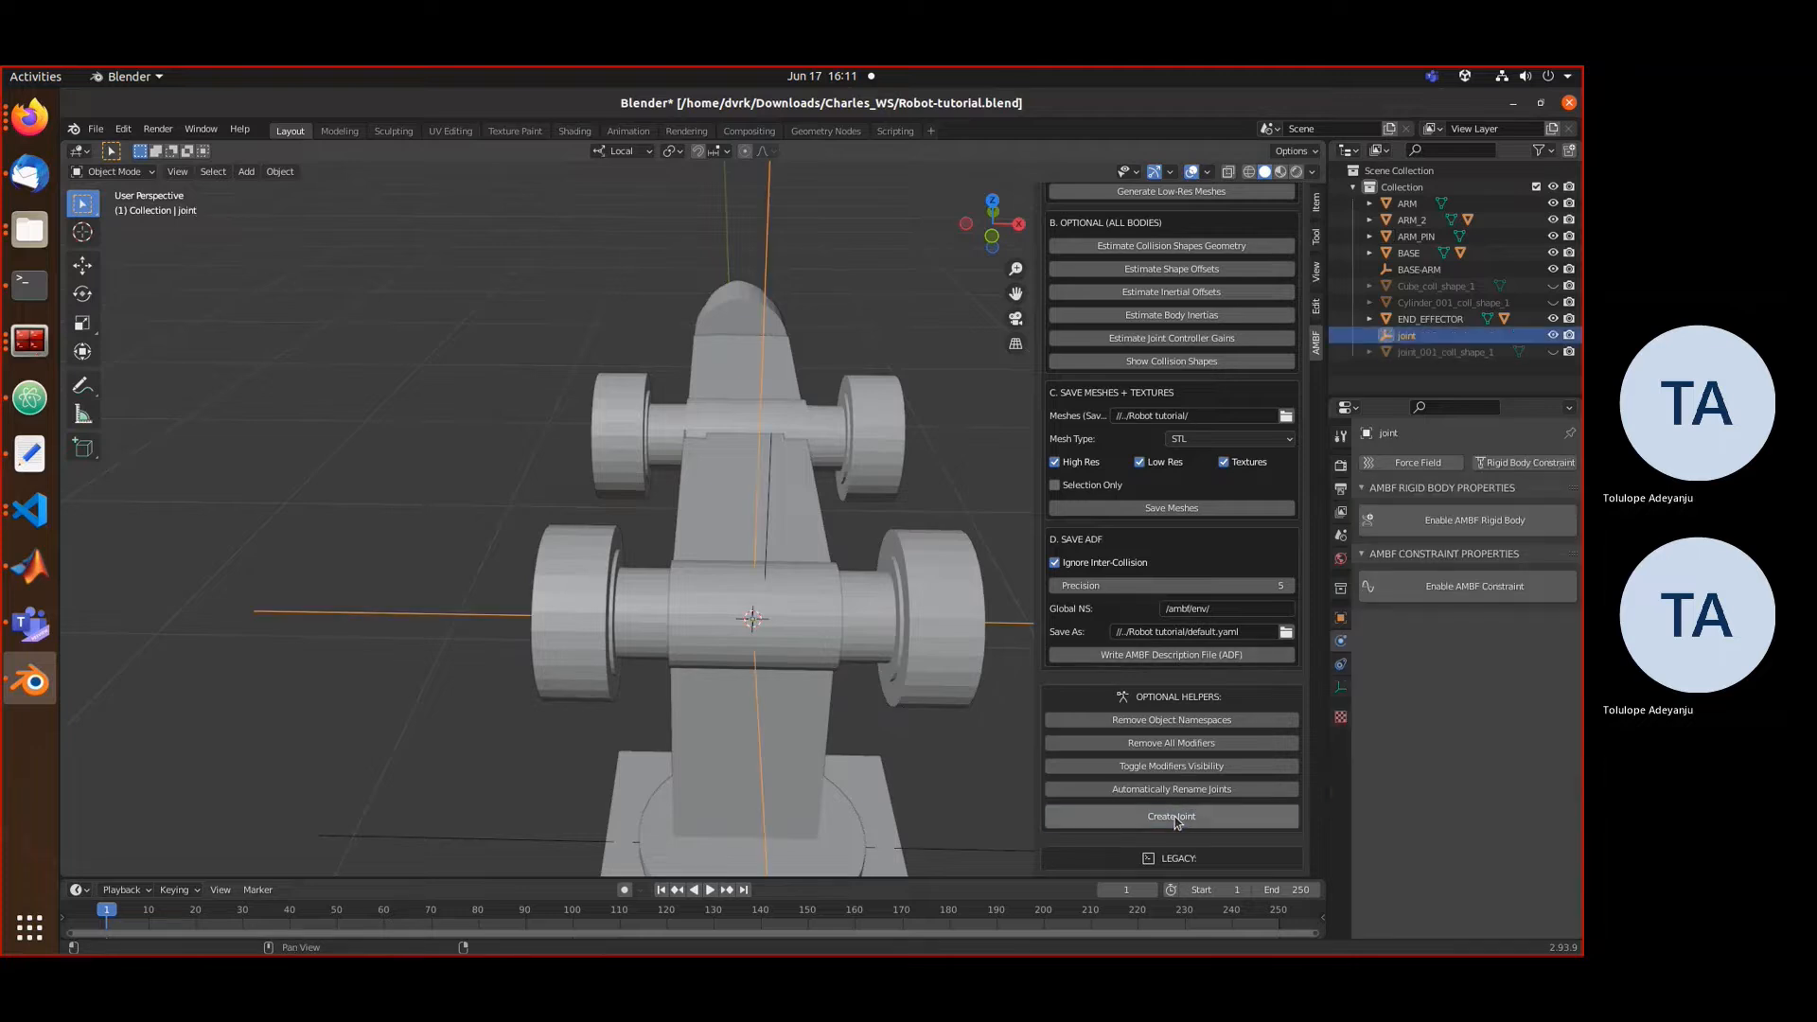
- Add a rigid body constraint to the new joint with ARM as first object and ARM_PIN as second
left_click(1525, 462)
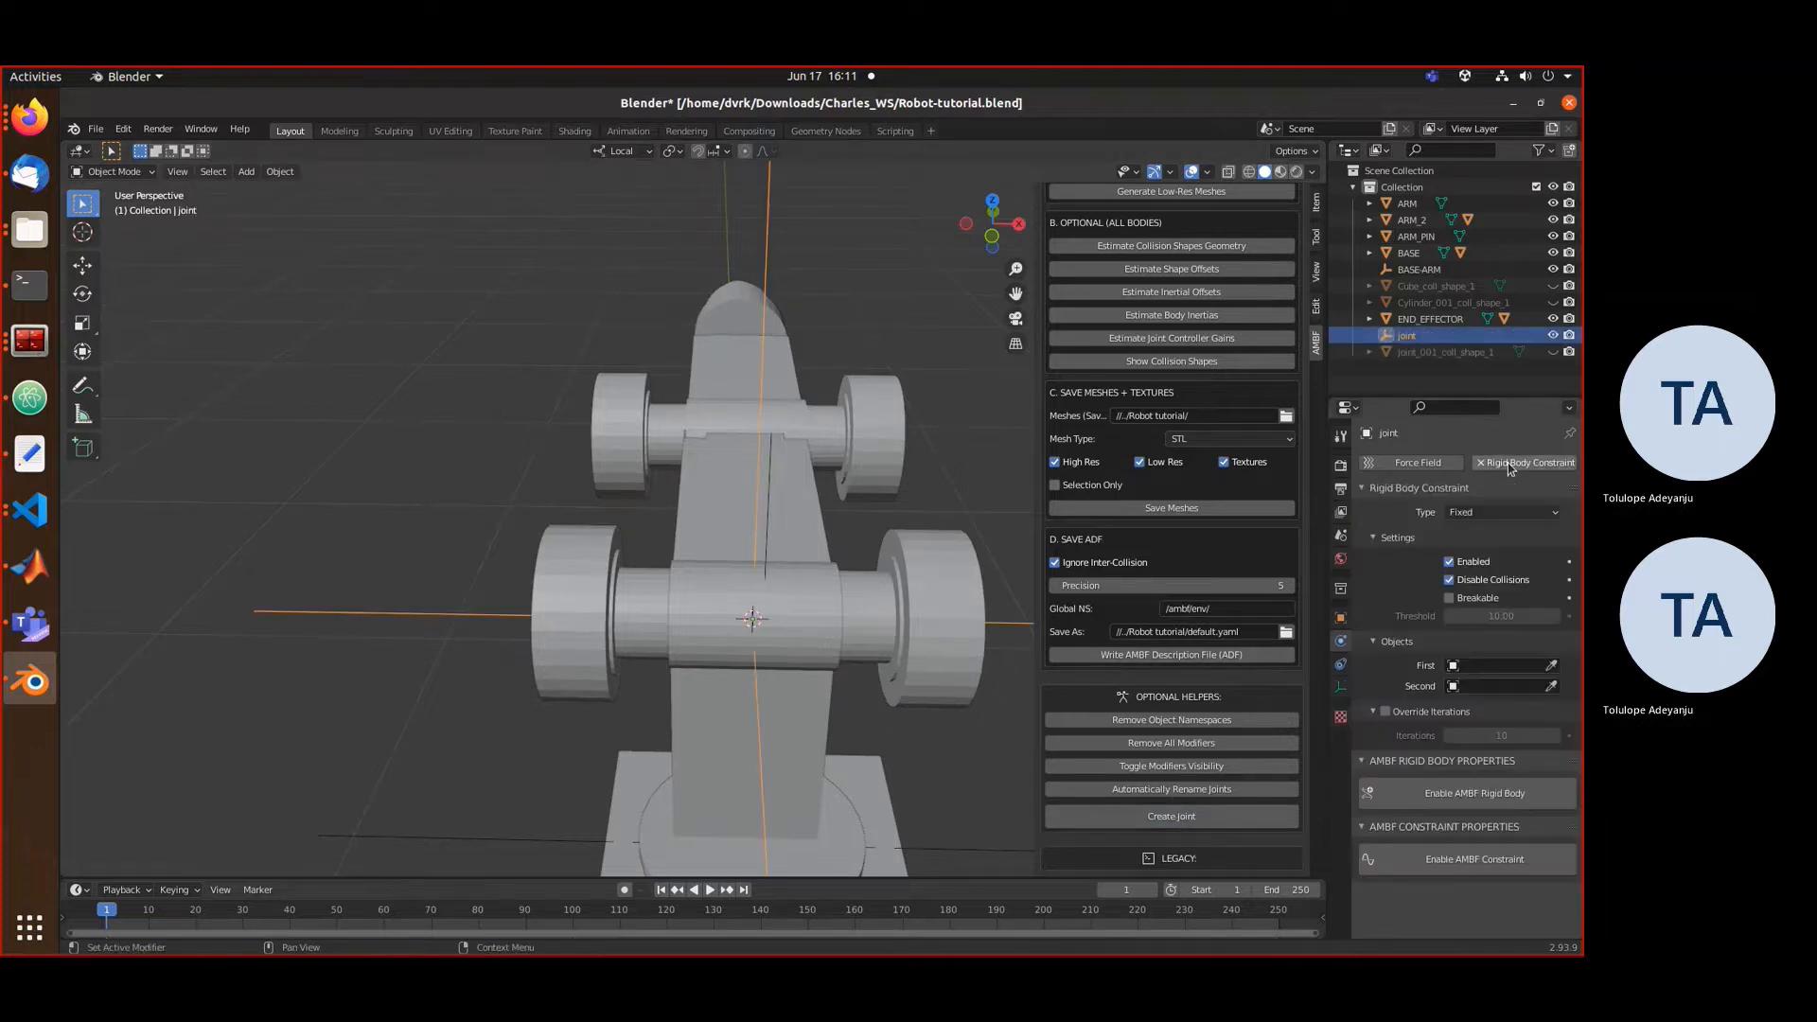
middle_click_drag(800, 785, 814, 680)
middle_click_drag(810, 563, 827, 579)
left_click(827, 579)
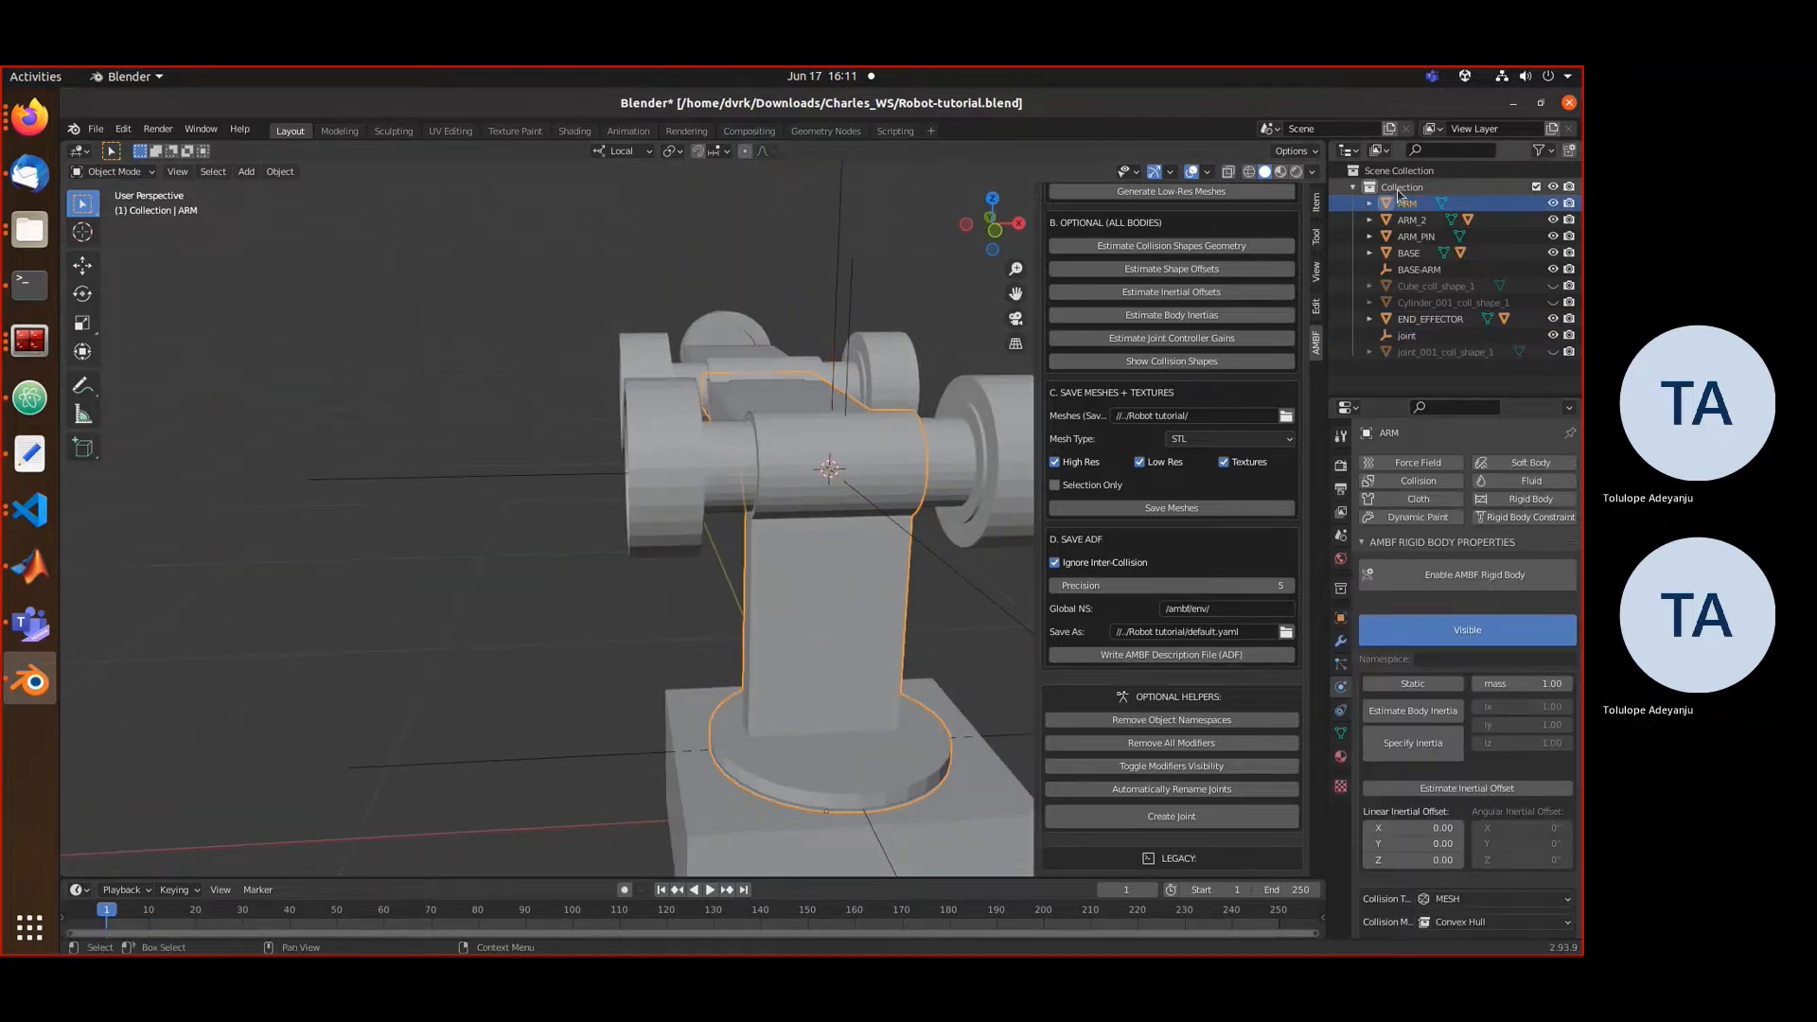
left_click(984, 443)
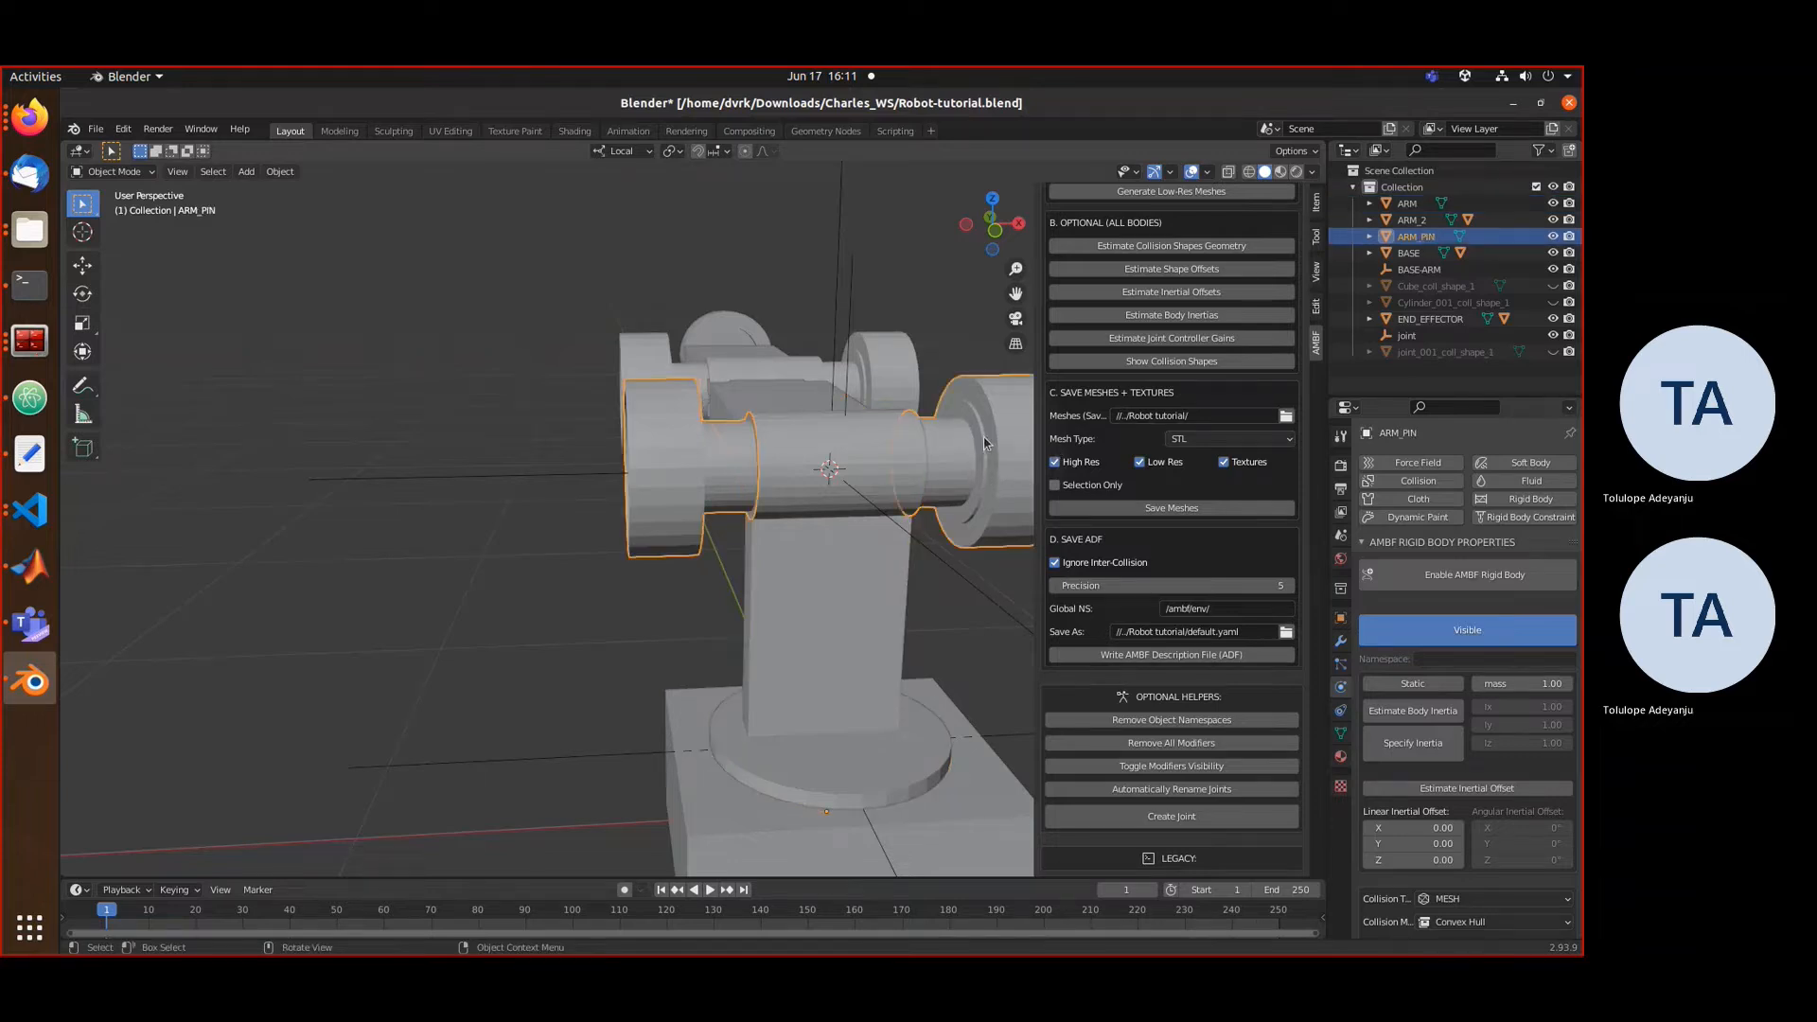
left_click(839, 581)
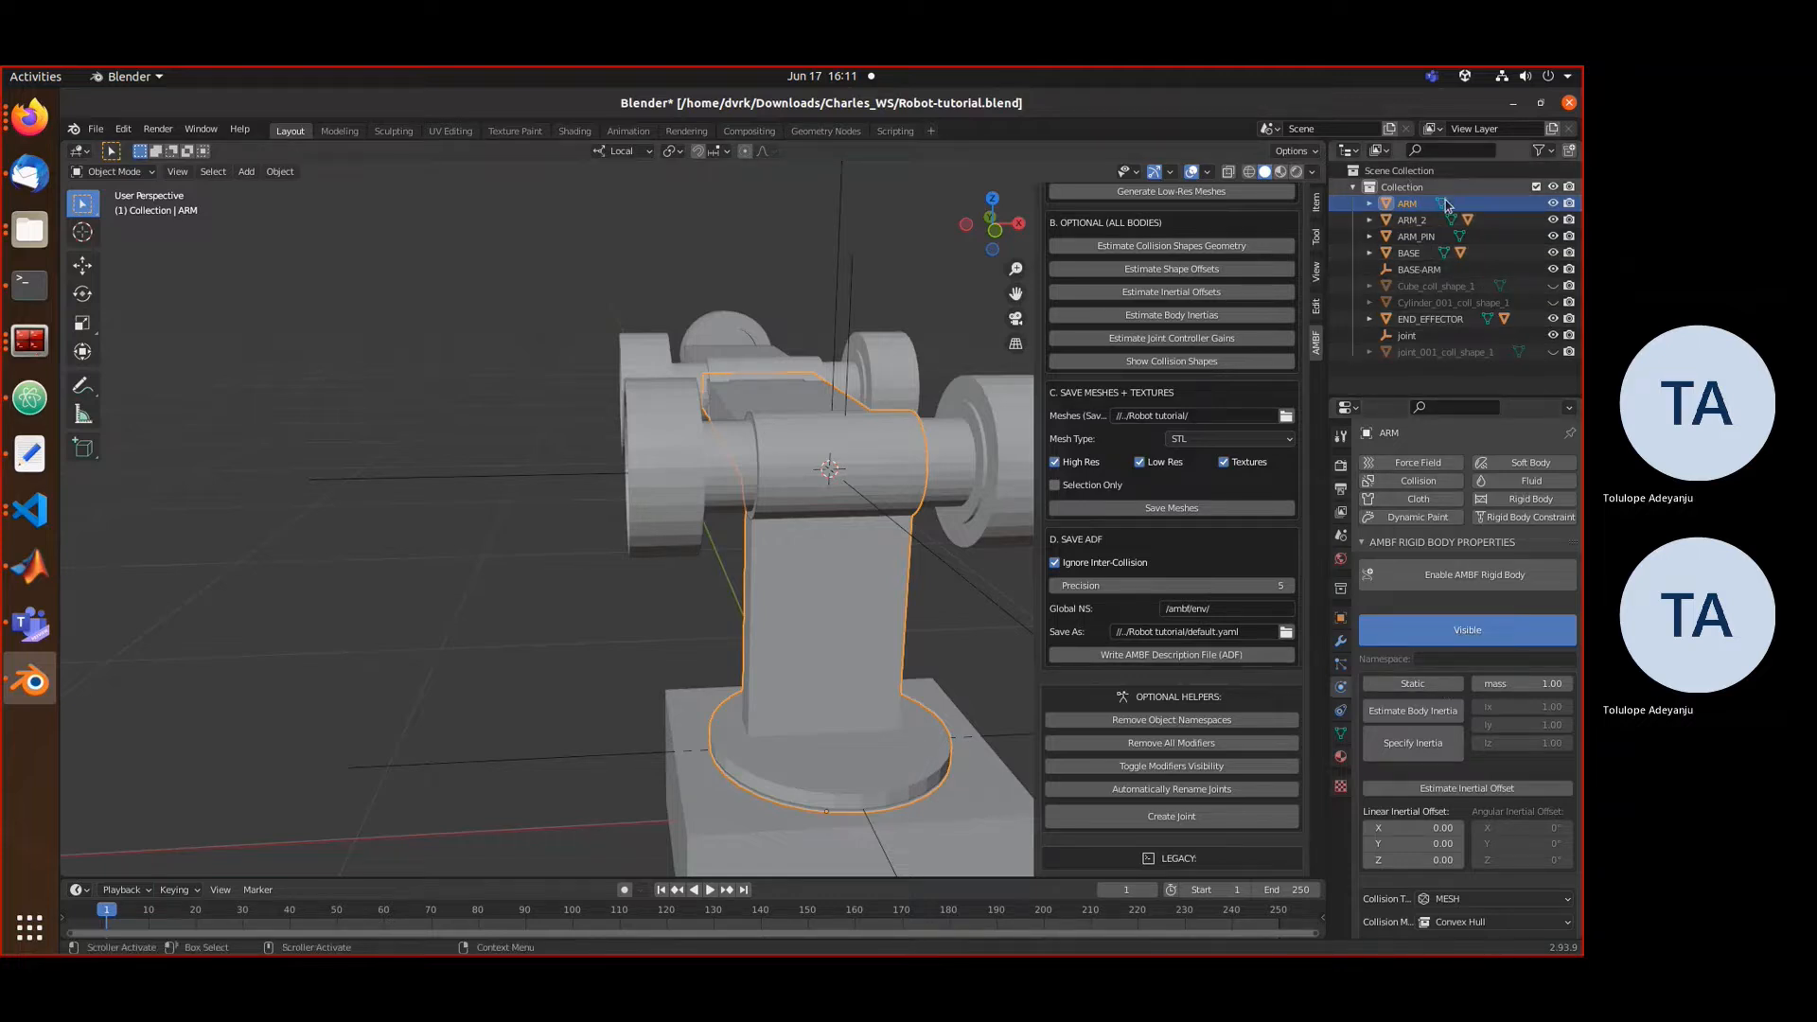
left_click(1419, 334)
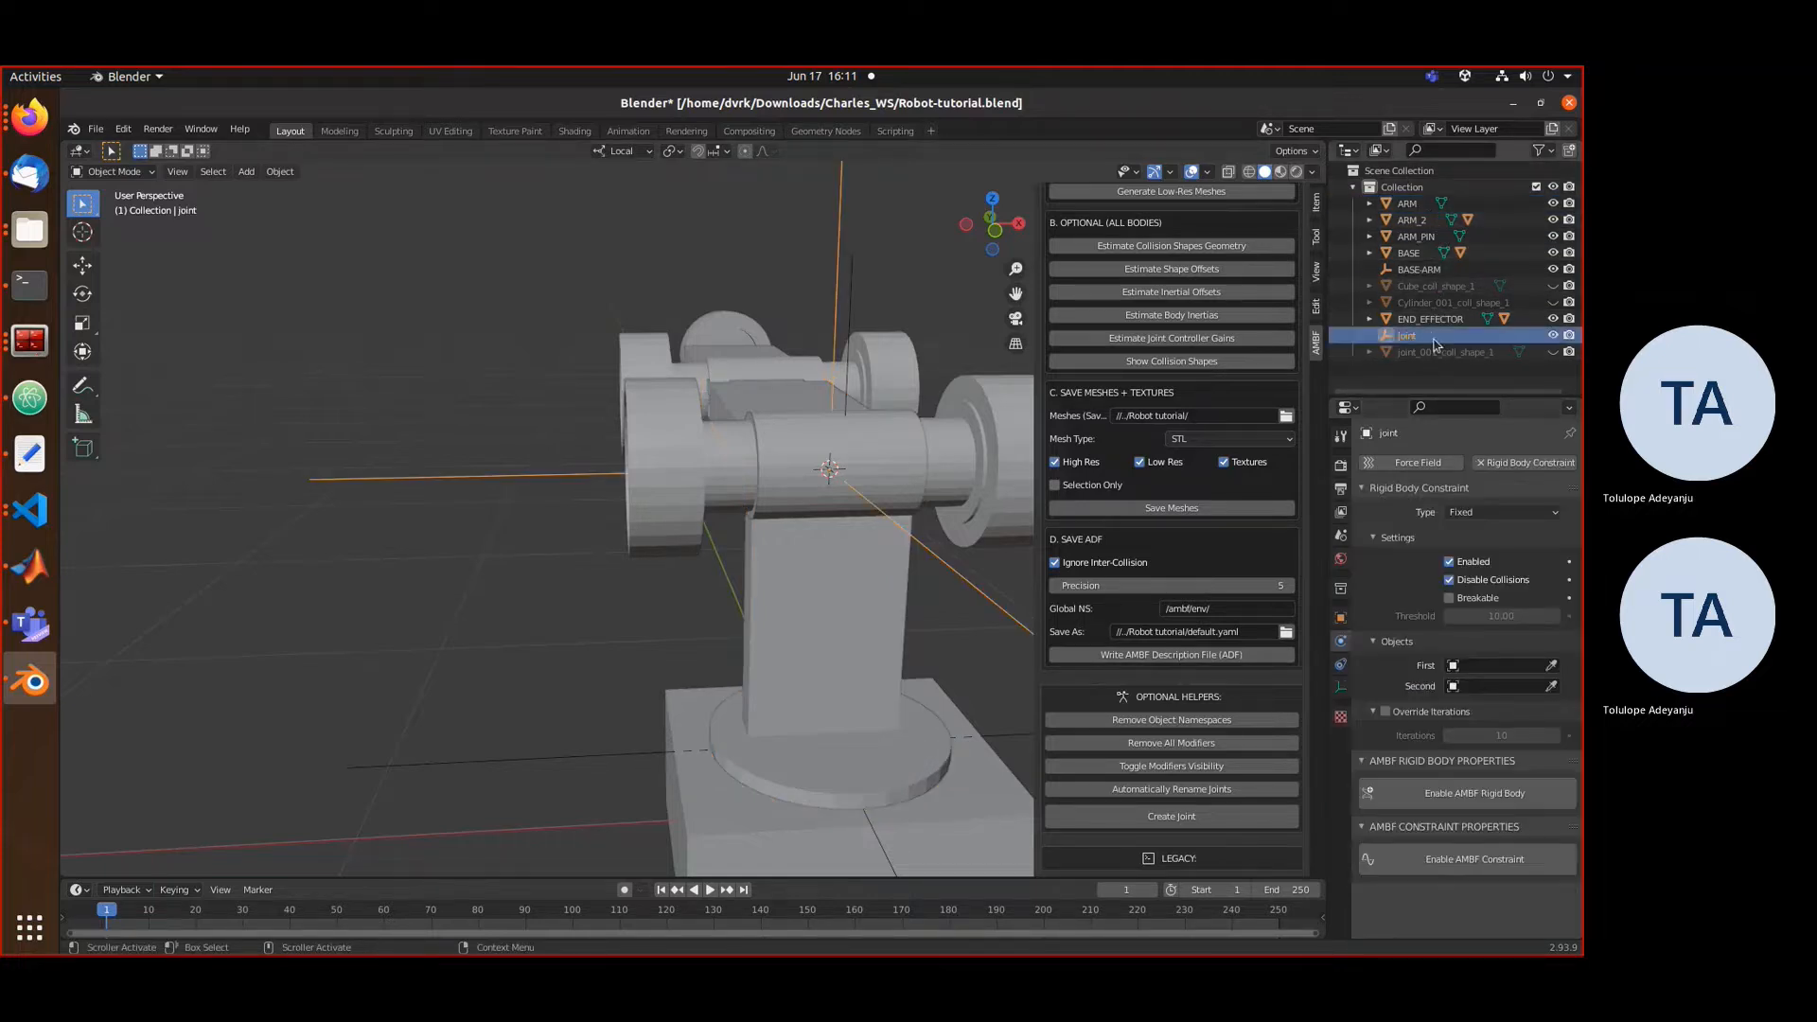
left_click(1488, 666)
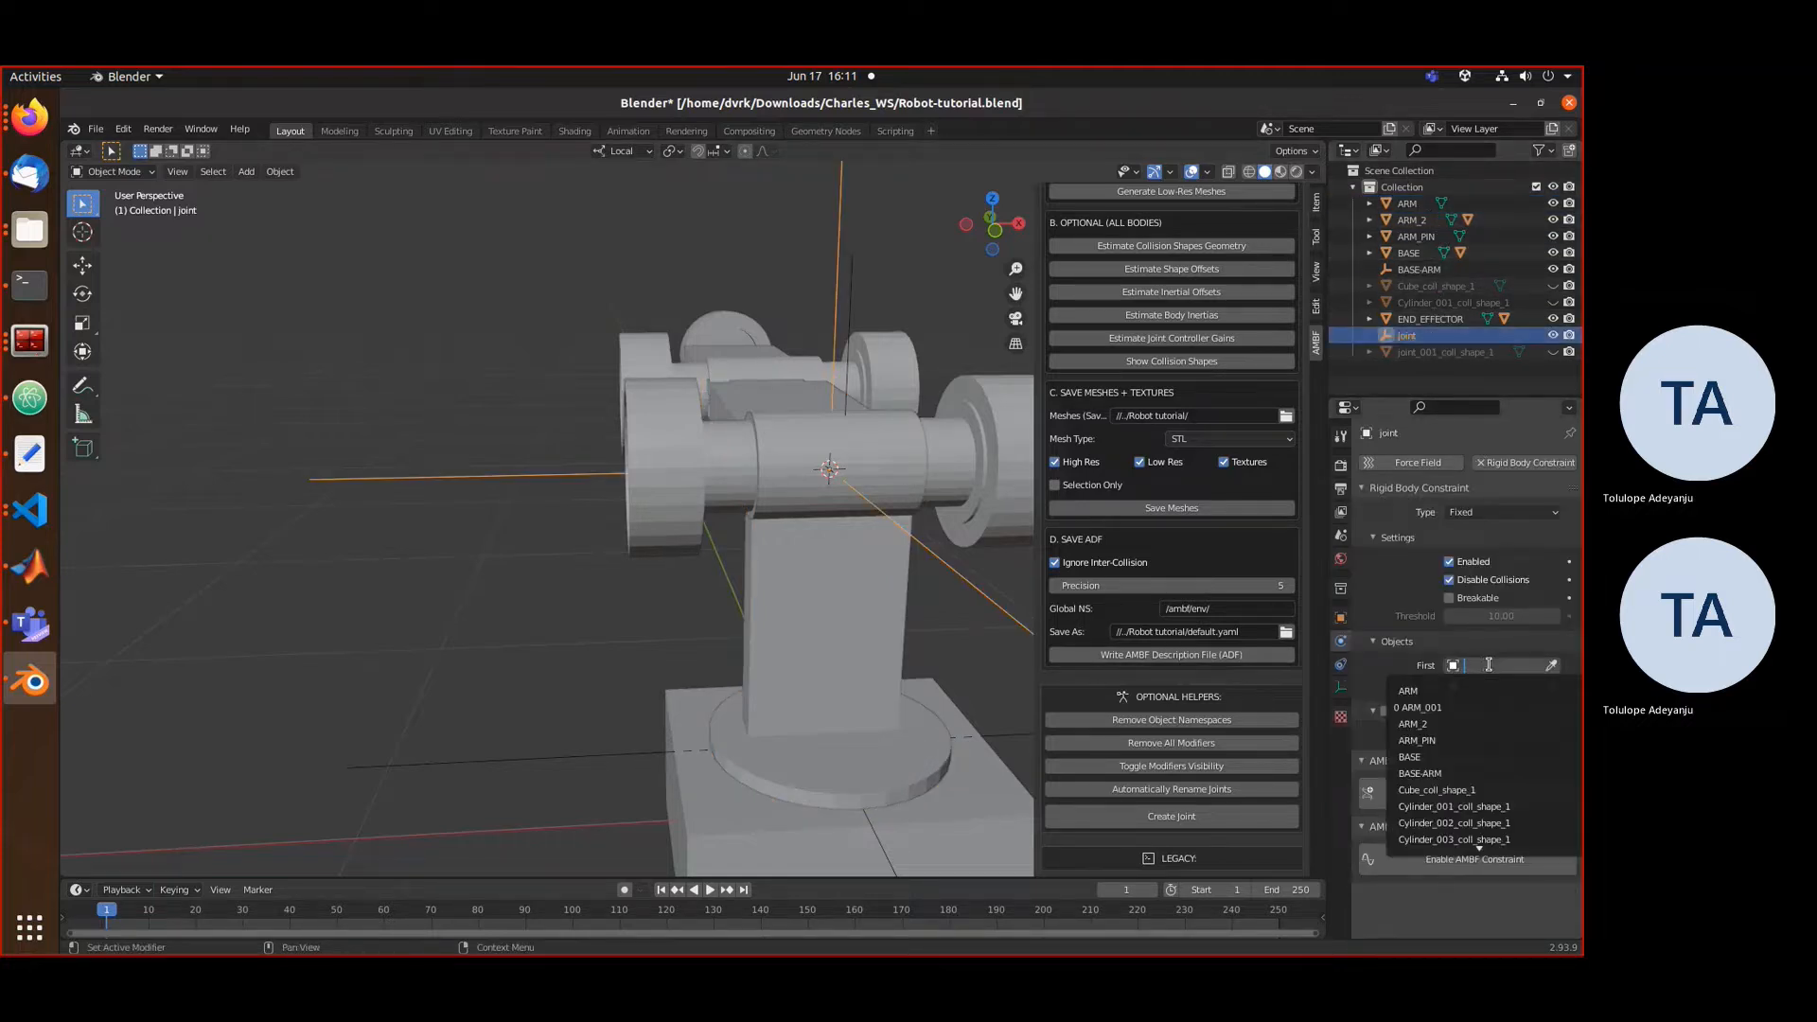
left_click(1444, 697)
left_click(1495, 686)
type("A")
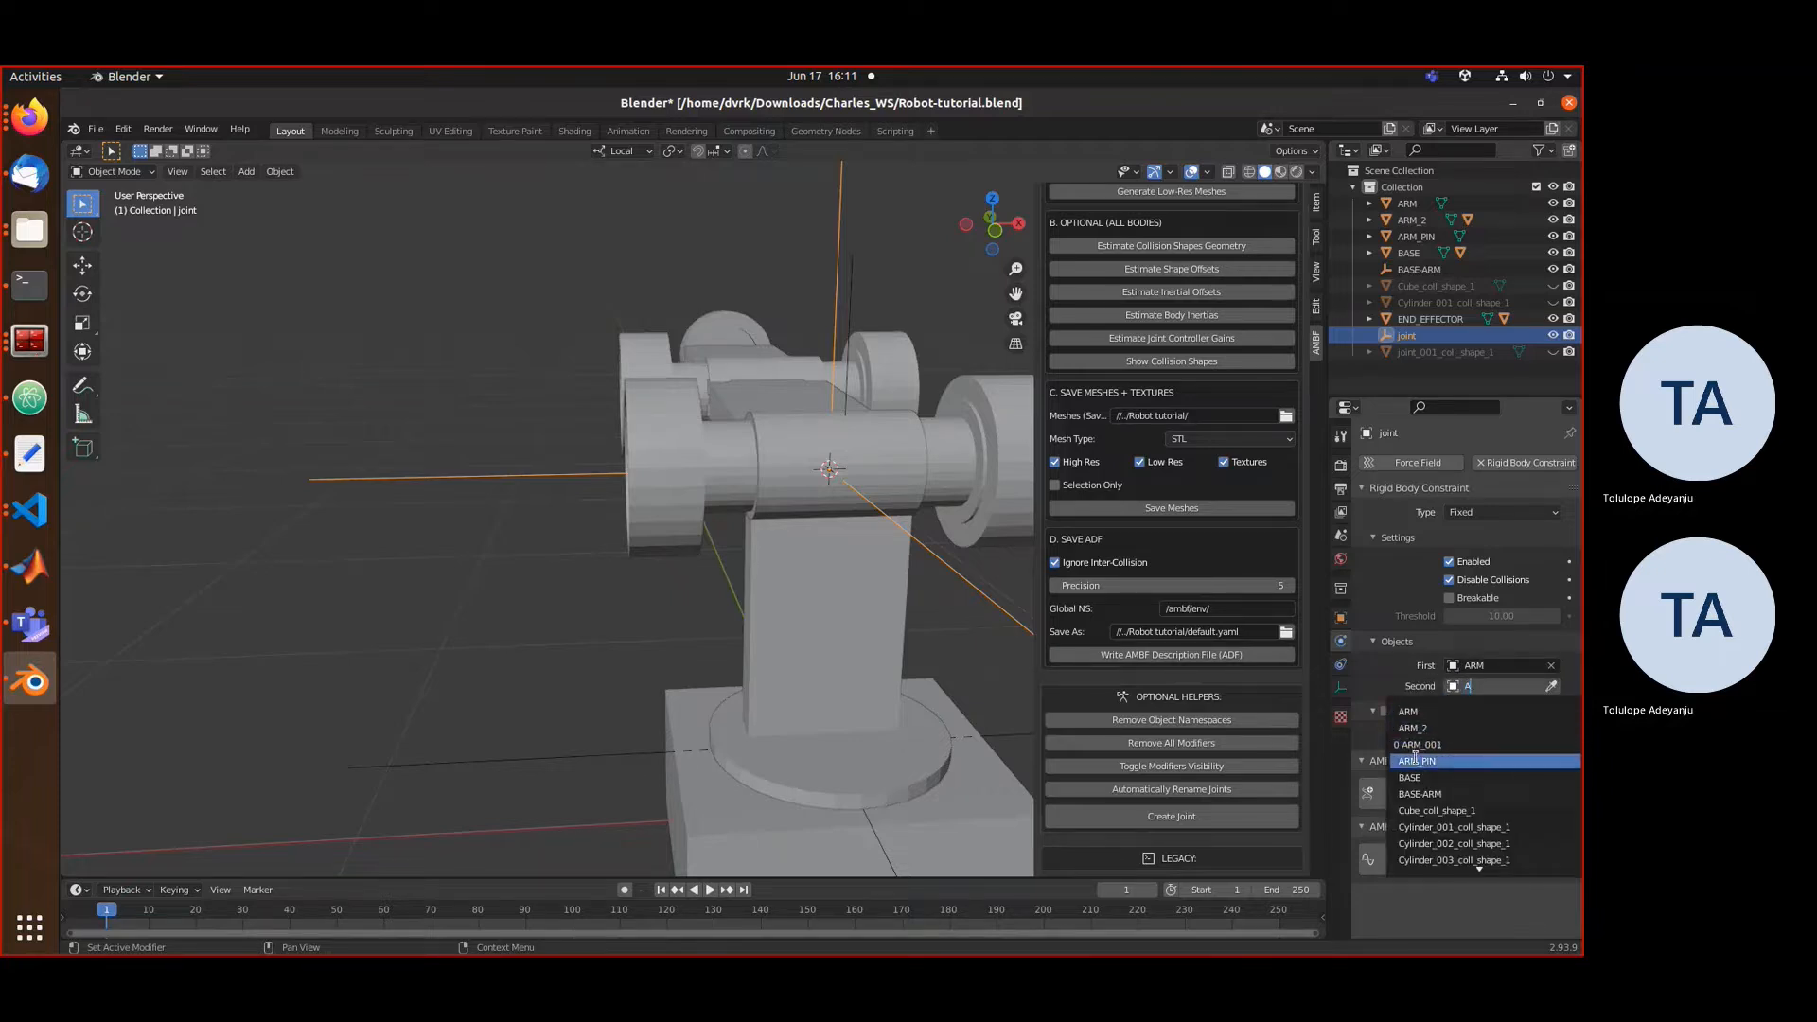
left_click(1415, 760)
- Enable the joint's AMBF constraint with ARM as parent, ARM_PIN as child and X as the axis
left_click(1419, 861)
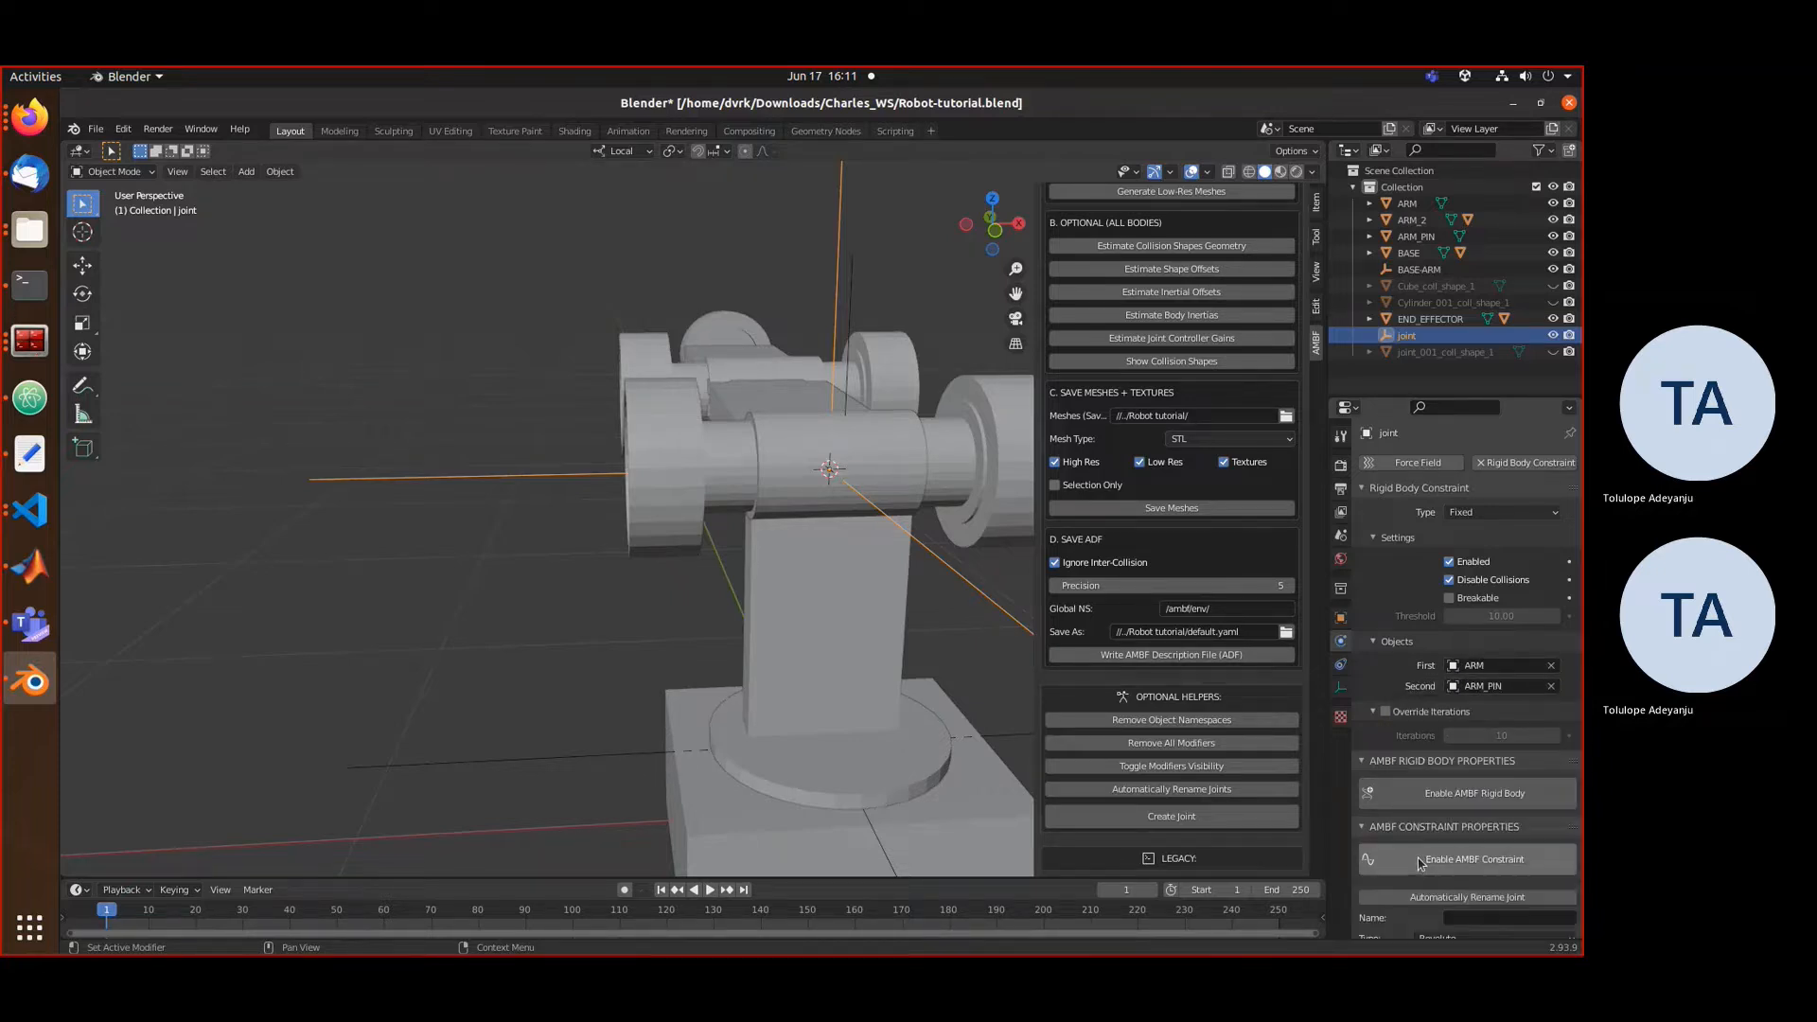
scroll(1428, 832, "down", 5)
left_click(1455, 795)
type("A")
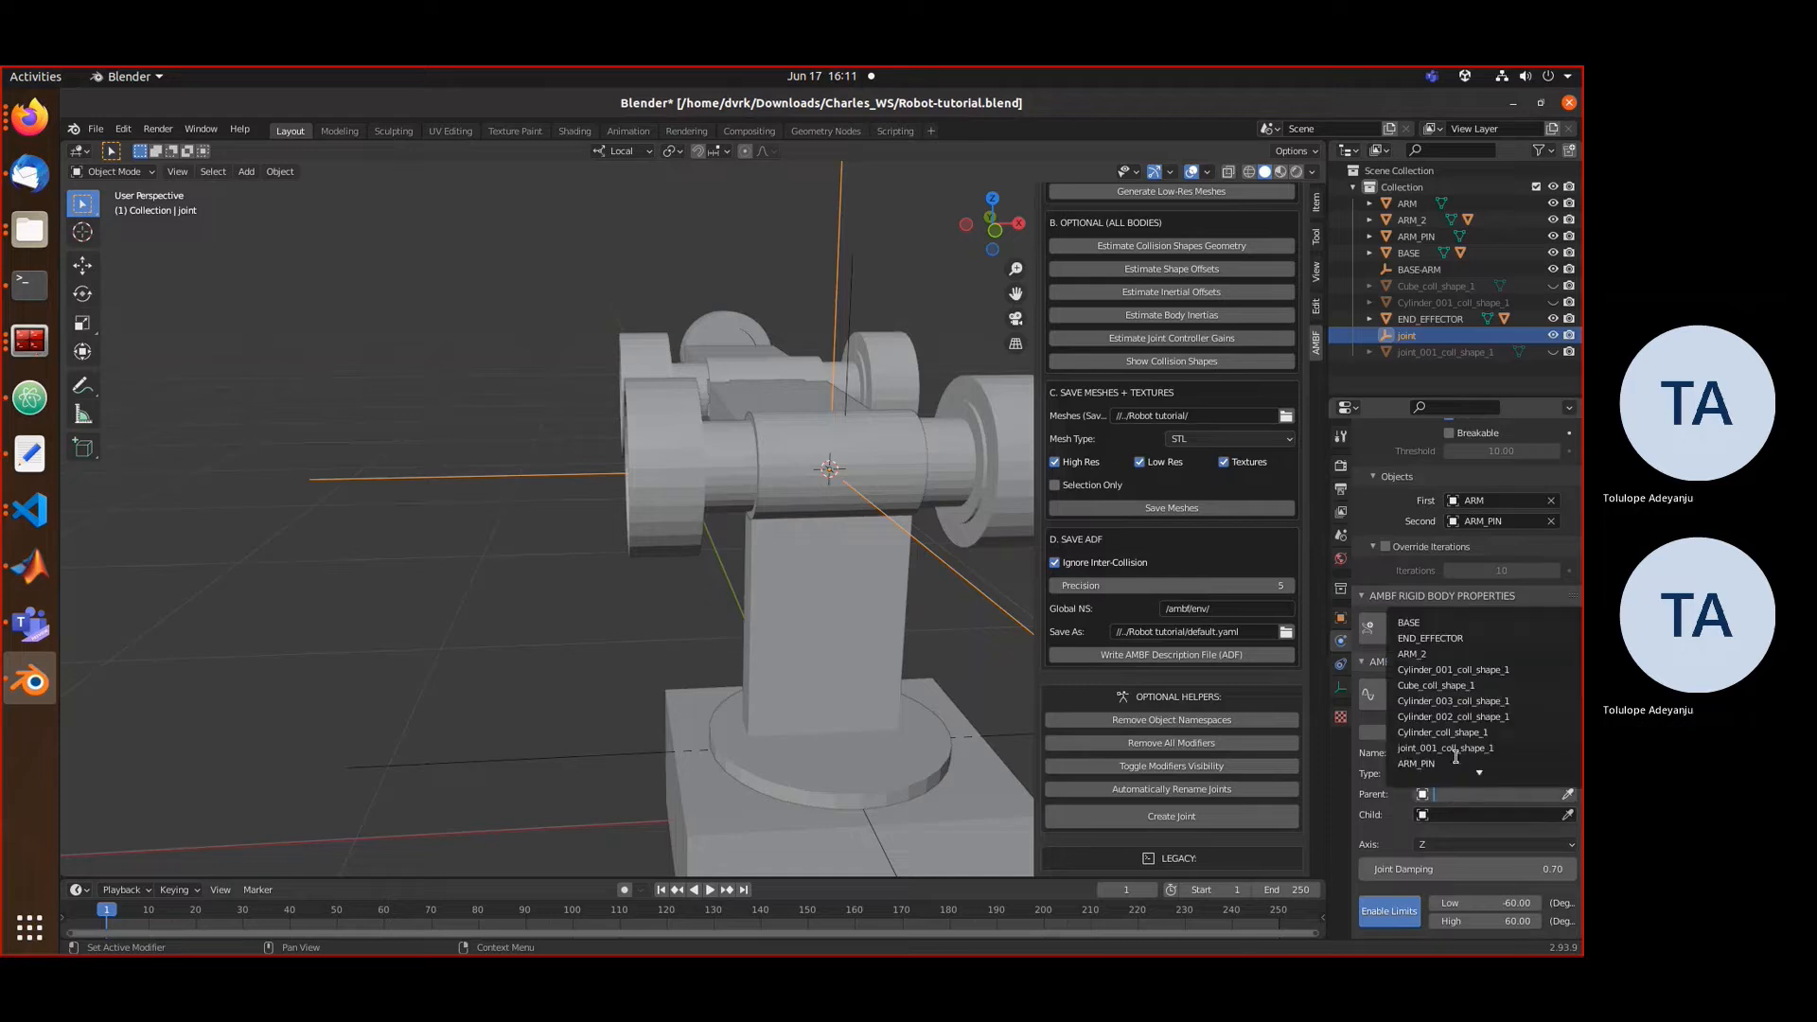
left_click(1438, 638)
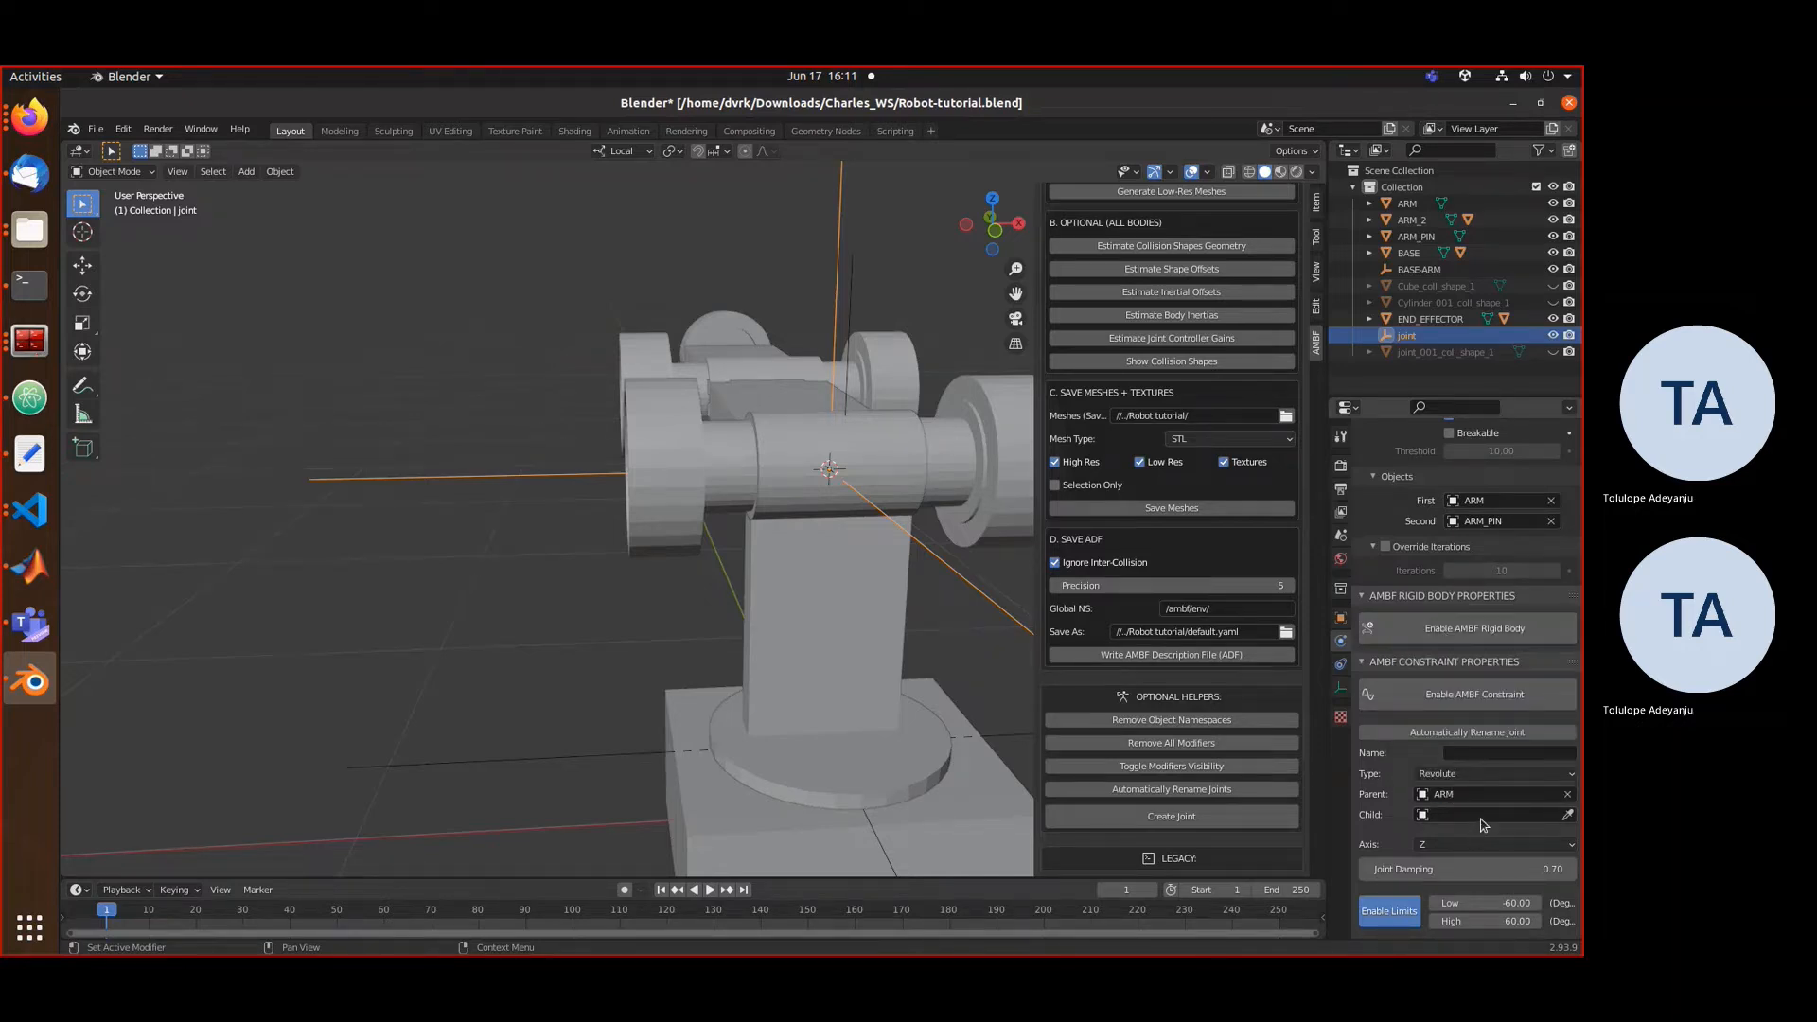
left_click(1479, 815)
left_click(1429, 783)
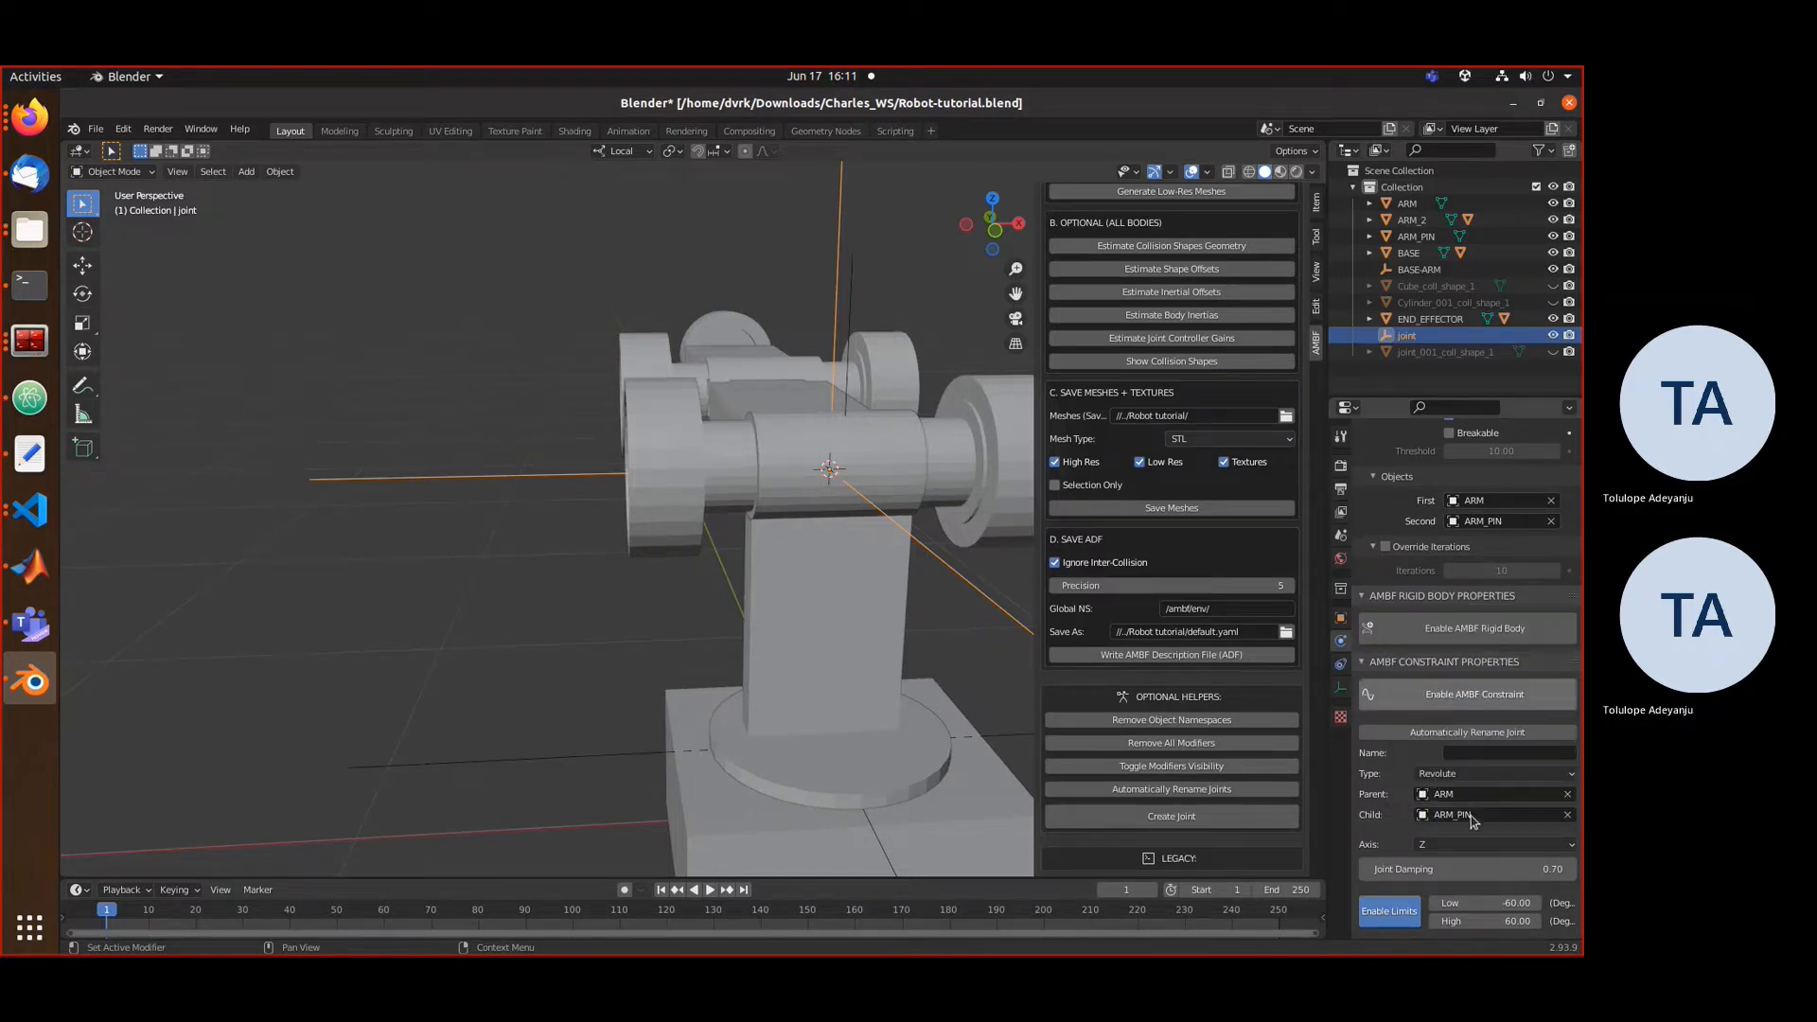
left_click(1476, 844)
left_click(1447, 864)
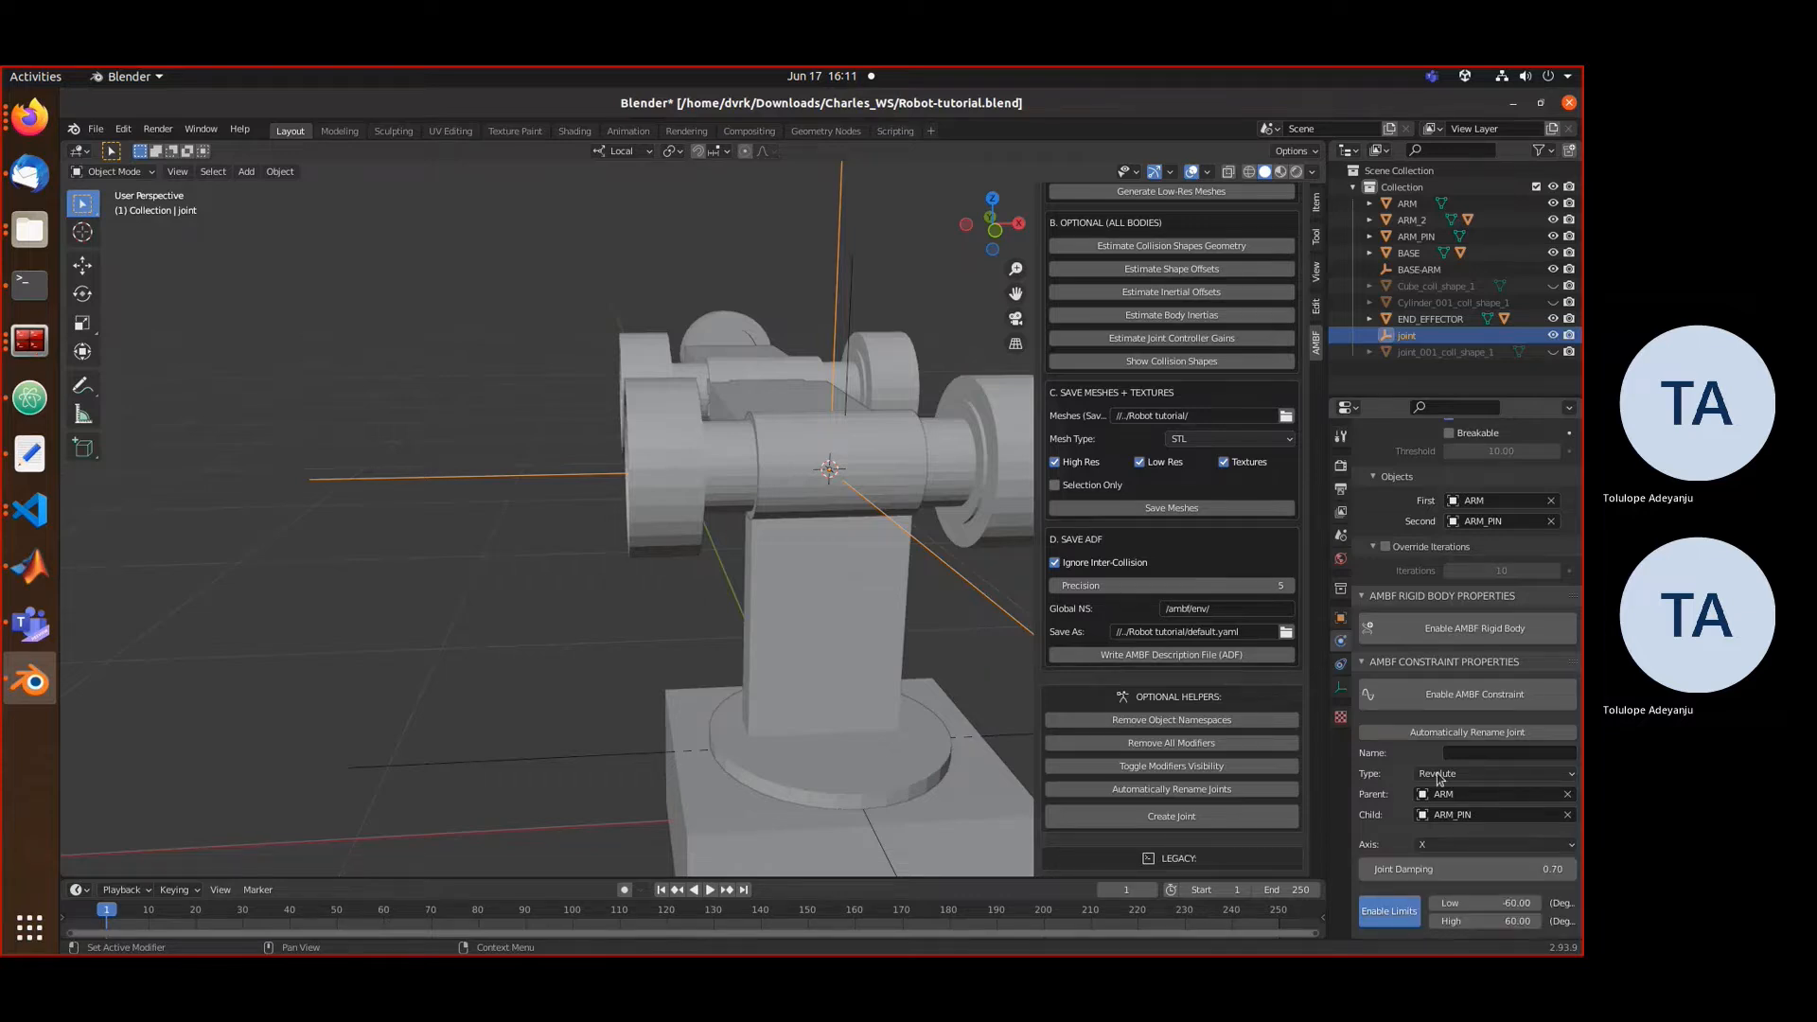
- Save the Robot-tutorial.blend file
left_click(885, 544)
middle_click_drag(921, 611, 884, 580)
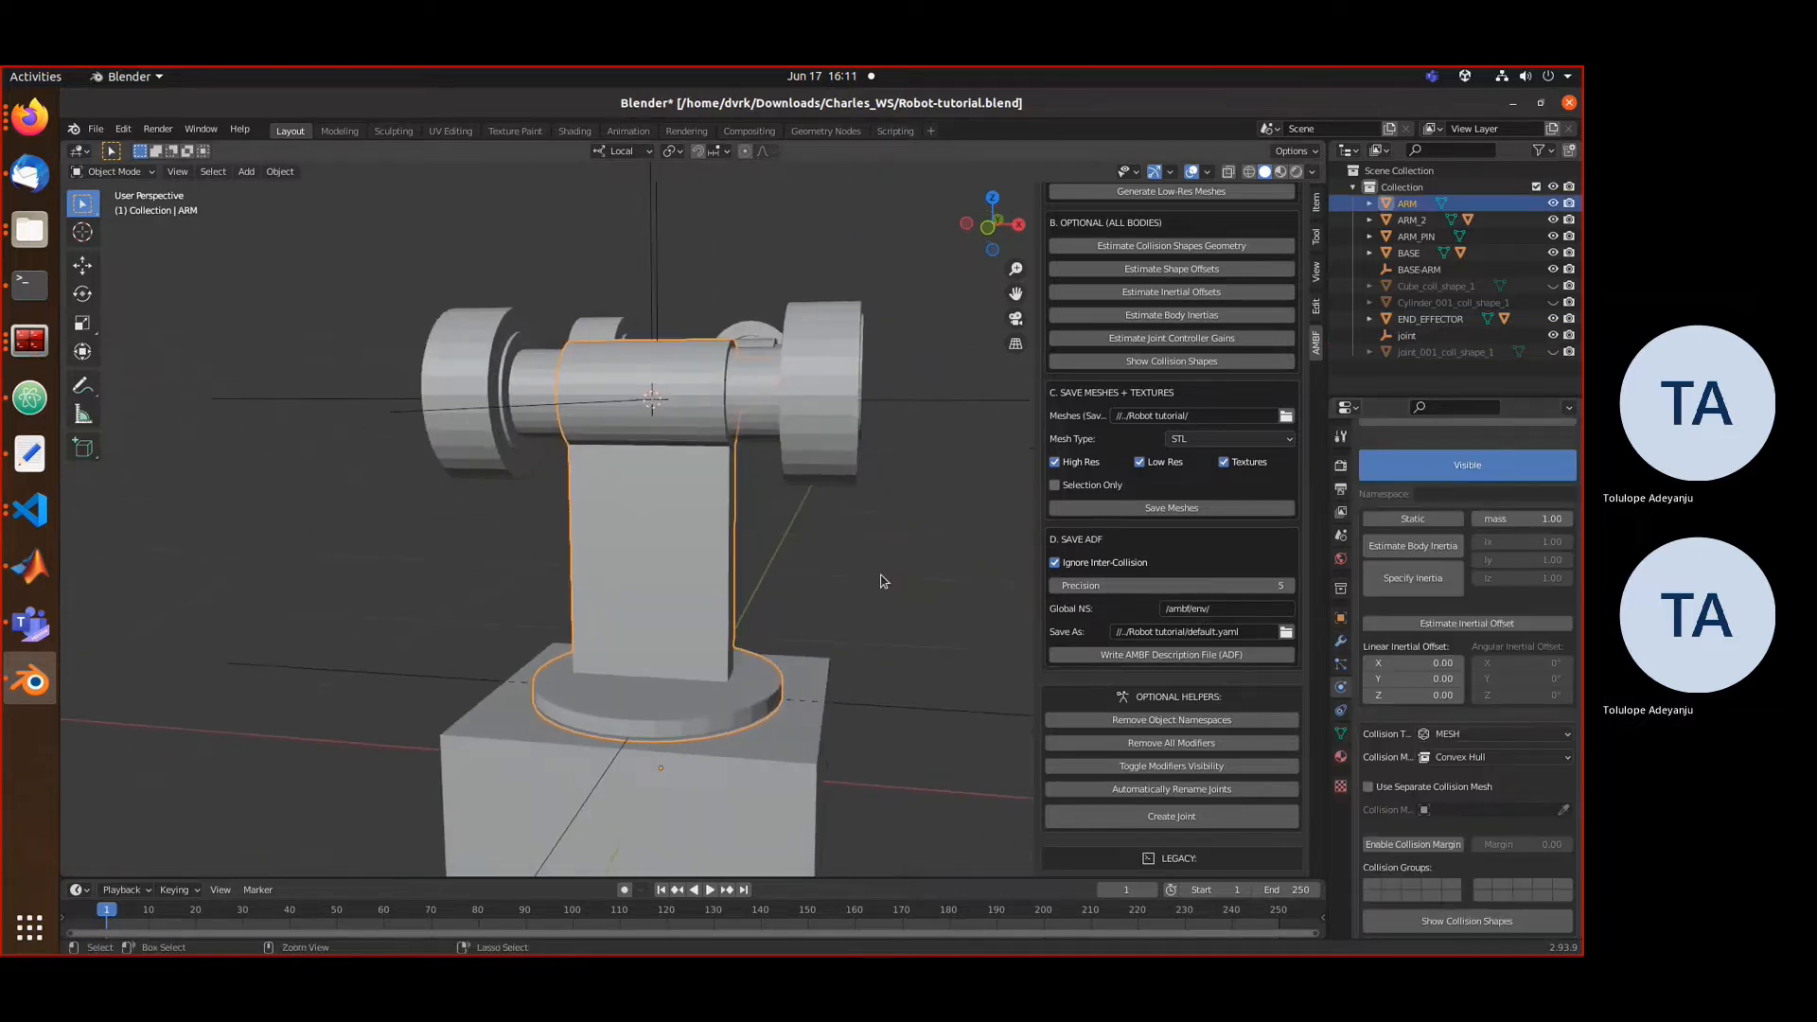
key("ctrl+s")
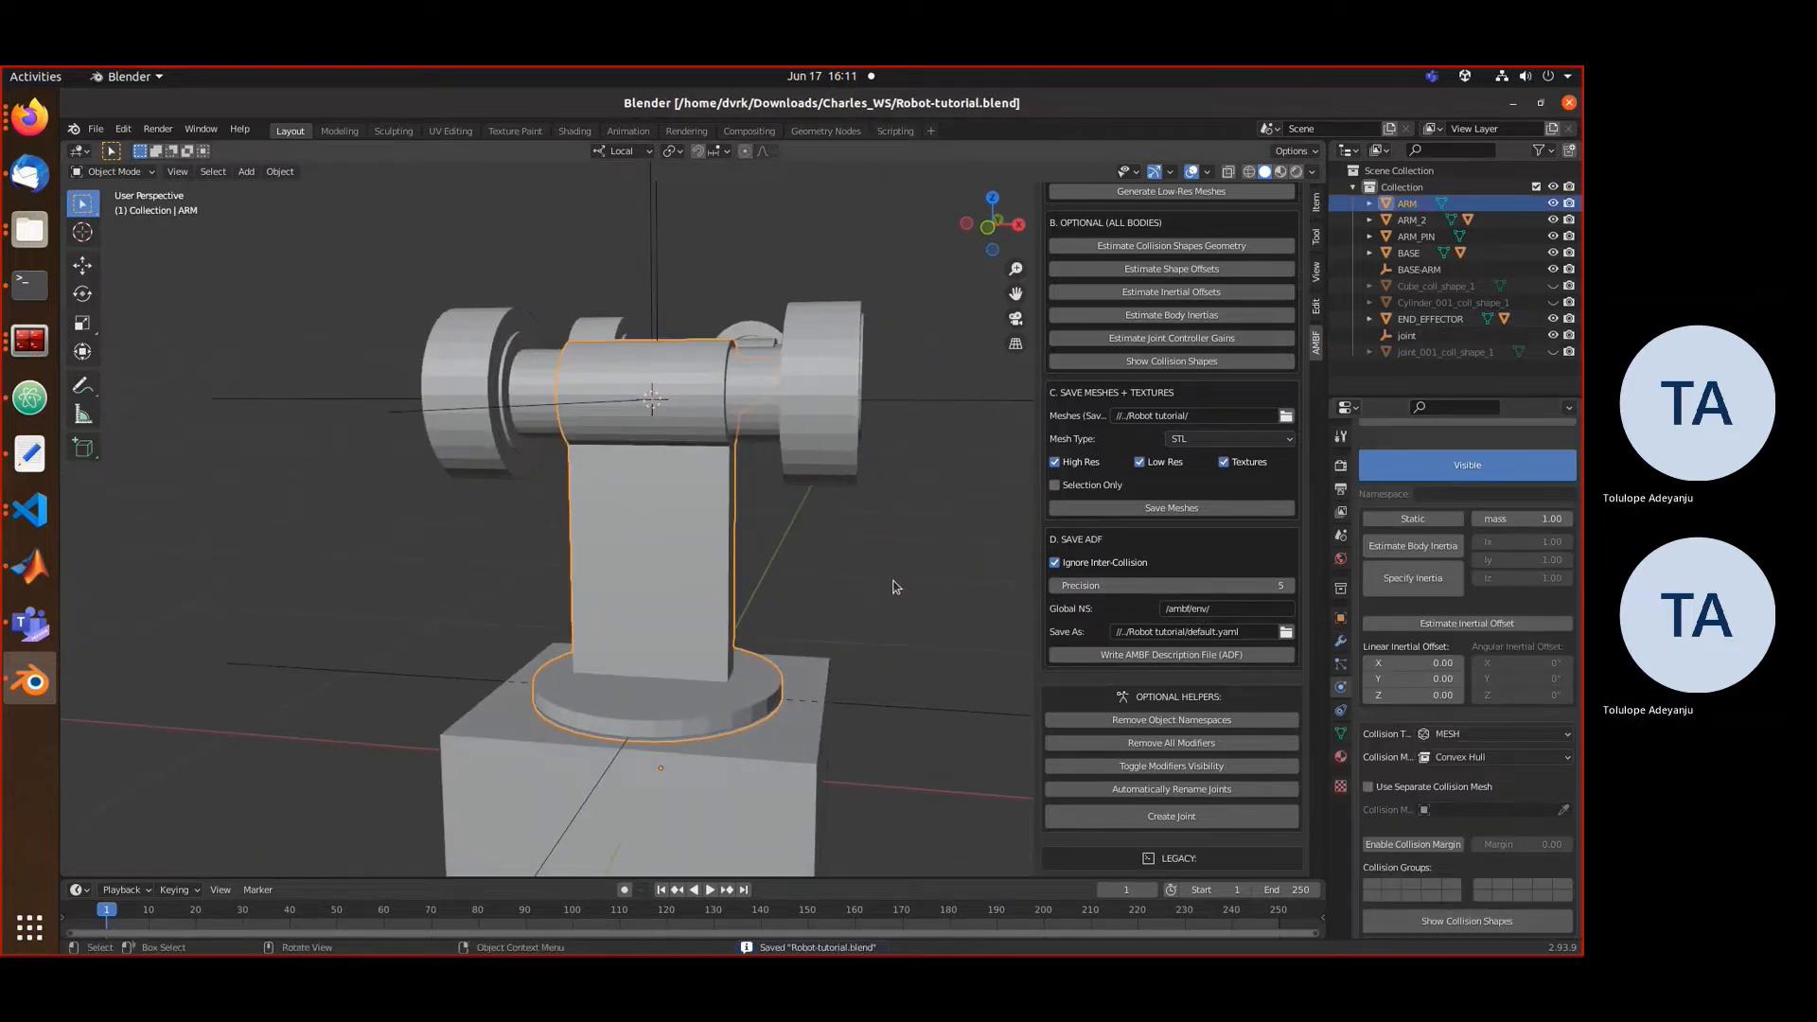
- Delete the existing files from the Robot tutorial folder and accept default.yaml there as the ADF save file
left_click(1286, 632)
left_click_drag(890, 526, 802, 391)
key("Delete")
left_click(806, 390)
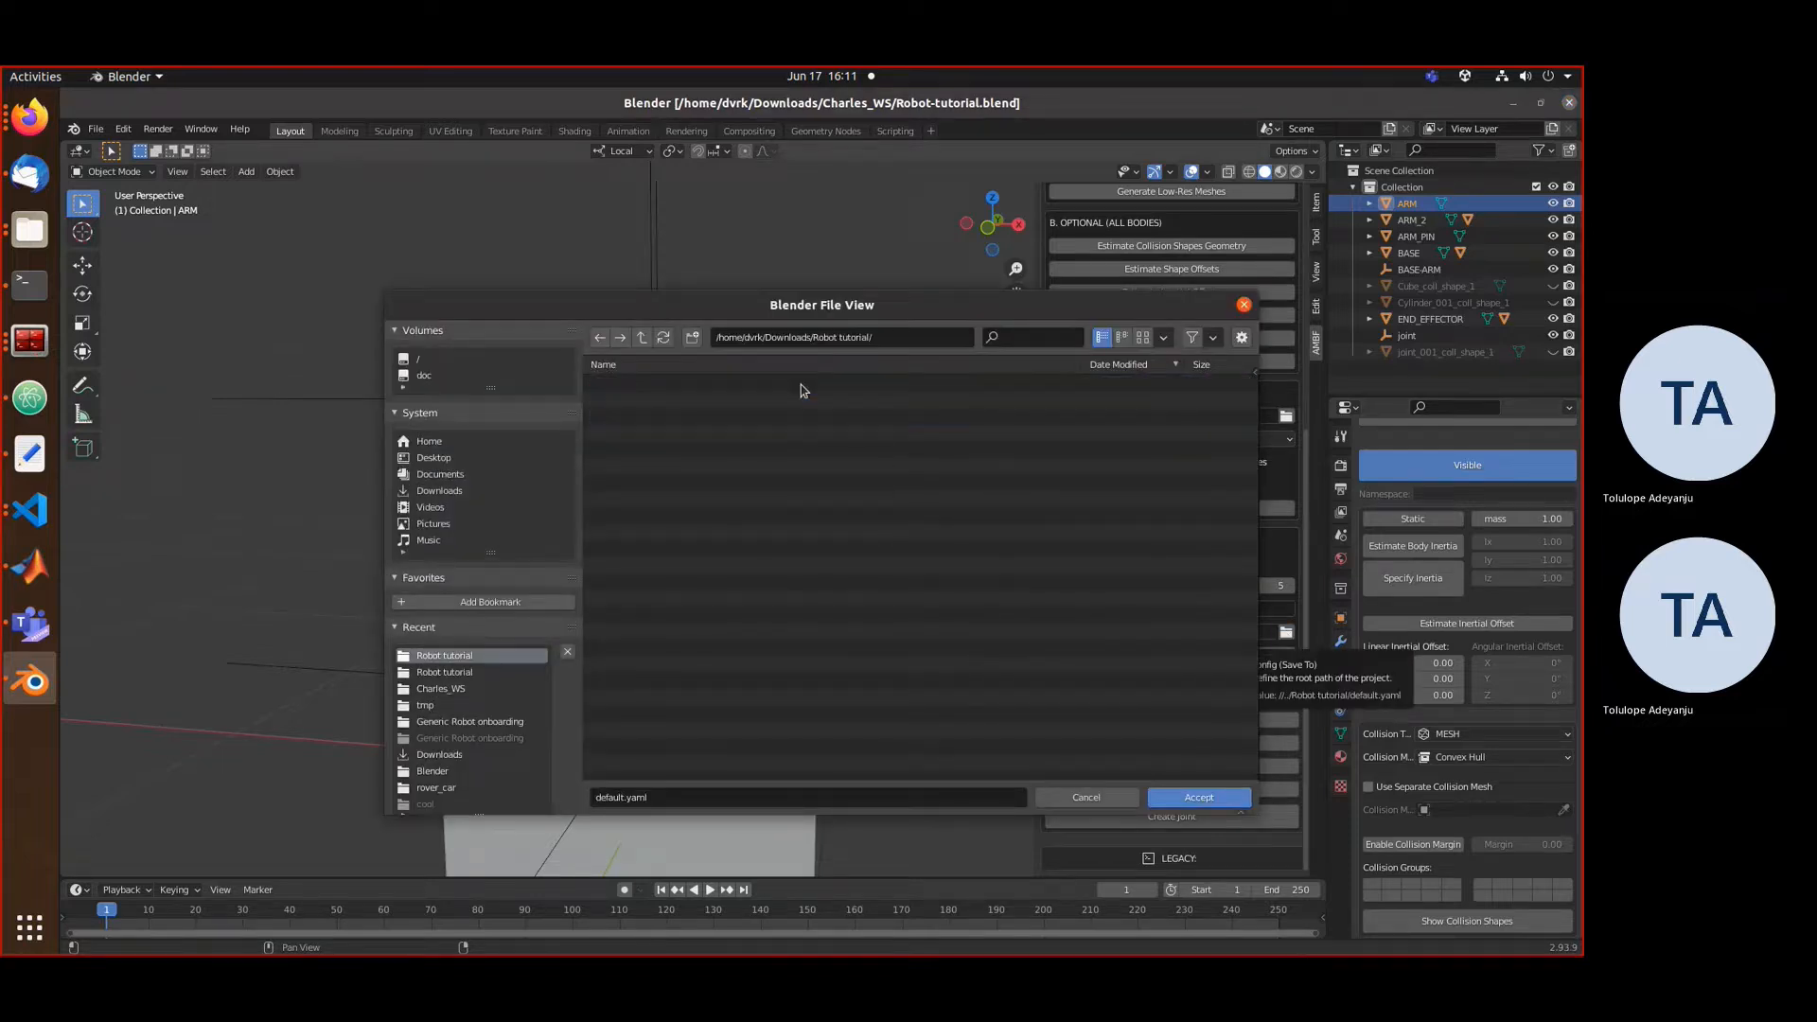
left_click(1229, 798)
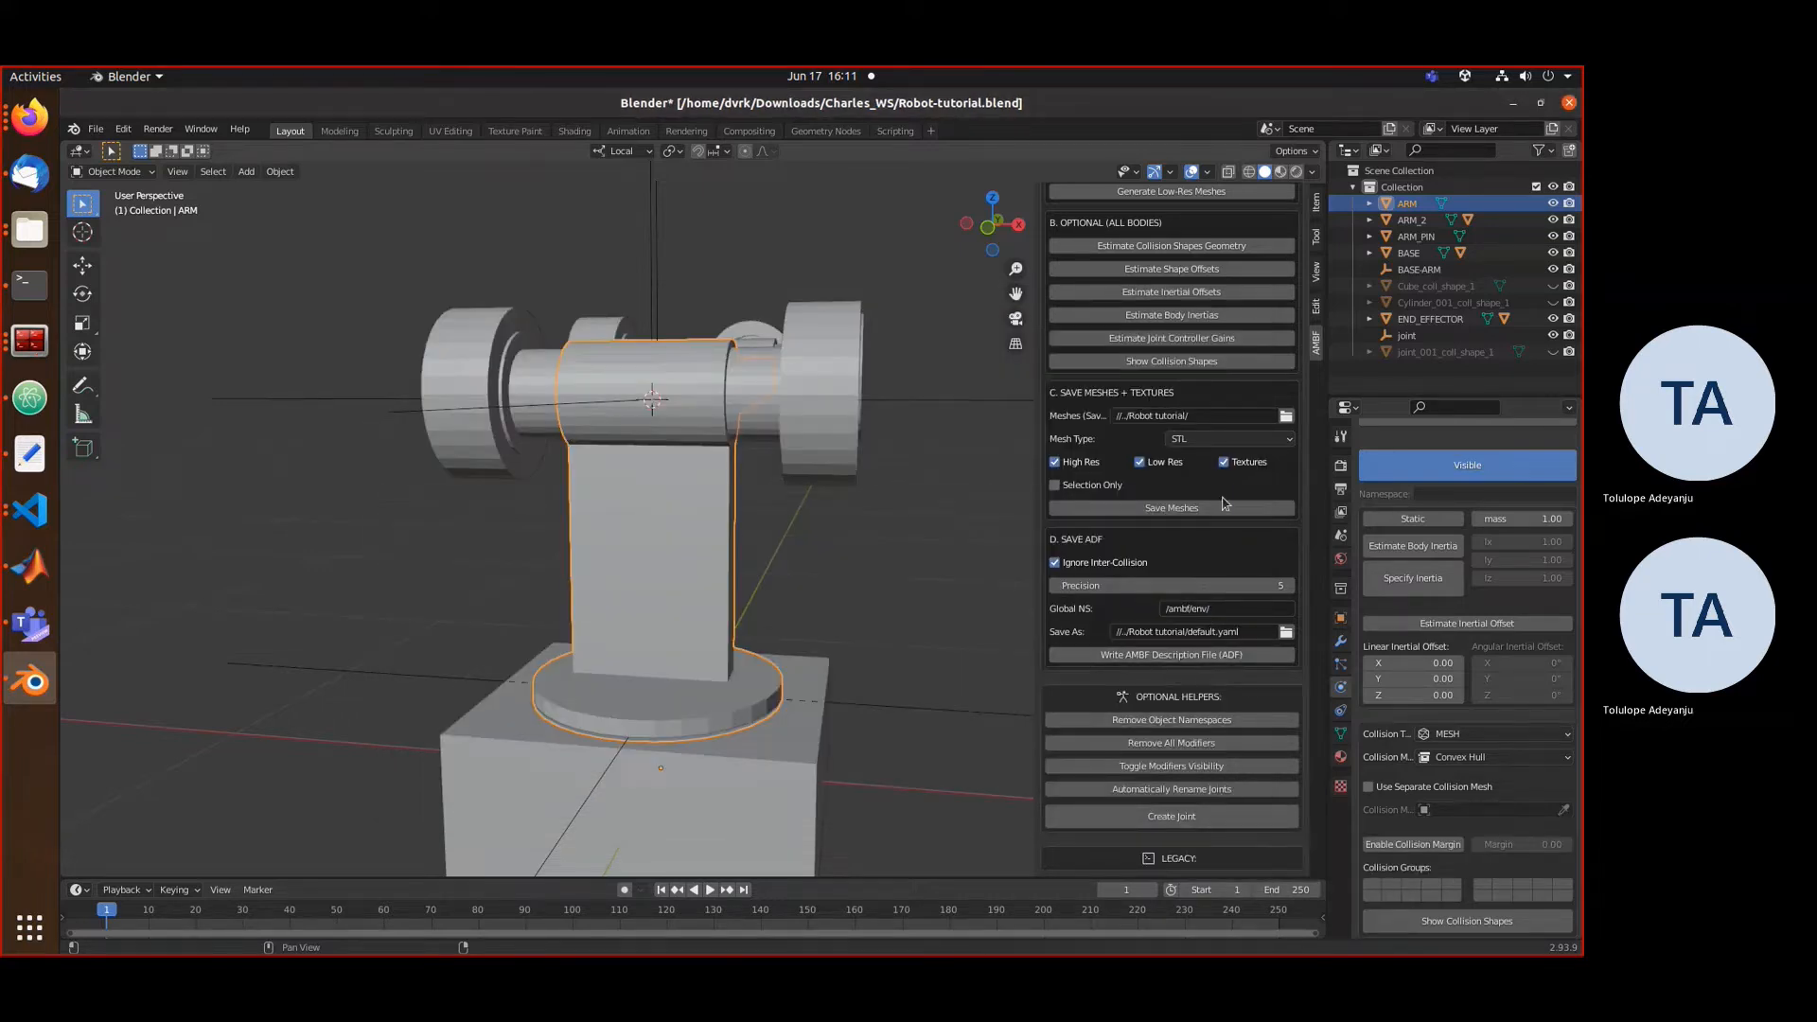
- Switch to the terminal and recall the ambf_simulator command that loads default.yaml from the Robot tutorial folder
left_click(29, 340)
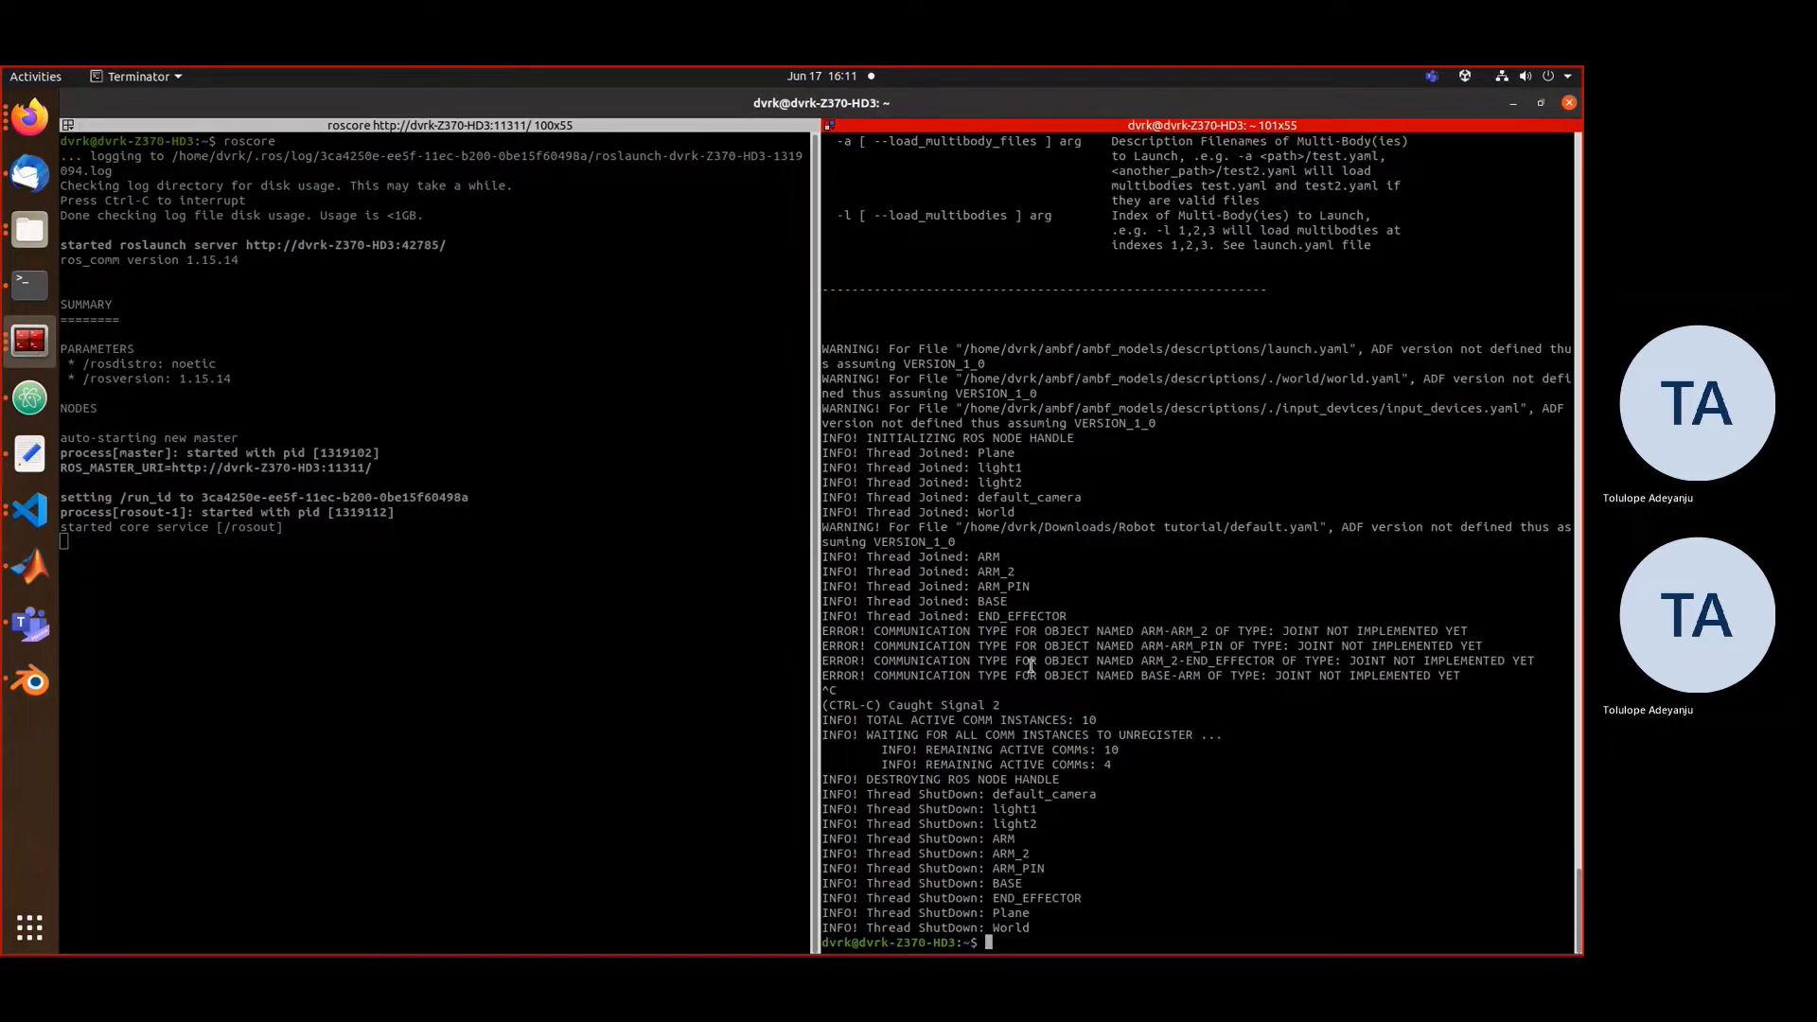
key("Up")
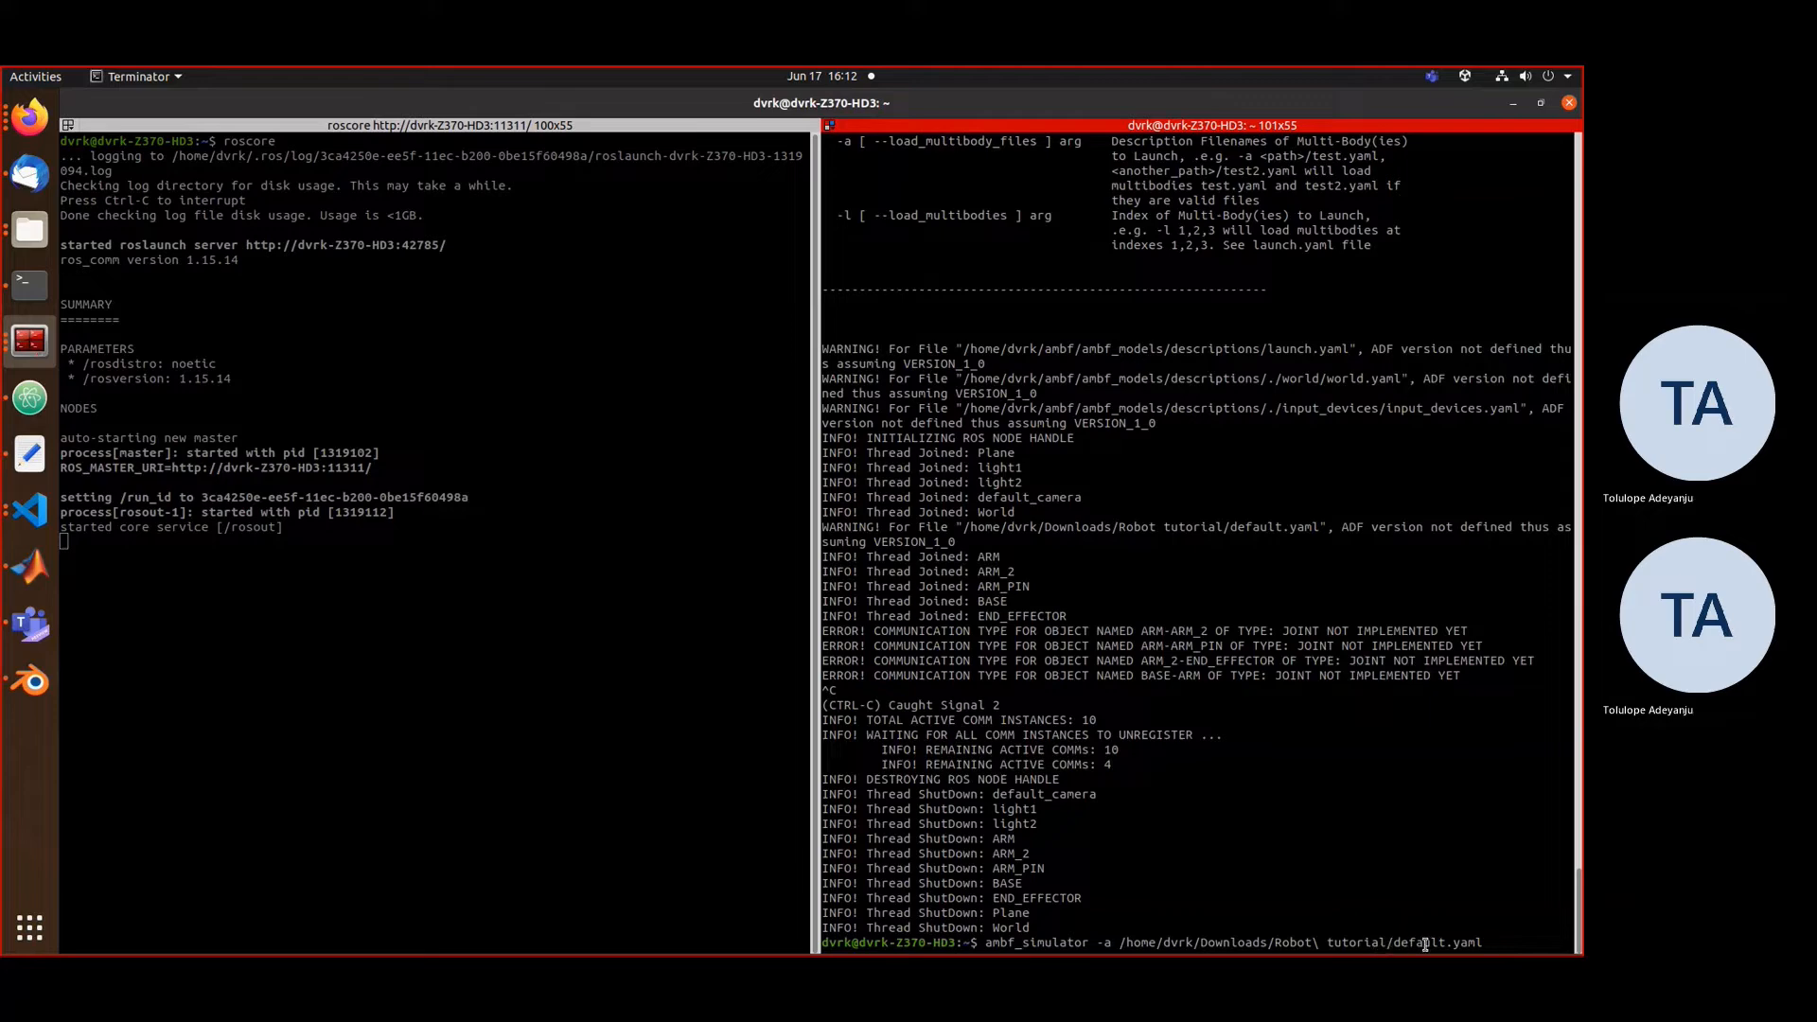
- Open default.yaml from the Robot tutorial folder, review its listed bodies and joints, and close the file
left_click(36, 232)
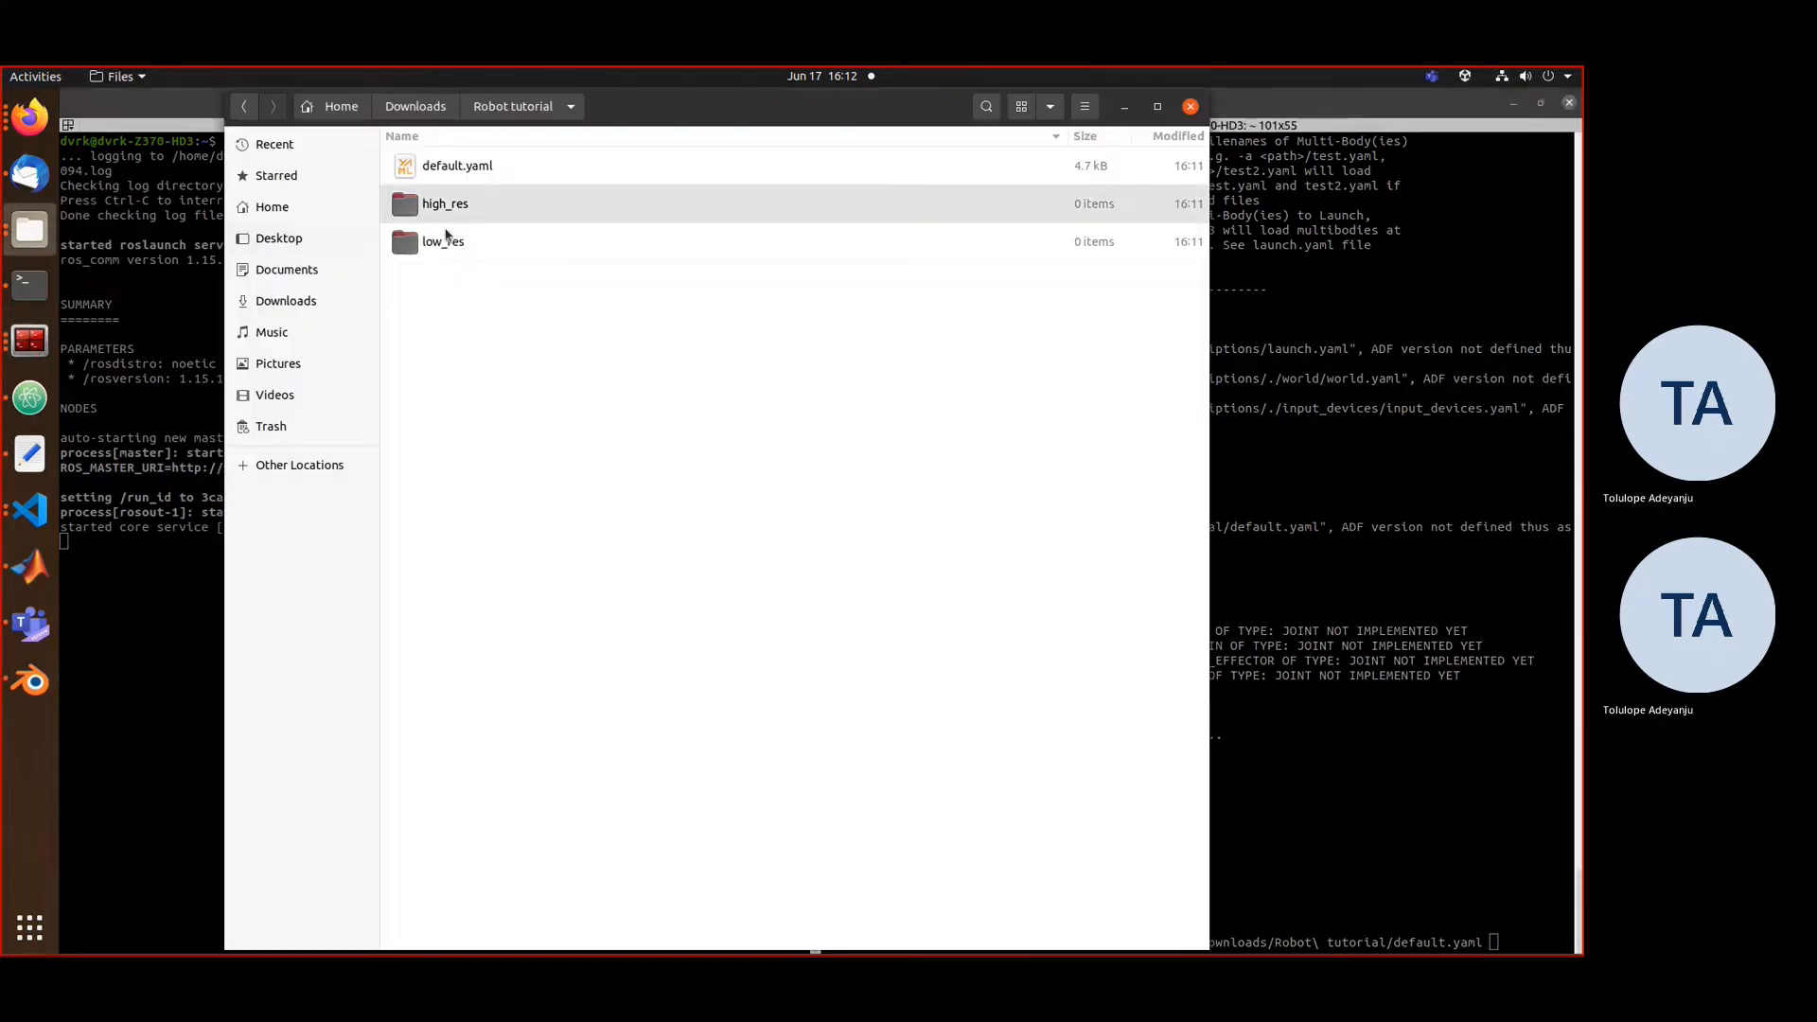
double_click(473, 165)
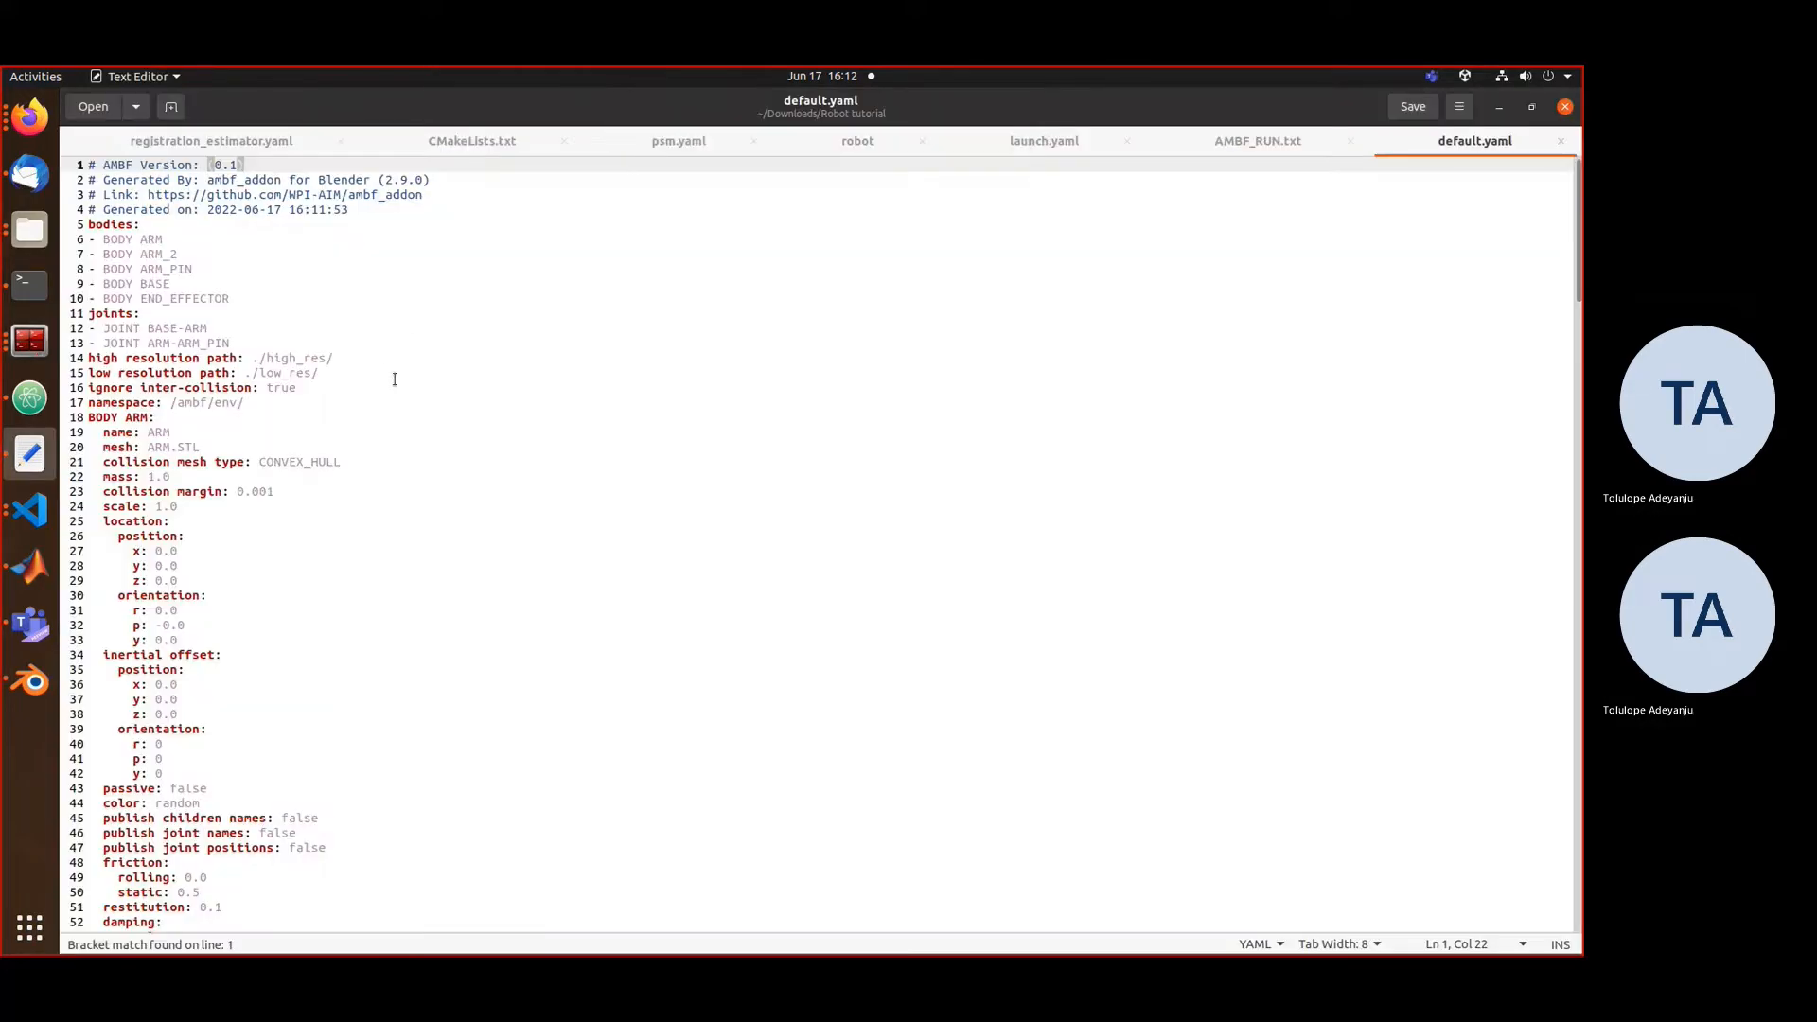
left_click(394, 360)
scroll(394, 435, "down", 5)
scroll(393, 491, "up", 5)
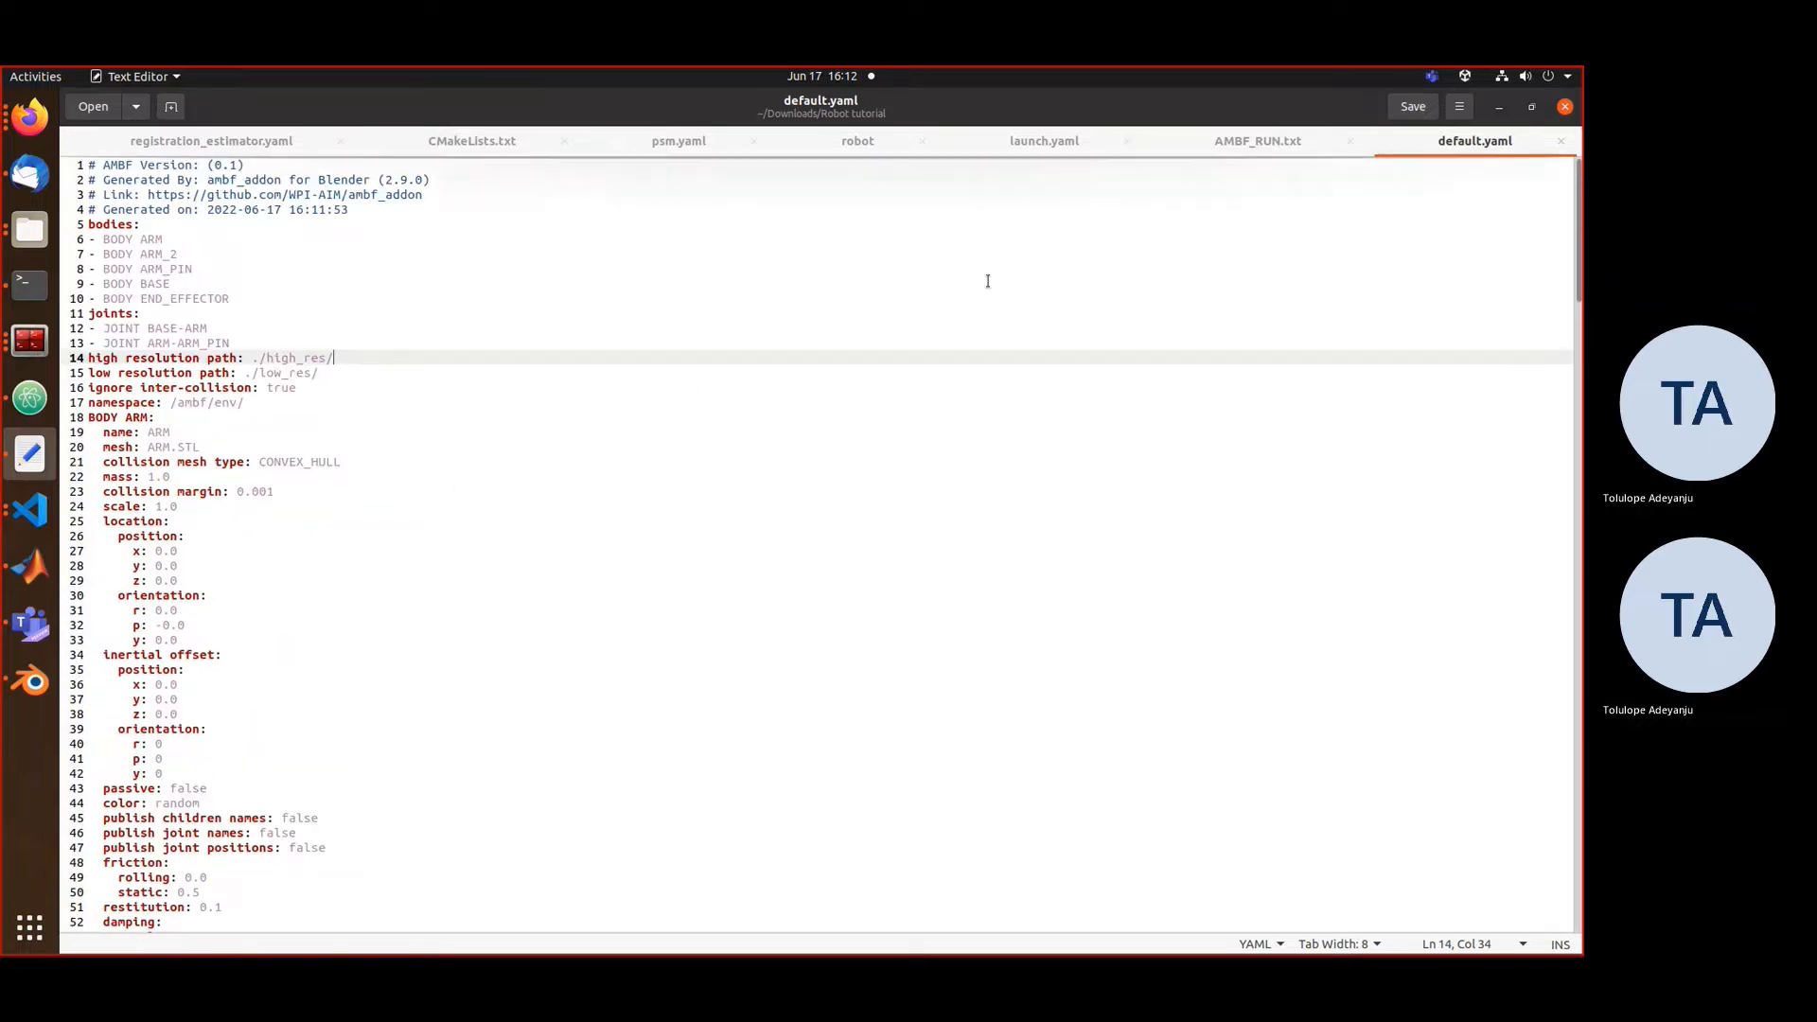
left_click(1559, 143)
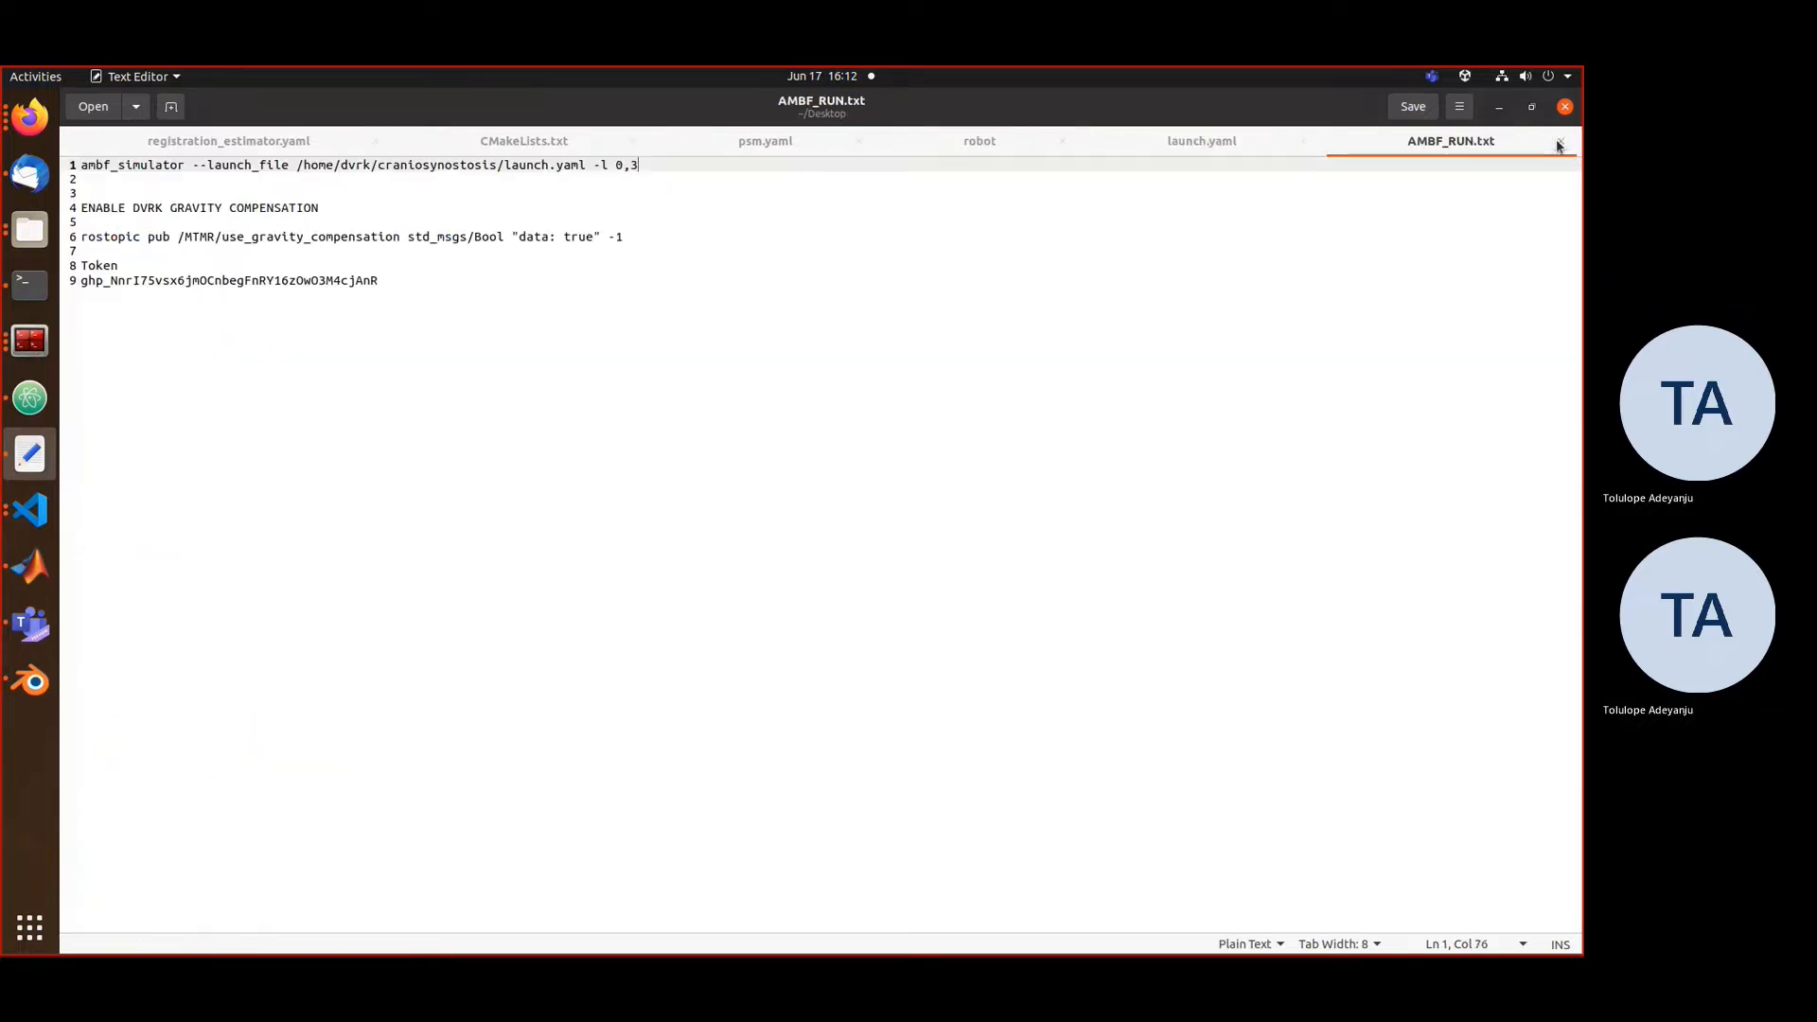
left_click(1500, 109)
- Run ambf_simulator -a /home/dvrk/Downloads/Robot\ tutorial/default.yaml in the terminal and inspect the loaded robot from different angles
left_click(1378, 576)
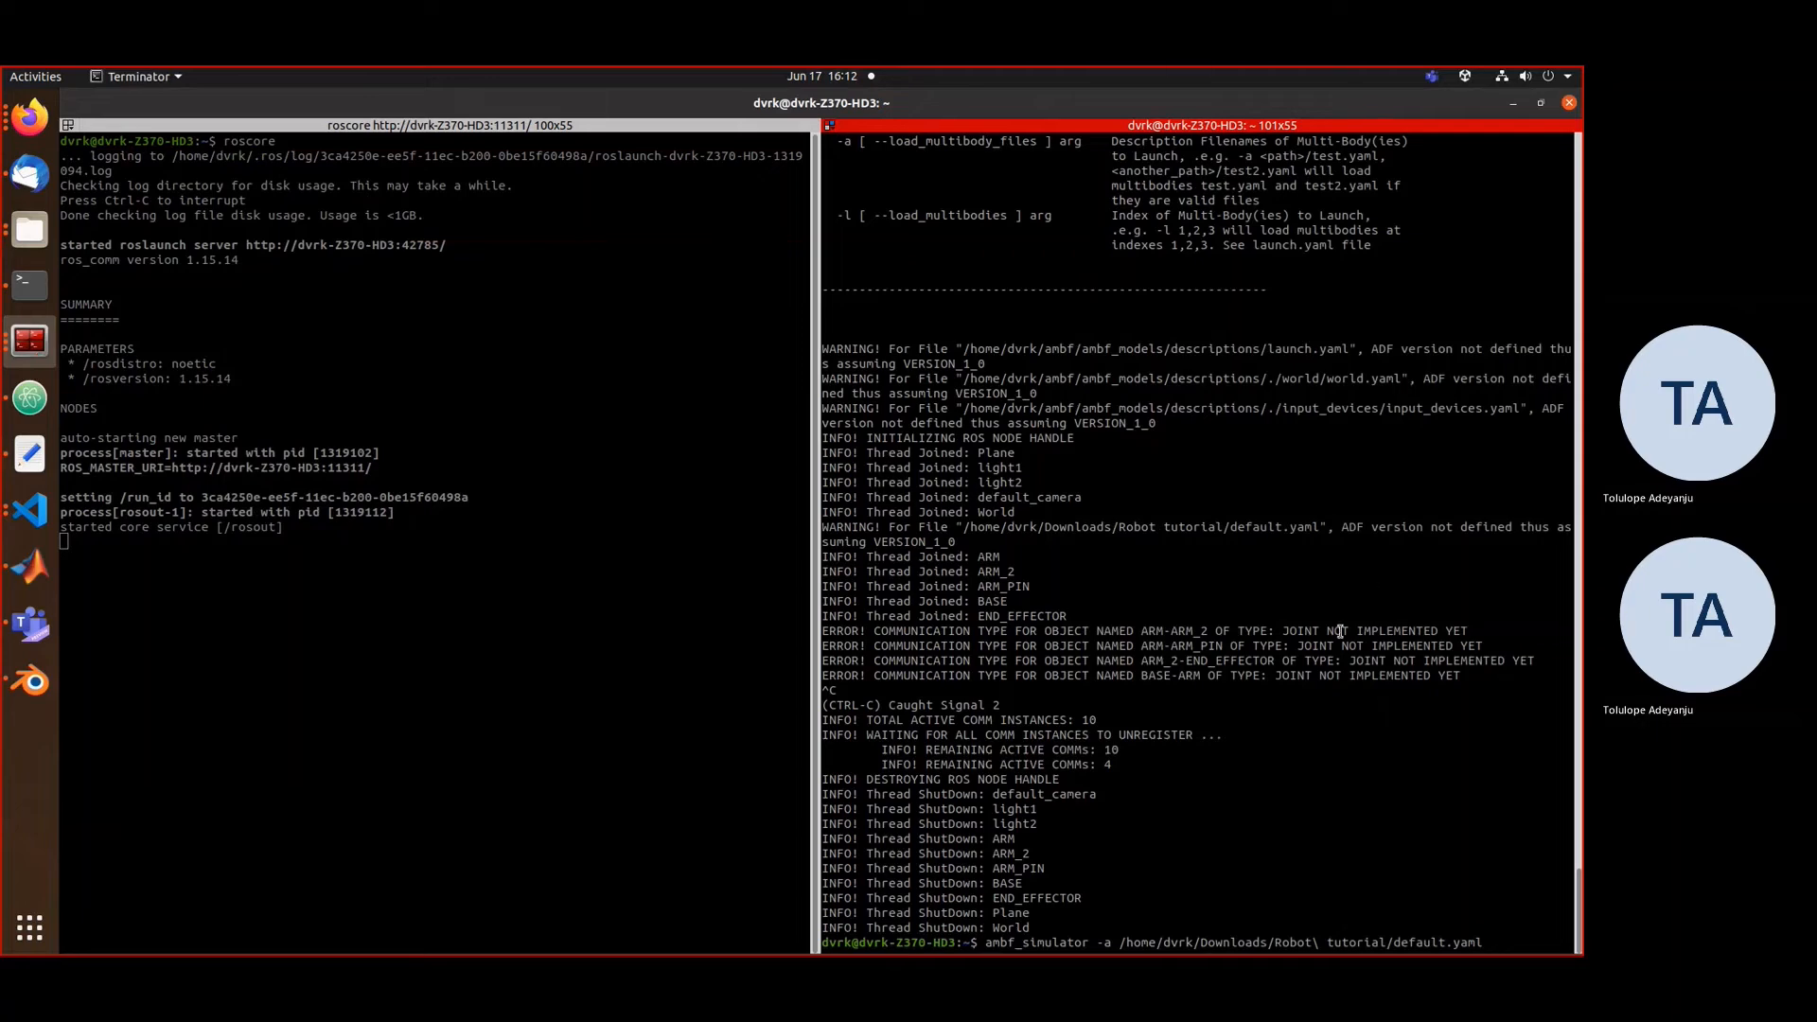
key("Return")
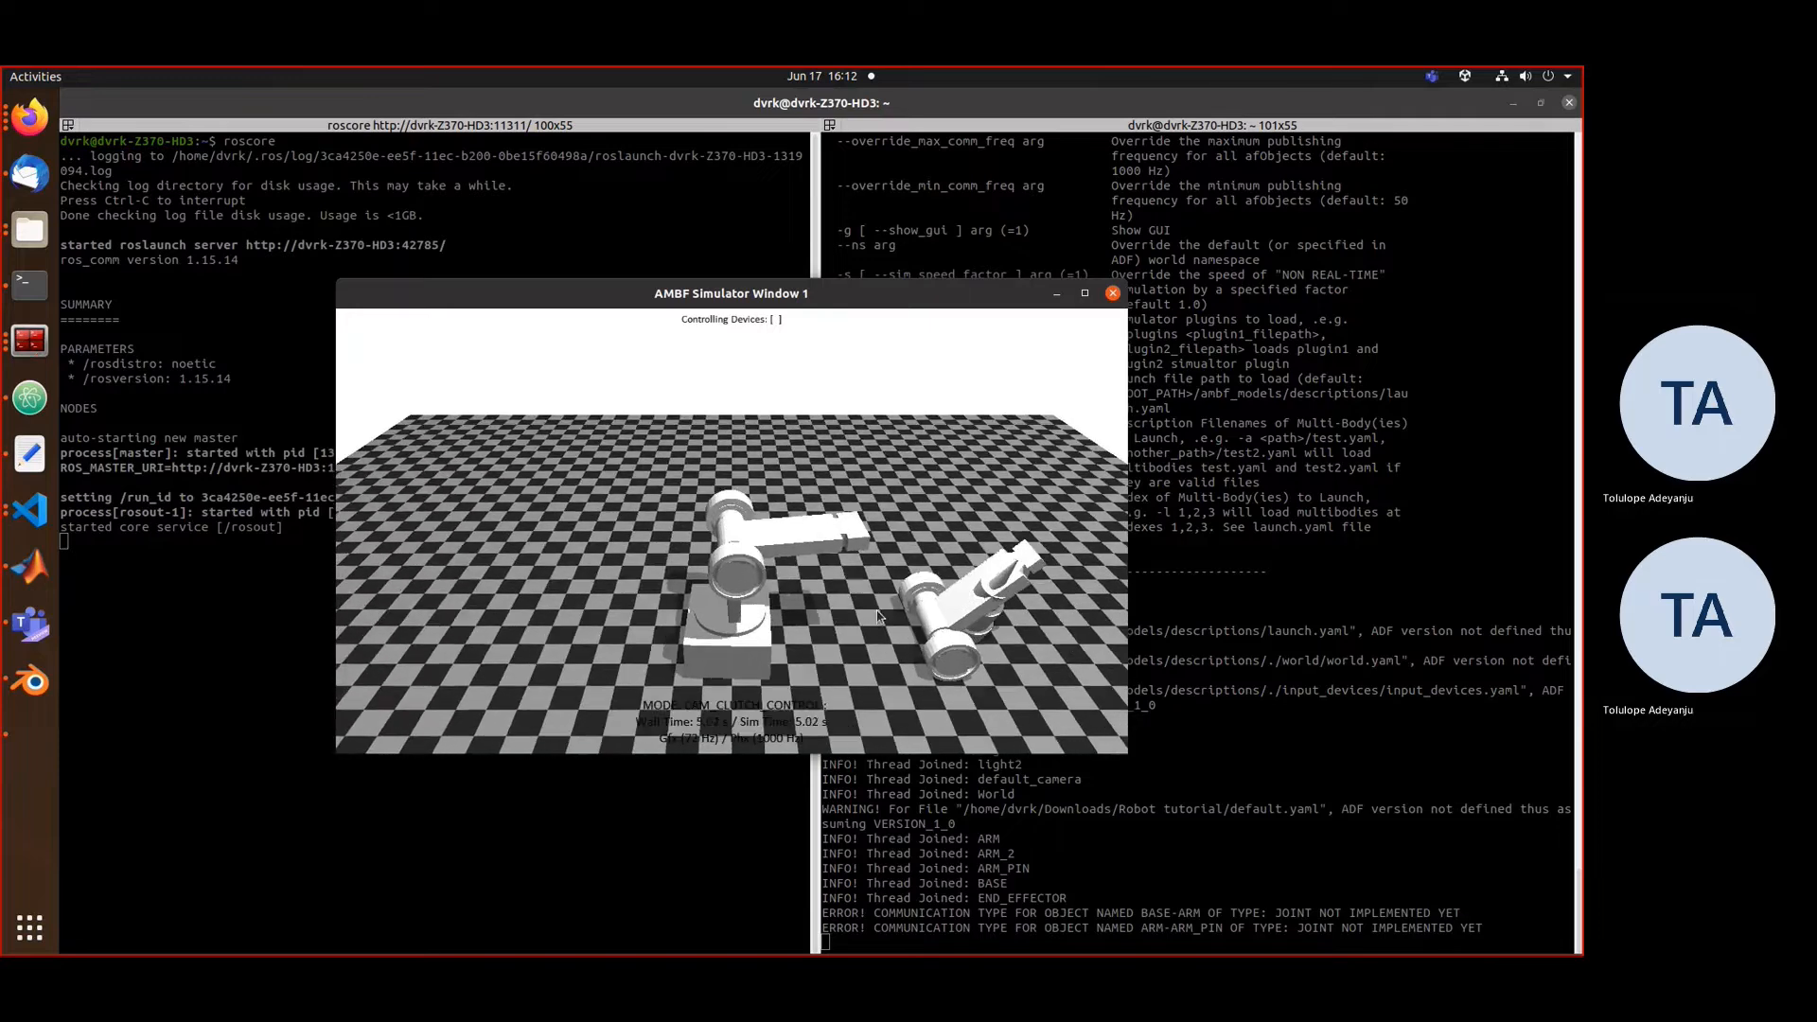
left_click_drag(876, 610, 731, 636)
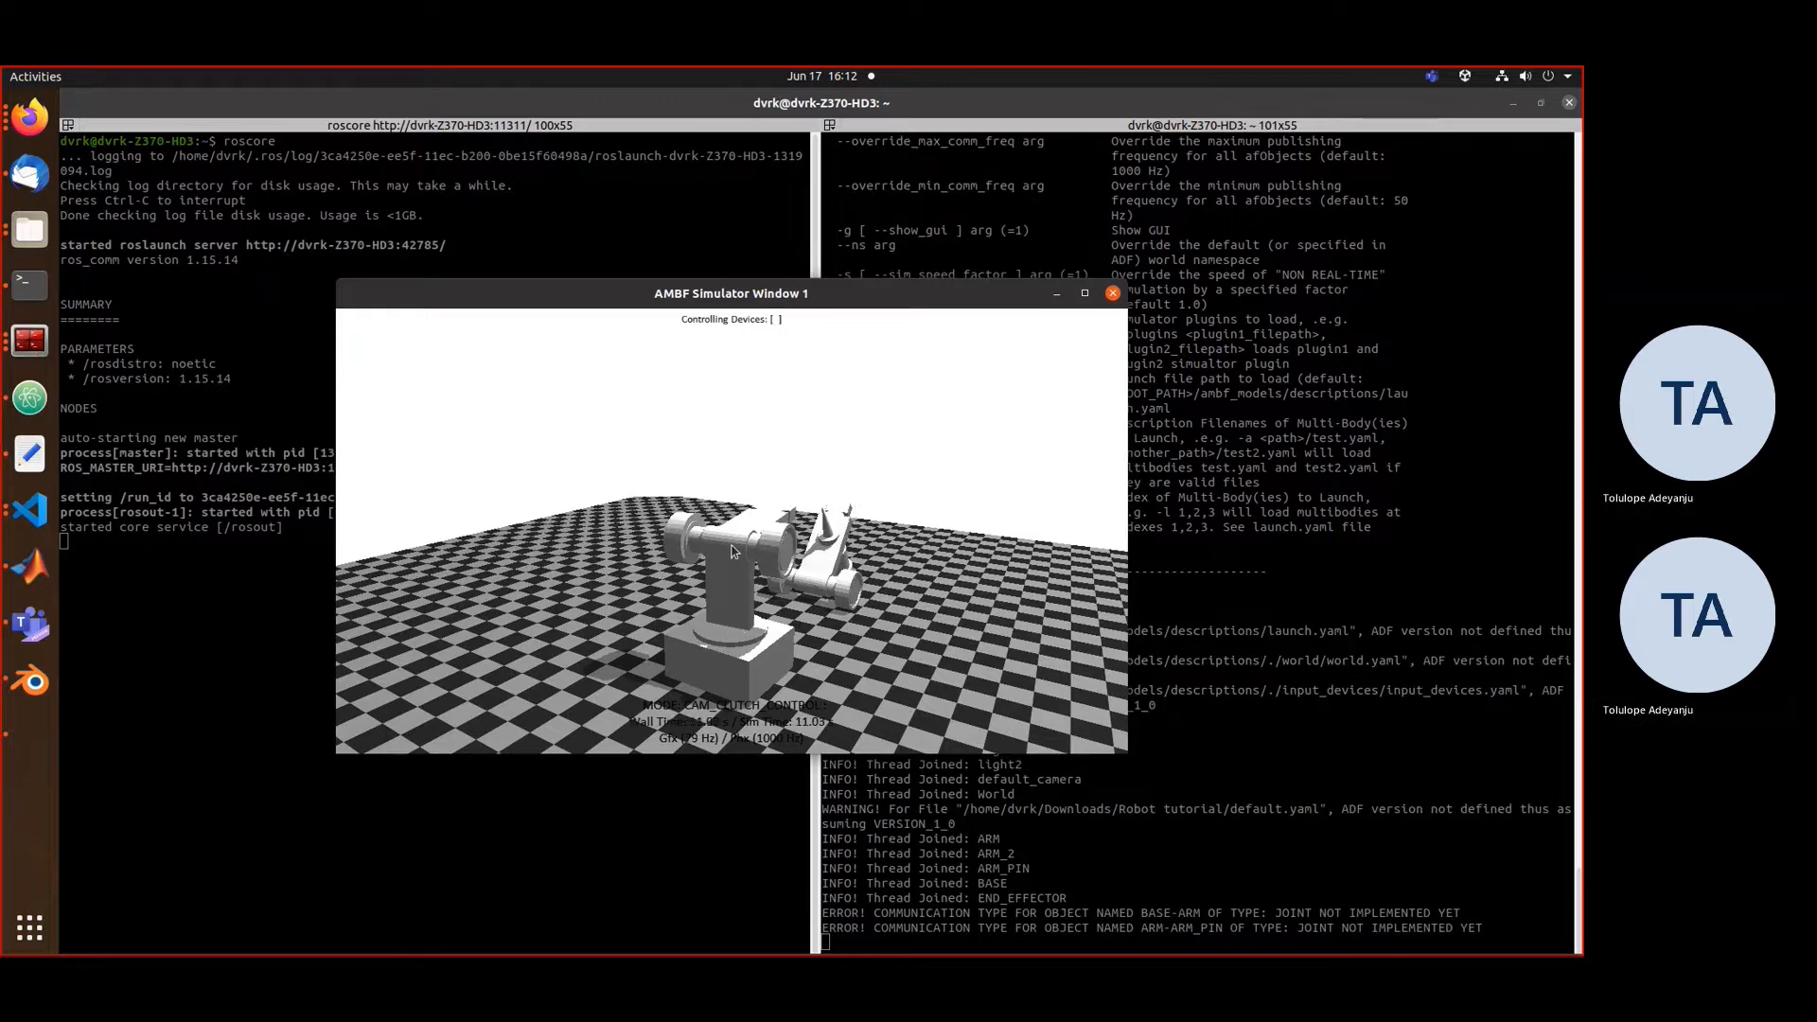
left_click_drag(731, 552, 883, 558)
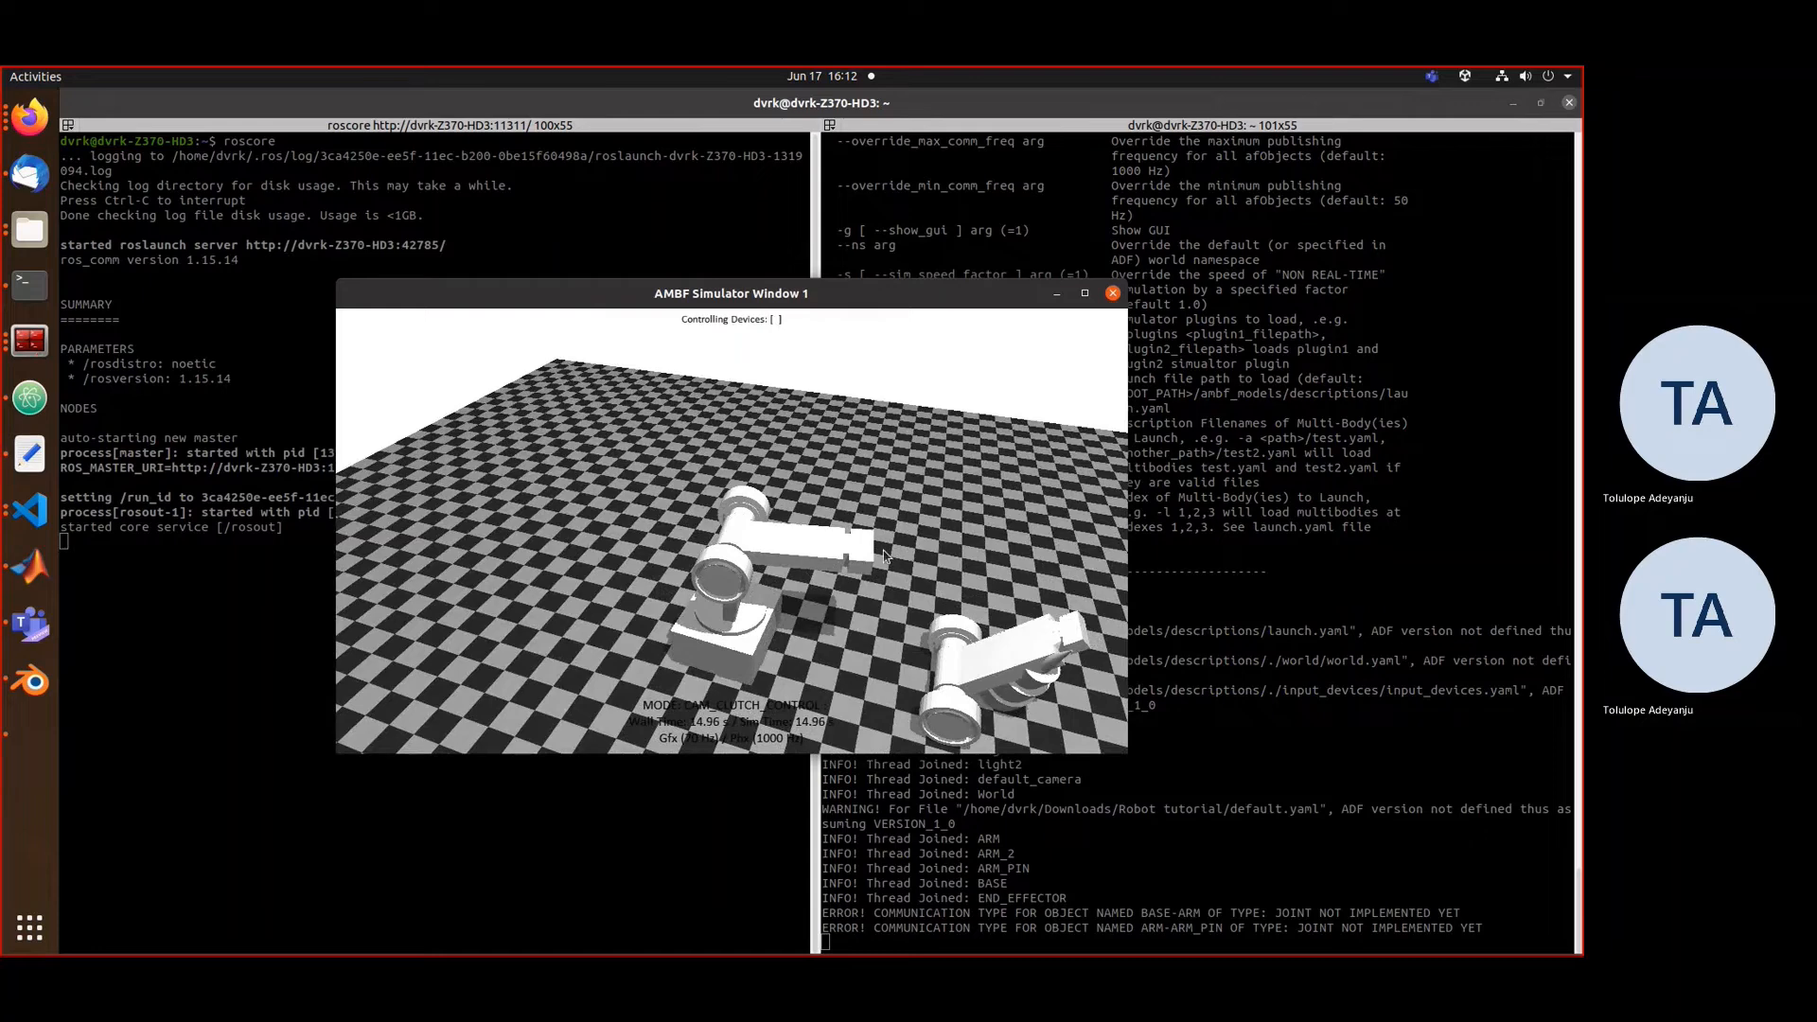
- Examine ARM_2 and its connection to ARM in Blender, and compare them with the robot parts in the AMBF simulator window
left_click(32, 679)
scroll(832, 539, "down", 3)
middle_click_drag(832, 539, 587, 452)
left_click(593, 470)
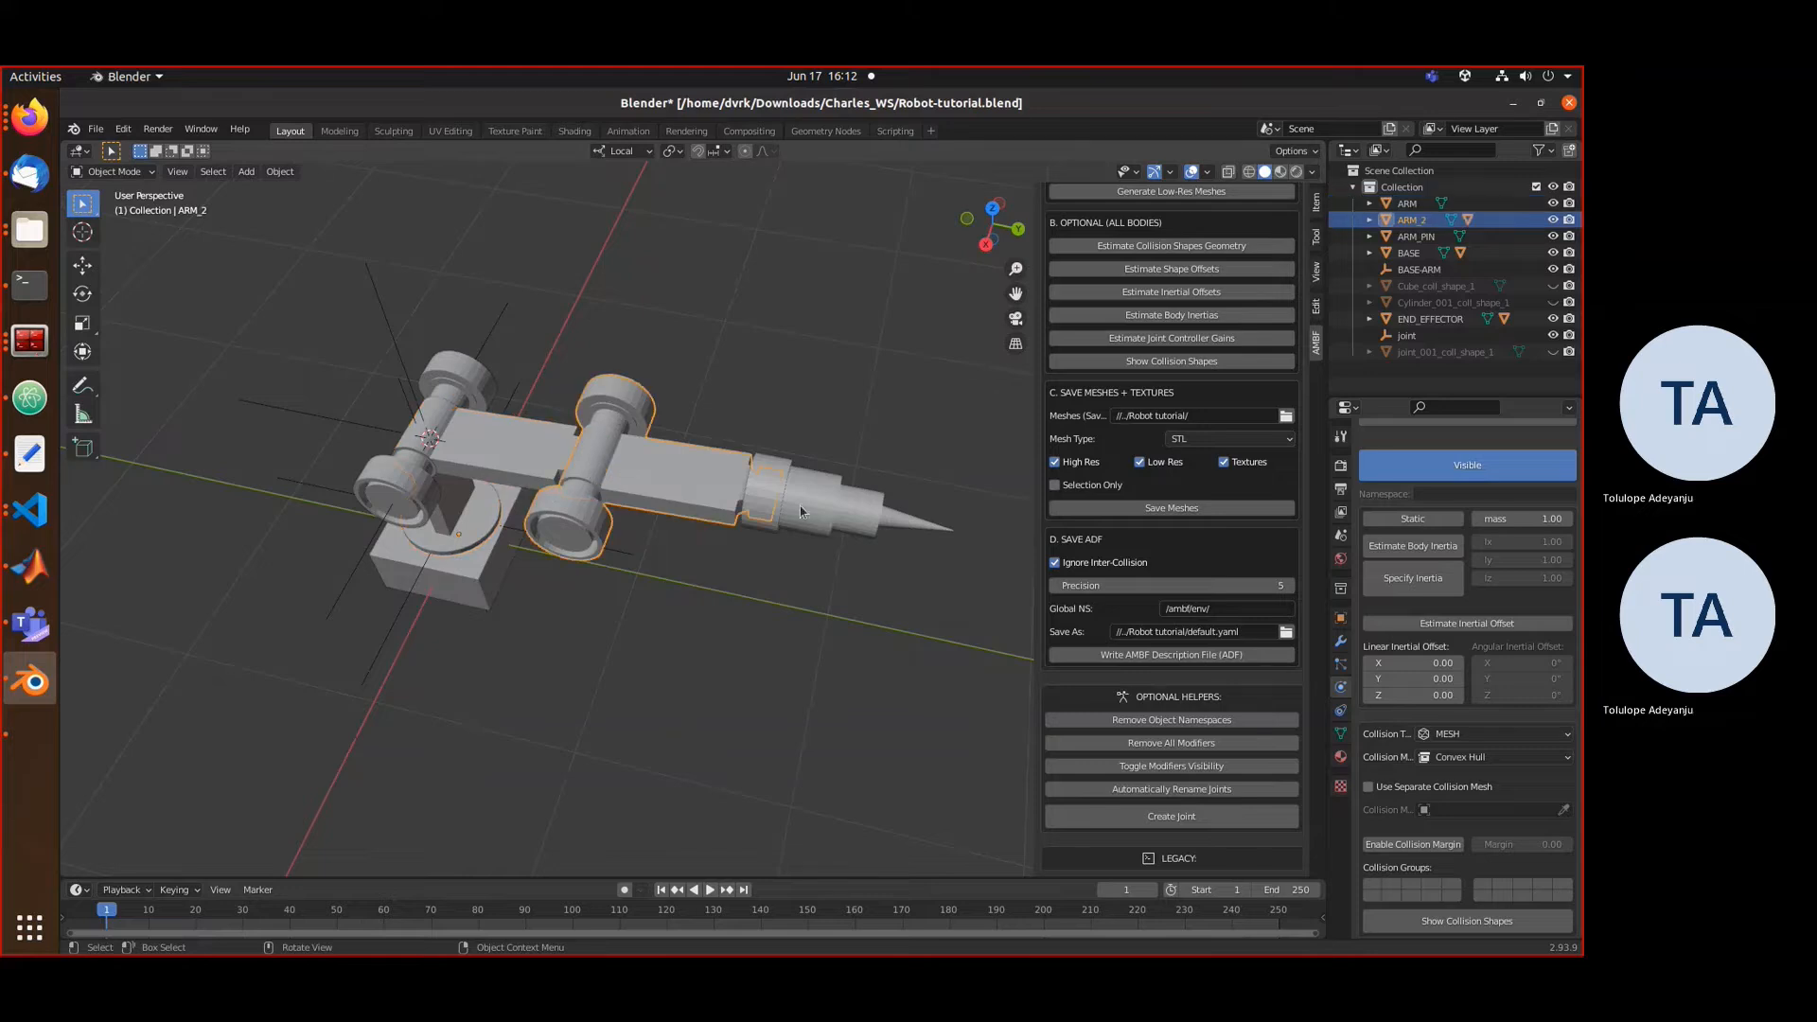
left_click(770, 494)
left_click(610, 466)
middle_click_drag(610, 465, 227, 606)
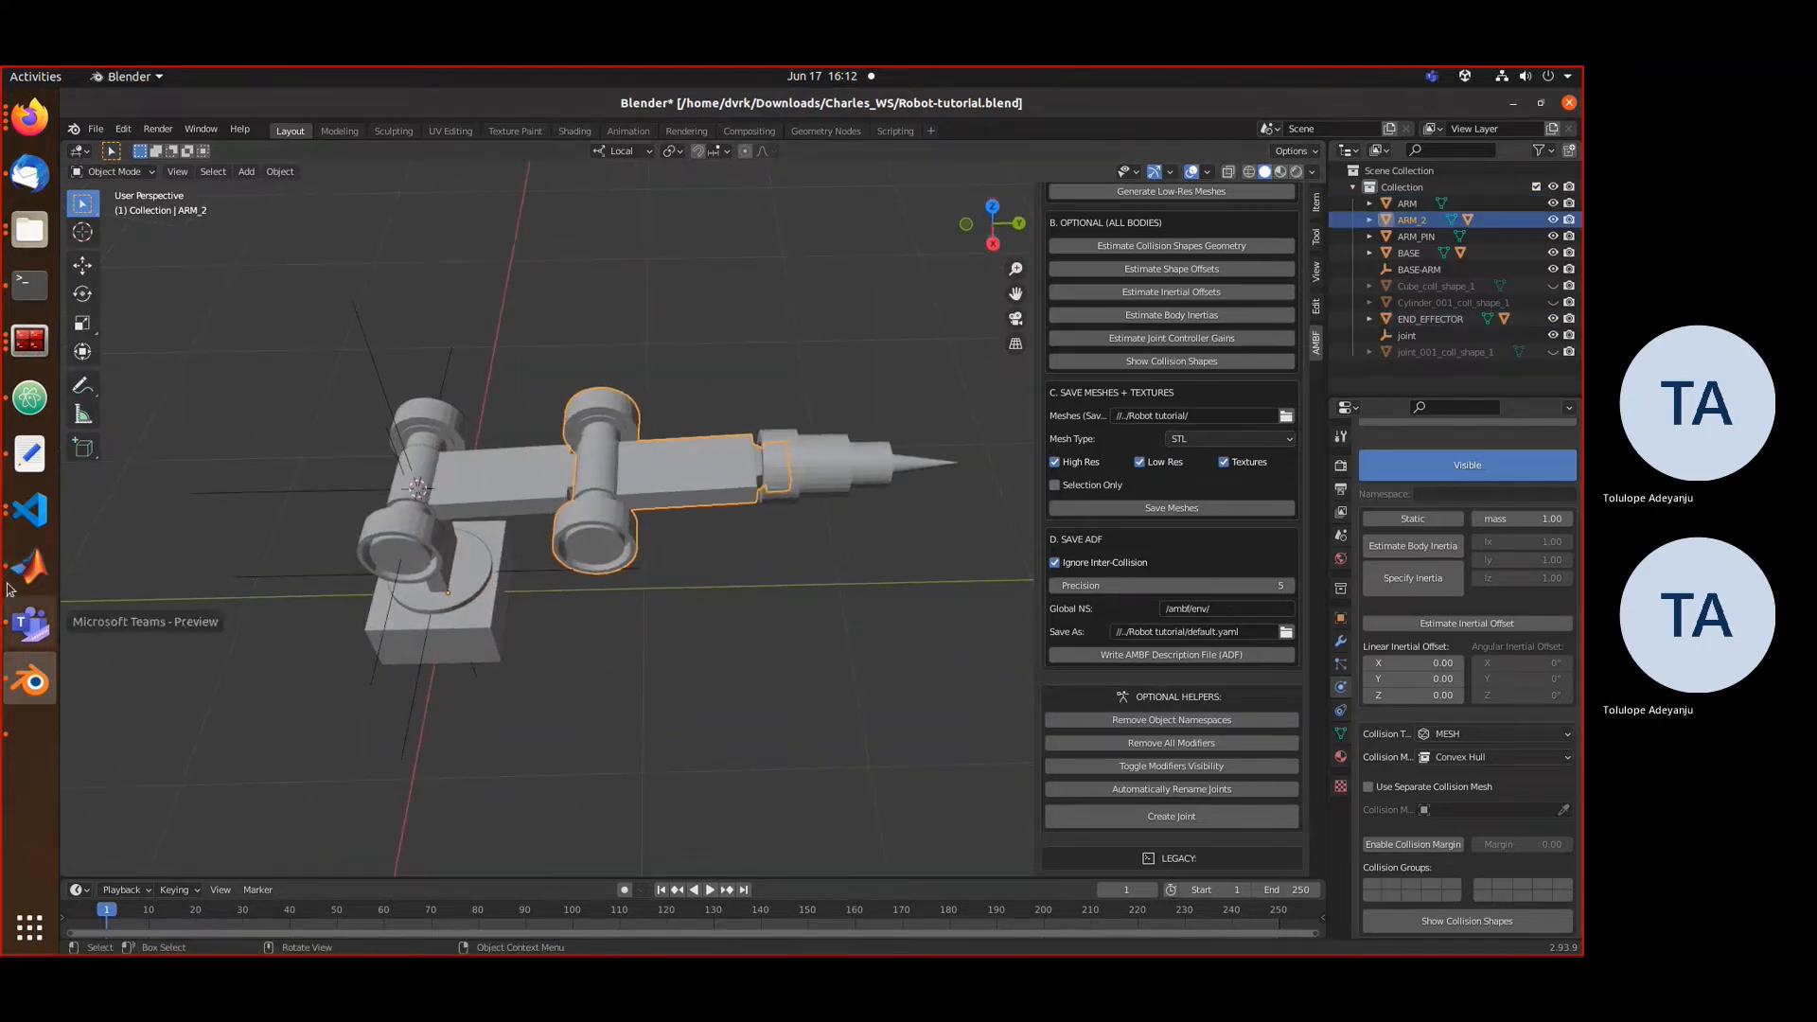
left_click(29, 733)
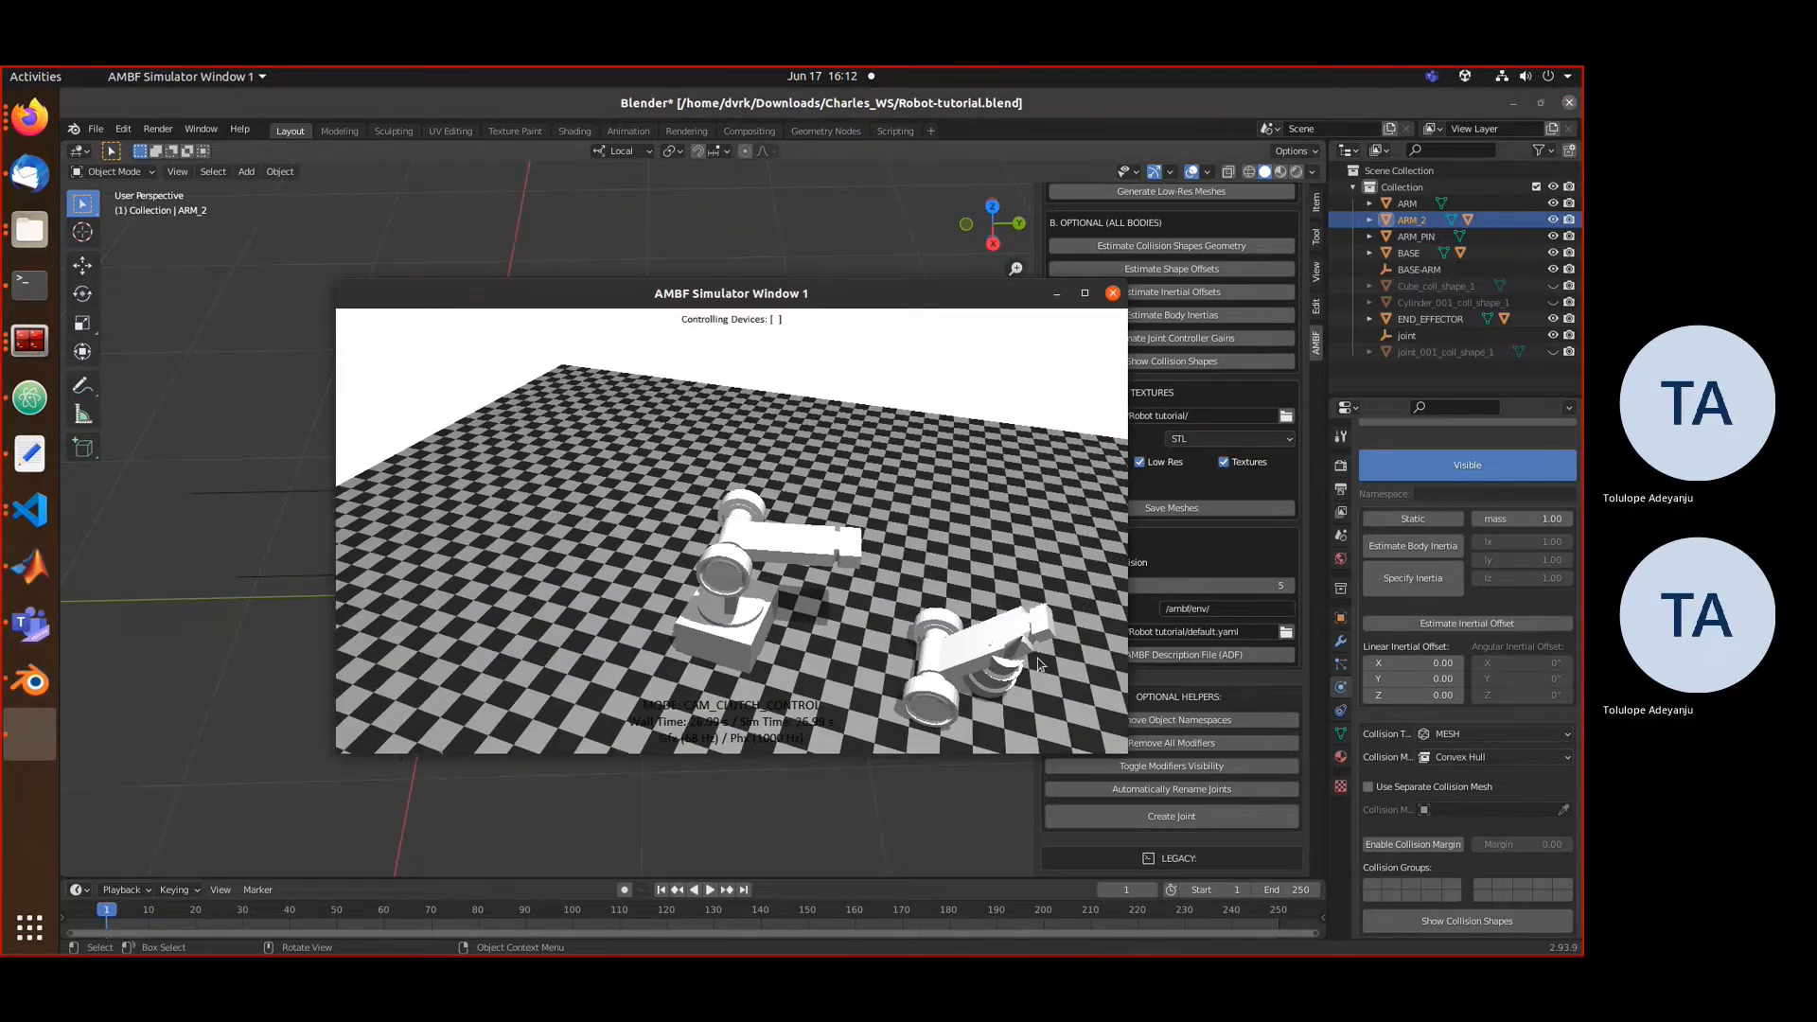
middle_click_drag(989, 662, 932, 582)
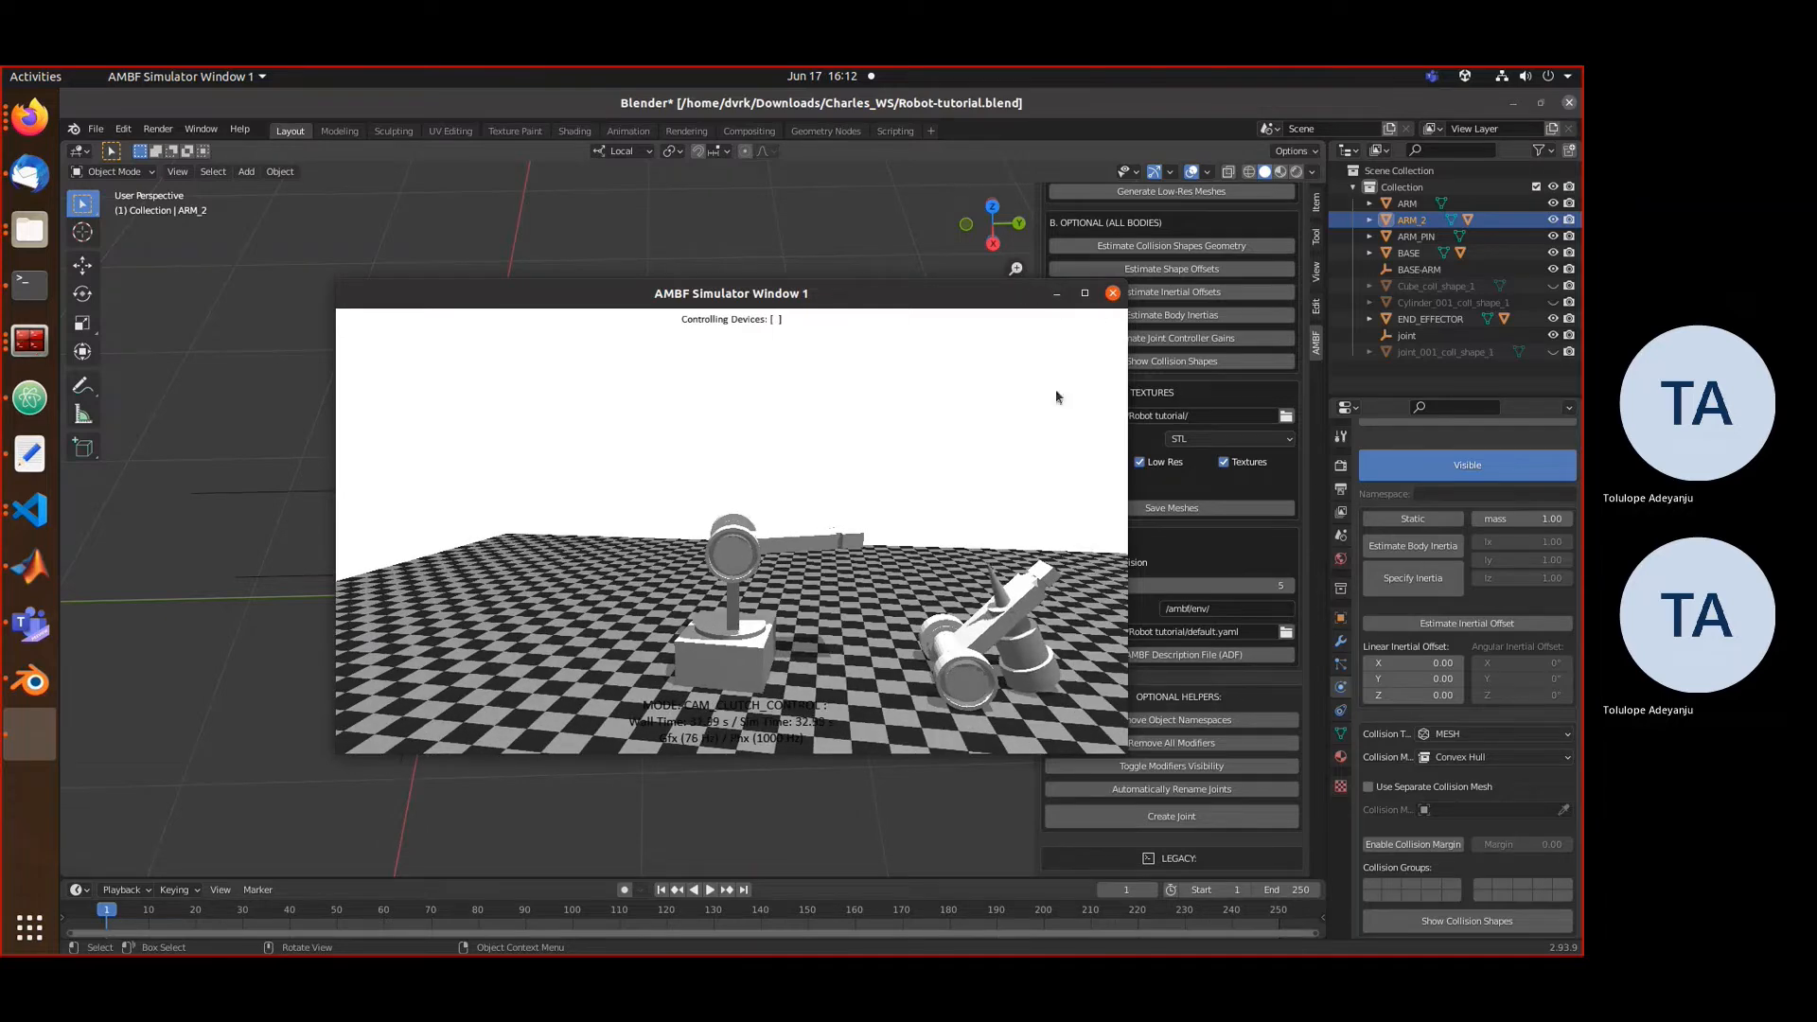
middle_click_drag(915, 714, 759, 576)
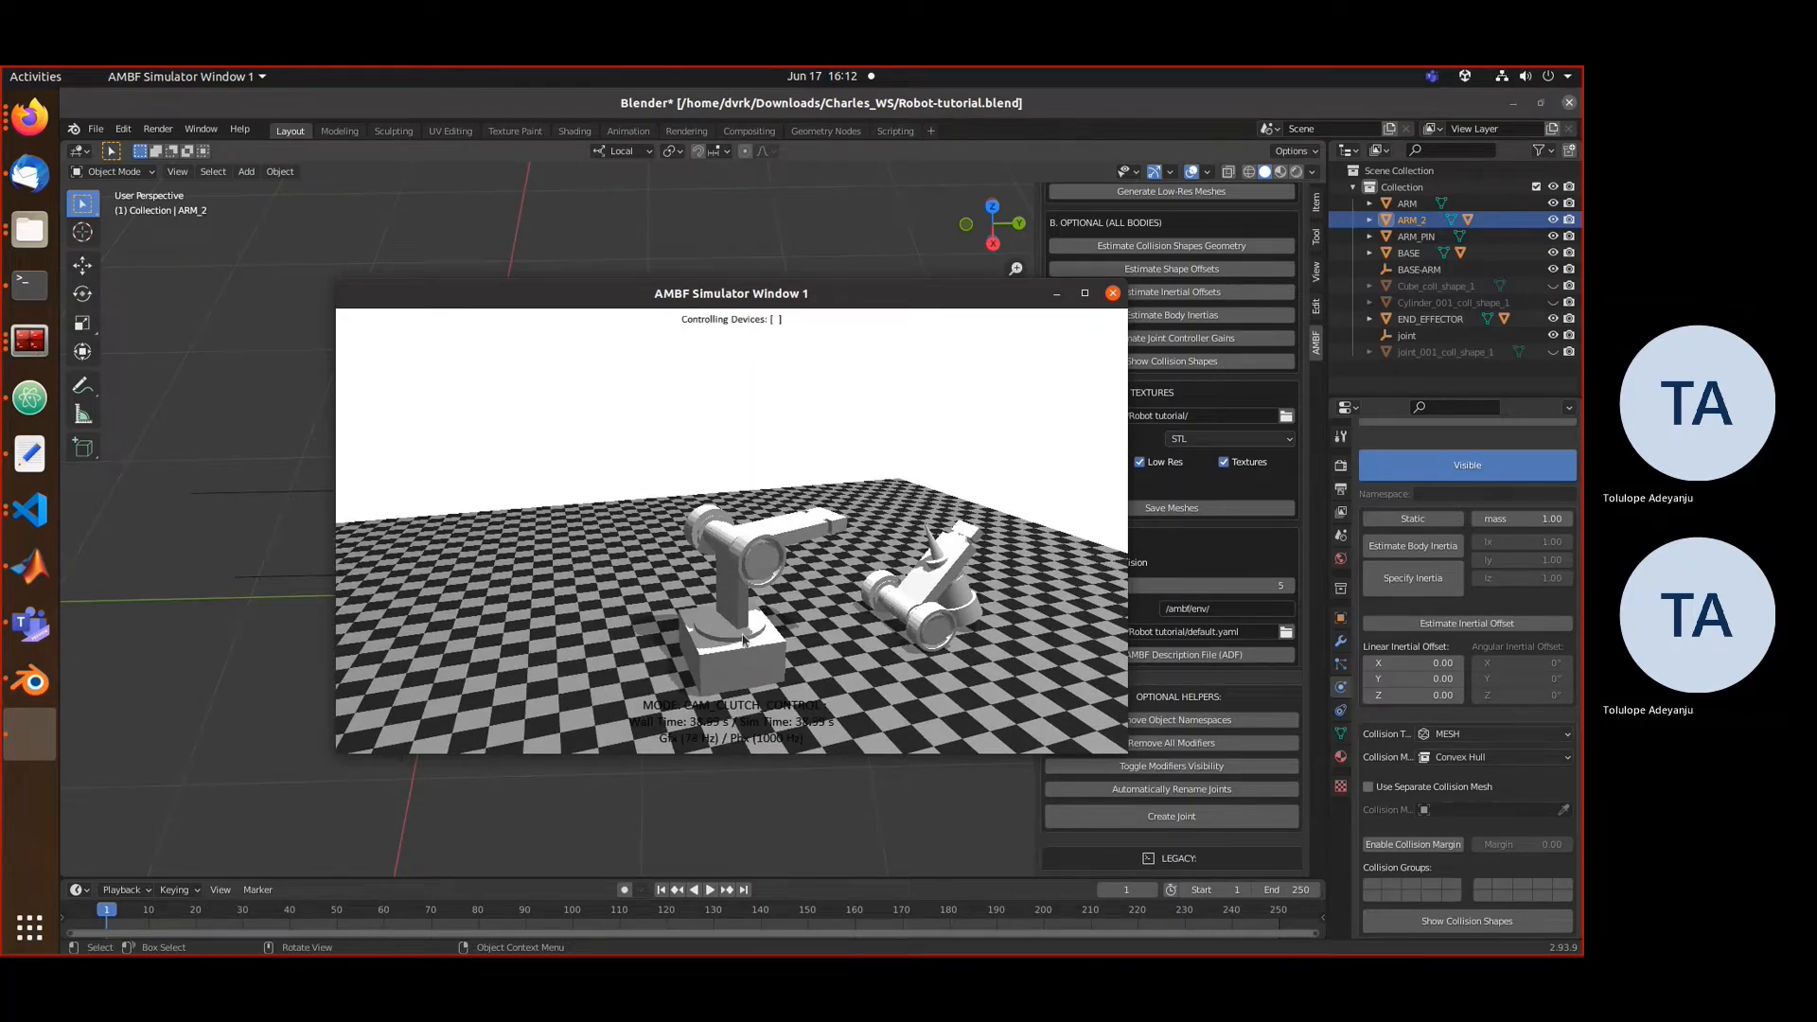
middle_click_drag(739, 644, 743, 617)
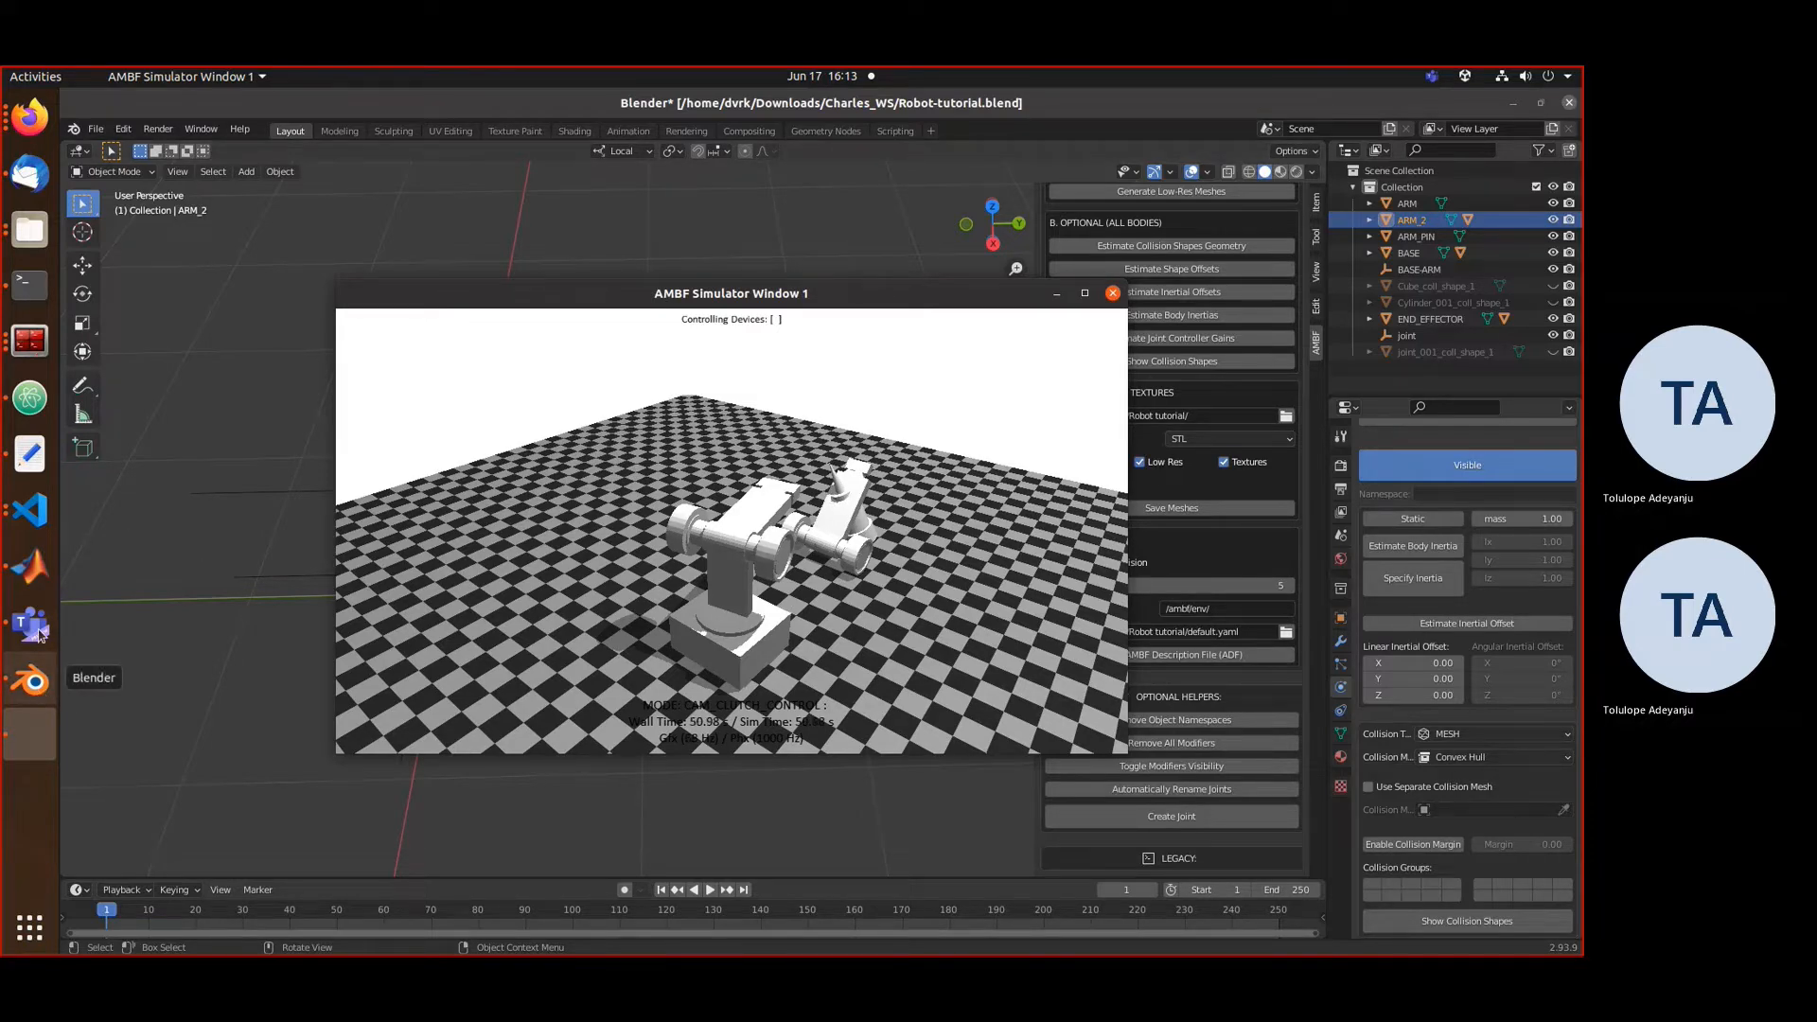
- Switch to Blender and open ARM and ARM_2 together in Edit Mode with wireframe shading
left_click(30, 680)
left_click(666, 607)
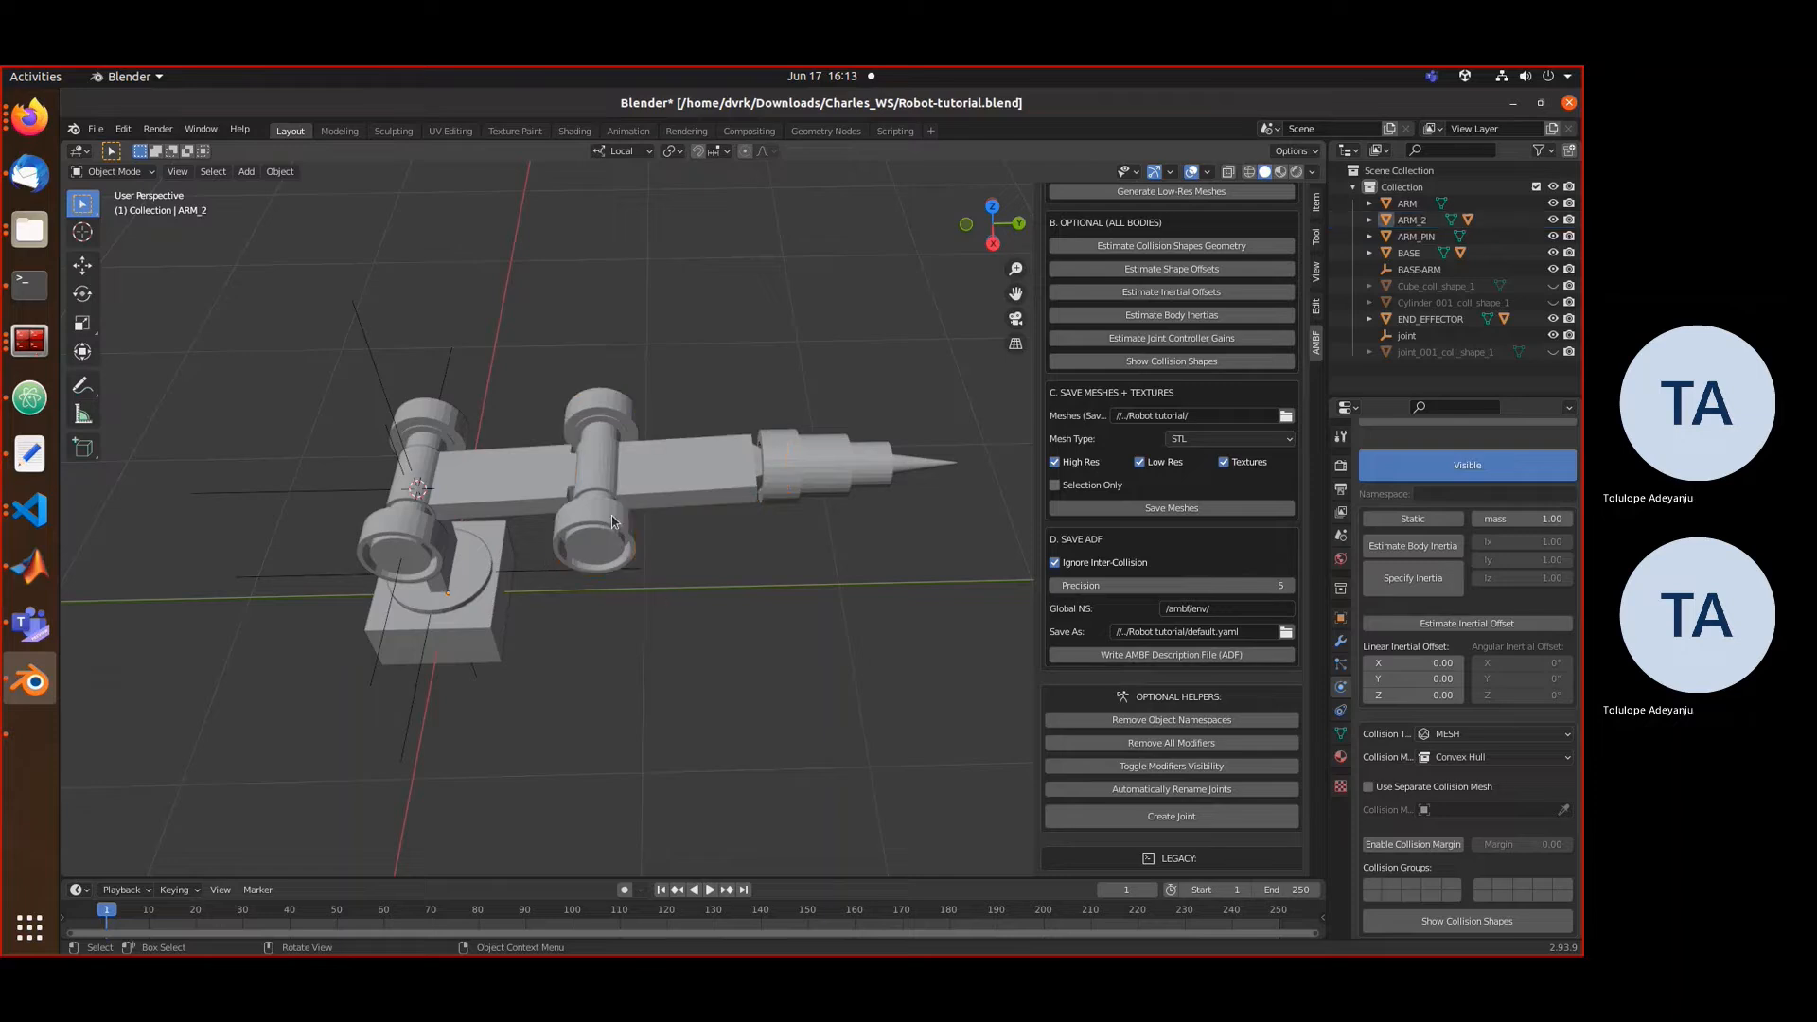
middle_click_drag(613, 521, 666, 616)
left_click(659, 622)
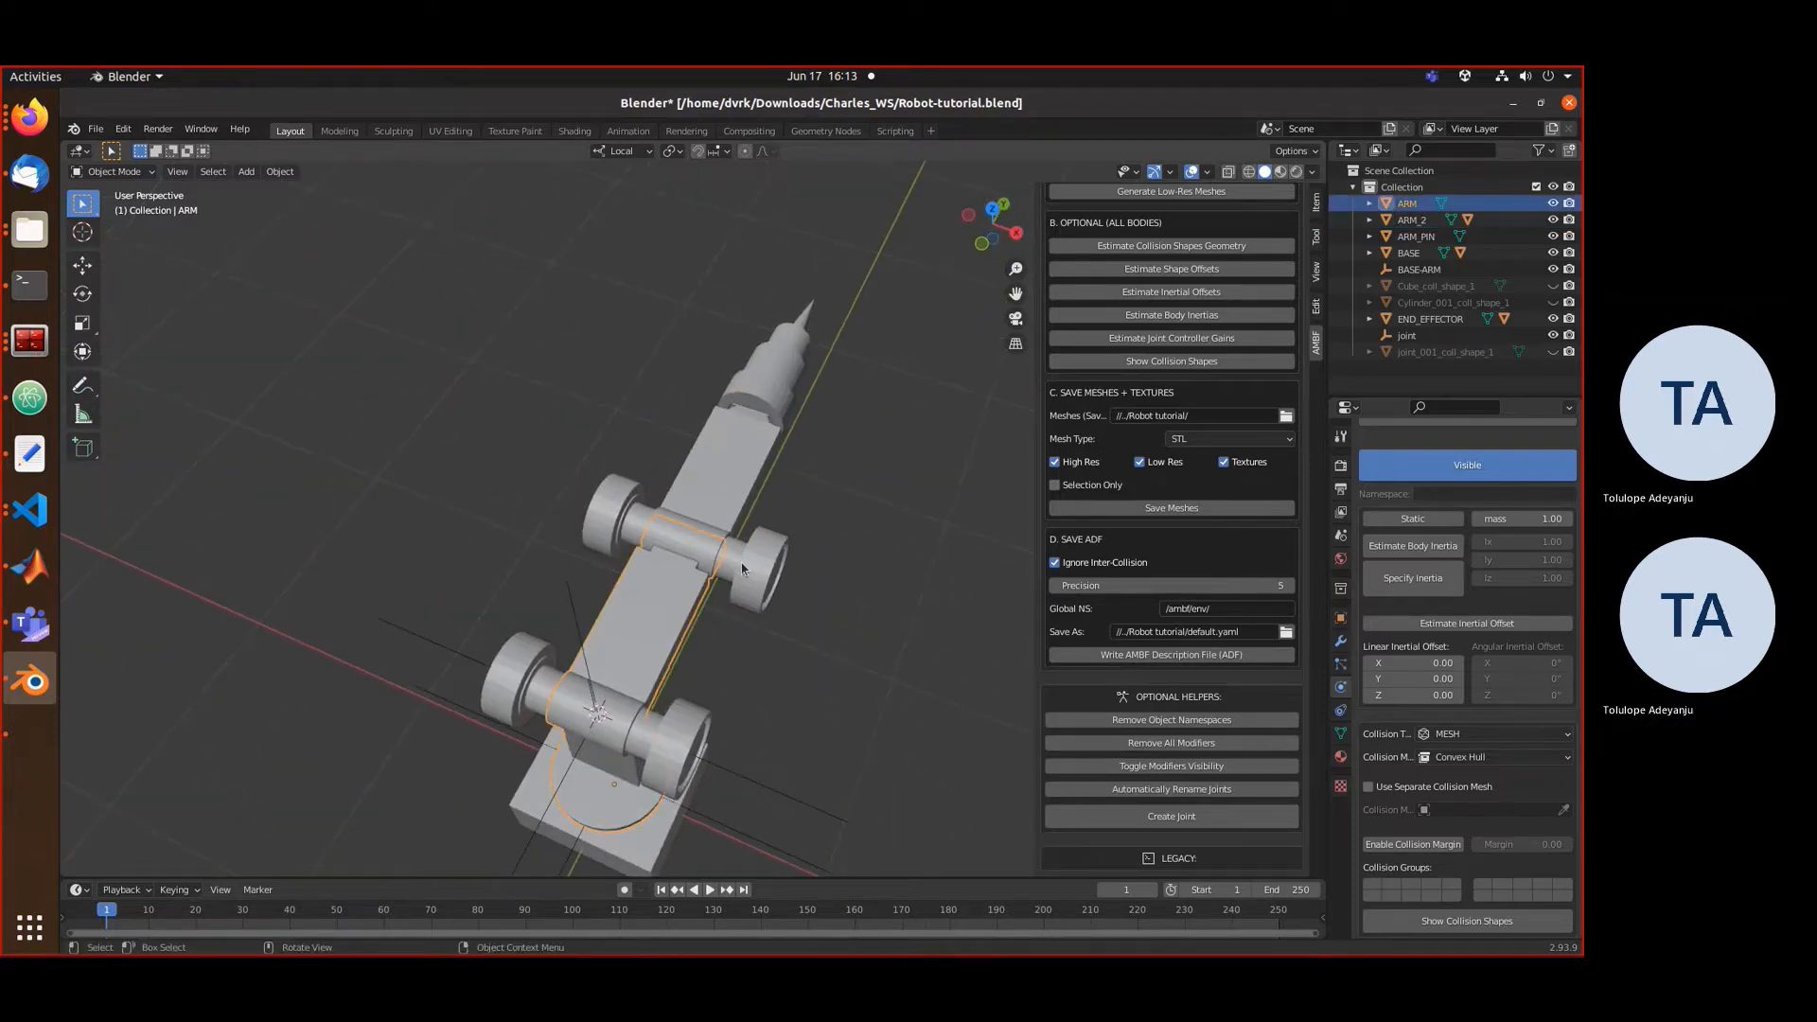
left_click(742, 569)
left_click(668, 592, "shift")
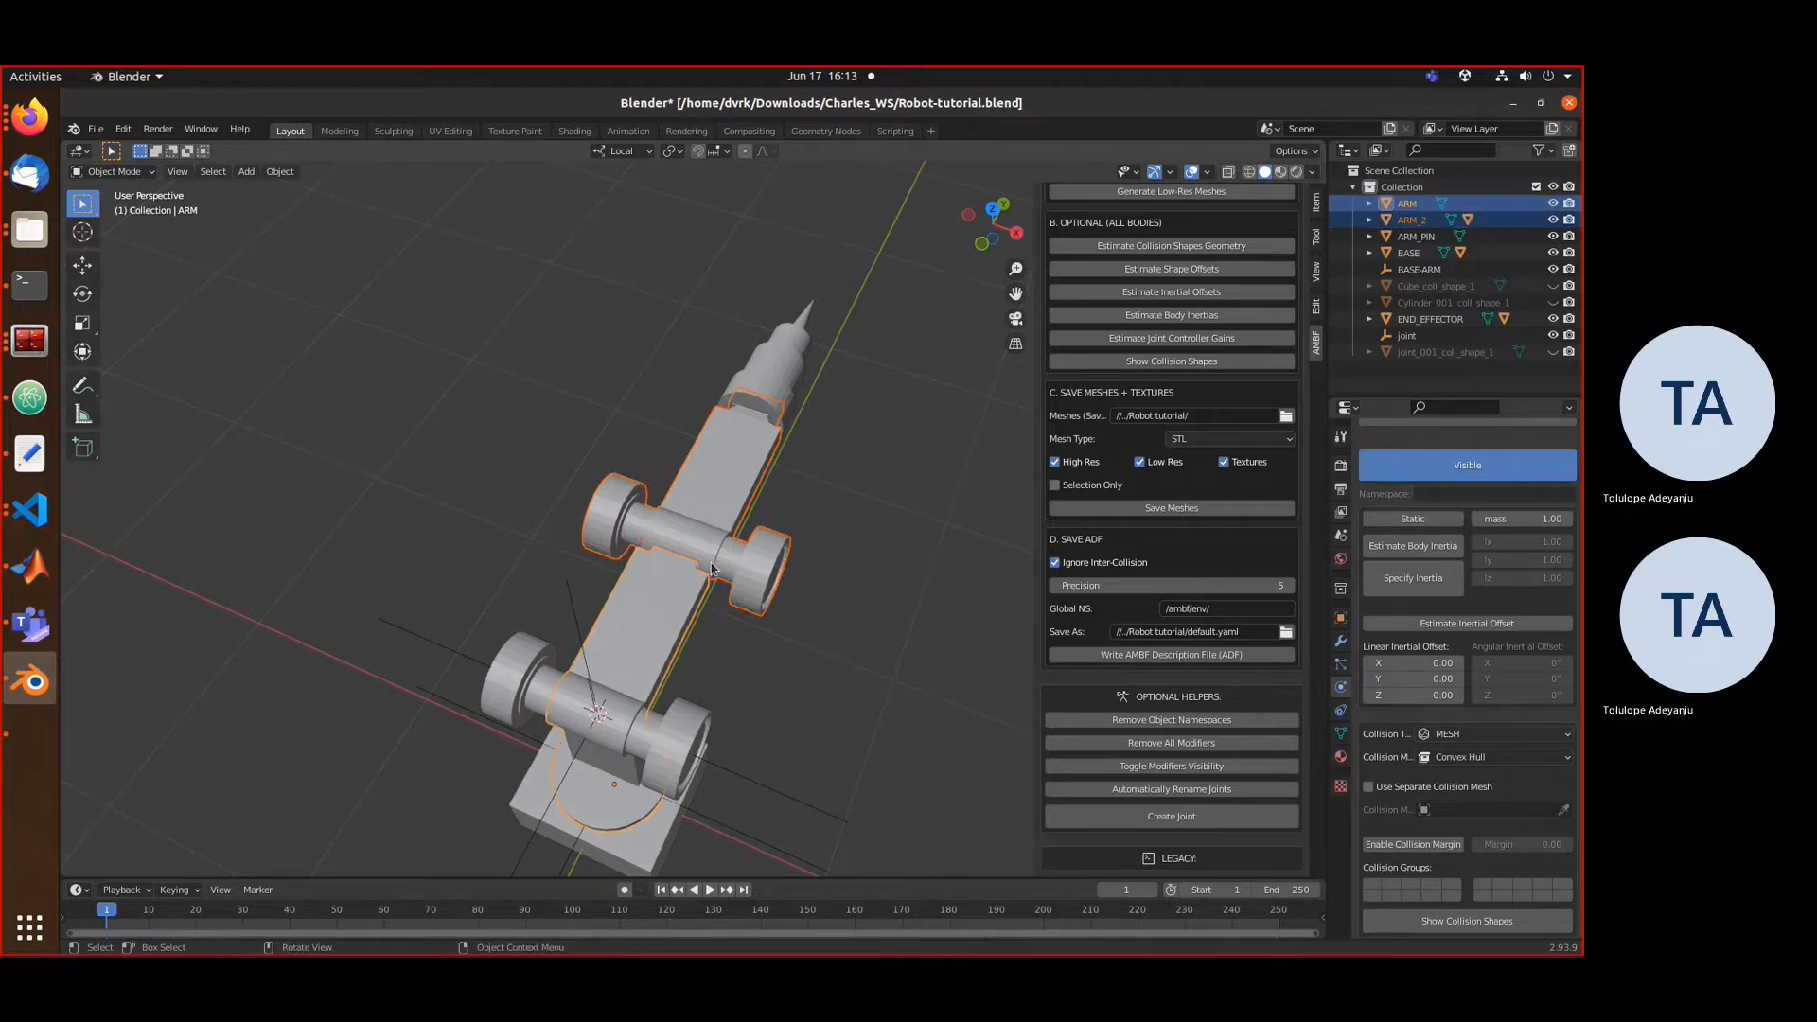
key("Tab")
middle_click_drag(715, 570, 748, 580)
key("shift+z")
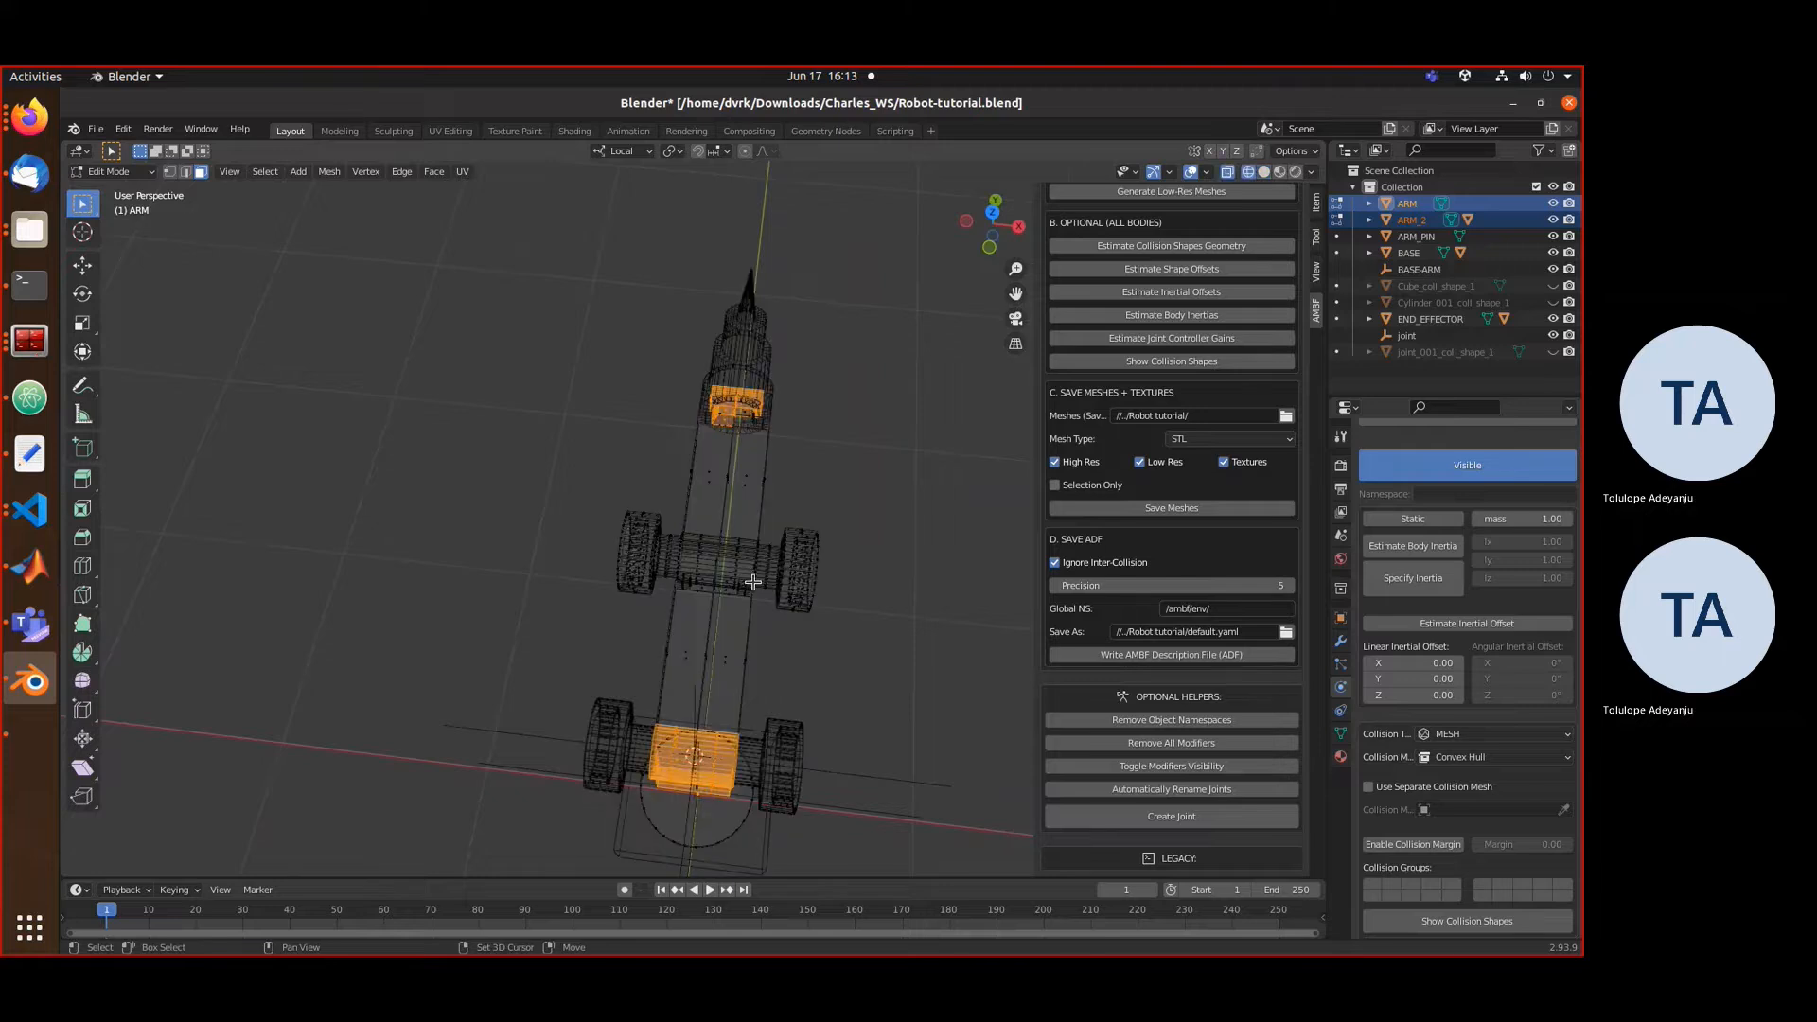
- Select only the linked central cylinder at the hinge between ARM and ARM_2 and snap the 3D cursor to it
key("alt+a")
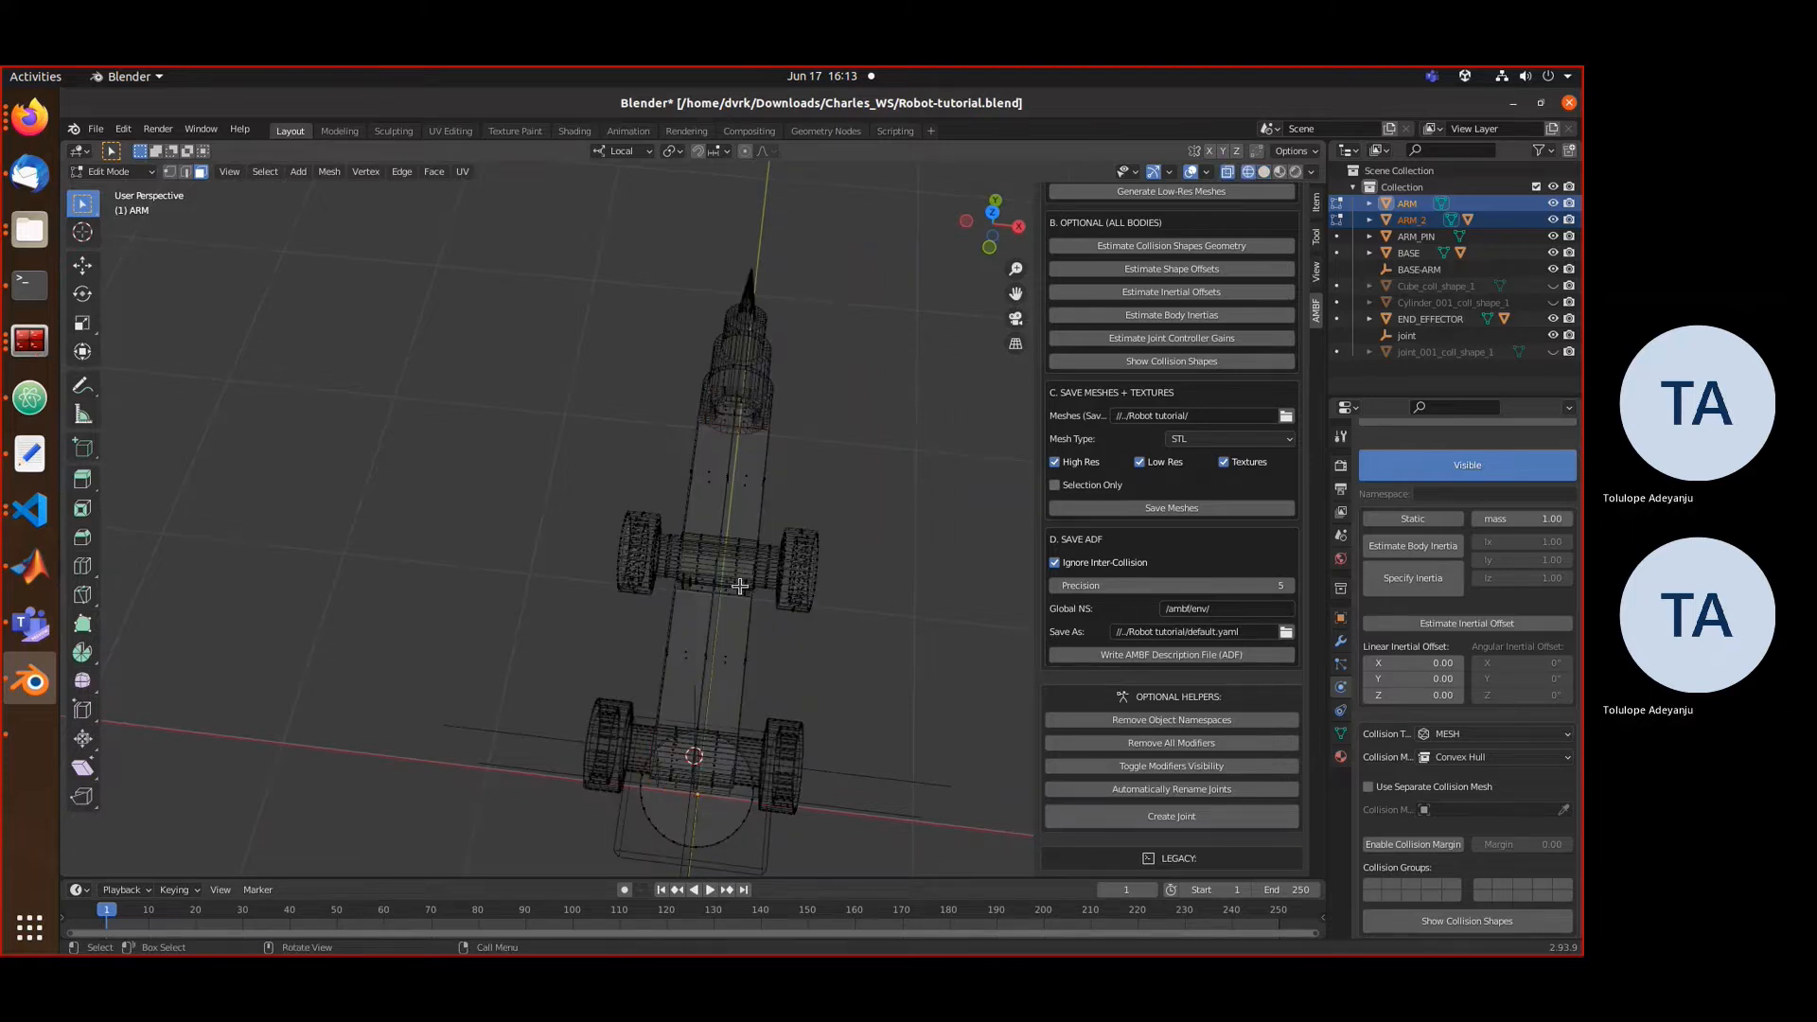
middle_click_drag(784, 634, 799, 636)
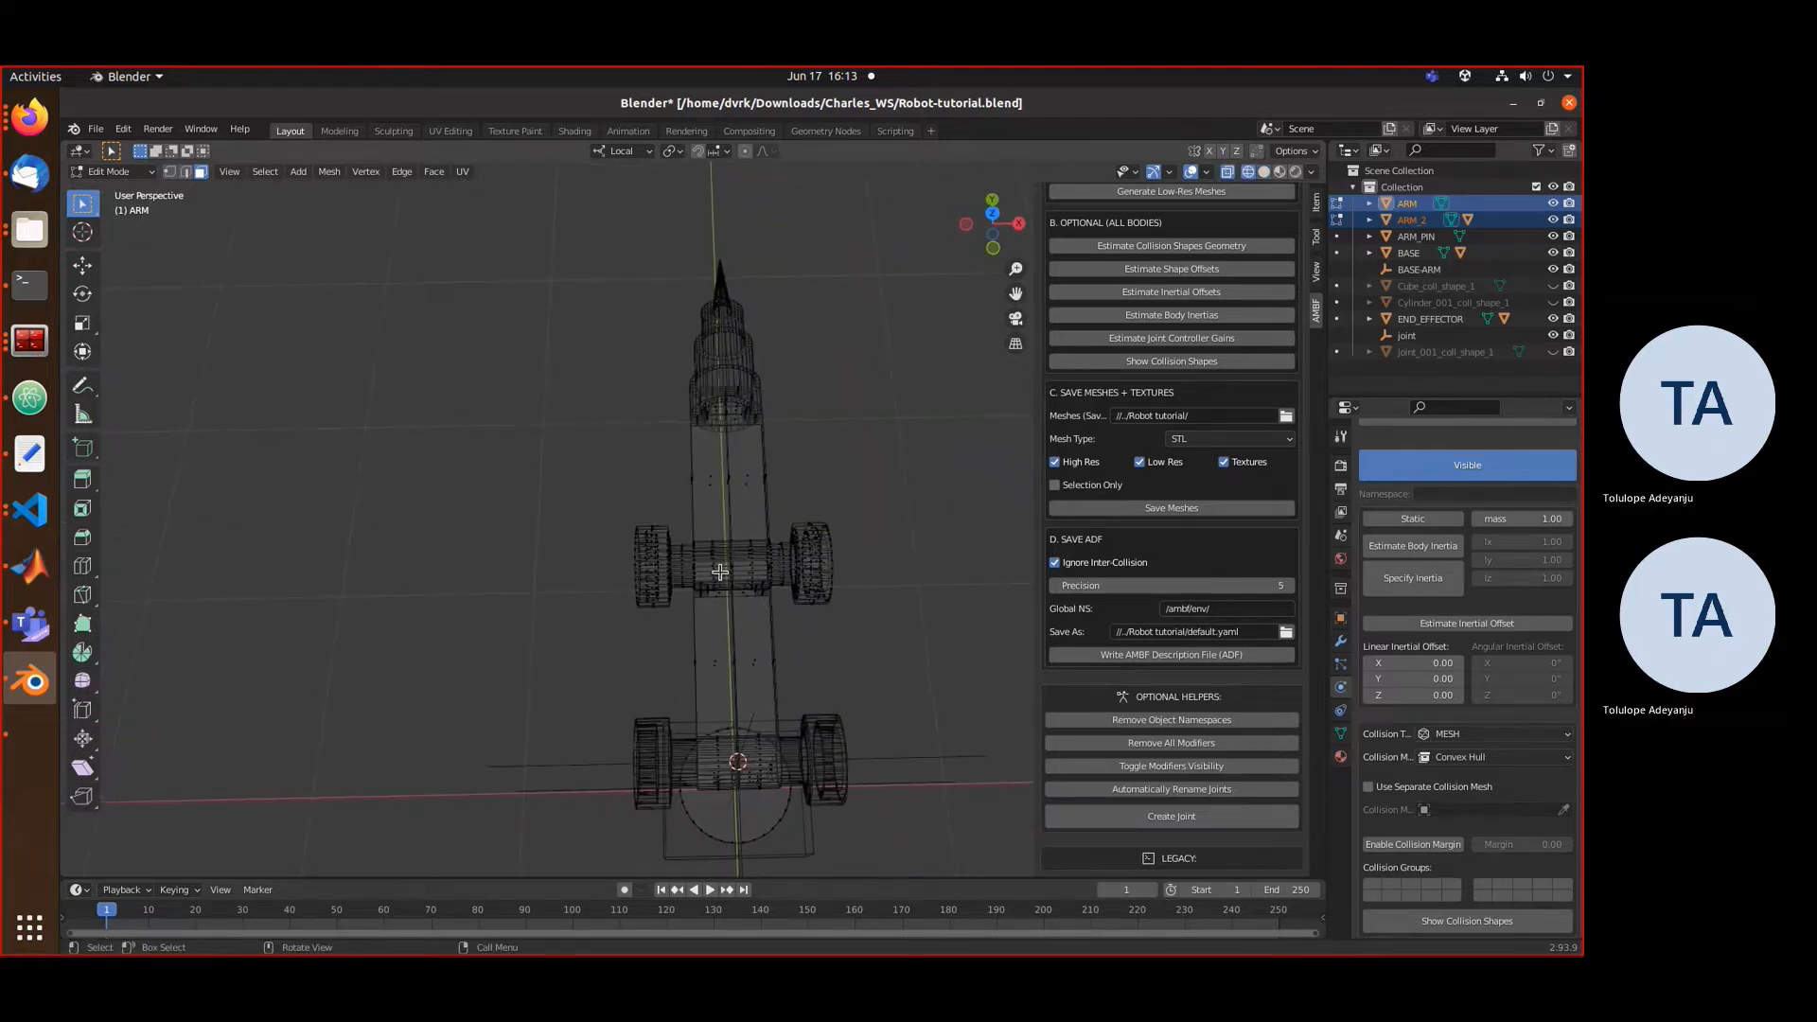
key("l")
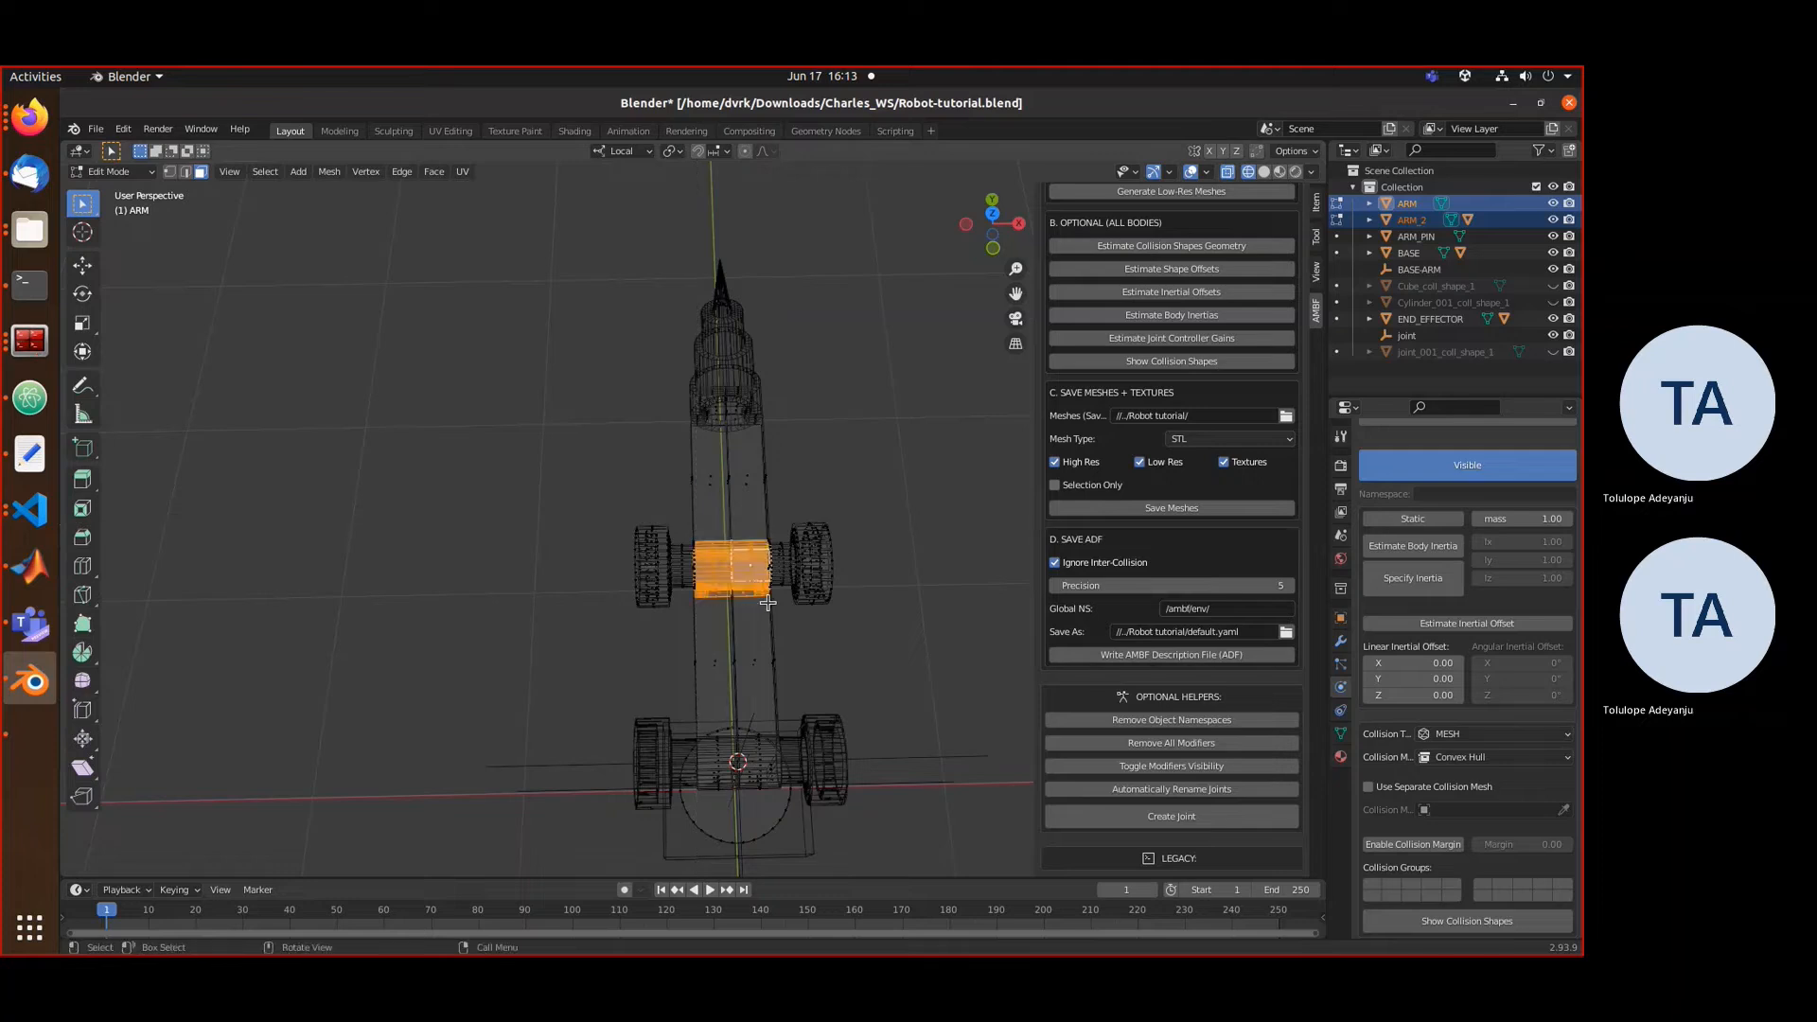
middle_click_drag(785, 614, 630, 500)
key("shift+s")
left_click(765, 690)
- Return to solid shading and Object Mode, deselect the arms, and create a joint at the 3D cursor
key("shift+z")
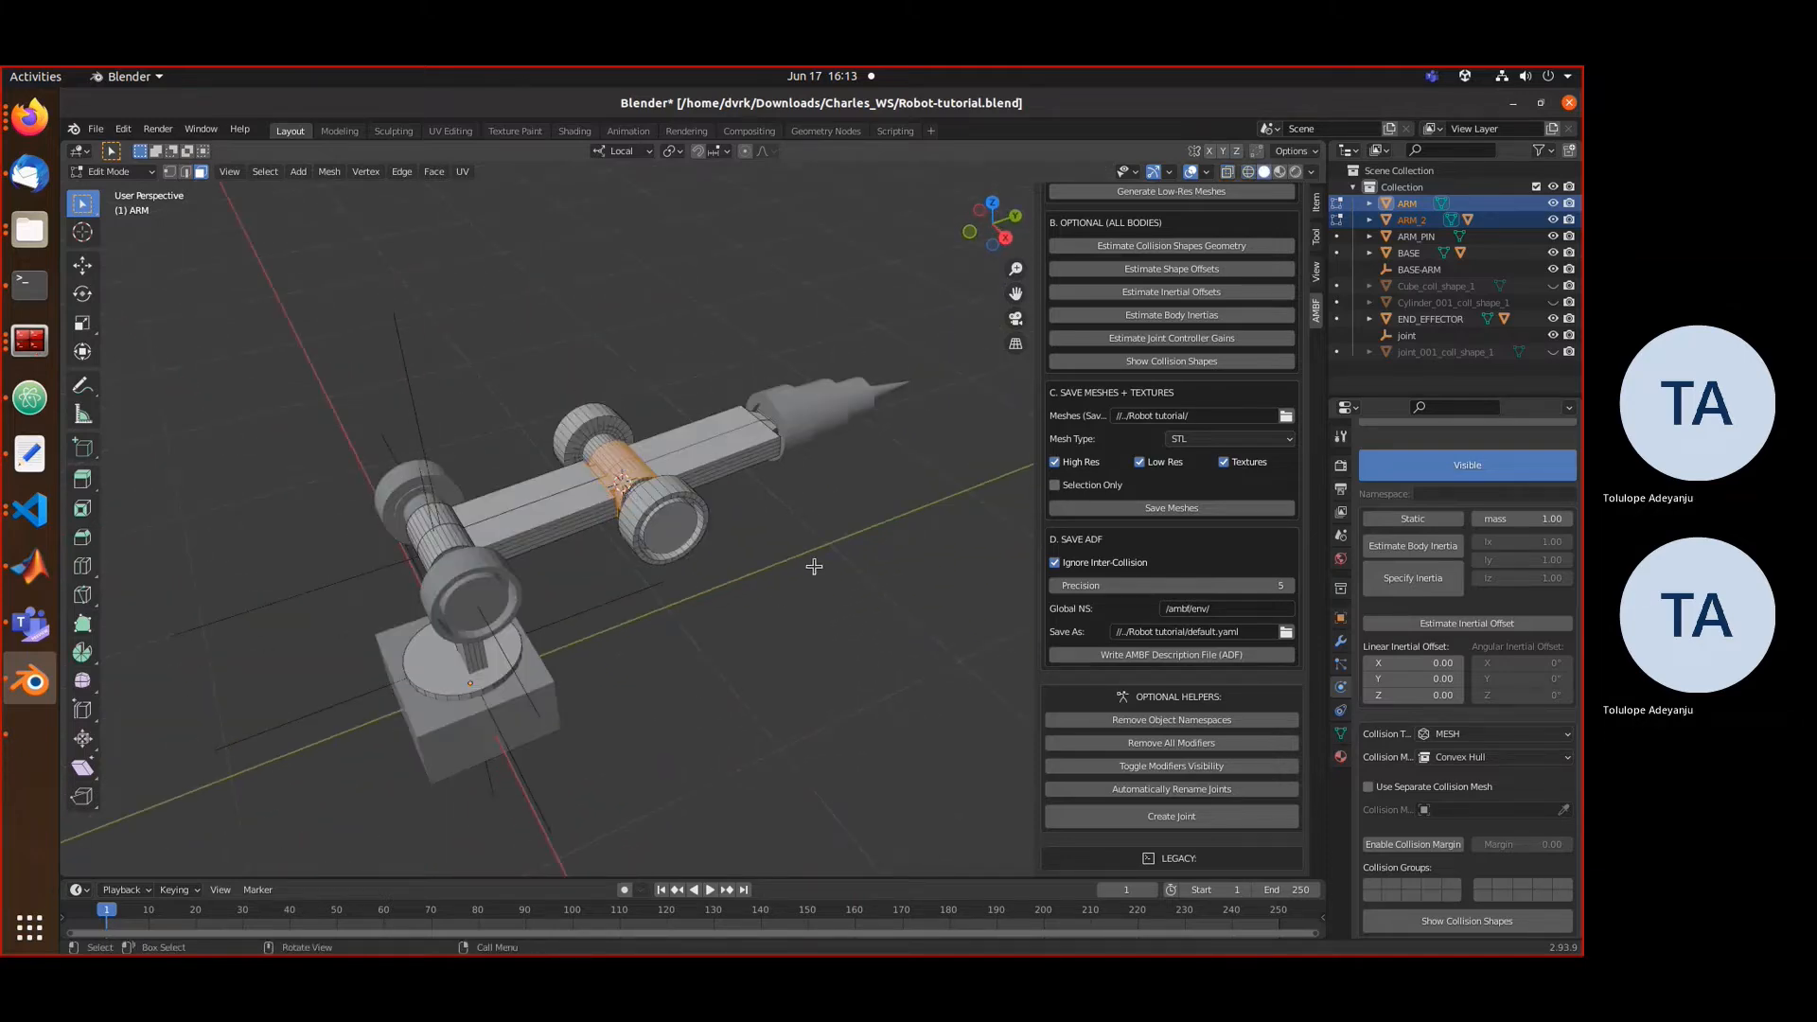
key("Tab")
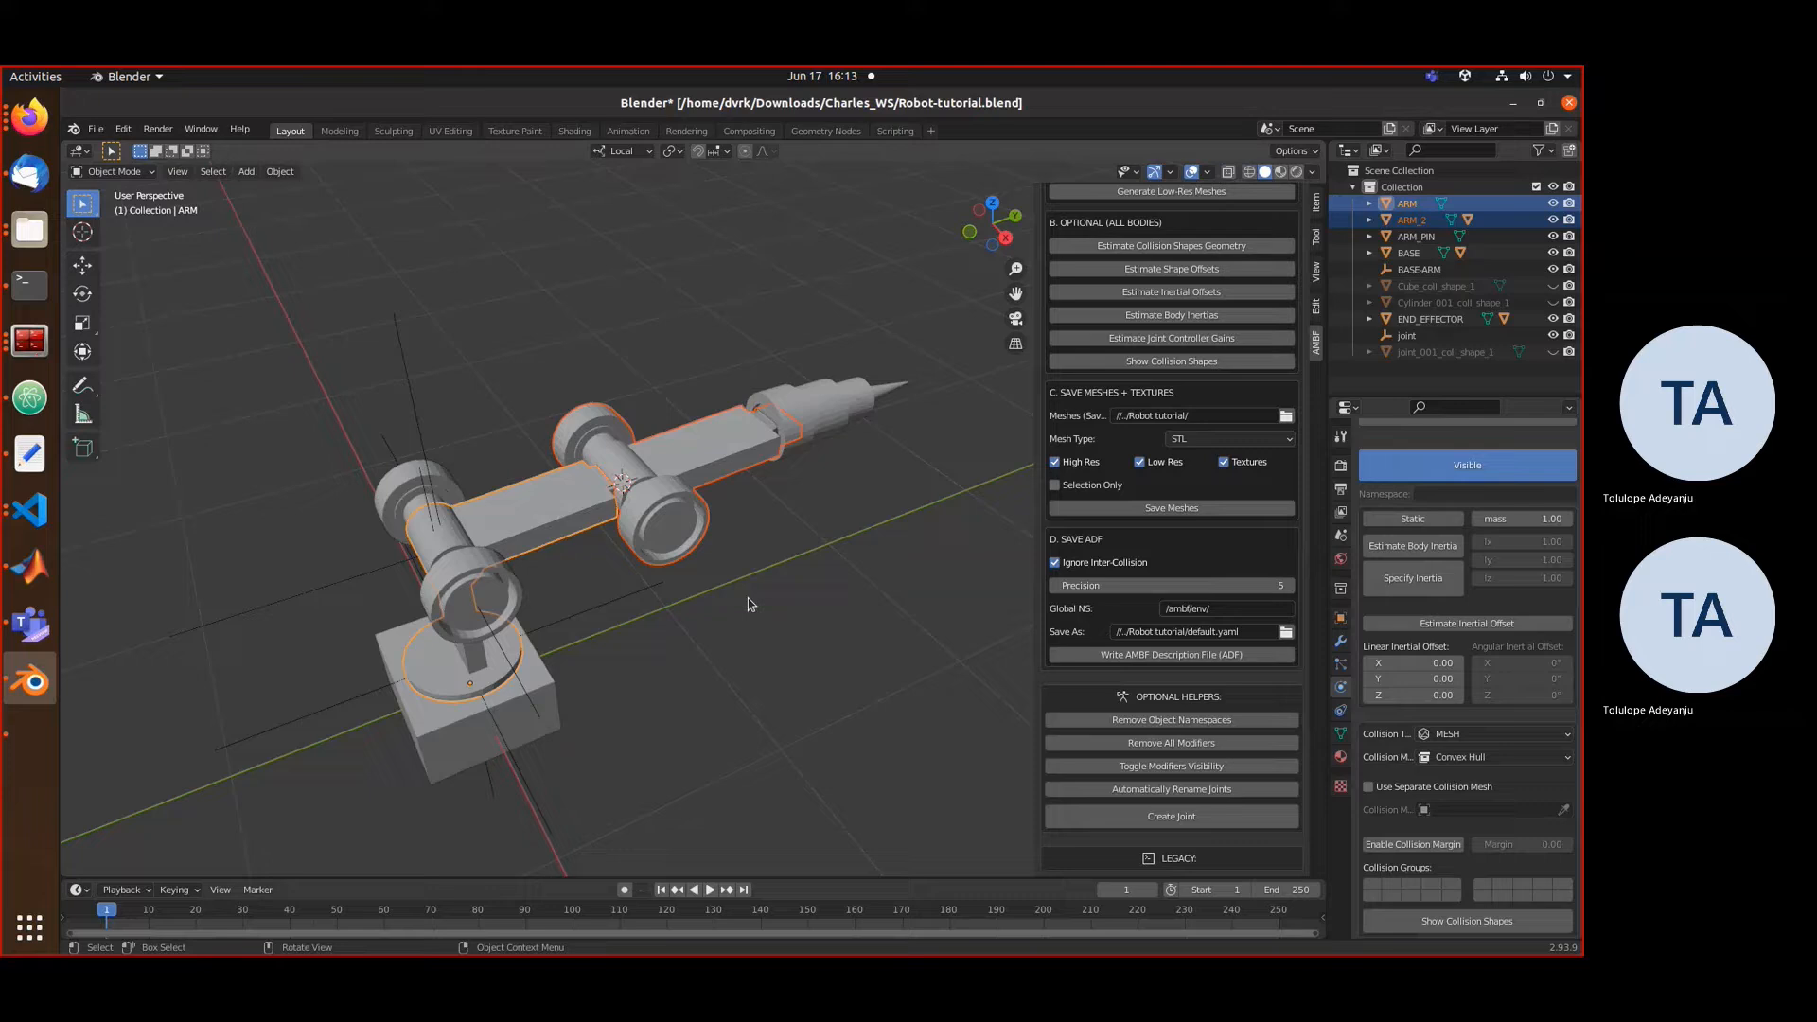
left_click(703, 576)
left_click(1172, 815)
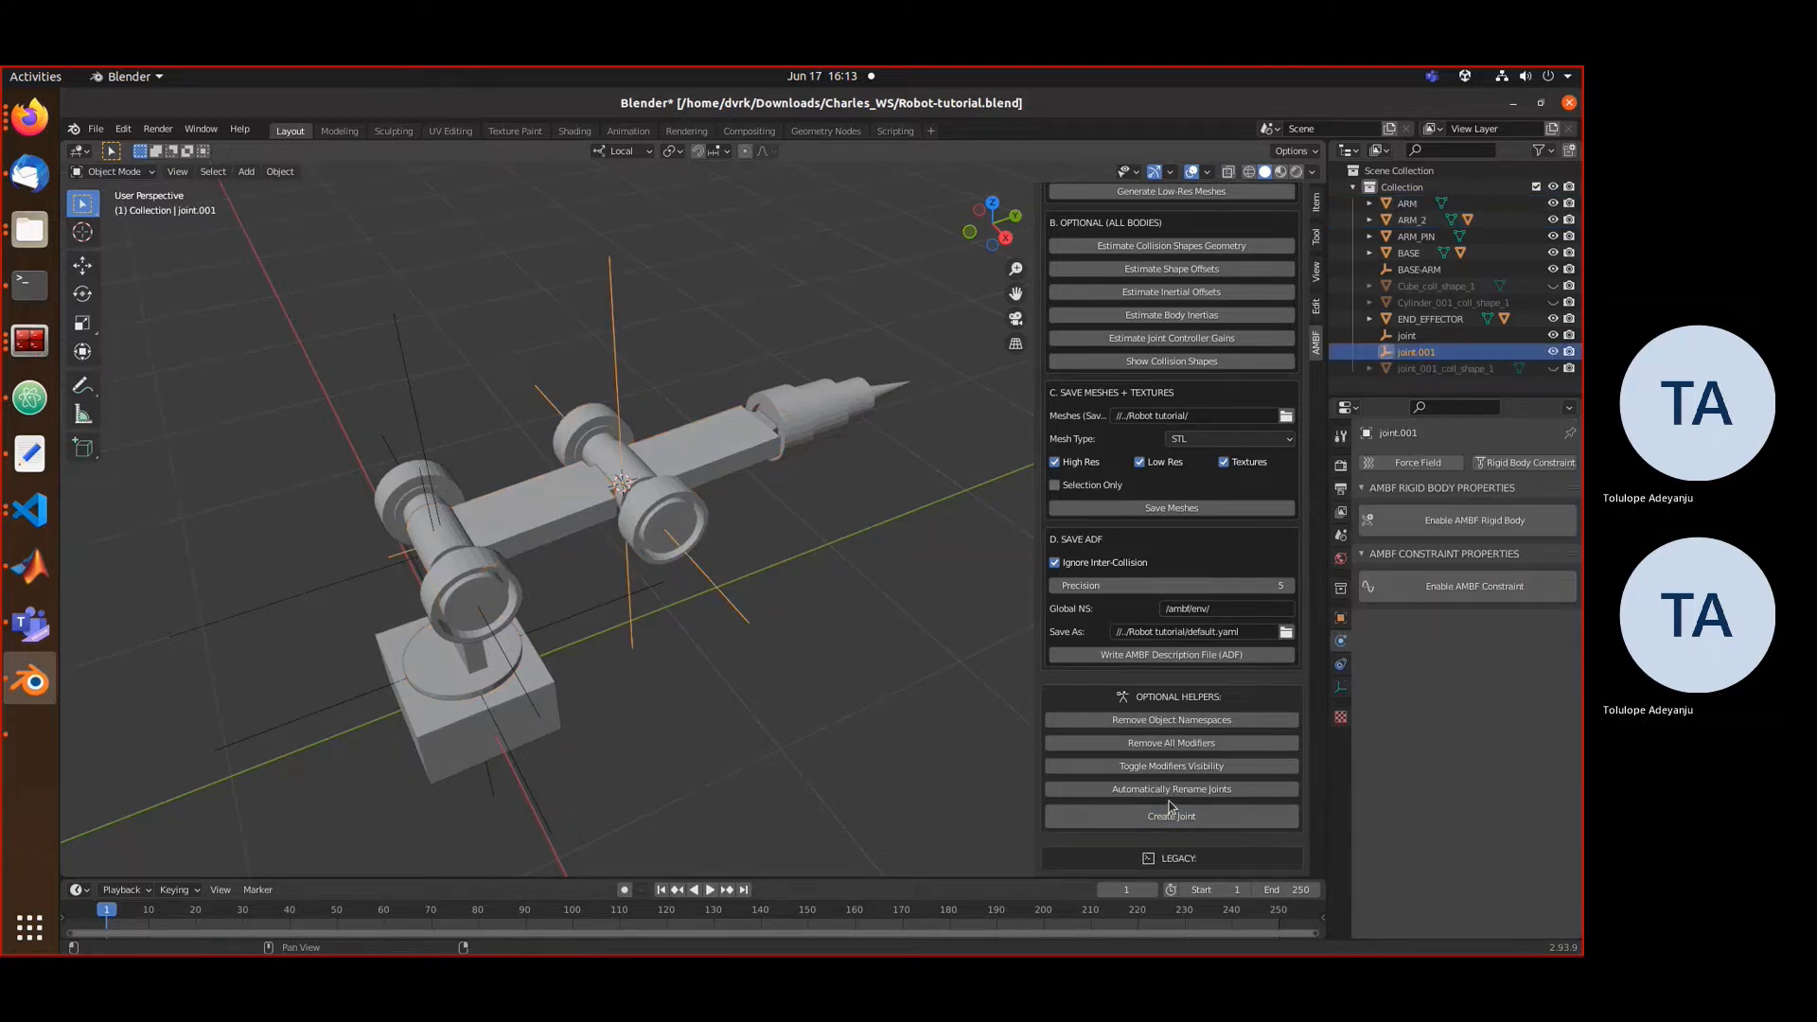
- Automatically rename the ARM to ARM_PIN constraint, and rename its joint object in the outliner as ARM-ARM_PIN
left_click(1409, 336)
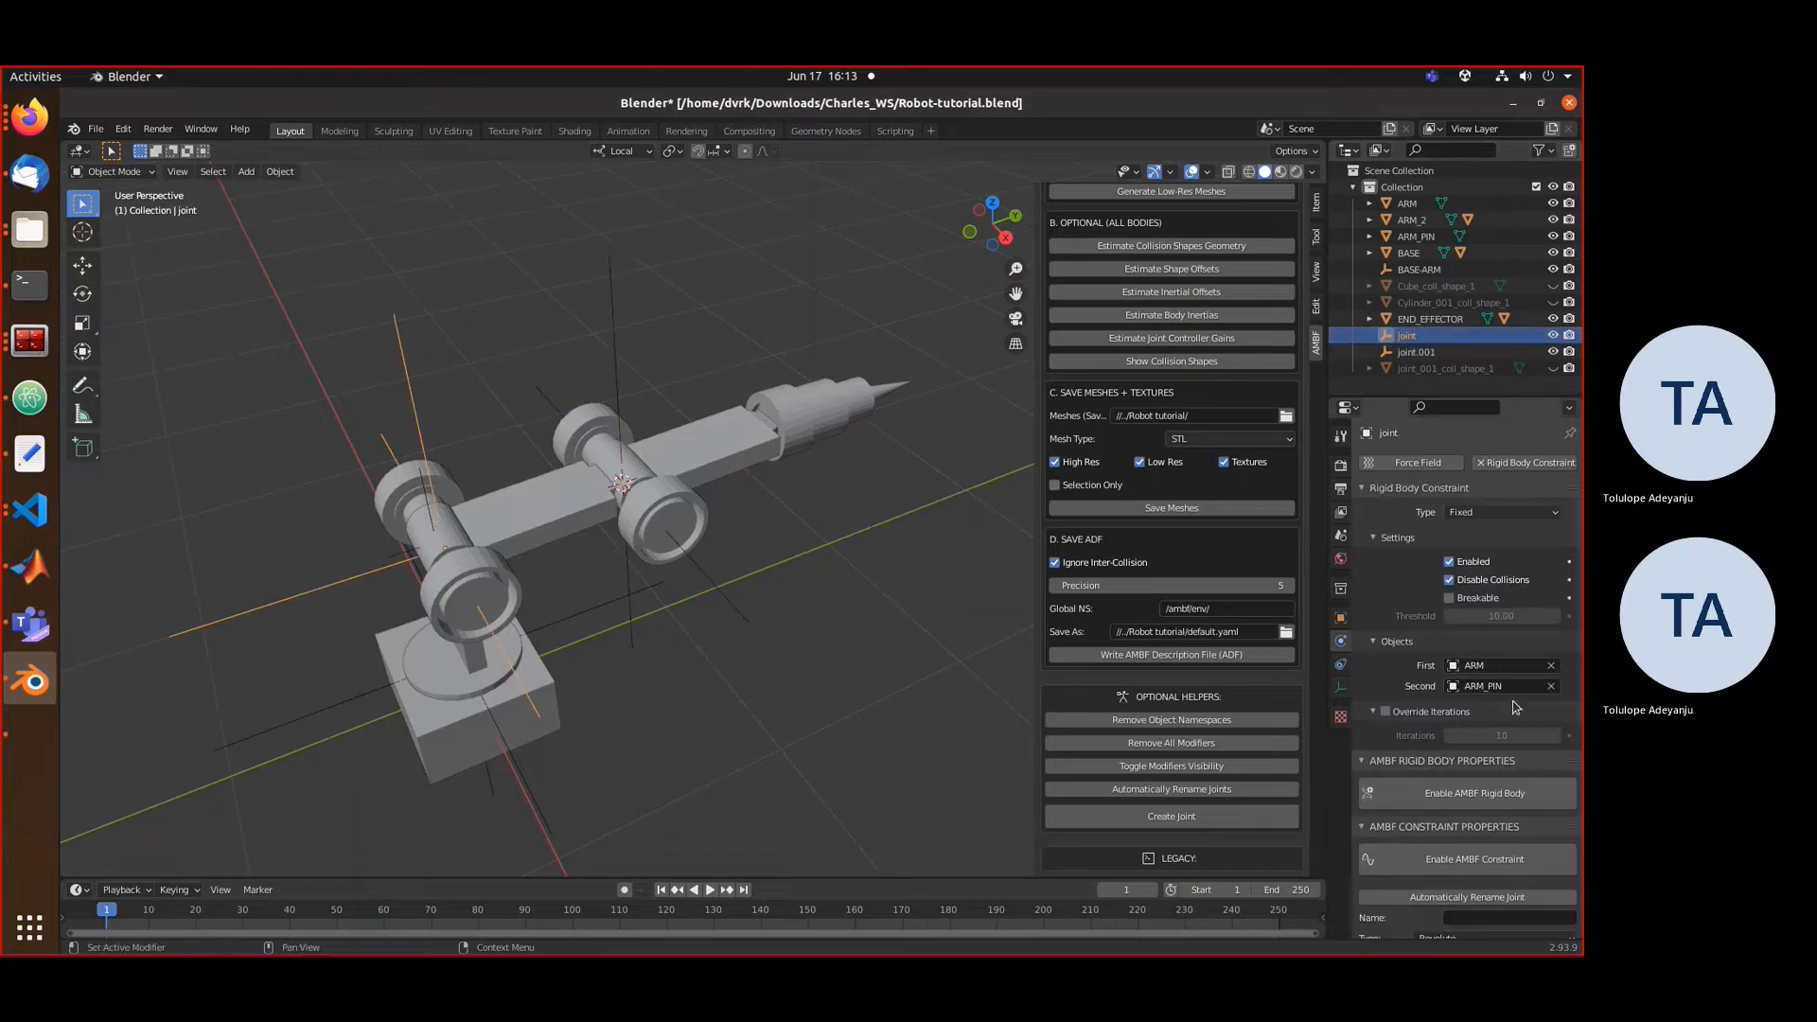
scroll(1515, 707, "down", 5)
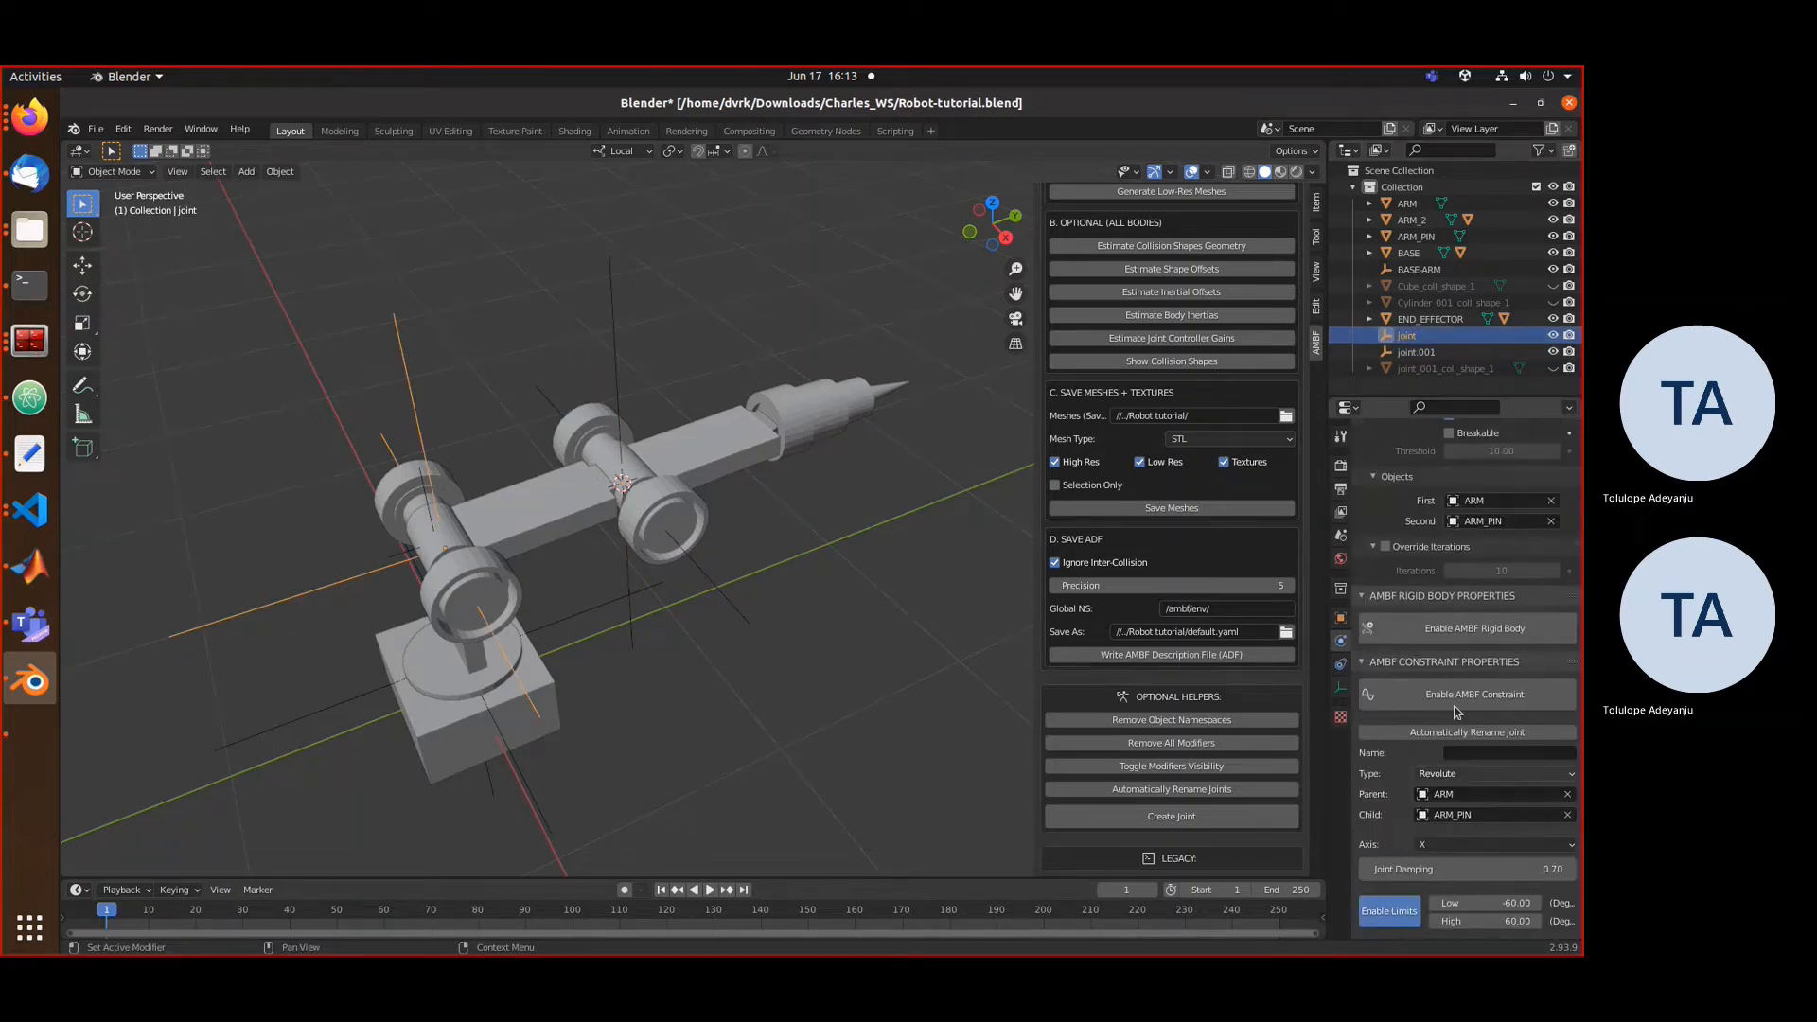
left_click(1499, 735)
left_click(1501, 750)
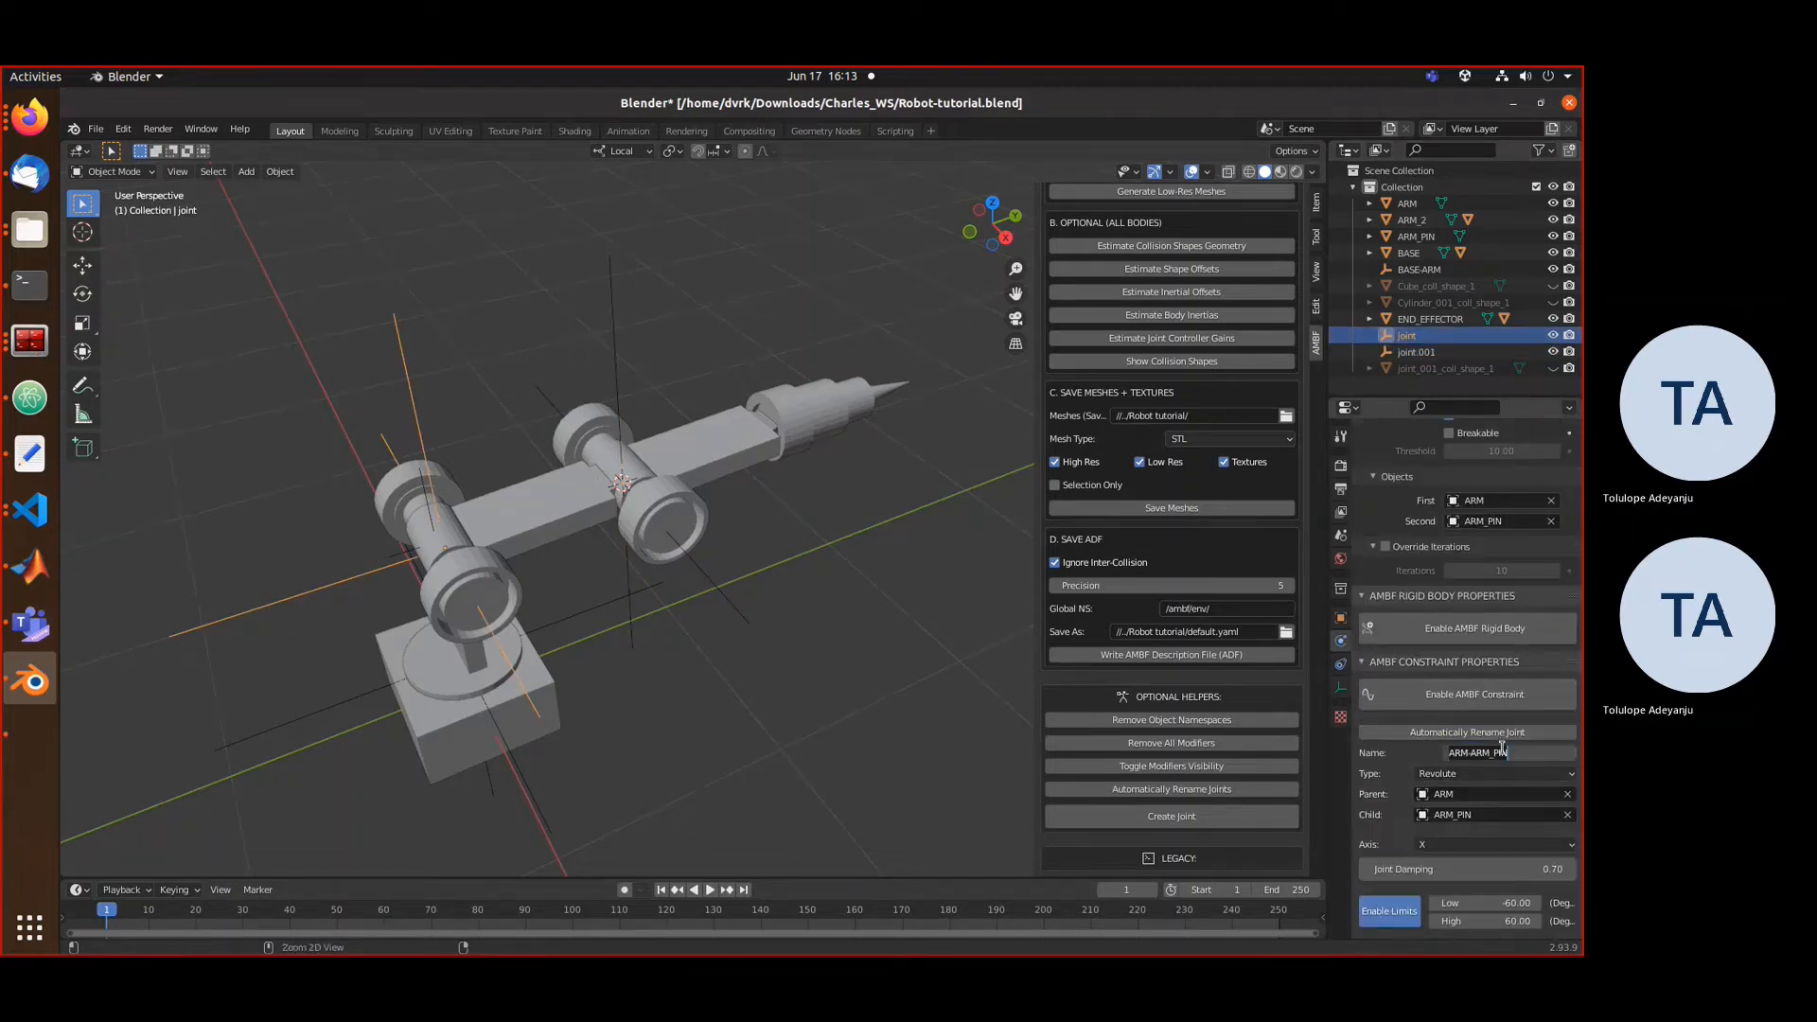
left_click(1436, 337)
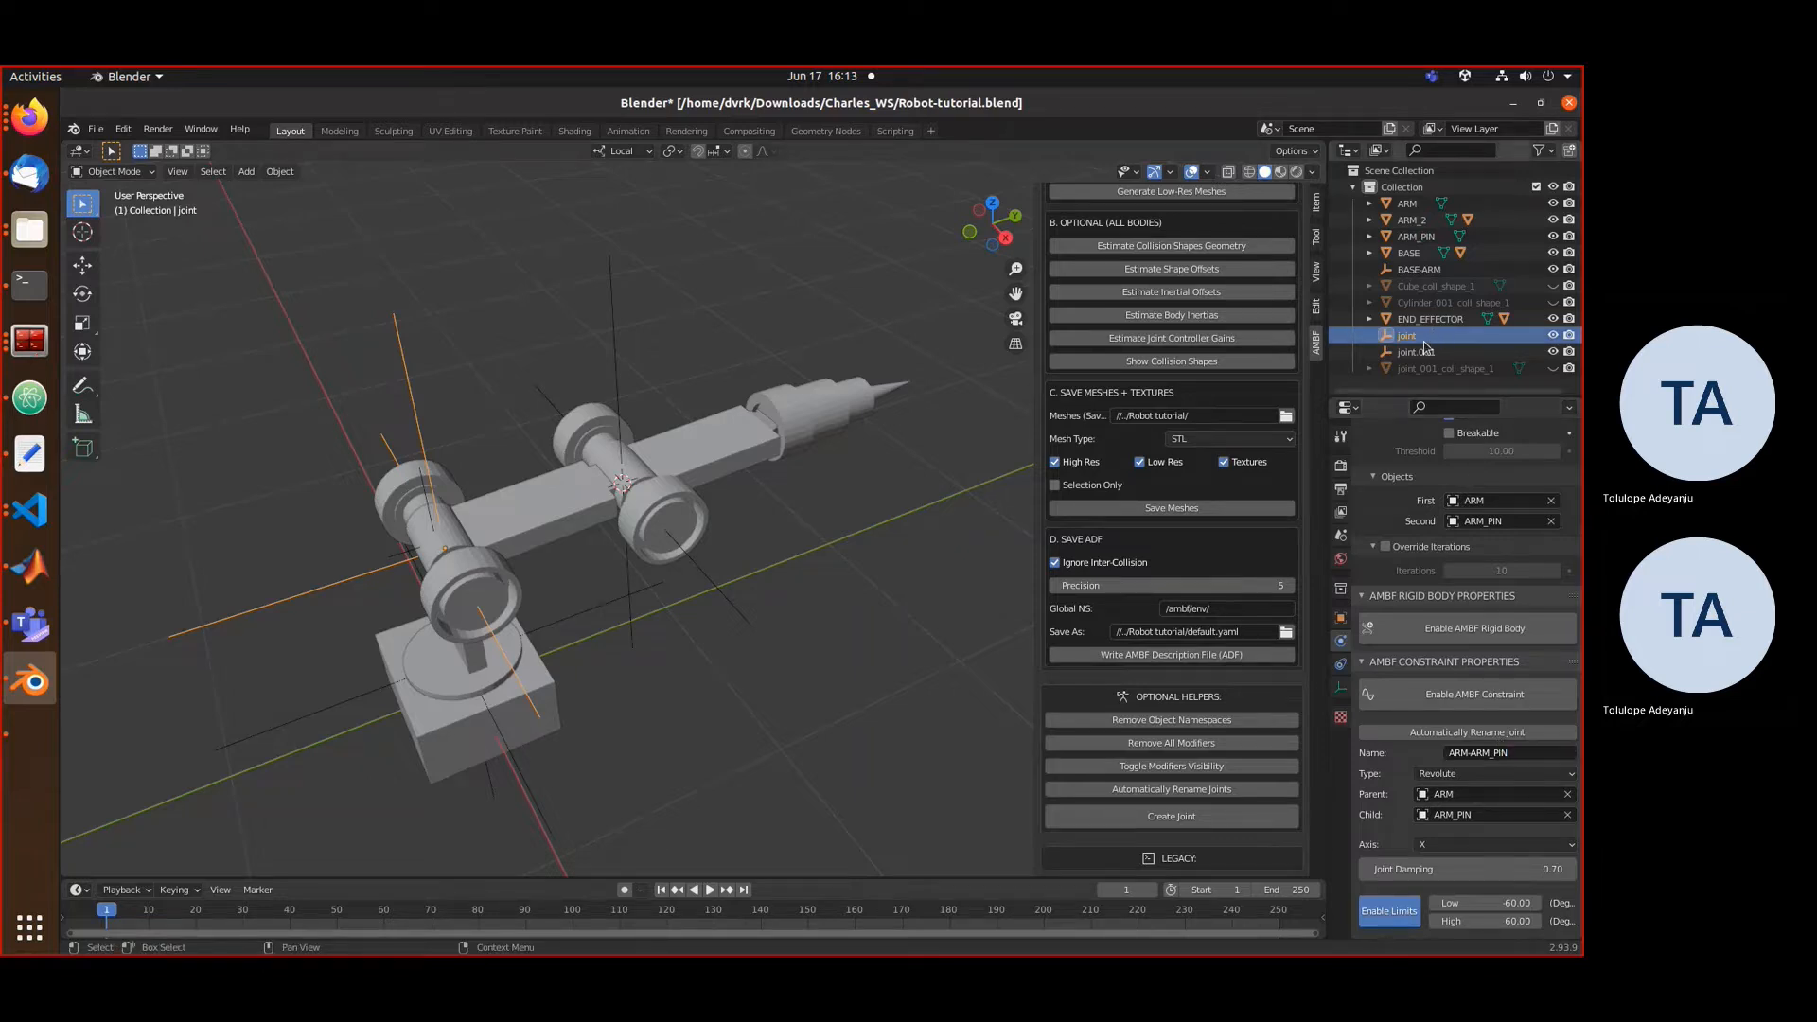
double_click(1406, 336)
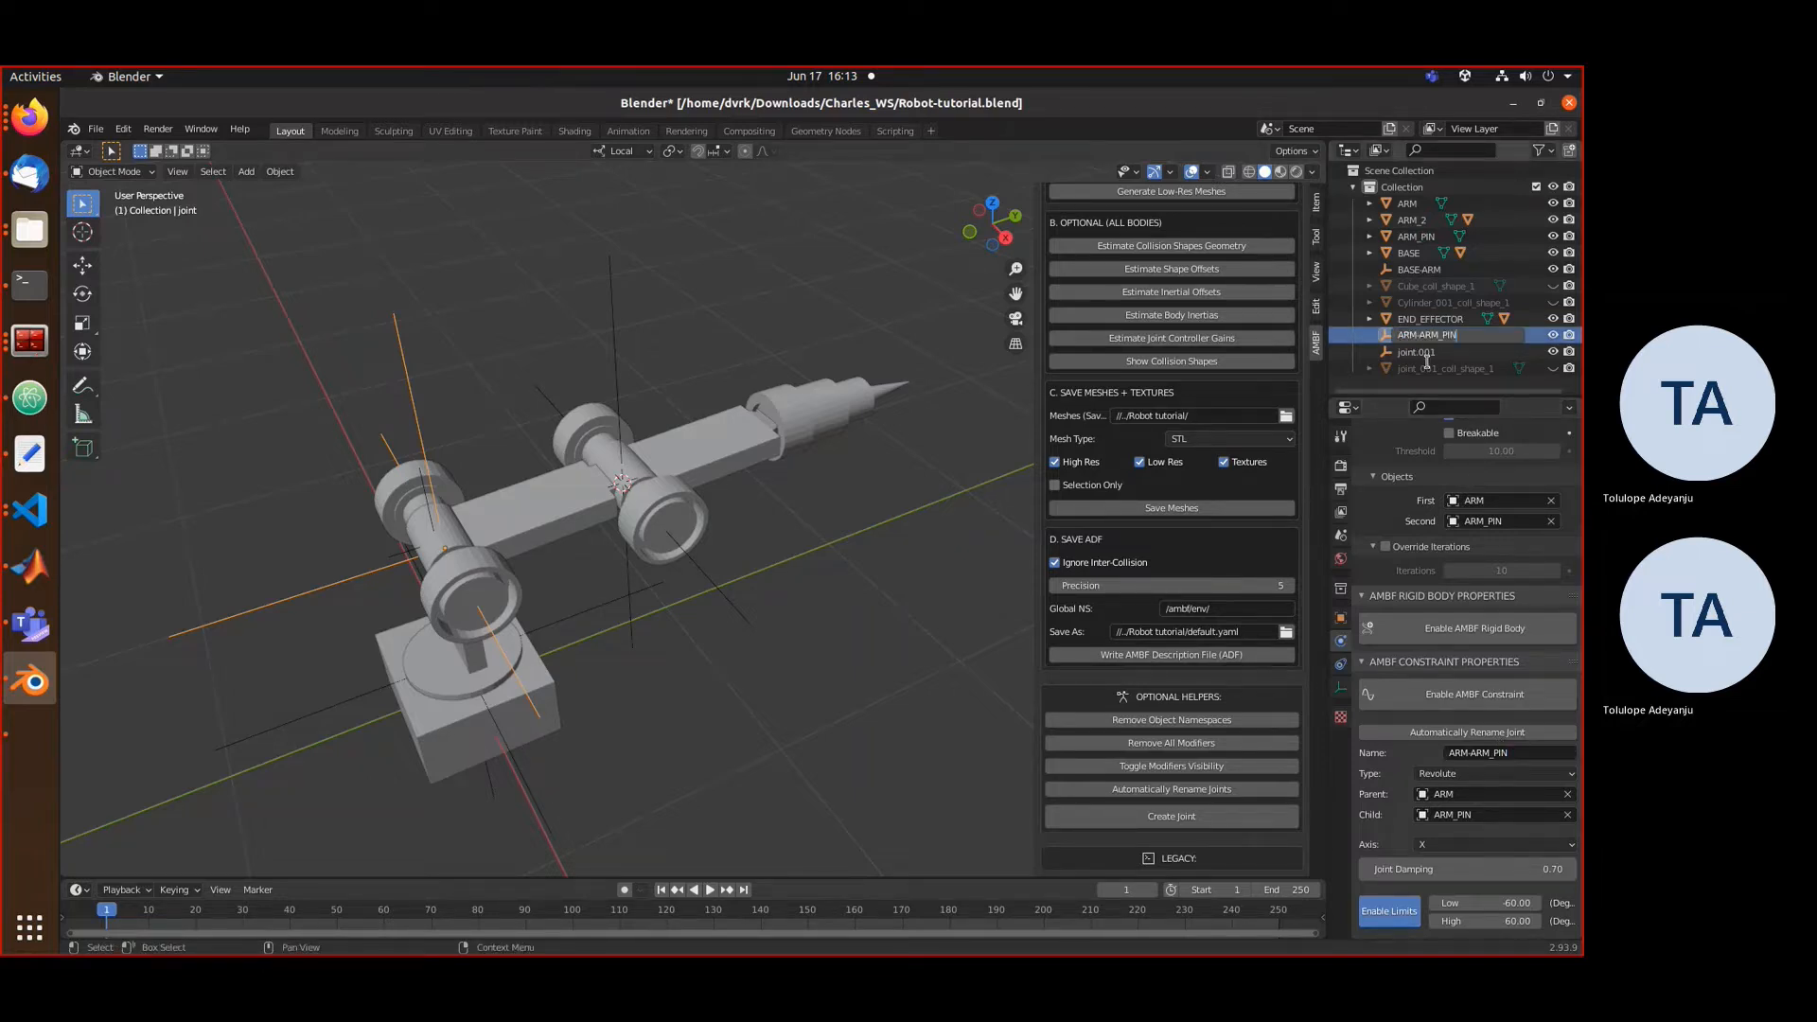
key("Return")
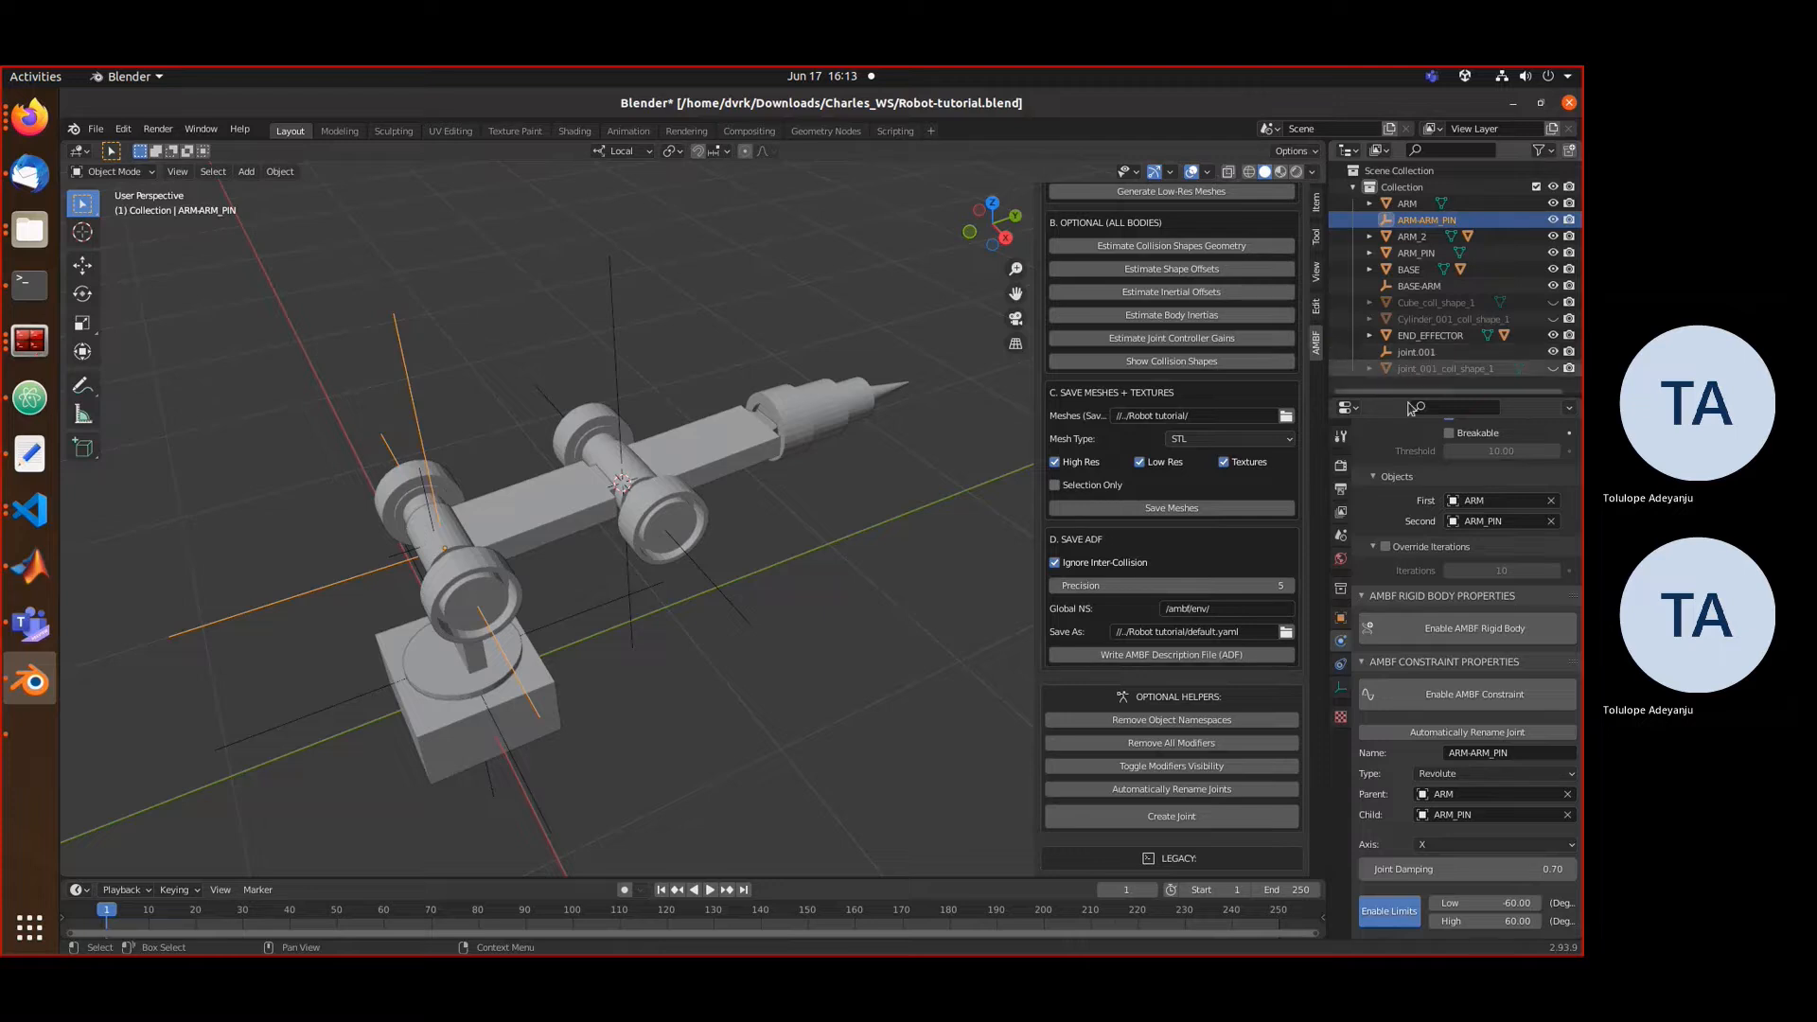
- Add a rigid body constraint to joint.001 with ARM as the first object and ARM_2 as the second
left_click(1419, 352)
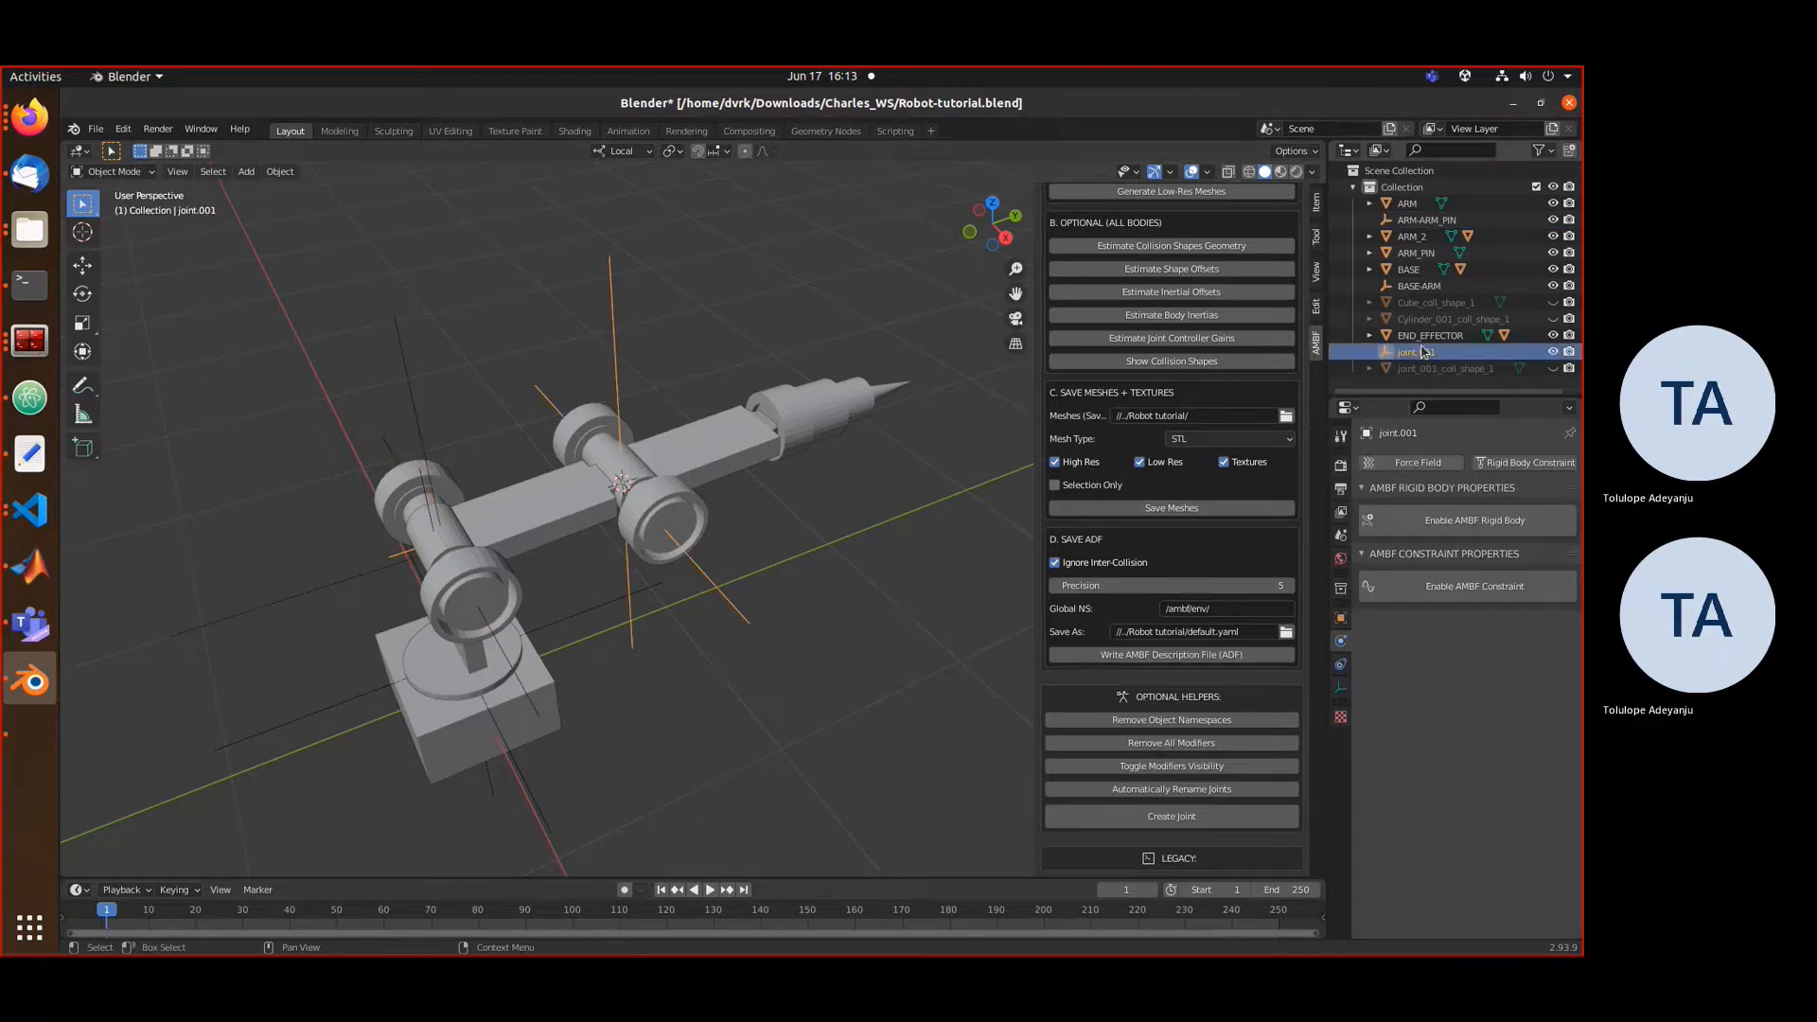
left_click(1525, 463)
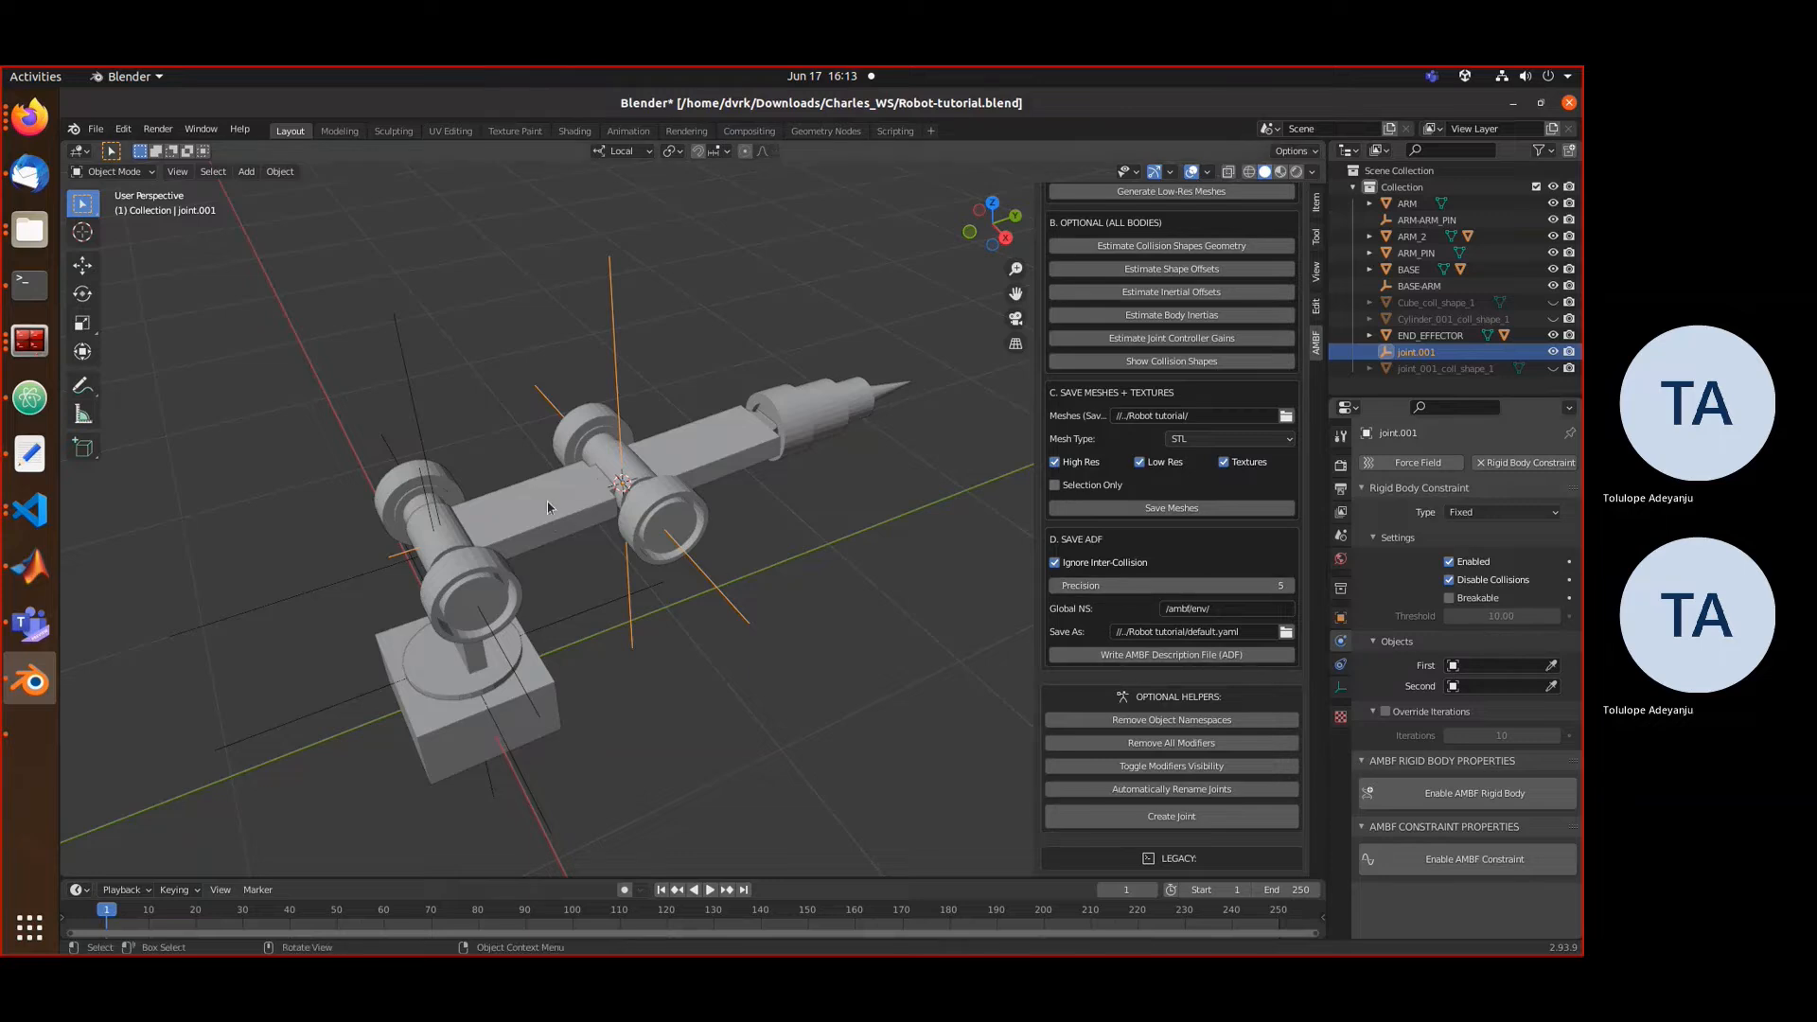
left_click(527, 524)
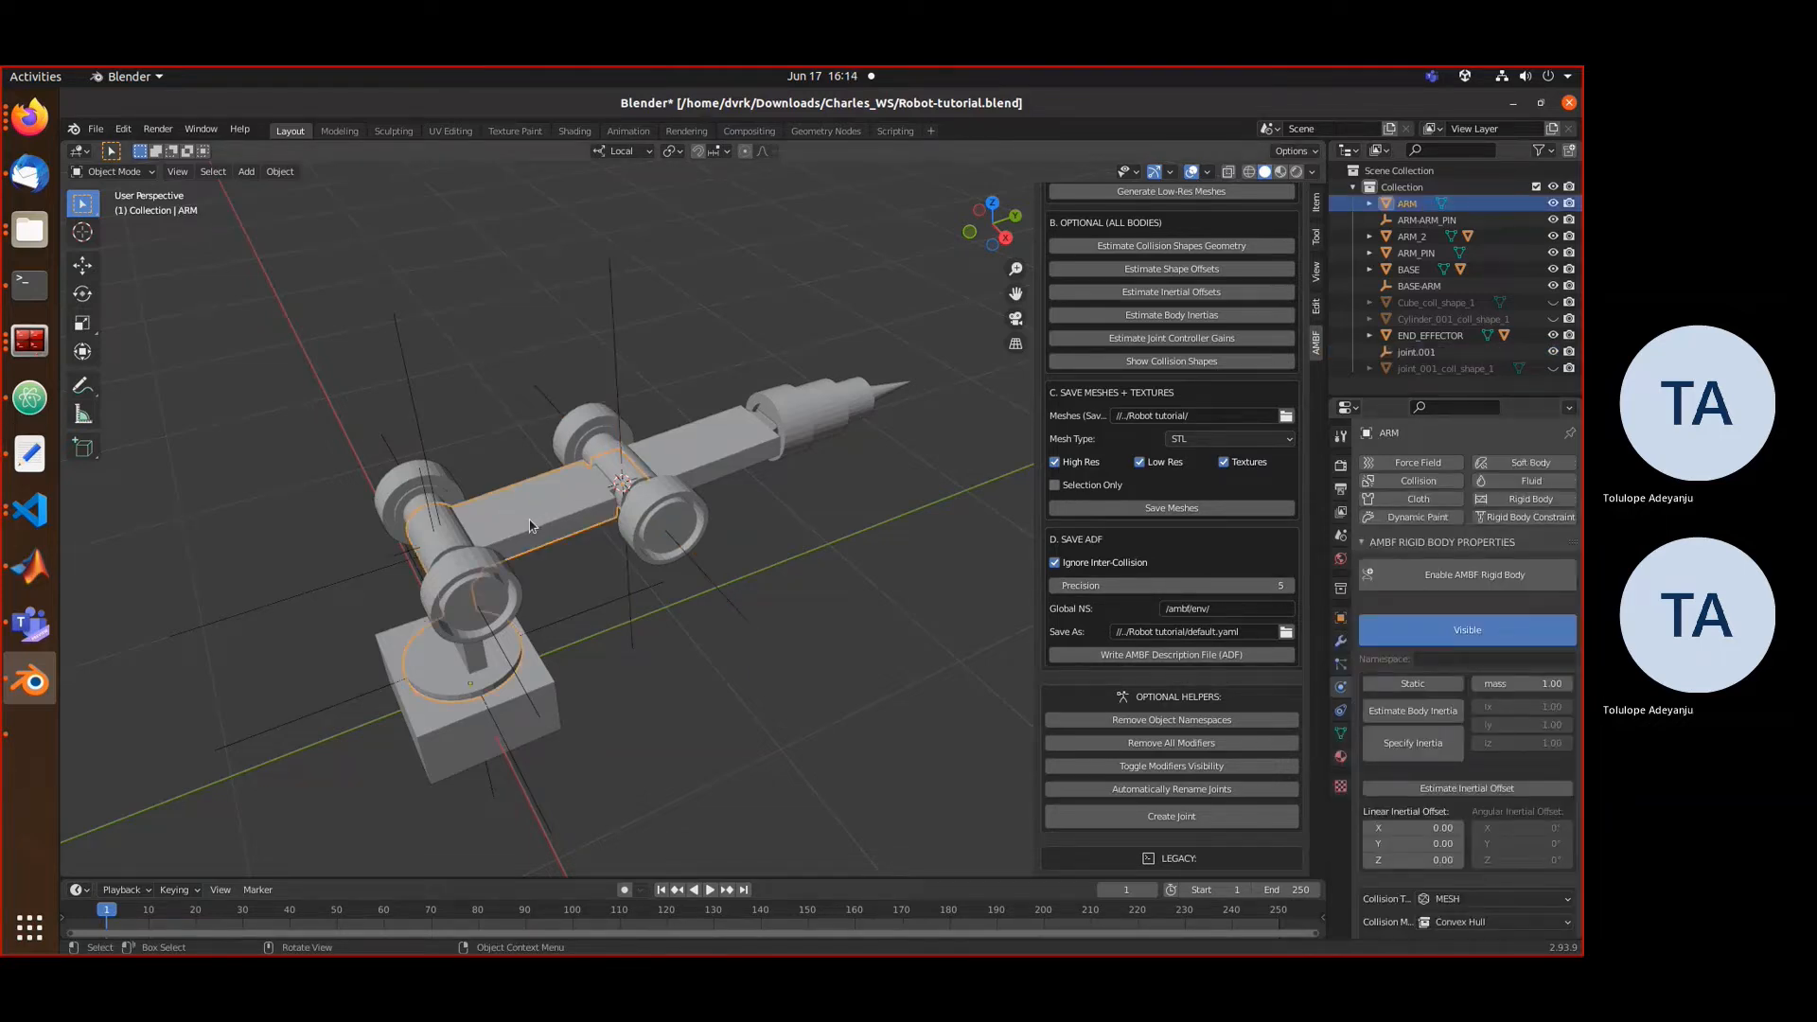
left_click(700, 464)
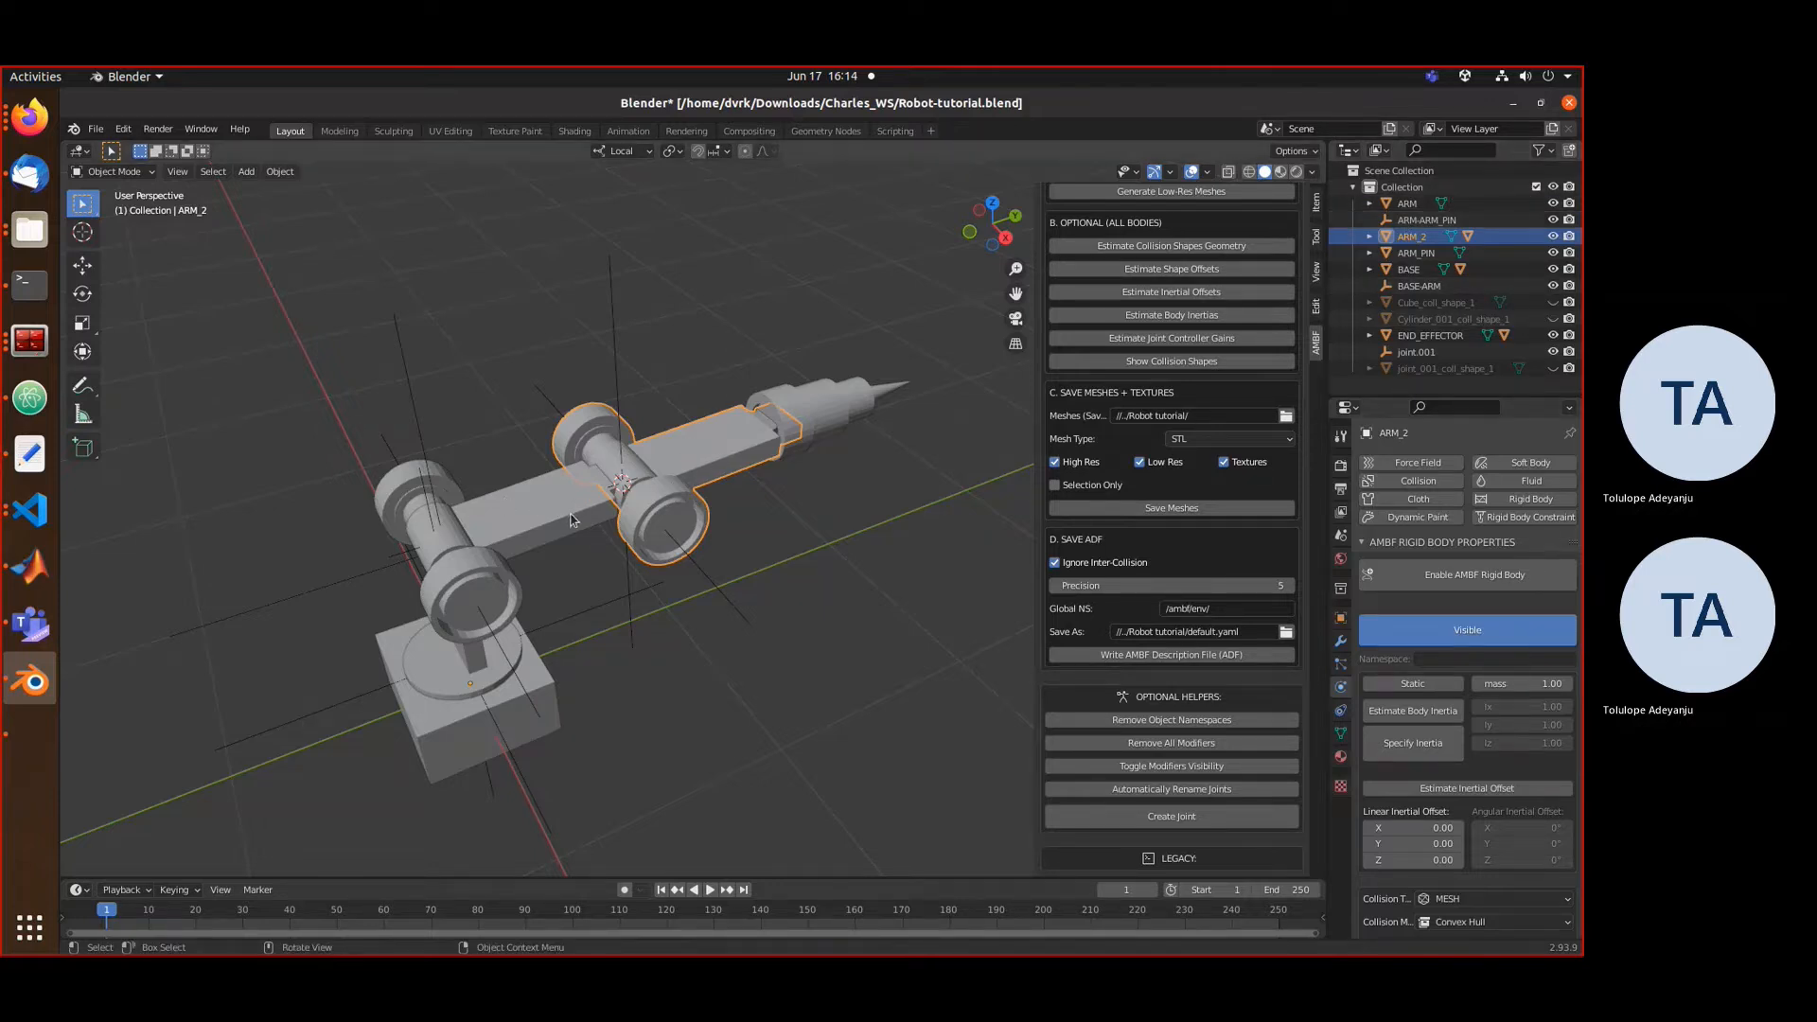
left_click(1410, 352)
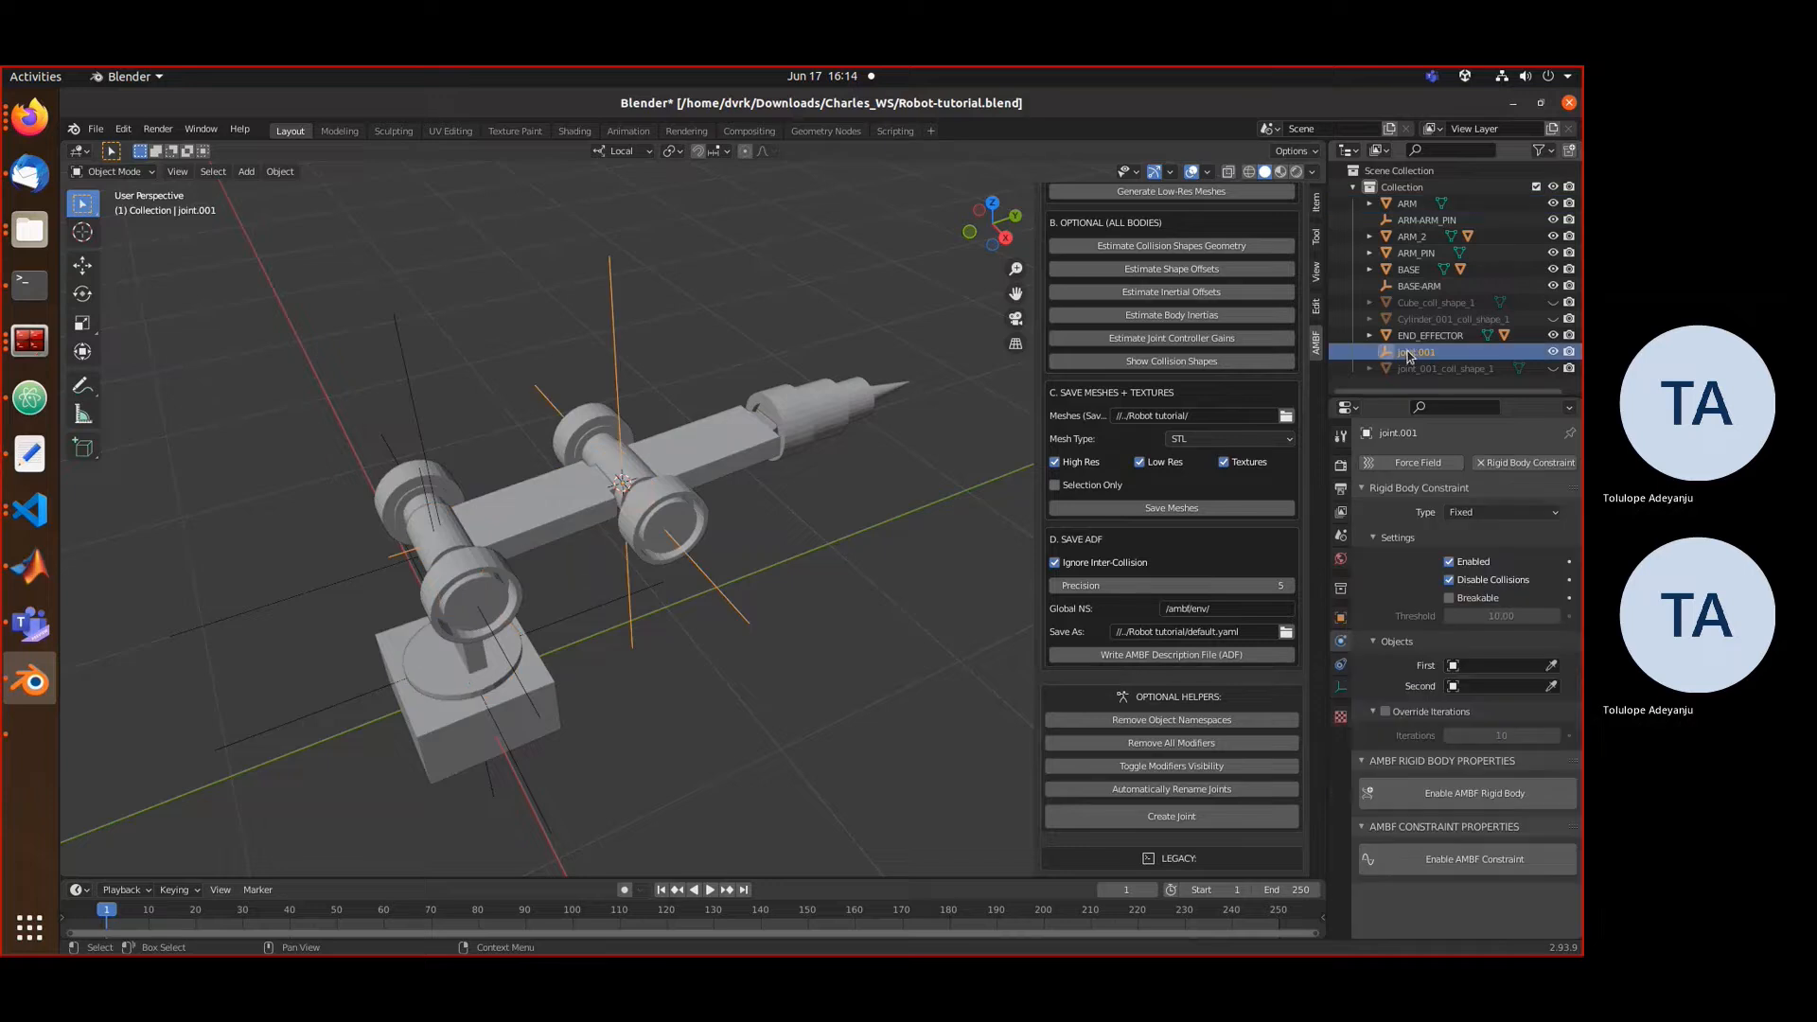
left_click(1469, 667)
type("a")
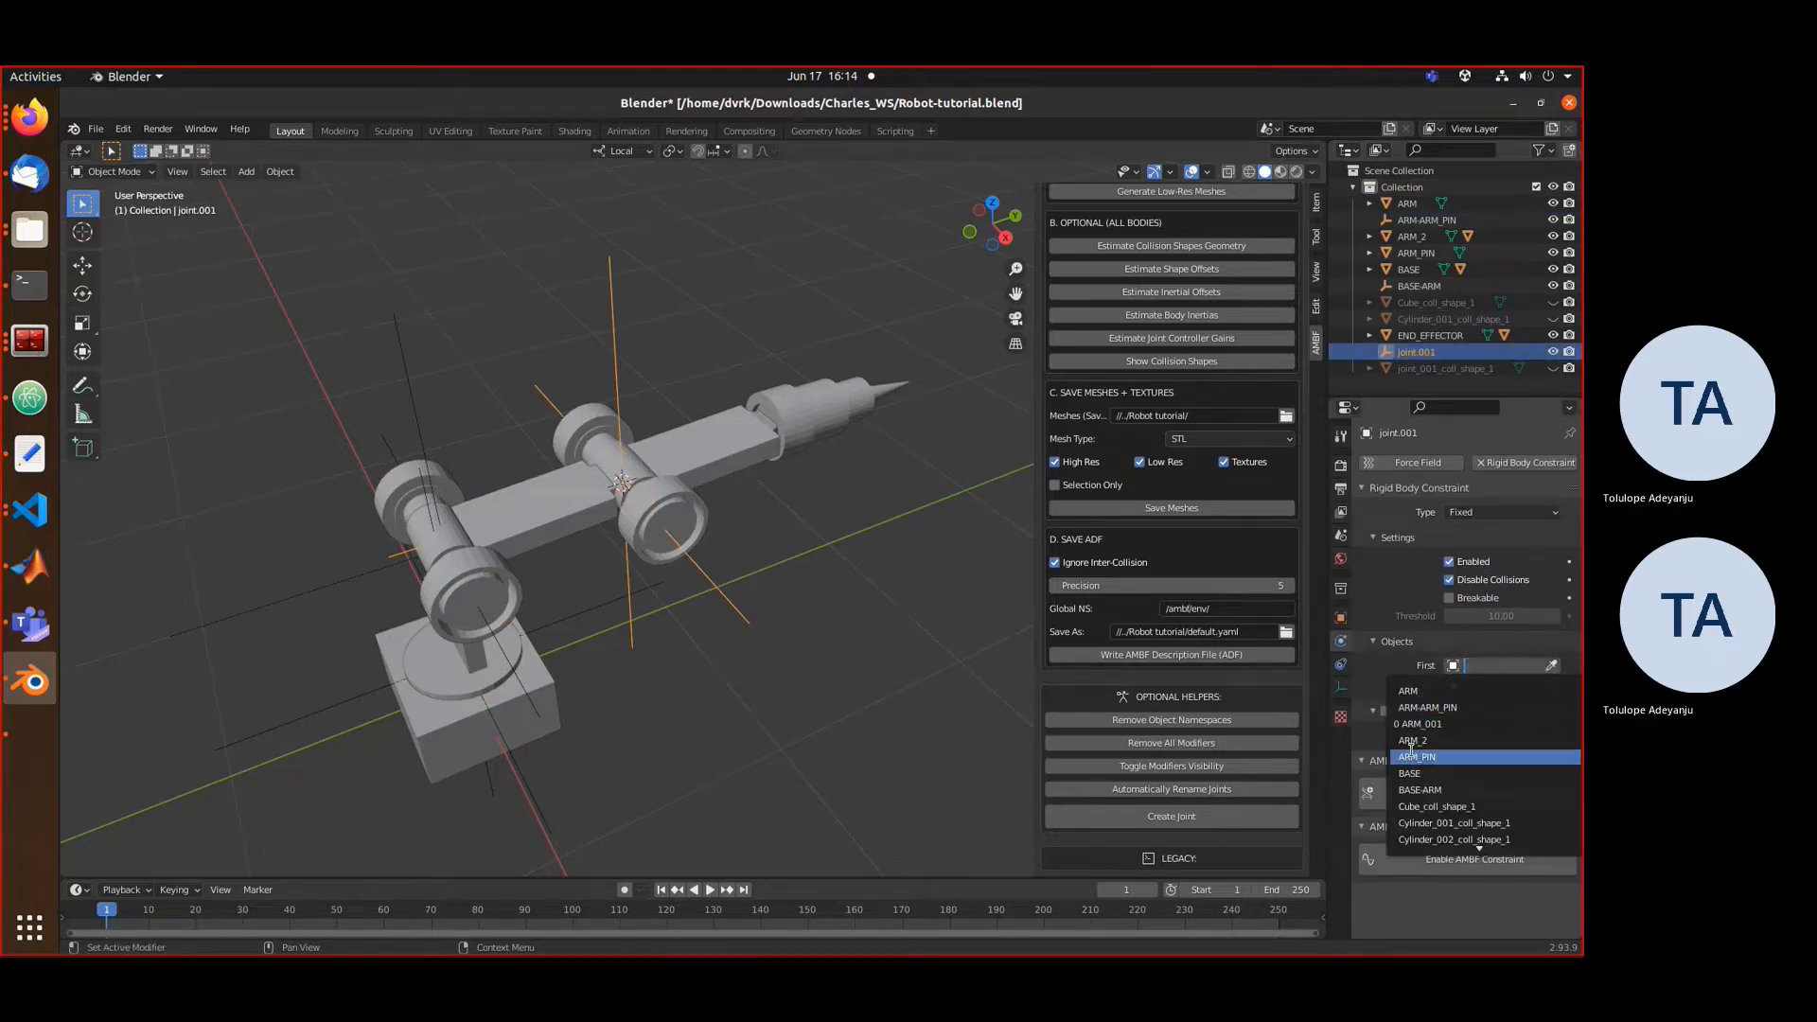
left_click(1409, 691)
left_click(1466, 687)
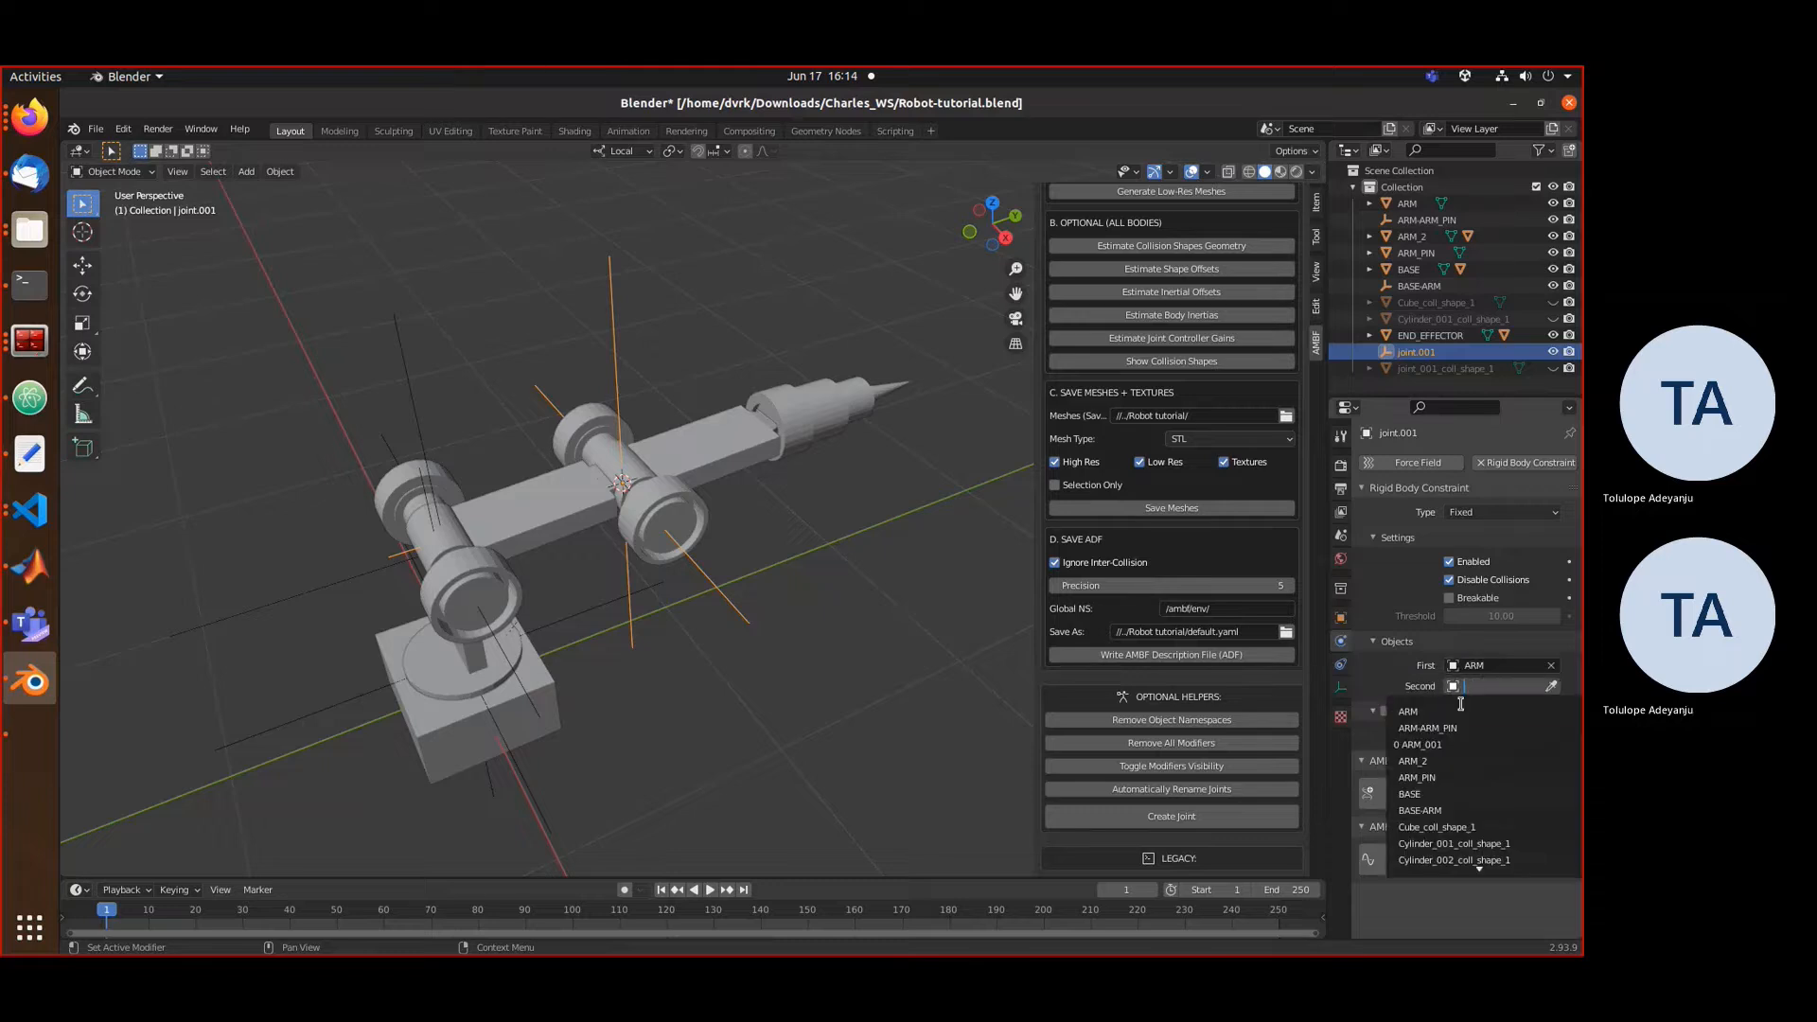
left_click(1437, 763)
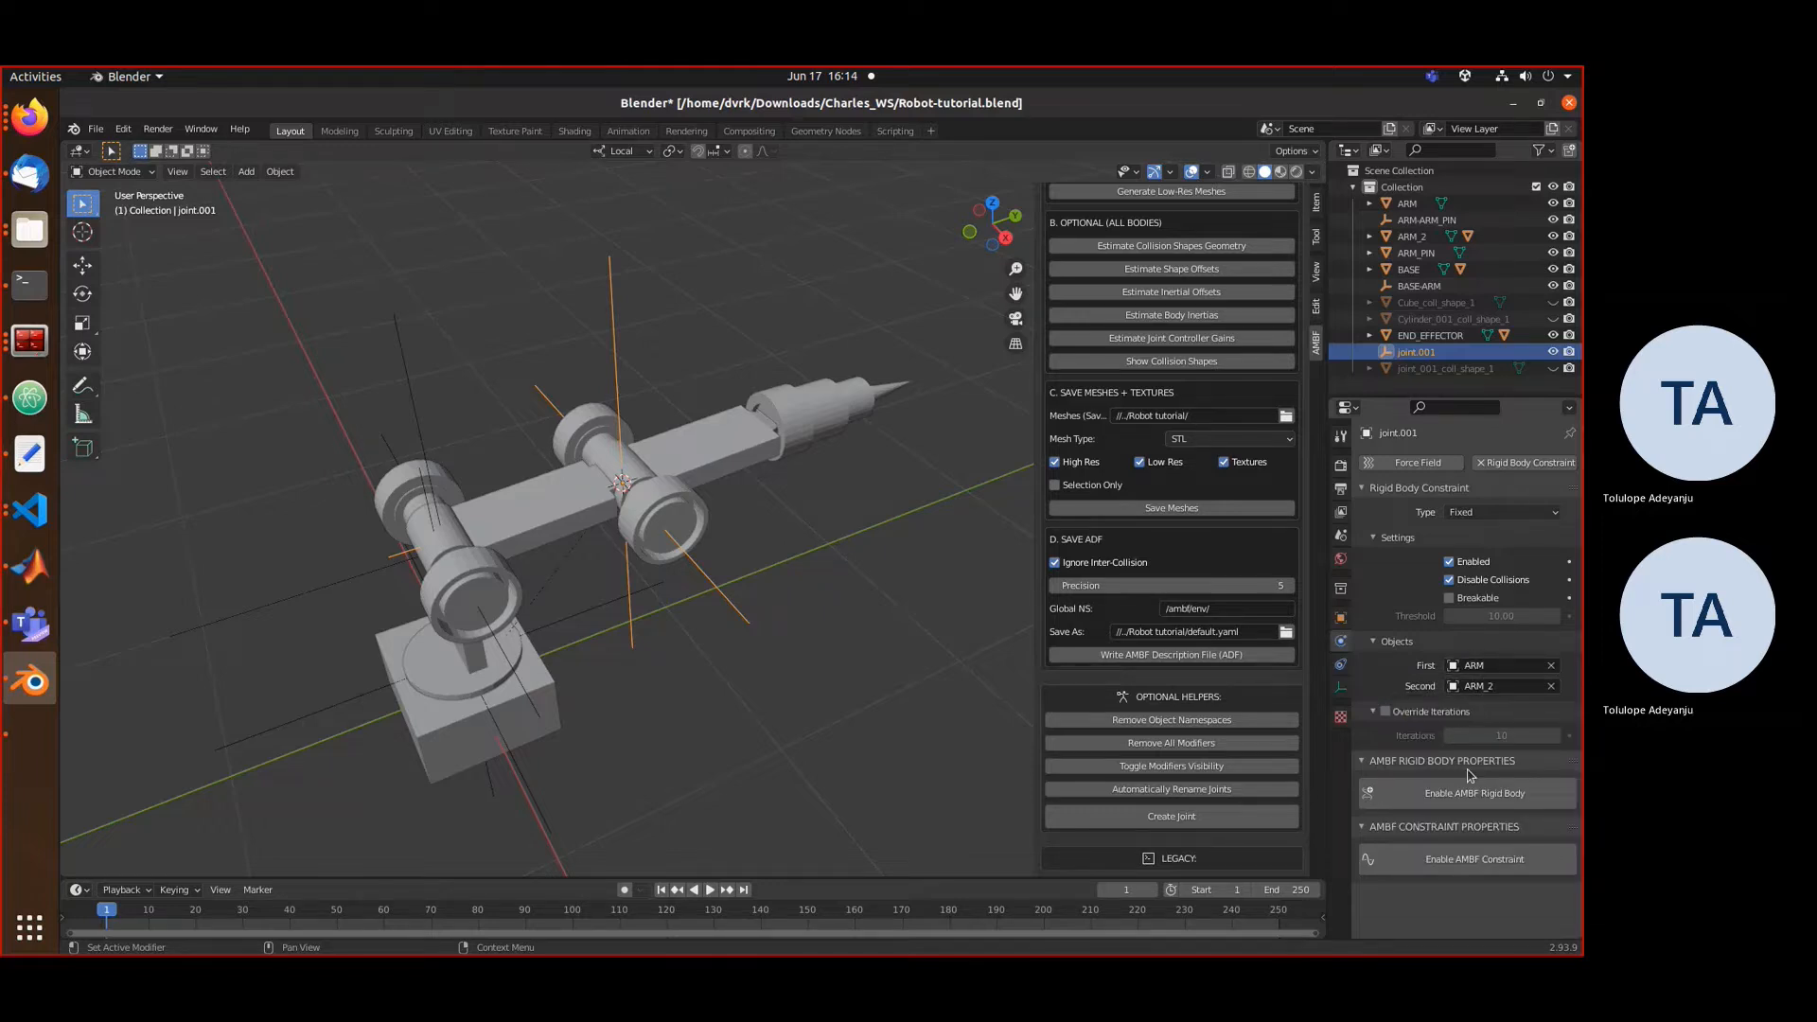
- Enable the AMBF constraint on joint.001 with parent ARM, child ARM_2 and axis X, deselect the joint, and save the Blender file
left_click(1465, 859)
scroll(1462, 794, "down", 5)
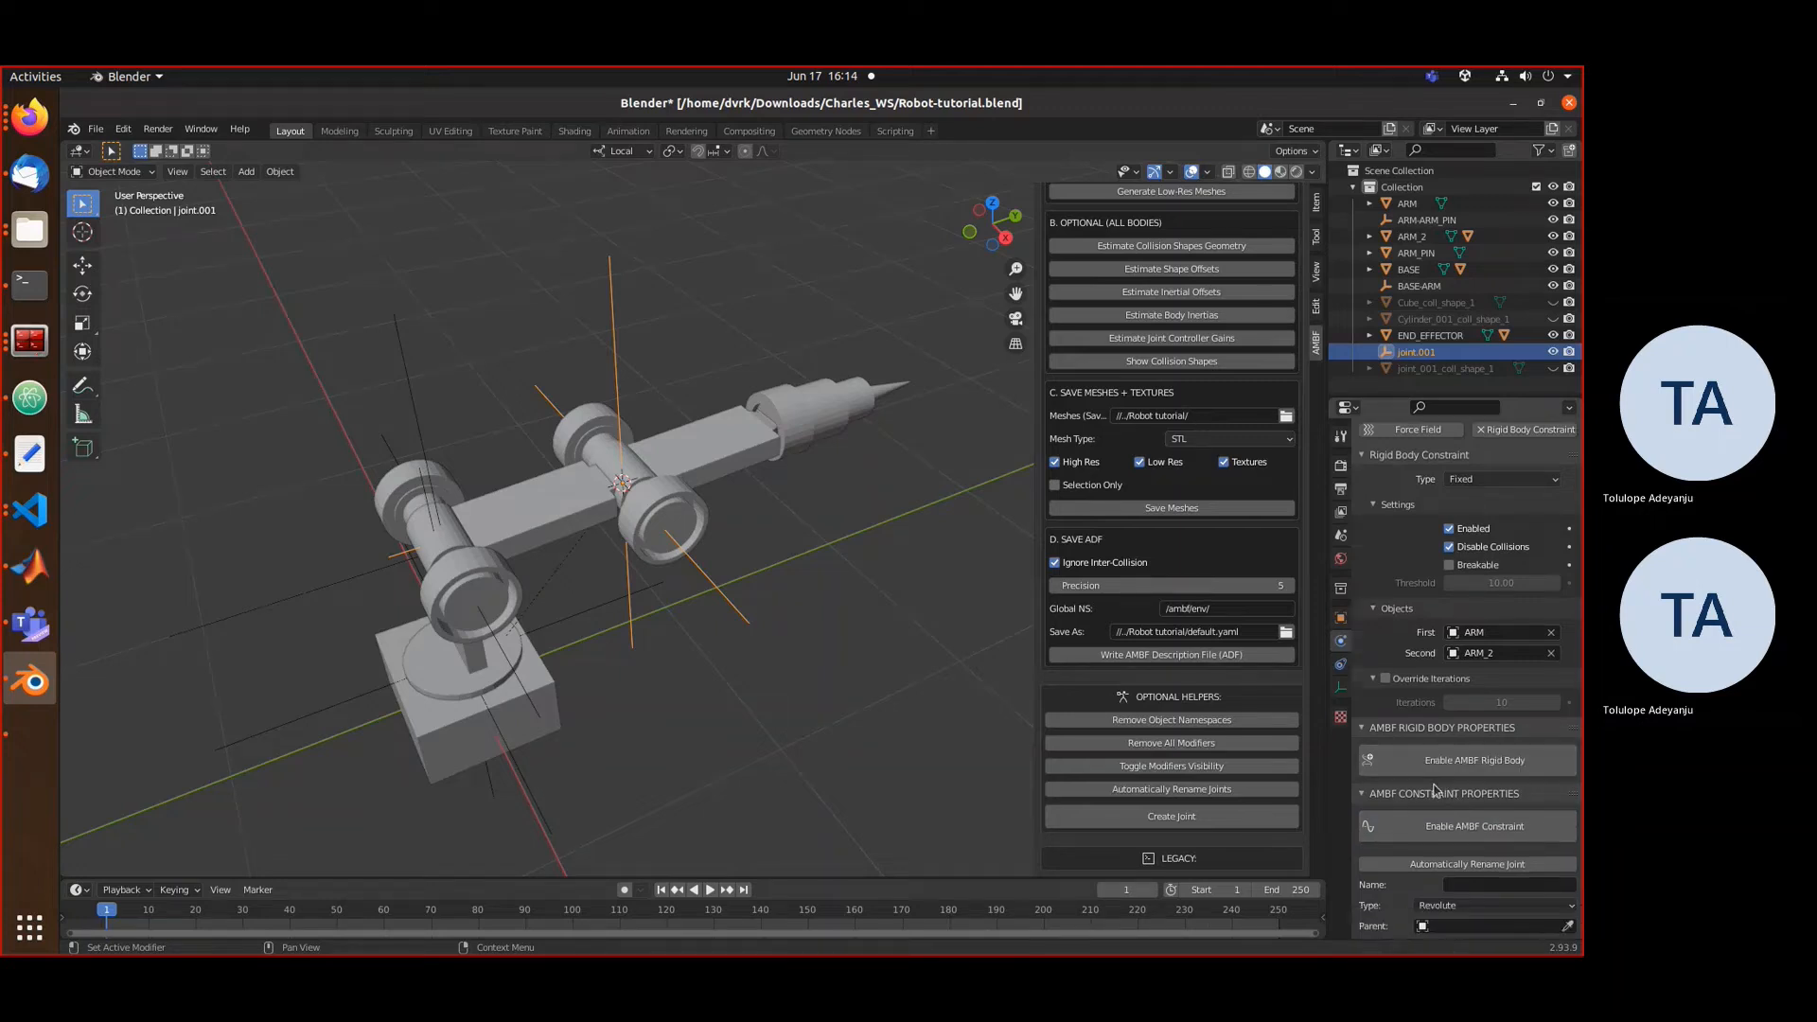
left_click(1444, 768)
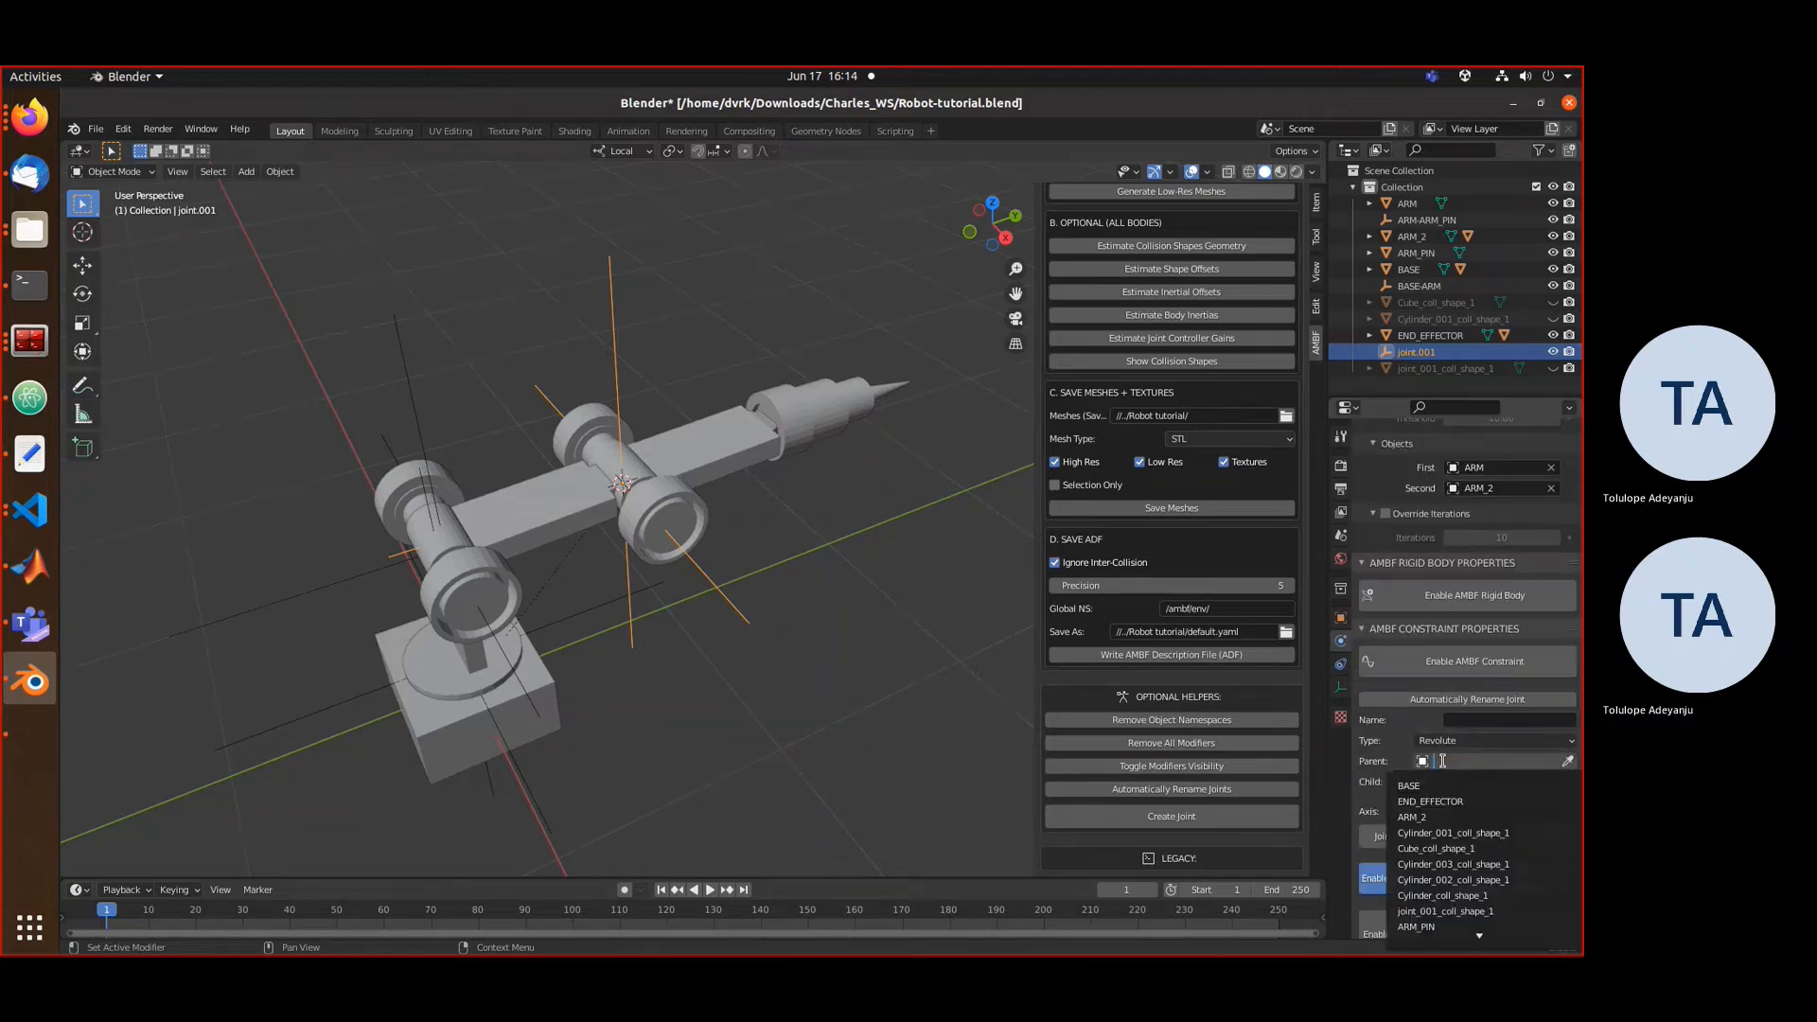
left_click(1448, 785)
left_click(1448, 783)
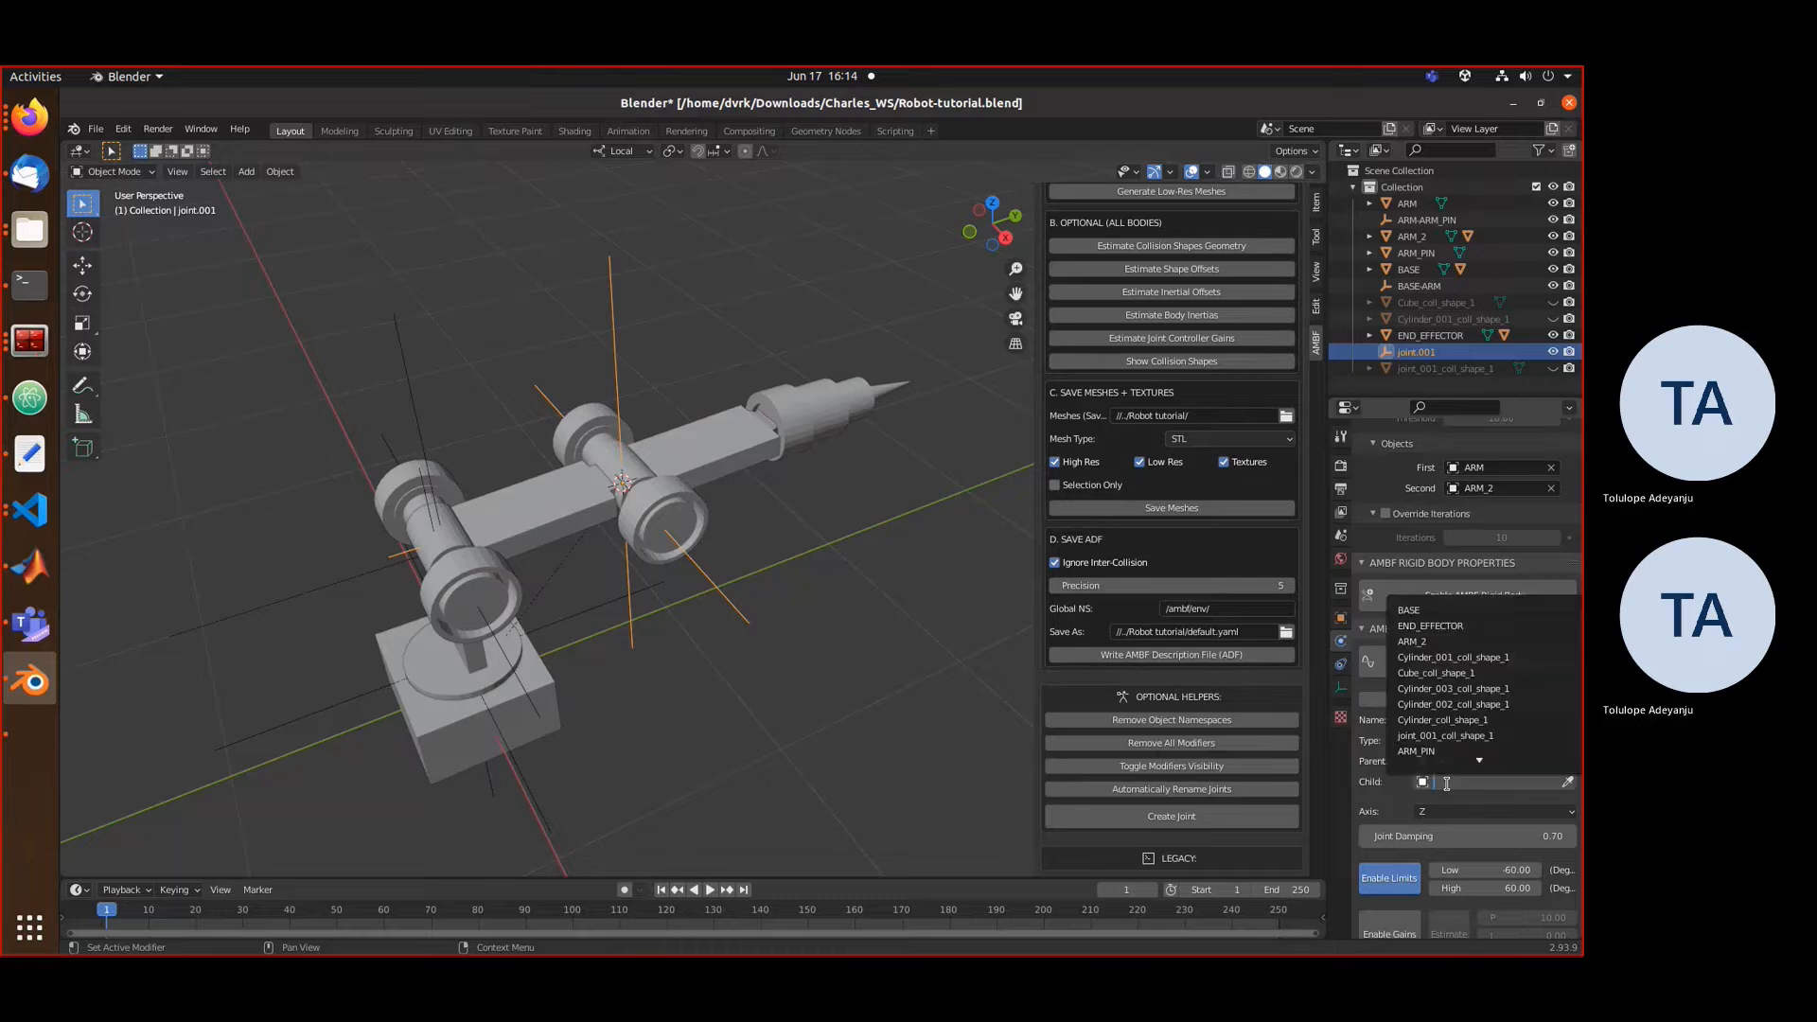
type("a")
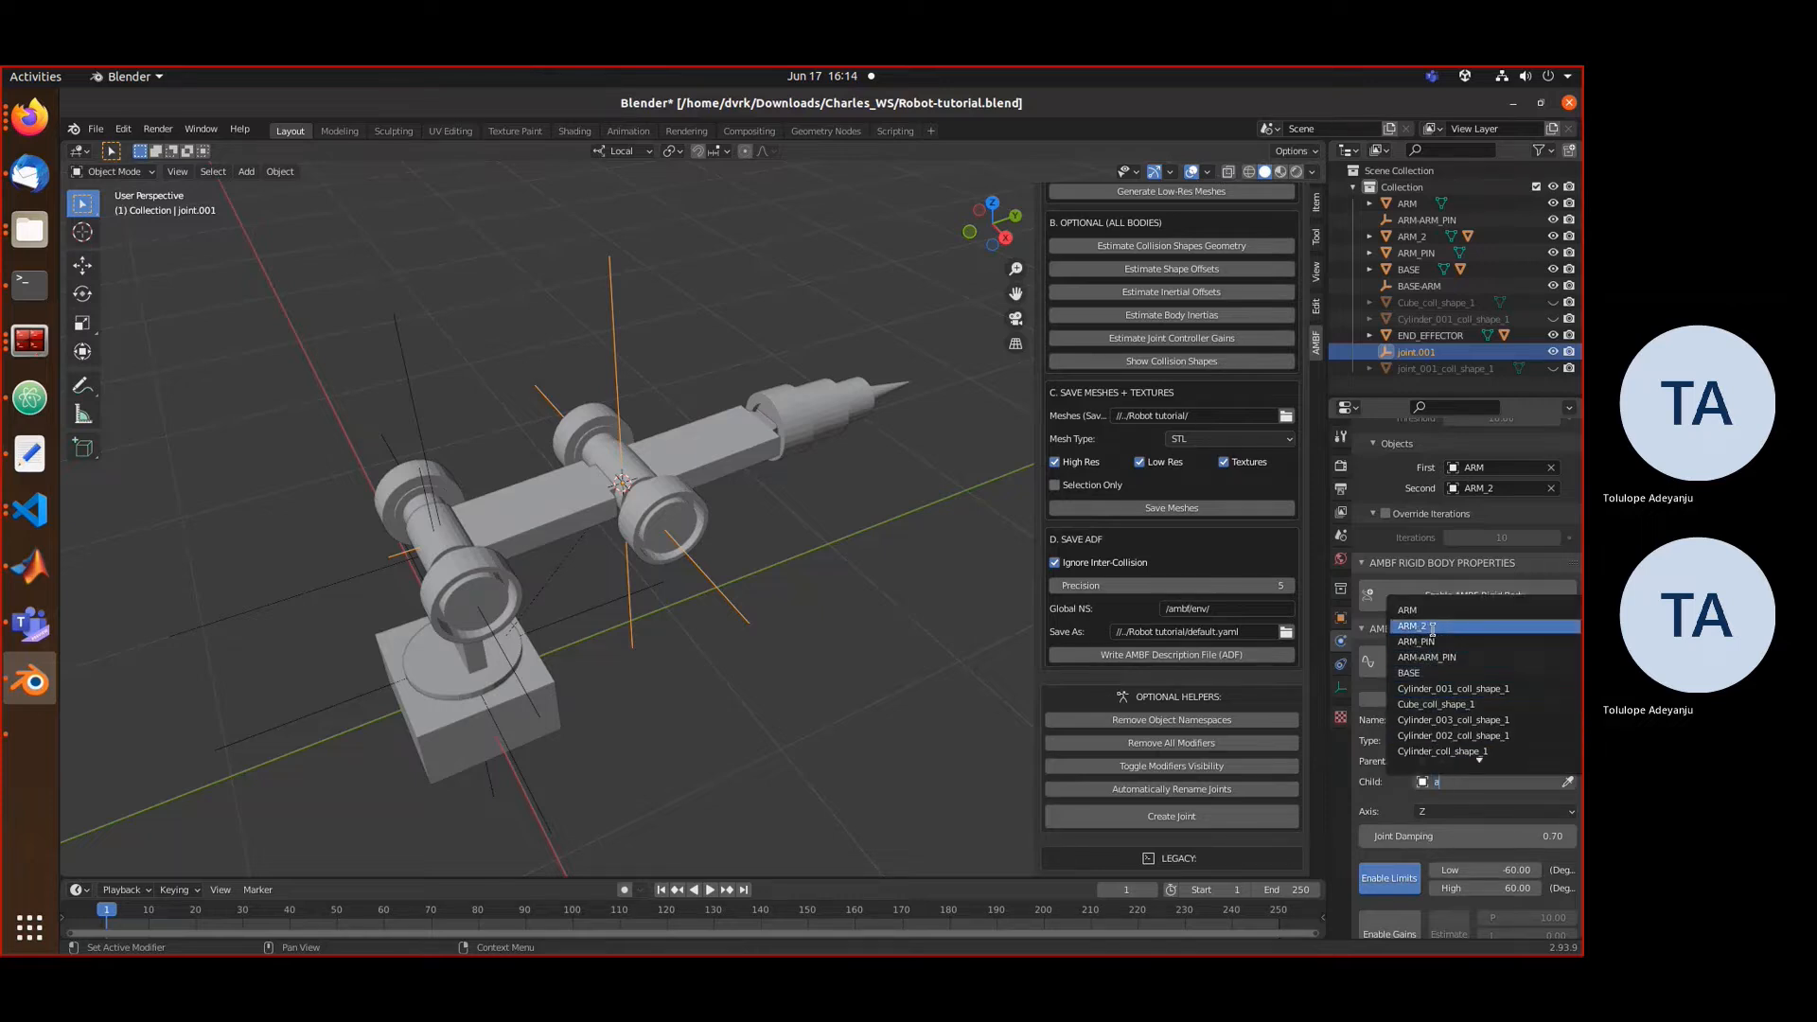
left_click(1419, 625)
left_click(1437, 814)
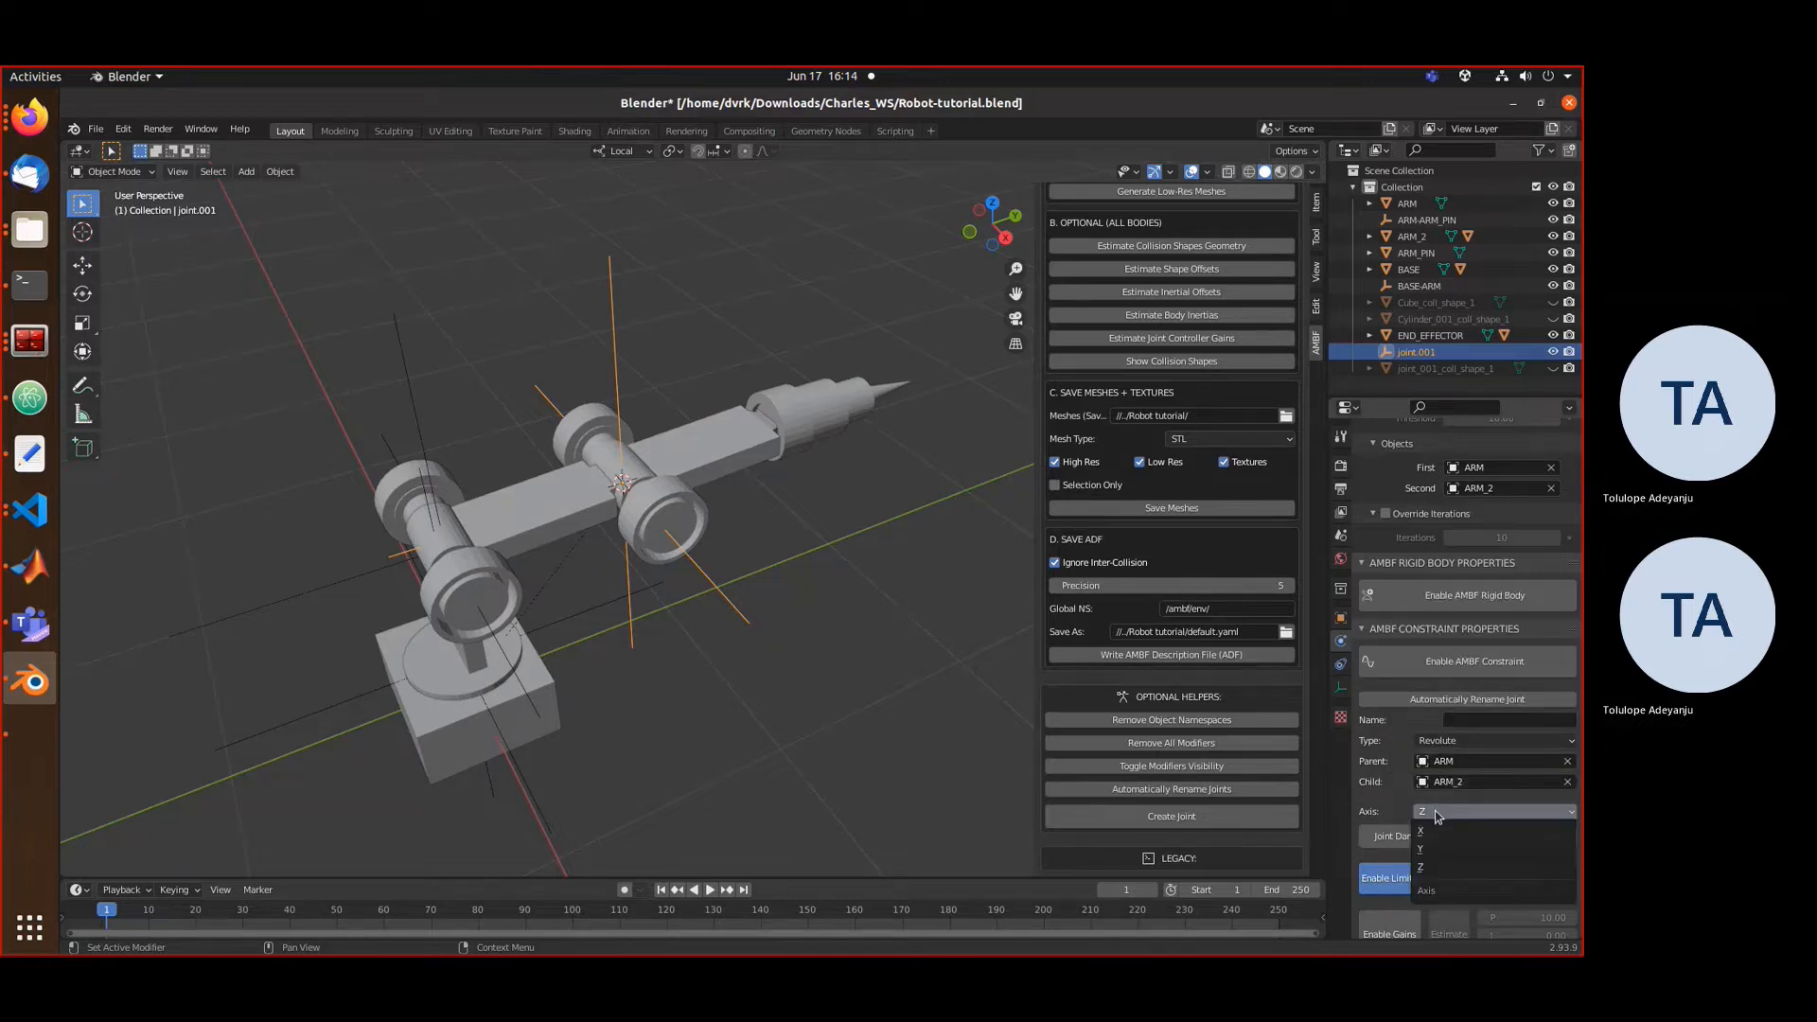
left_click(1447, 852)
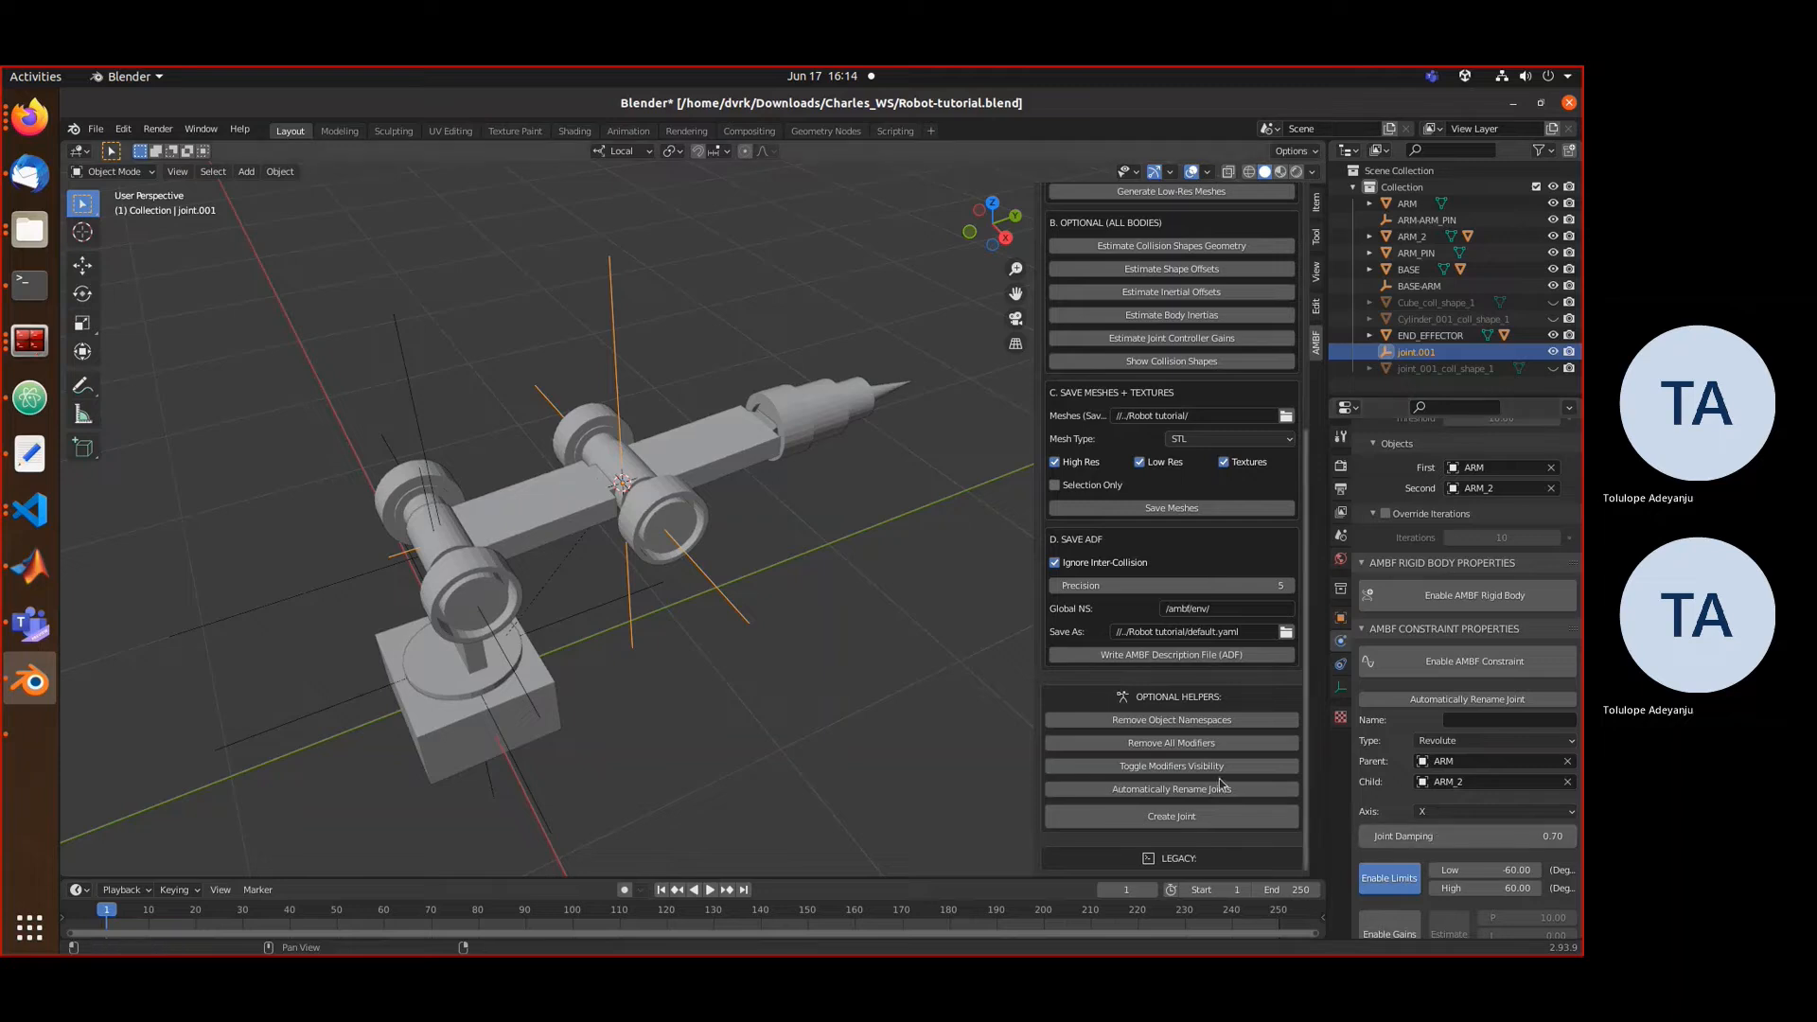
left_click(814, 542)
key("ctrl+s")
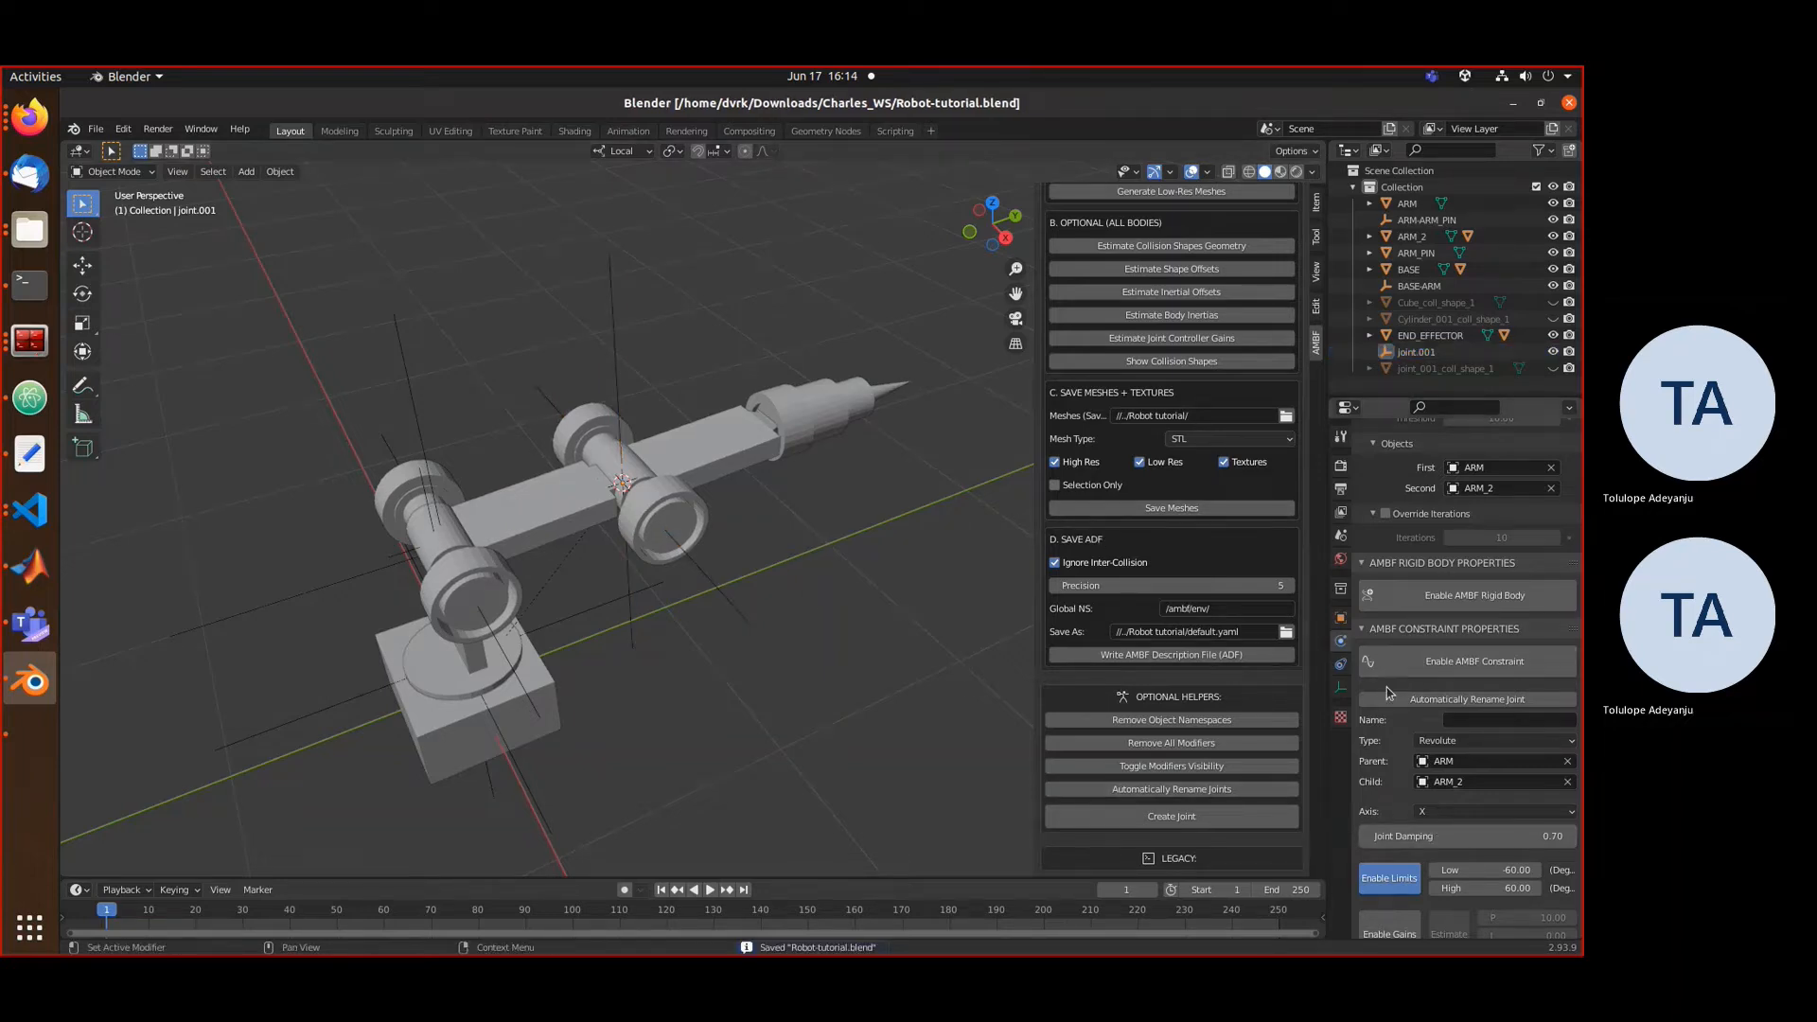
- Delete the old high_res, low_res and default.yaml exports from the Robot tutorial folder, and export the meshes and ADF again
left_click(1286, 632)
left_click_drag(819, 483, 784, 401)
key("Delete")
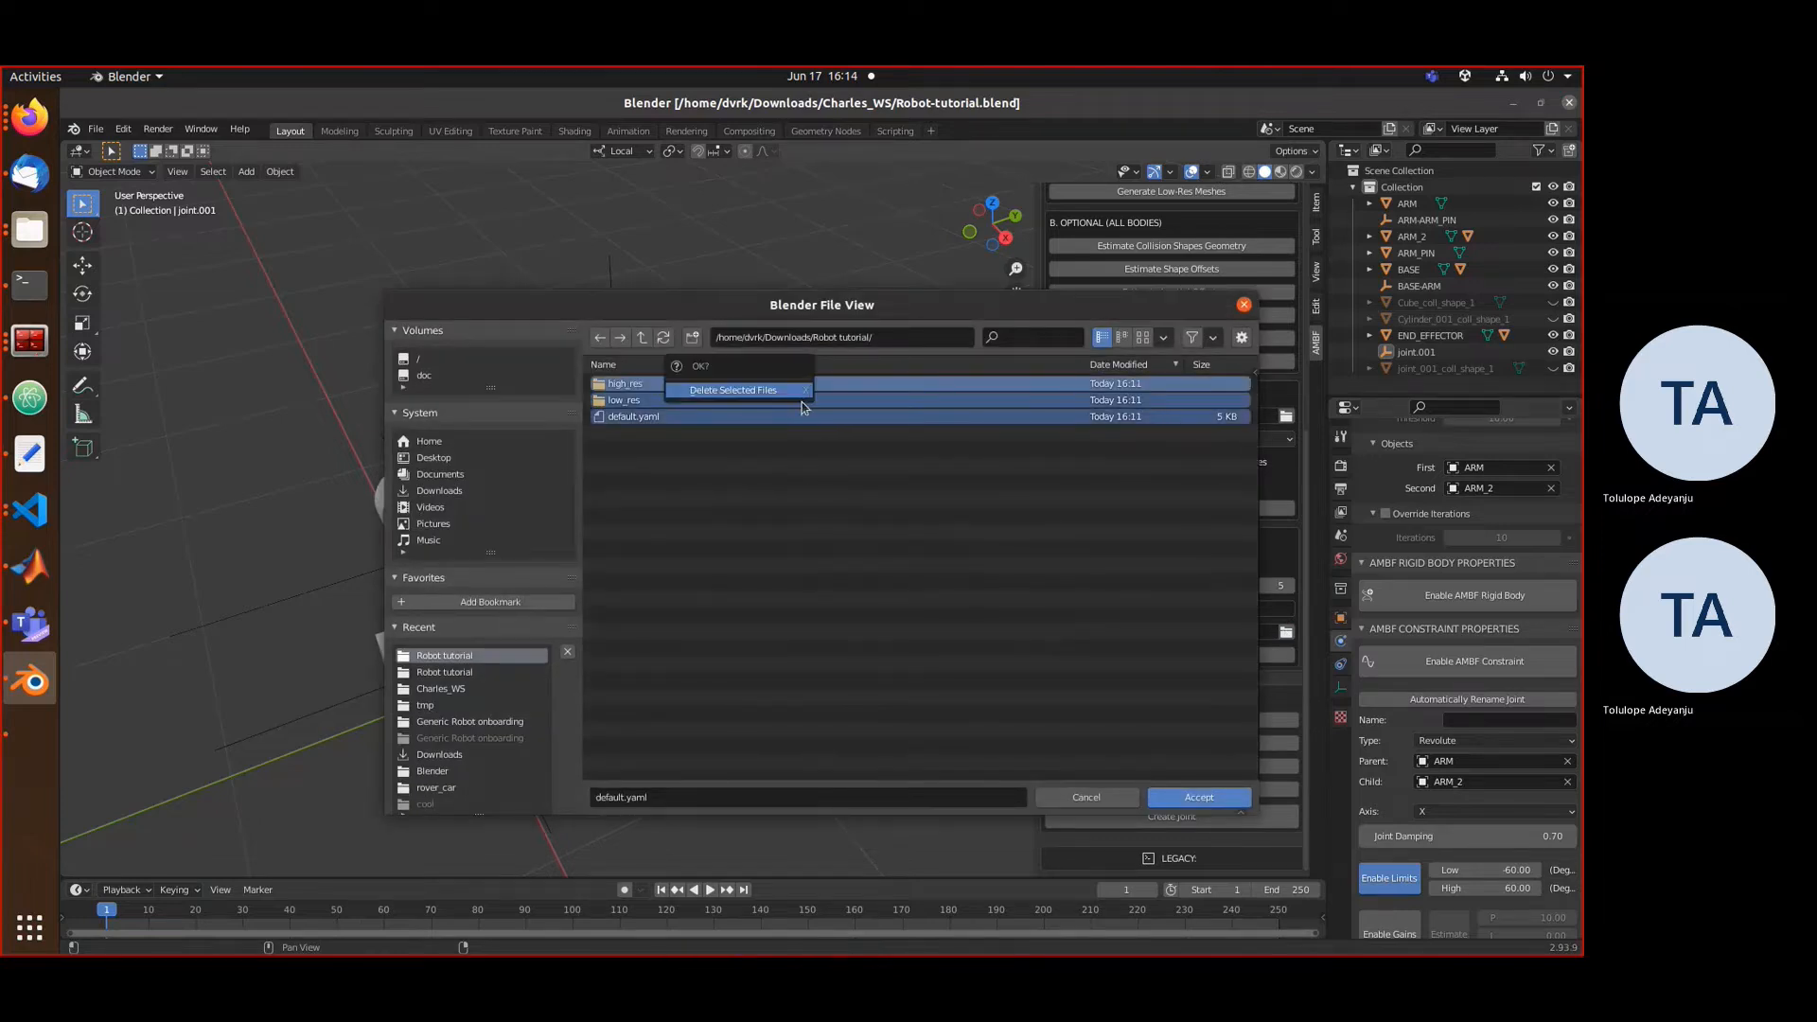
left_click(801, 402)
left_click(1190, 796)
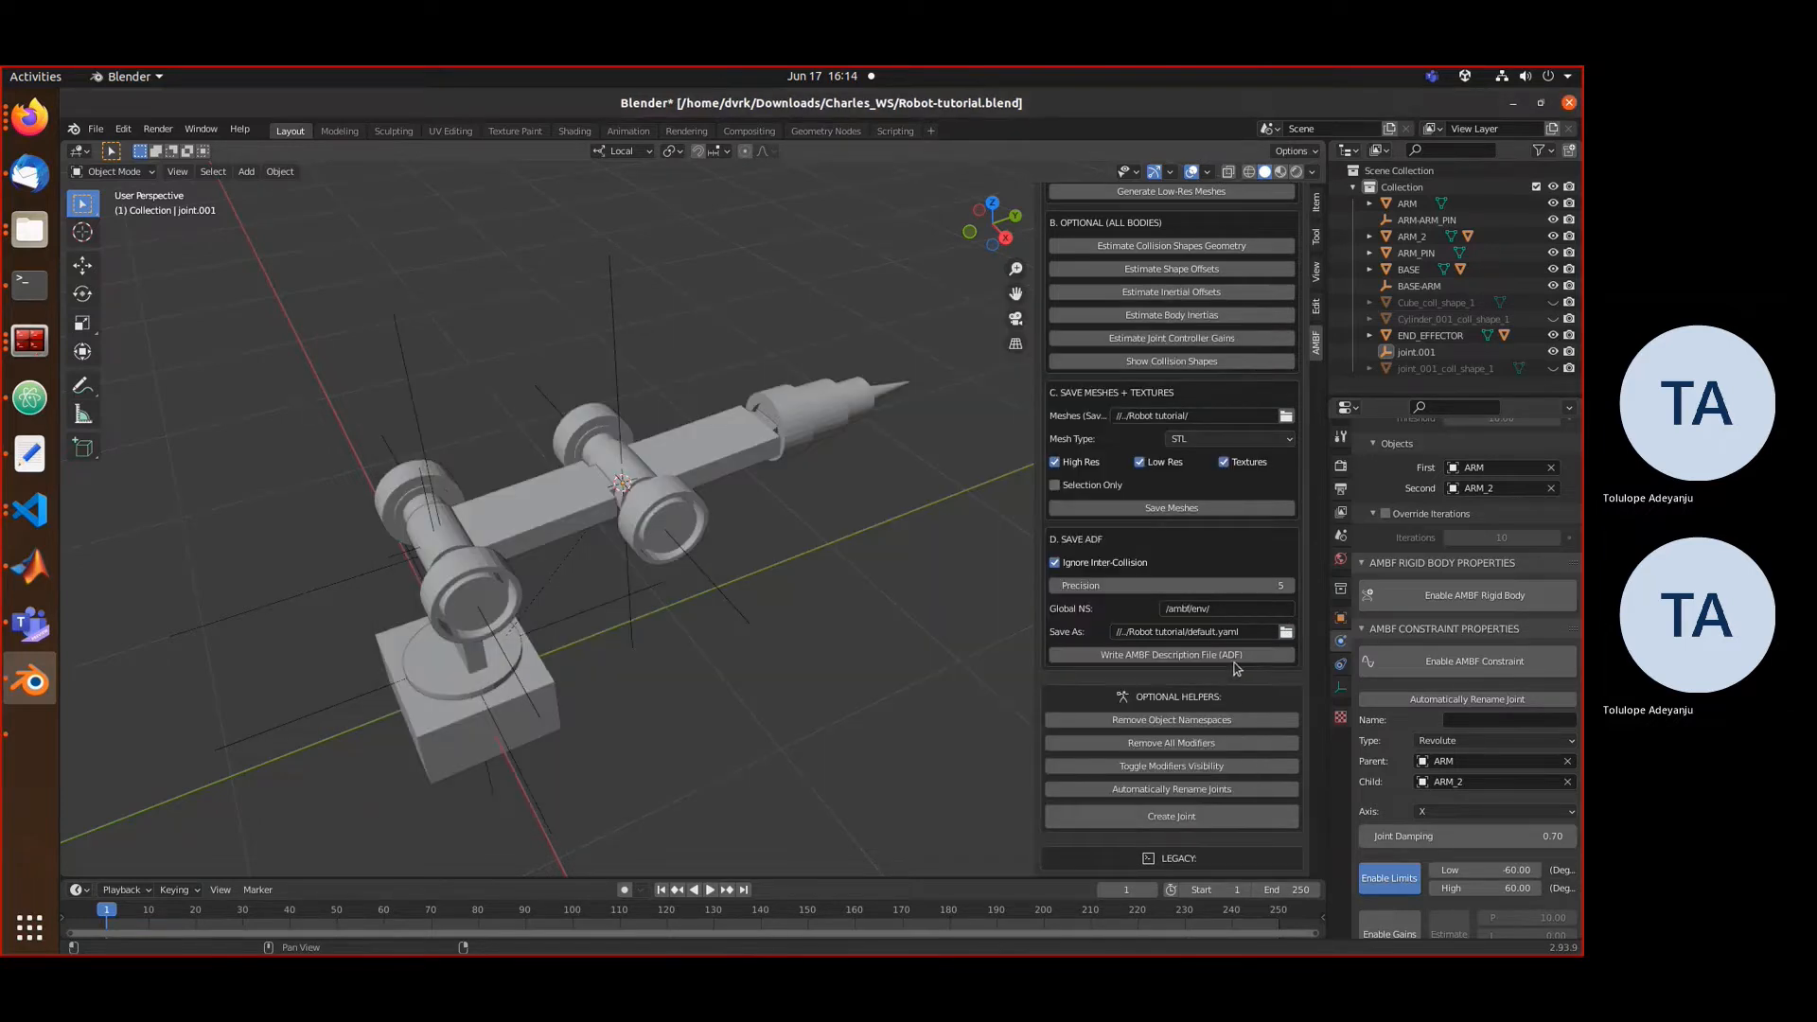
left_click(1200, 509)
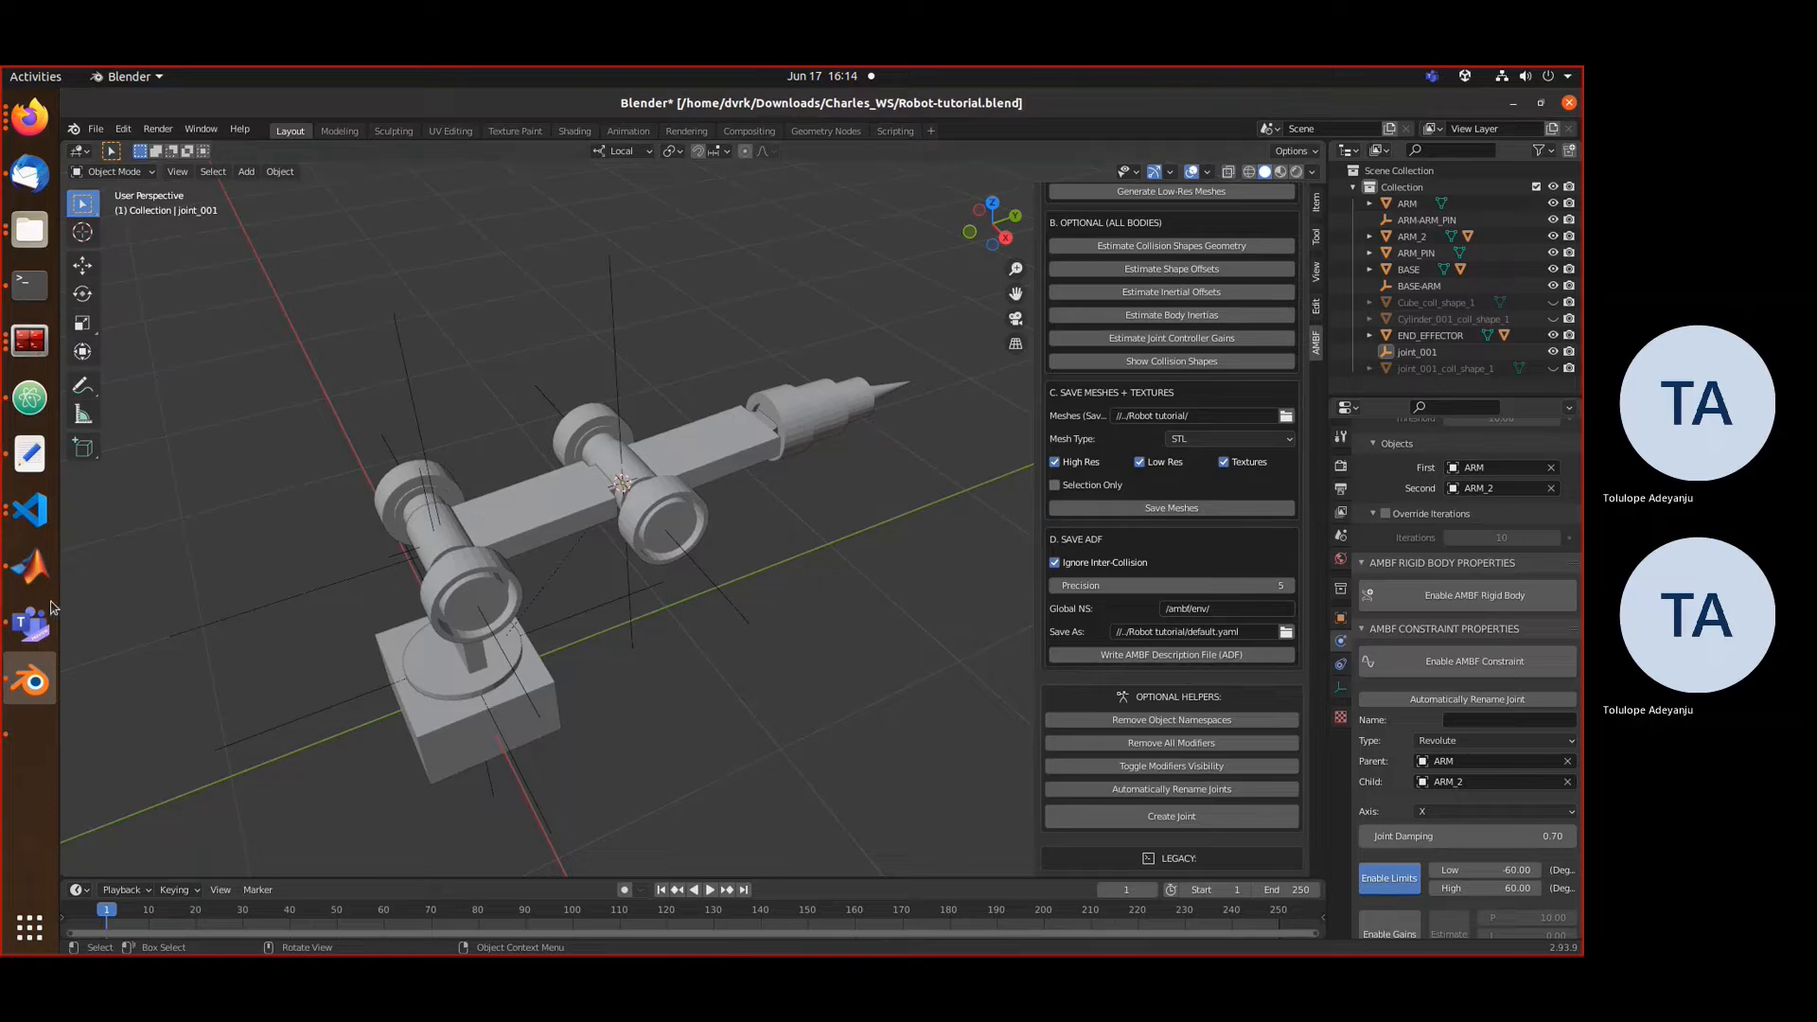
- Switch to Terminator, stop the running AMBF simulator, and relaunch it with the previous command
left_click(29, 341)
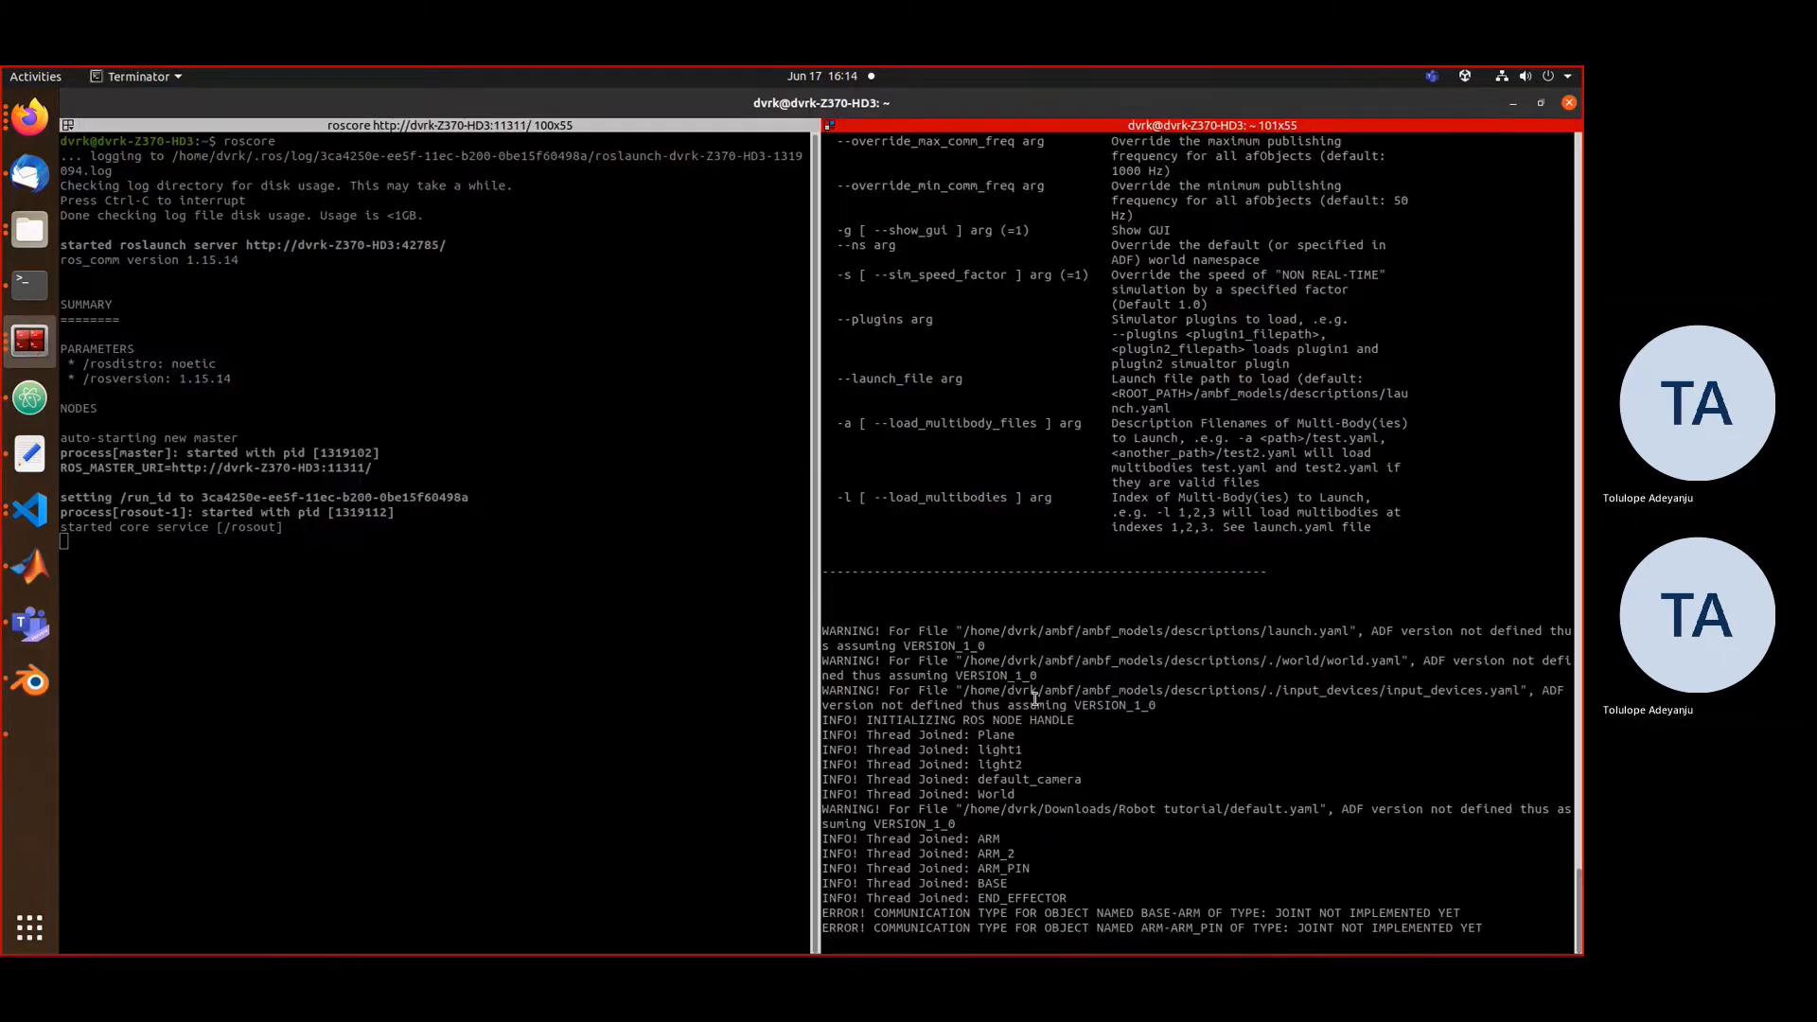
key("ctrl+c")
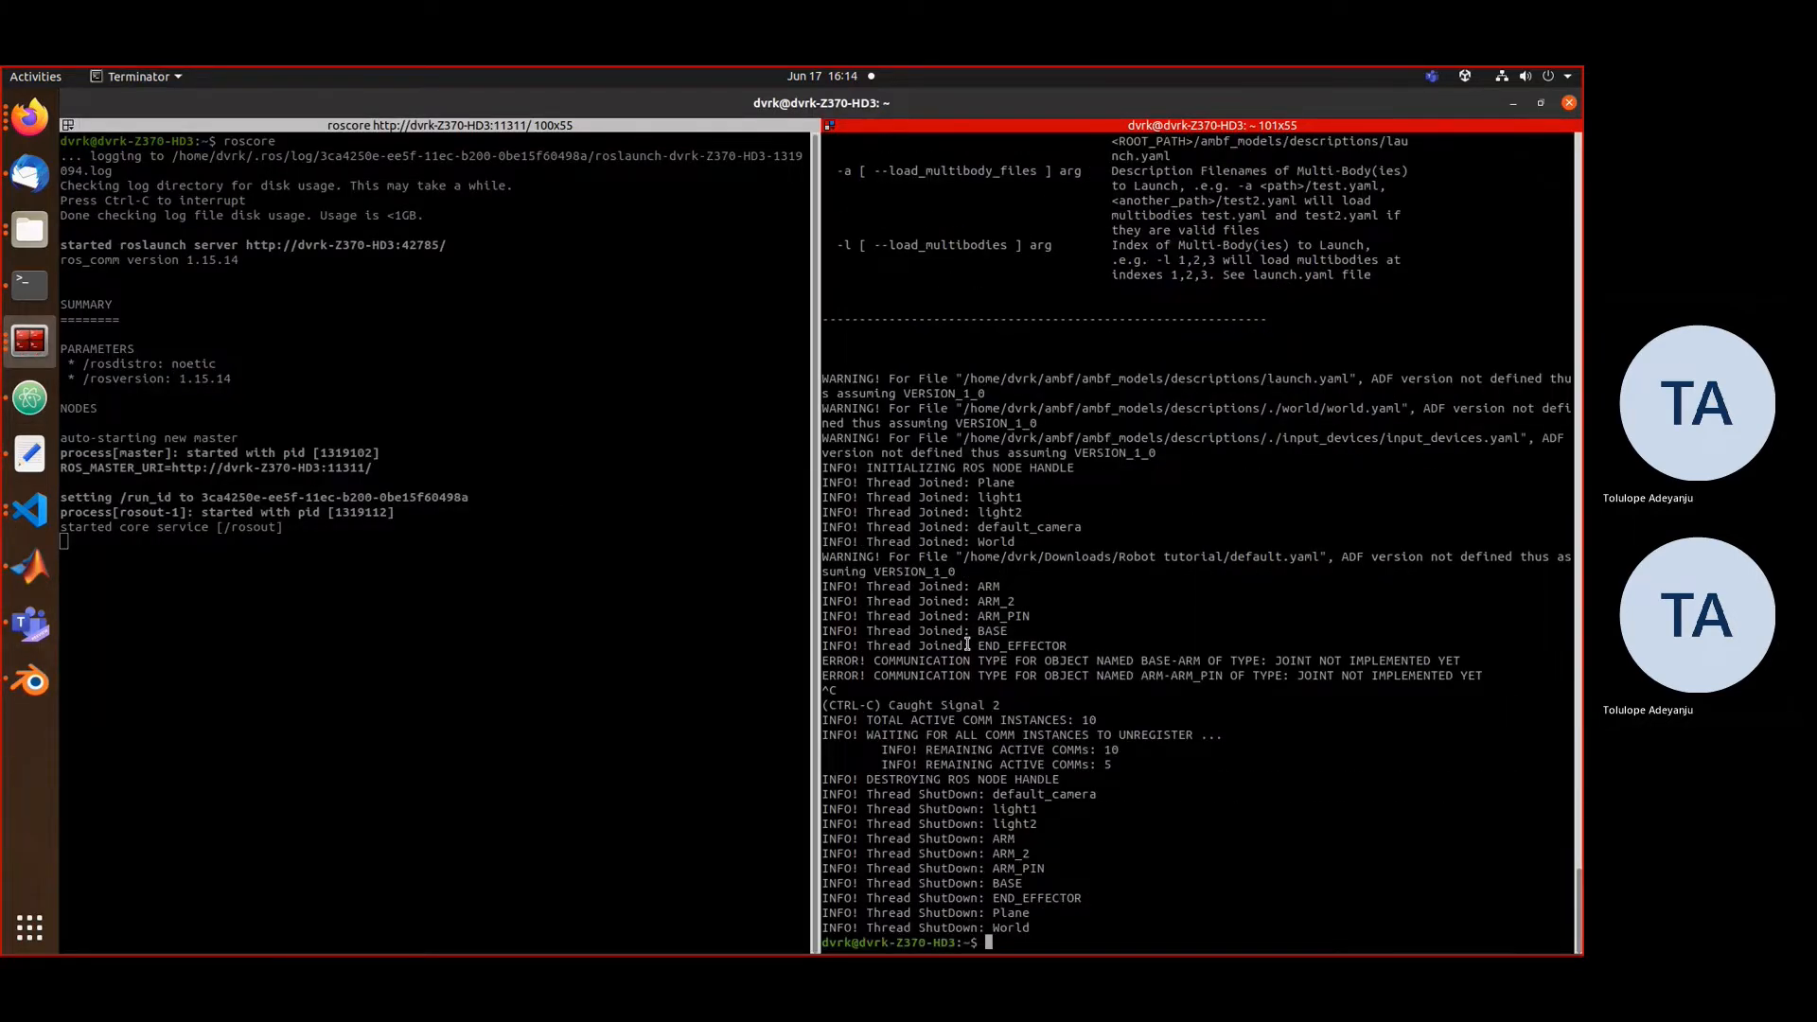
key("Up")
key("Return")
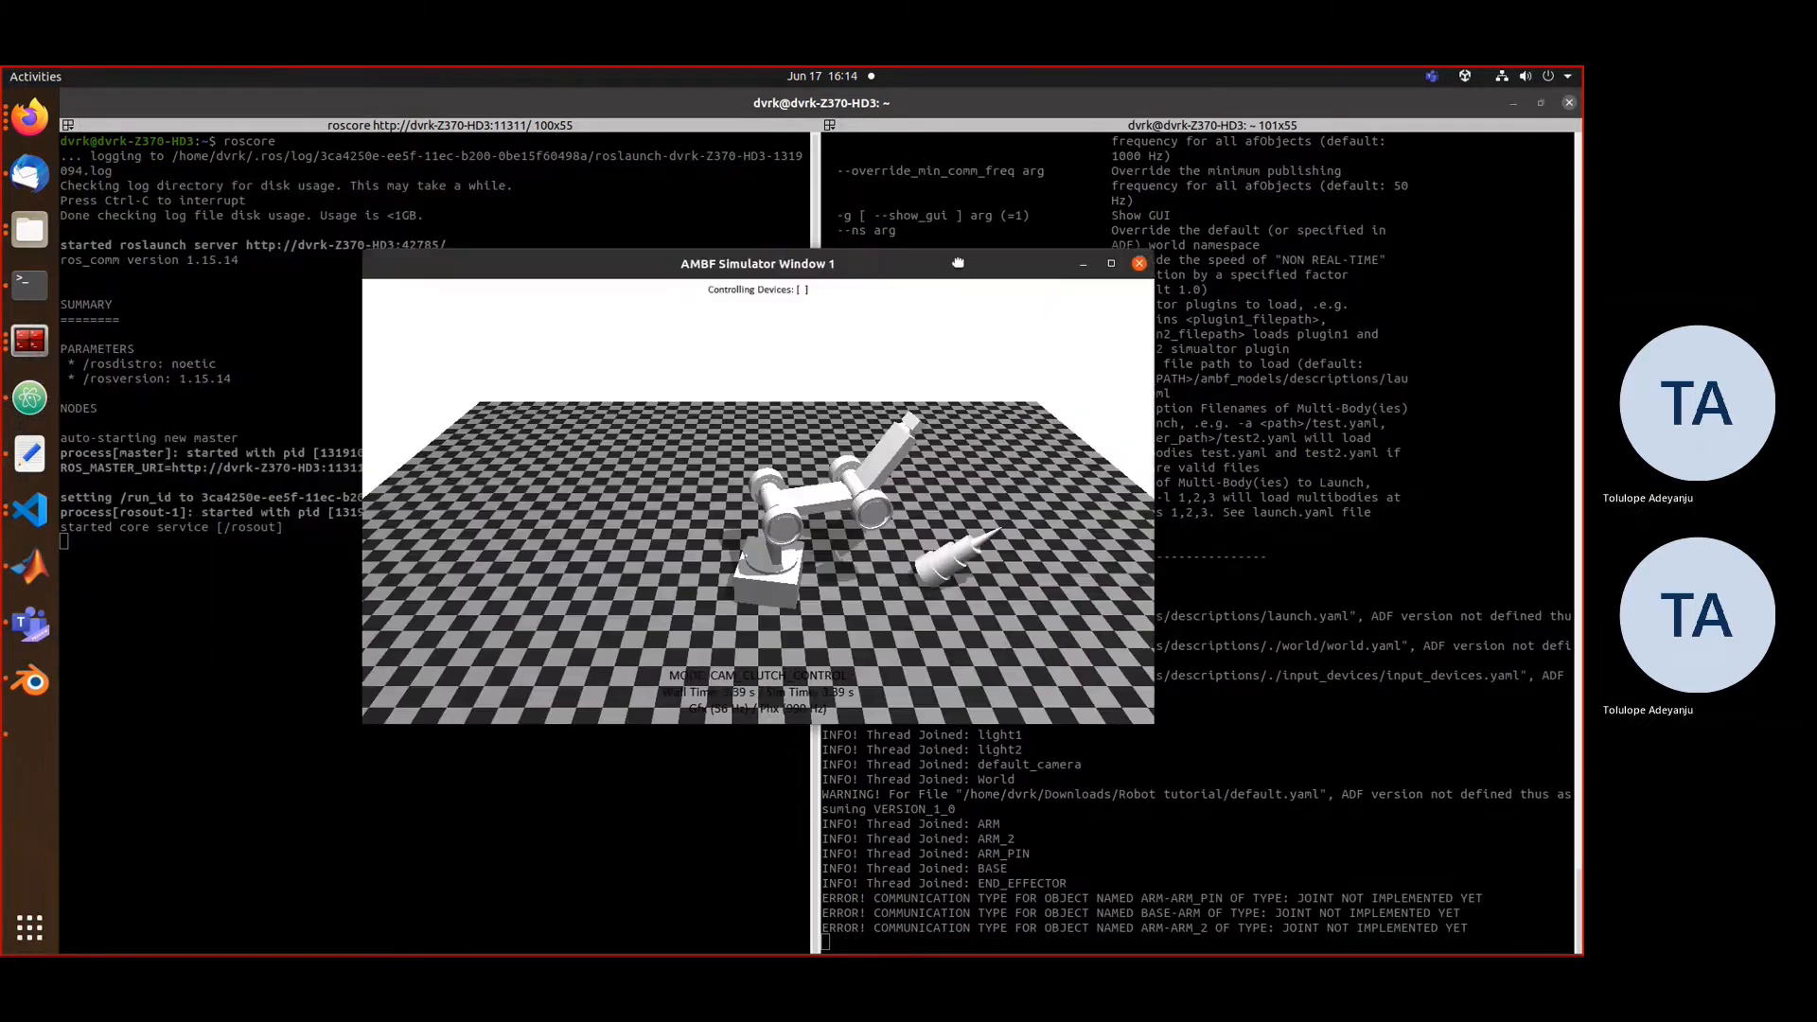
- Examine how the jointed arm and the loose end effector behave in the simulator, and close the simulator window
scroll(999, 546, "up", 6)
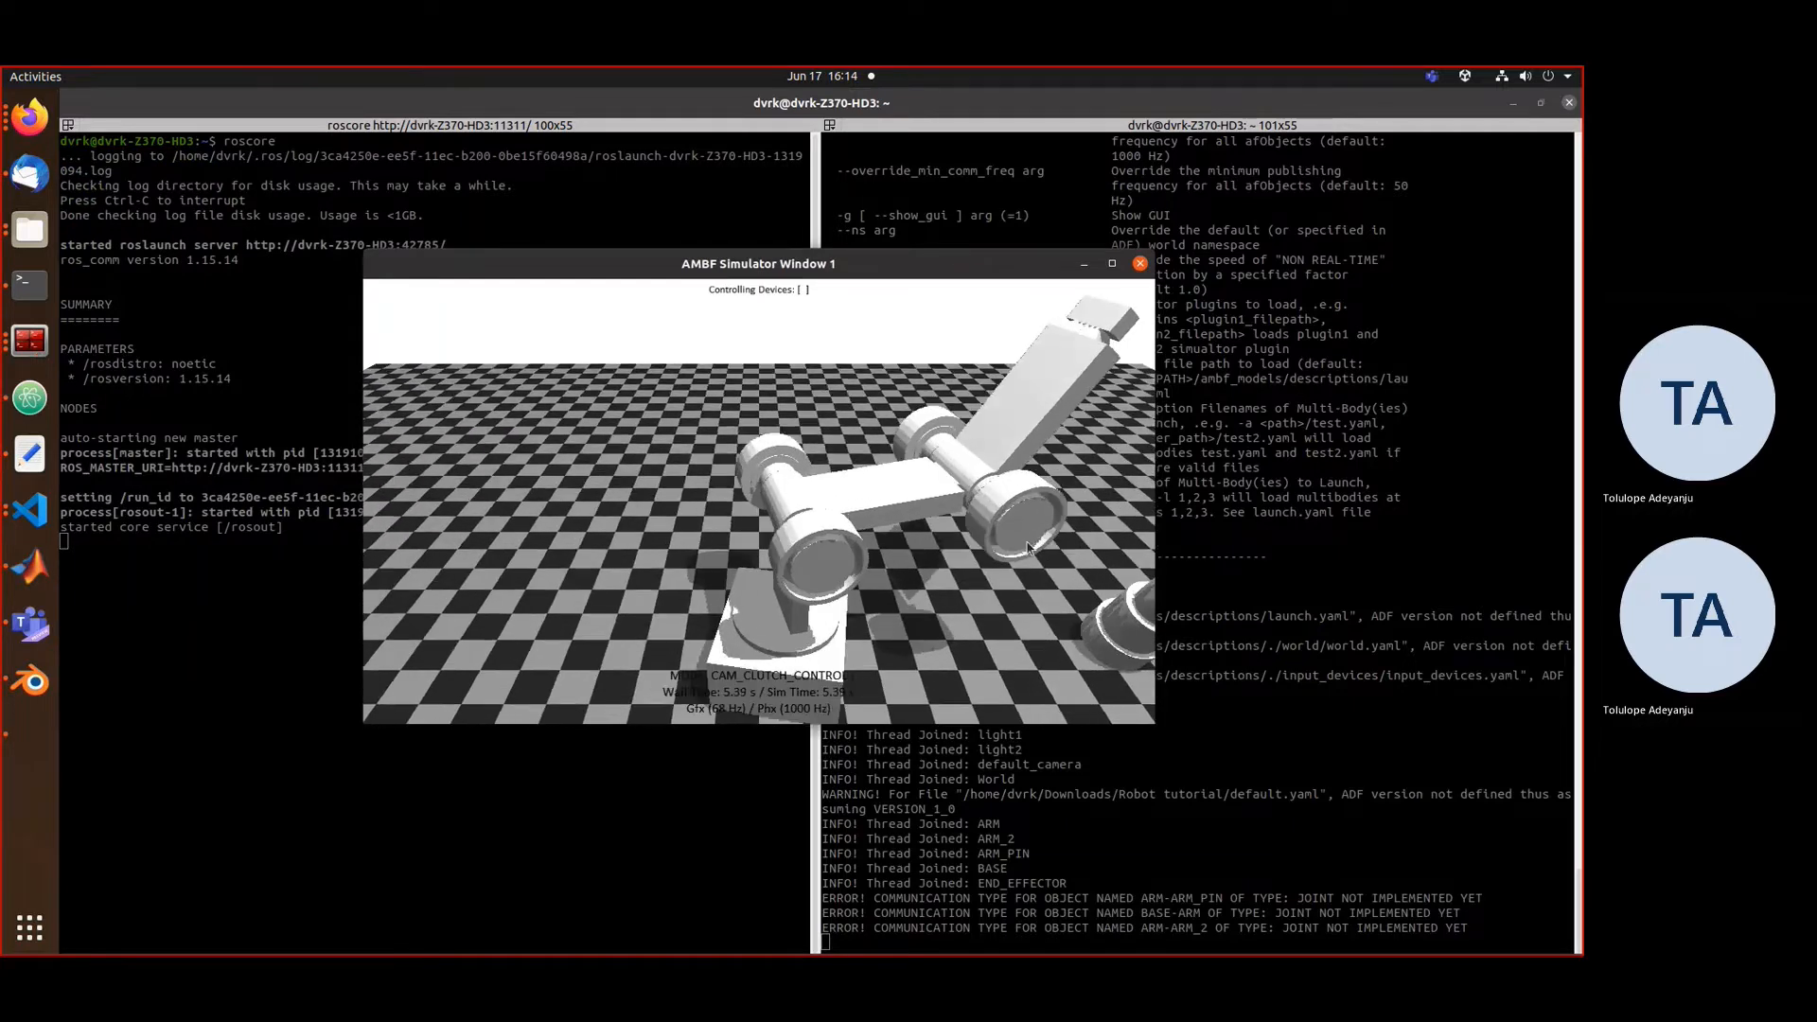
scroll(820, 642, "down", 2)
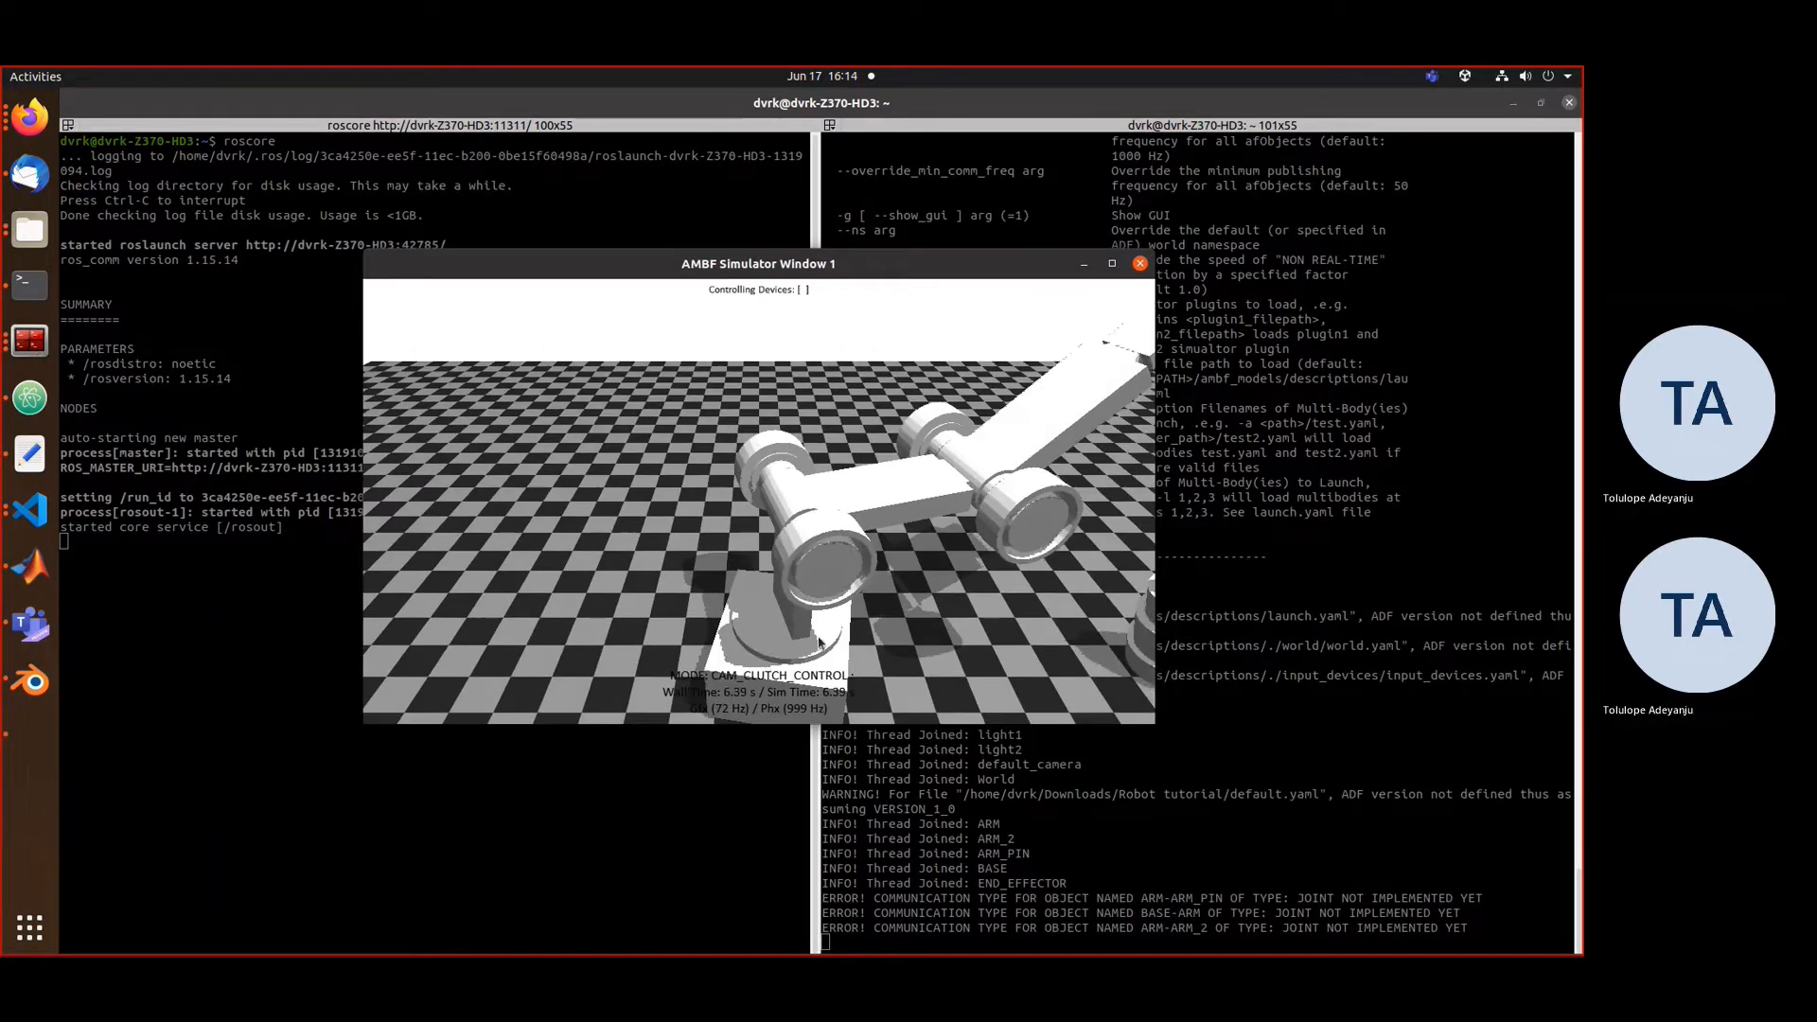
scroll(821, 642, "down", 2)
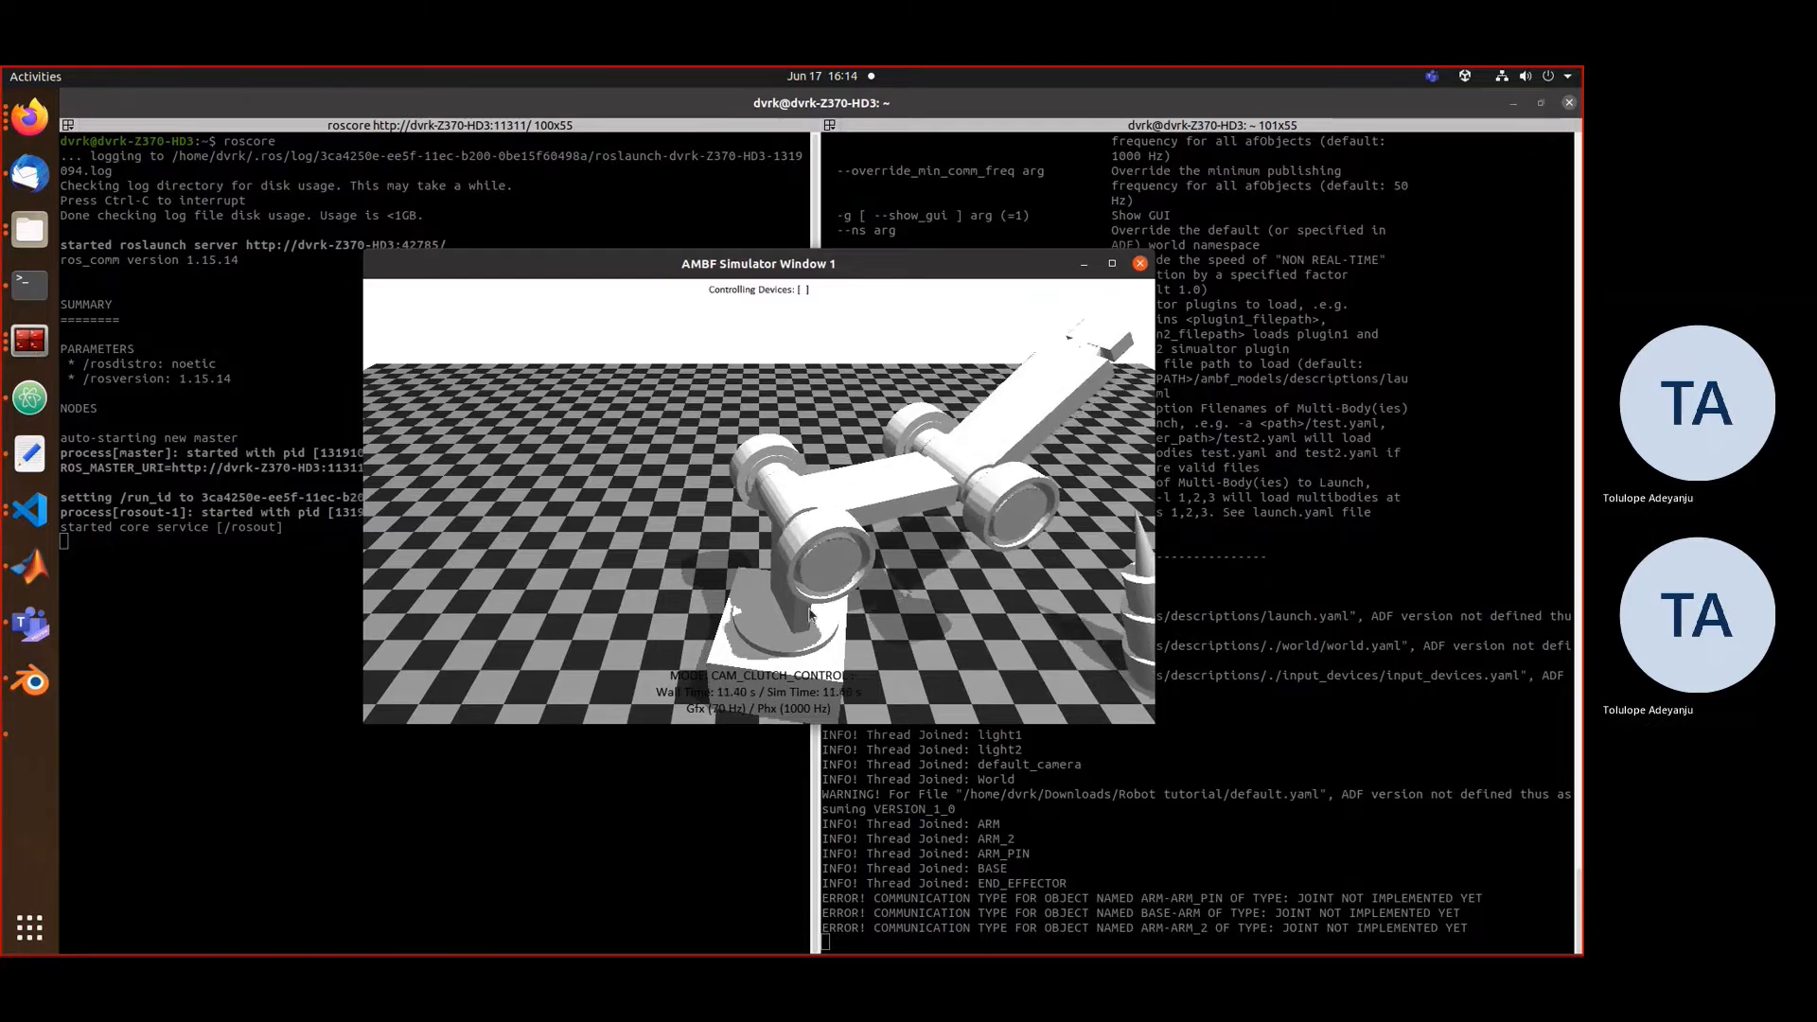
middle_click_drag(830, 605, 894, 603)
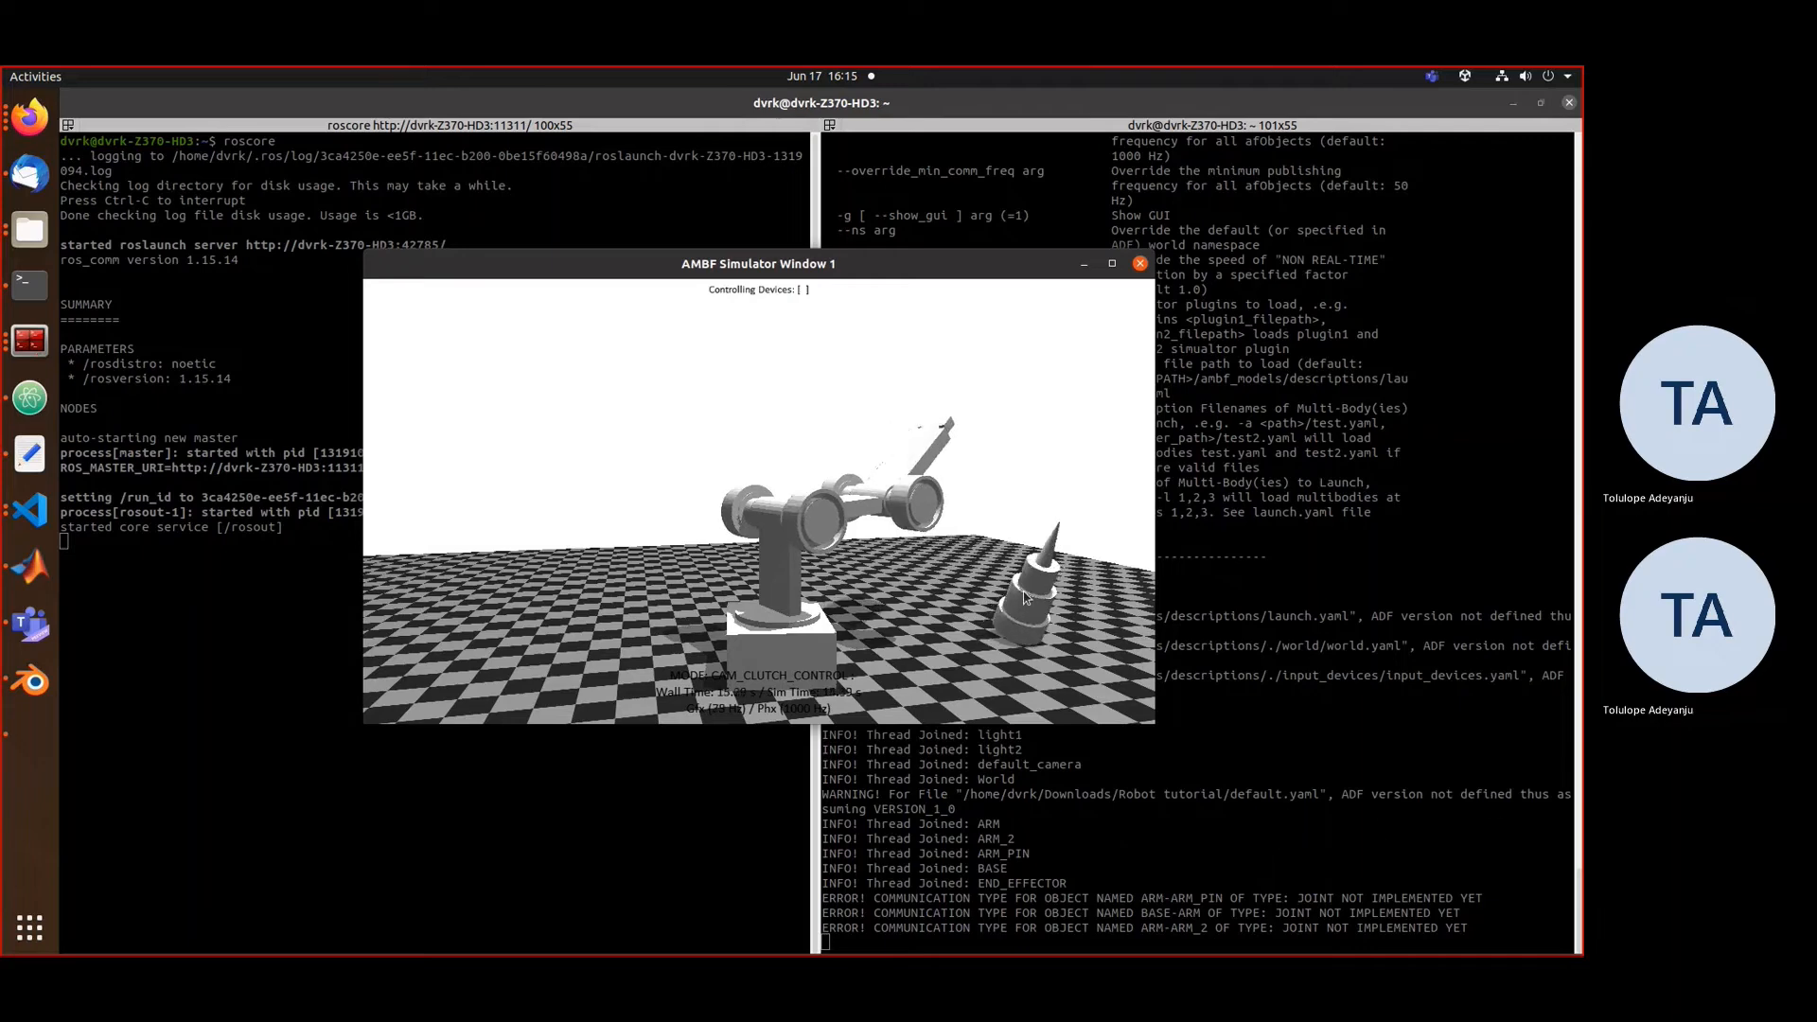
middle_click_drag(1048, 560, 1133, 670)
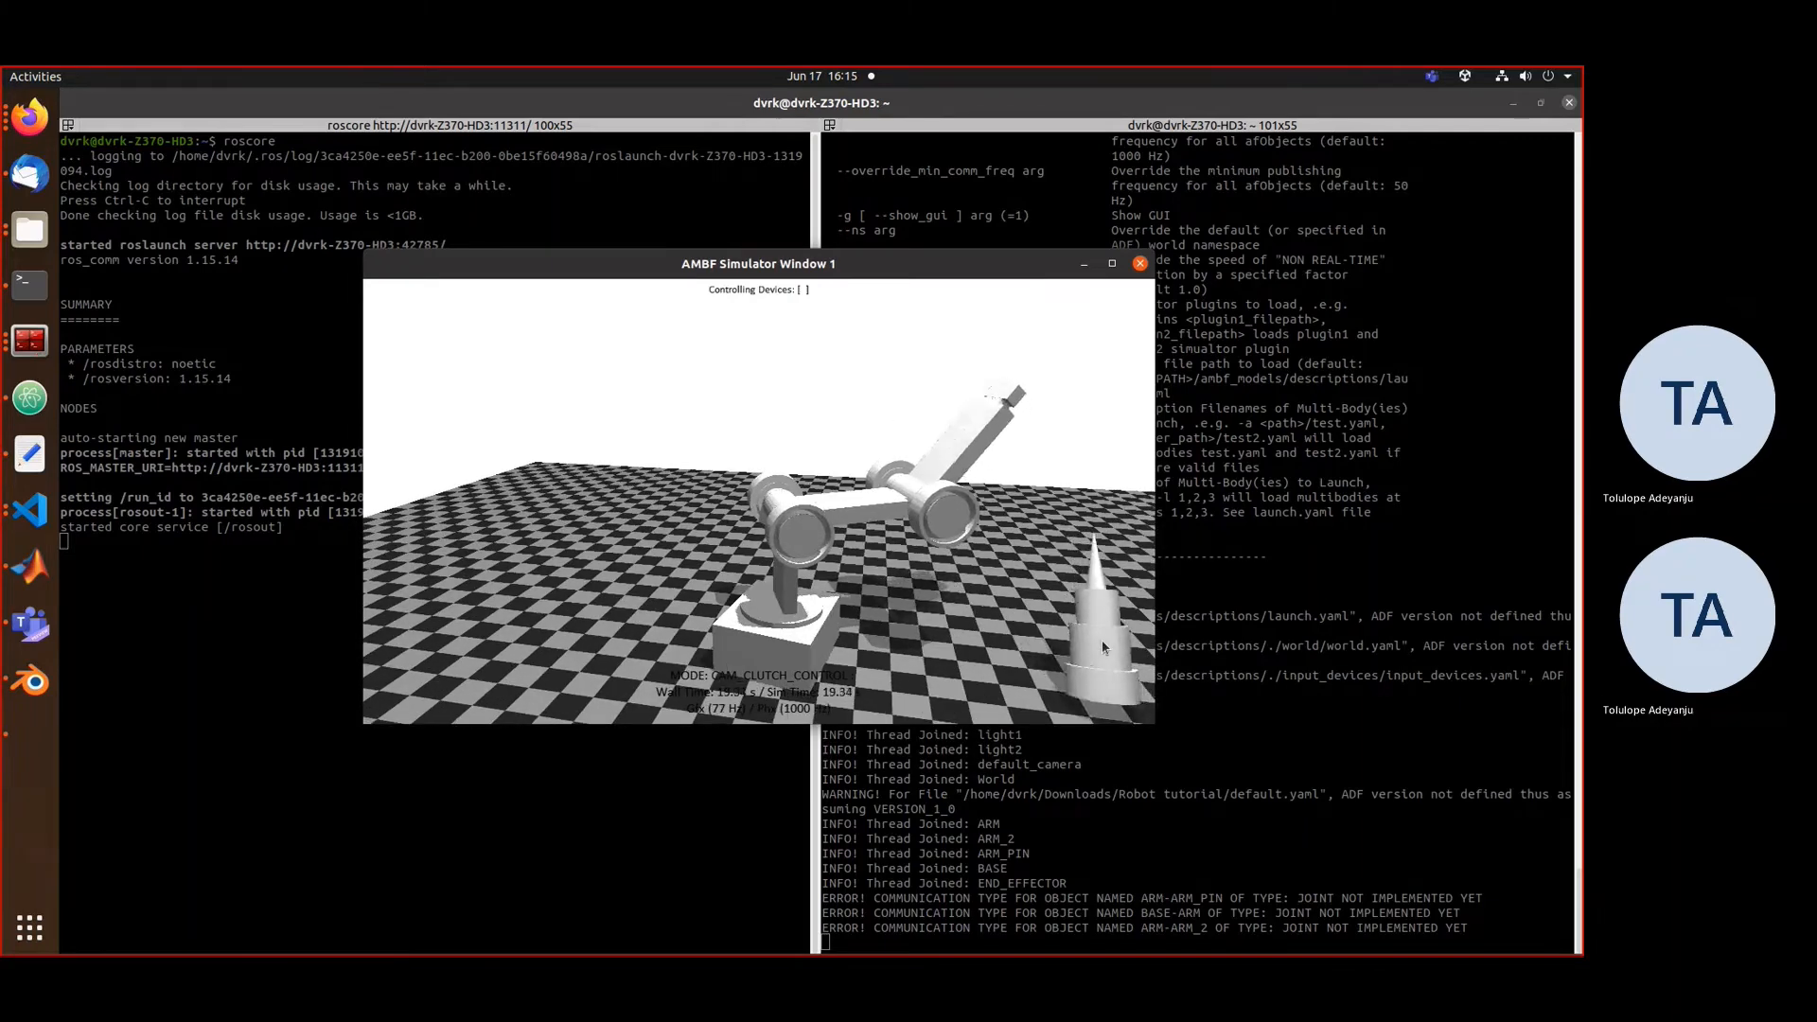
left_click(1139, 263)
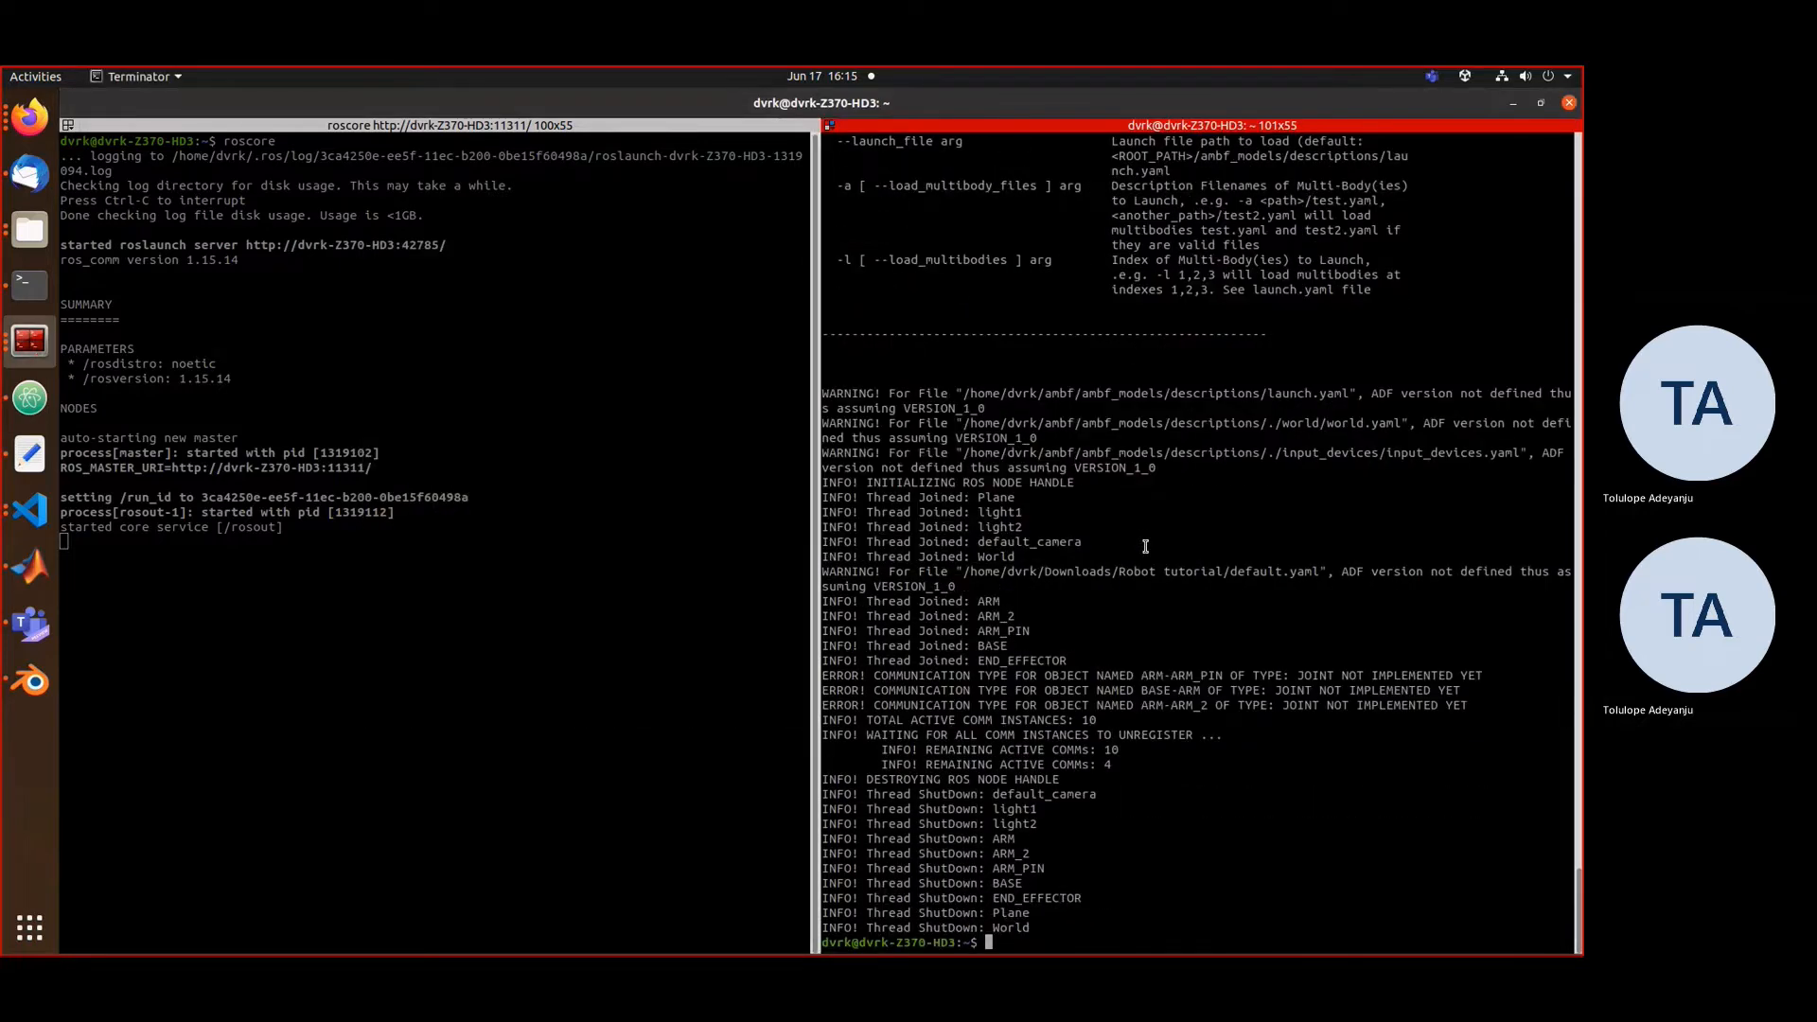
- Switch to Blender and open ARM_2 and END_EFFECTOR together in Edit Mode with wireframe shading and nothing selected
left_click(29, 682)
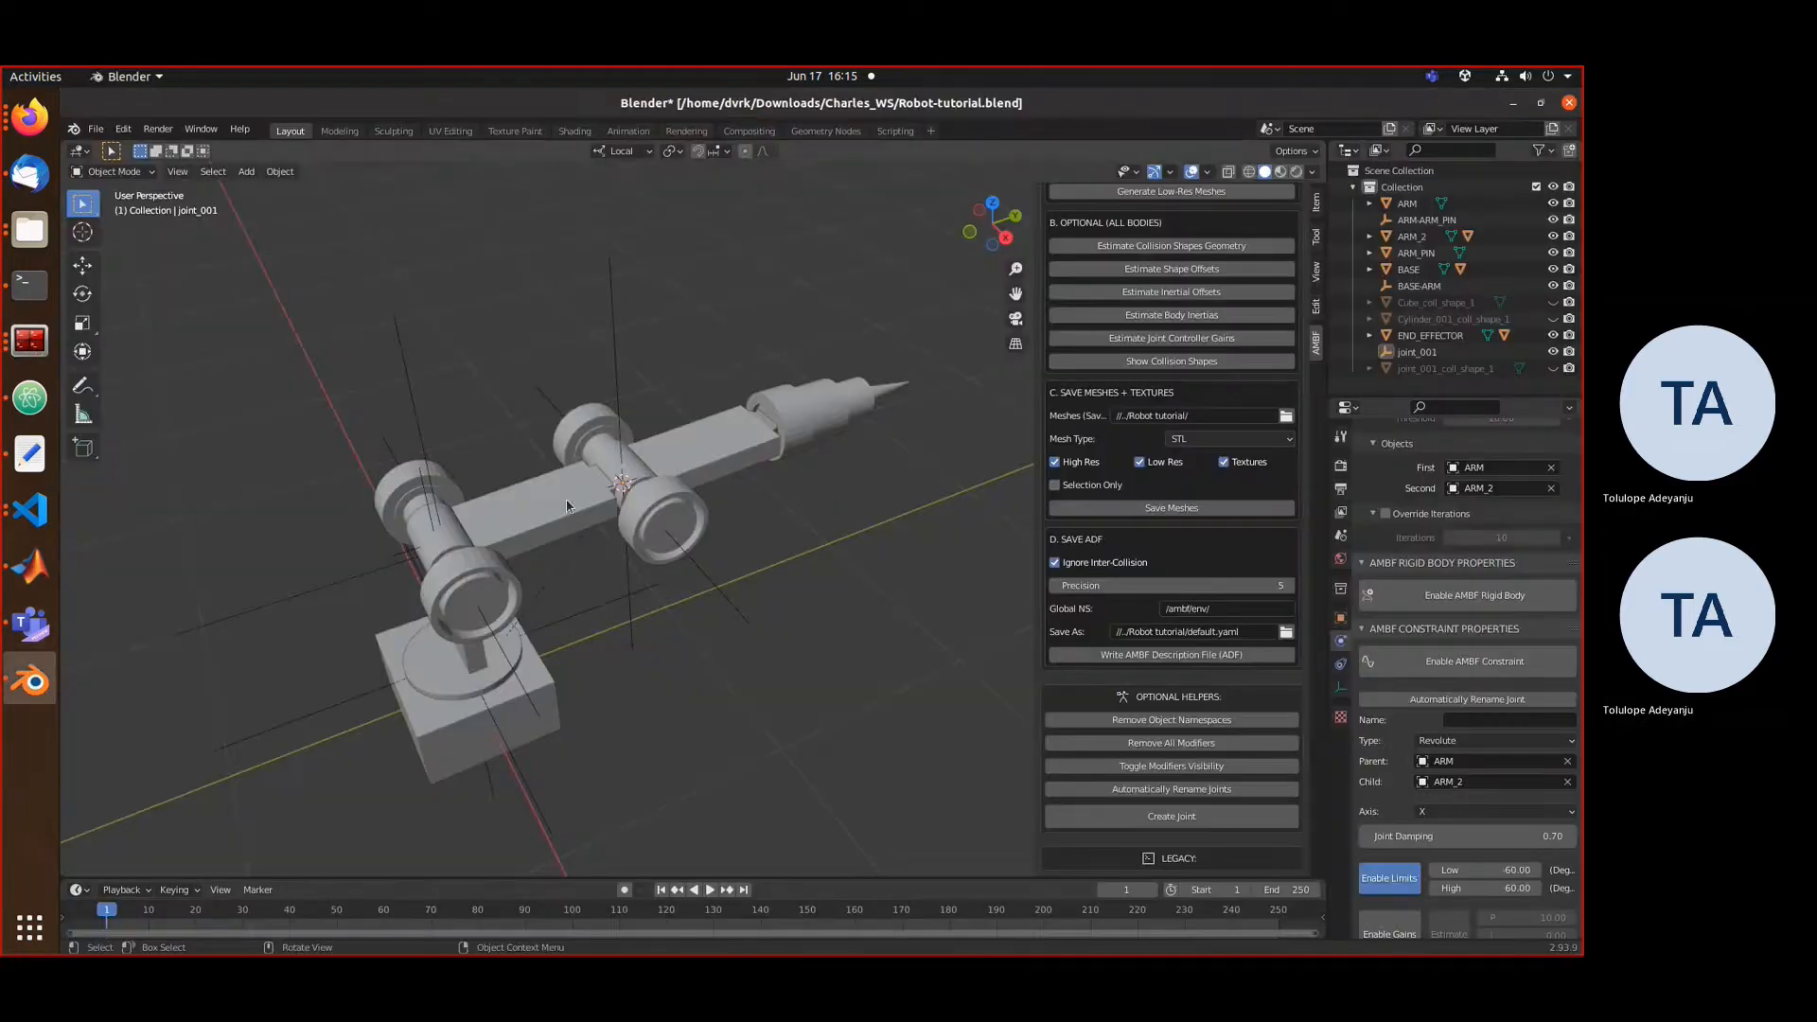
left_click(805, 423)
left_click(734, 456)
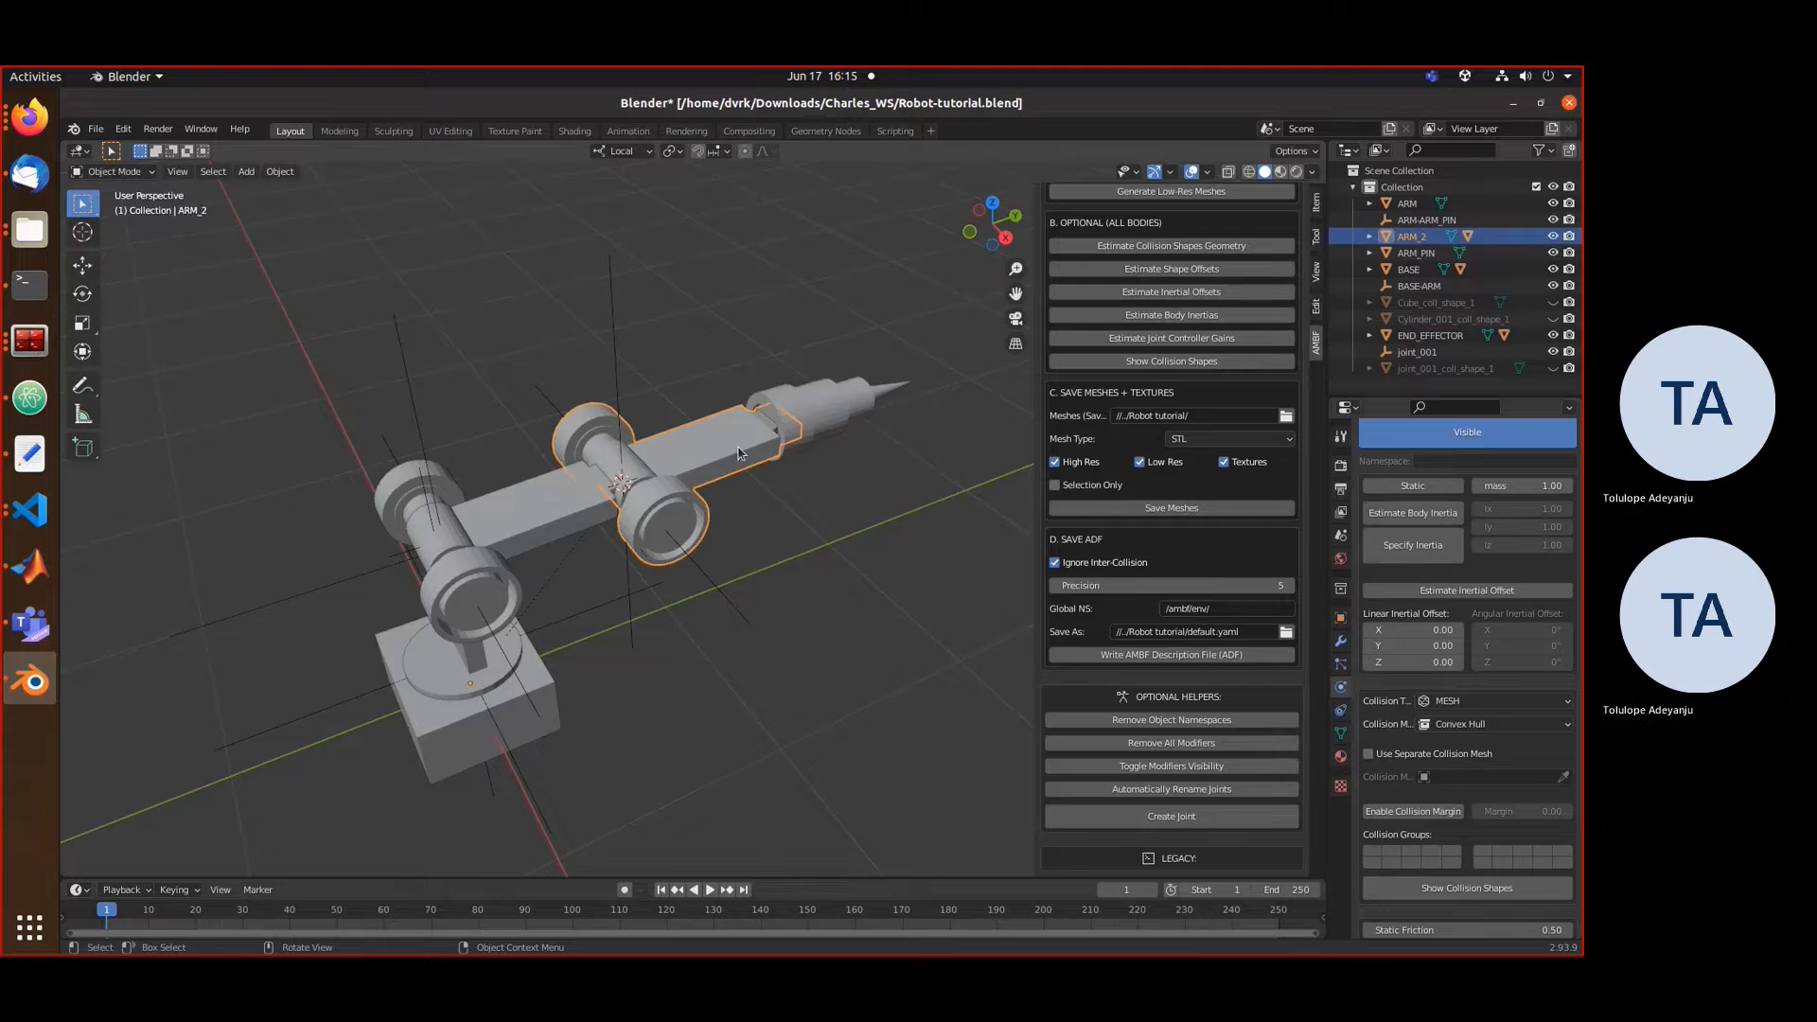
left_click(794, 423, "shift")
middle_click_drag(795, 421, 850, 546)
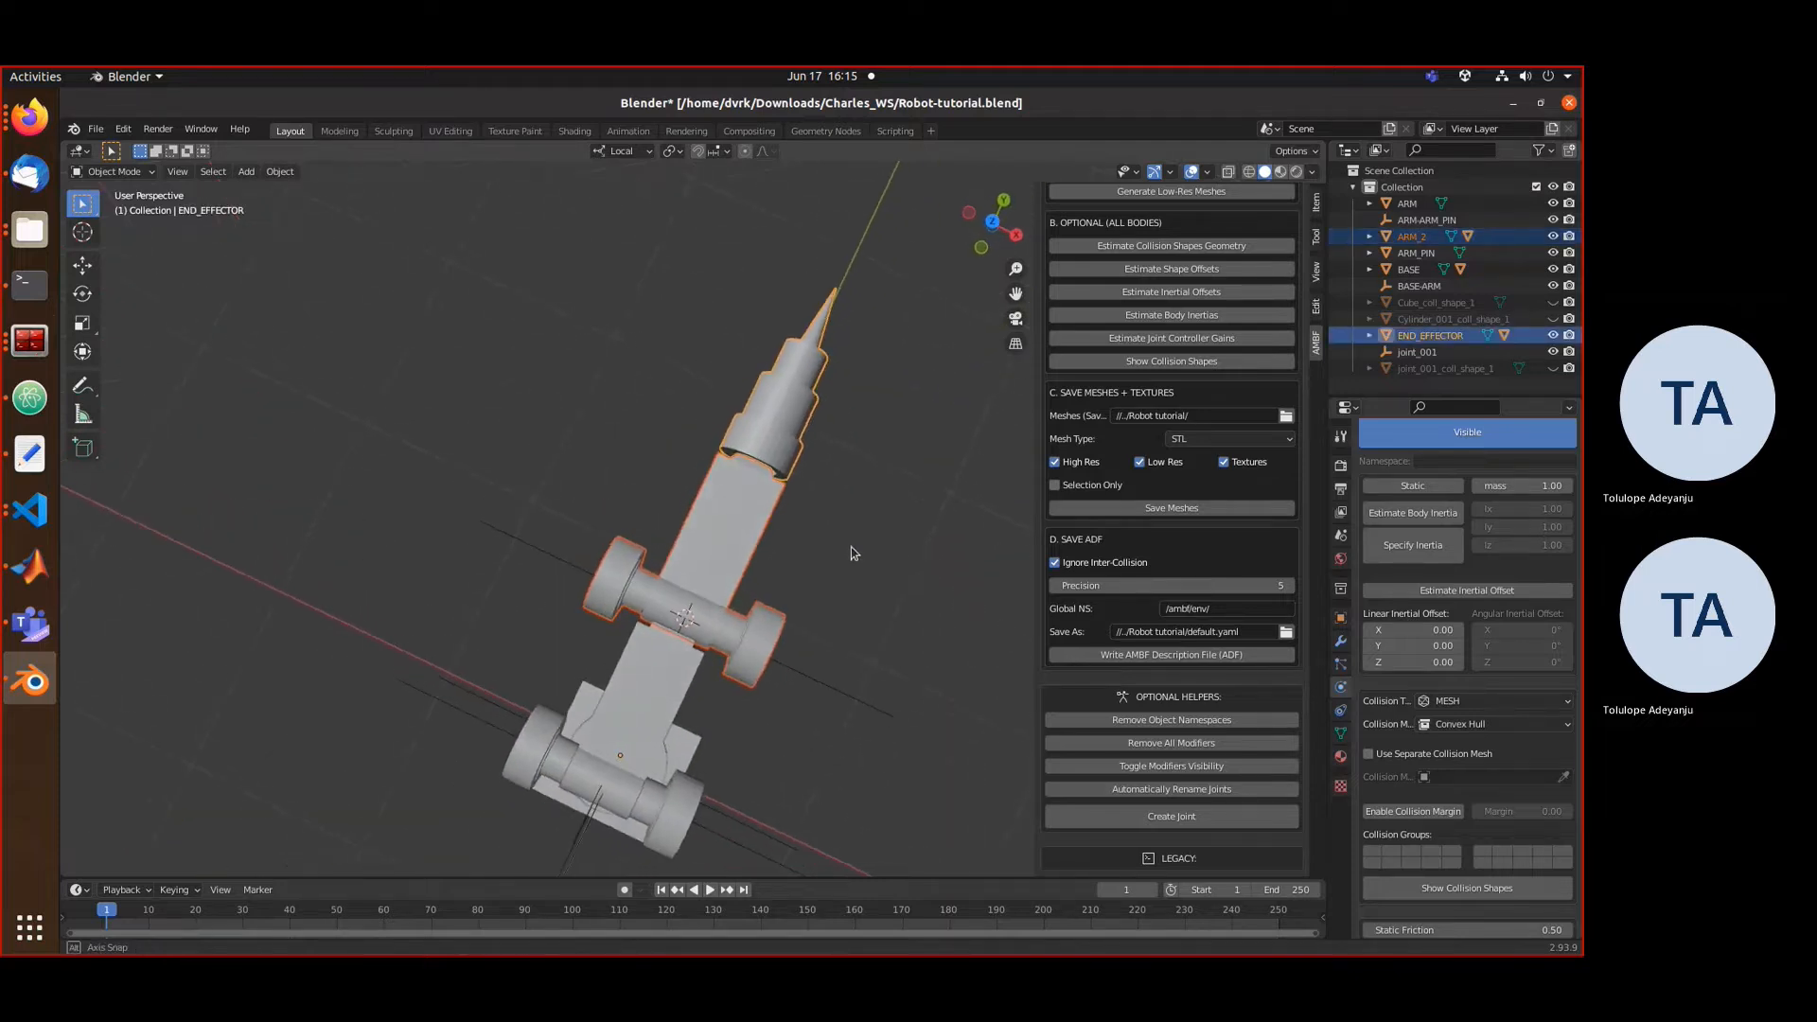
key("Tab")
left_click(833, 458)
mouse_move(832, 458)
middle_mouse_down()
mouse_move(863, 470)
mouse_move(834, 470)
middle_mouse_up()
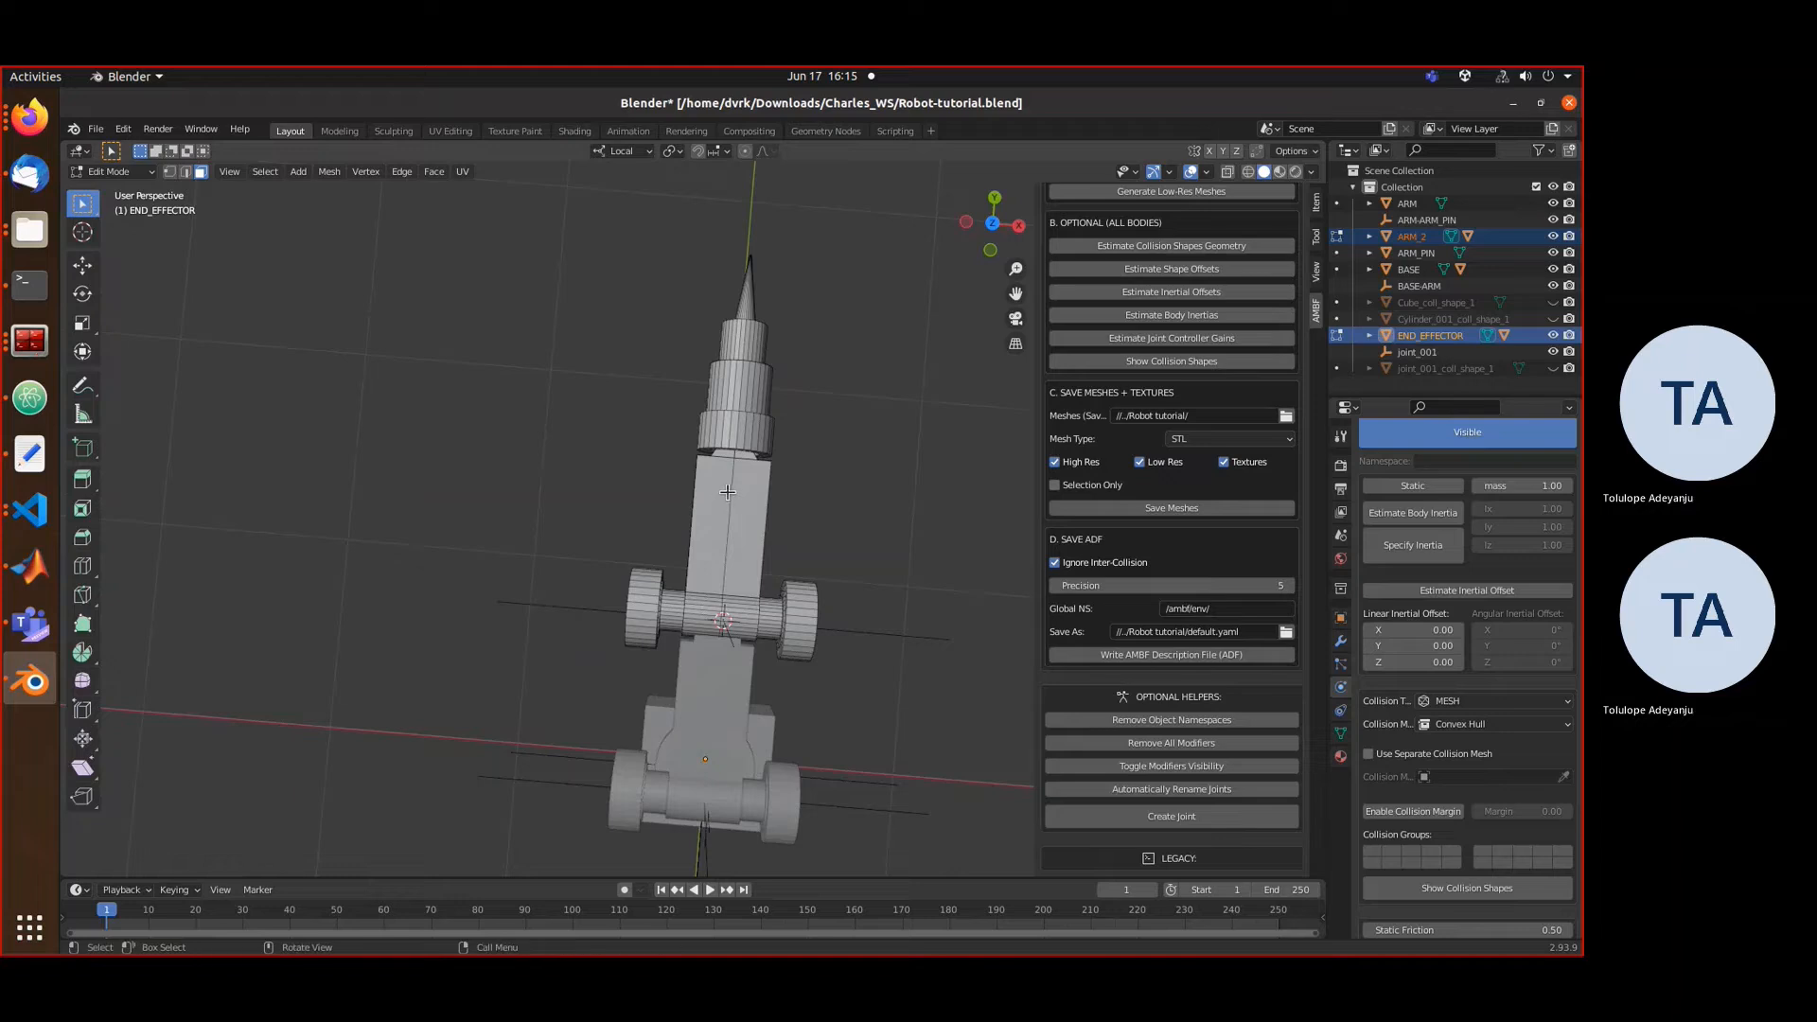
key("shift+z")
scroll(768, 455, "up", 2)
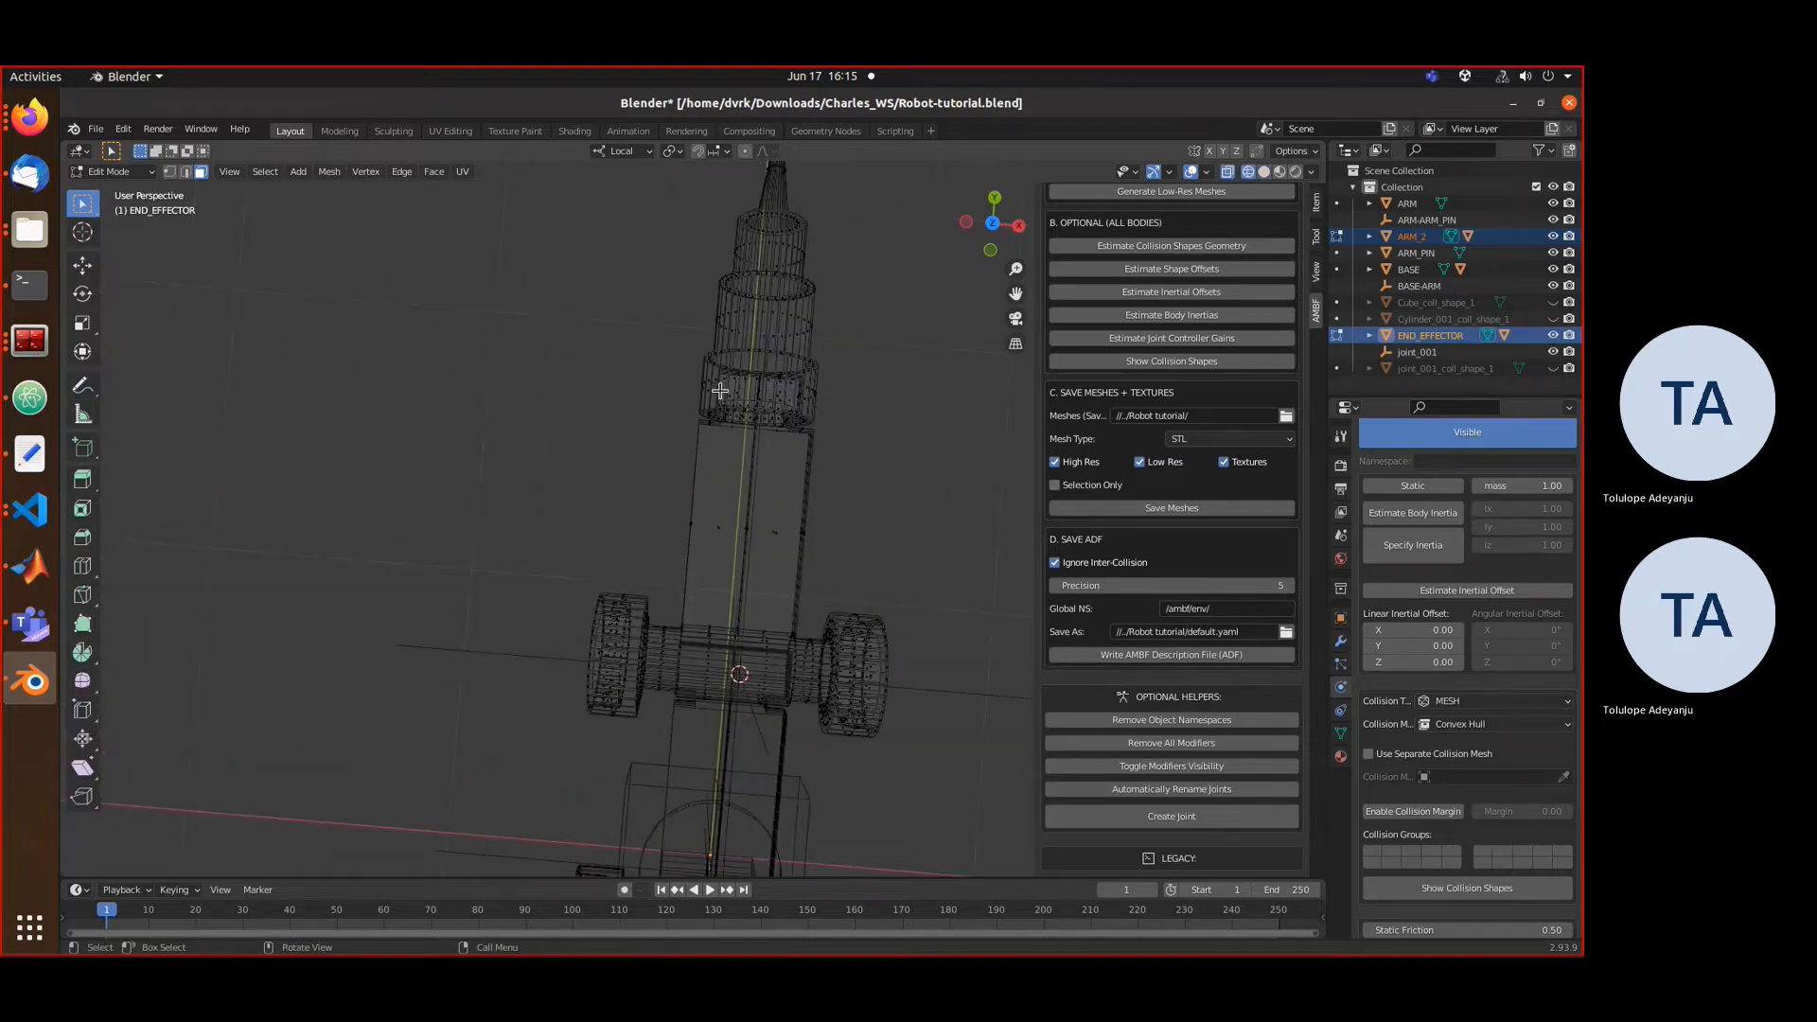
- Box-select the geometry where END_EFFECTOR meets the end of ARM_2 and snap the 3D cursor to it
key("b")
left_click_drag(717, 369, 832, 481)
key("shift+s")
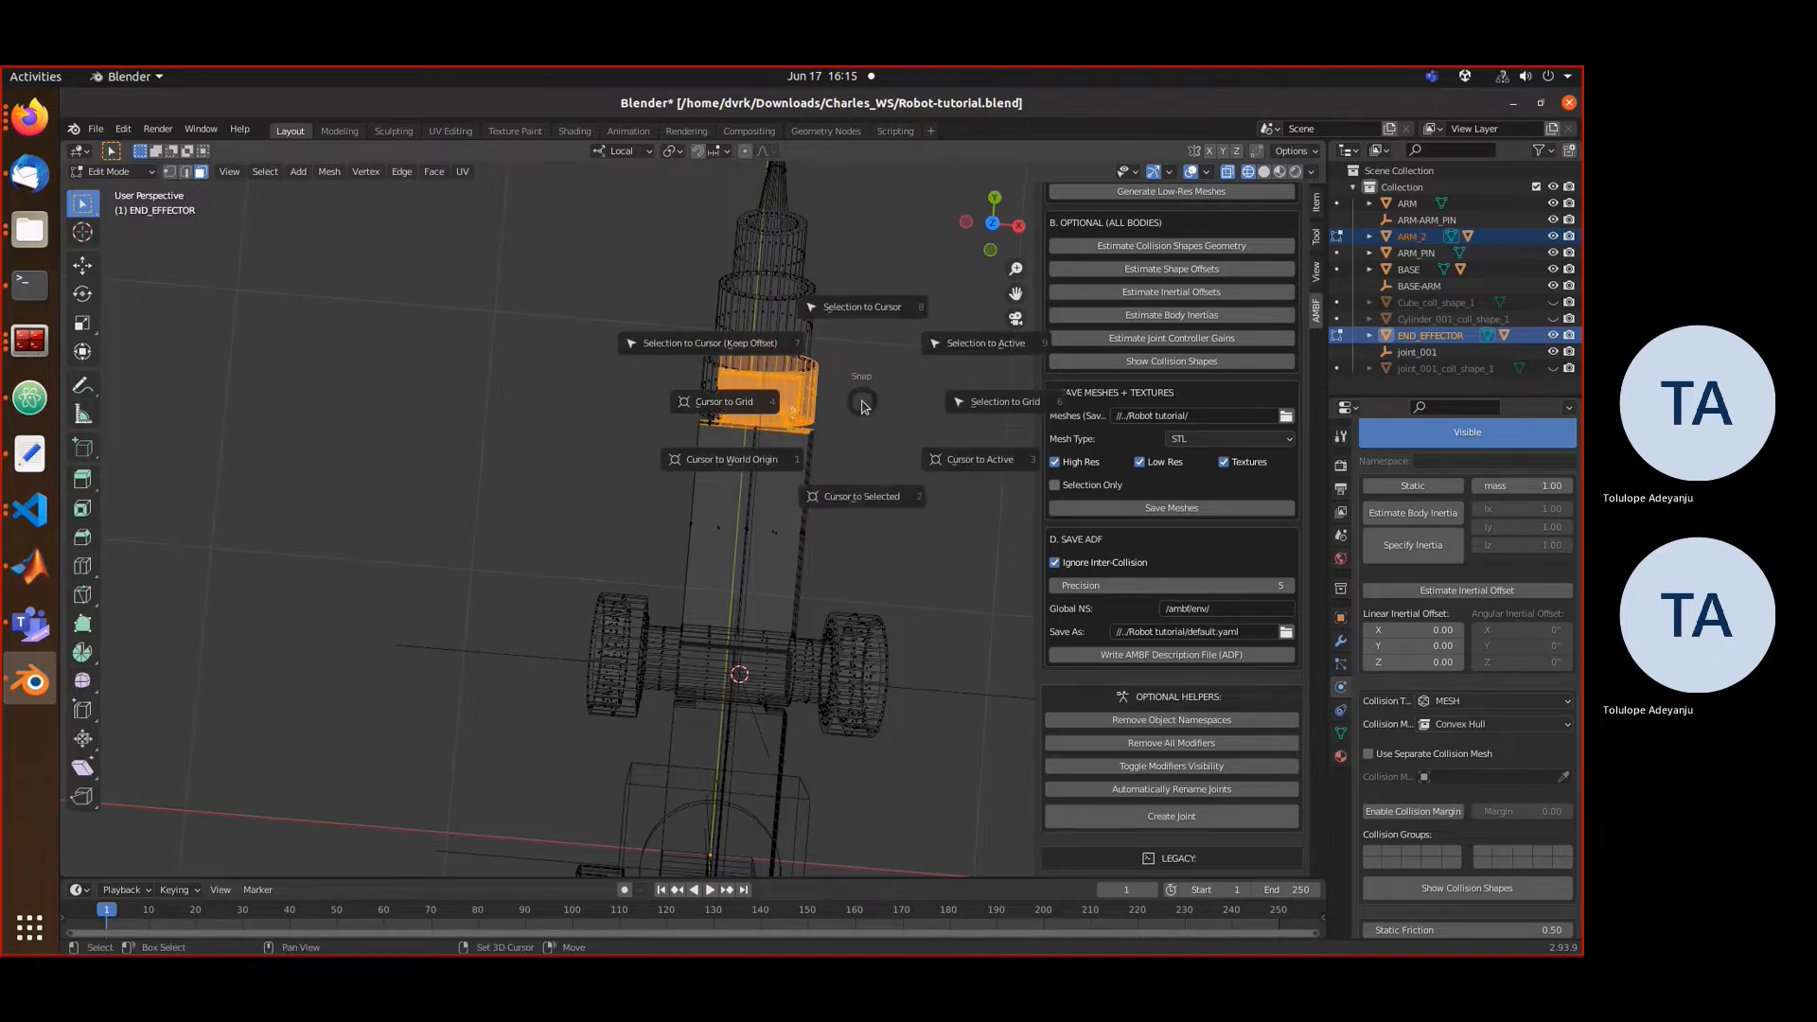
left_click(856, 502)
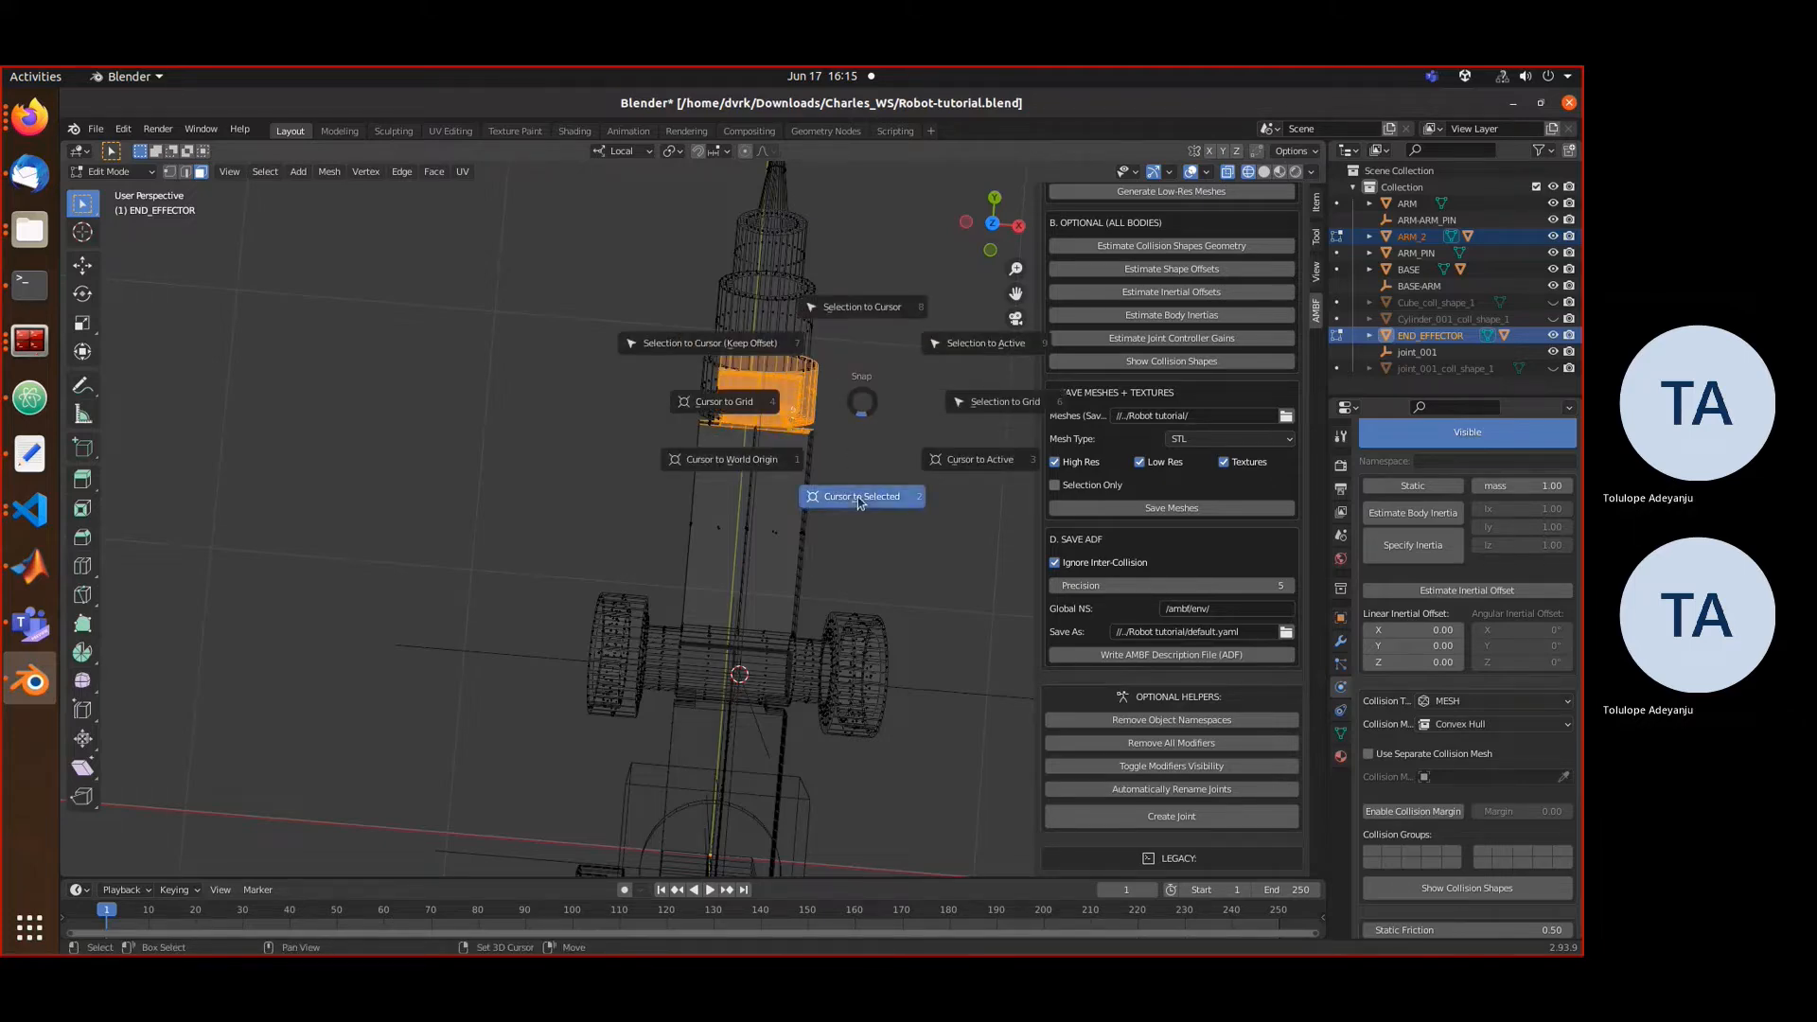
middle_click_drag(861, 440, 816, 336)
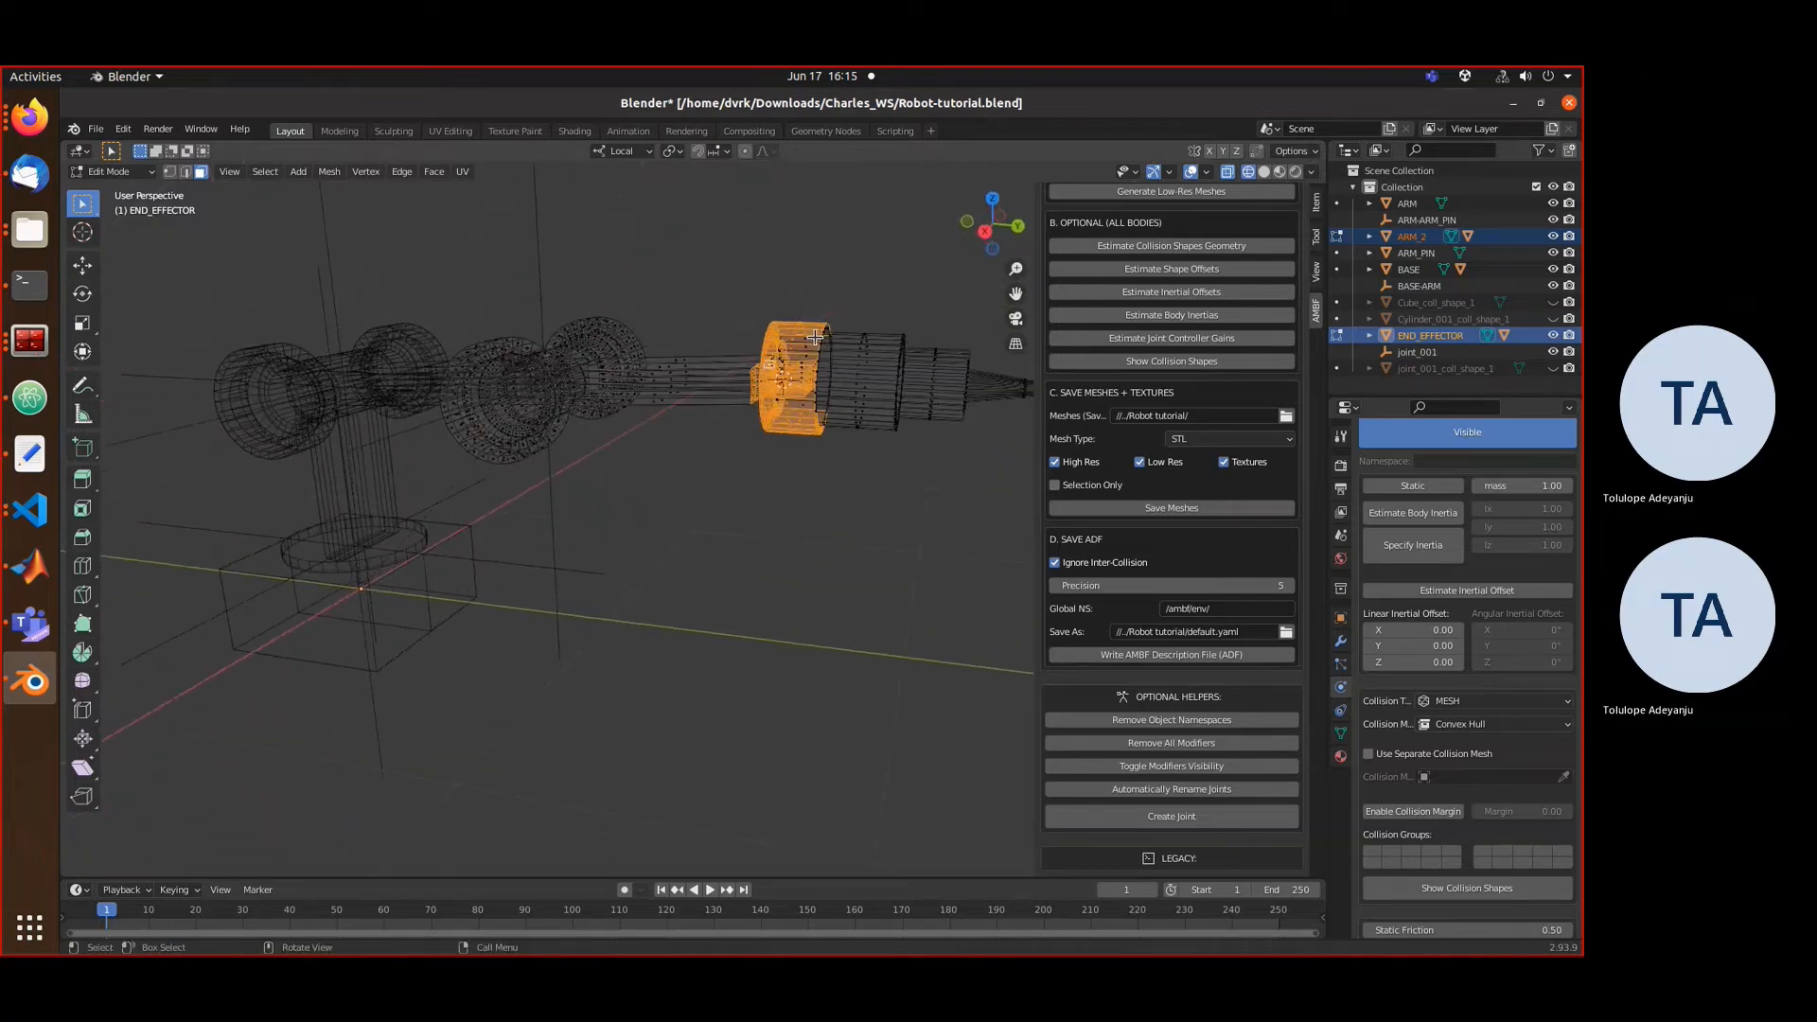
- Return to Object Mode with solid shading, clear the selection, and create a new joint at the 3D cursor
key("shift+z")
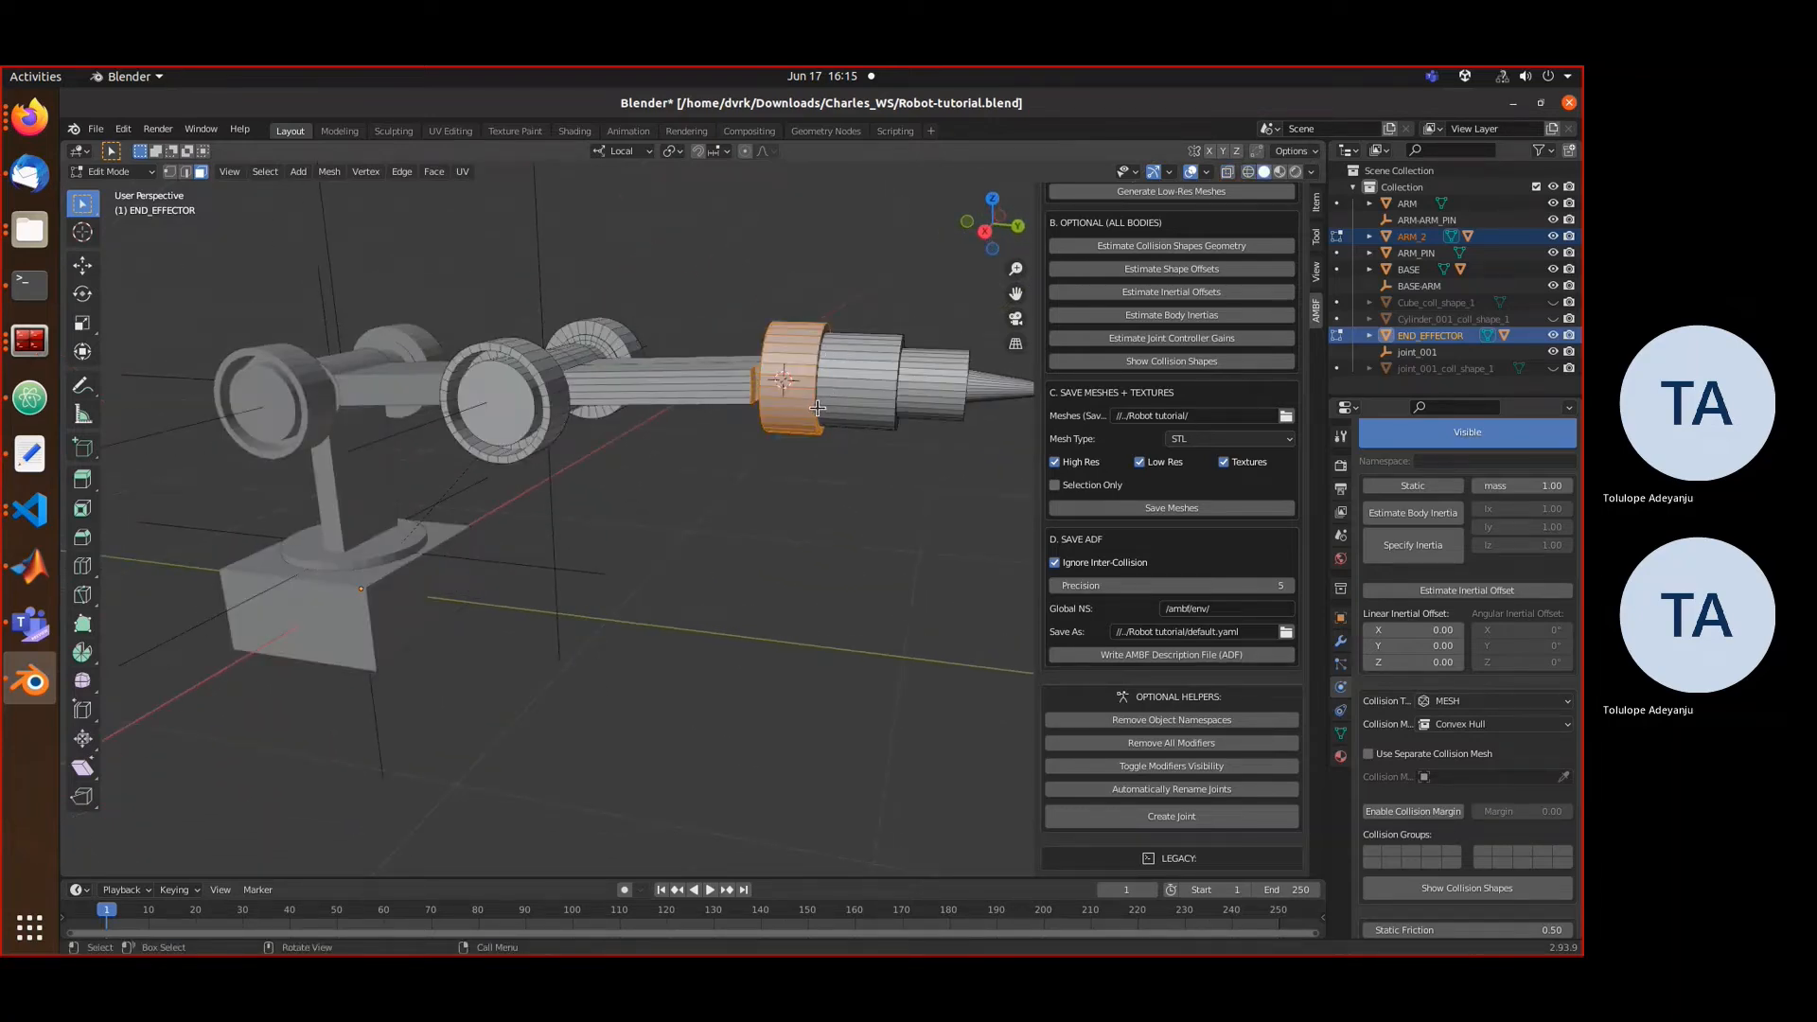
key("Tab")
key("Tab")
key("Tab")
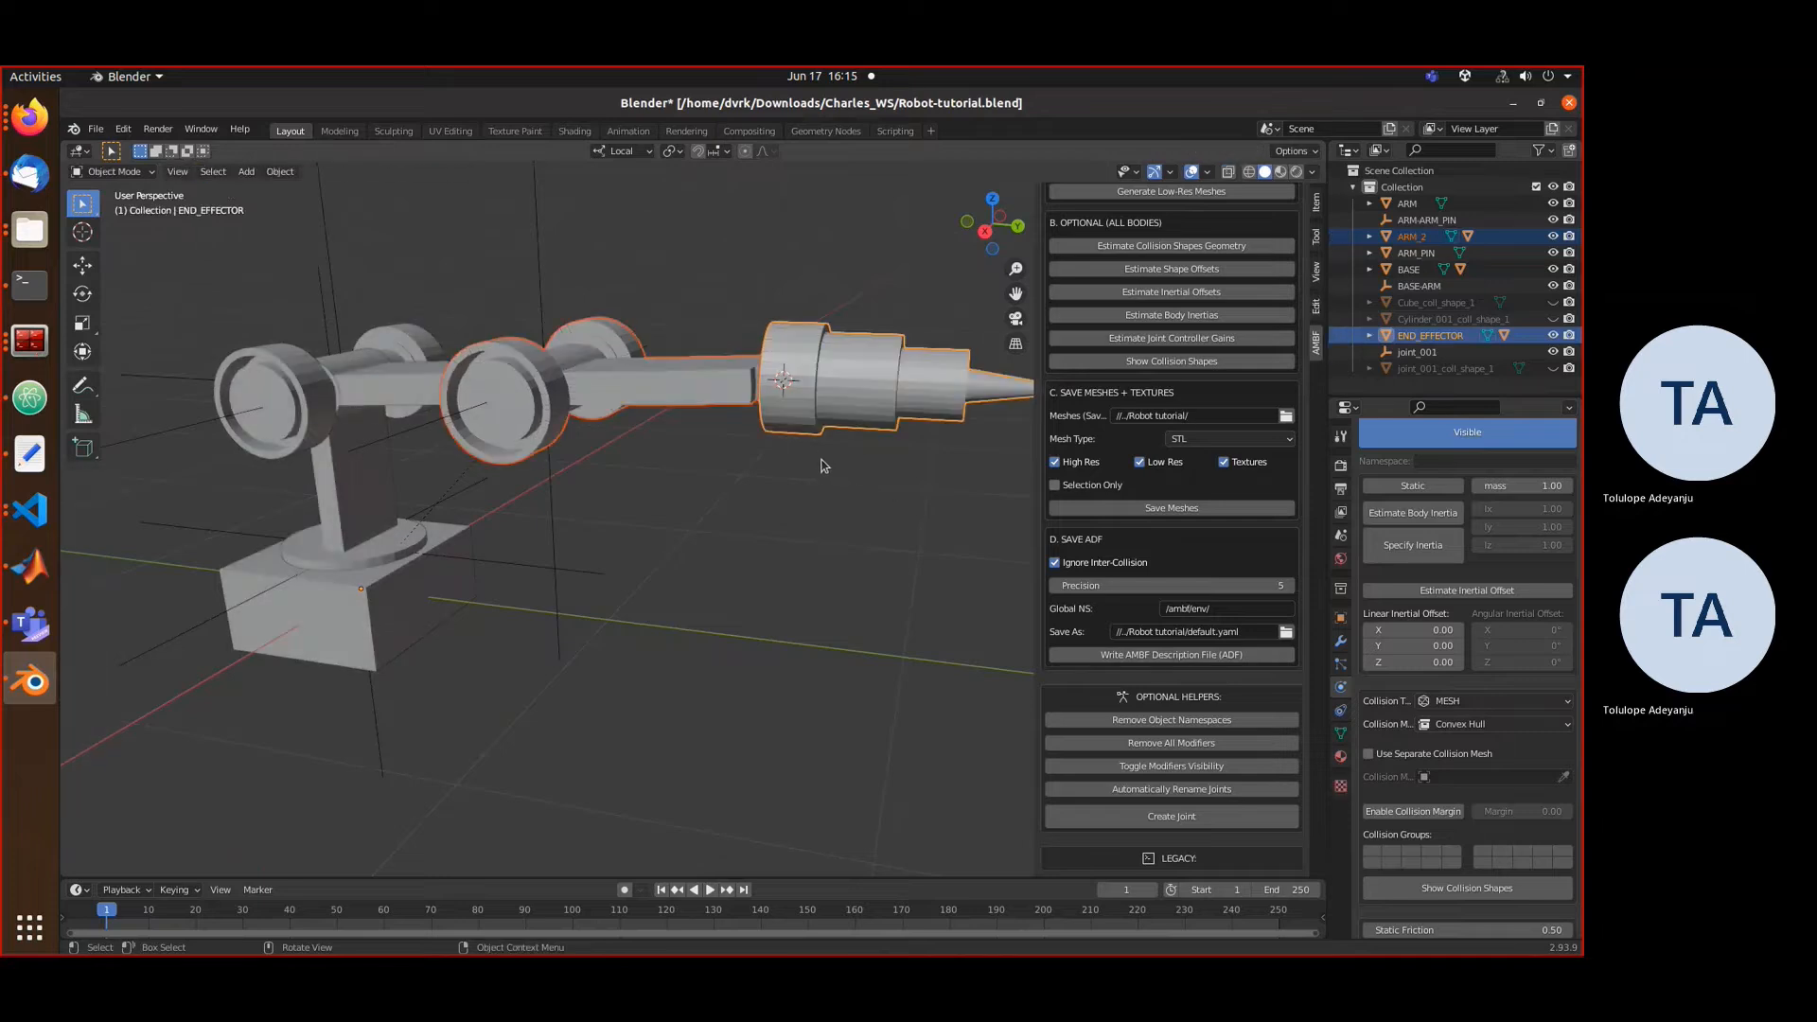
left_click(820, 459)
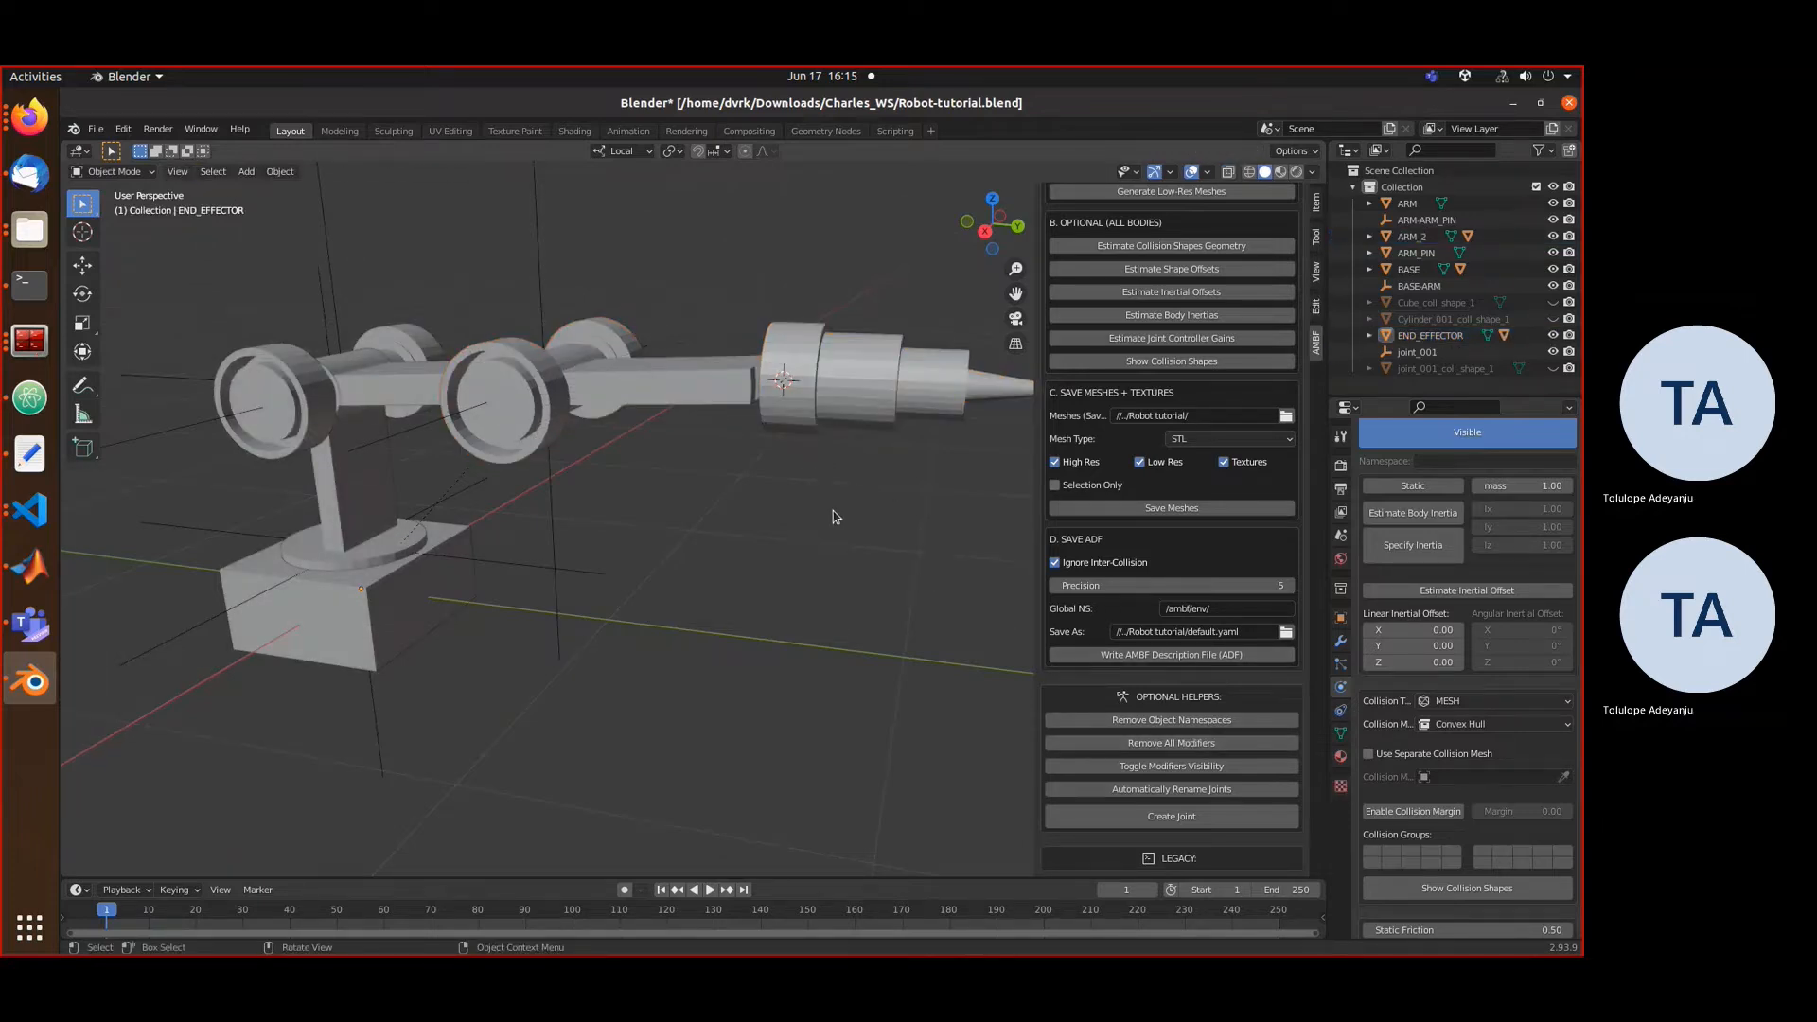
middle_click_drag(833, 511, 1027, 653)
left_click(1242, 820)
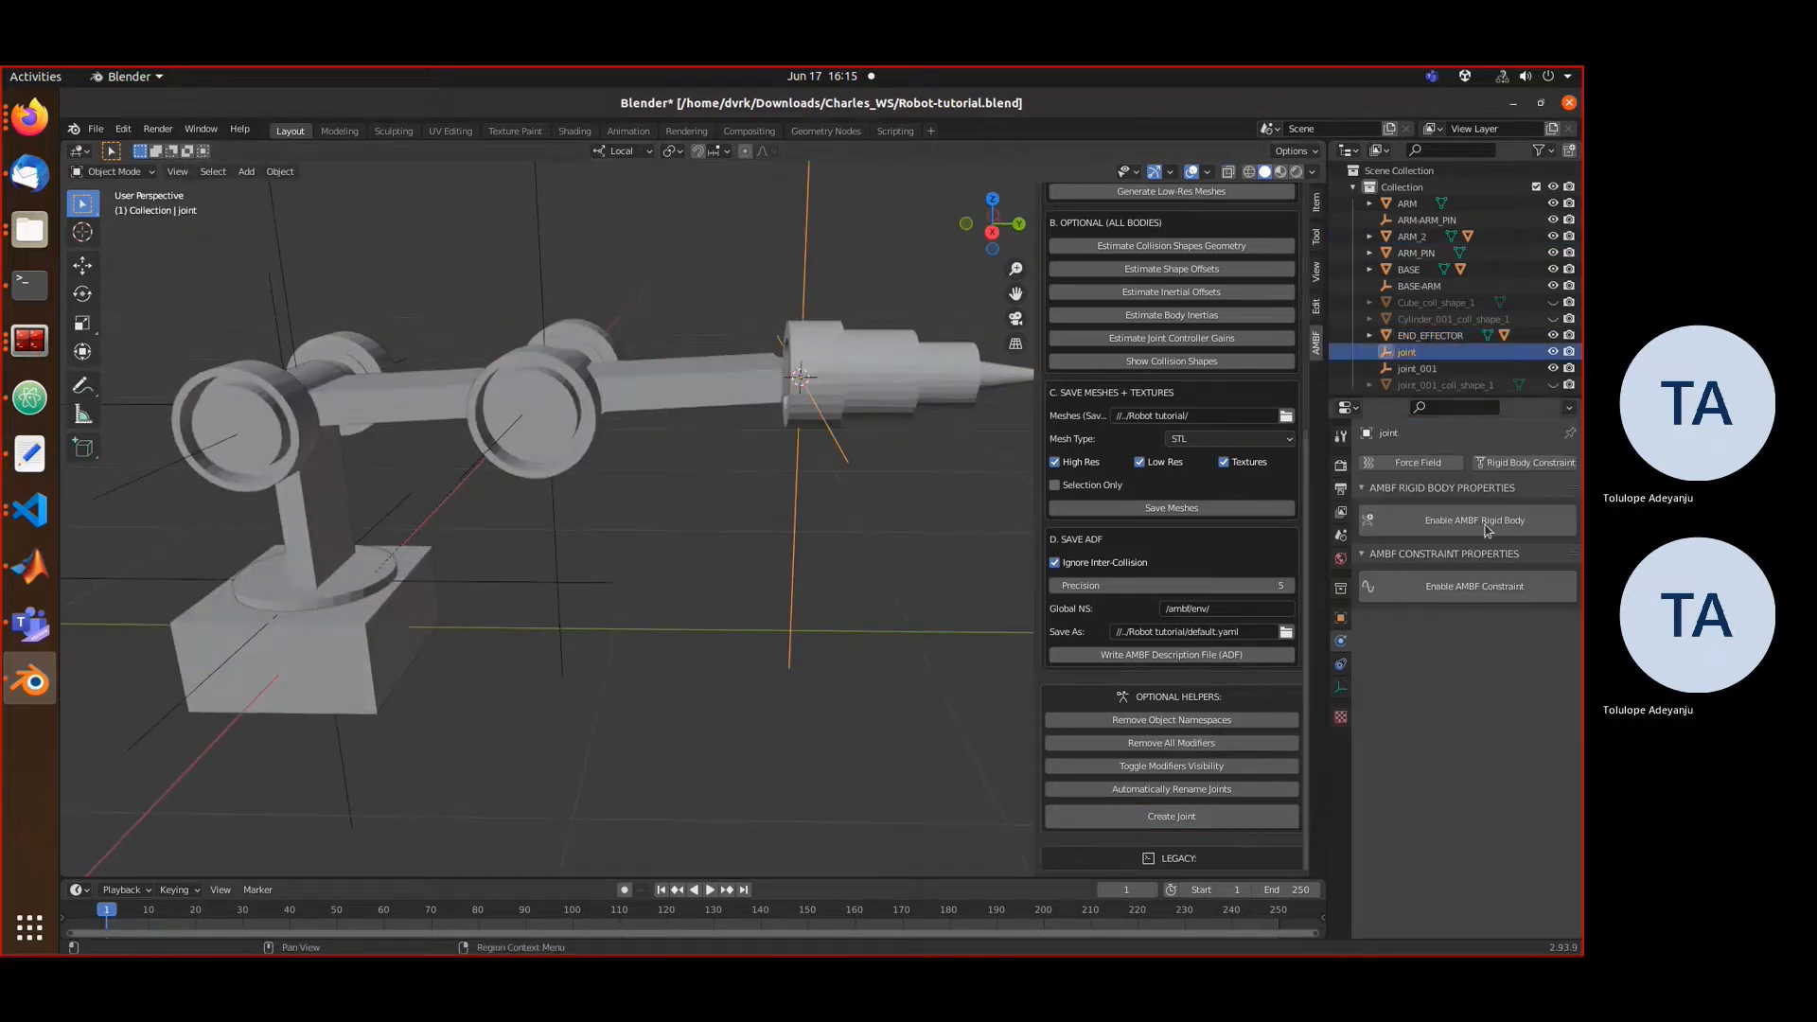
left_click(717, 382)
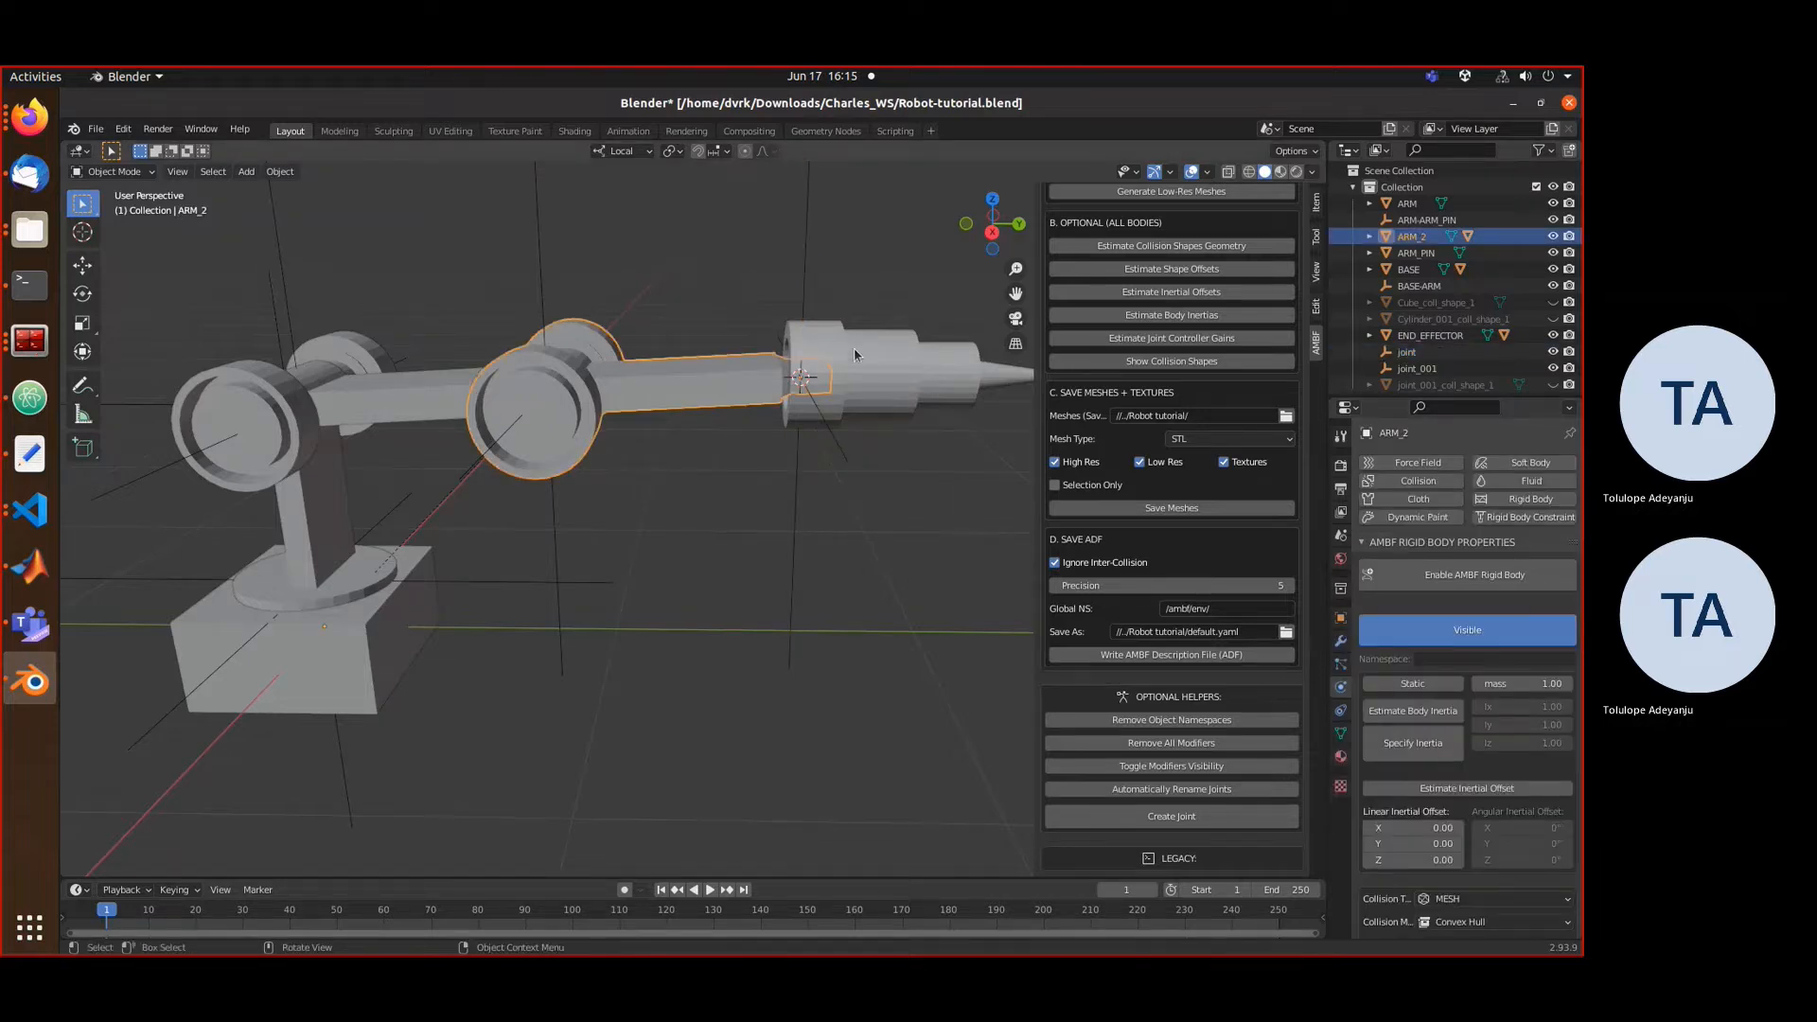
left_click(854, 376)
left_click(653, 371)
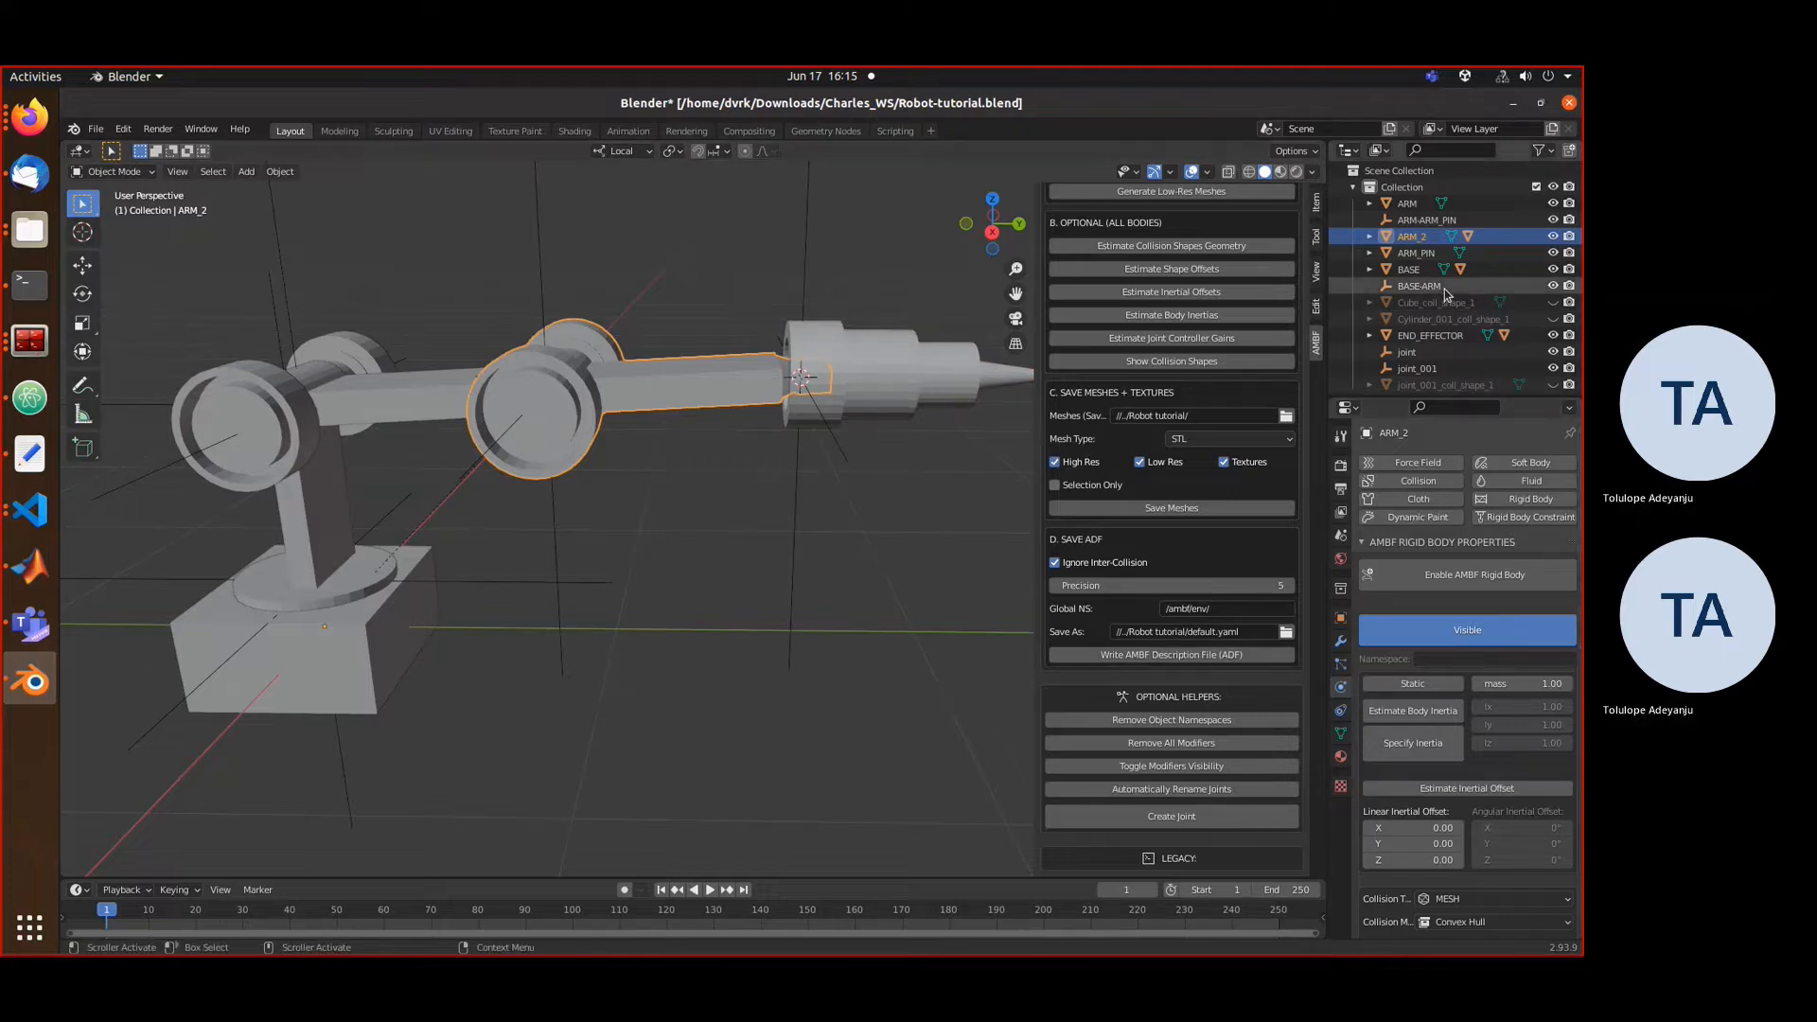
- Set both the AMBF constraint name and the object name of joint_001 to ARM-ARM_2
left_click(1418, 367)
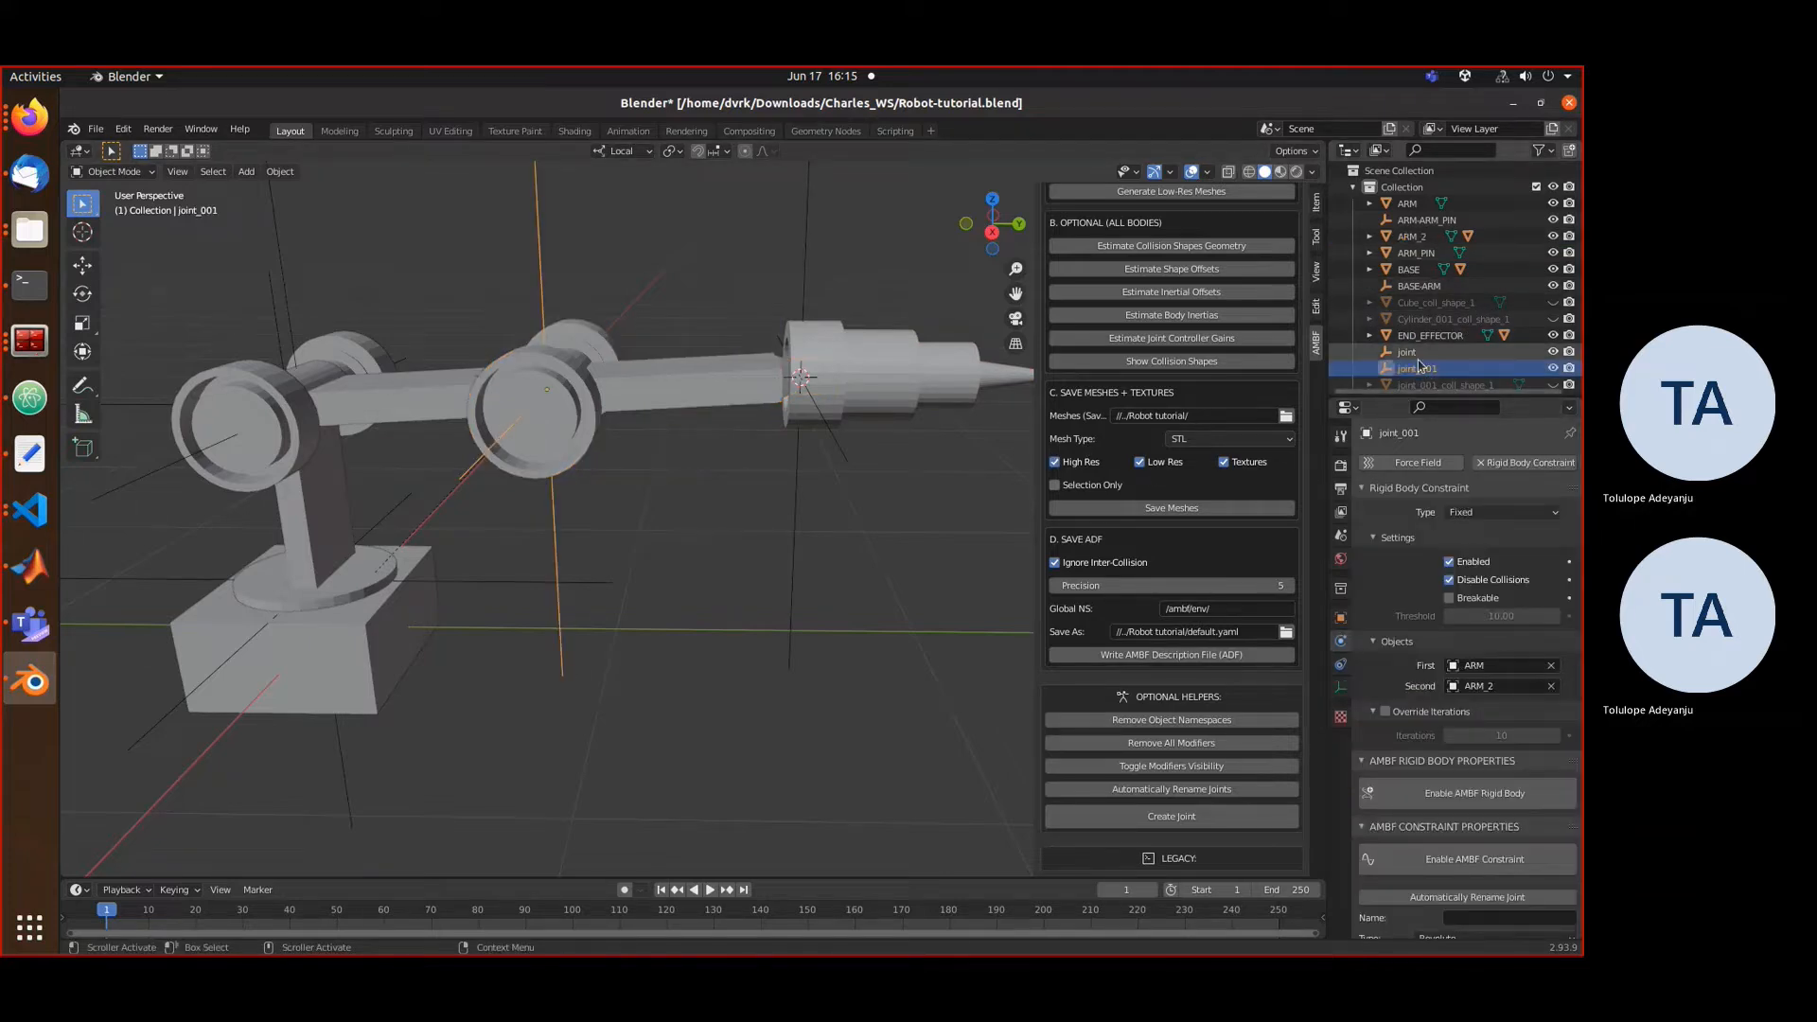
left_click(1422, 352)
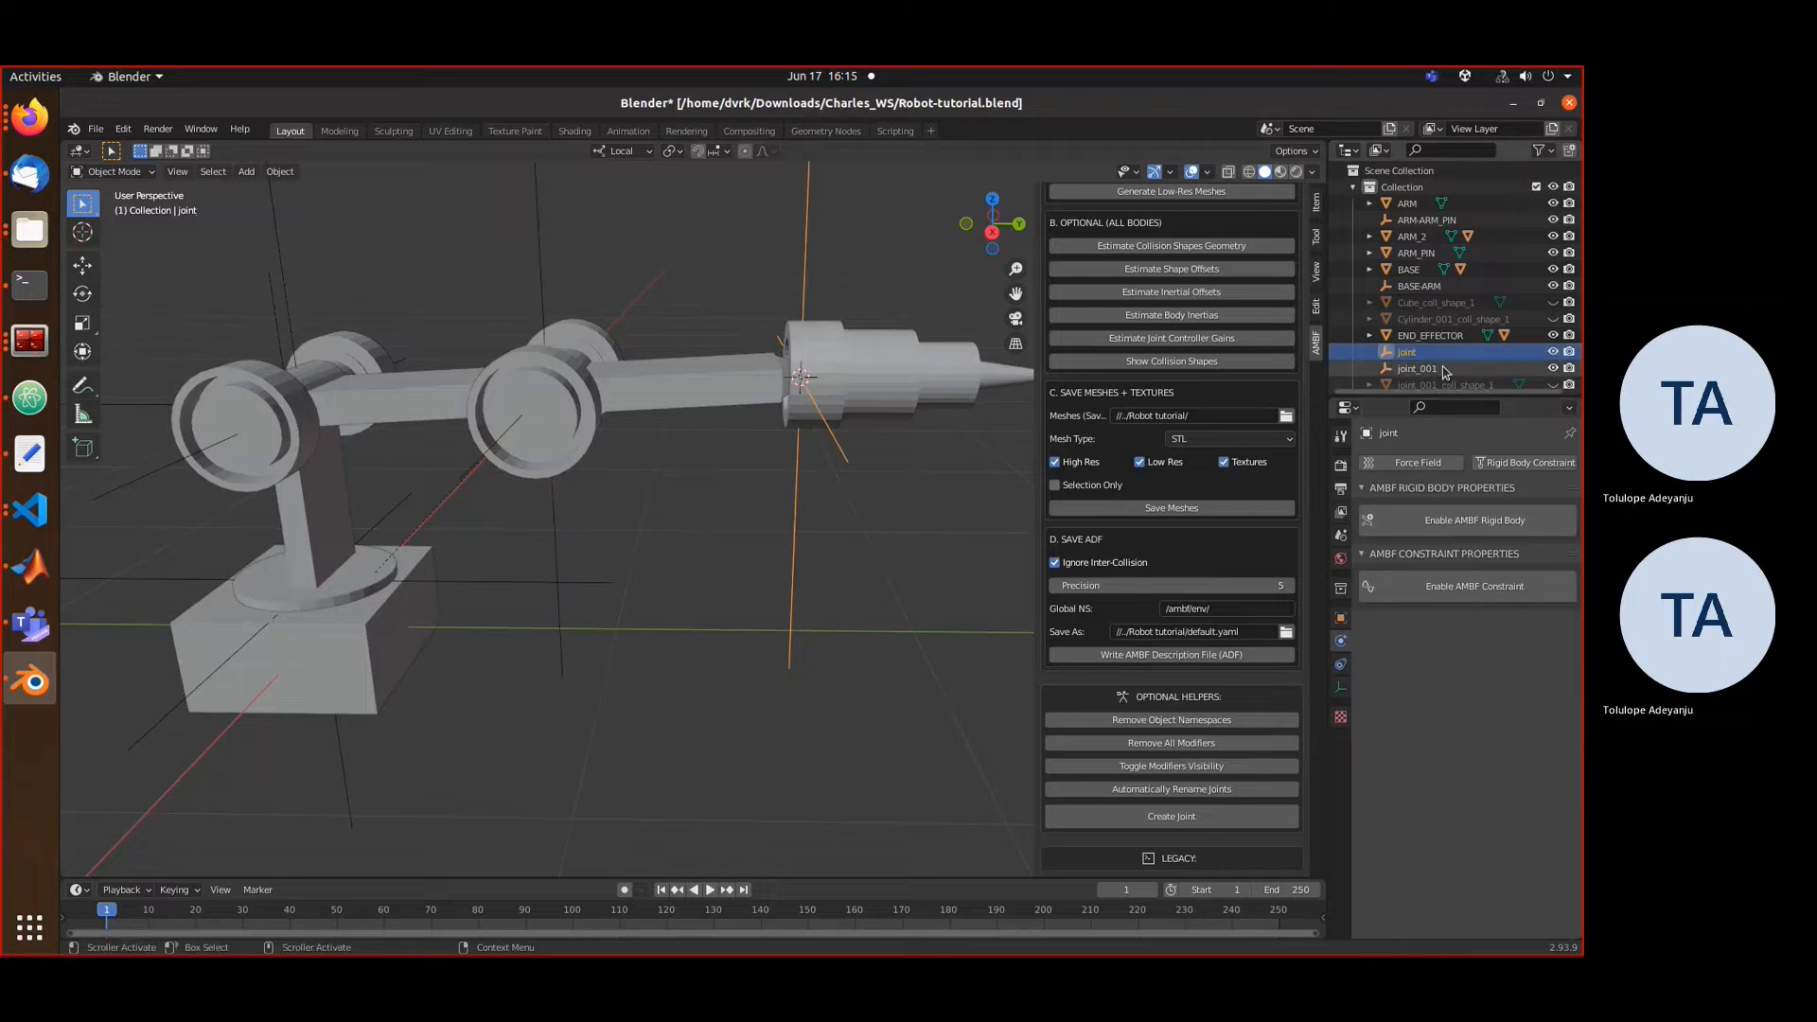
left_click(1443, 369)
scroll(1476, 606, "down", 7)
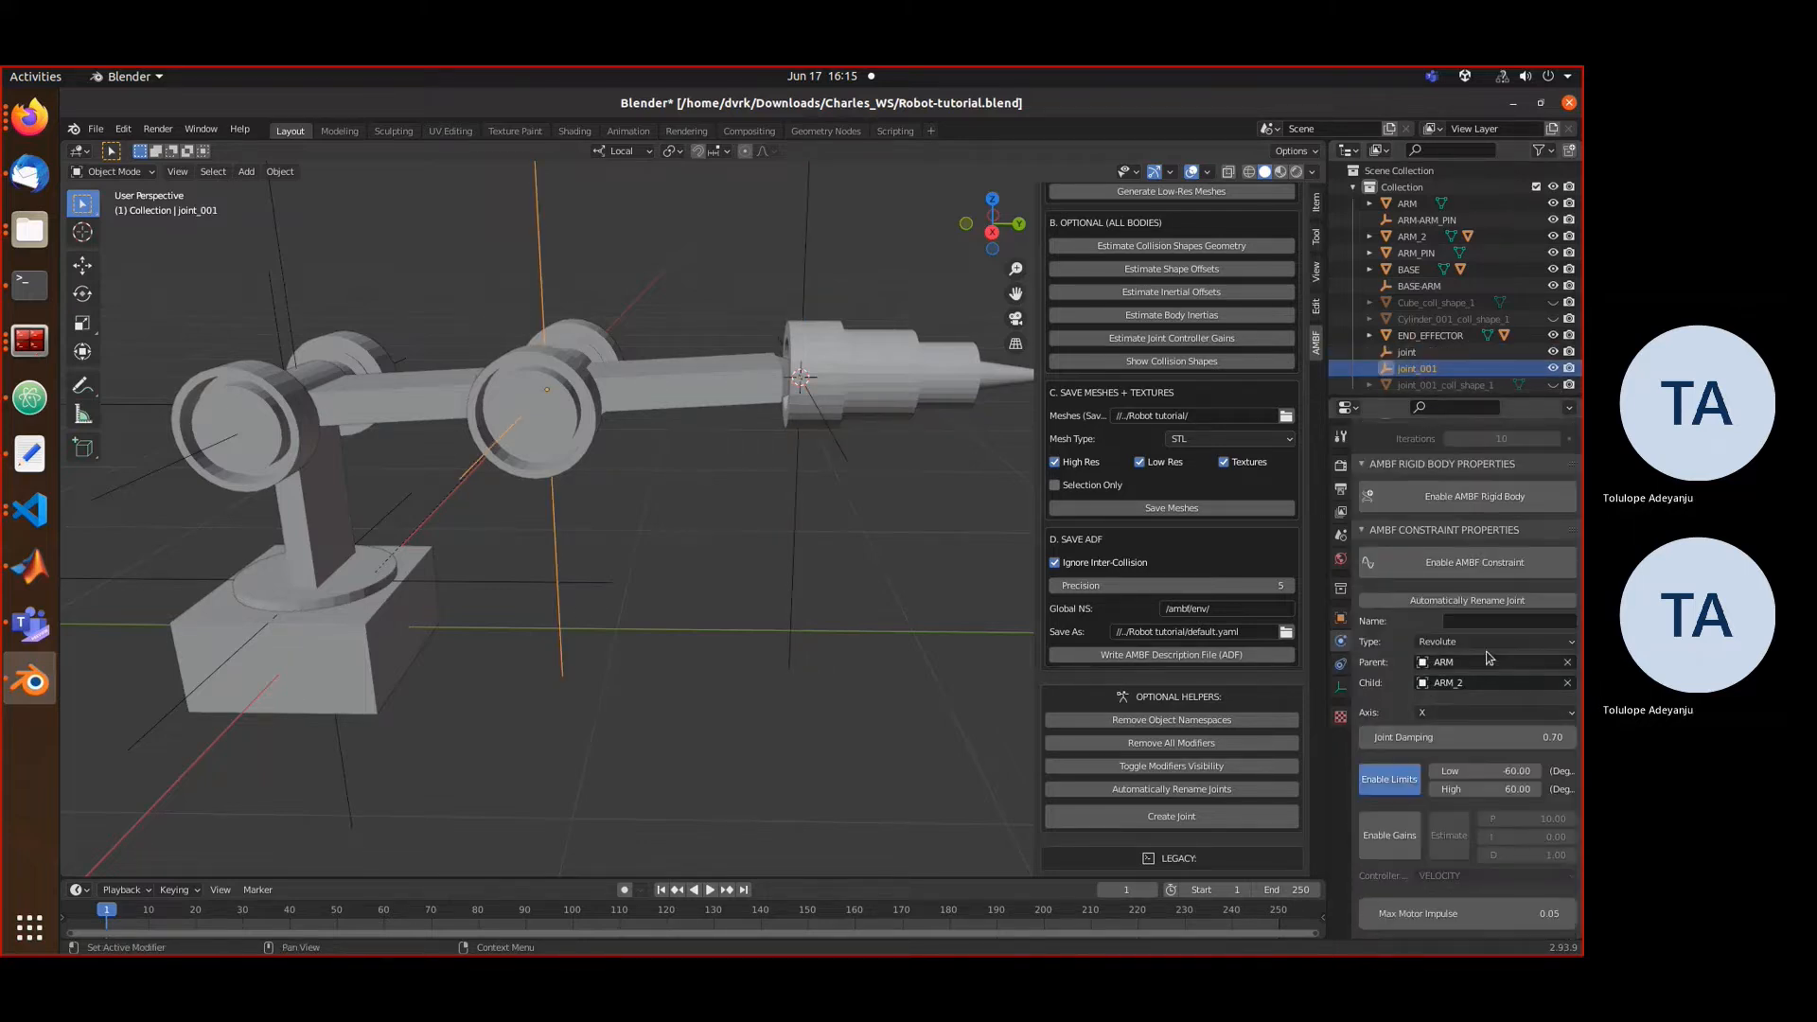
left_click(1500, 621)
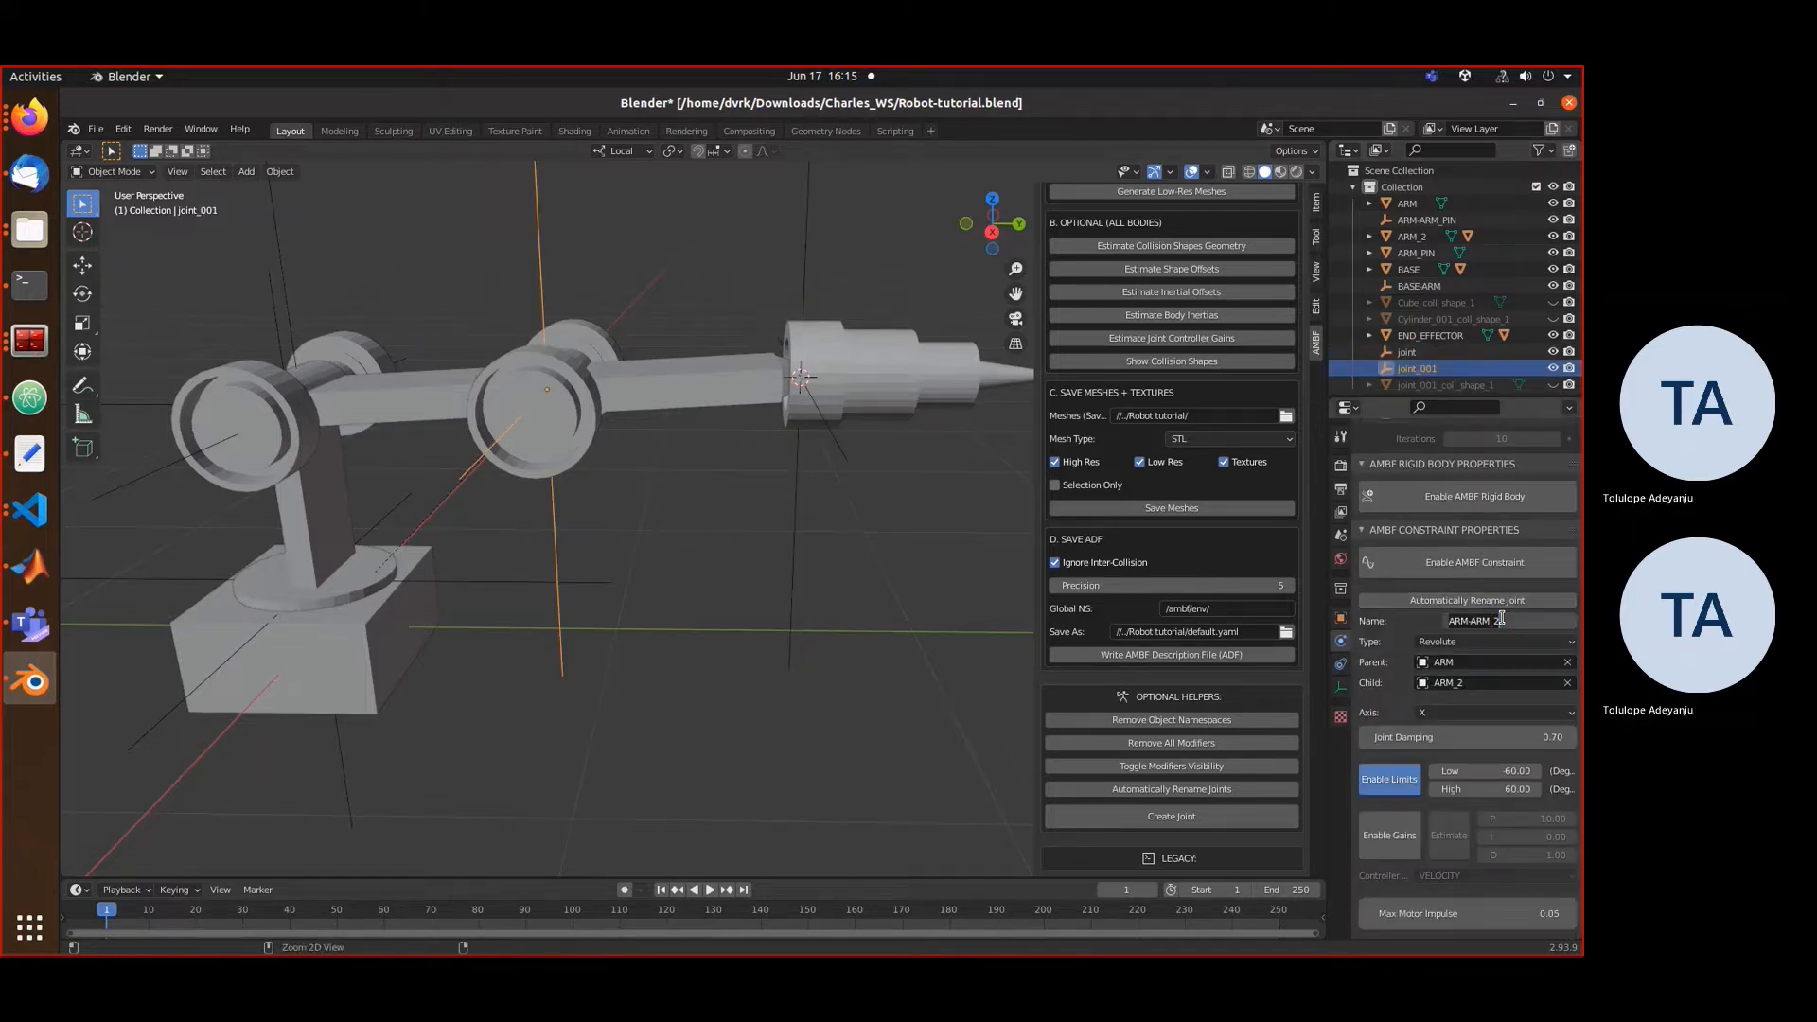
left_click(1438, 369)
double_click(1432, 367)
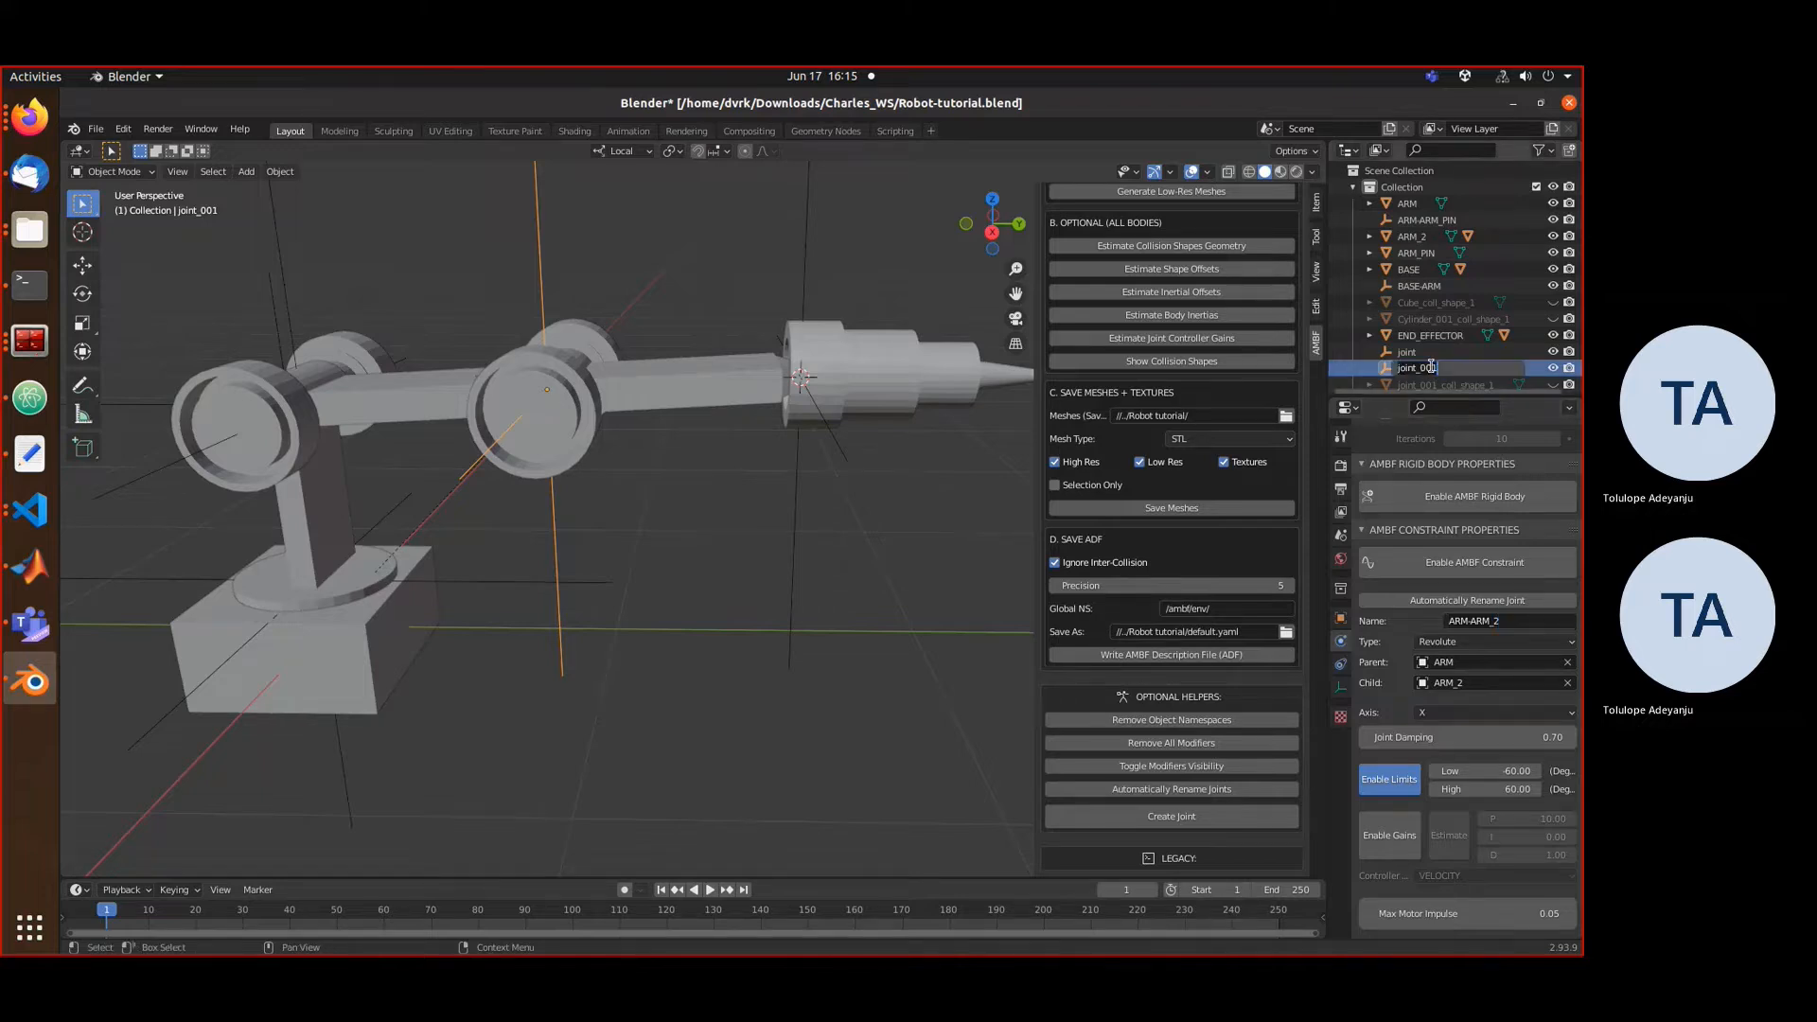
key("Return")
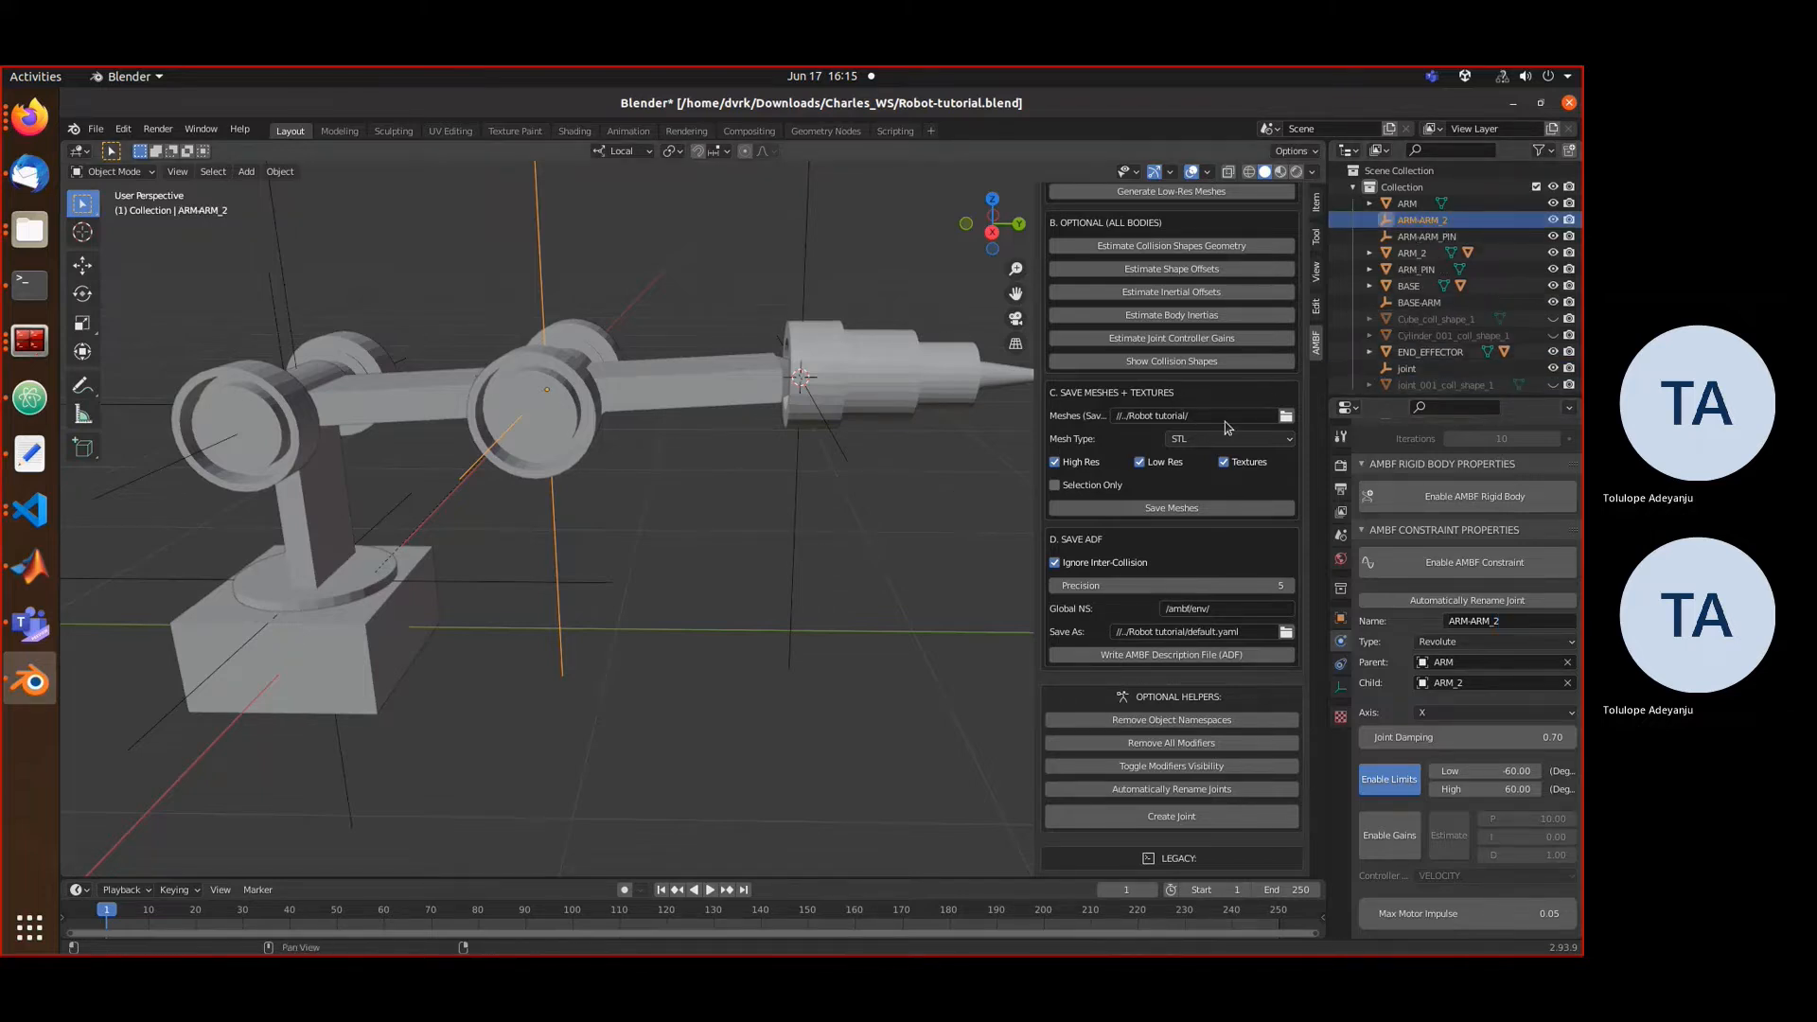
- Add a rigid body constraint to the new joint, with ARM_2 as first object and END_EFFECTOR as second
left_click(1436, 371)
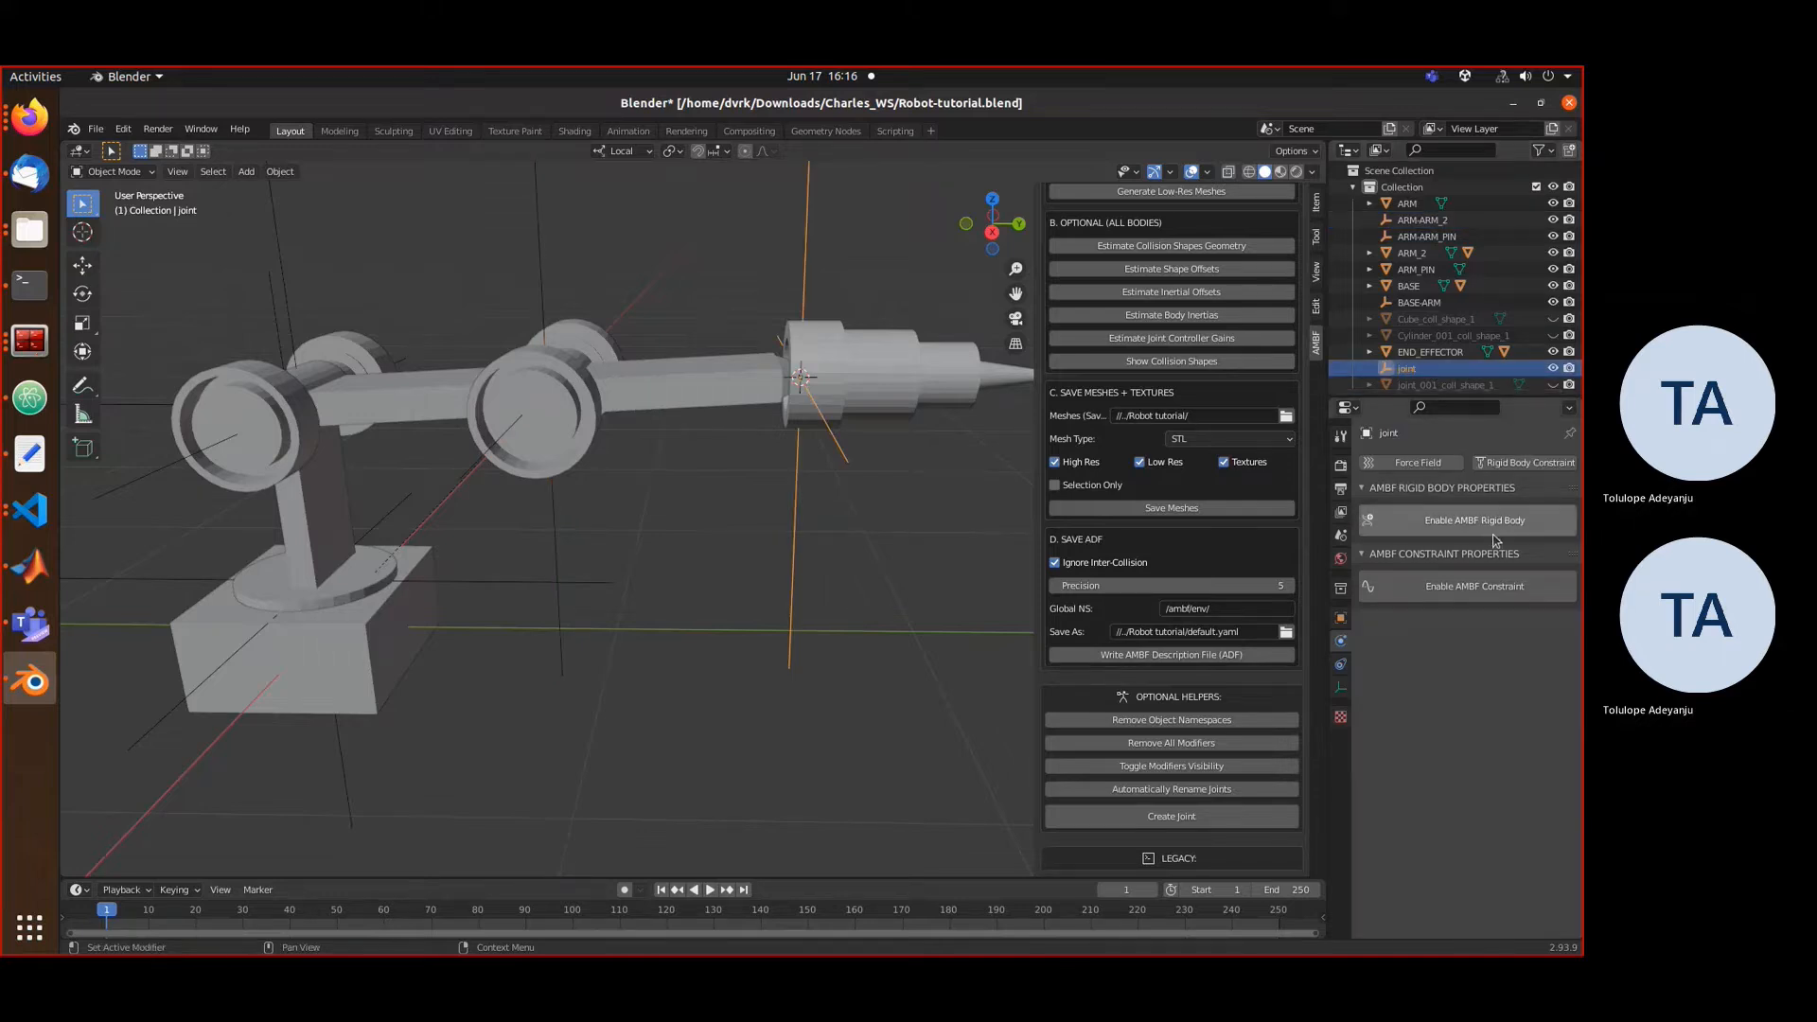
left_click(1522, 463)
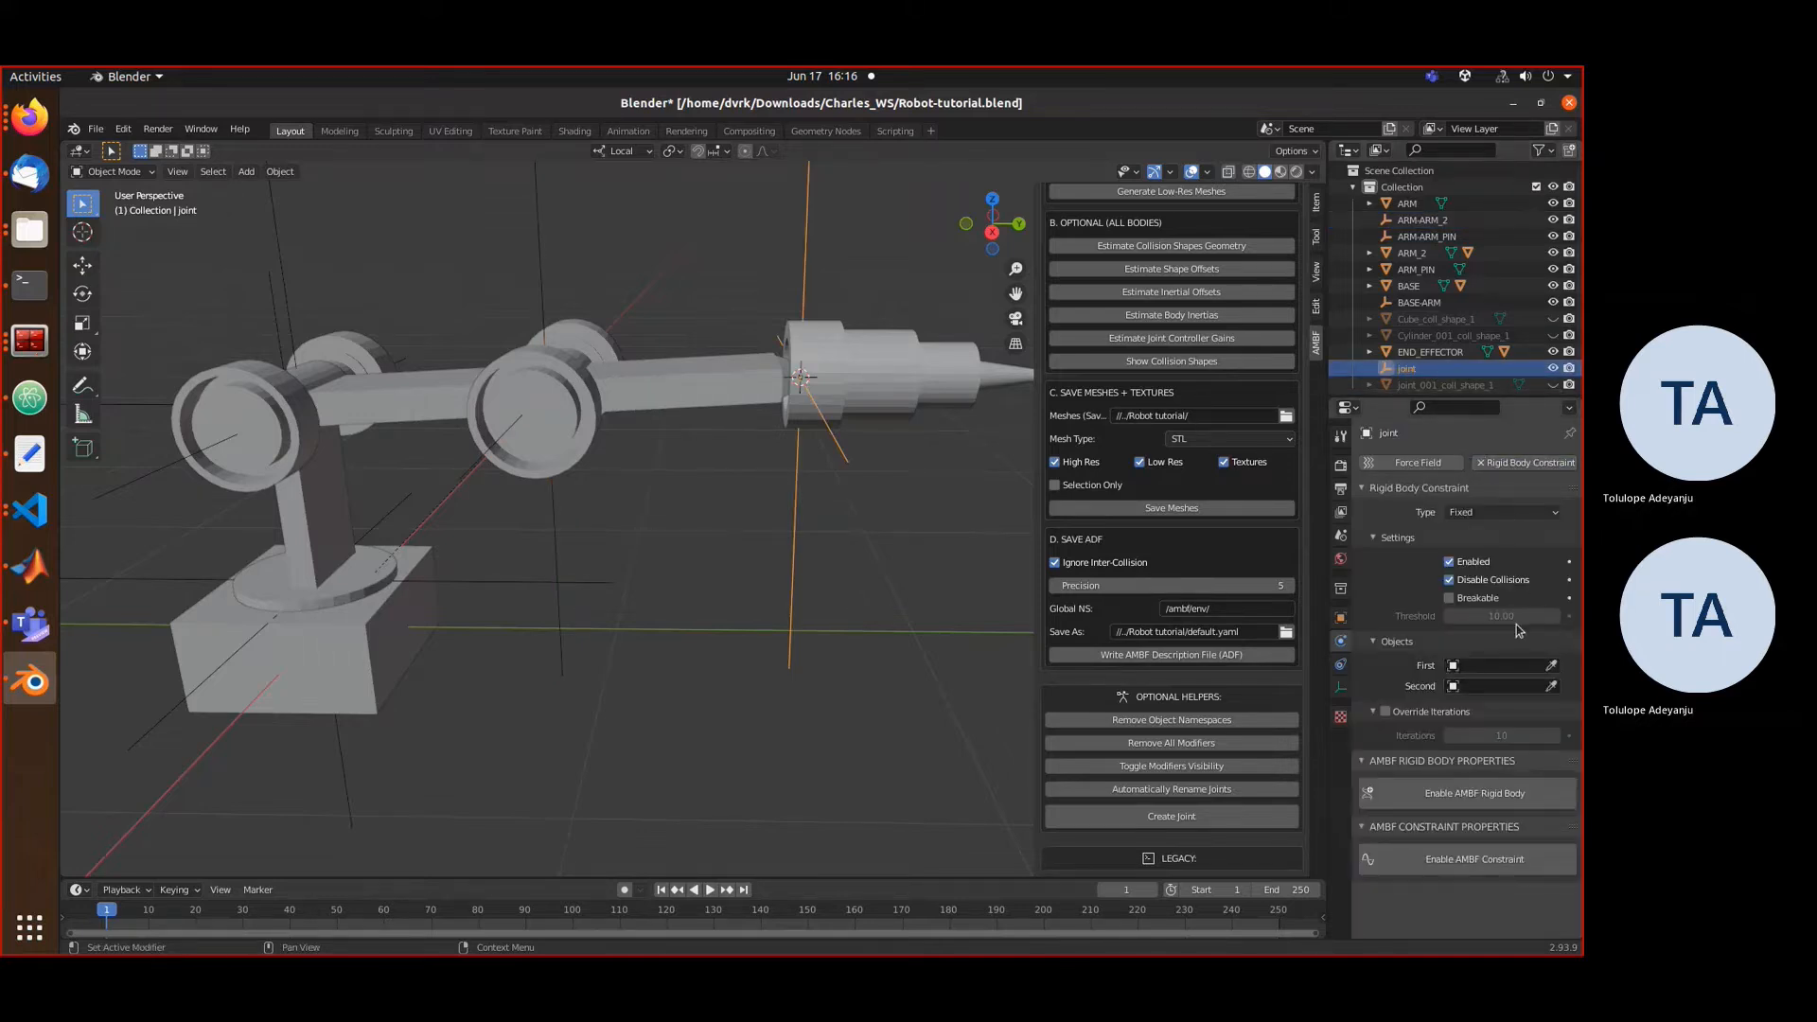
left_click(1493, 667)
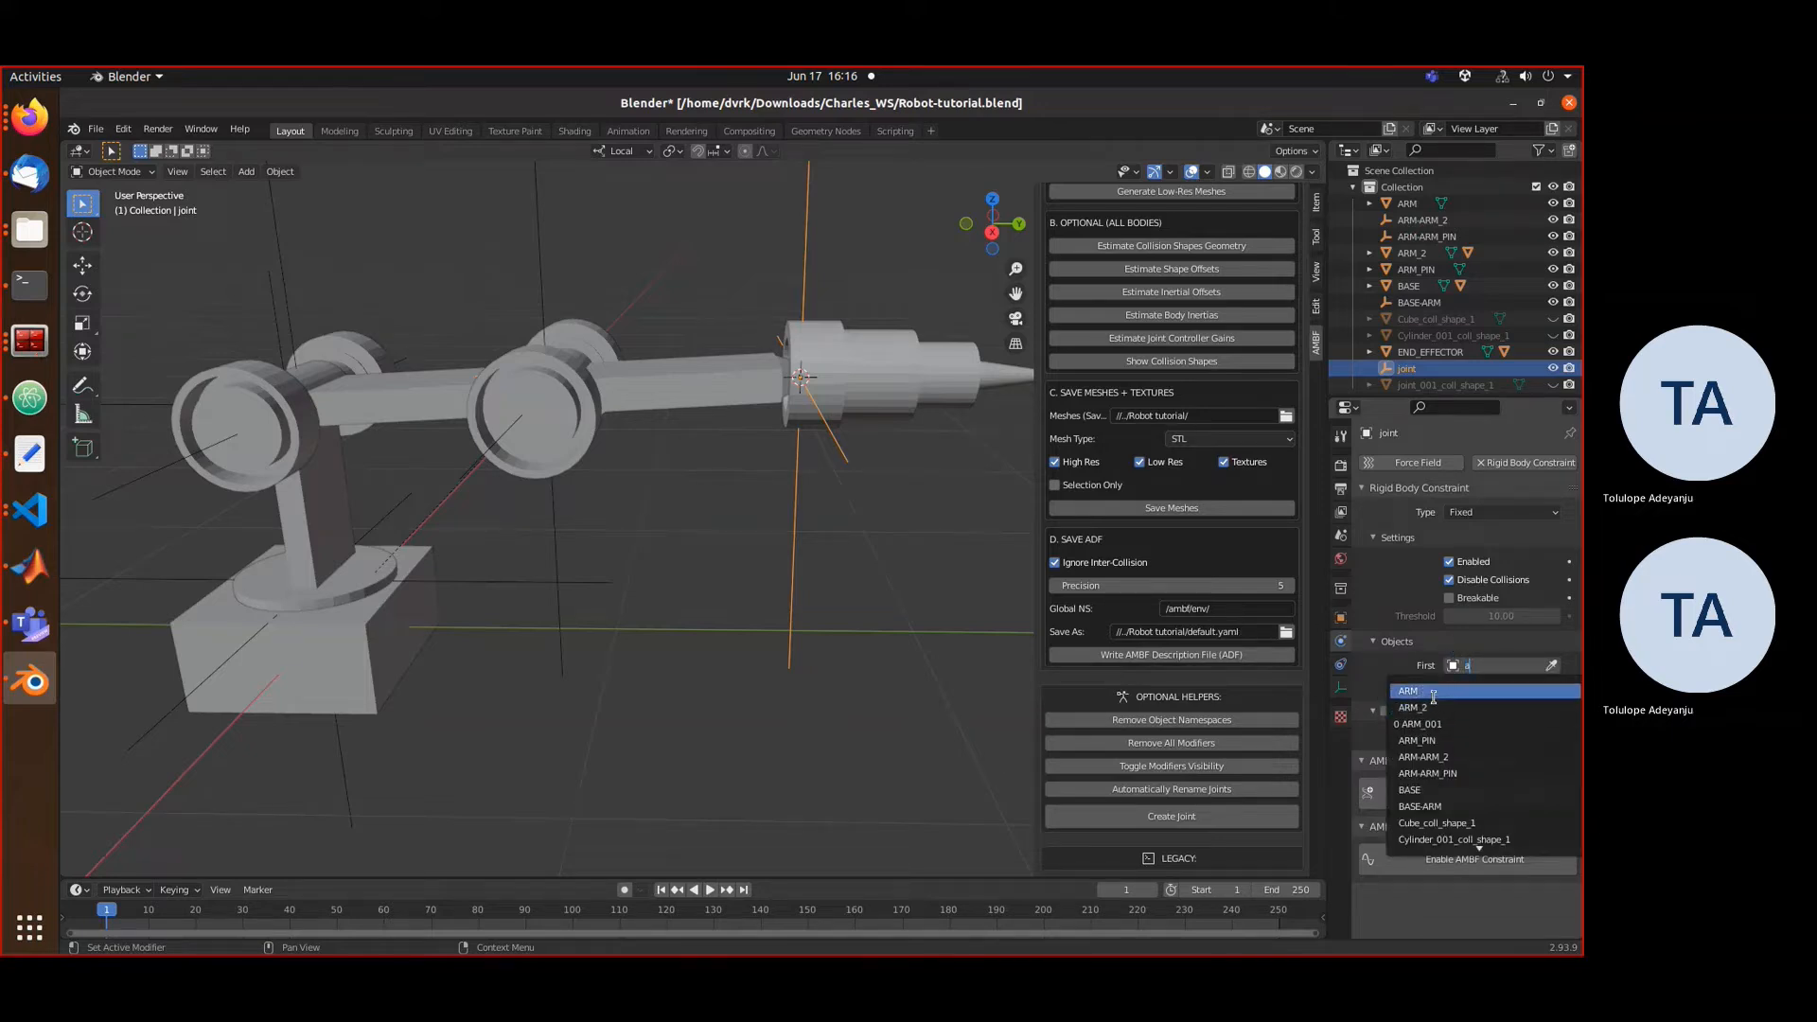
left_click(1424, 757)
left_click(1467, 686)
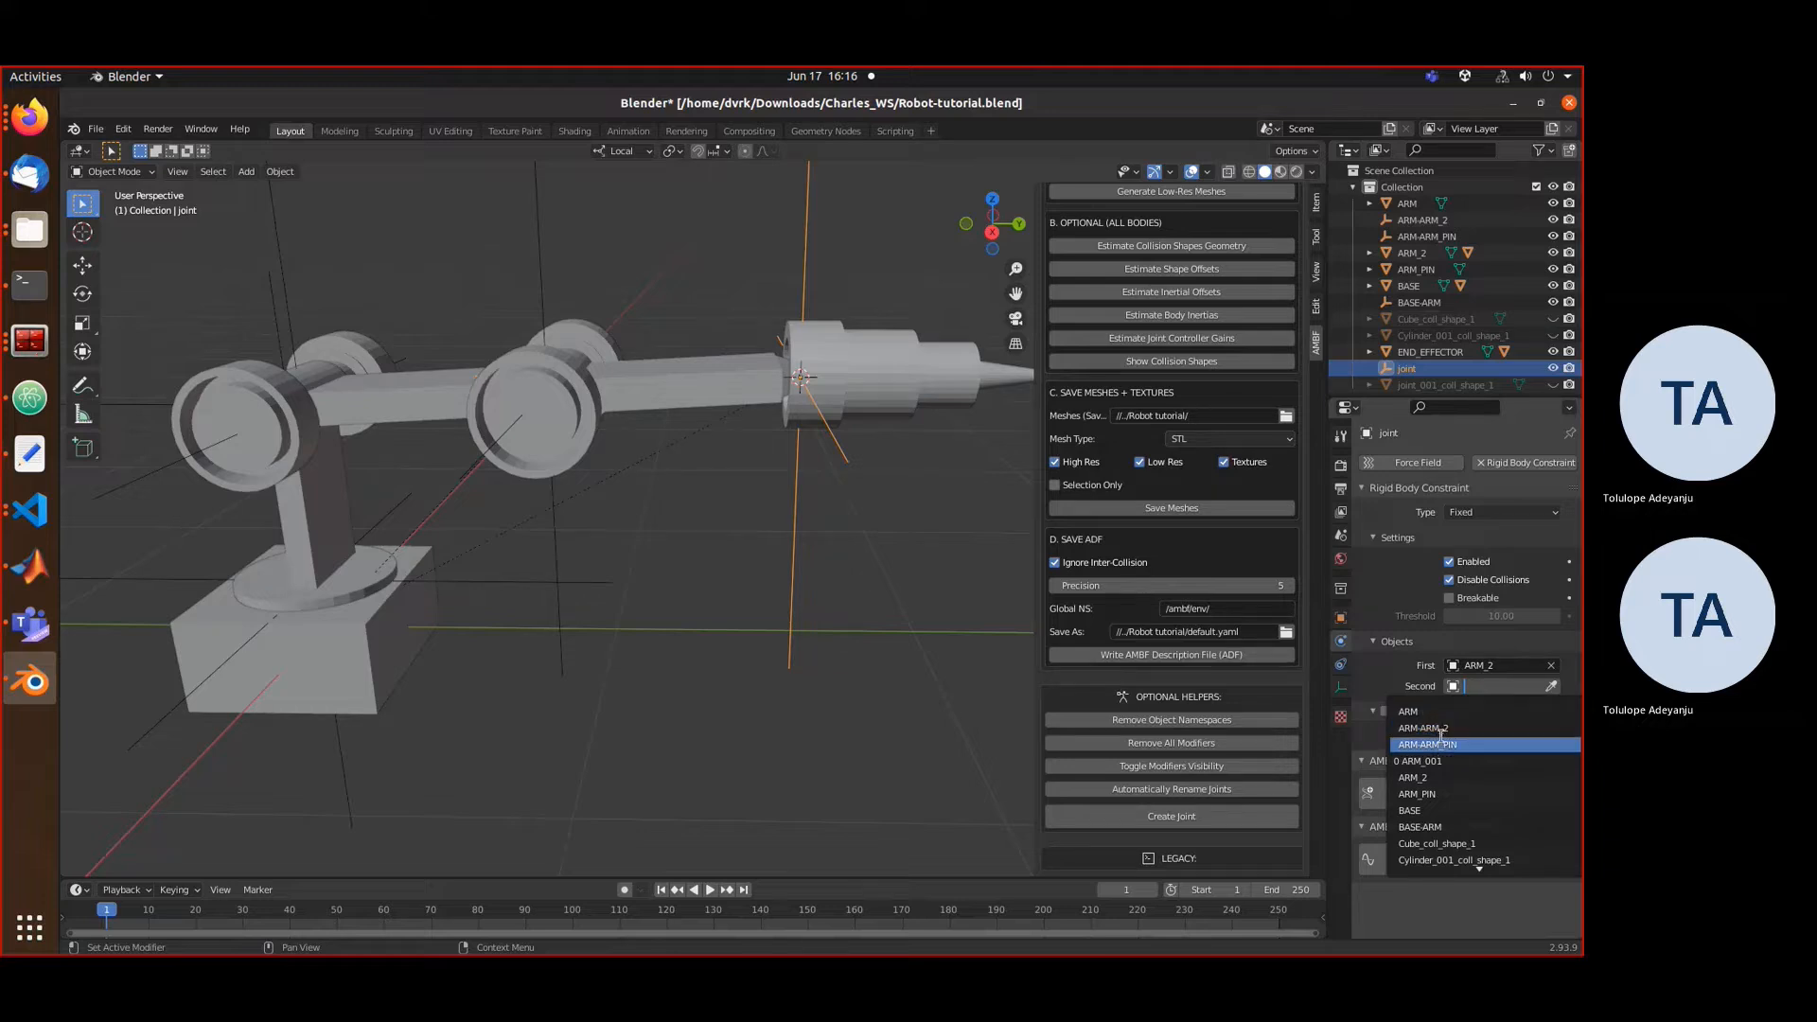
type("e")
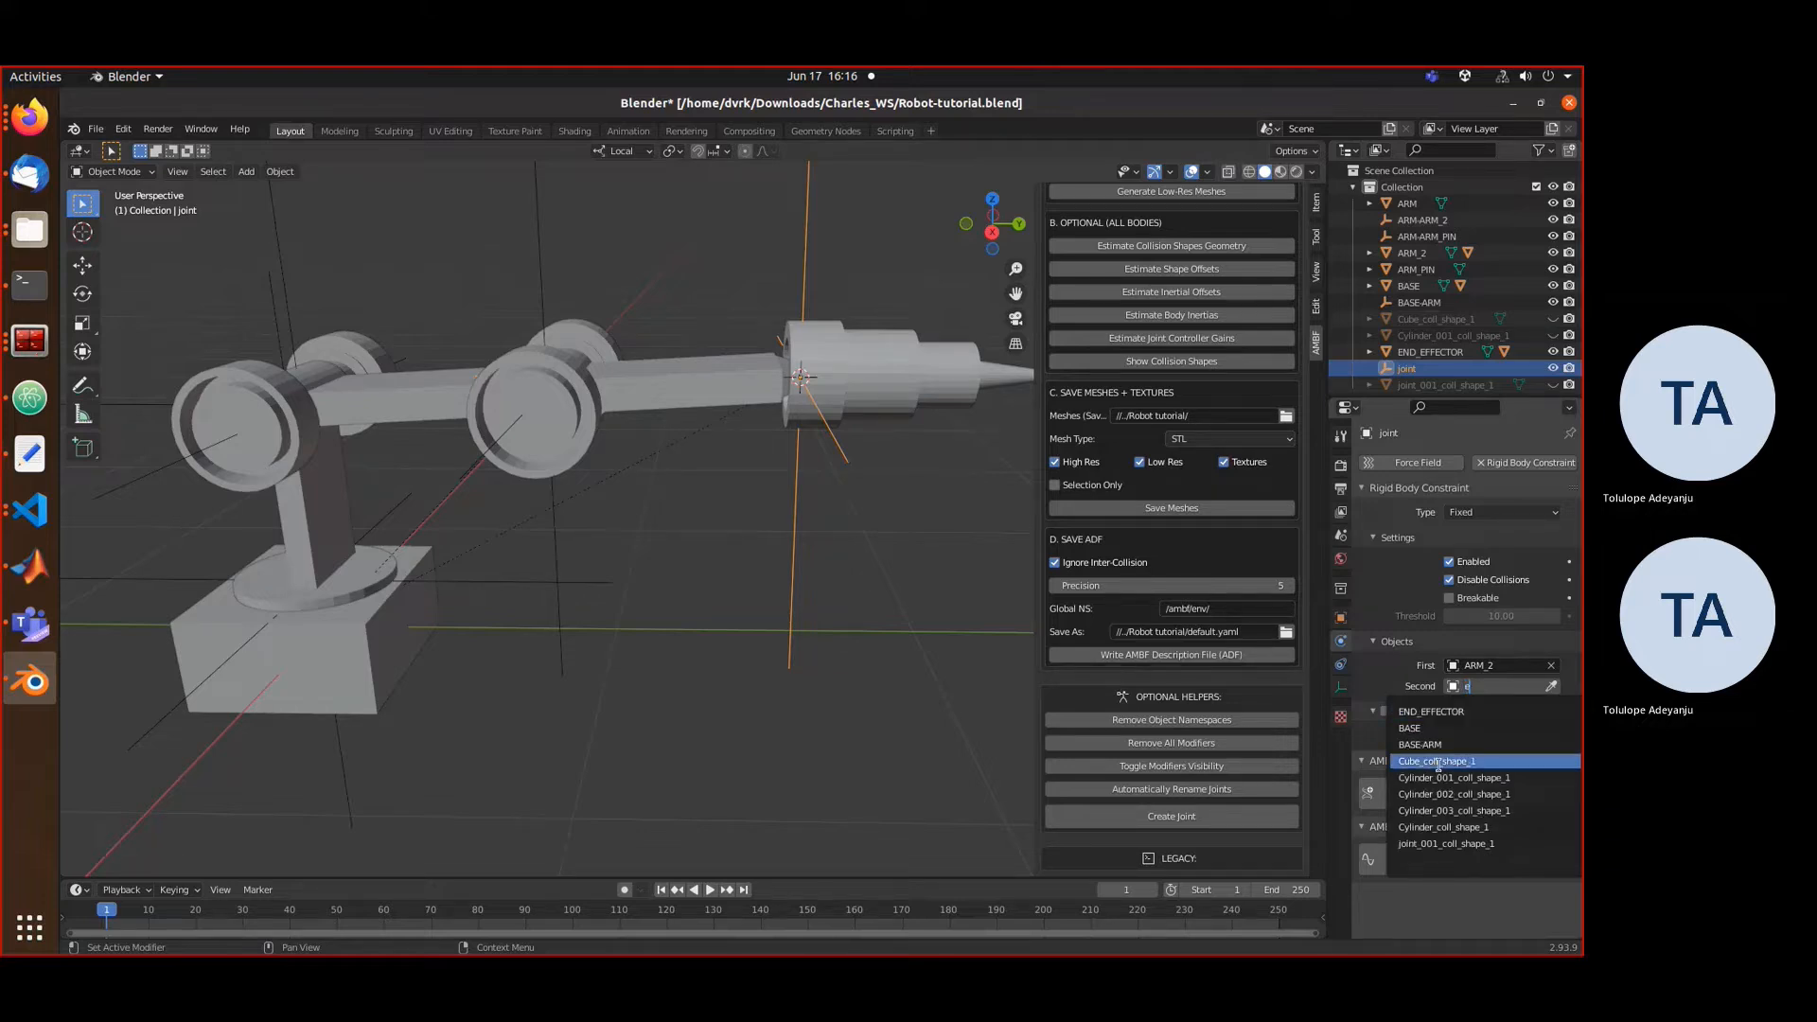
left_click(1431, 712)
- Enable the AMBF constraint on the joint, with ARM_PIN as parent and END_EFFECTOR as child
left_click(1445, 860)
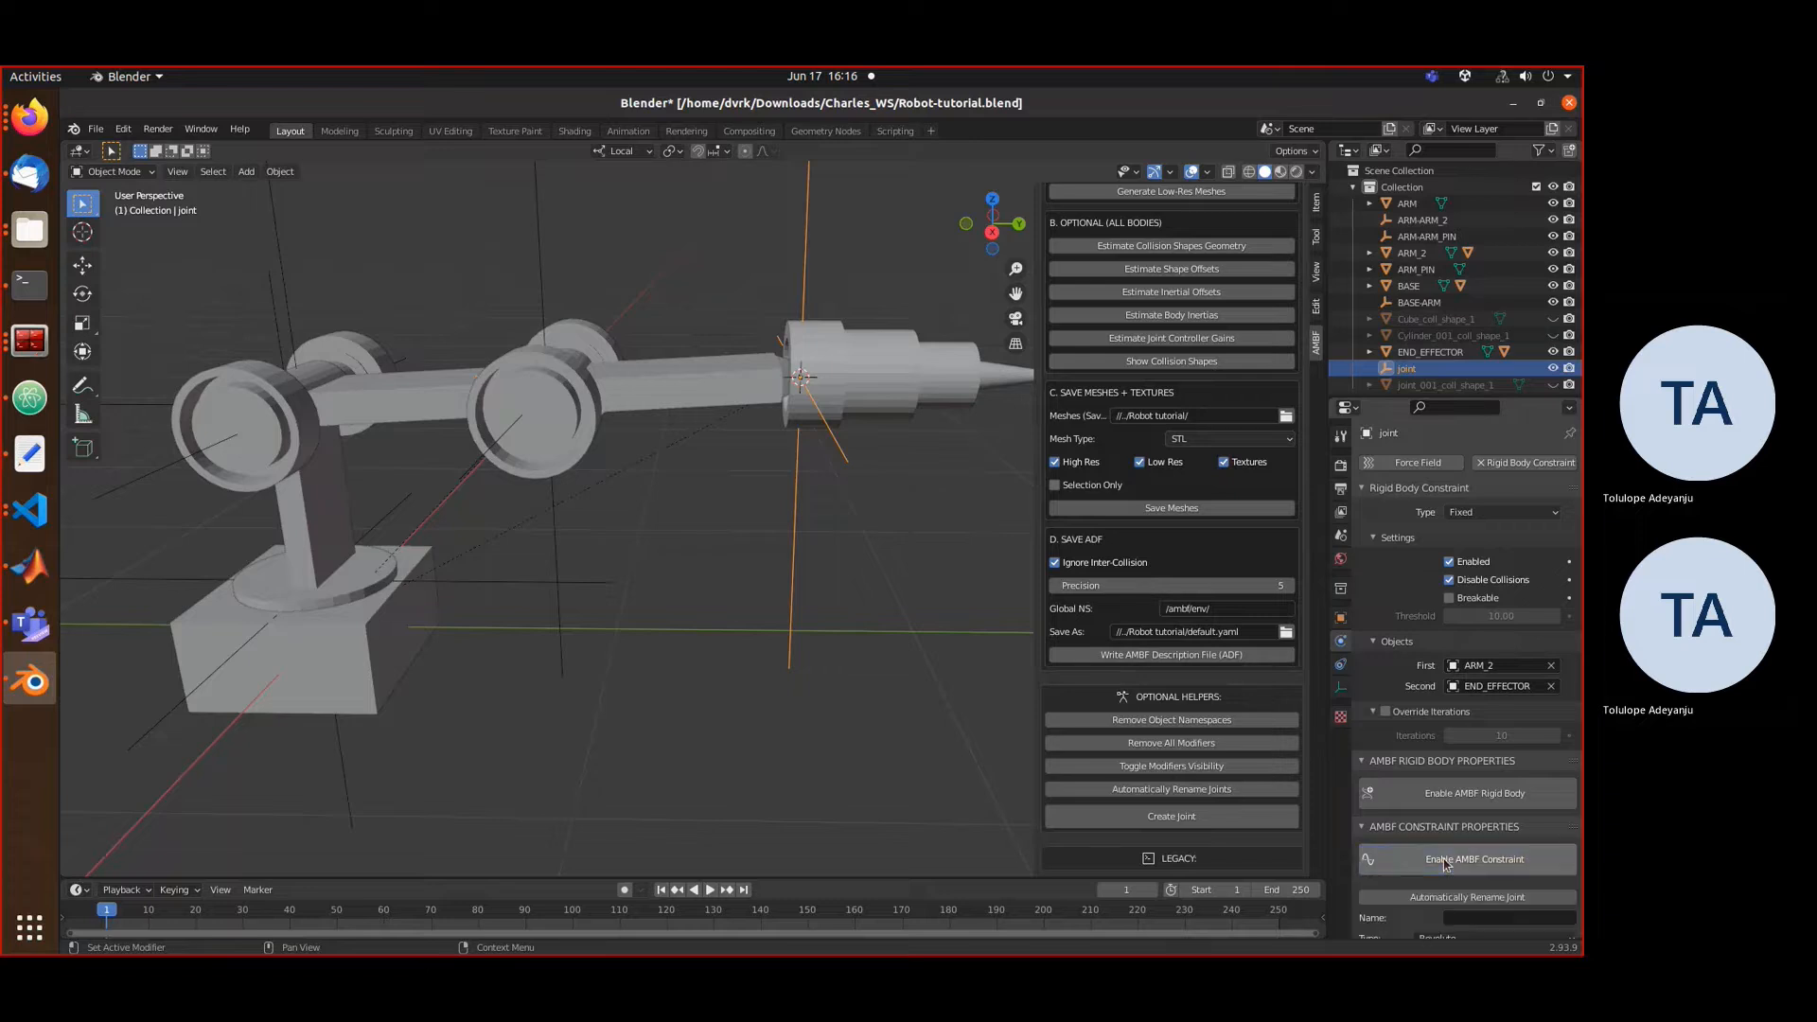
scroll(1474, 763, "down", 4)
left_click(1457, 793)
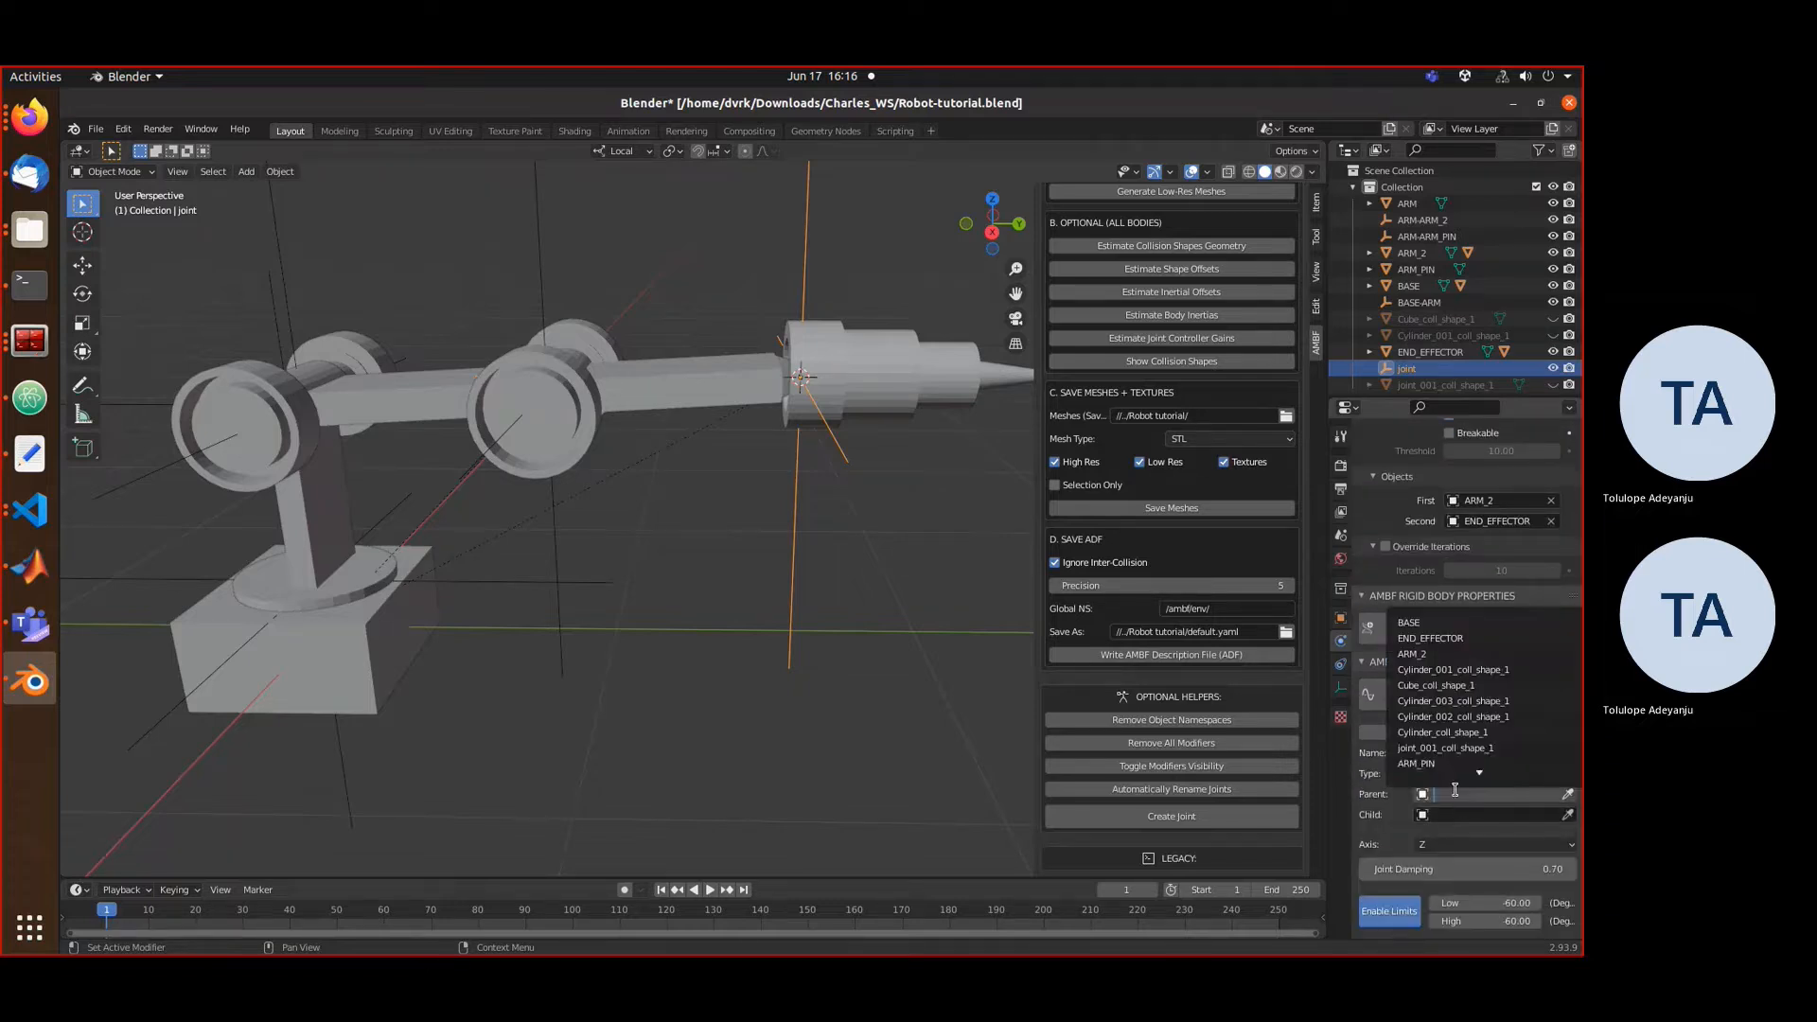
type("a")
left_click(1436, 653)
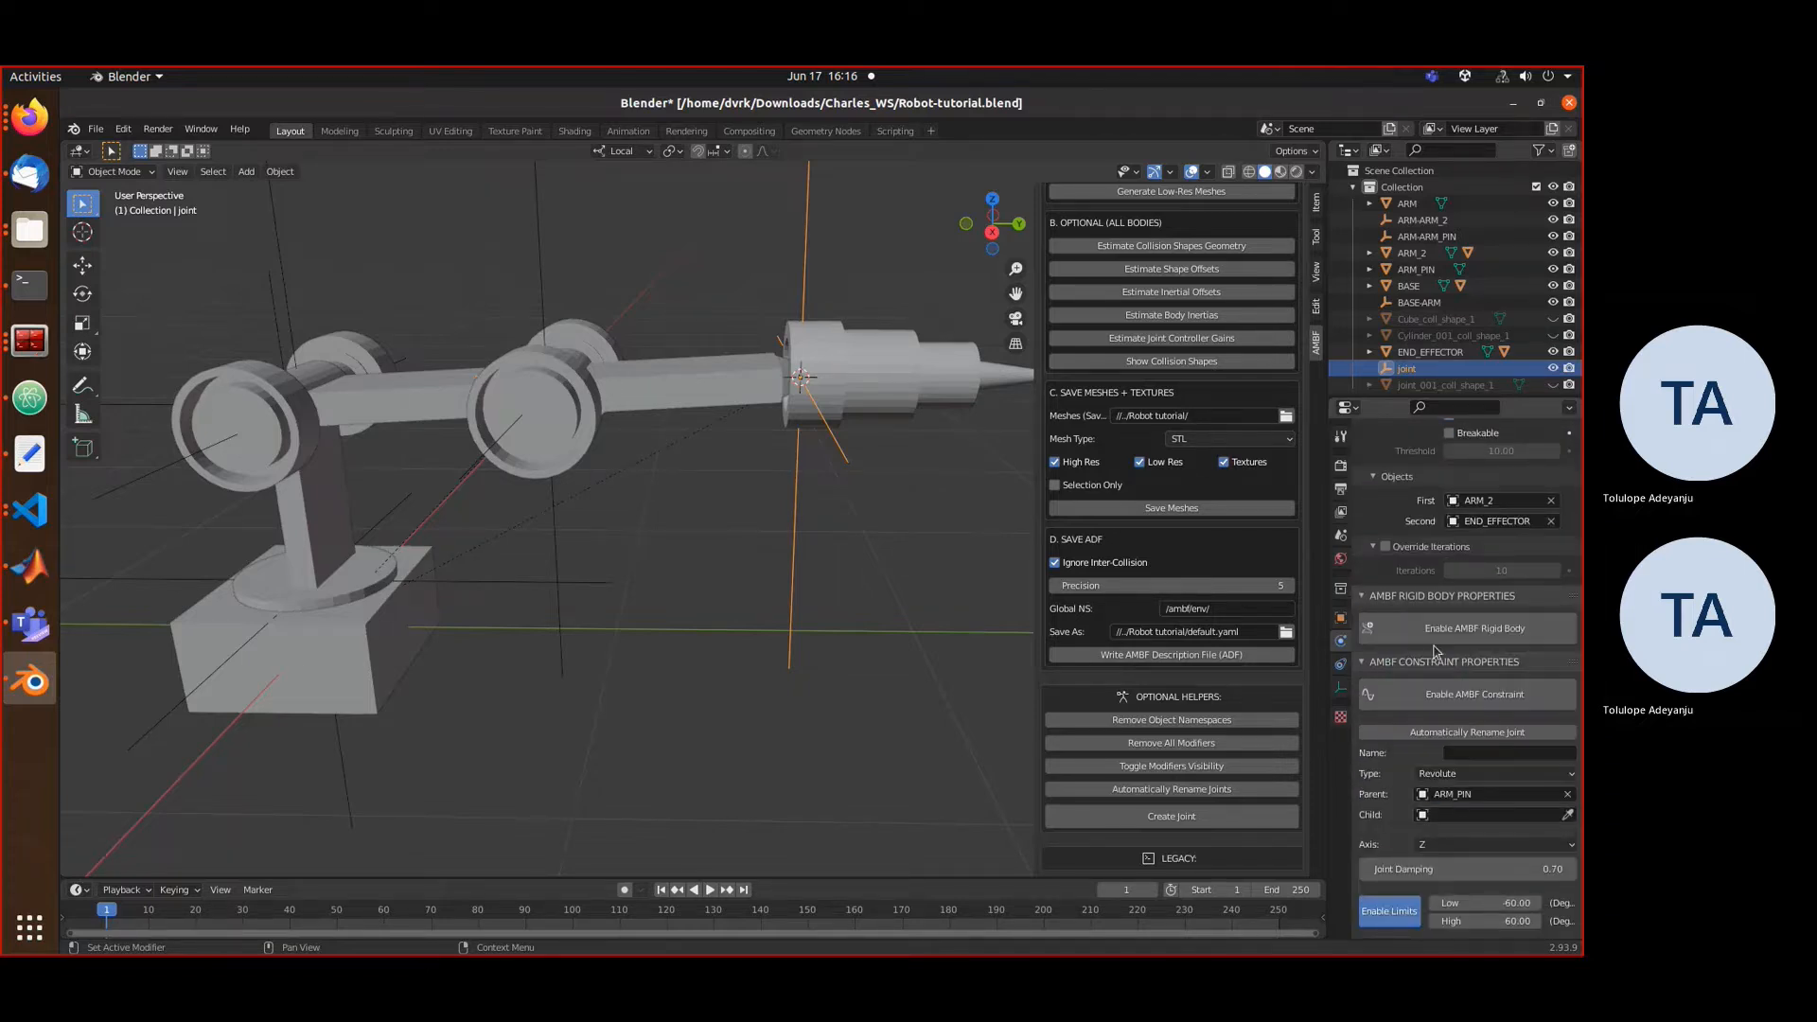
left_click(1446, 814)
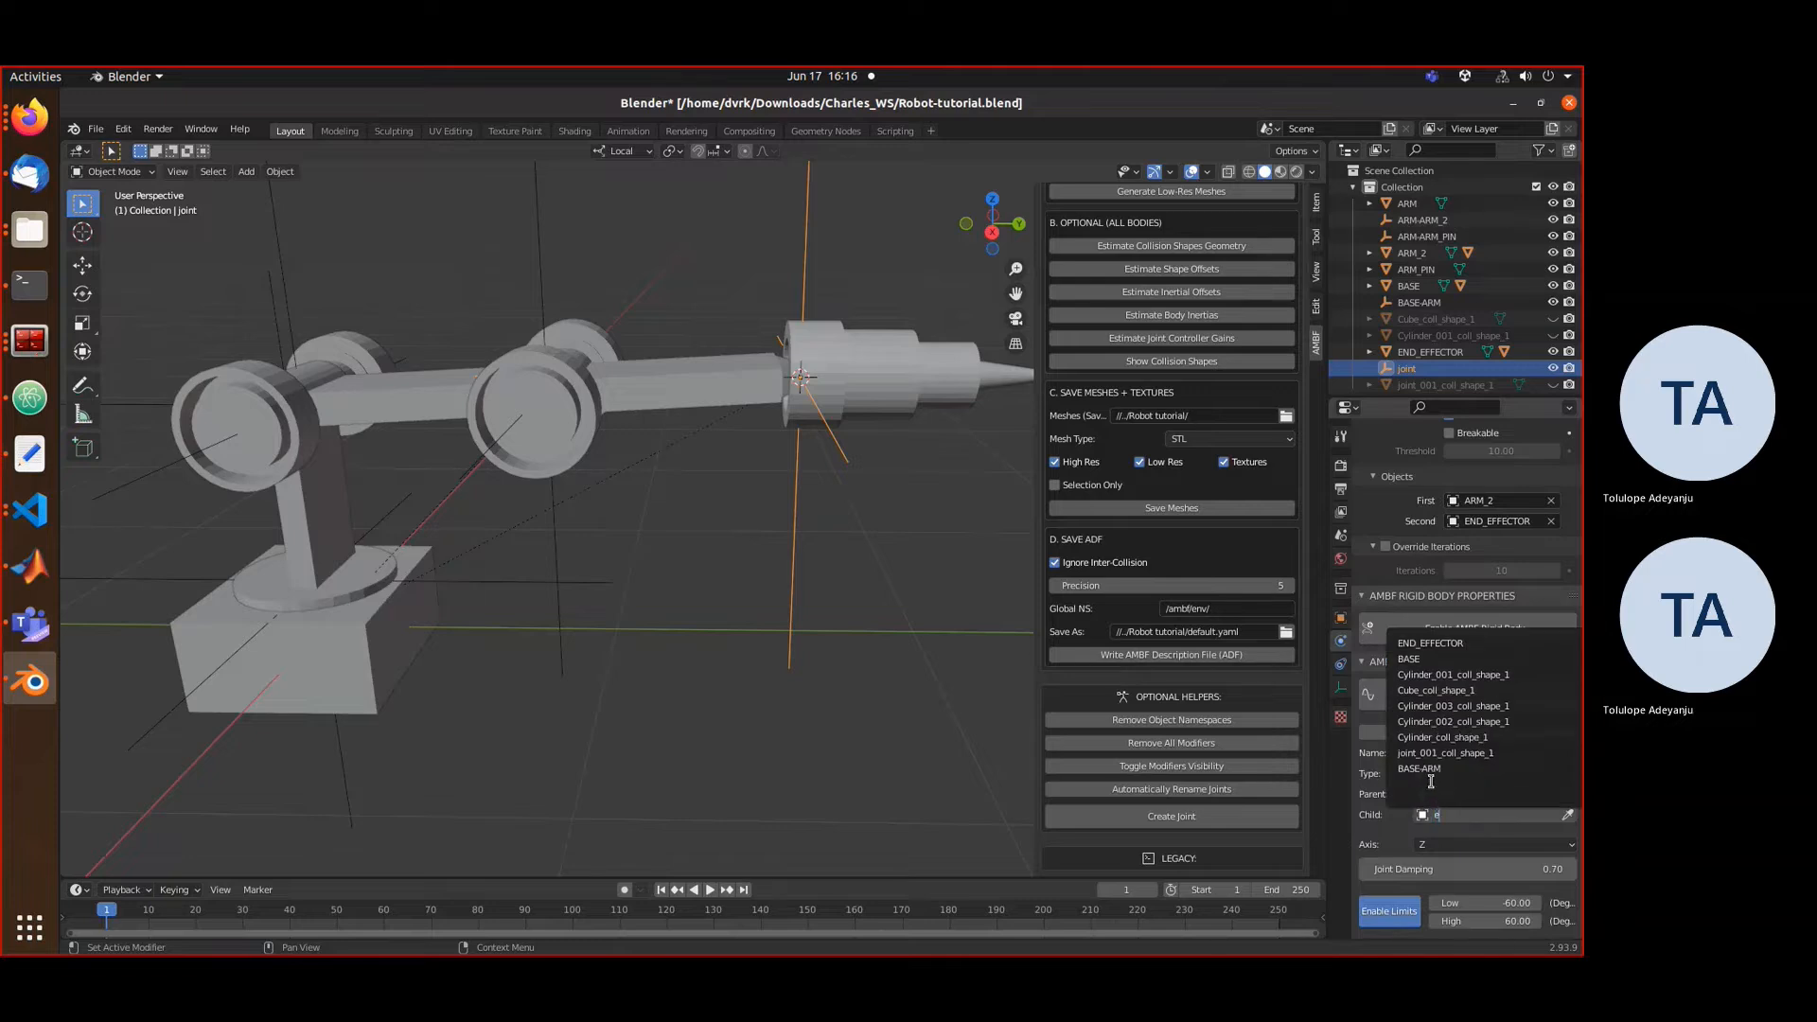
left_click(1434, 660)
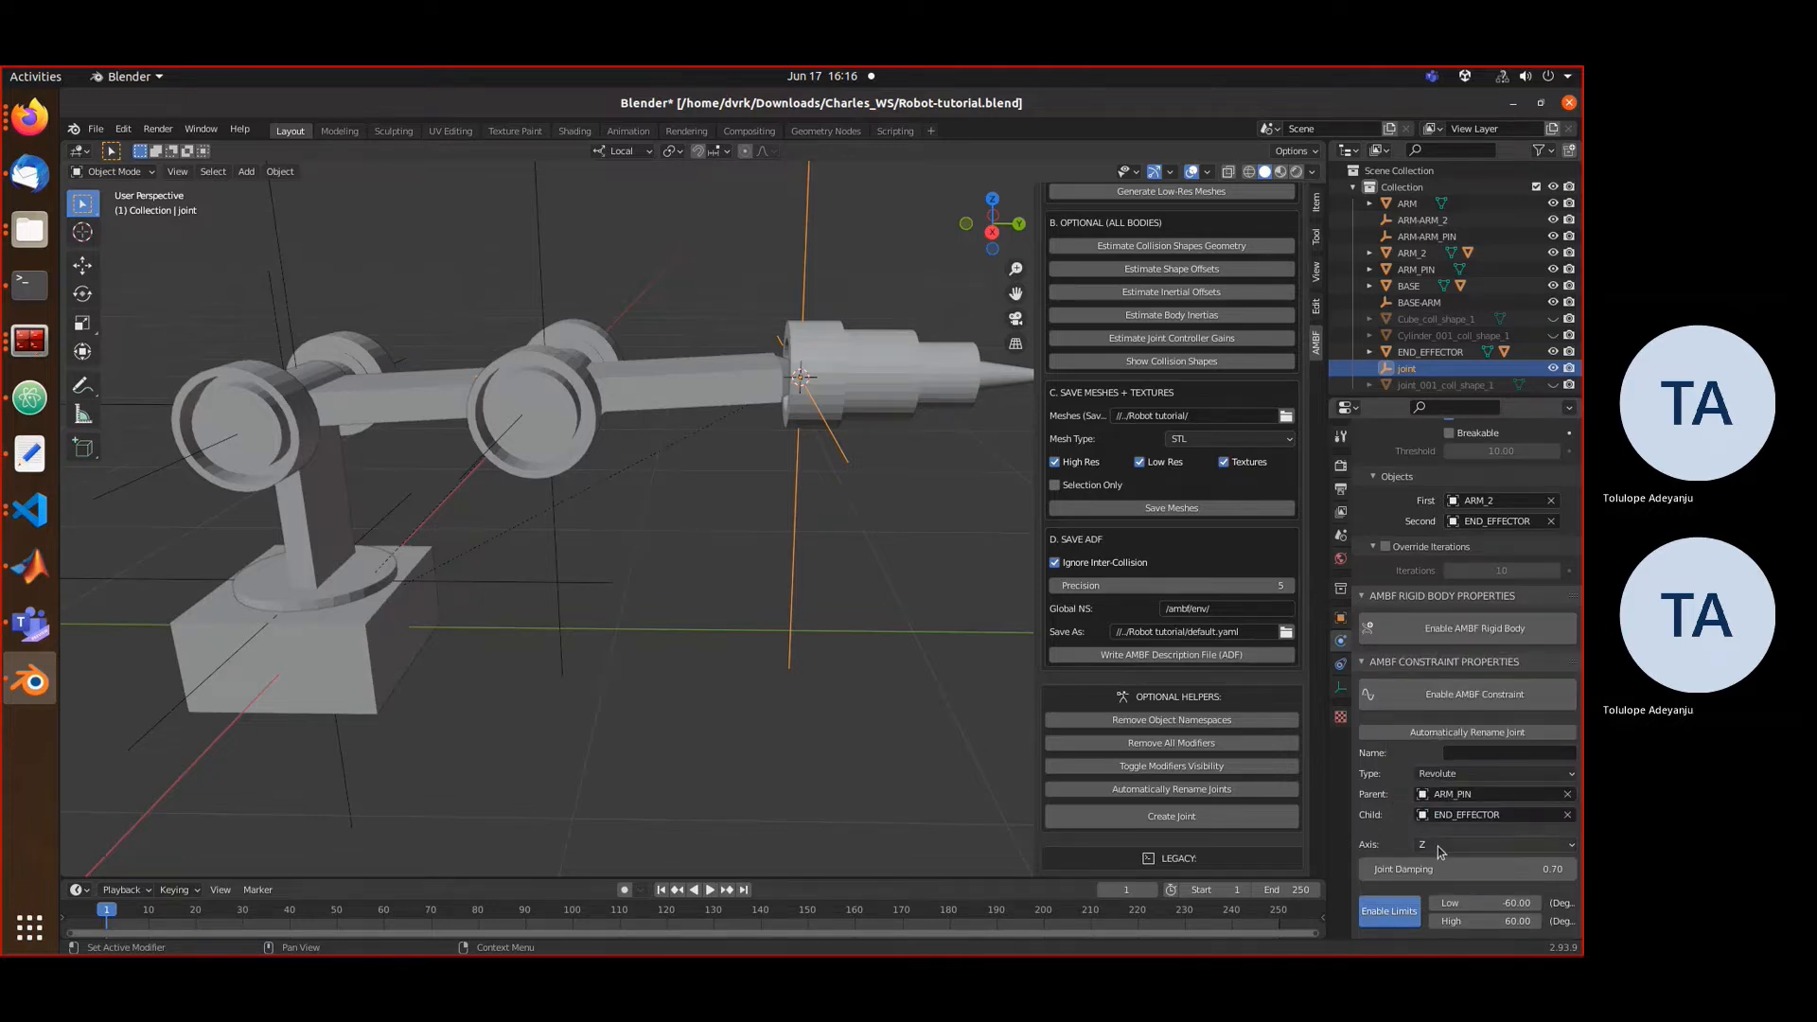
- Set the joint's axis to Y, check it against the end effector's orientation, and save the Blender file
left_click(1438, 845)
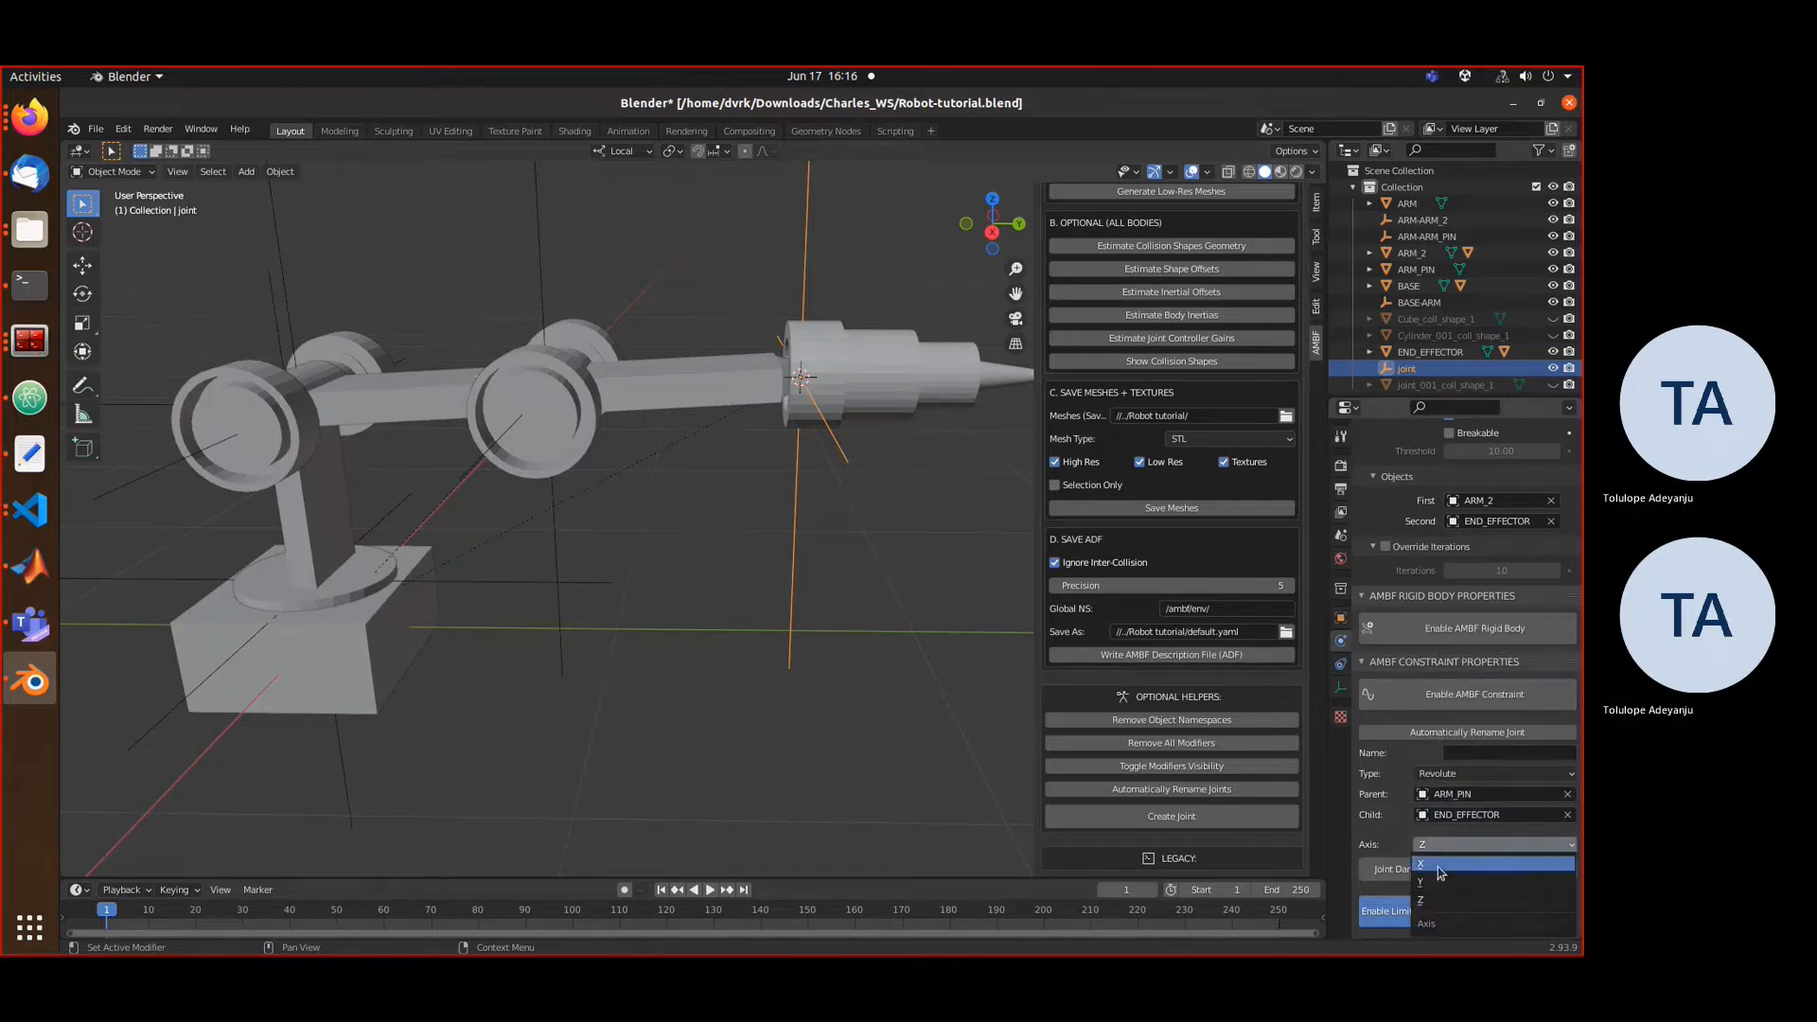
left_click(1440, 883)
middle_click_drag(988, 472, 904, 493)
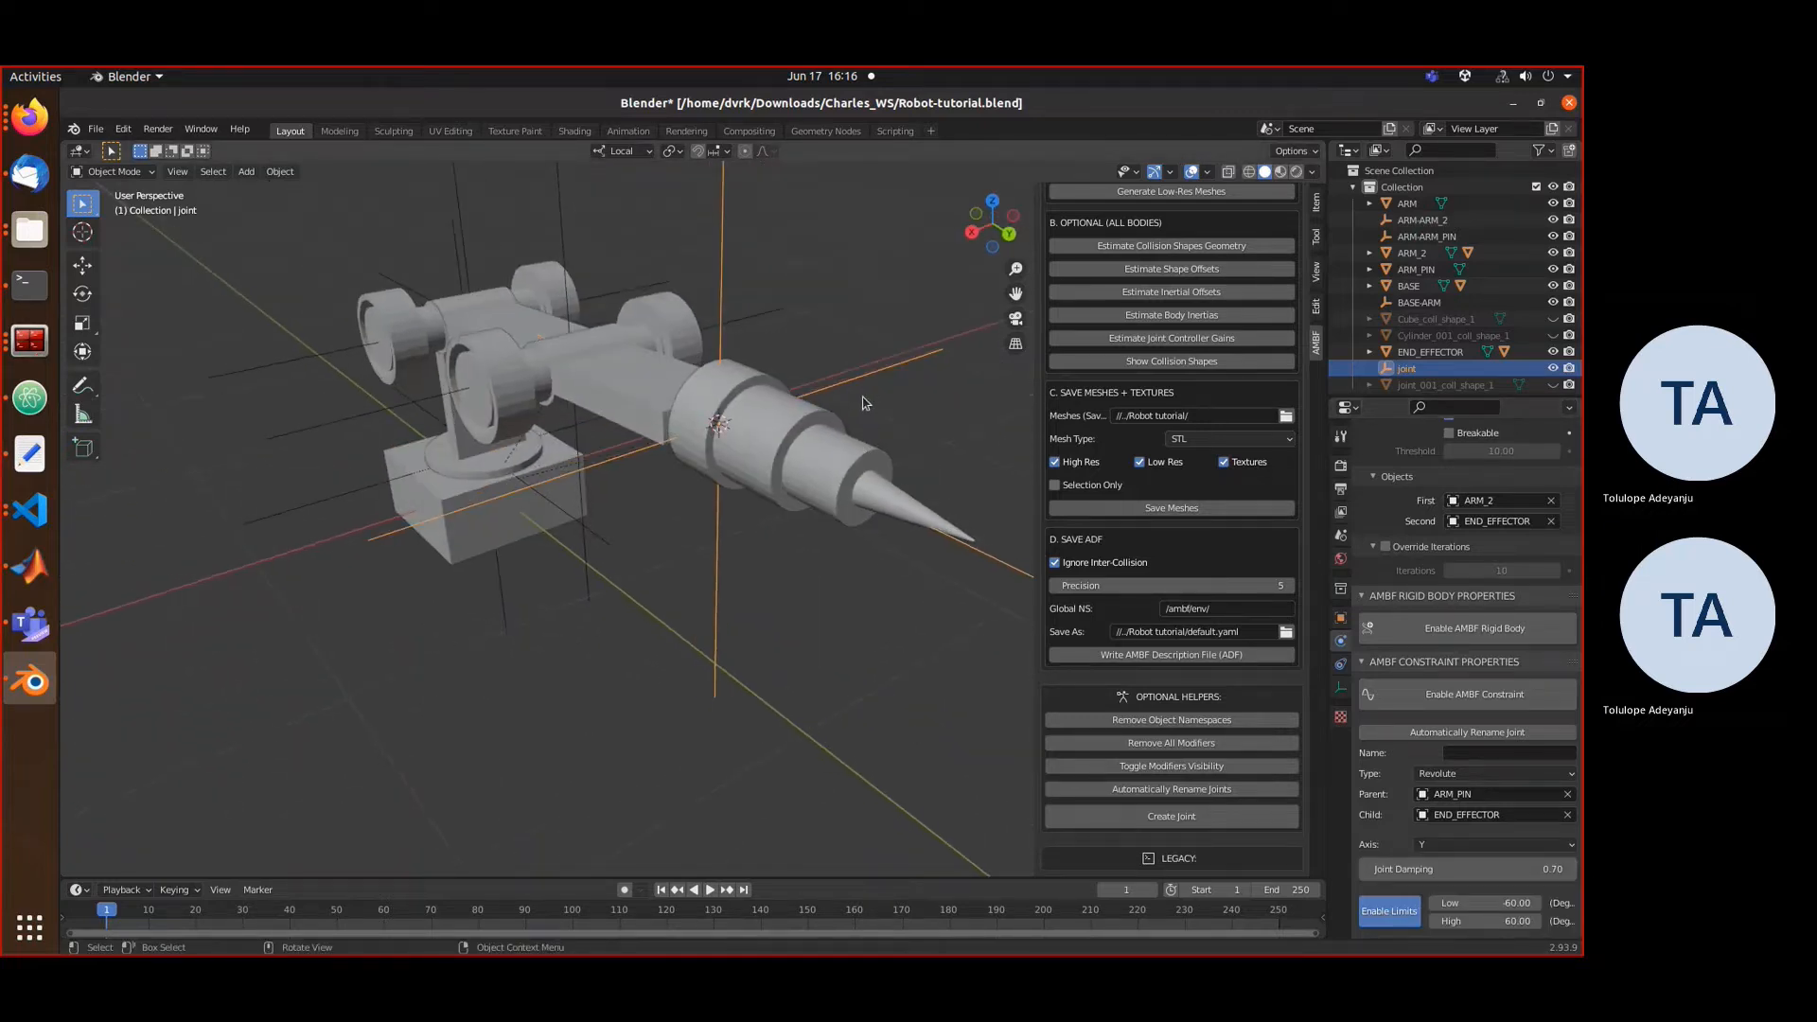
middle_click_drag(862, 403, 829, 447)
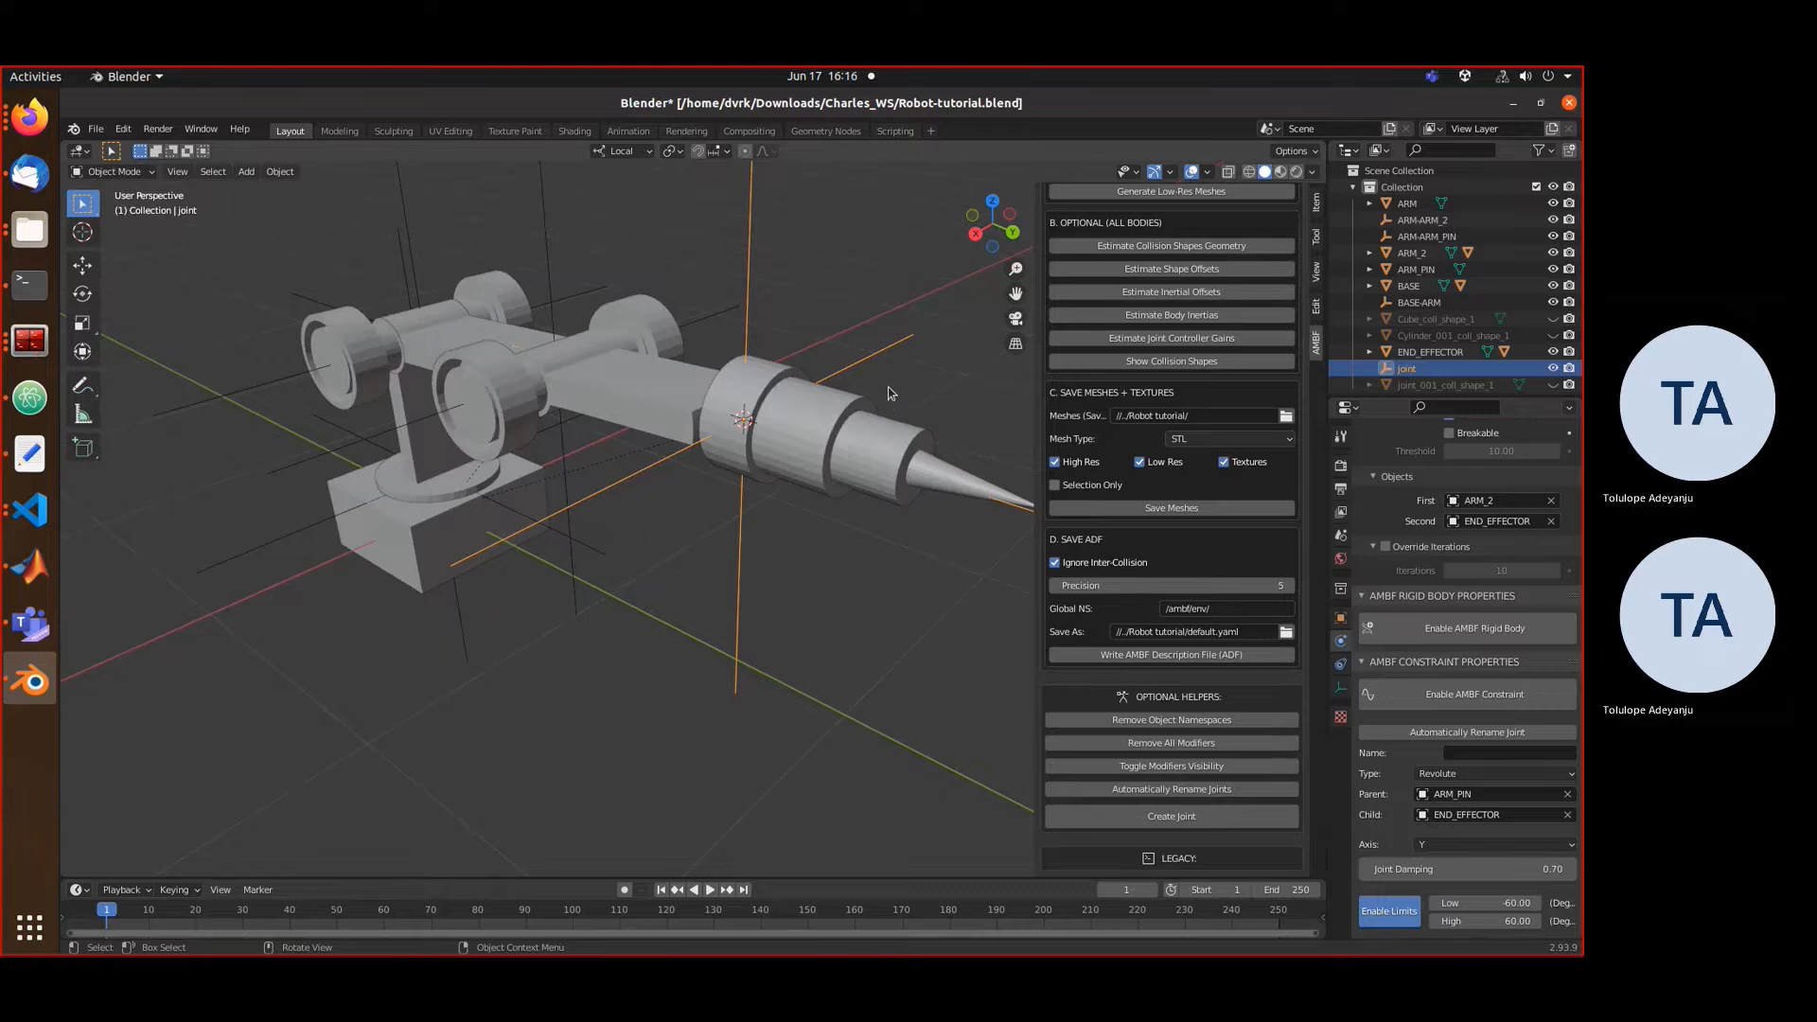
middle_click_drag(890, 392, 814, 277)
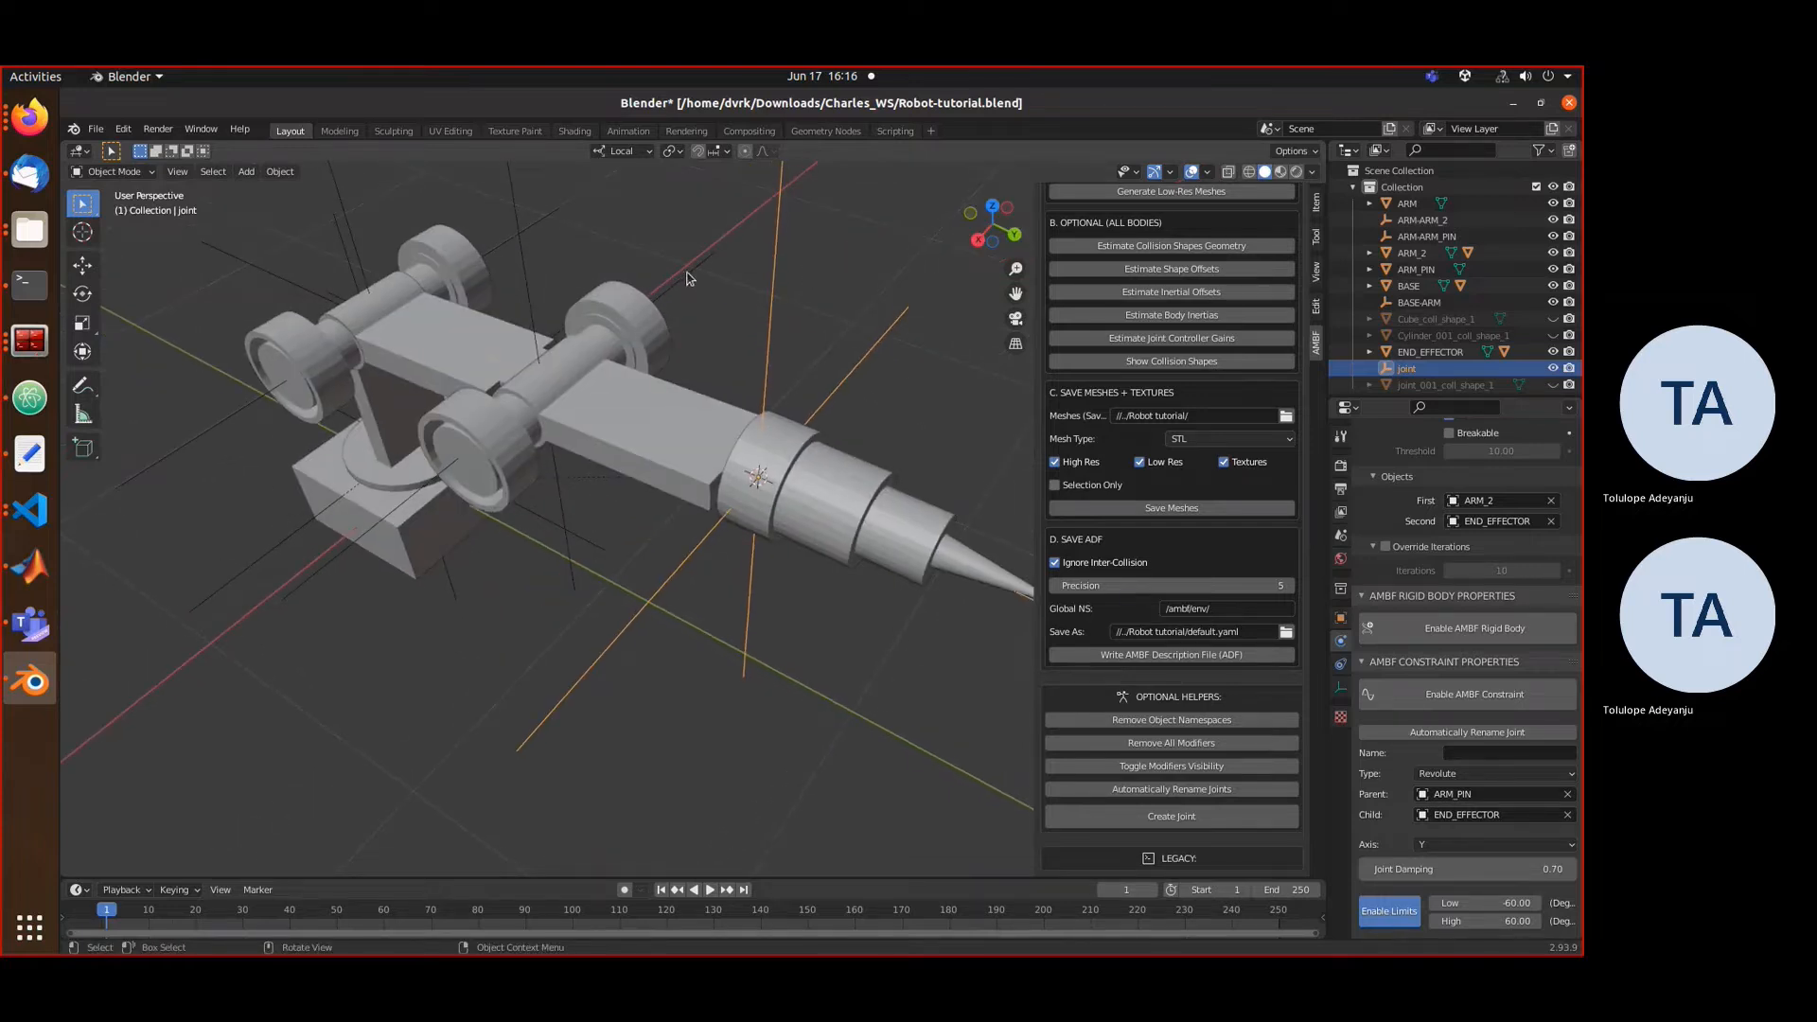
middle_click_drag(688, 277, 821, 427)
middle_click_drag(916, 467, 688, 650)
middle_click_drag(705, 517, 733, 431)
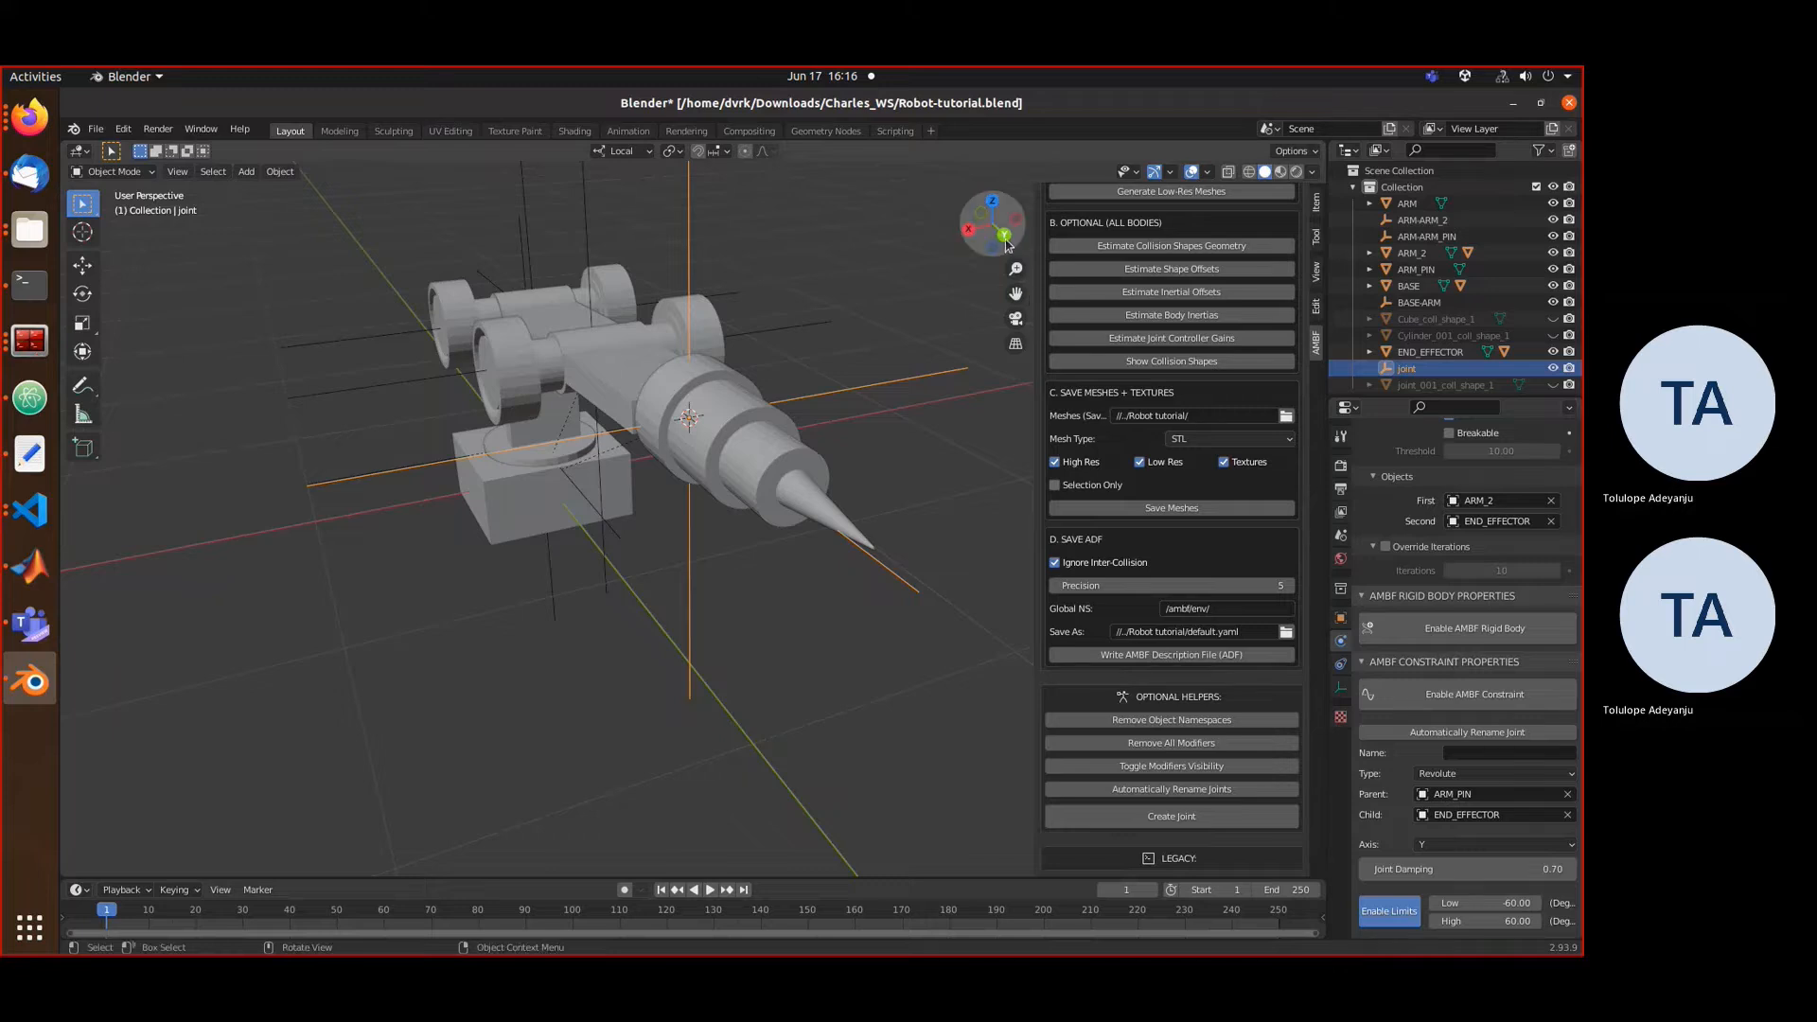
left_click(884, 670)
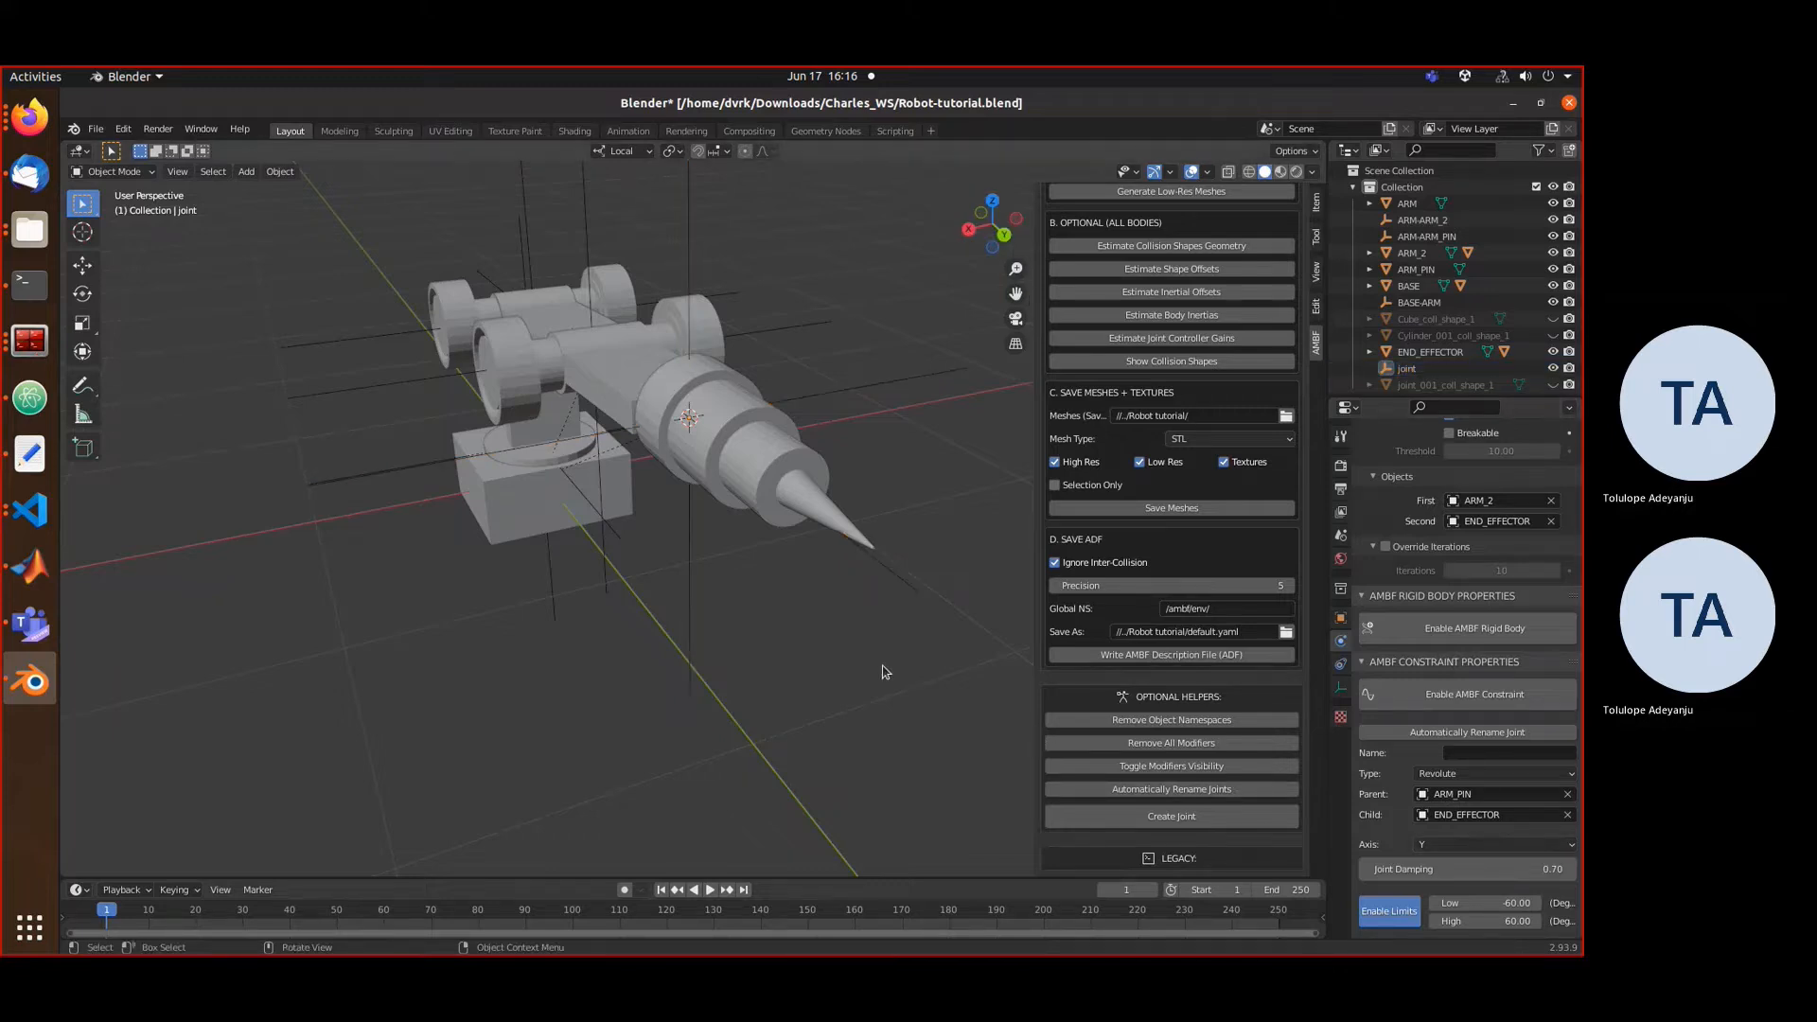
key("ctrl+s")
- Delete high_res, low_res and default.yaml from the Robot tutorial folder, and export the meshes and ADF again
left_click(1286, 631)
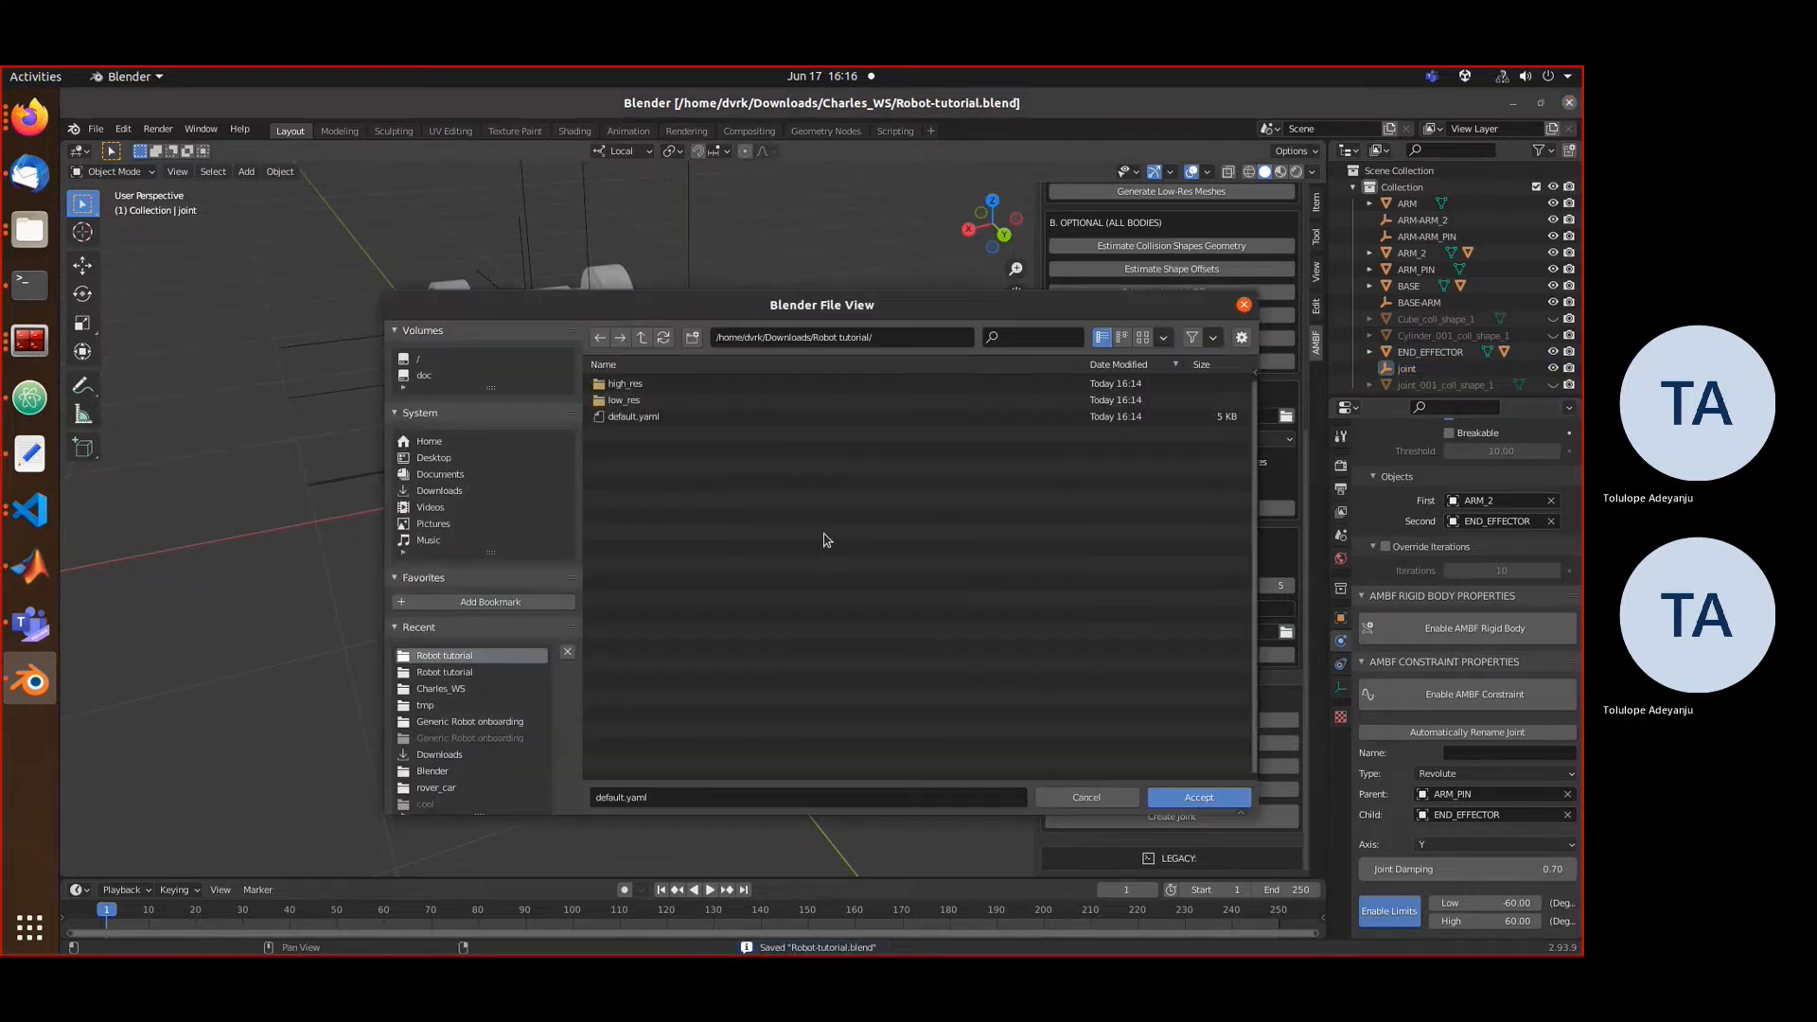
left_click_drag(718, 450, 705, 377)
key("Delete")
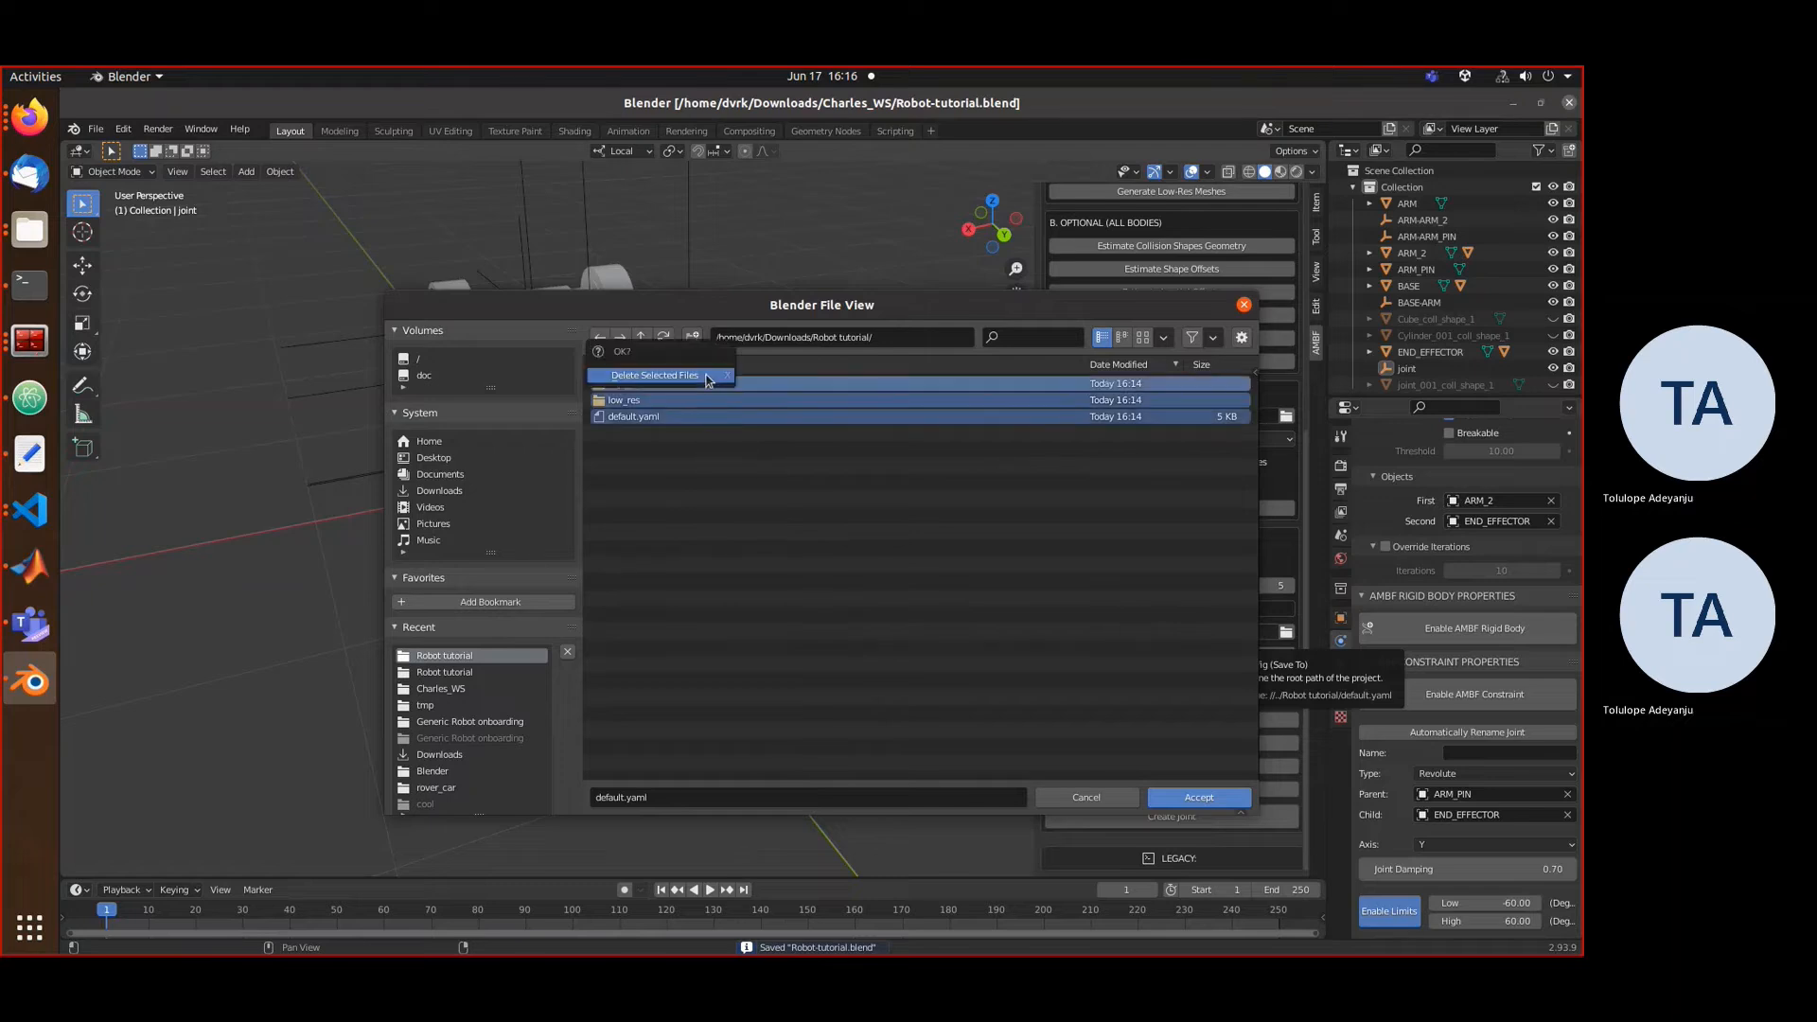
left_click(705, 377)
left_click(1178, 800)
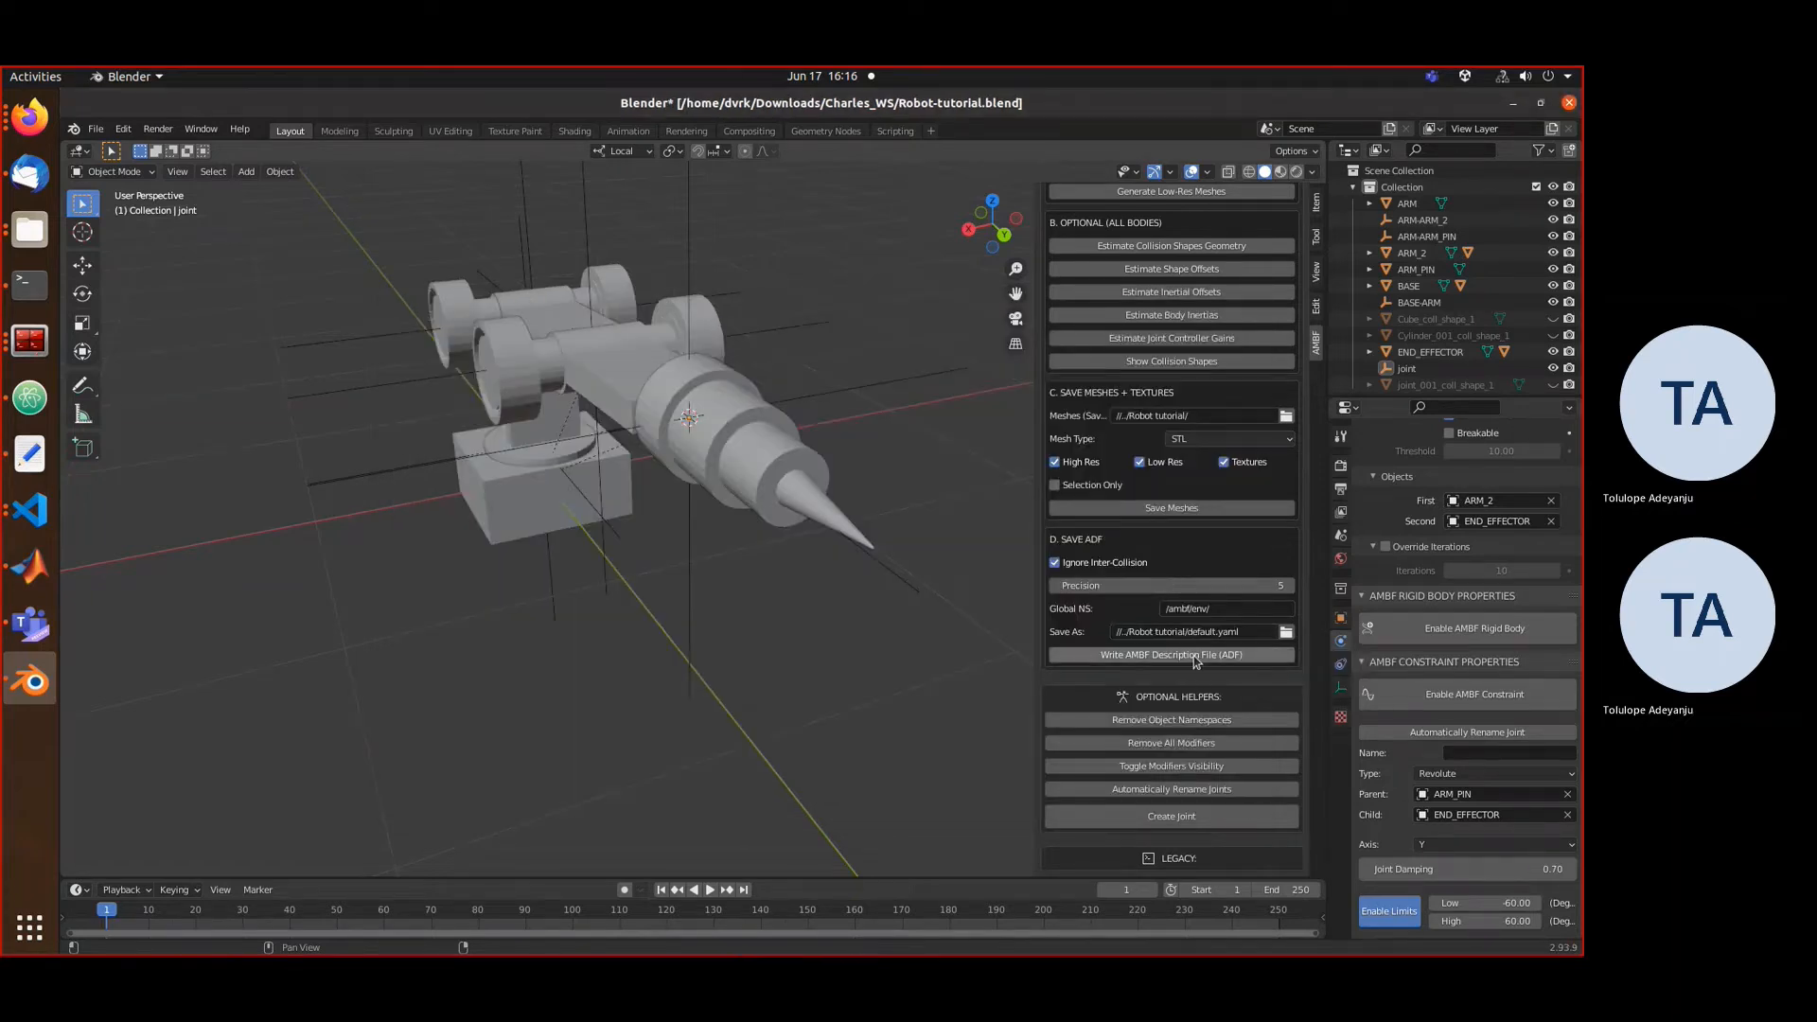
left_click(1190, 508)
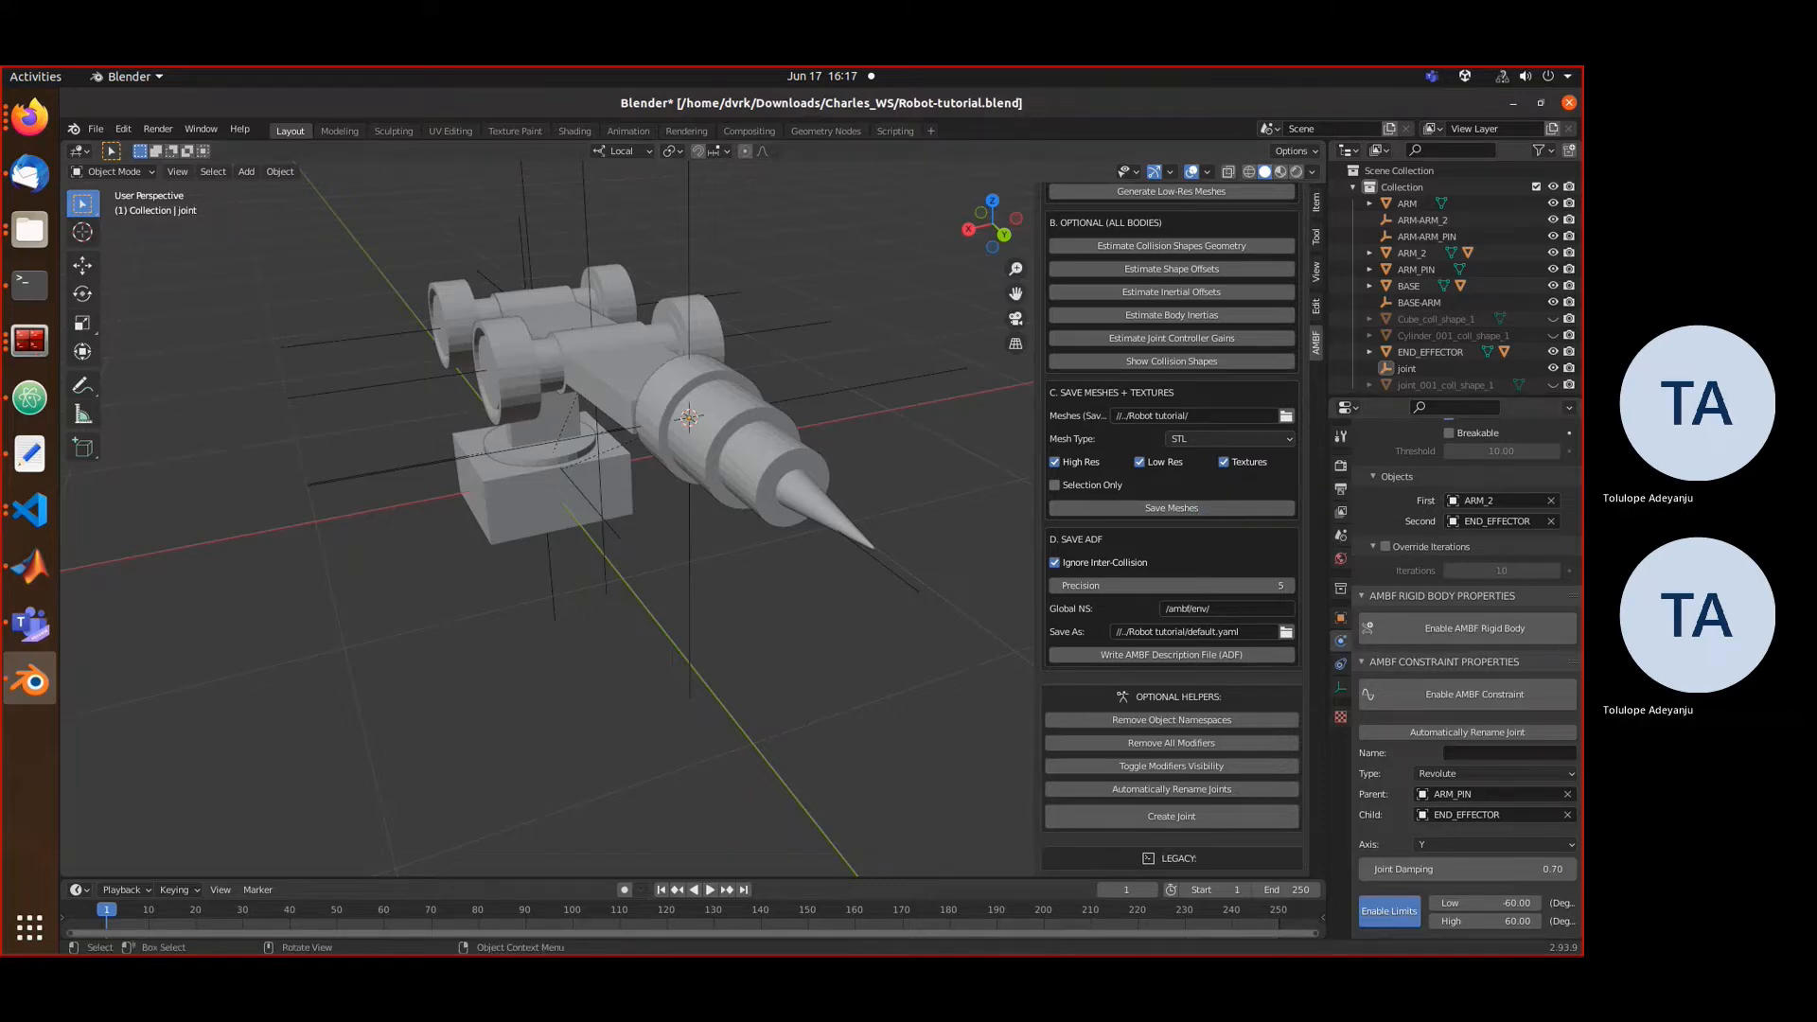
- Switch to Terminator and relaunch the AMBF simulator with the previous command
left_click(29, 341)
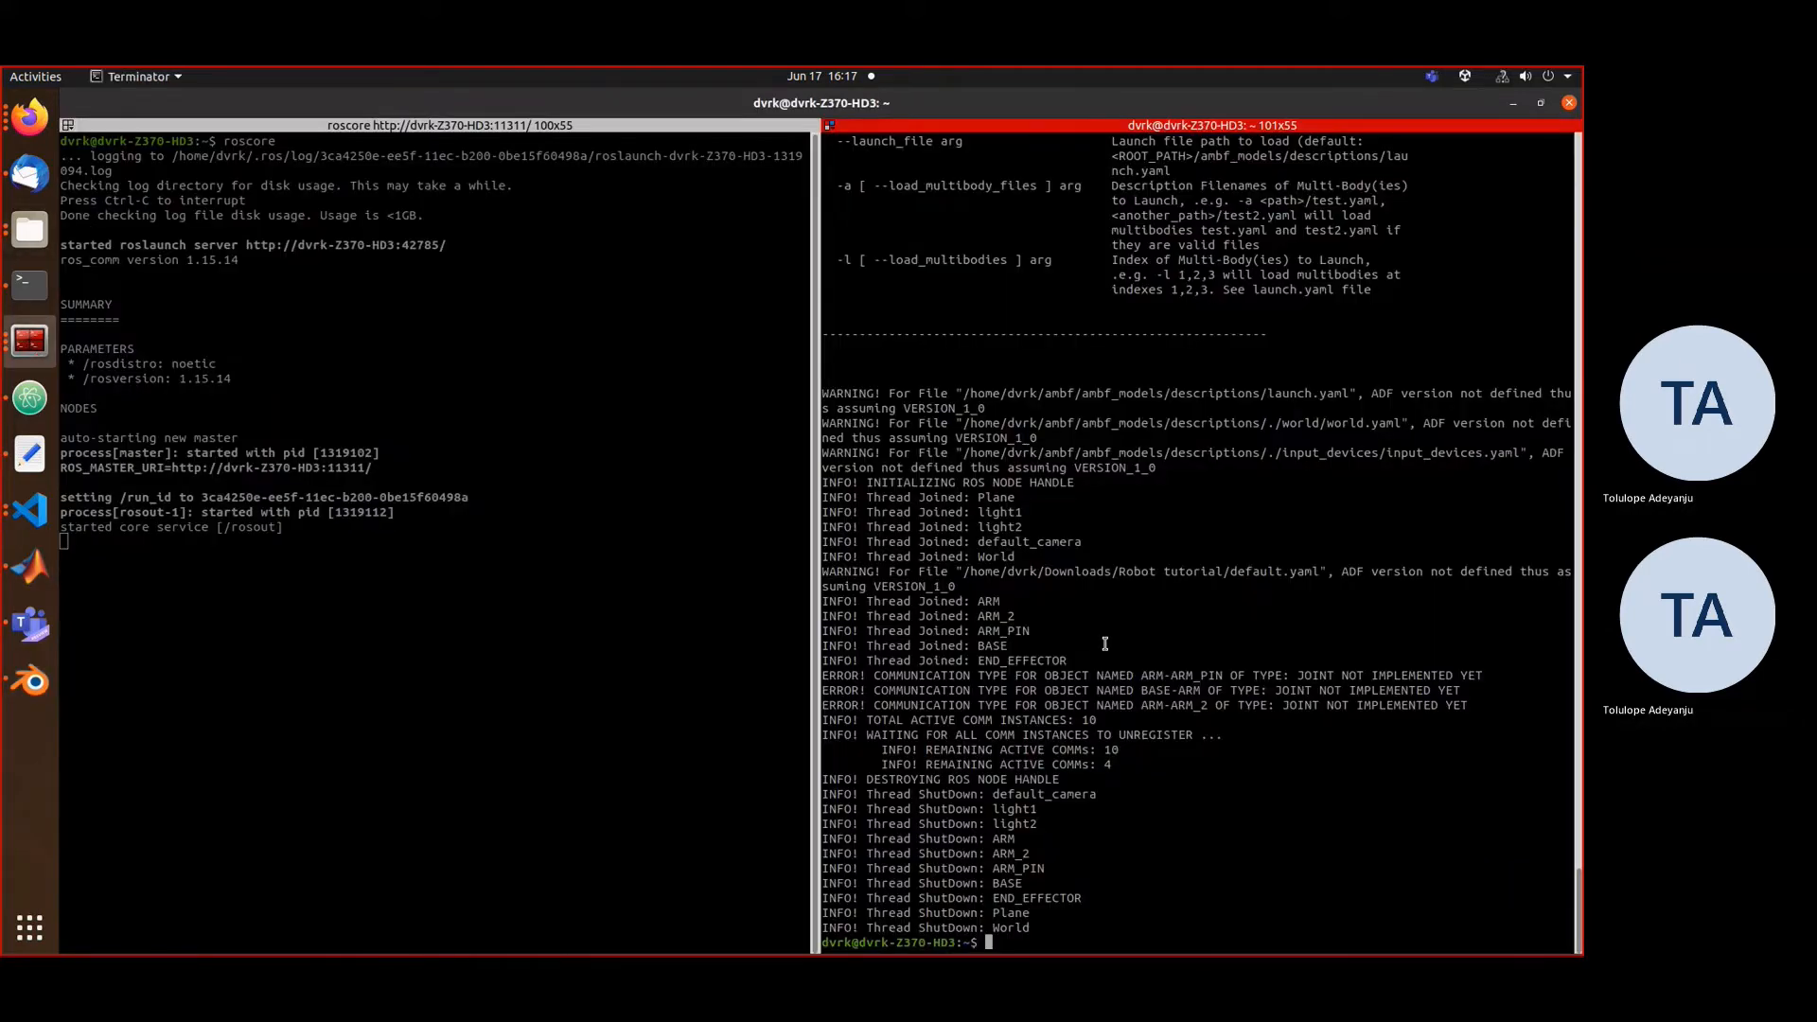
key("Up")
key("Return")
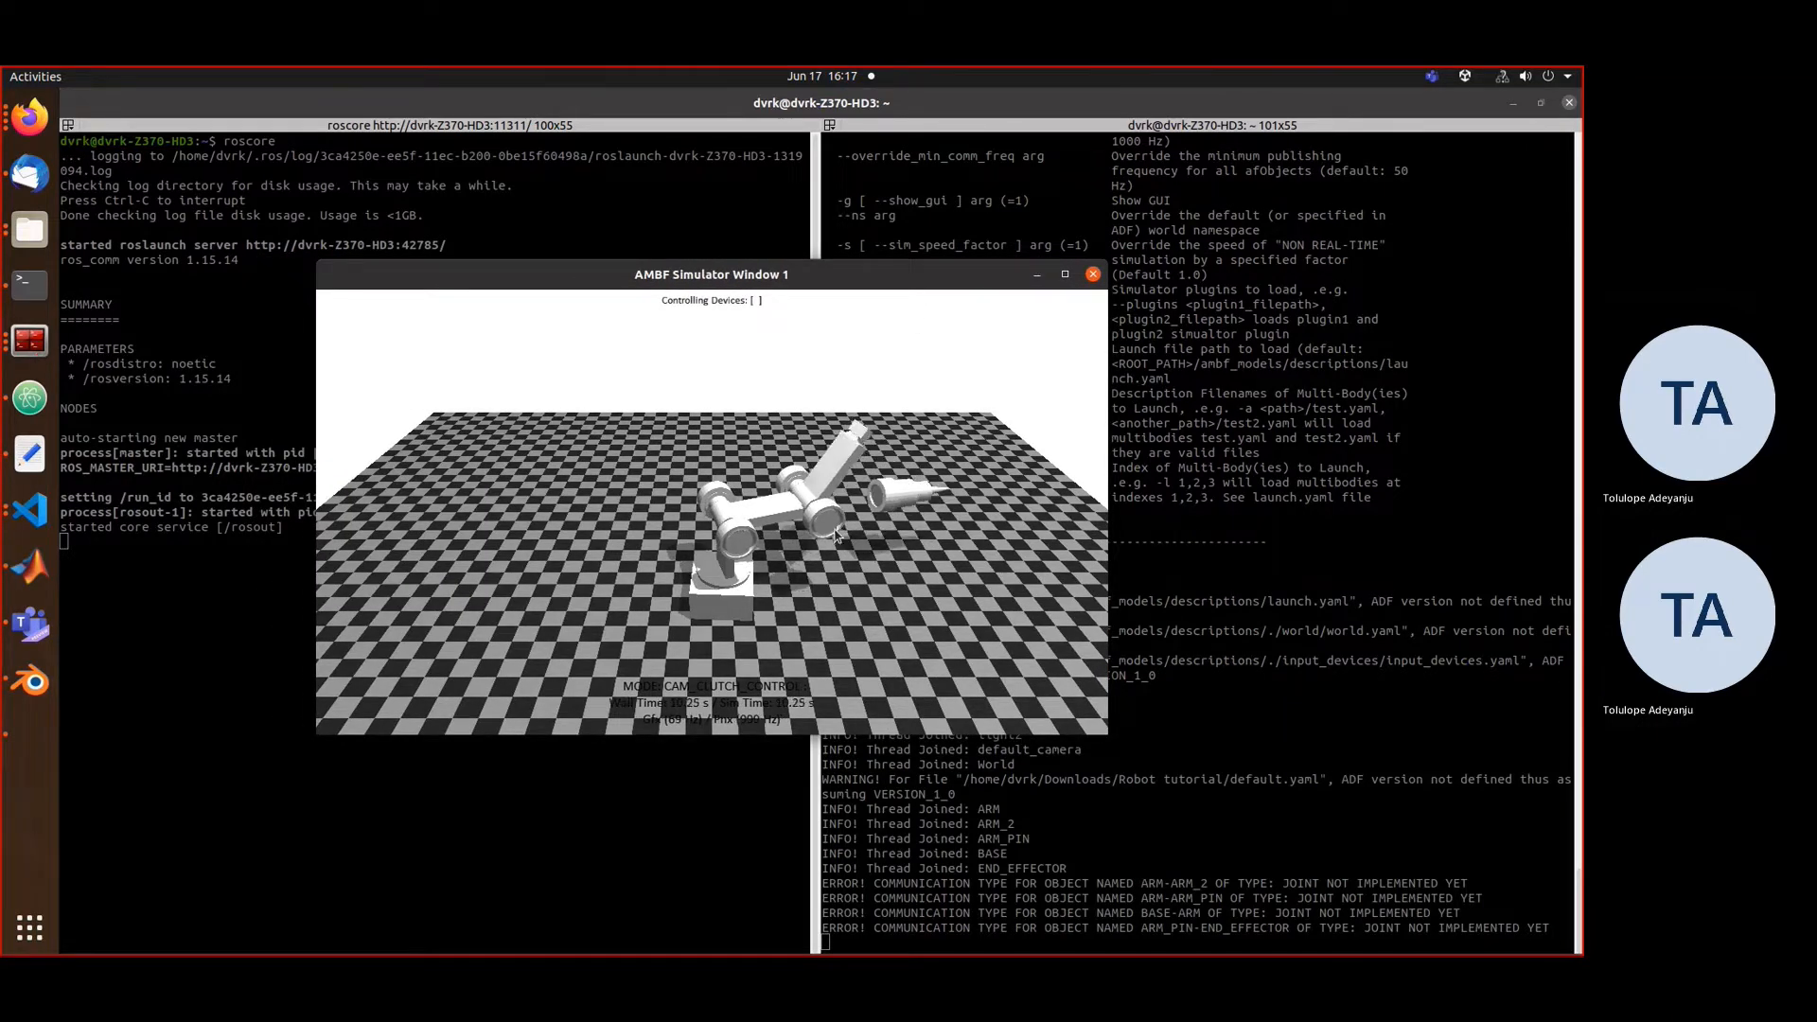
- Inspect the end effector's attachment to the arm in the AMBF simulator, and stop the simulator from the terminal
left_click_drag(834, 530, 828, 457)
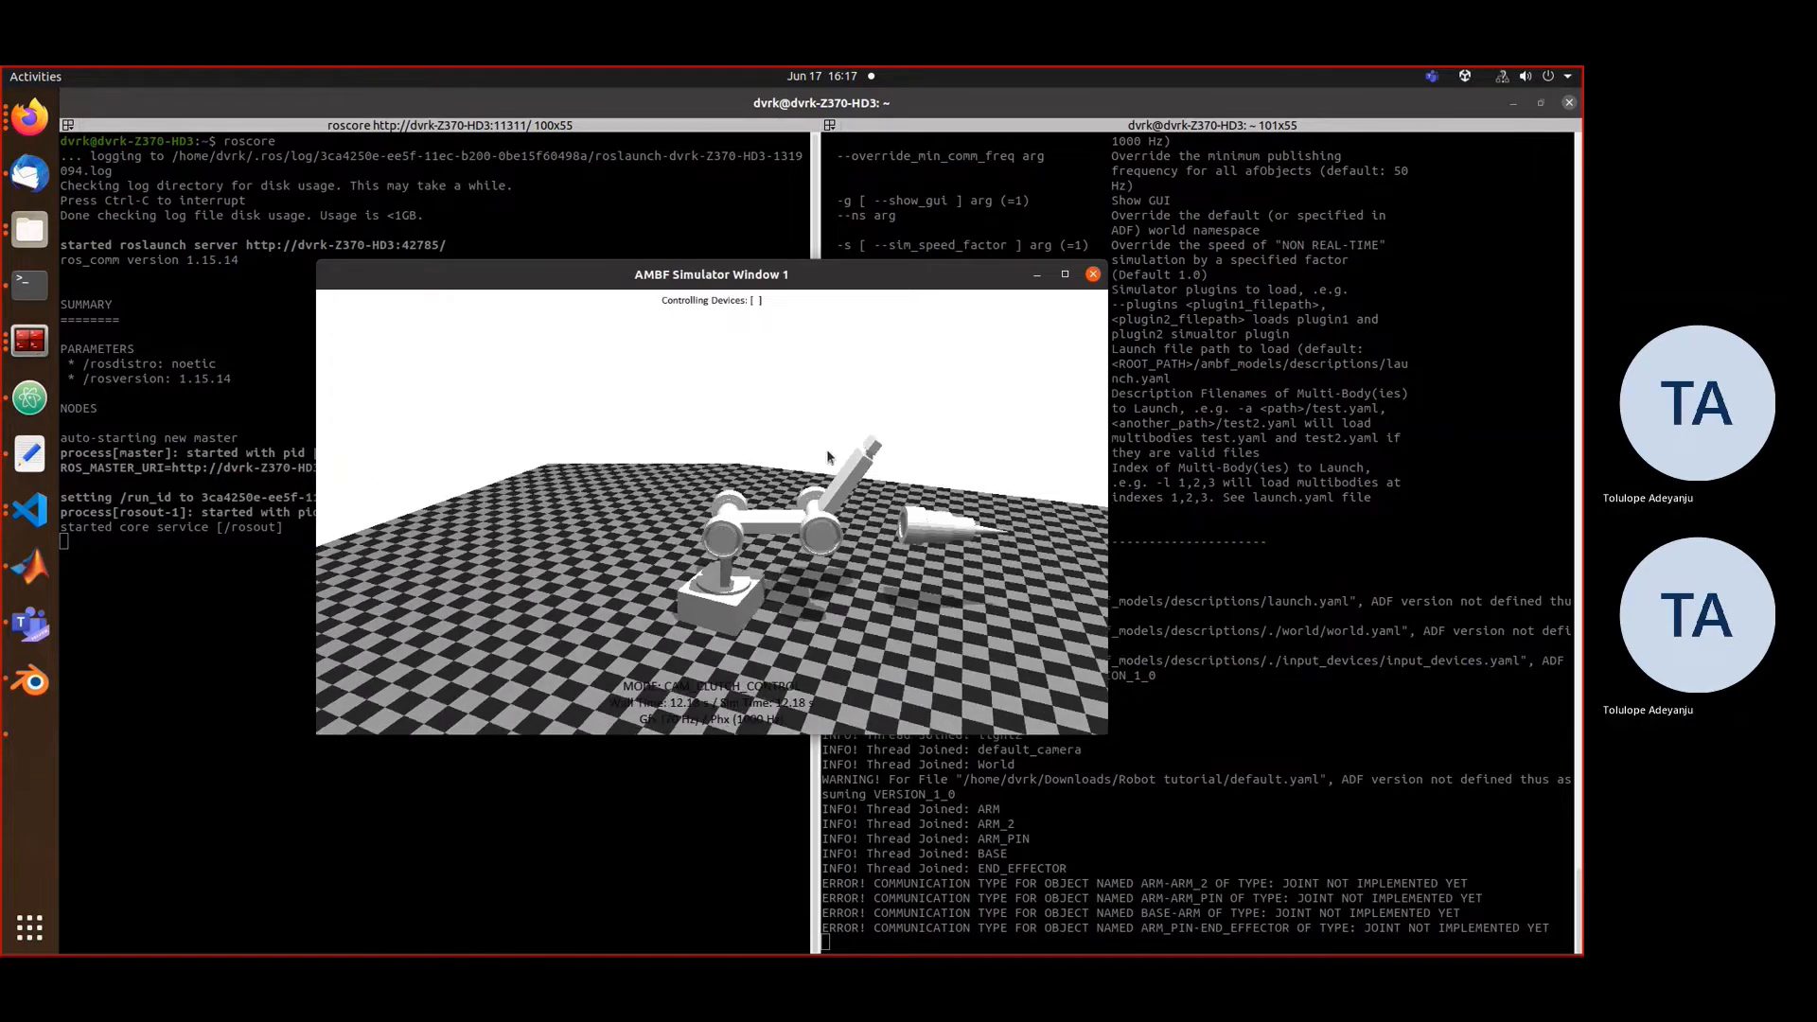
mouse_move(827, 457)
middle_mouse_down()
mouse_move(734, 502)
mouse_move(689, 562)
mouse_move(800, 443)
mouse_move(822, 445)
middle_mouse_up()
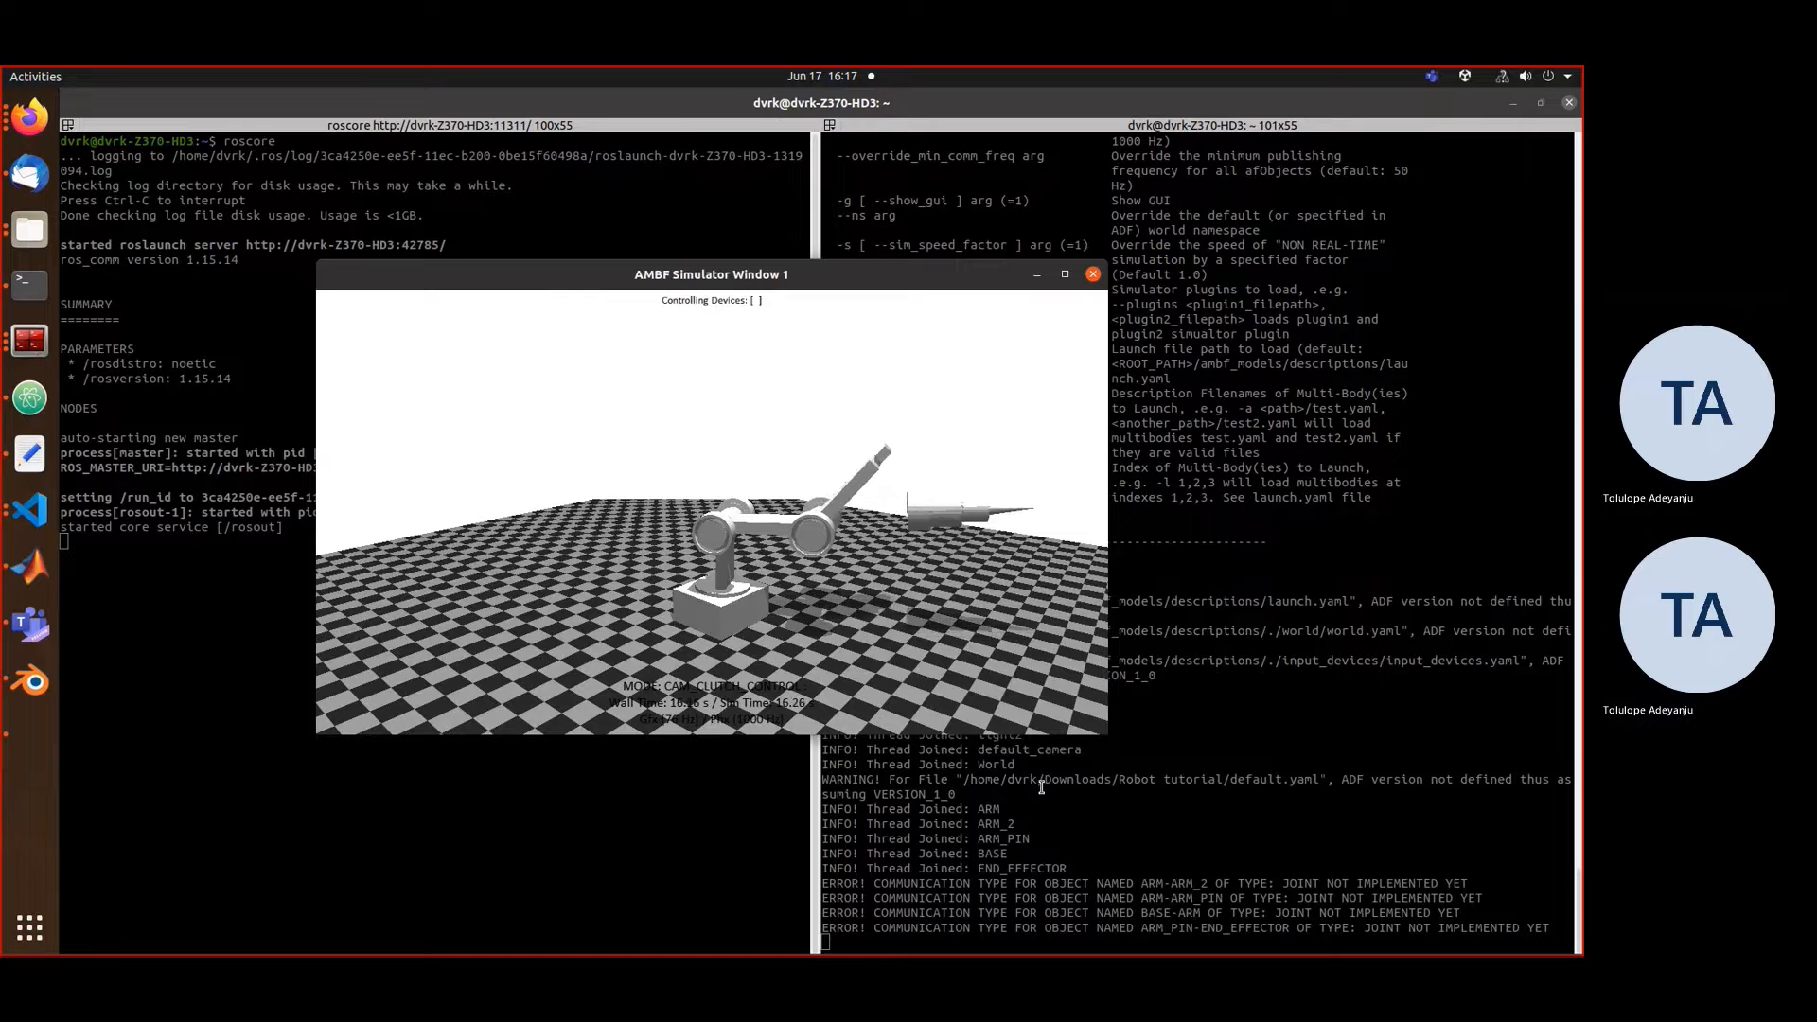
left_click(963, 808)
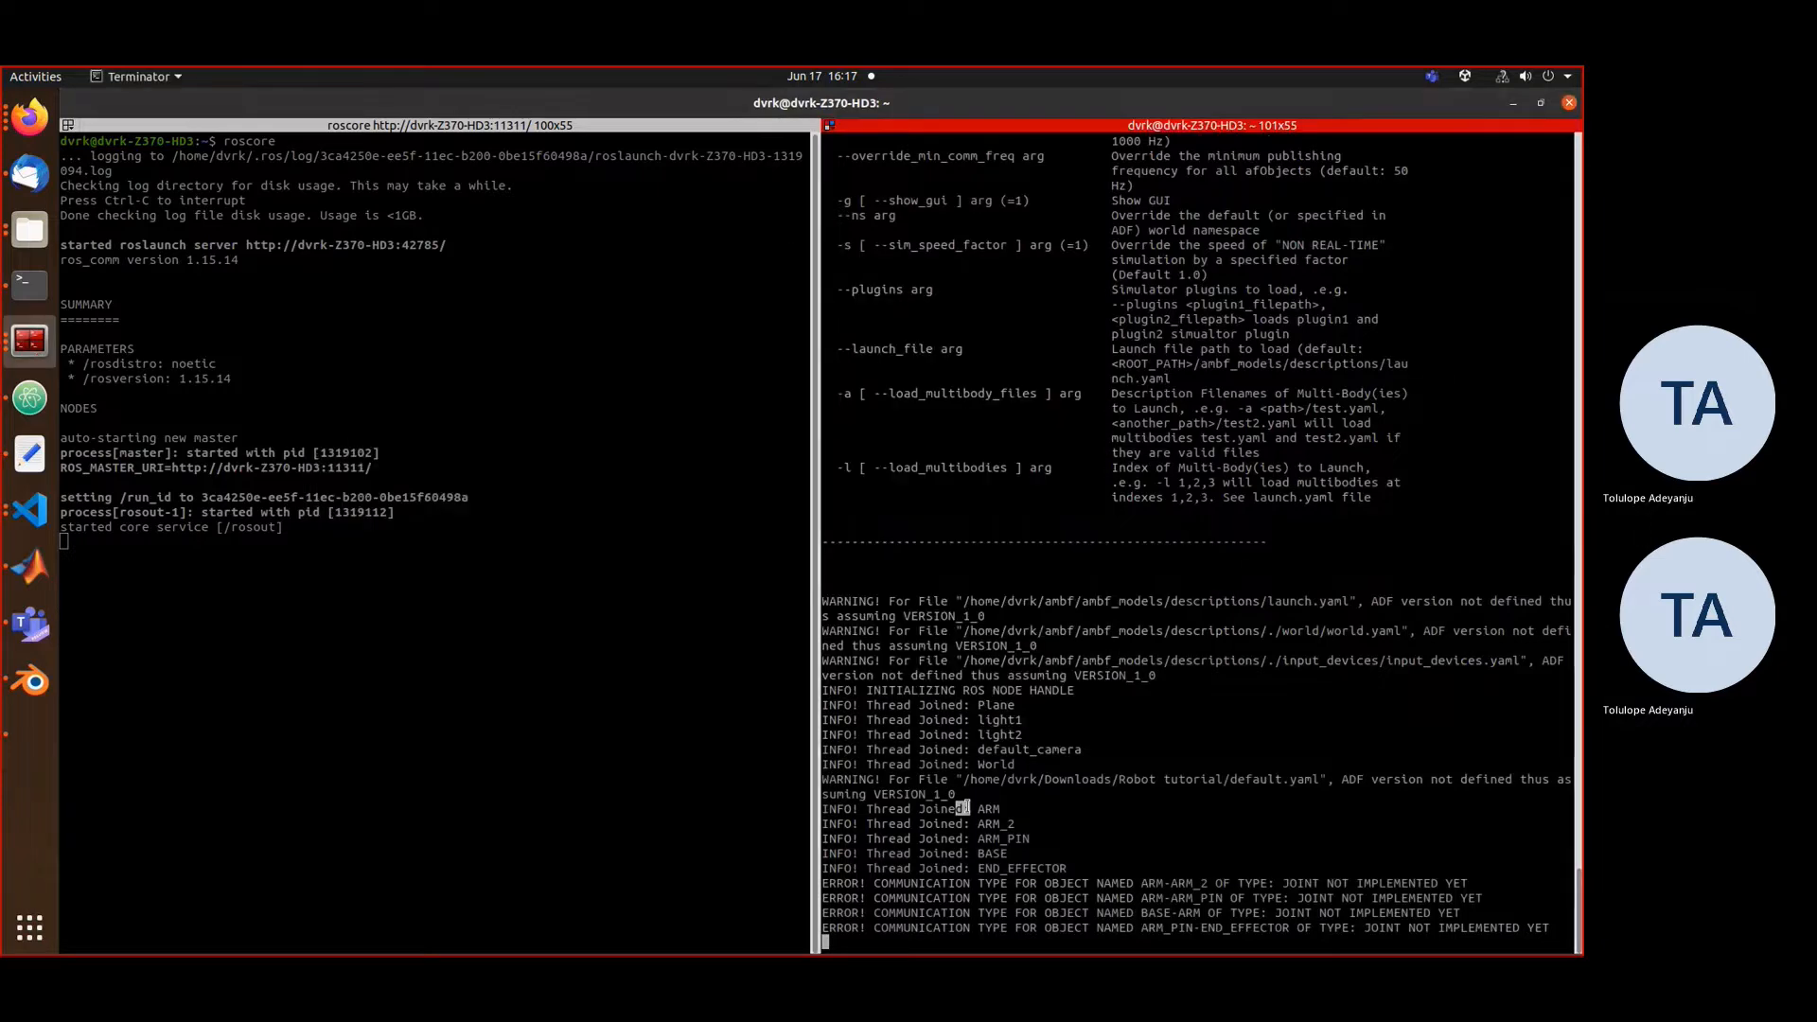
key("ctrl+c")
- Switch to Blender and delete the joint that connects END_EFFECTOR to the arm
left_click(23, 675)
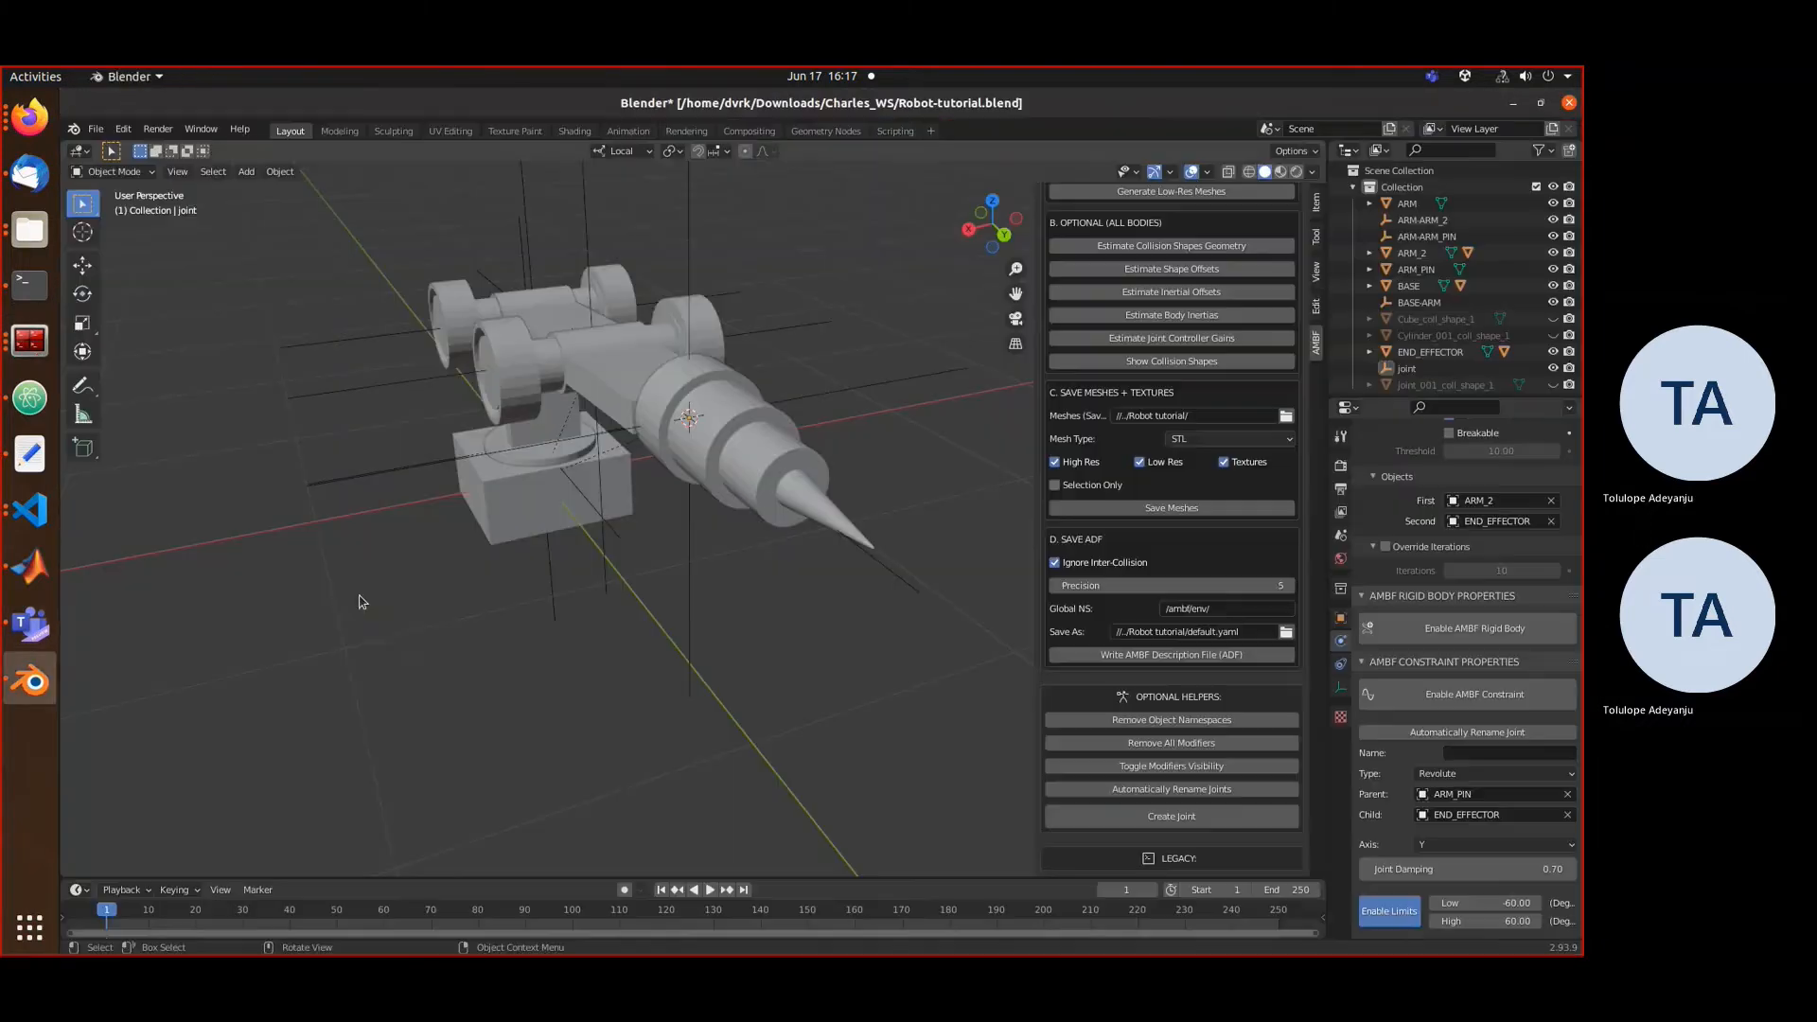
middle_click_drag(708, 483, 995, 216)
left_click(986, 231)
middle_click_drag(907, 354, 542, 229)
left_click(788, 492)
scroll(667, 236, "up", 4)
left_click(541, 229)
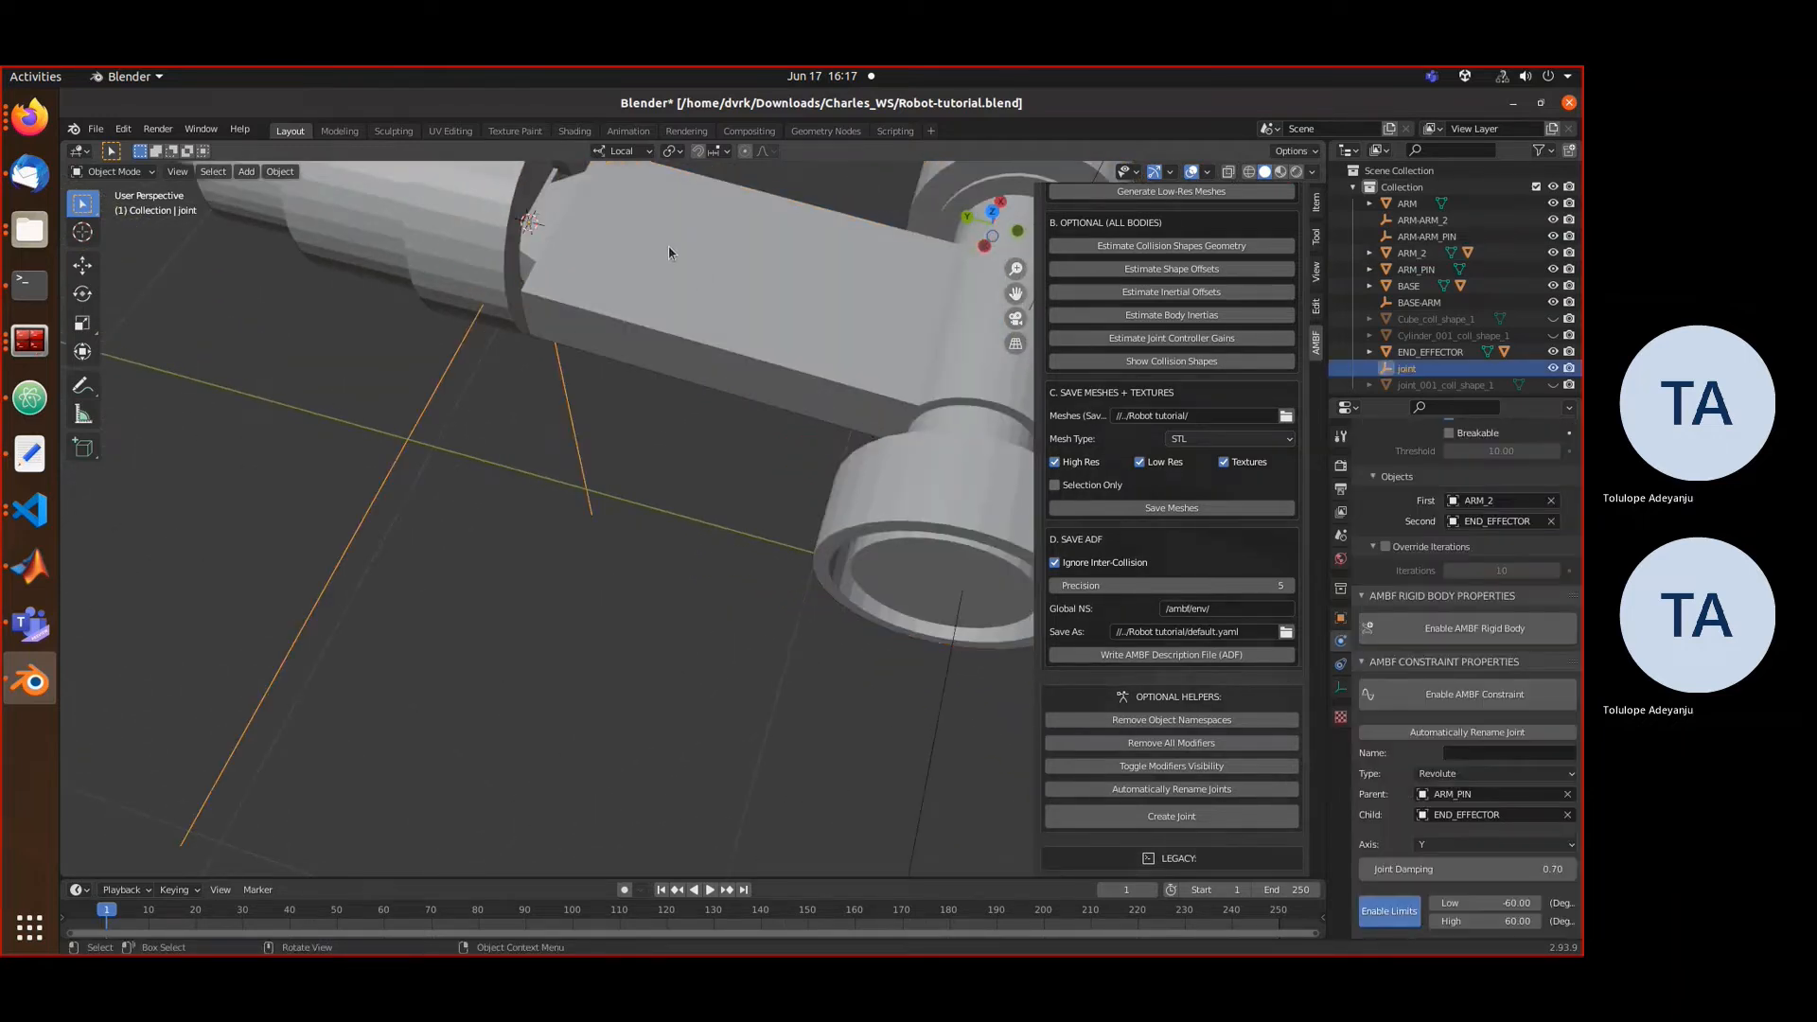
middle_click_drag(666, 251, 605, 210)
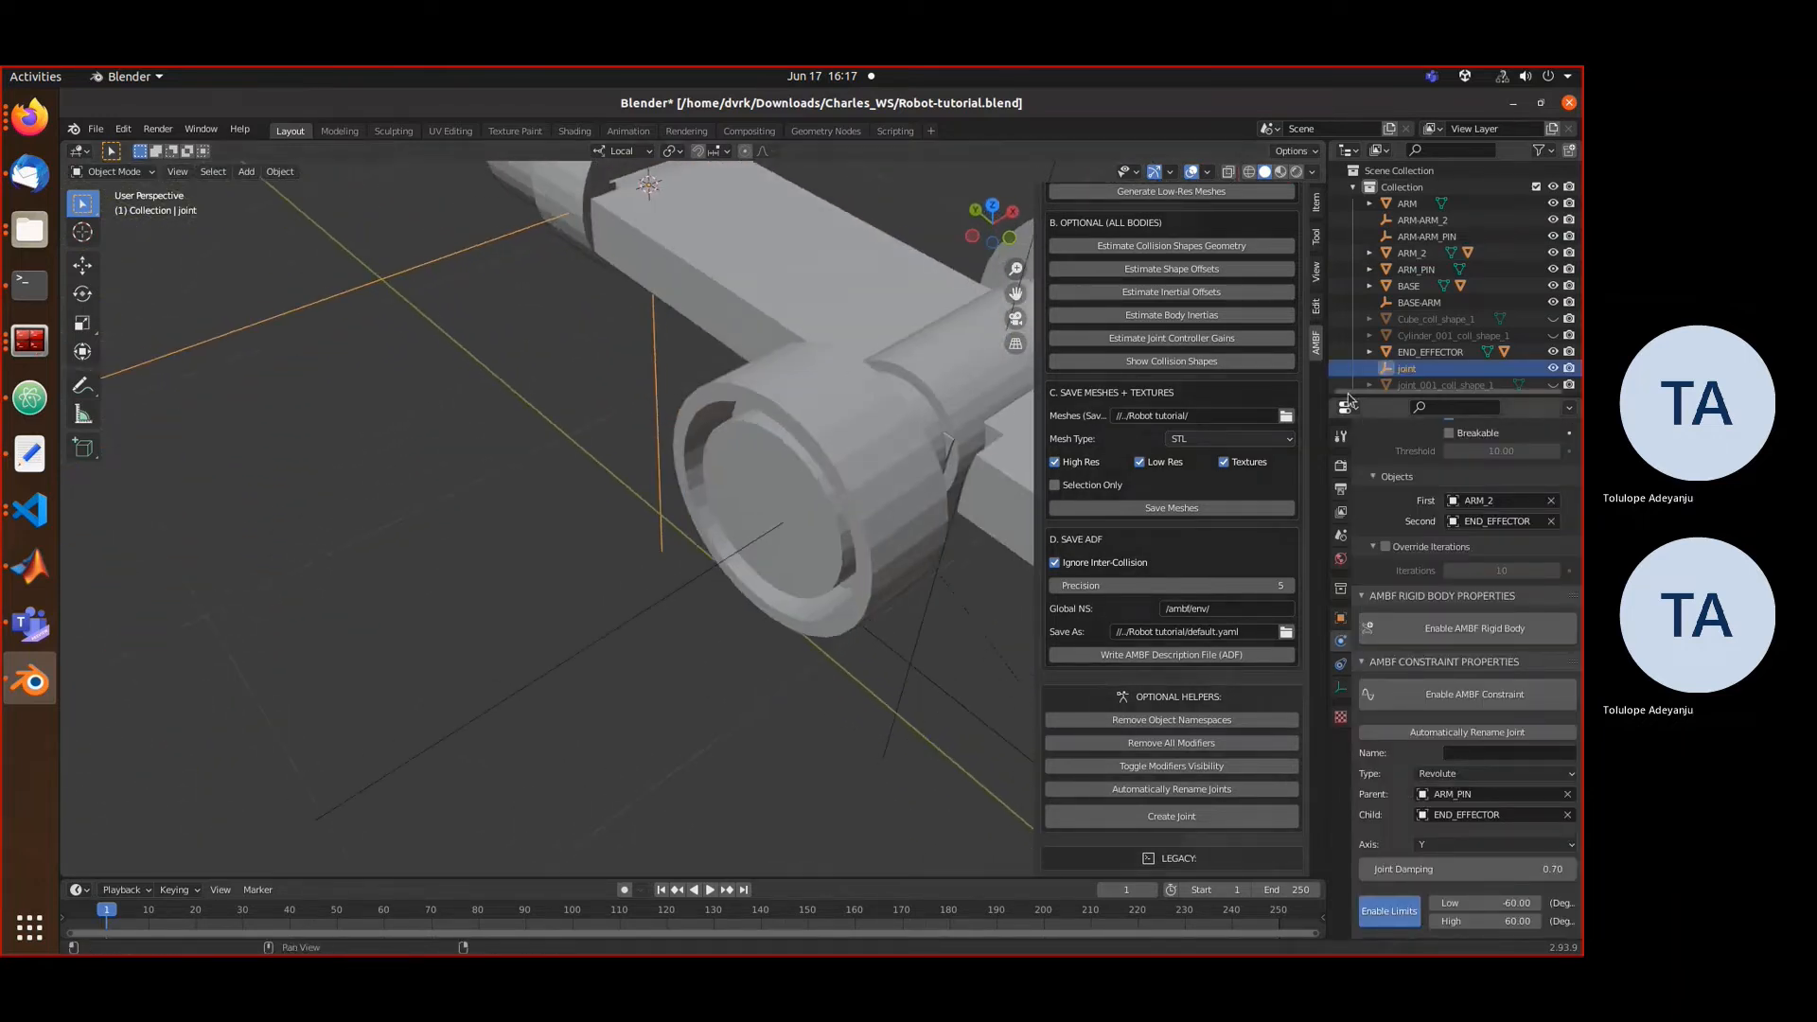
key("Delete")
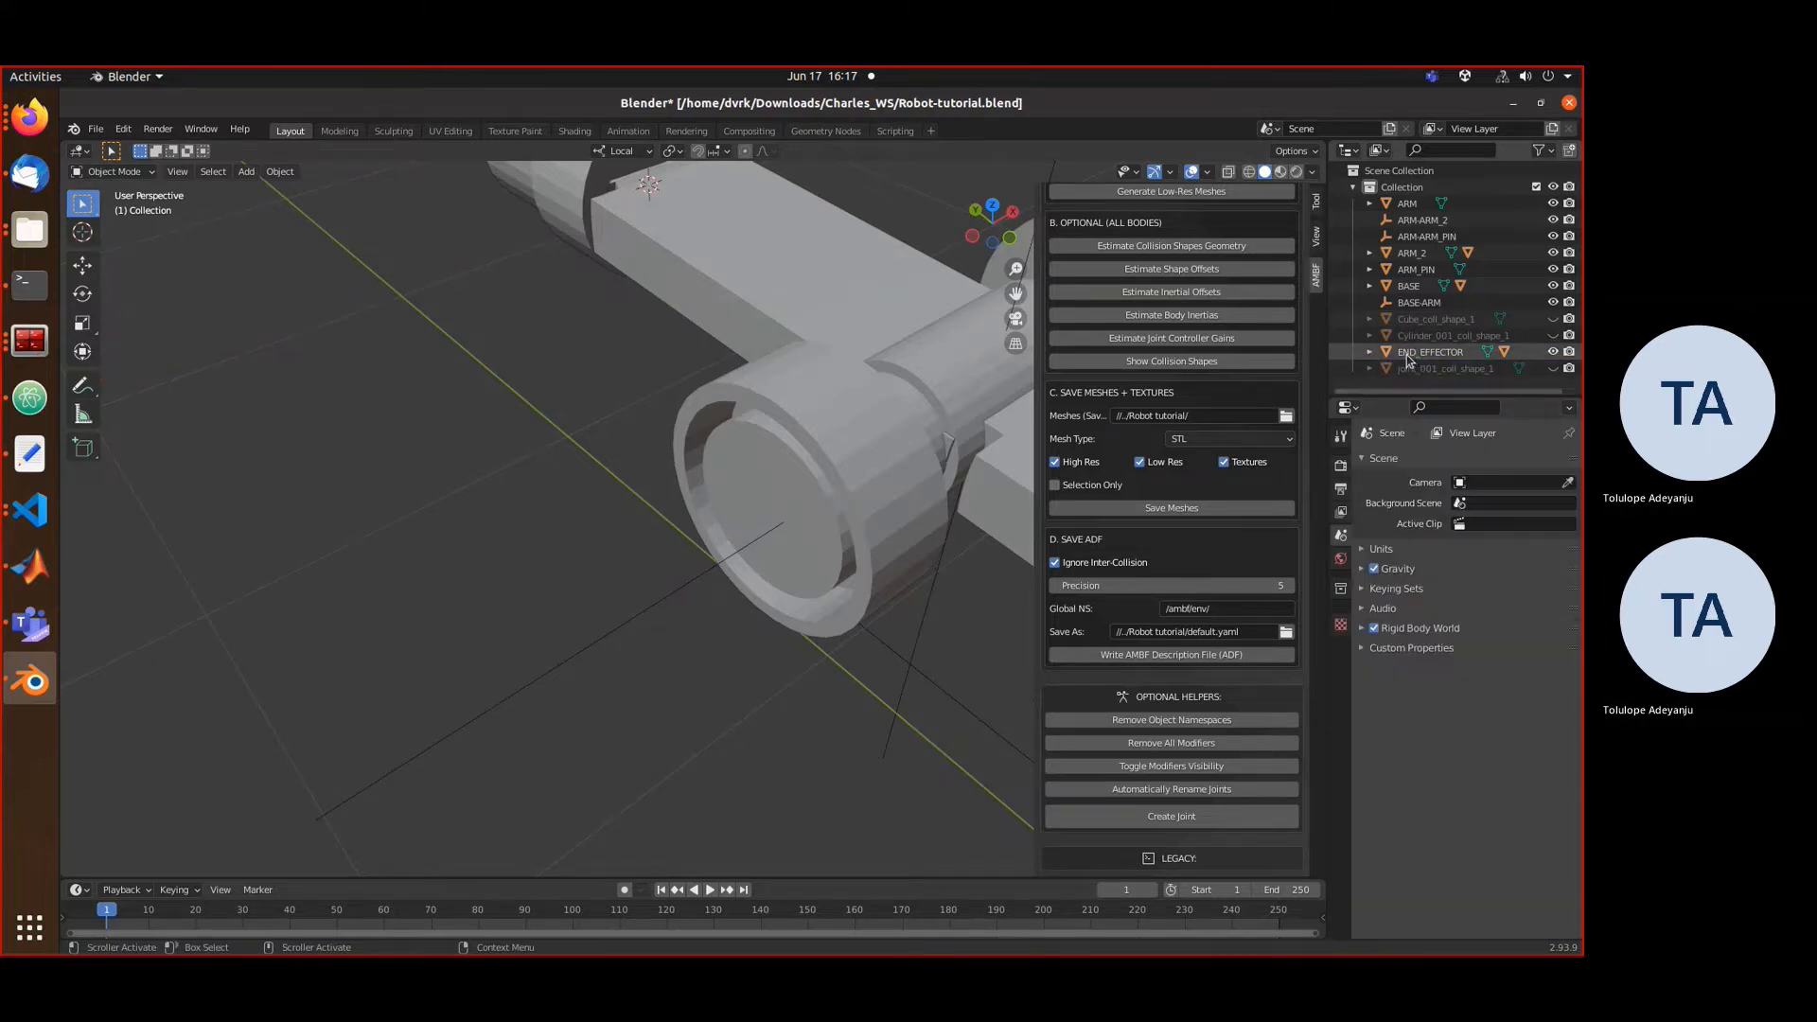
- Select ARM_2 and END_EFFECTOR together and enter Edit Mode on both meshes
middle_click_drag(757, 257, 664, 276)
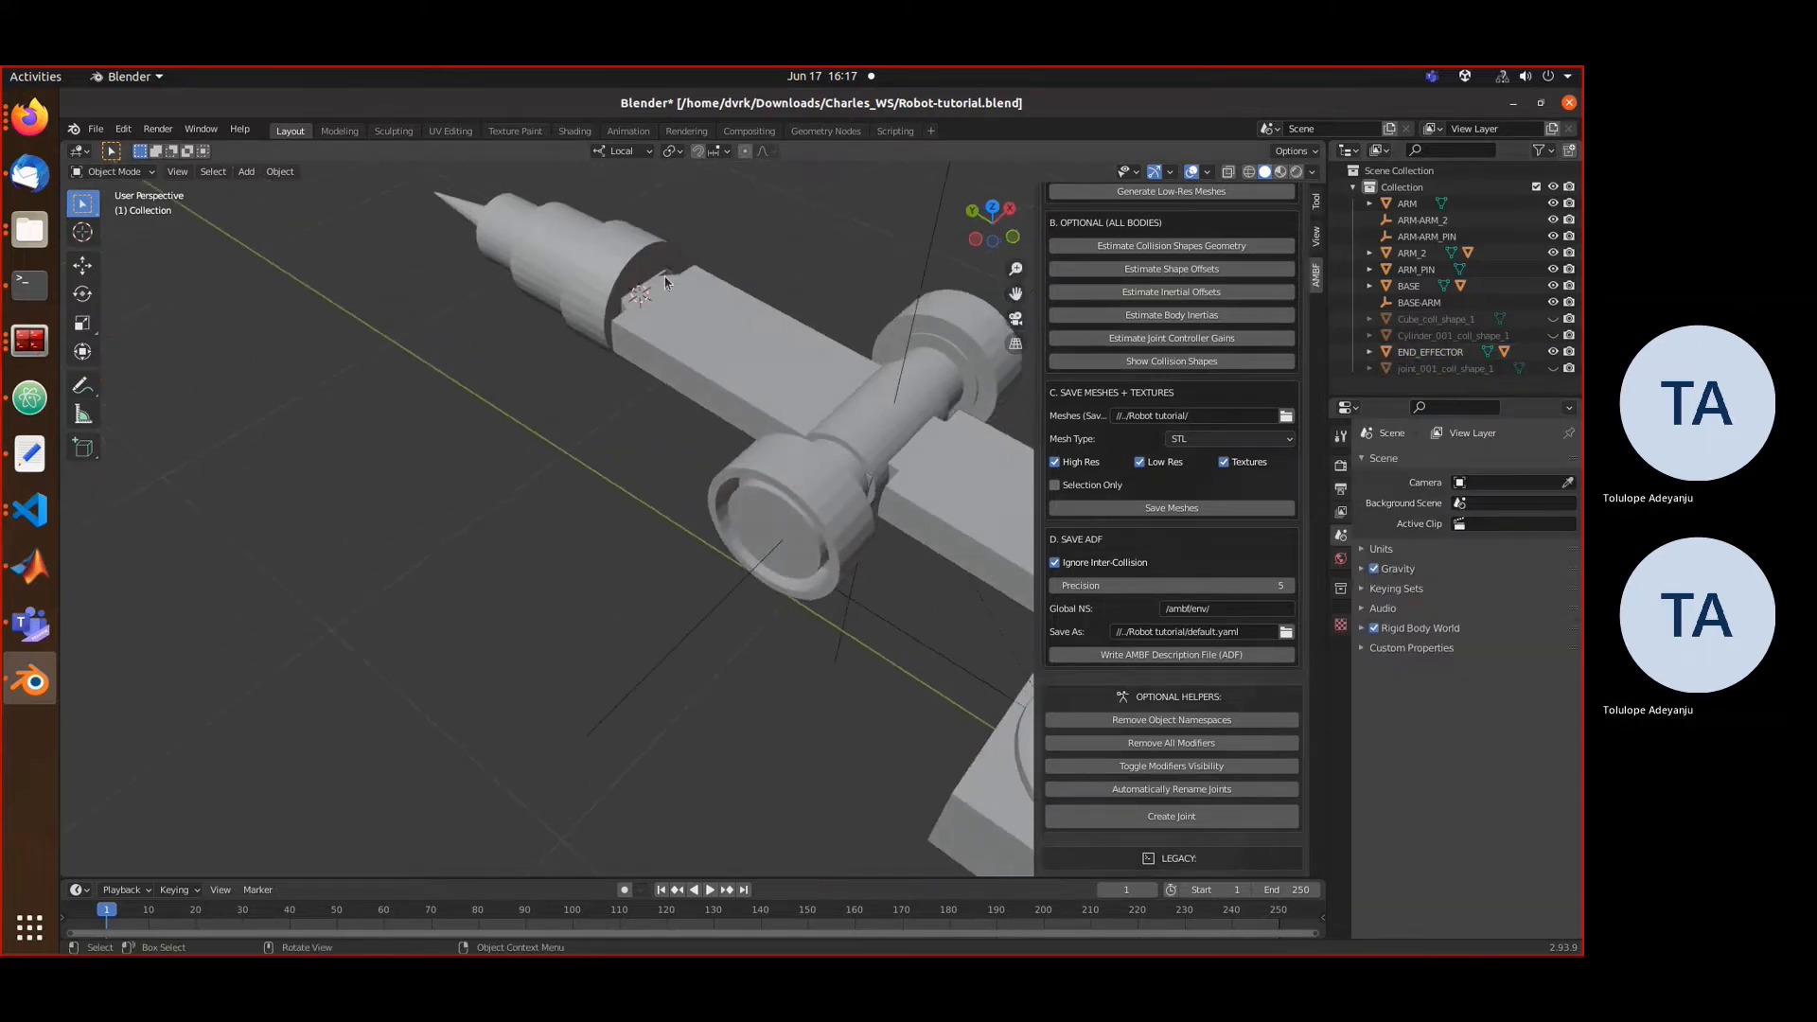
left_click(660, 278)
left_click(630, 233, "shift")
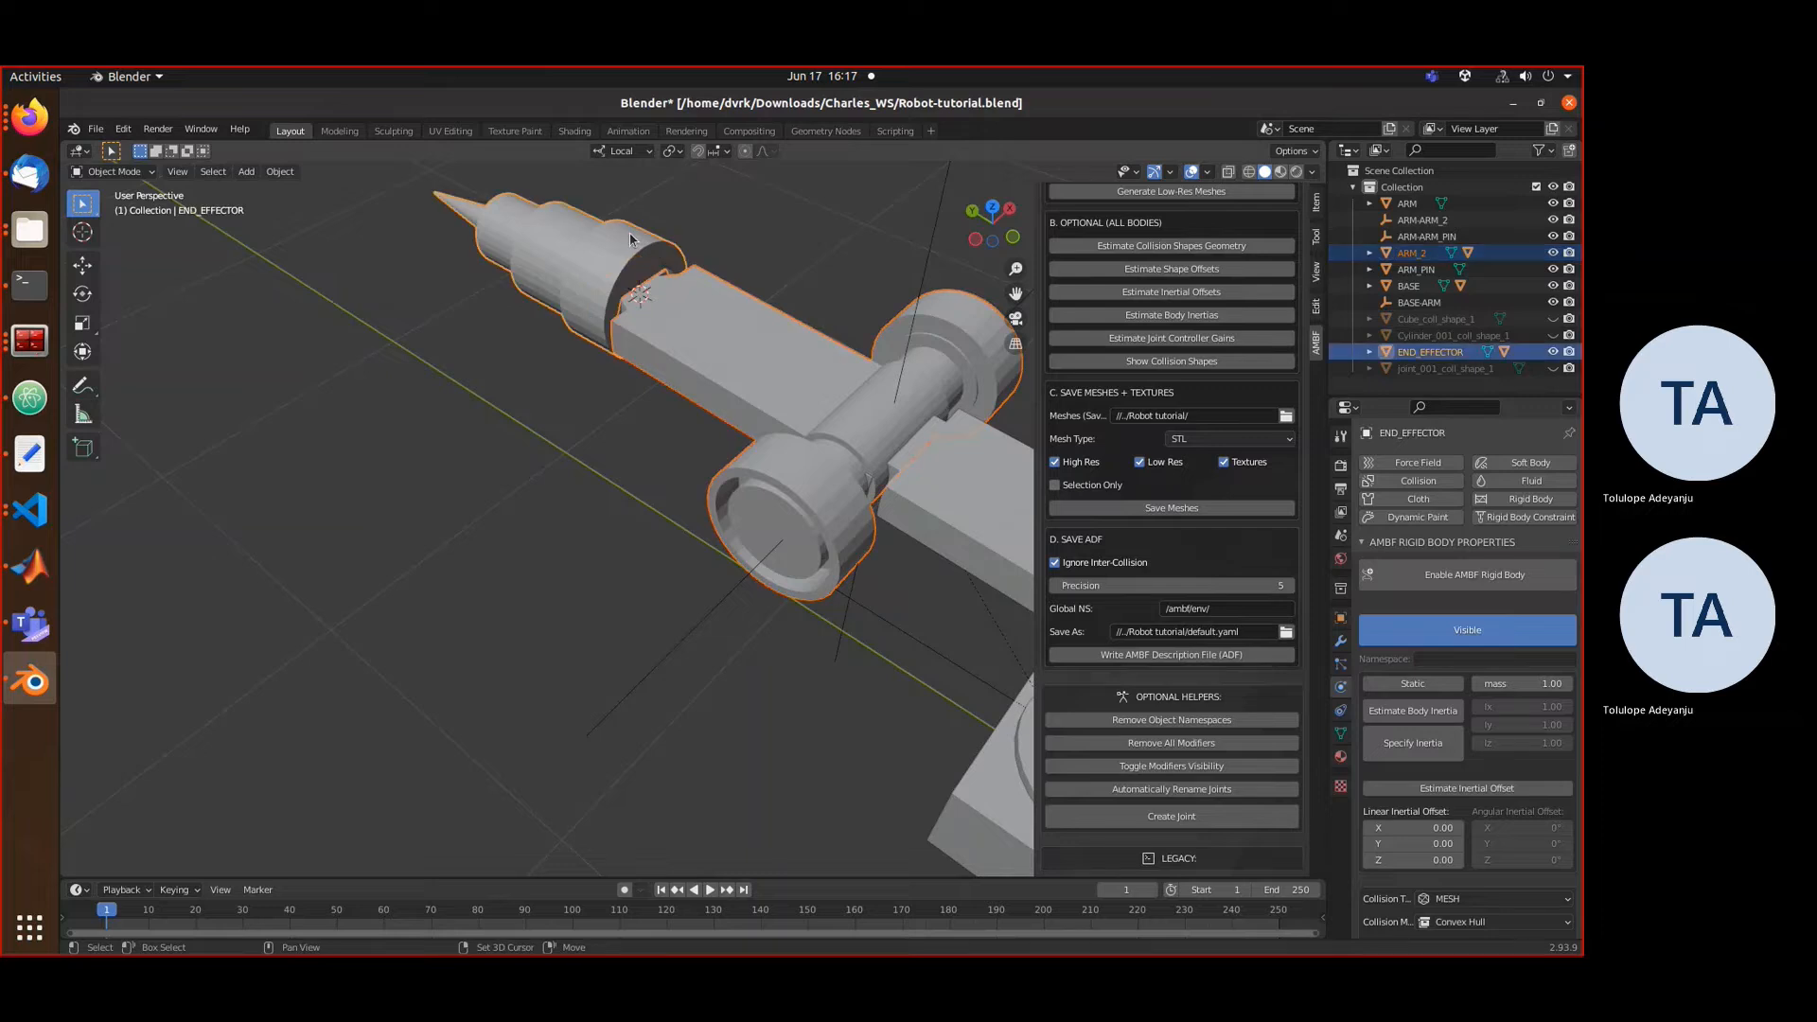
key("Tab")
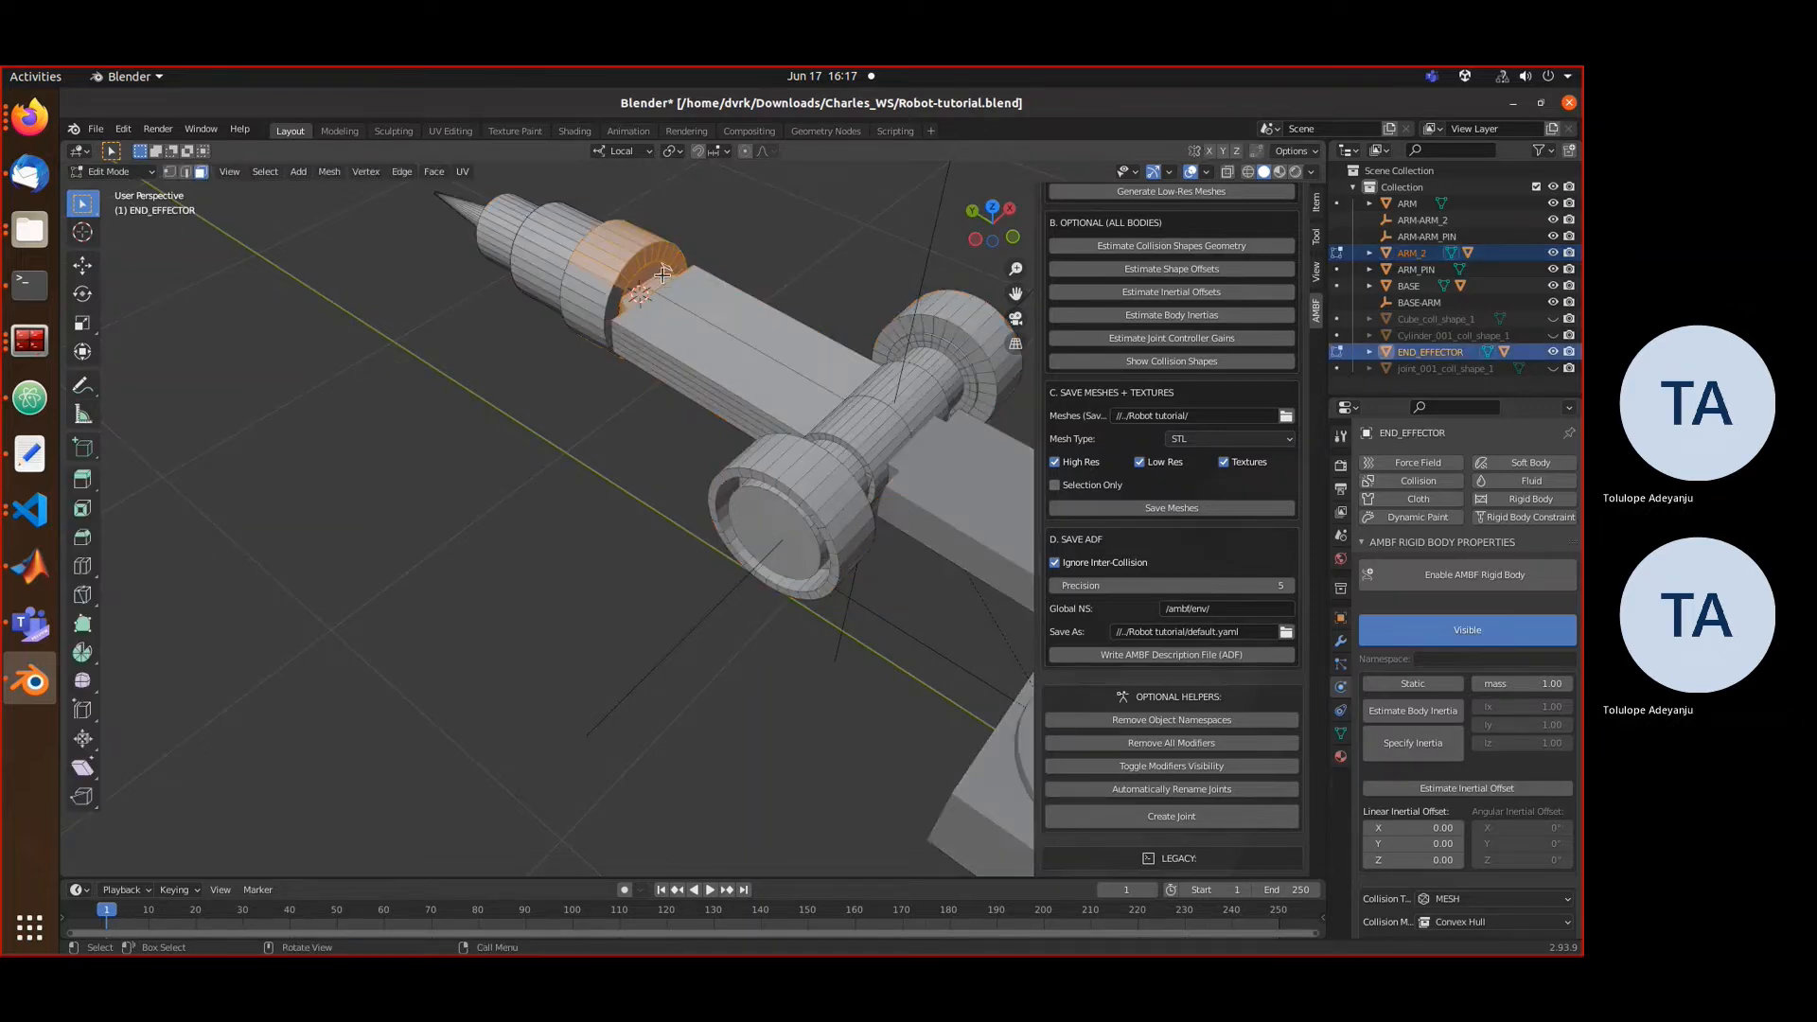
- Try to select the contact faces between ARM_2 and END_EFFECTOR in wireframe shading, and return to solid shading
left_click(649, 249)
left_click(662, 289)
middle_click_drag(661, 289, 666, 285)
key("z")
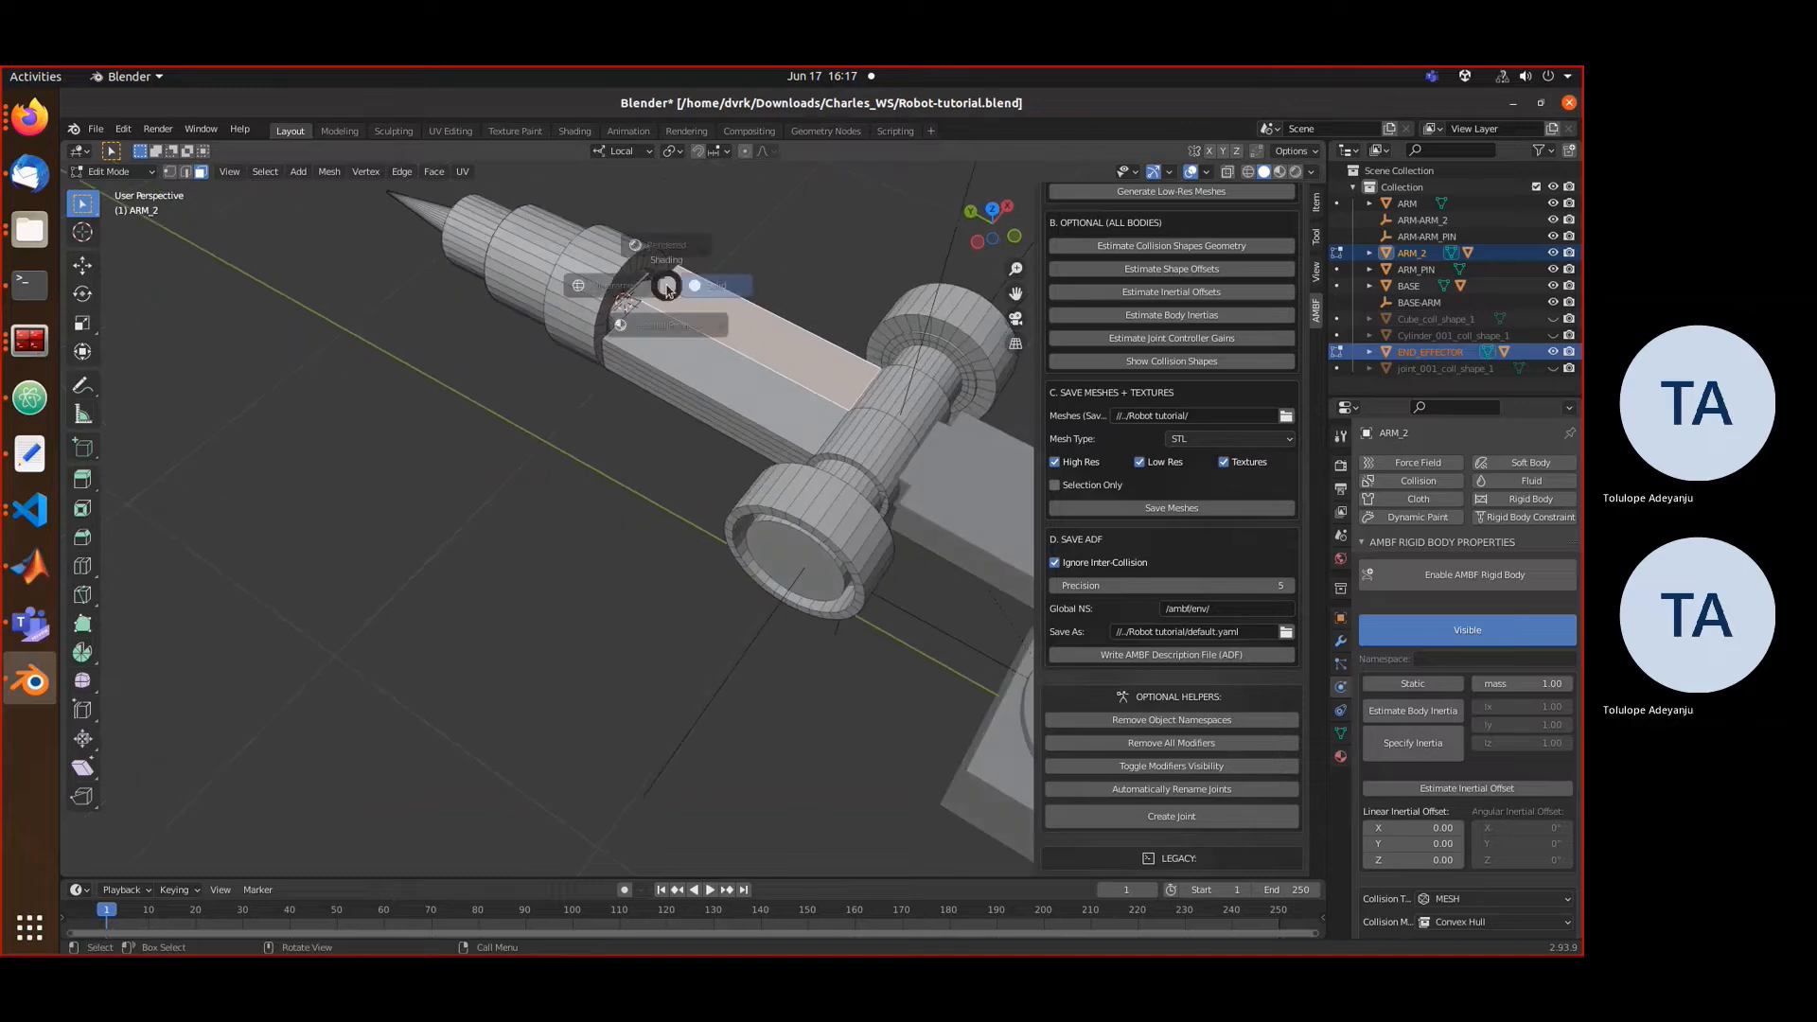
left_click(662, 279)
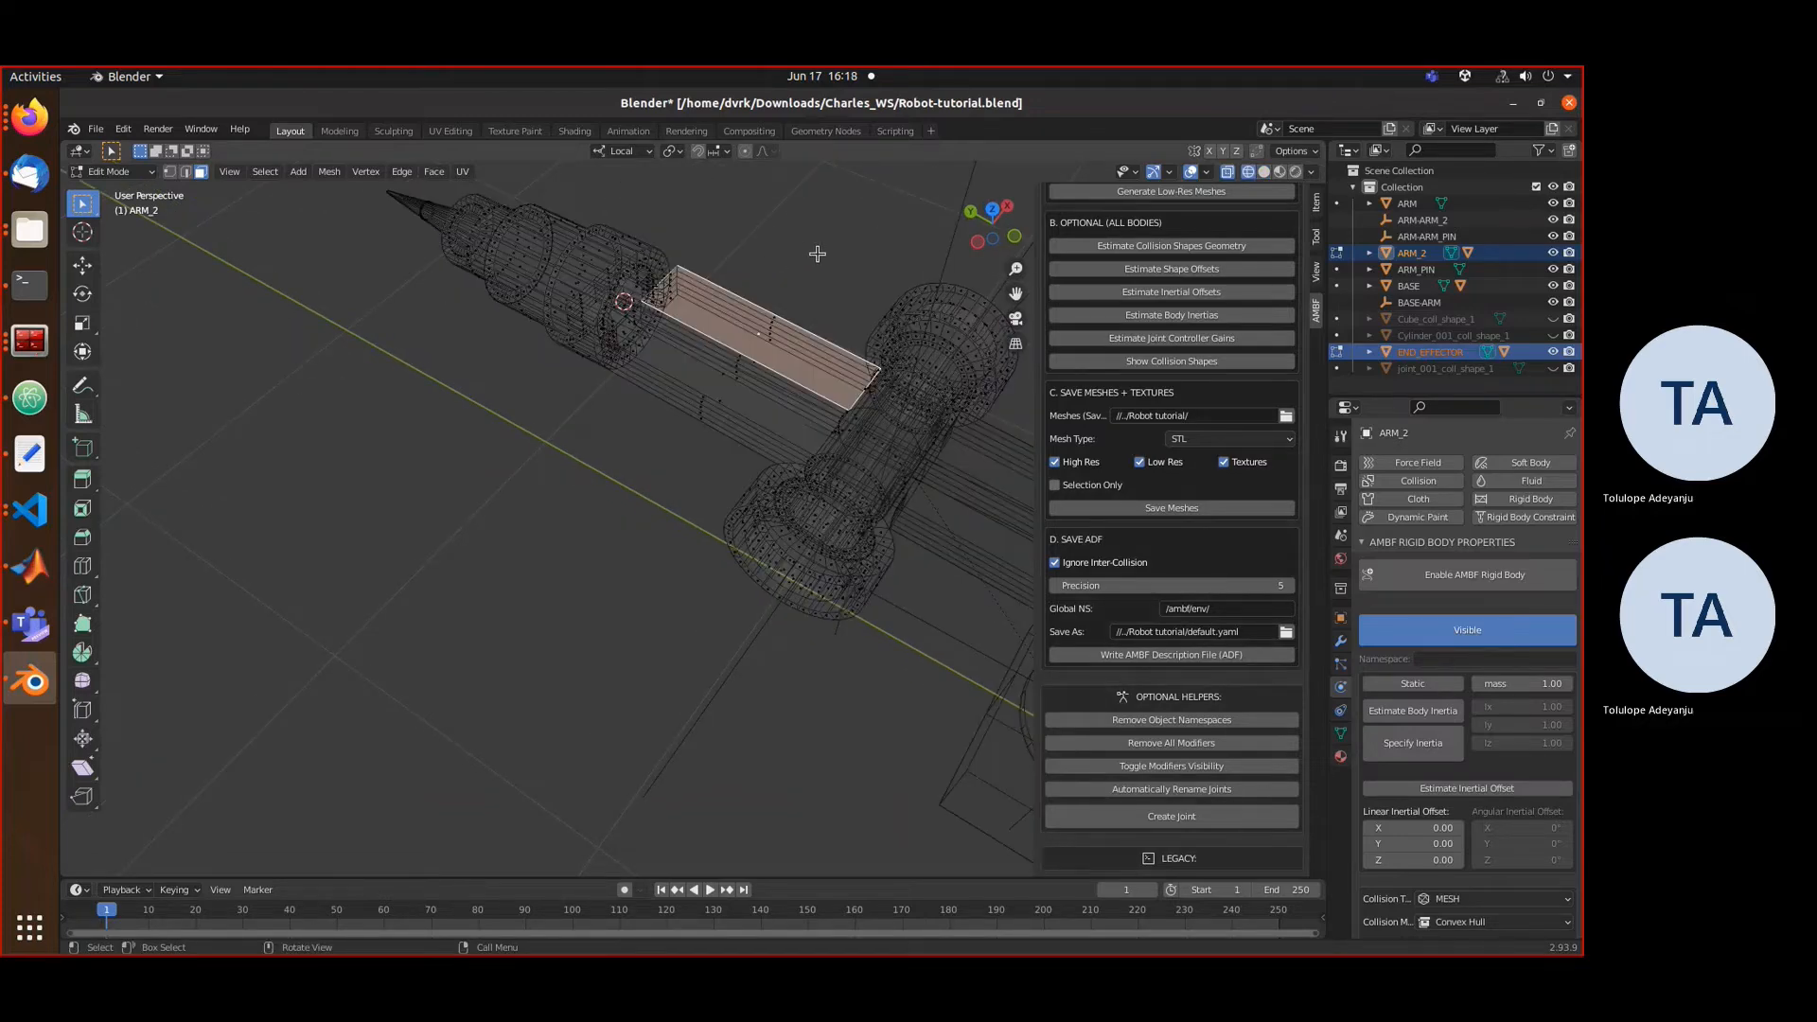
middle_click_drag(662, 279, 670, 274)
left_click(917, 379)
middle_click_drag(906, 379, 911, 440)
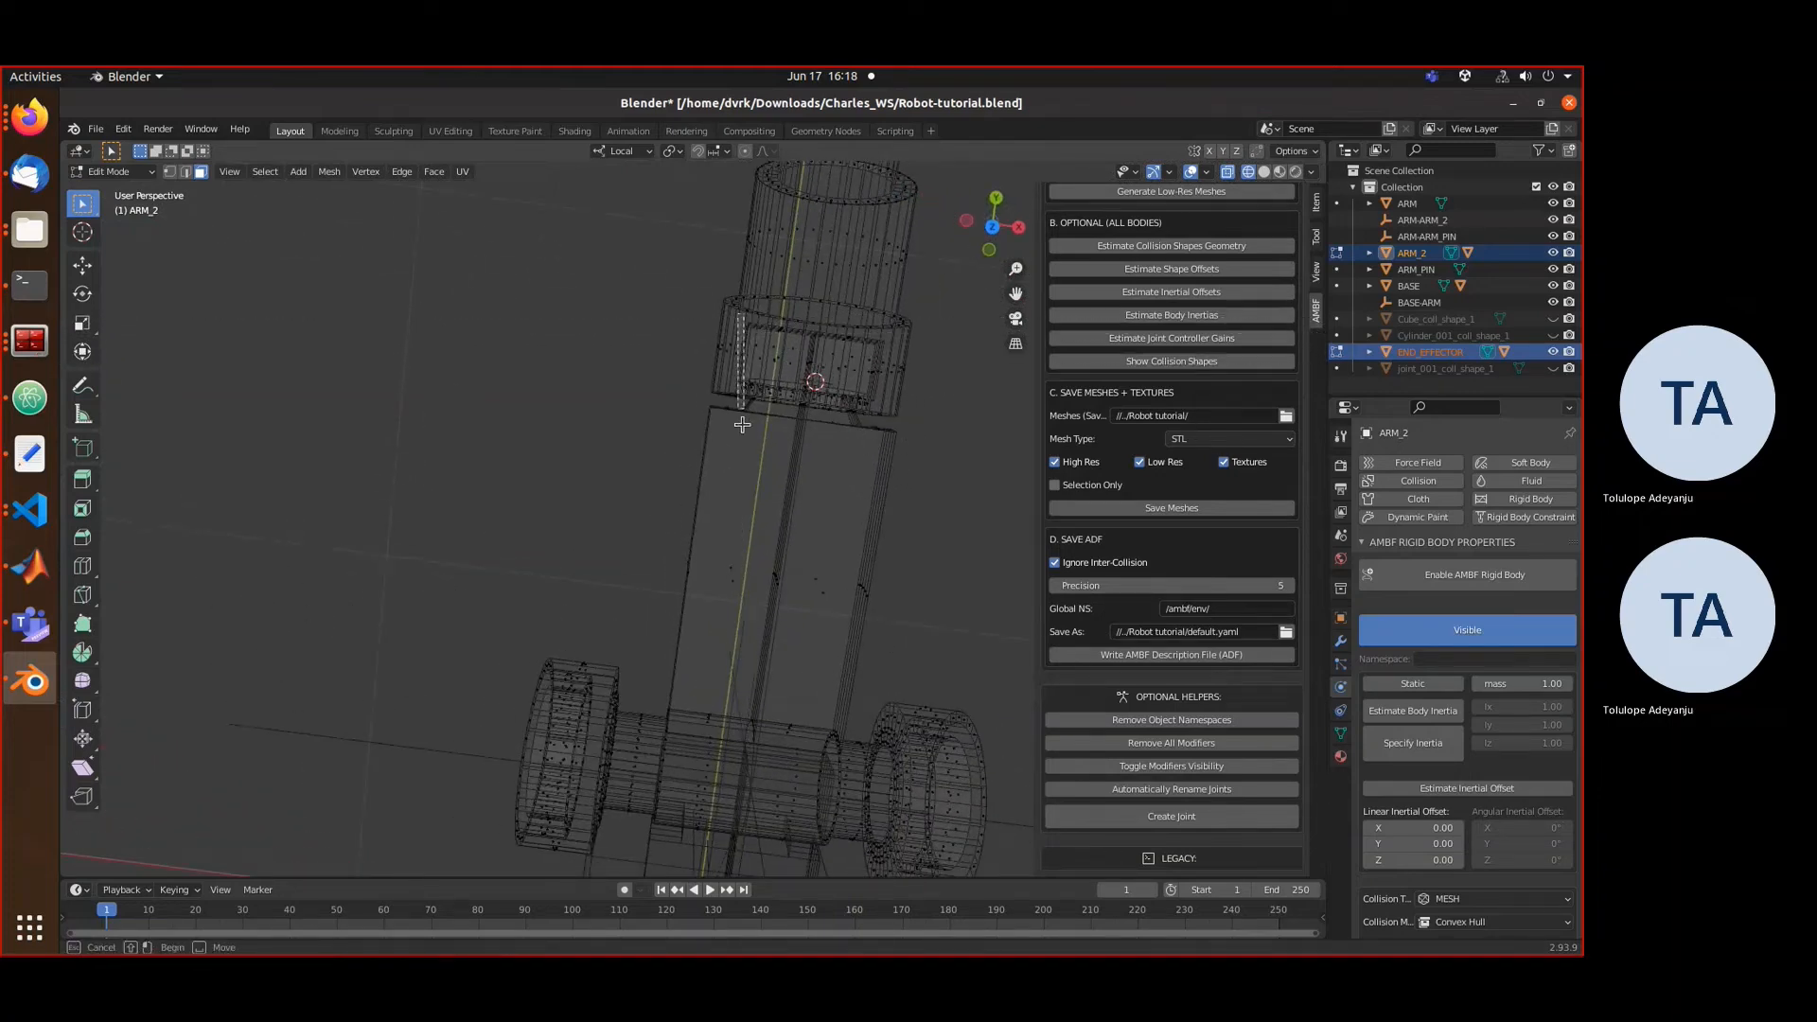
left_click_drag(744, 314, 898, 461)
middle_click_drag(899, 450, 883, 393)
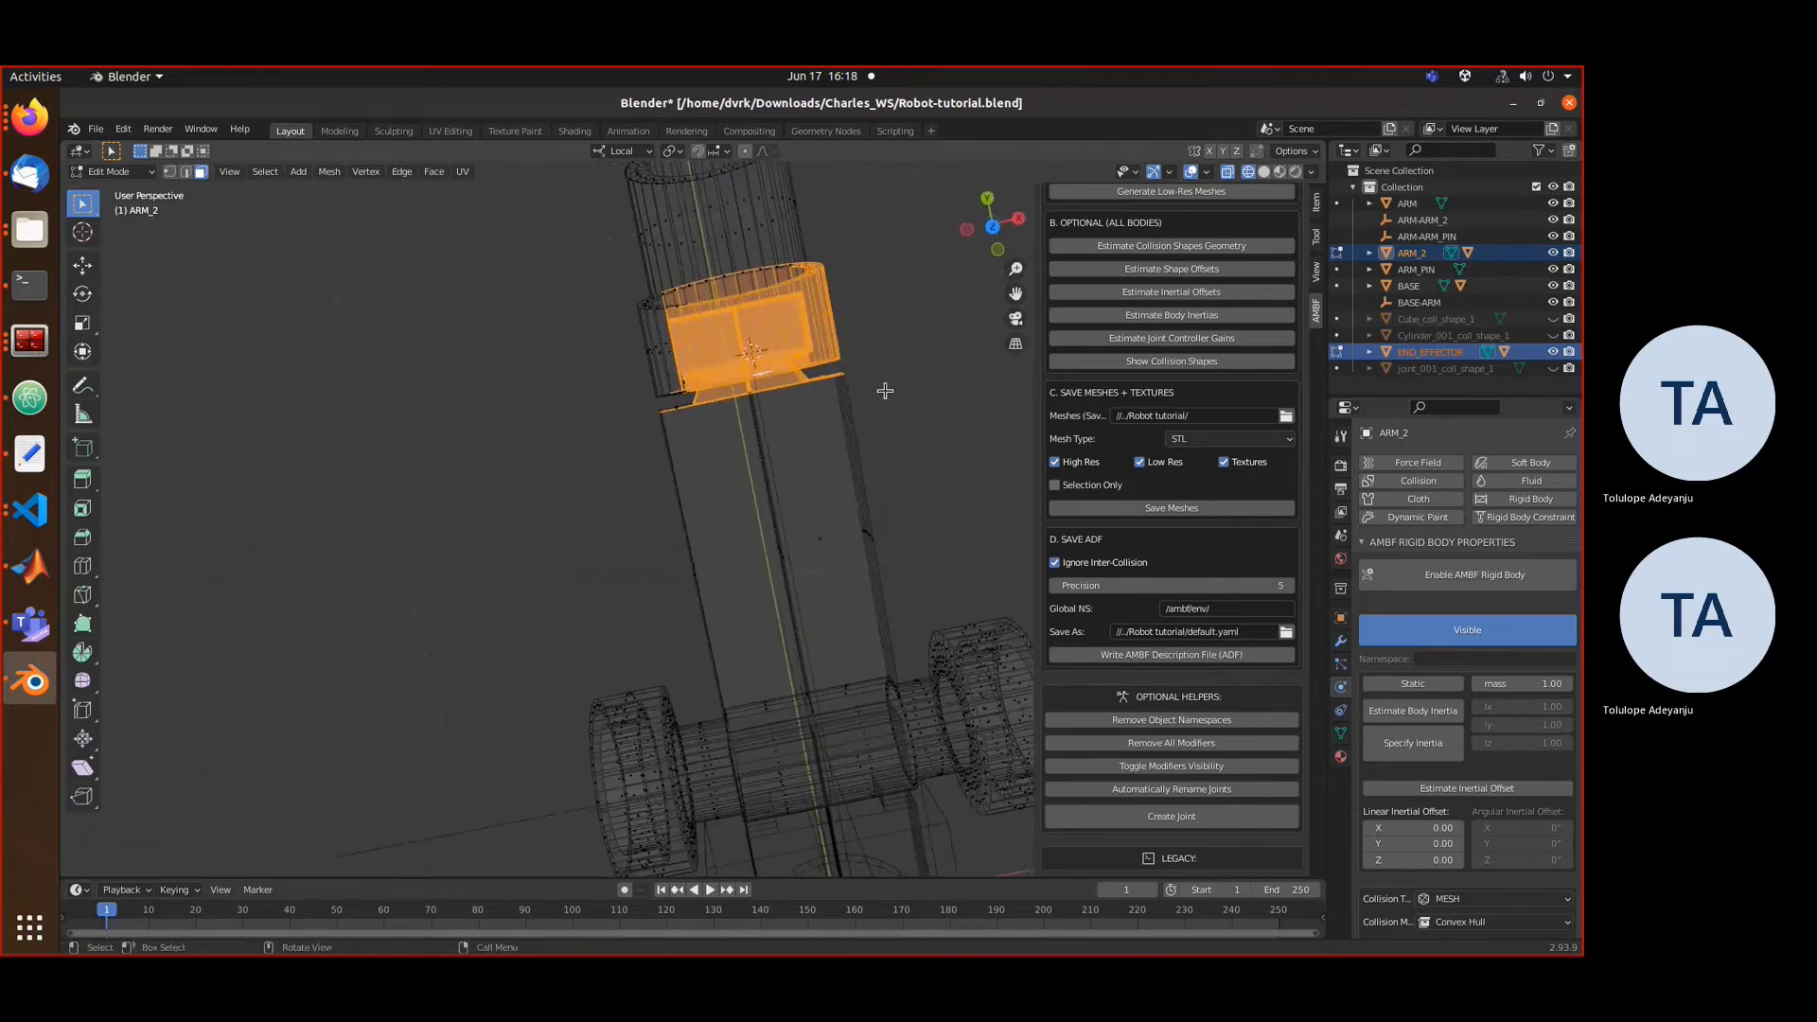
left_click(842, 374)
middle_click_drag(740, 352, 773, 273)
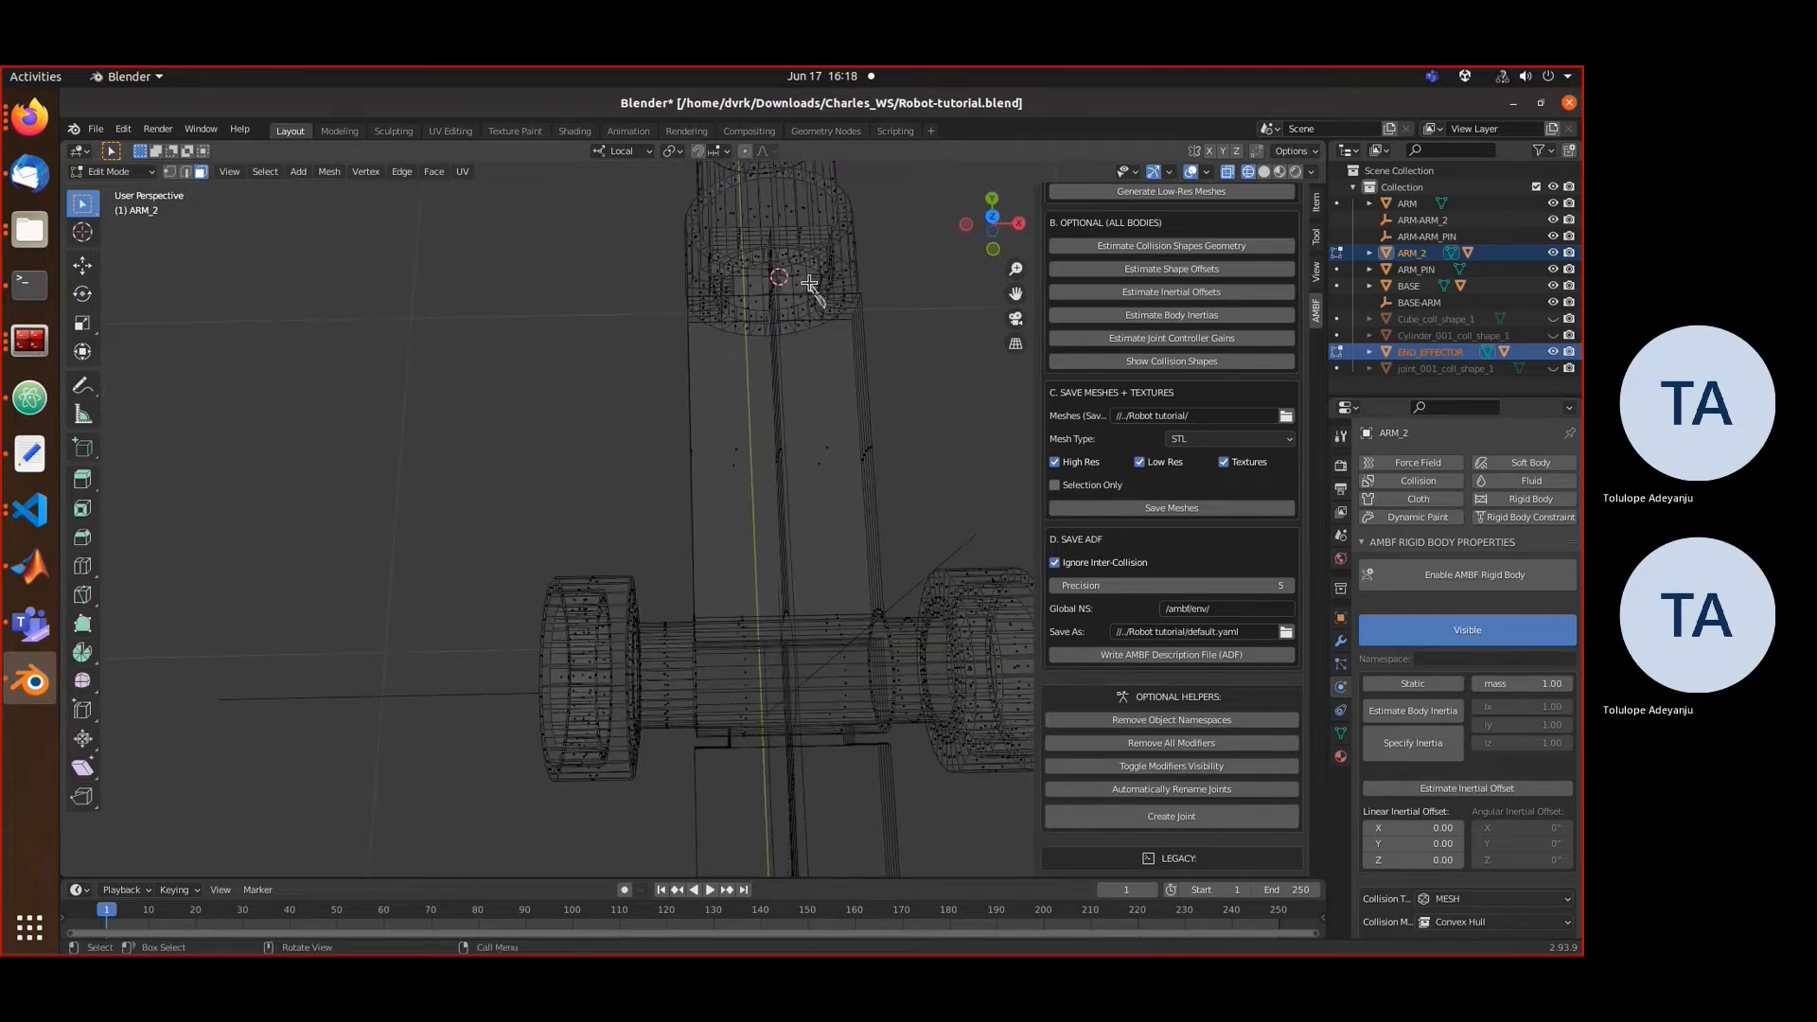
left_click(858, 267)
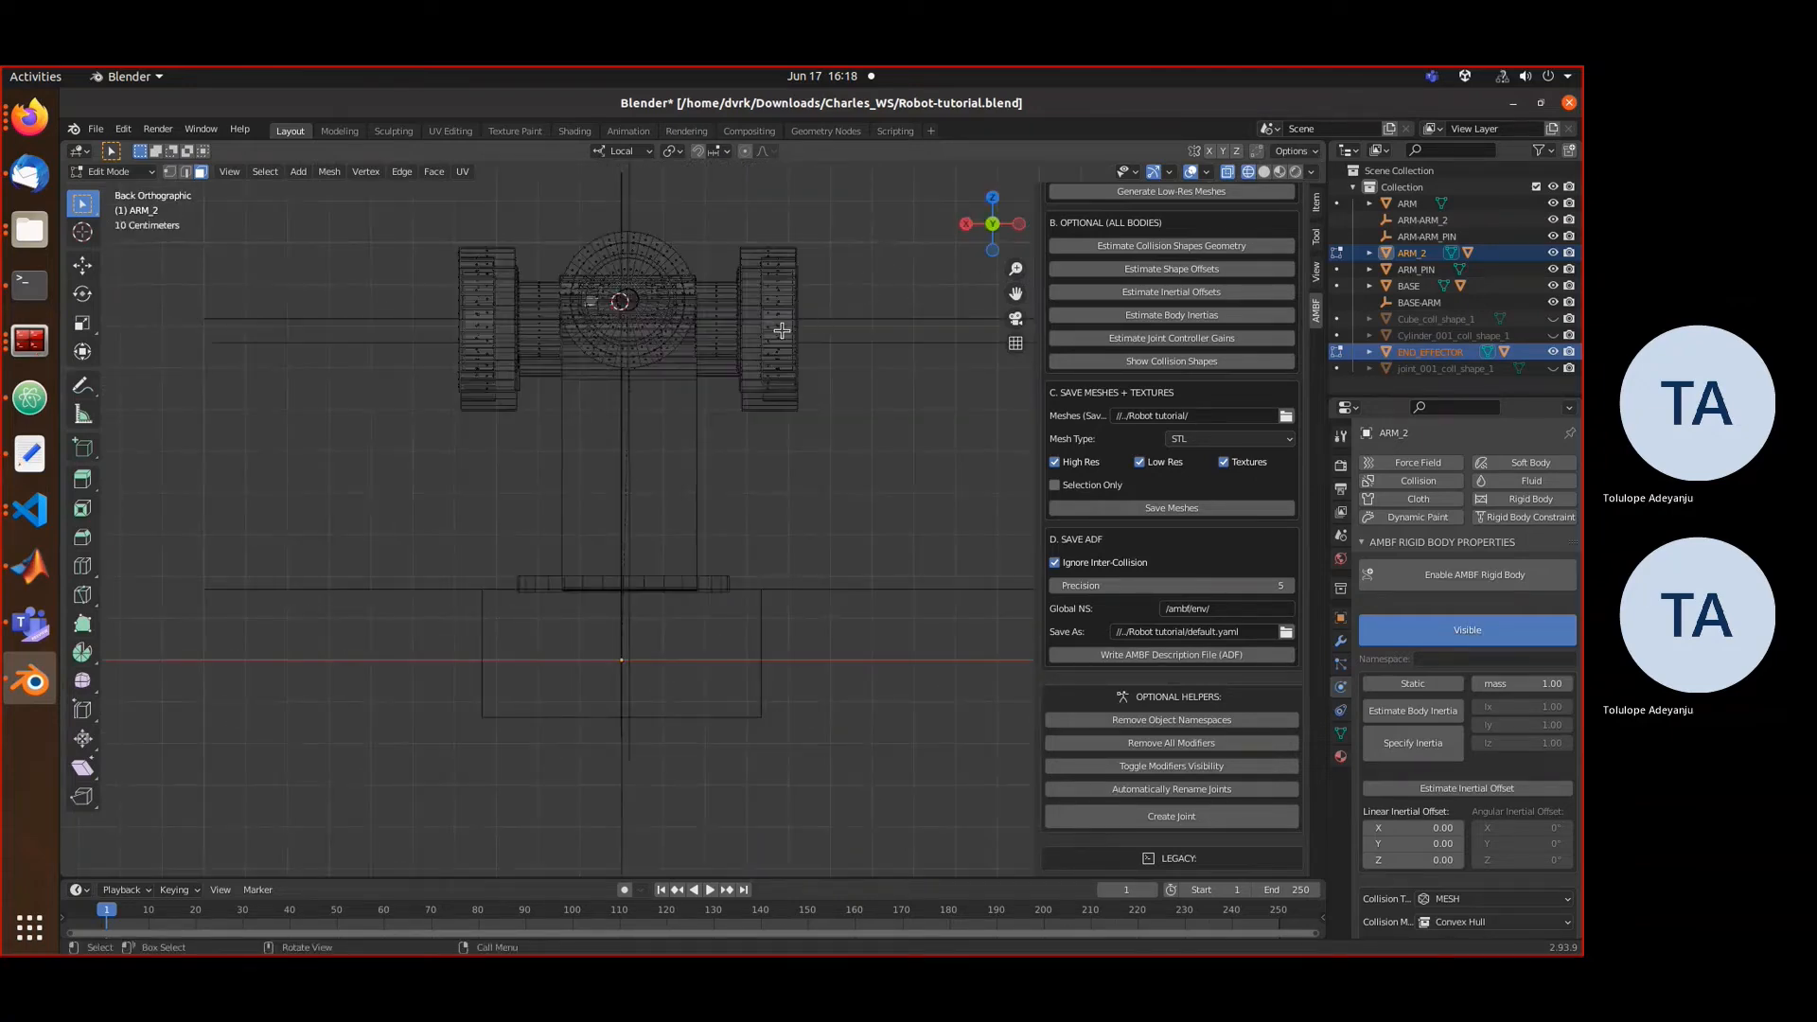
middle_click_drag(871, 271, 656, 342)
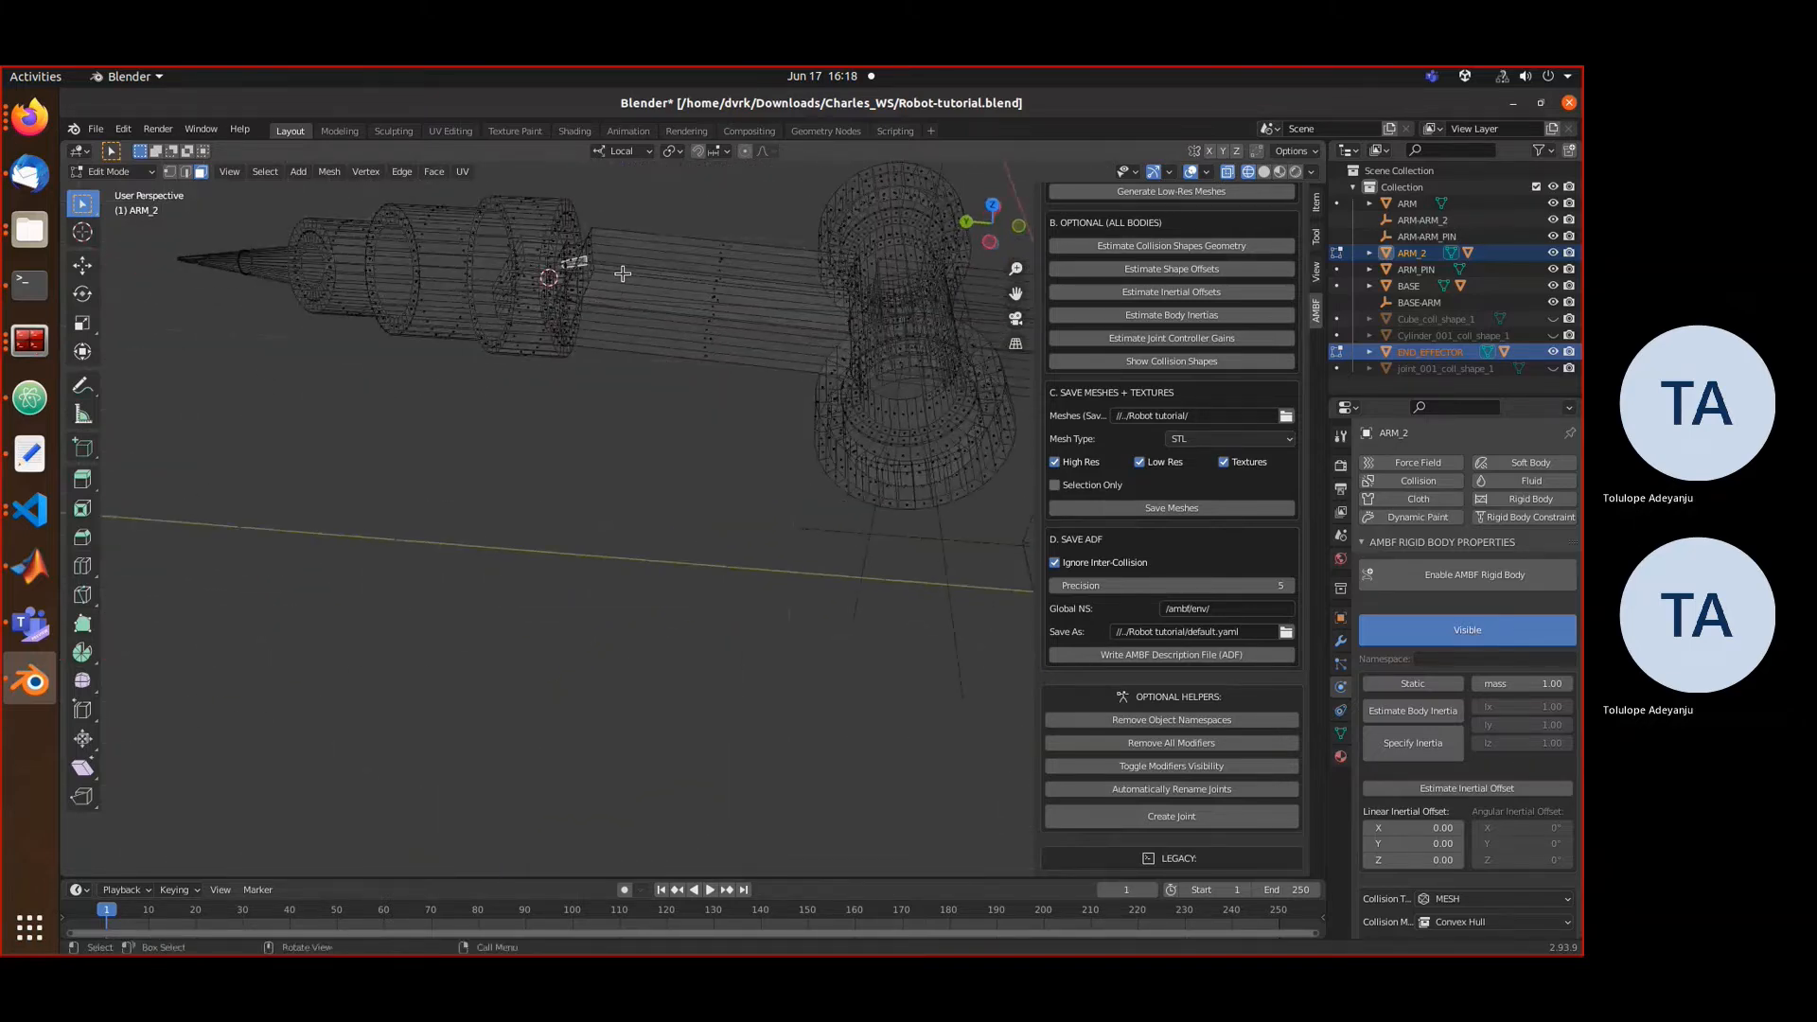
key("shift+z")
- Select the inner edge loop of the opening at END_EFFECTOR's arm-side end and fill it with a face
left_click(588, 238)
left_click(563, 231)
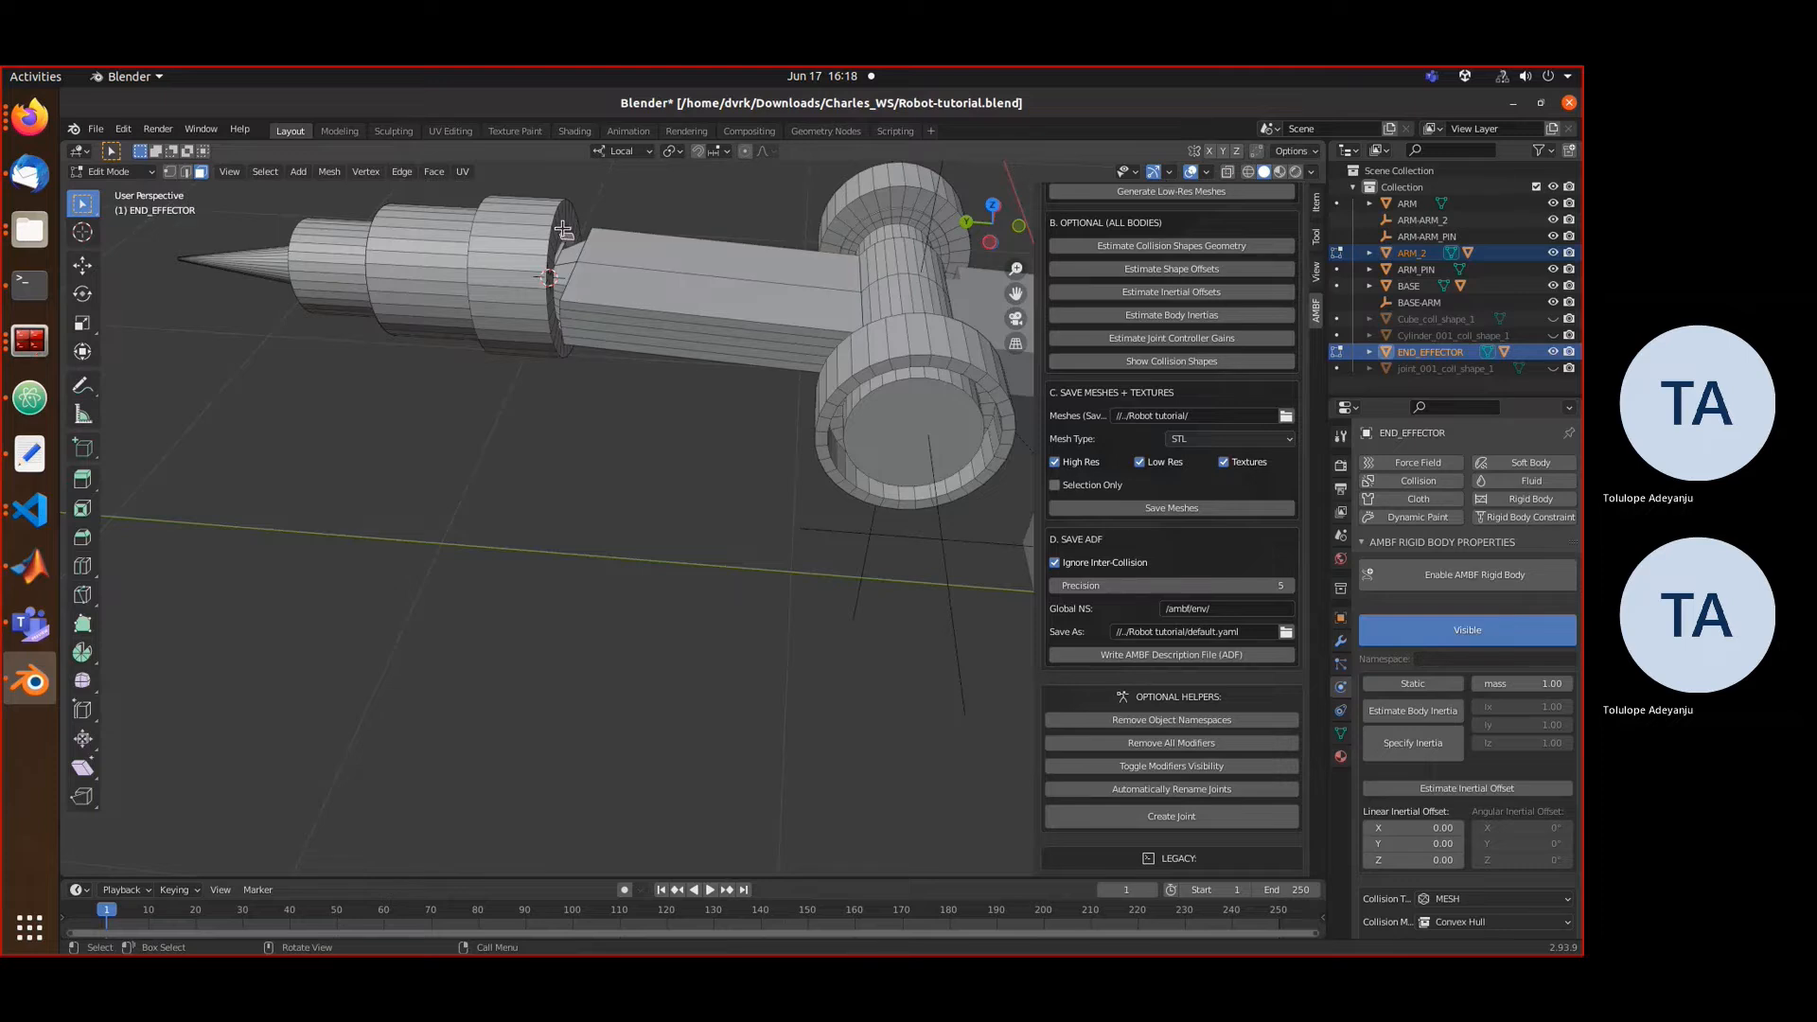
scroll(561, 230, "up", 2)
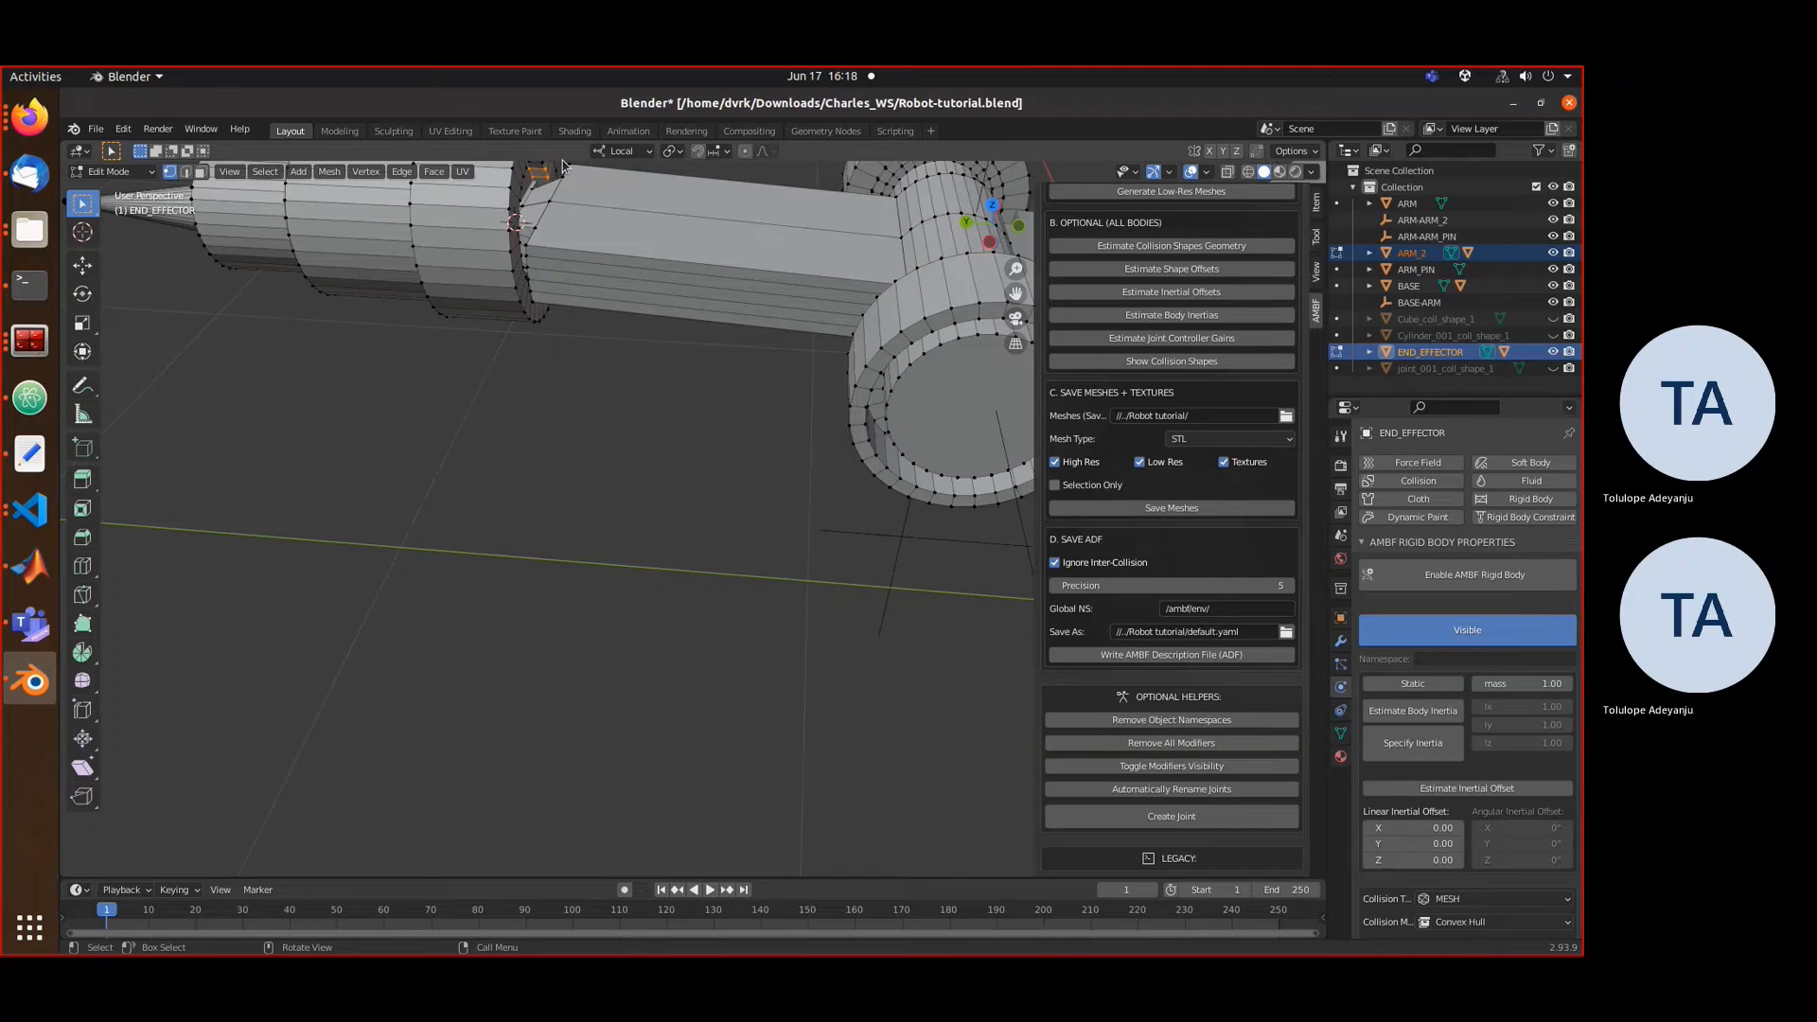
middle_click_drag(543, 229, 451, 351)
scroll(363, 298, "up", 8)
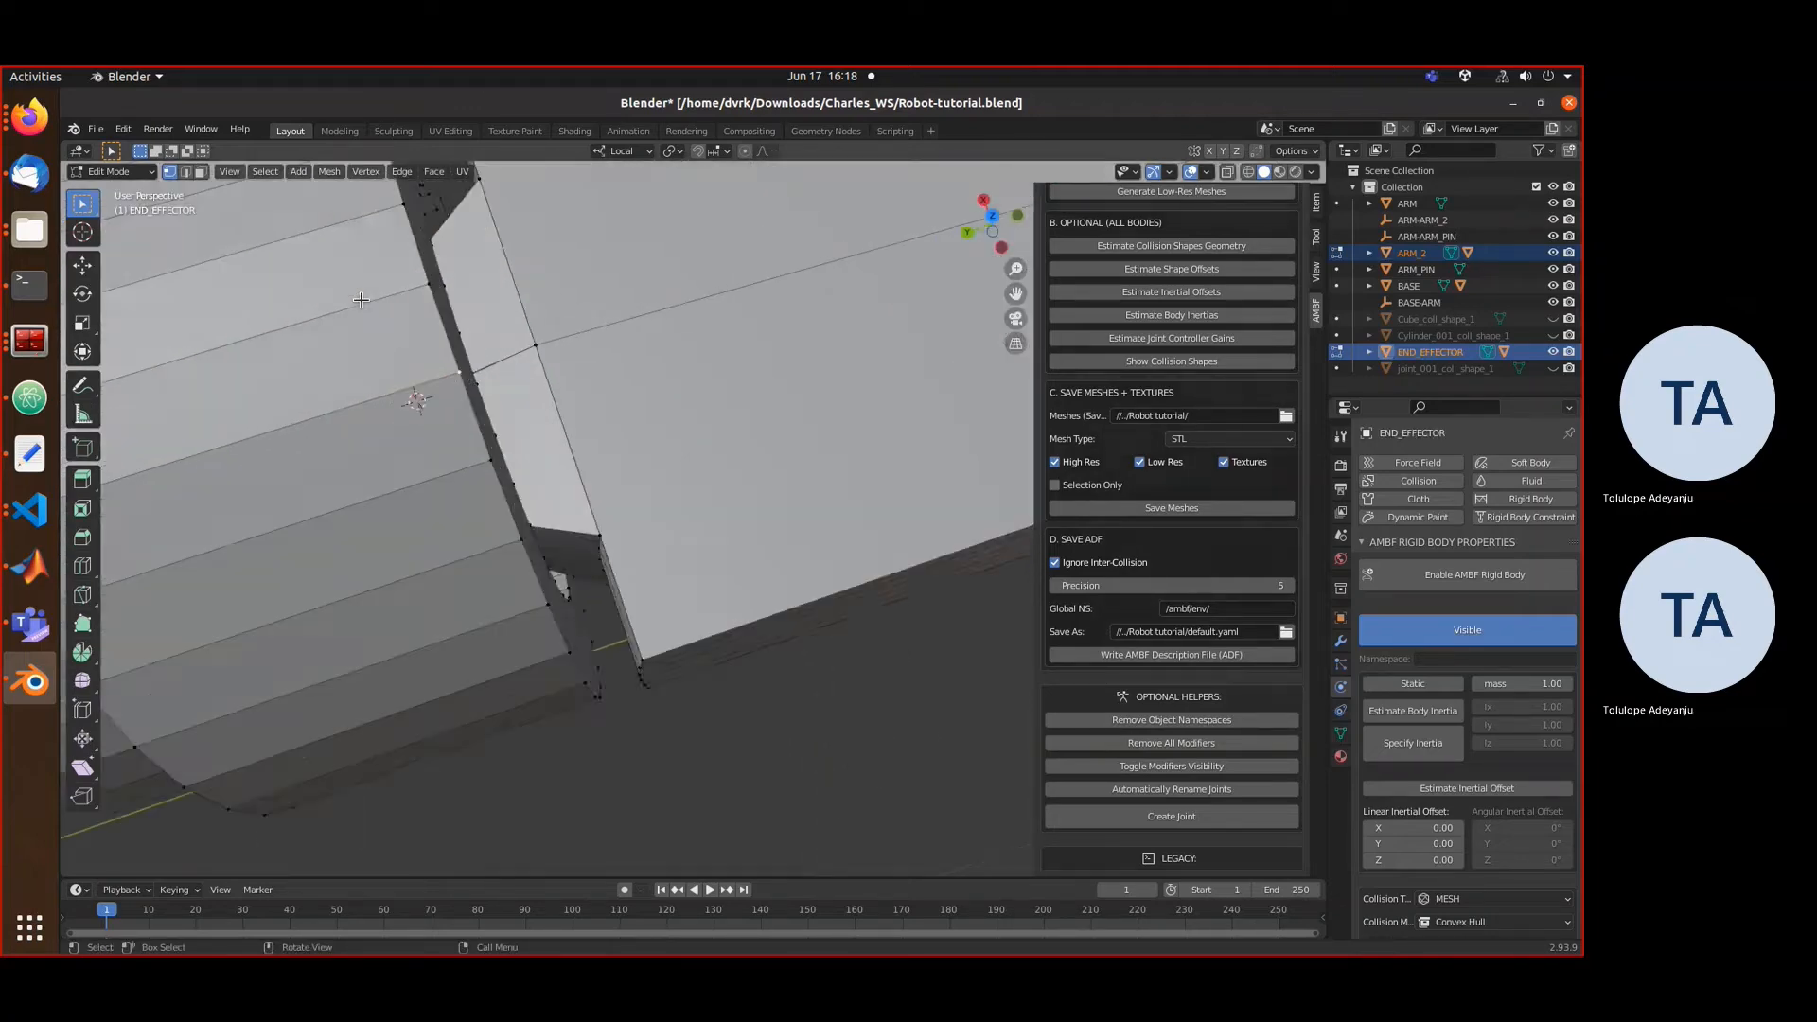
middle_click_drag(328, 292, 206, 199)
scroll(762, 787, "down", 5)
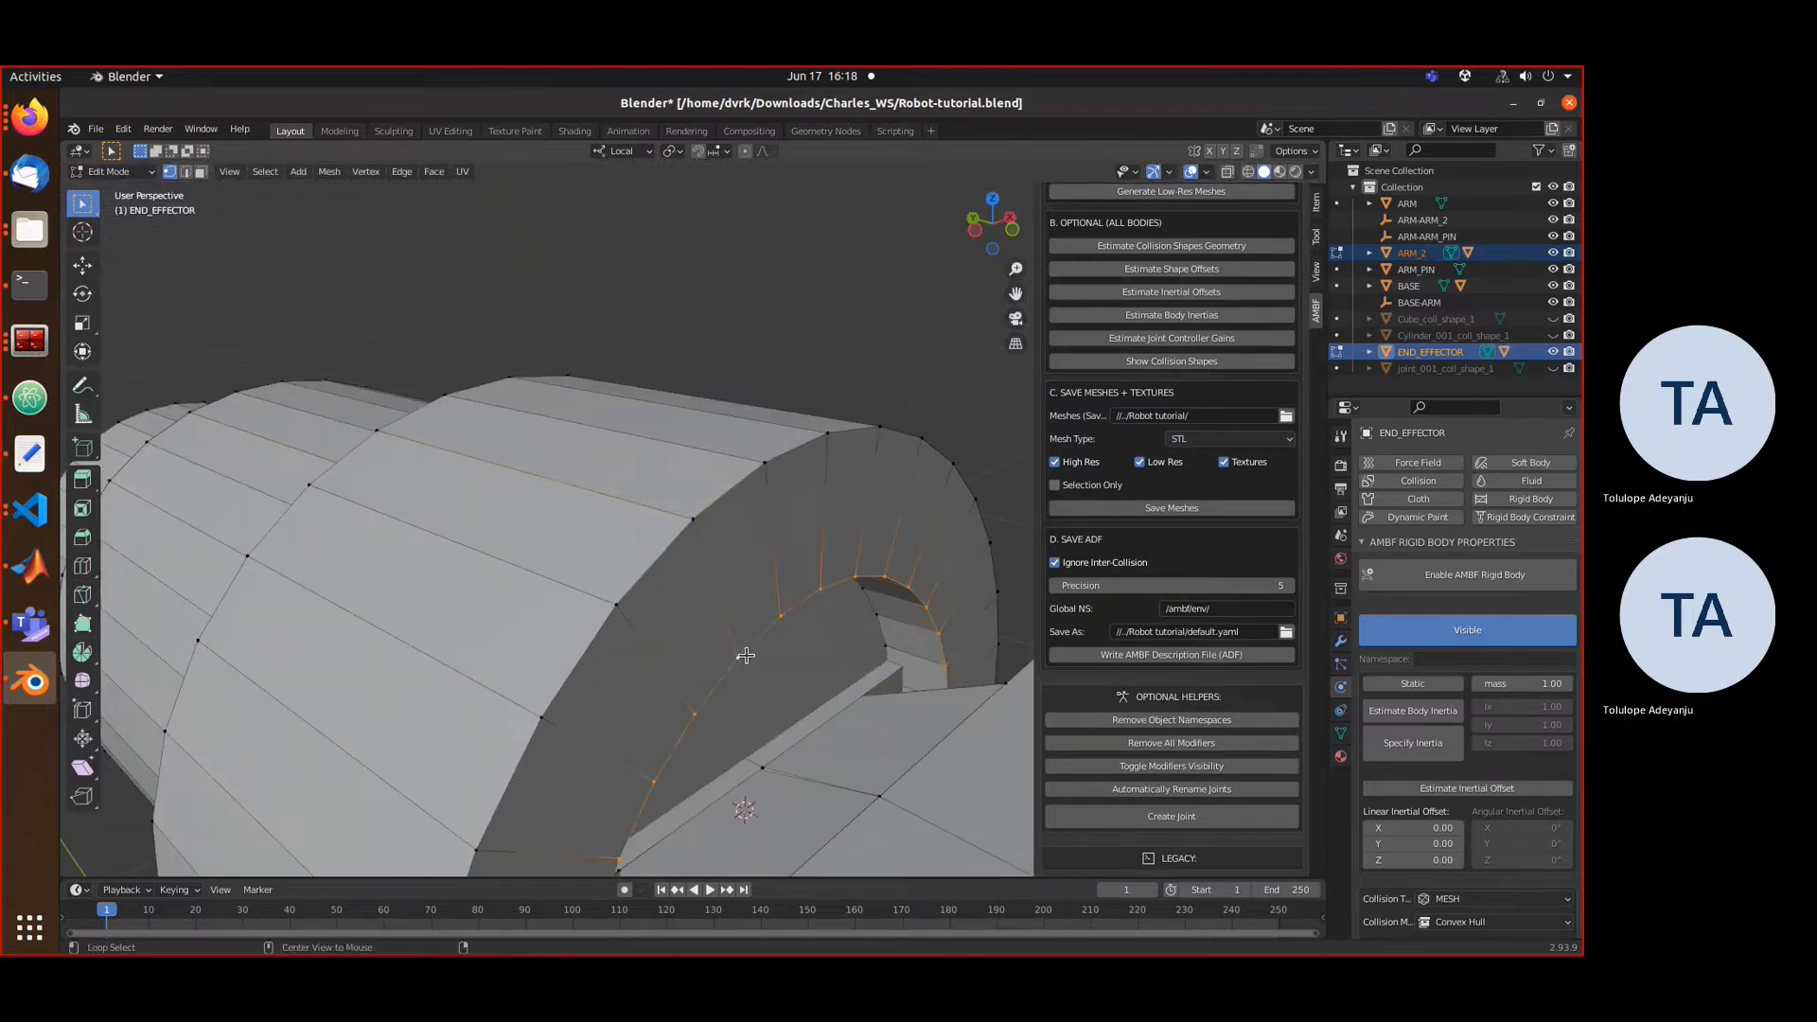
key("f")
scroll(762, 671, "down", 4)
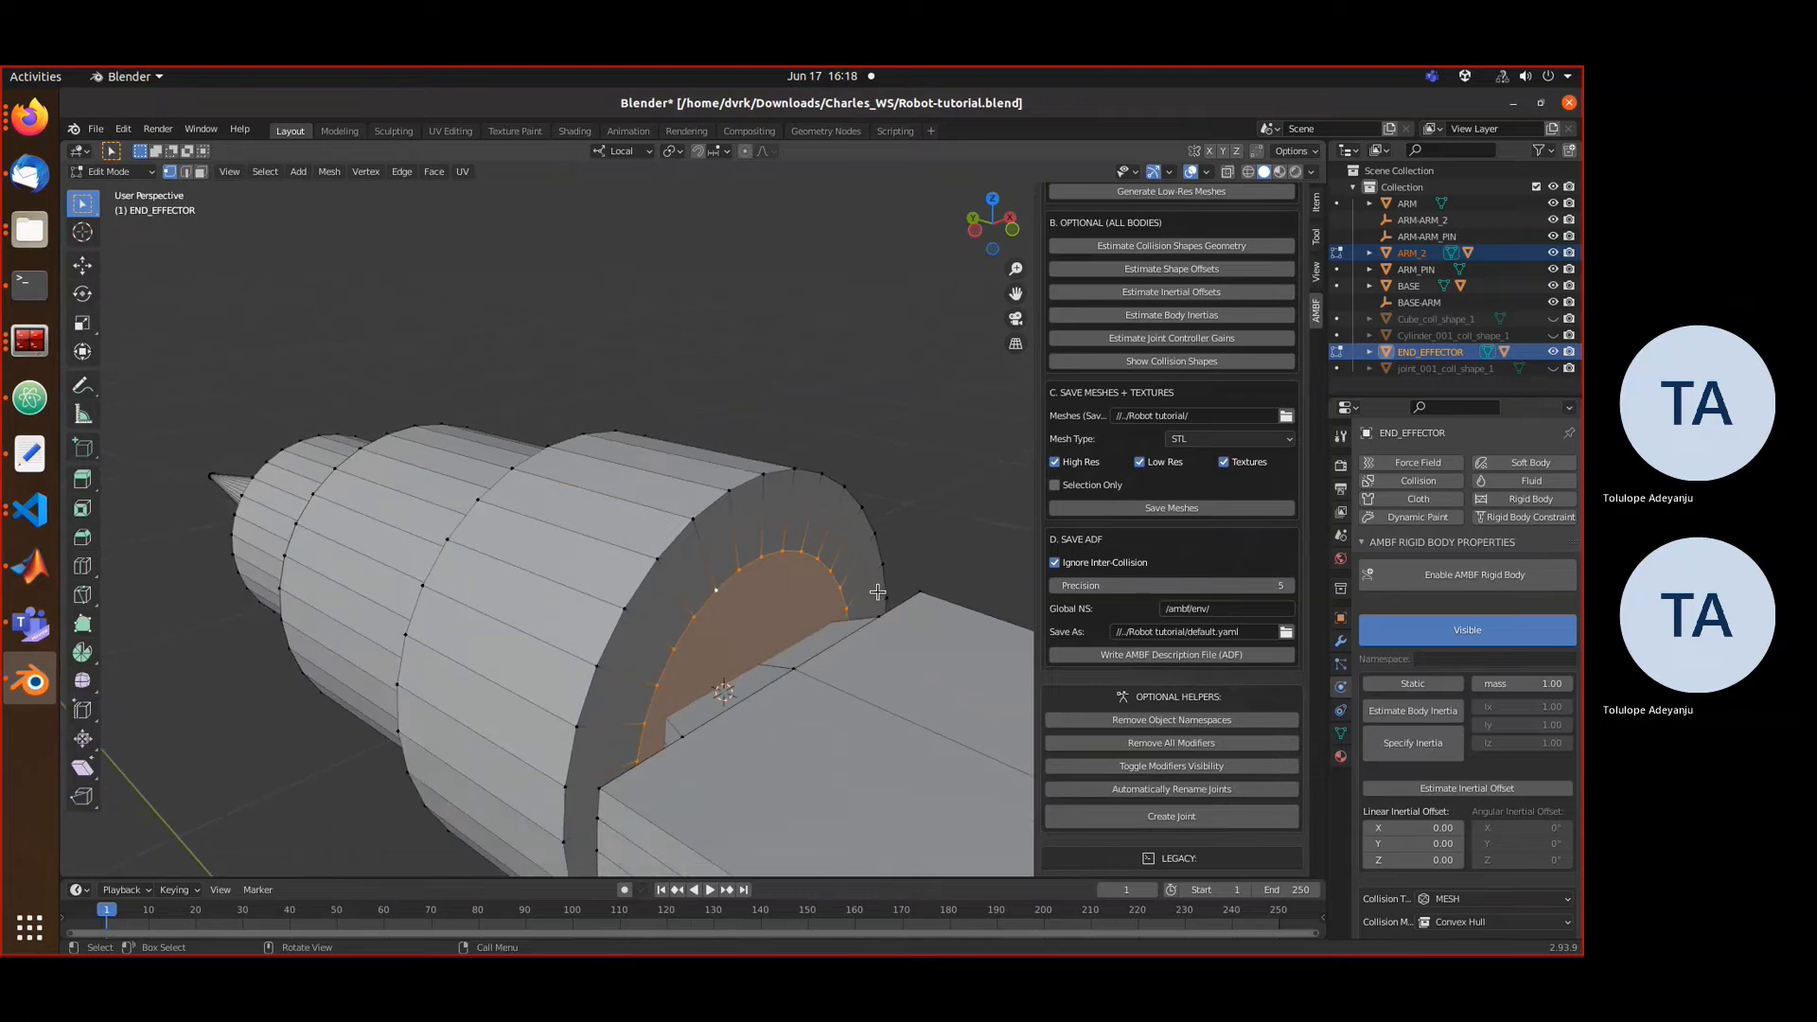
- Snap the 3D cursor to the combined selection of ARM_2's two end faces and END_EFFECTOR's filled face
left_click(878, 592)
left_click(822, 657)
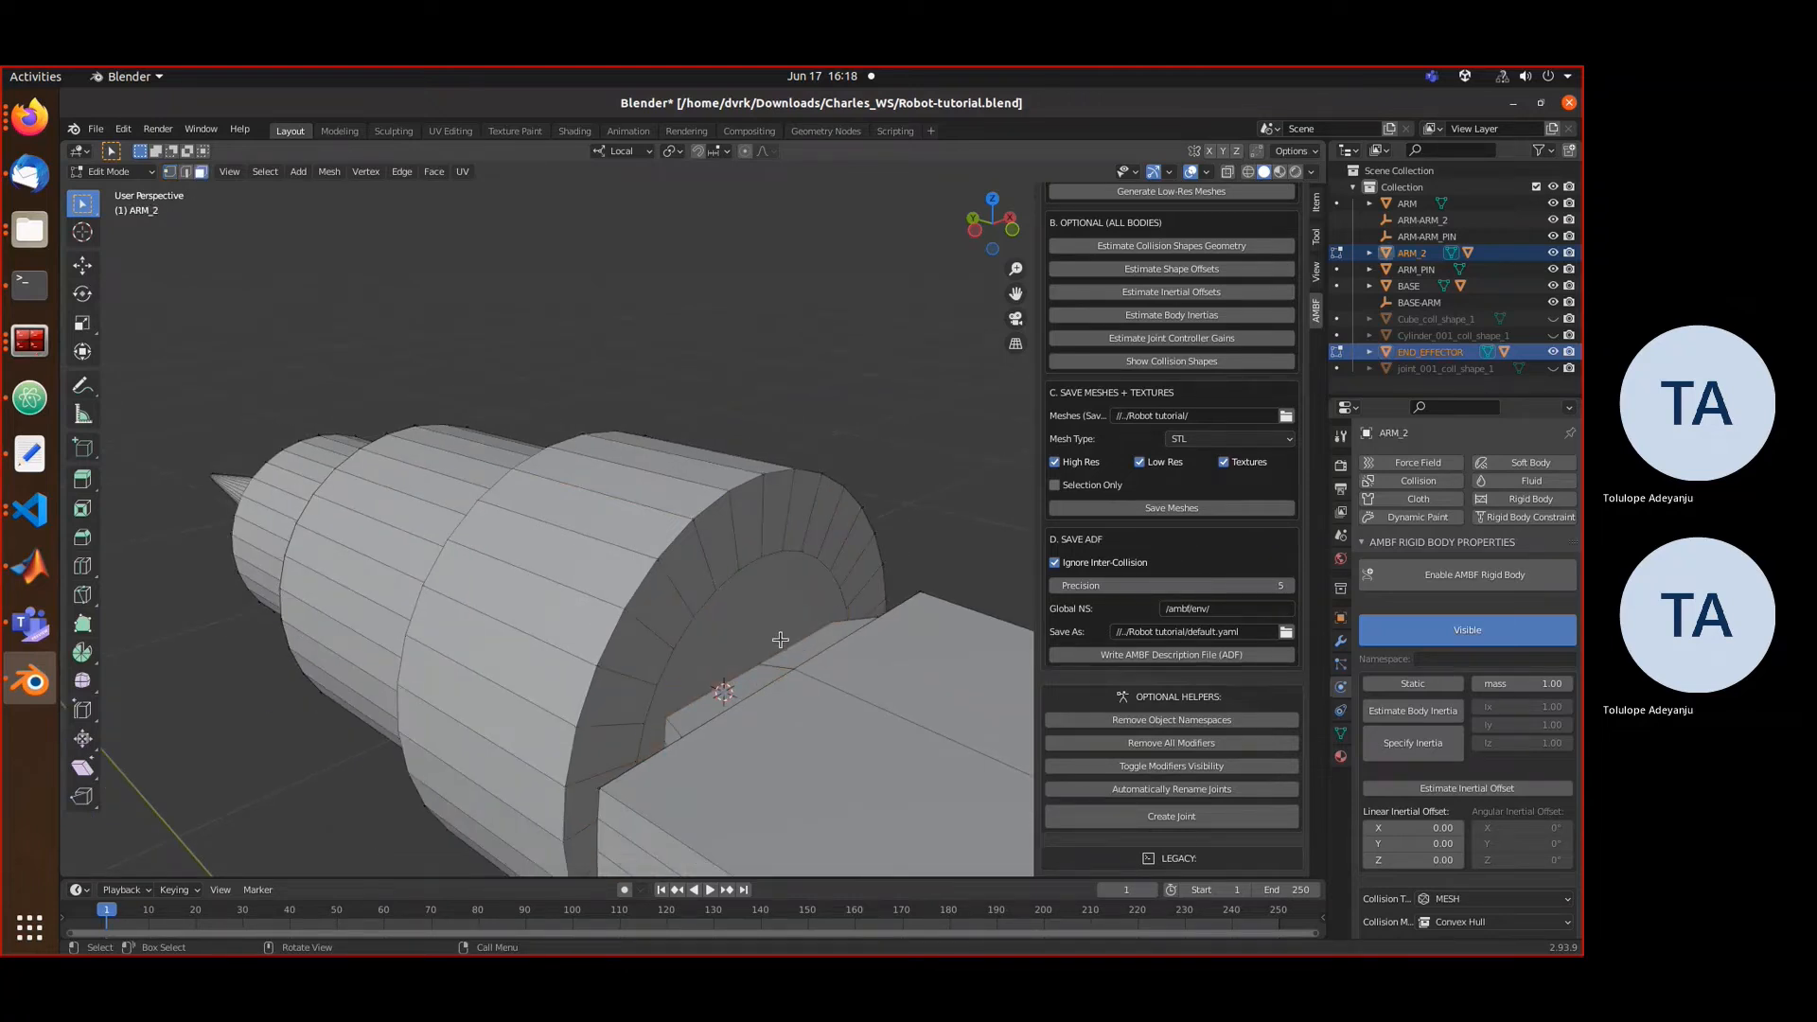
left_click(752, 664, "shift")
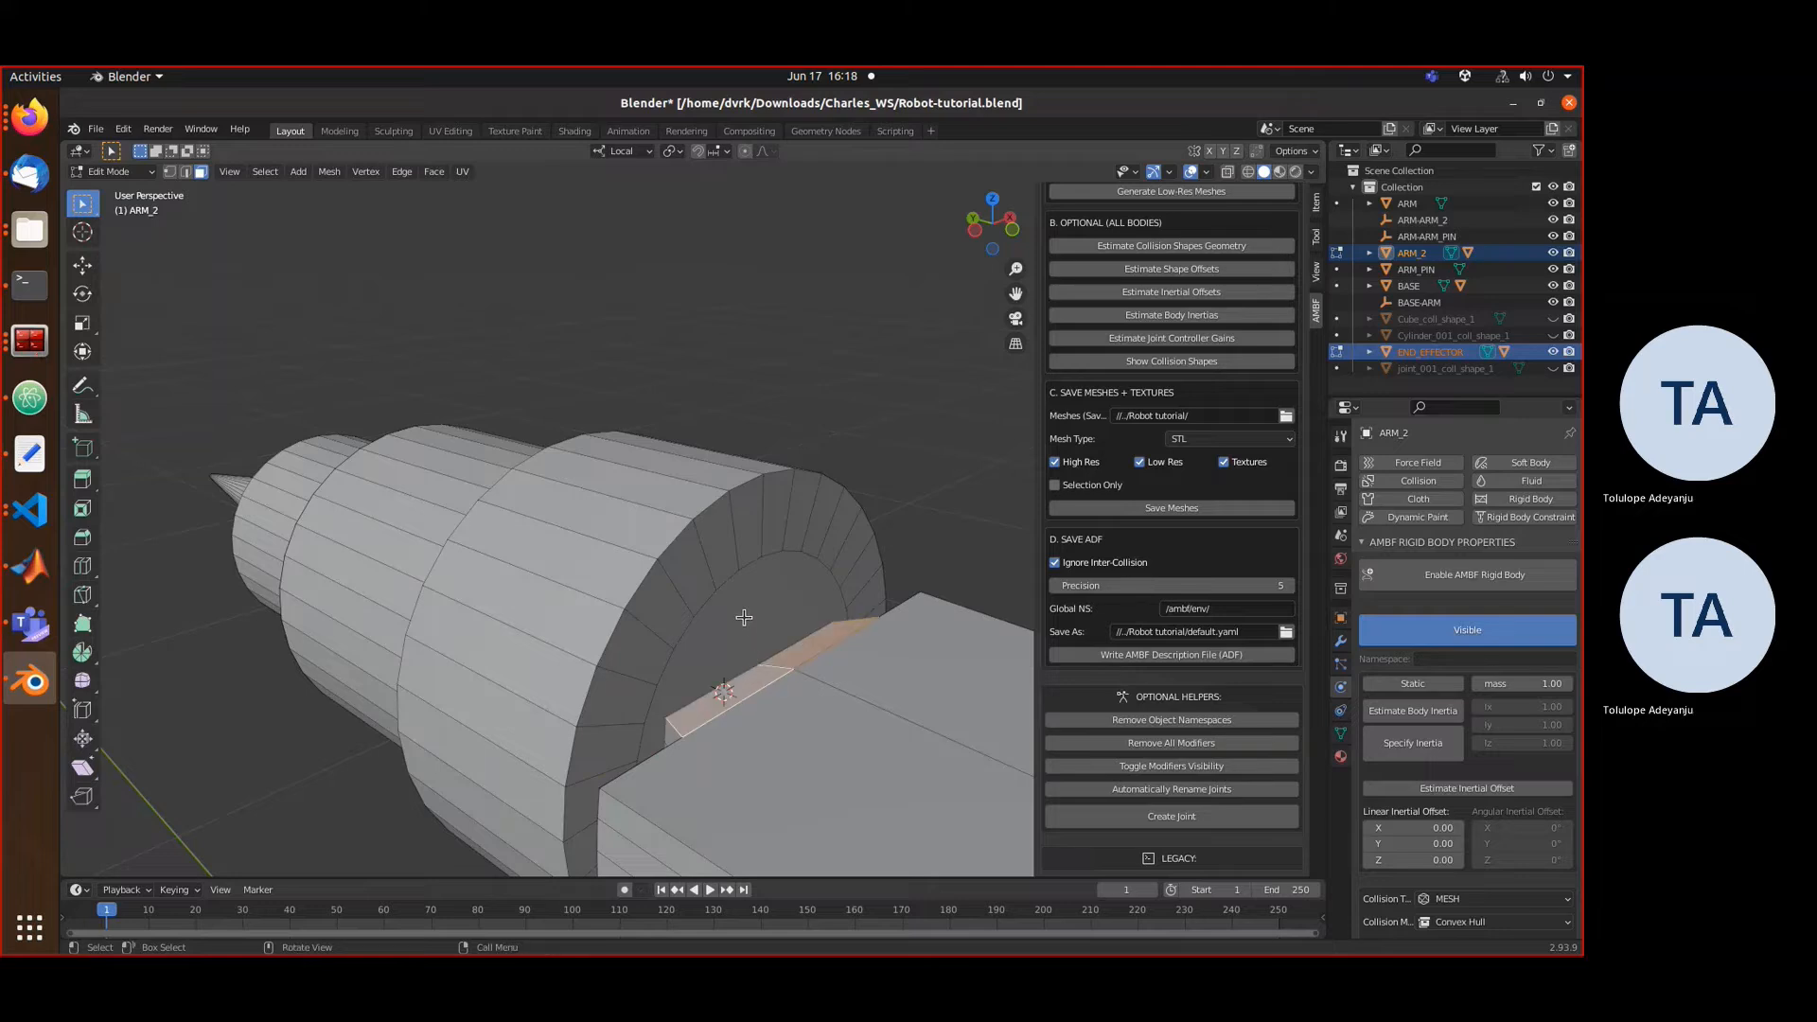
left_click(743, 617, "shift")
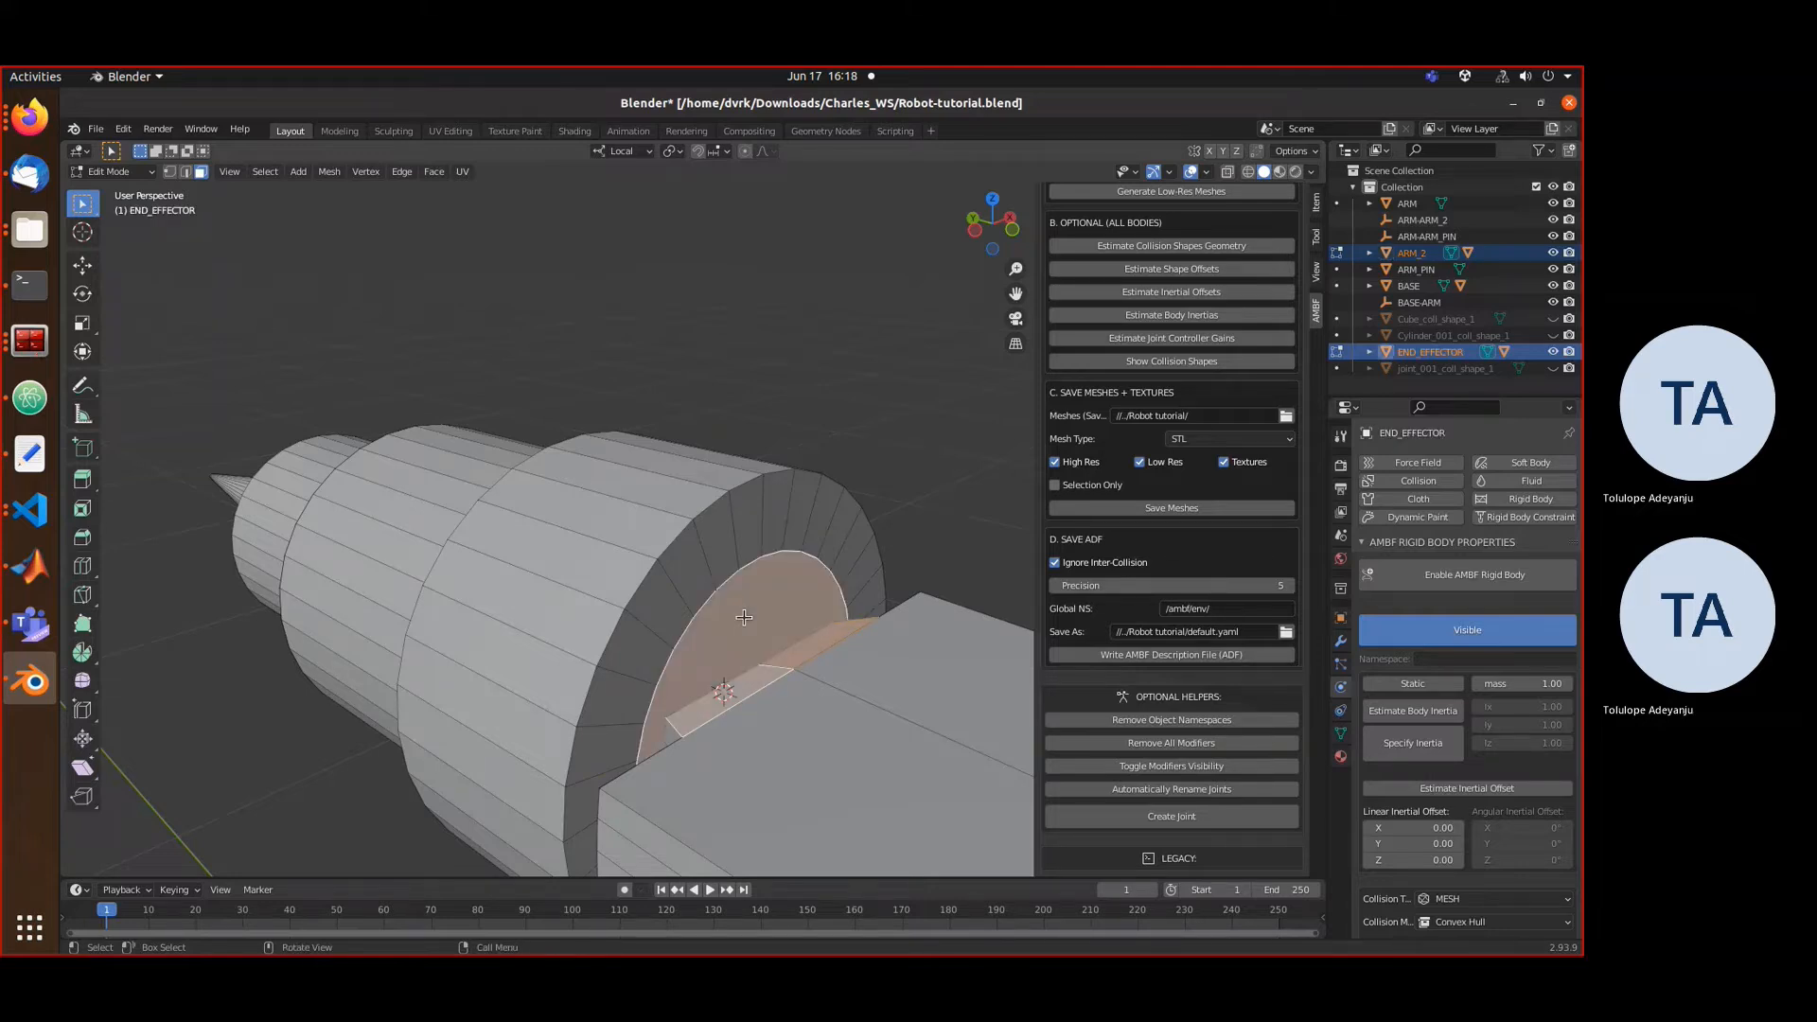
key("shift+s")
left_click(742, 711)
mouse_move(742, 711)
middle_mouse_down()
mouse_move(791, 727)
mouse_move(752, 669)
mouse_move(722, 725)
middle_mouse_up()
middle_click_drag(746, 617, 705, 653)
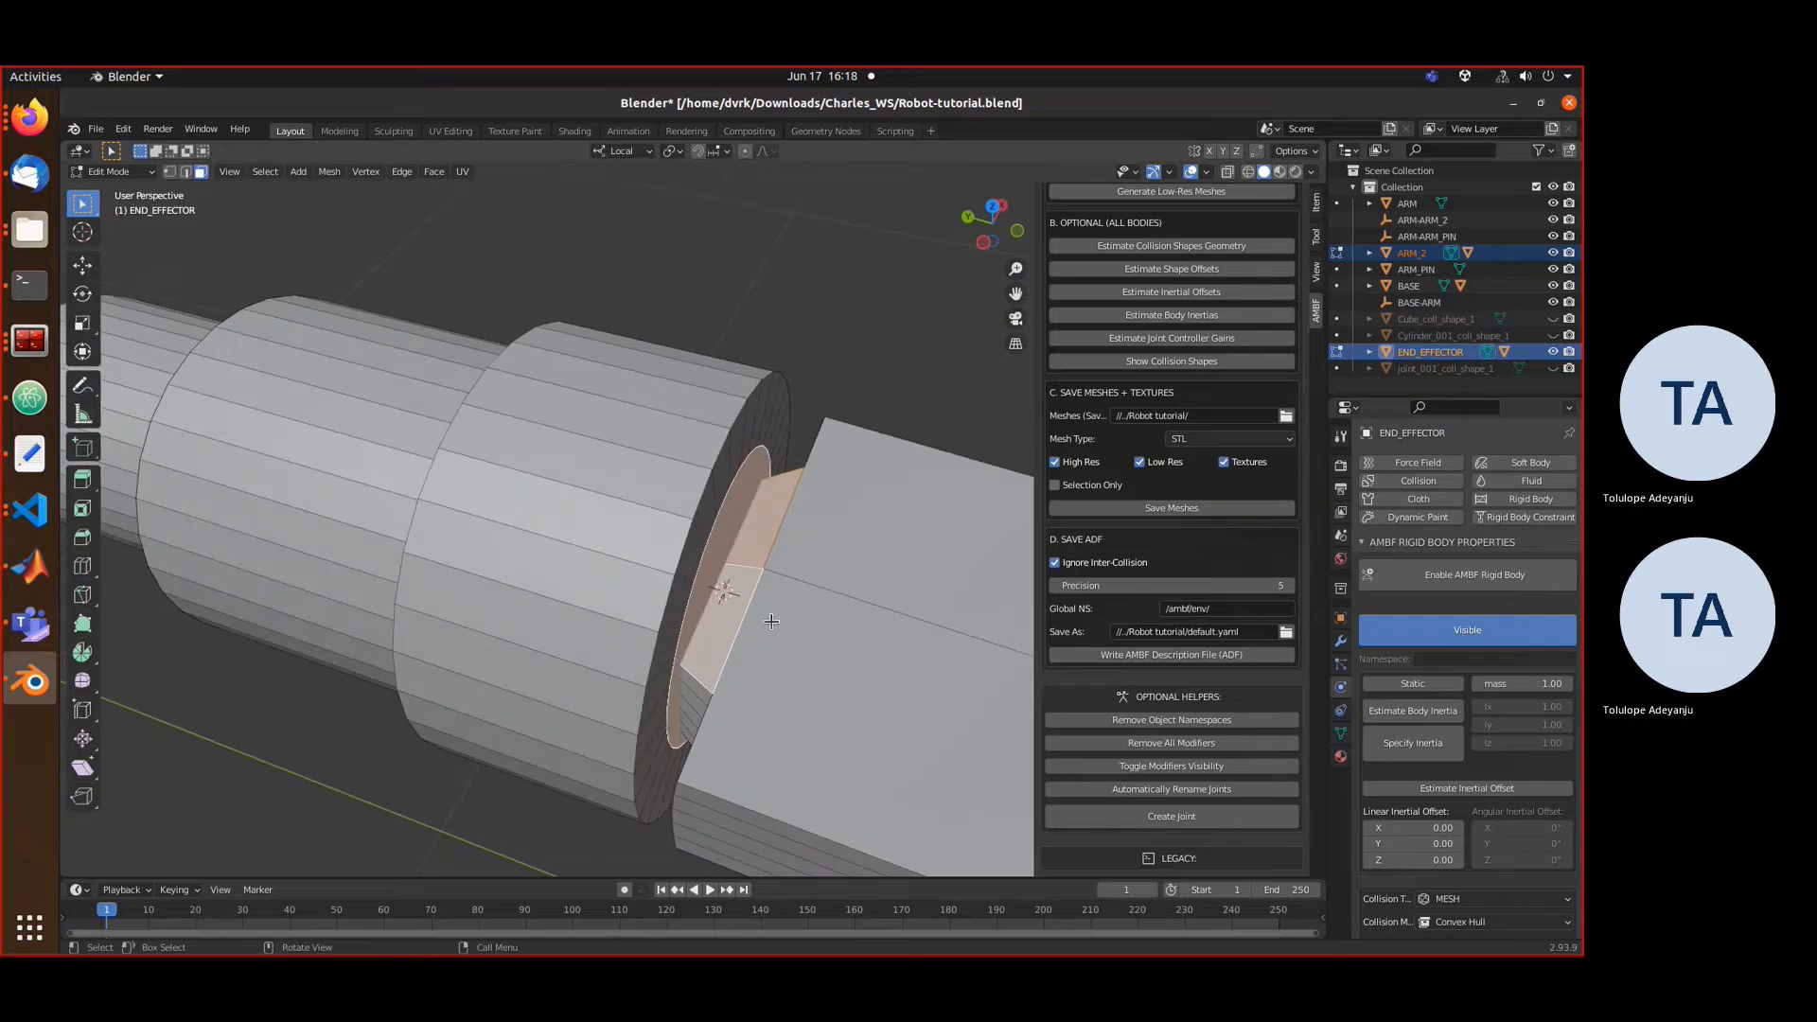
scroll(771, 615, "down", 4)
- Return to Object Mode and create an AMBF joint at the 3D cursor between ARM_2 and END_EFFECTOR
left_click(771, 615)
left_click(833, 541)
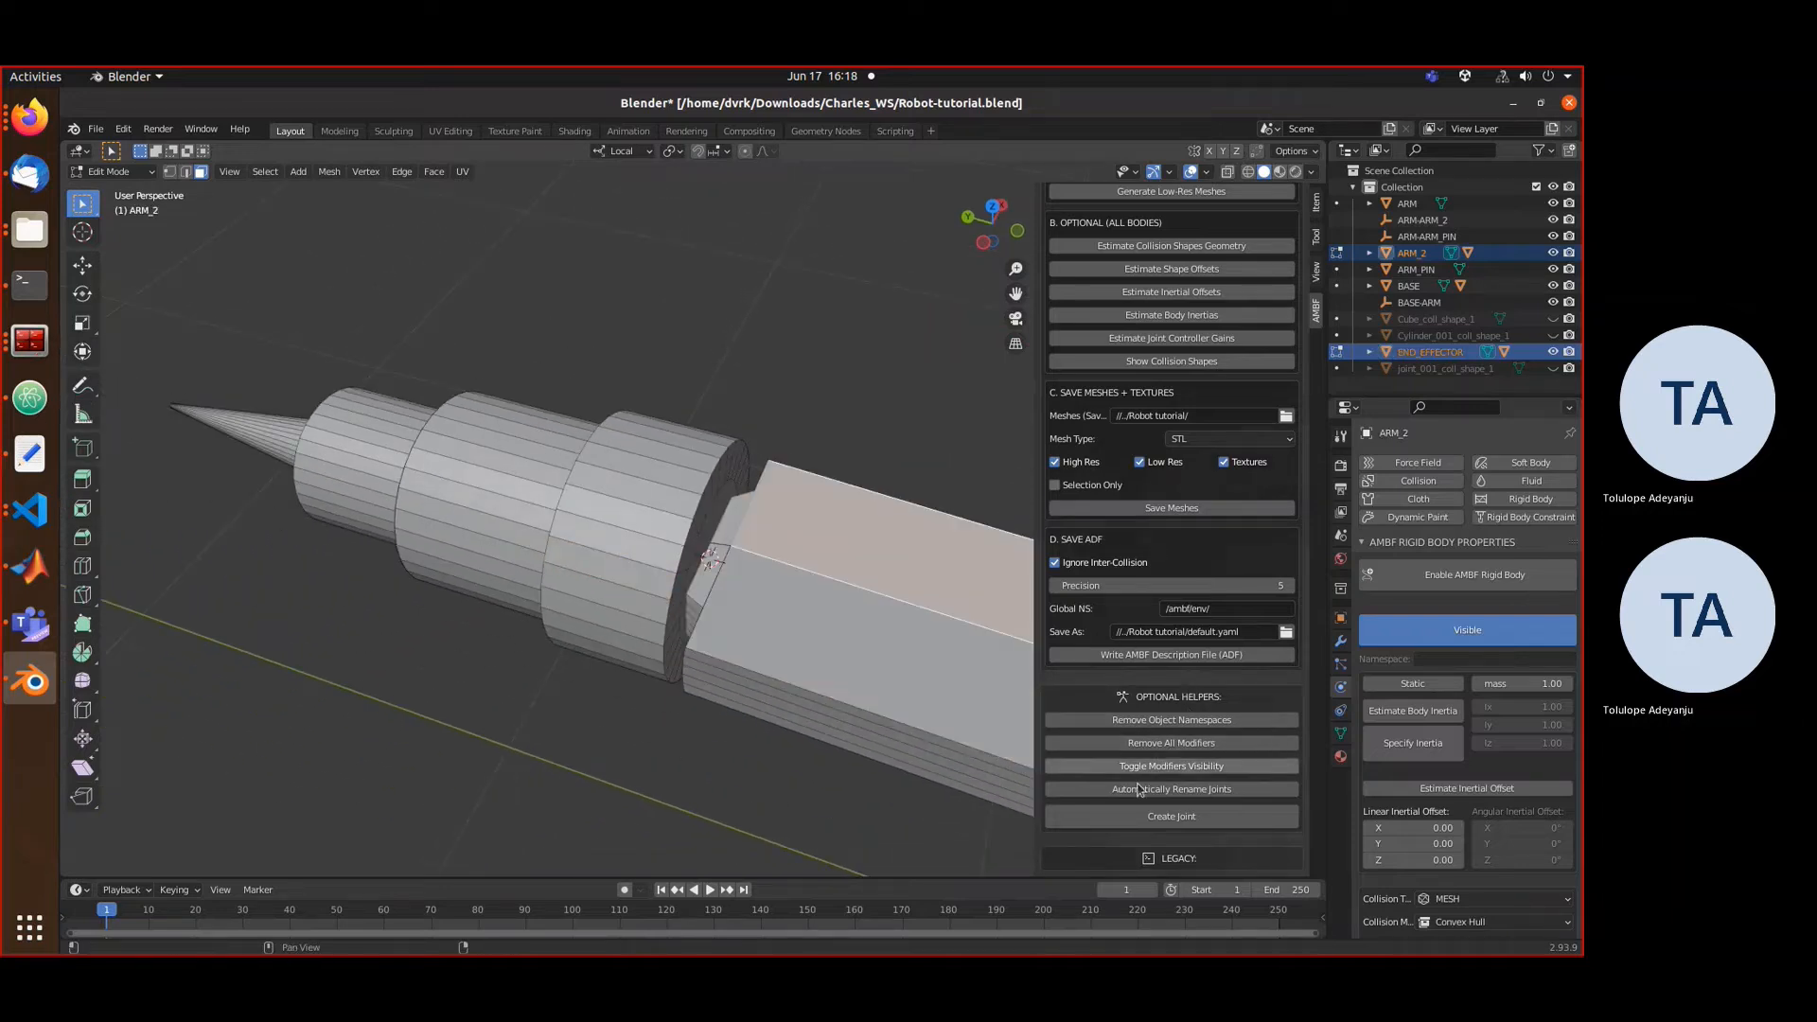
left_click(1127, 814)
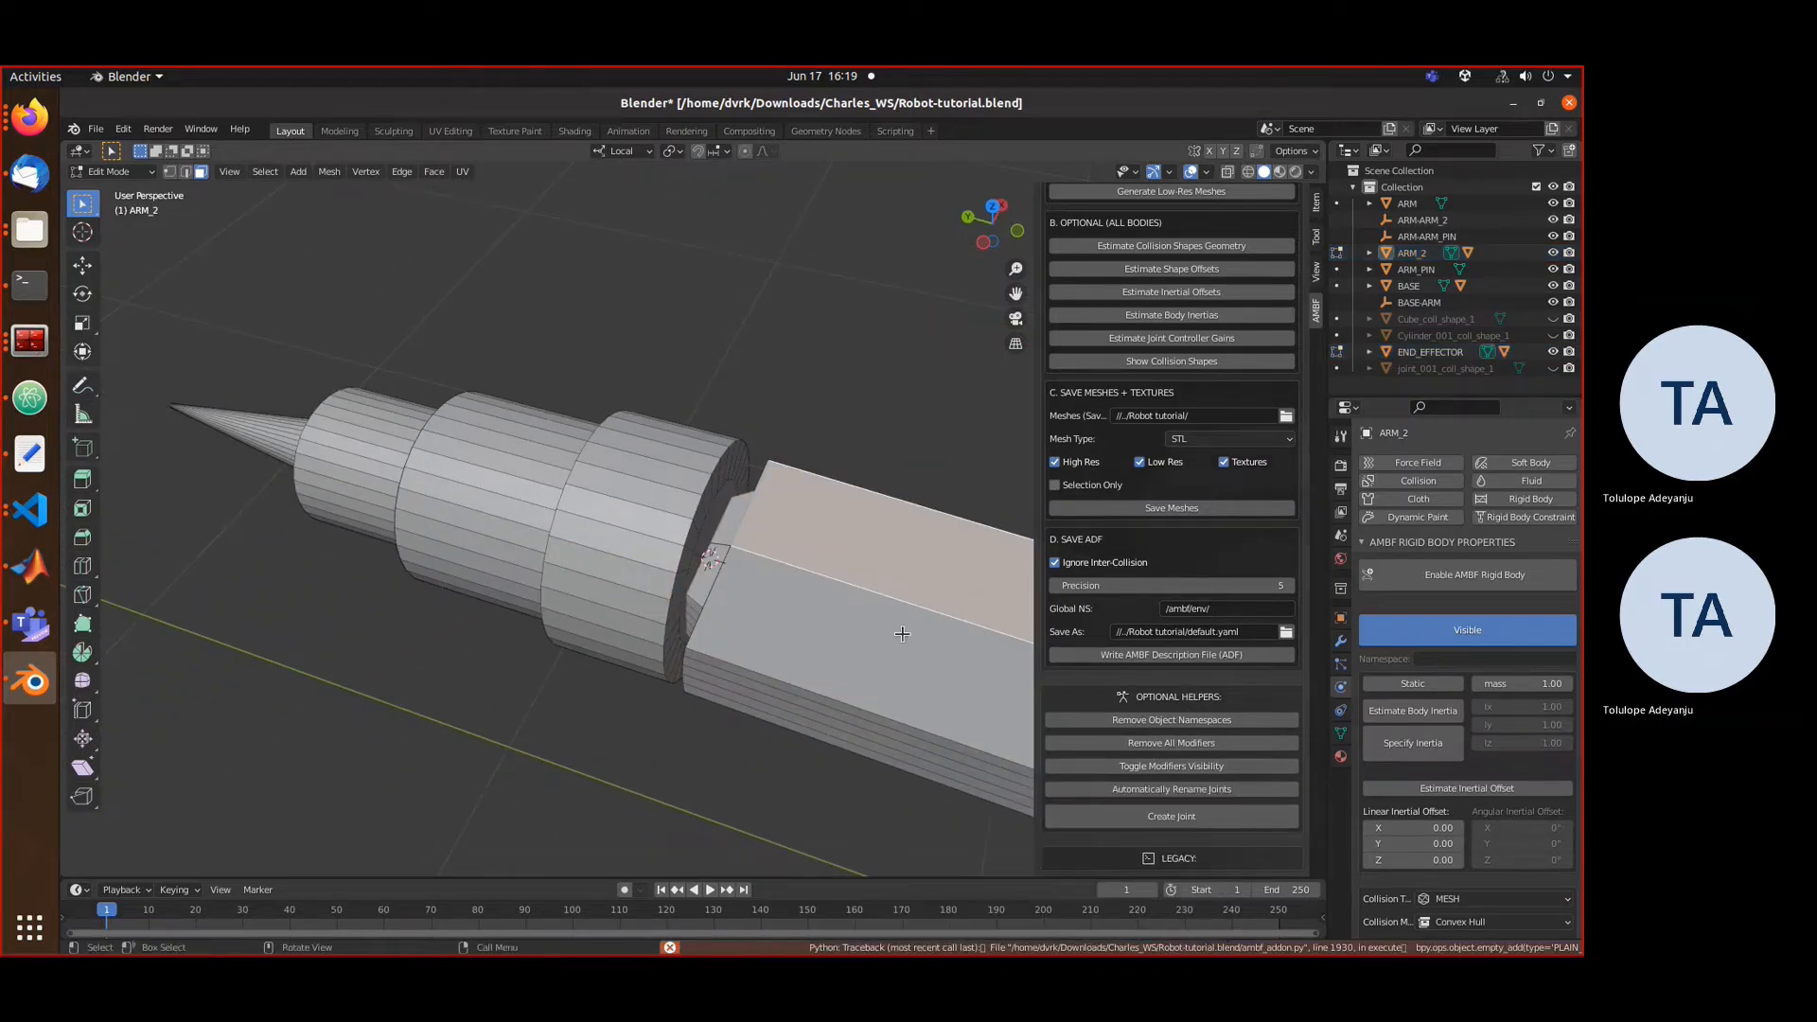
key("Tab")
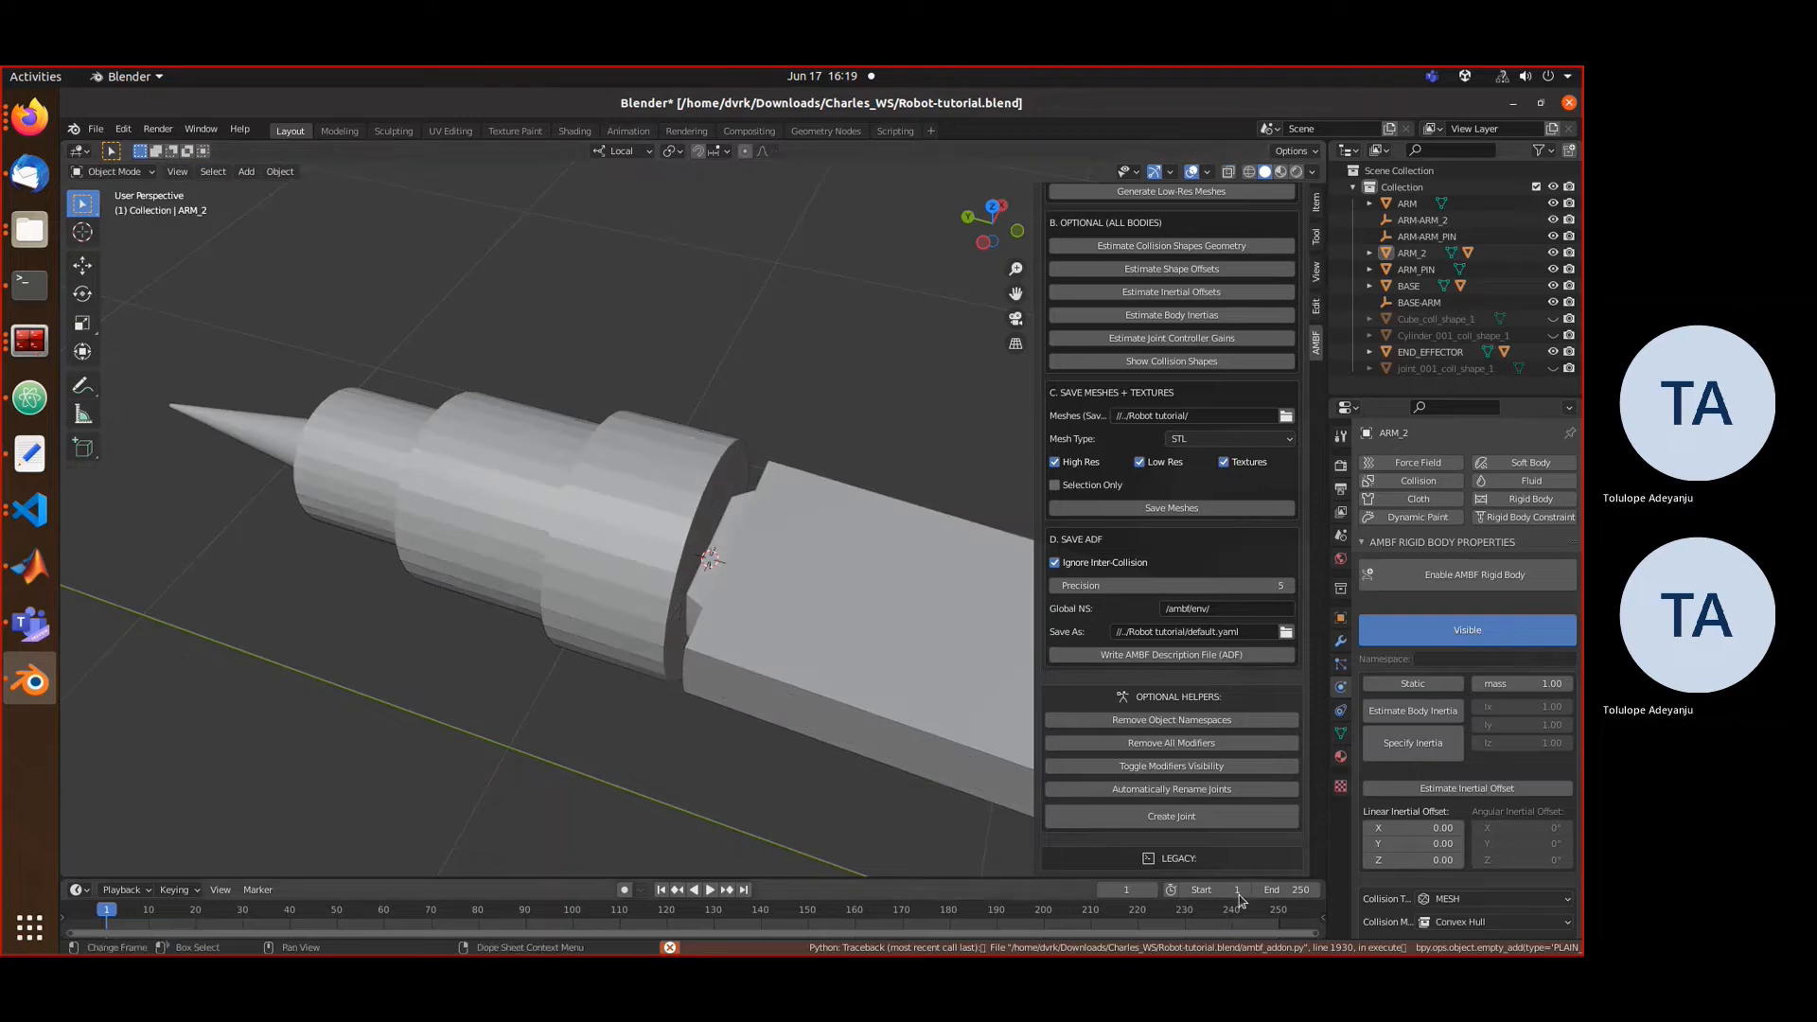
left_click(1214, 819)
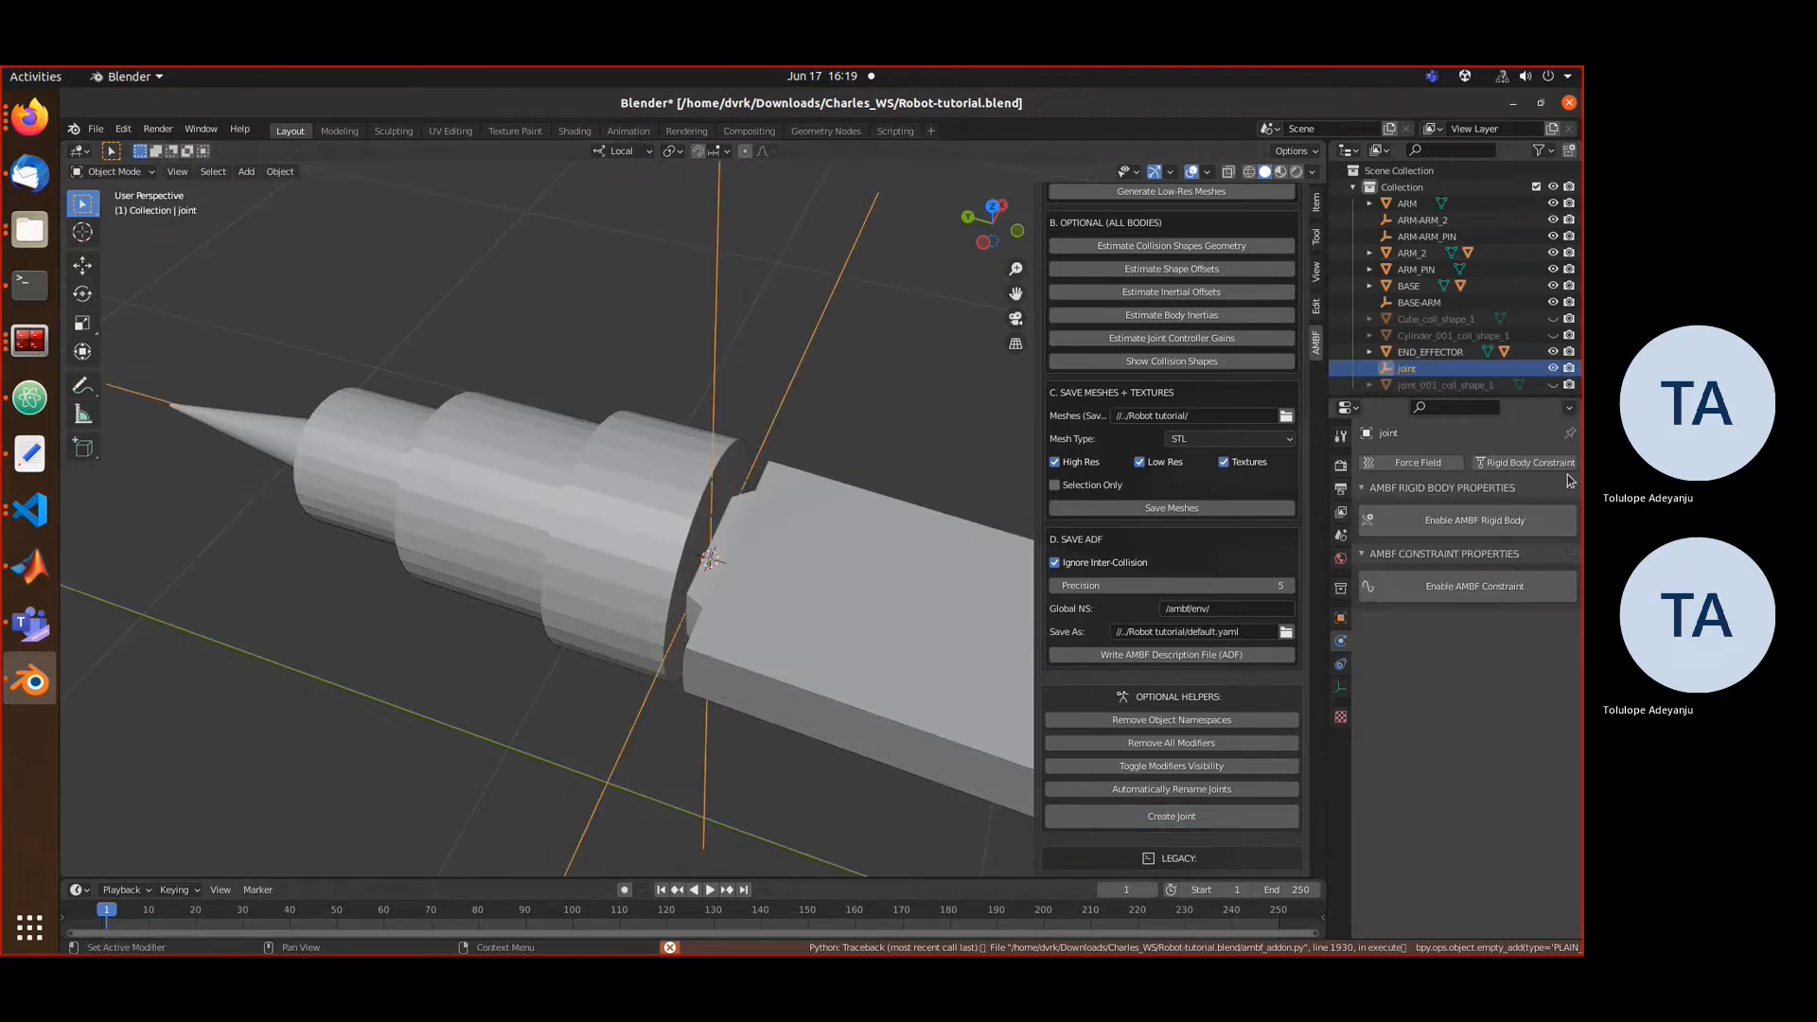
- Add a rigid body constraint to the new joint with ARM_2 as first object and END_EFFECTOR as second
left_click(1482, 464)
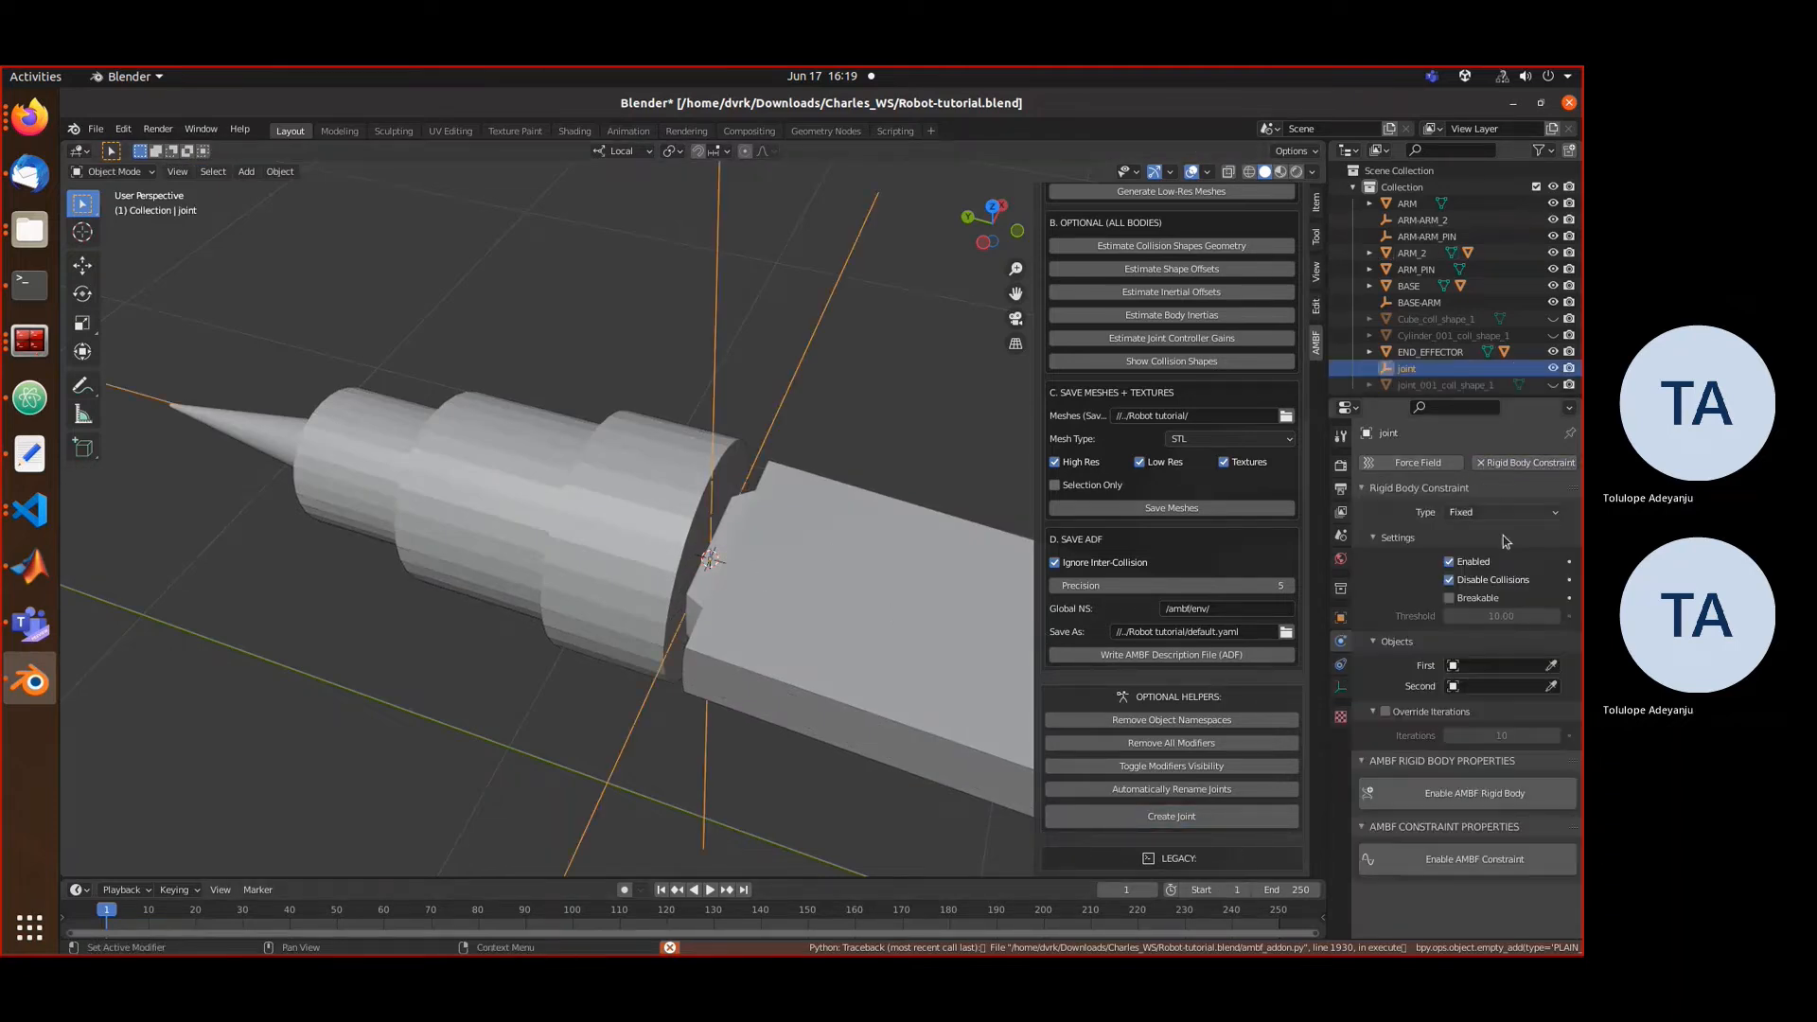
left_click(1484, 667)
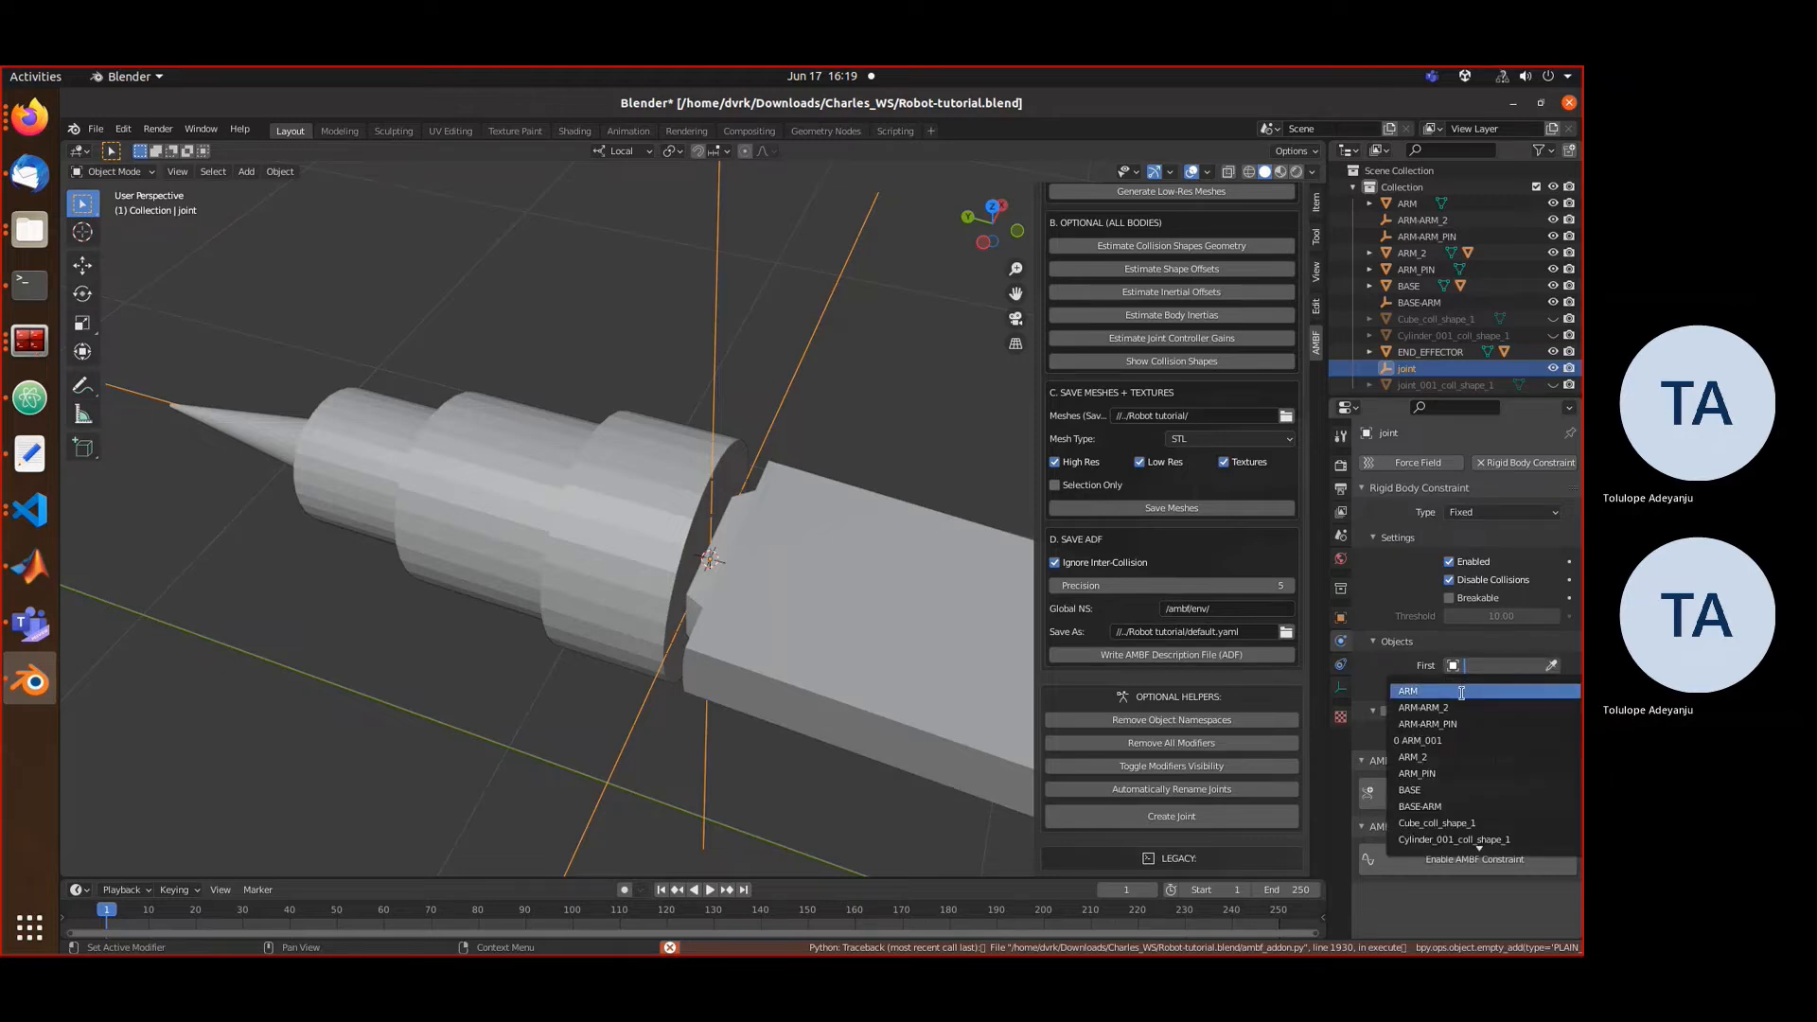
left_click(1438, 757)
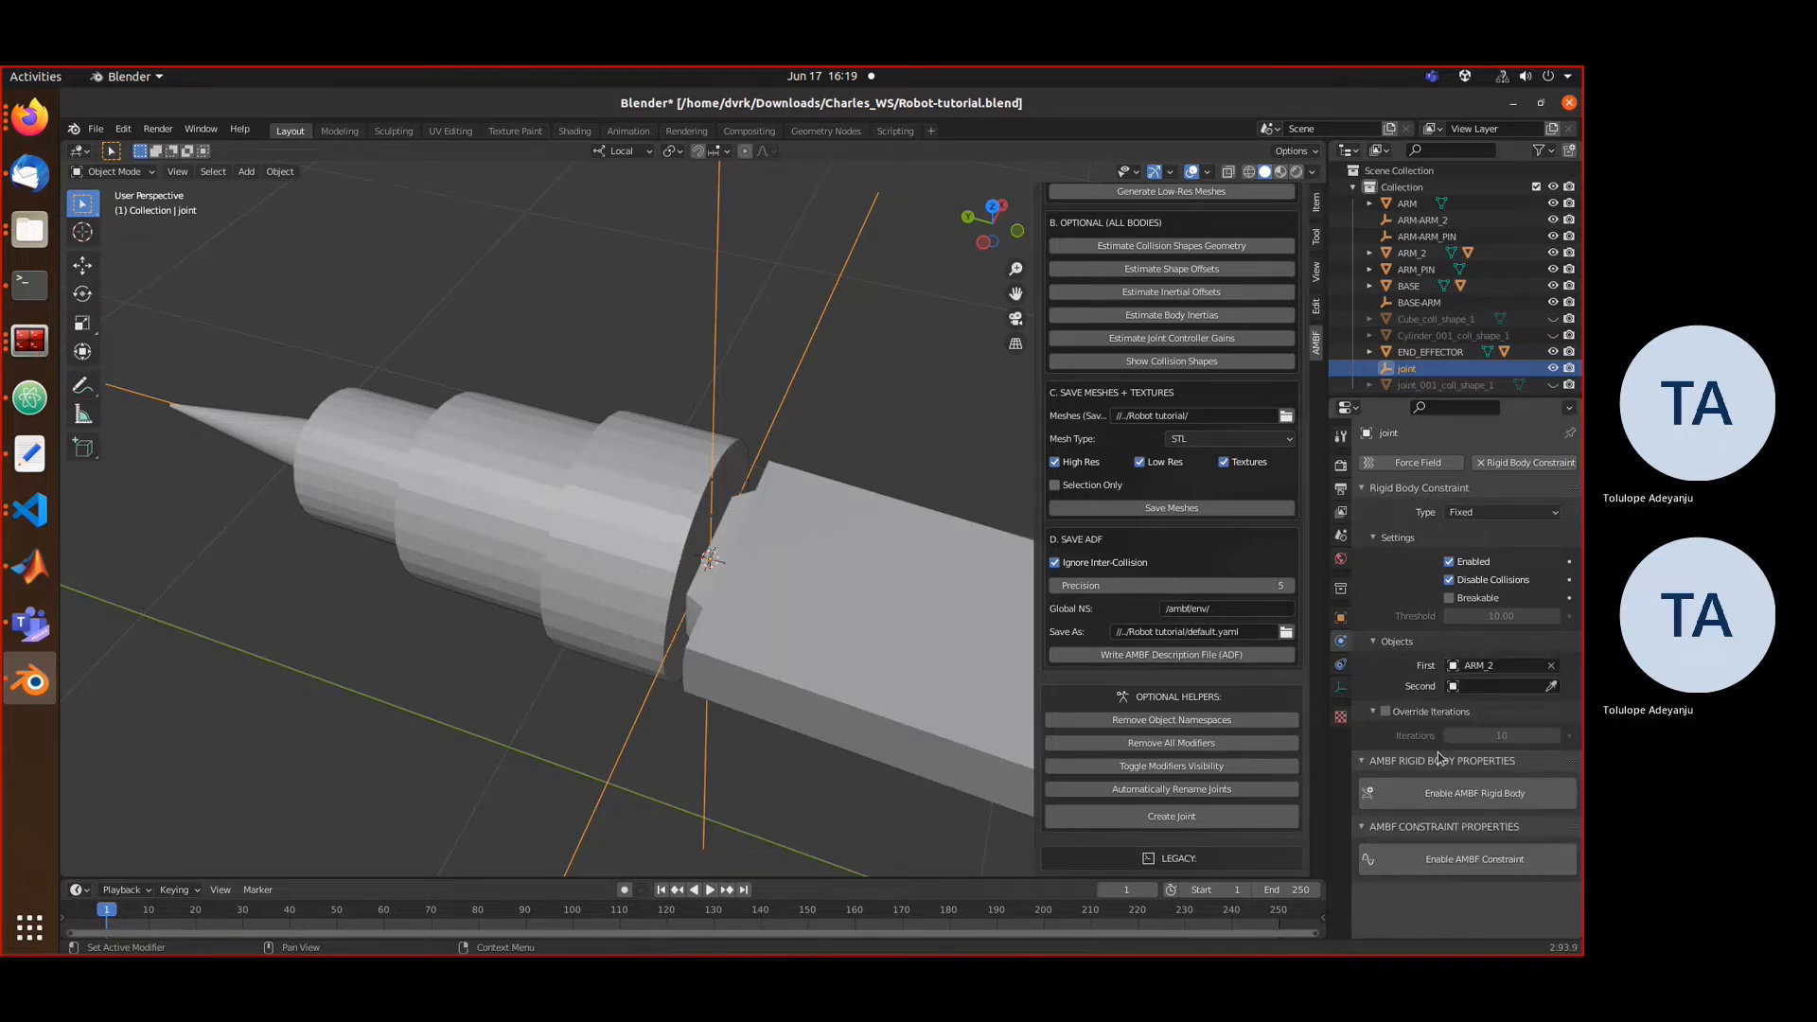
left_click(1468, 688)
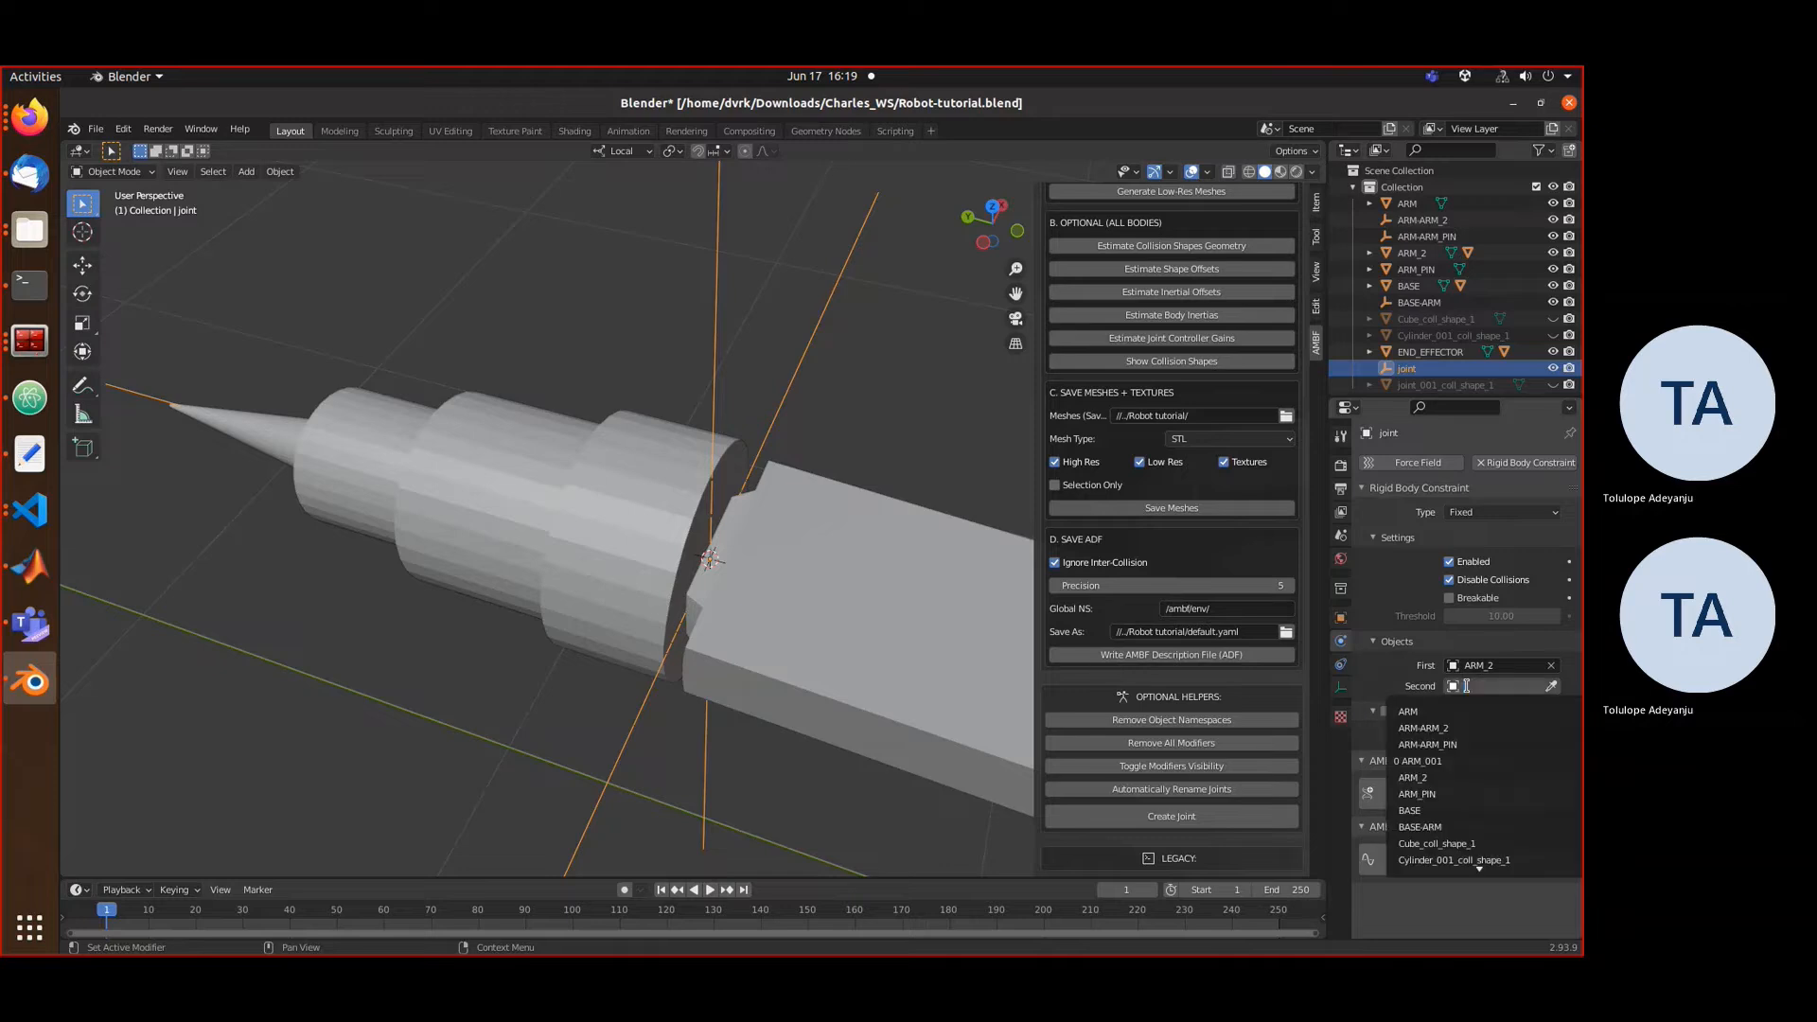
type("e")
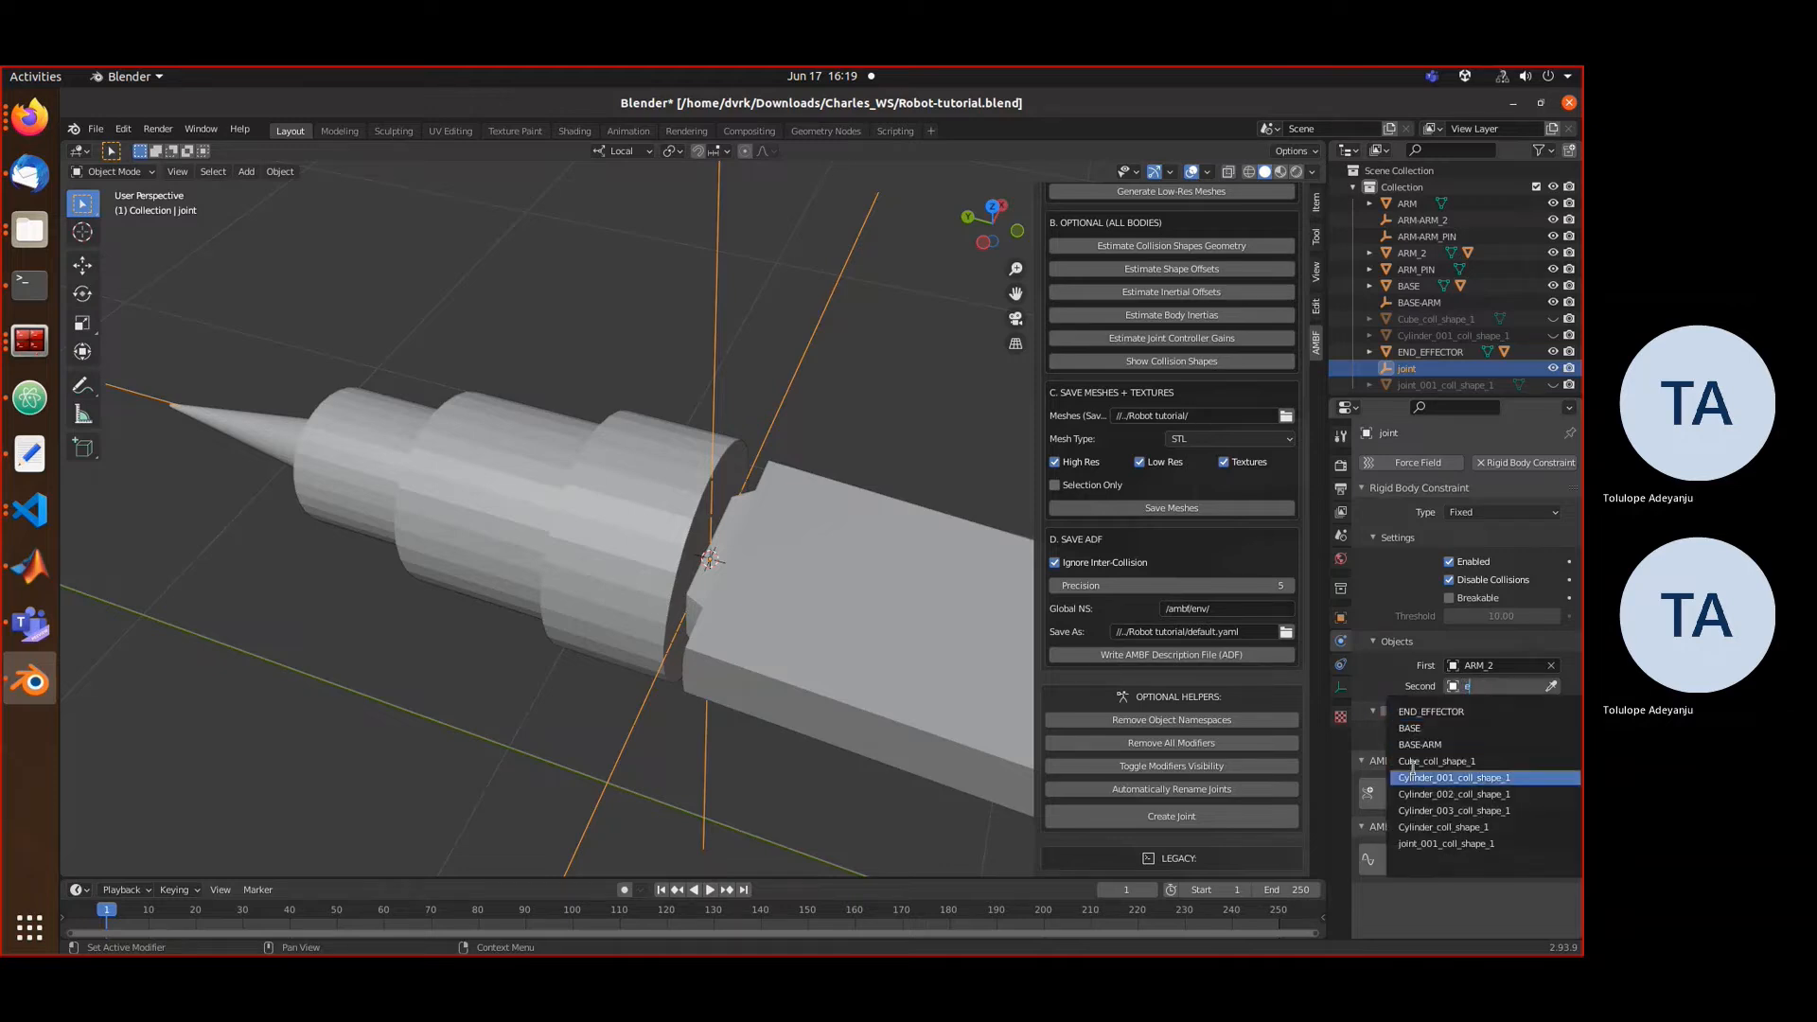
left_click(1428, 712)
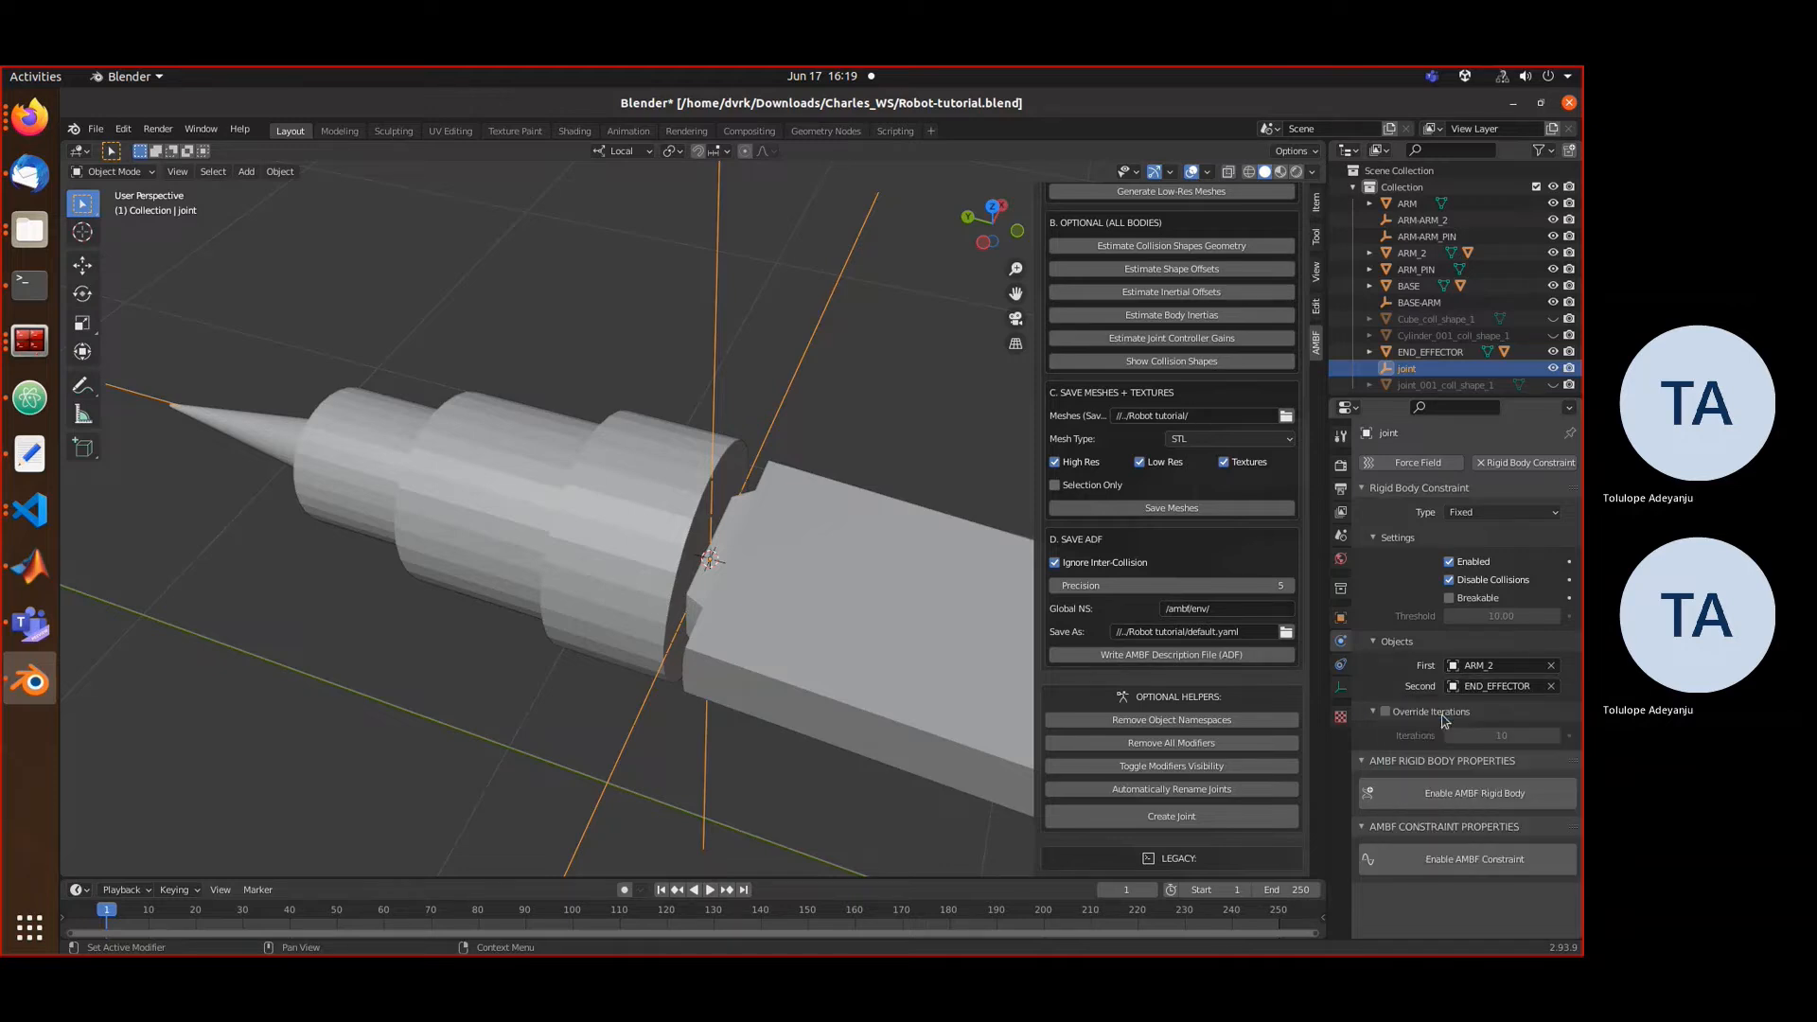
- Enable the joint's AMBF constraint with parent ARM_2, child END_EFFECTOR and axis Y, and save the Blender file
left_click(1390, 856)
scroll(1438, 814, "down", 5)
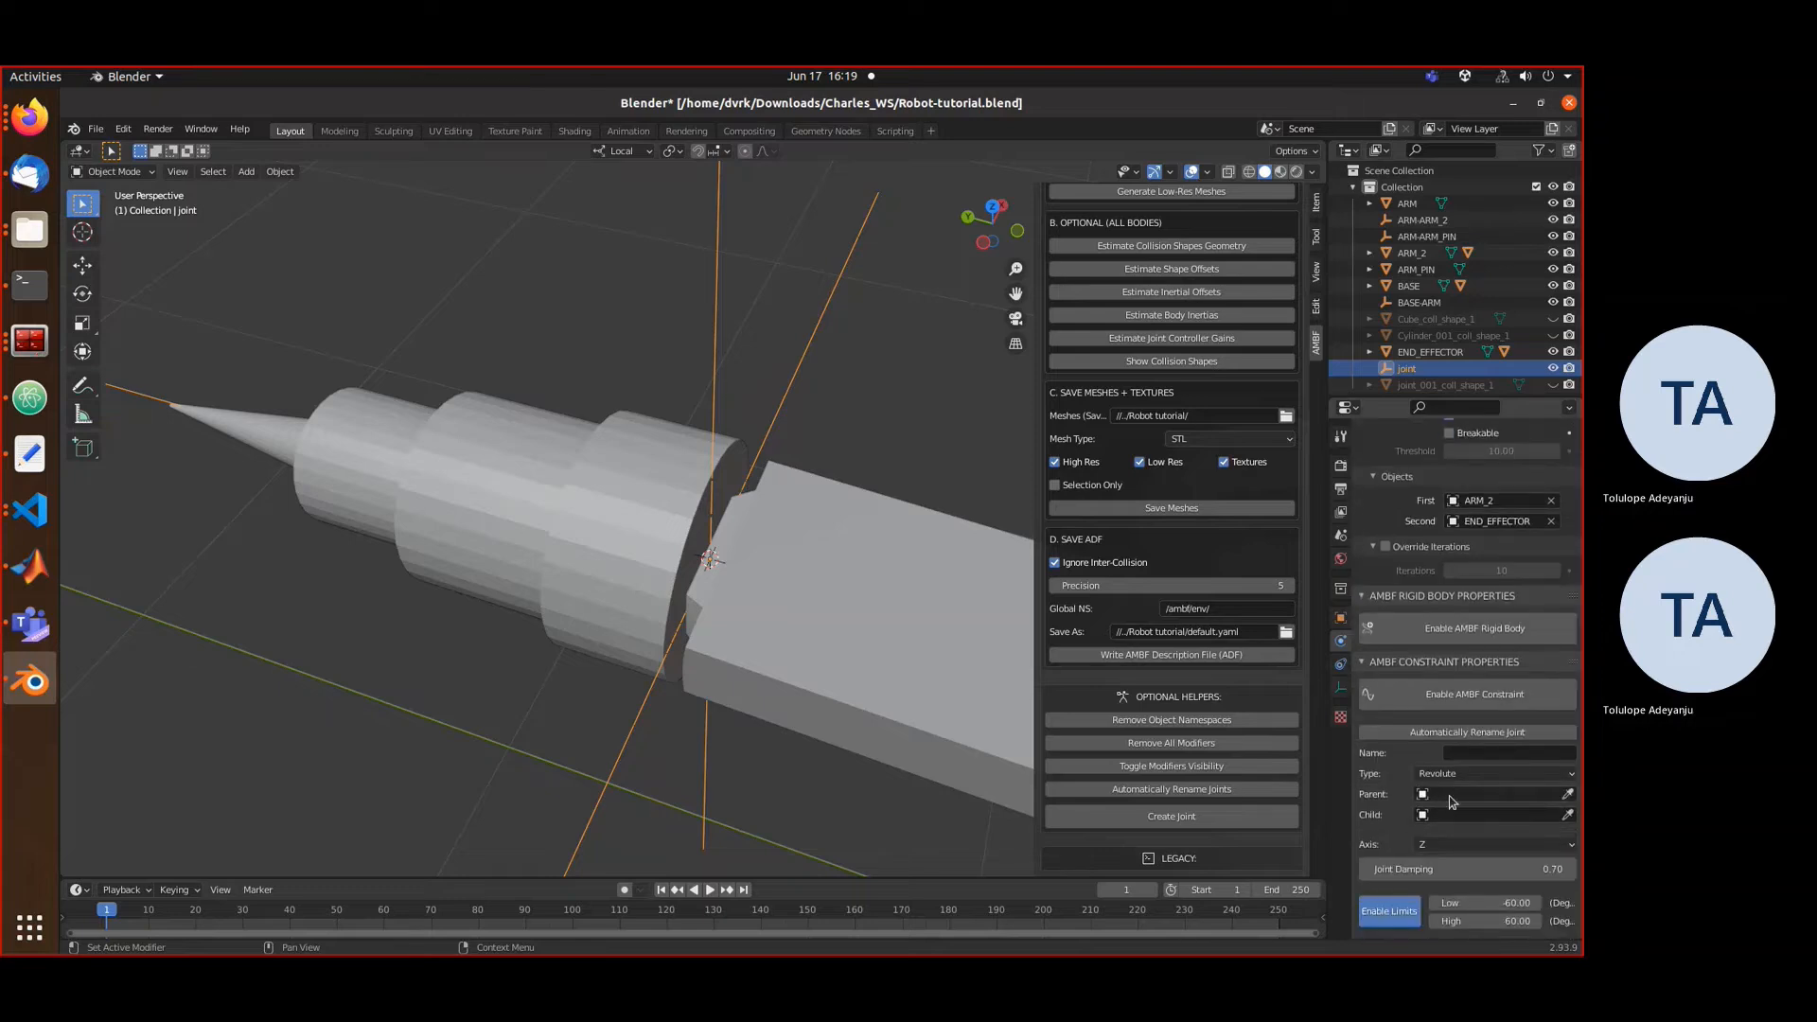
left_click(1452, 797)
left_click(1455, 655)
left_click(1462, 816)
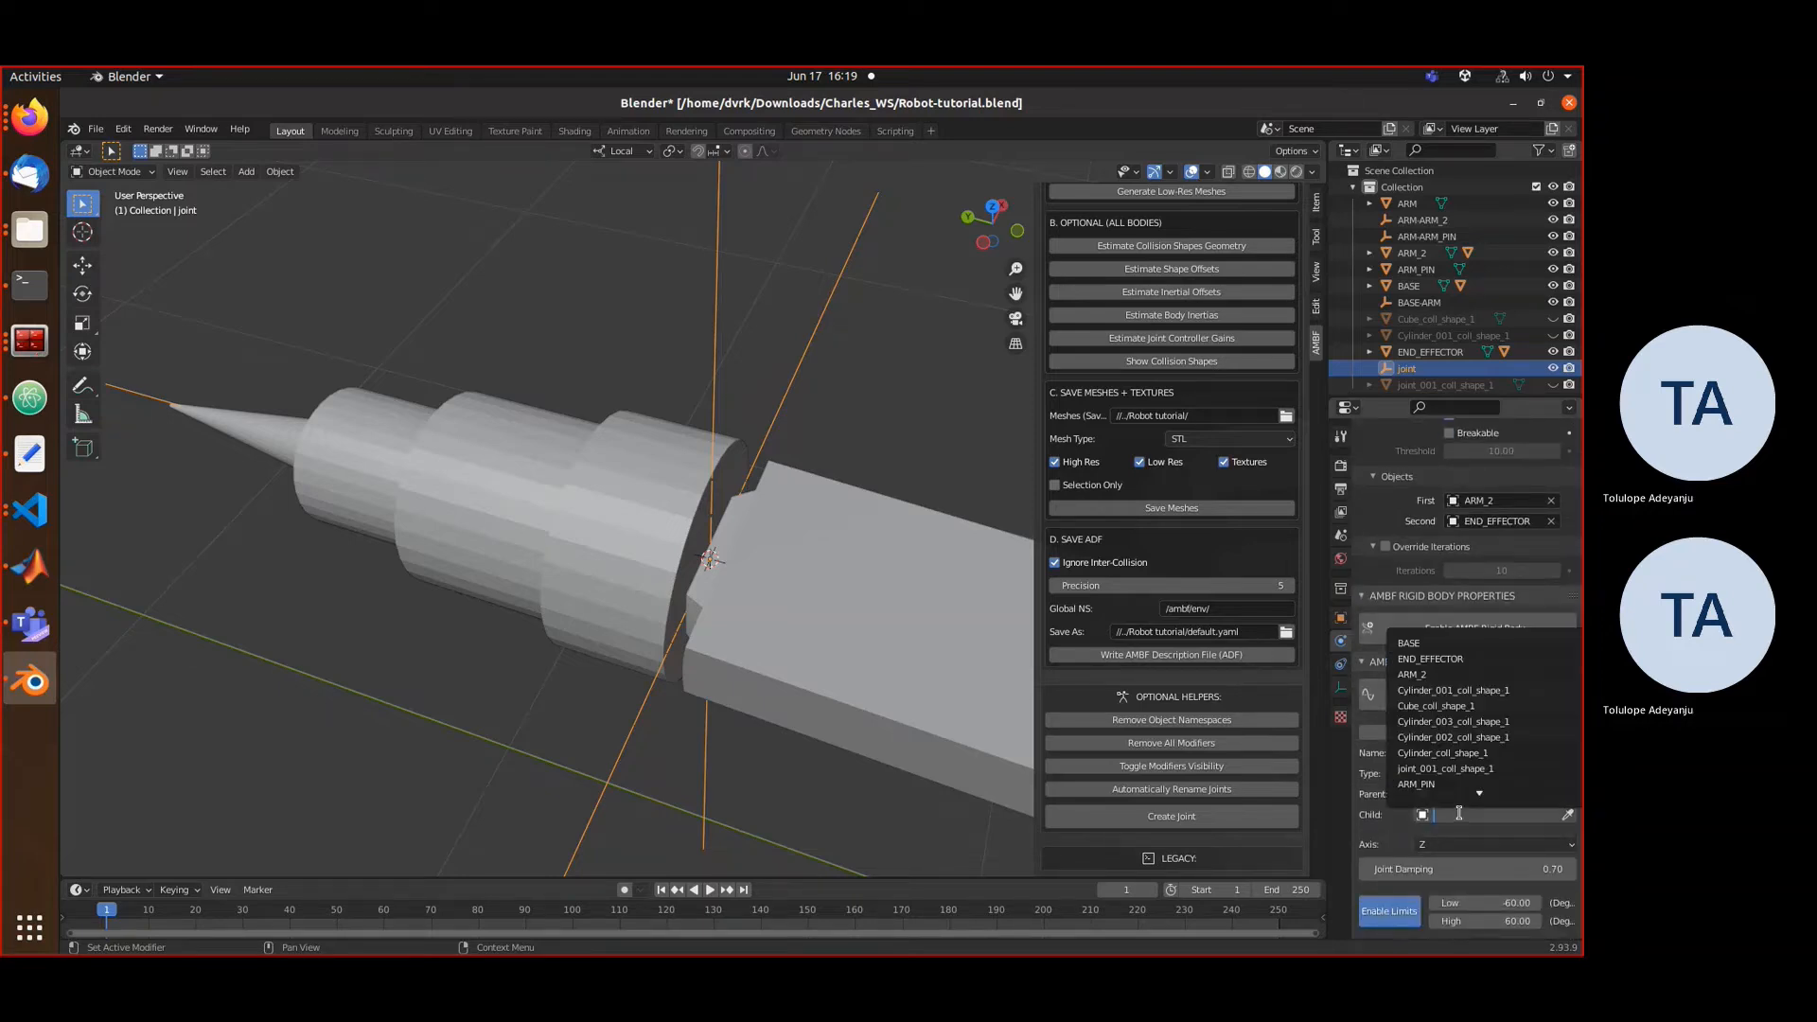
left_click(1458, 668)
left_click(1439, 849)
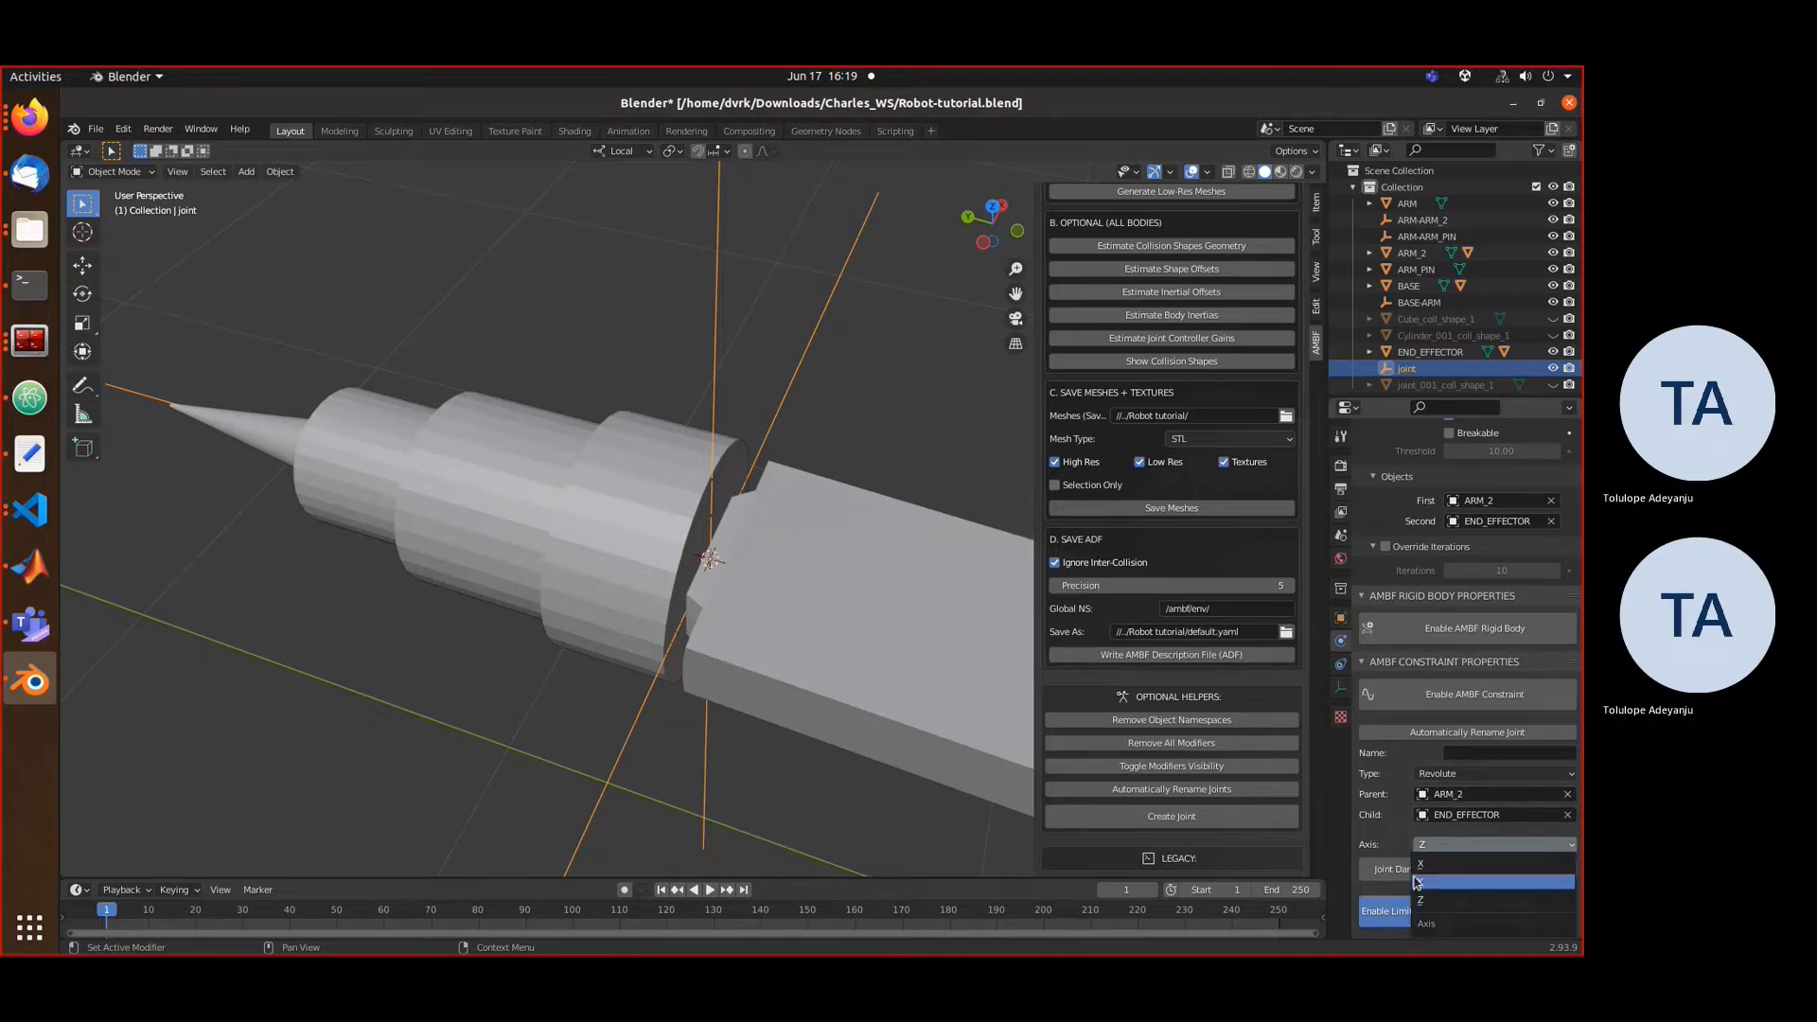
left_click(1416, 875)
middle_click_drag(817, 586, 516, 482)
key("ctrl+s")
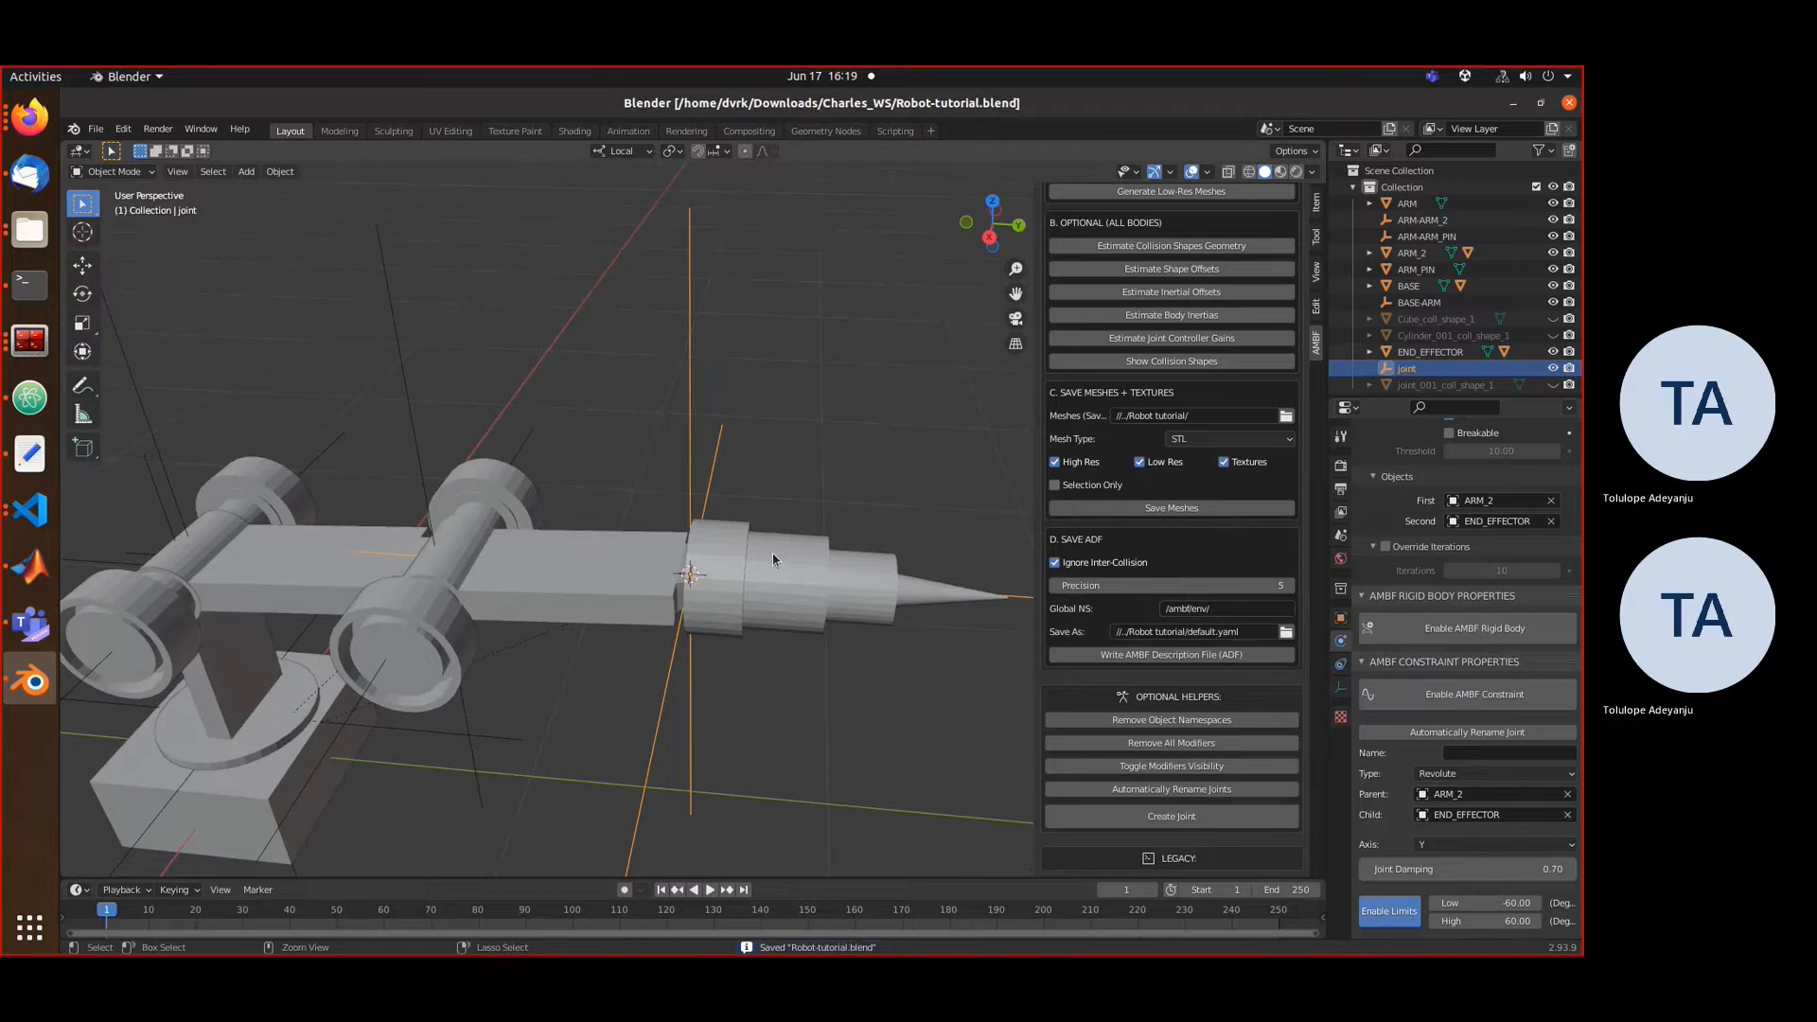
- Delete high_res, low_res and default.yaml from the Robot tutorial folder, keep default.yaml as the ADF target, and export the meshes and ADF again
left_click(1285, 631)
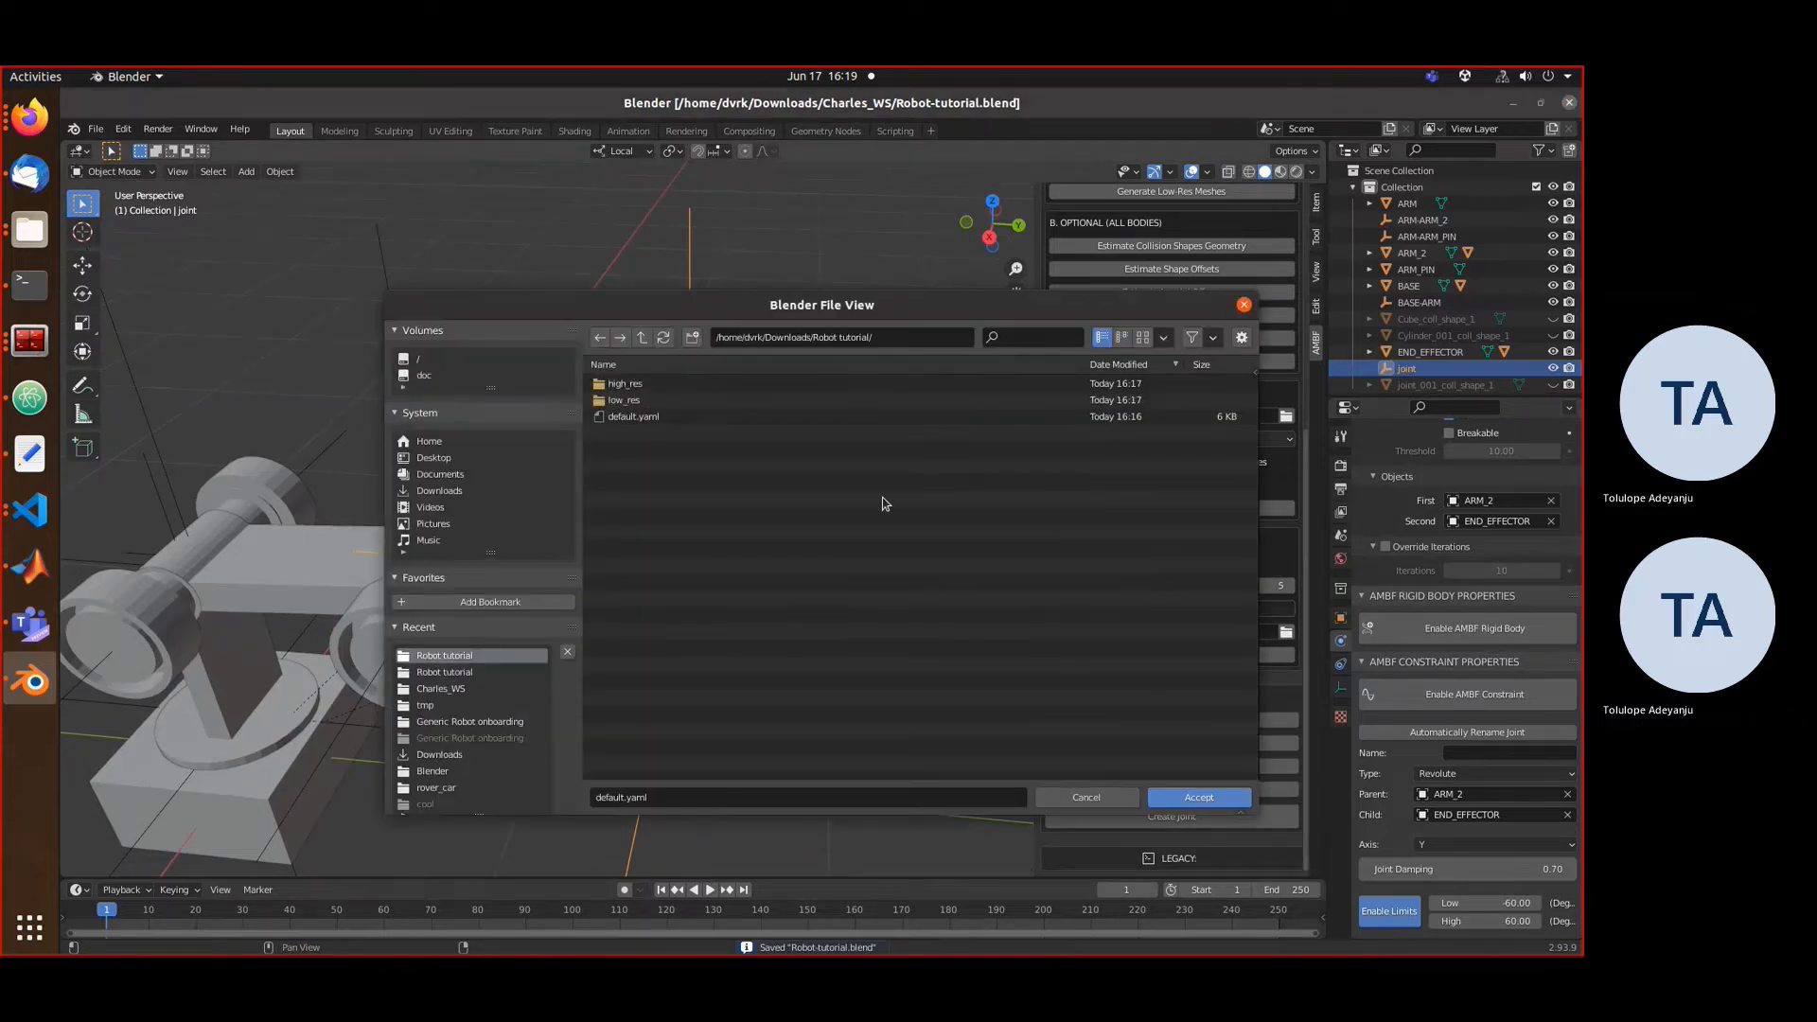
left_click_drag(880, 497, 814, 380)
key("x")
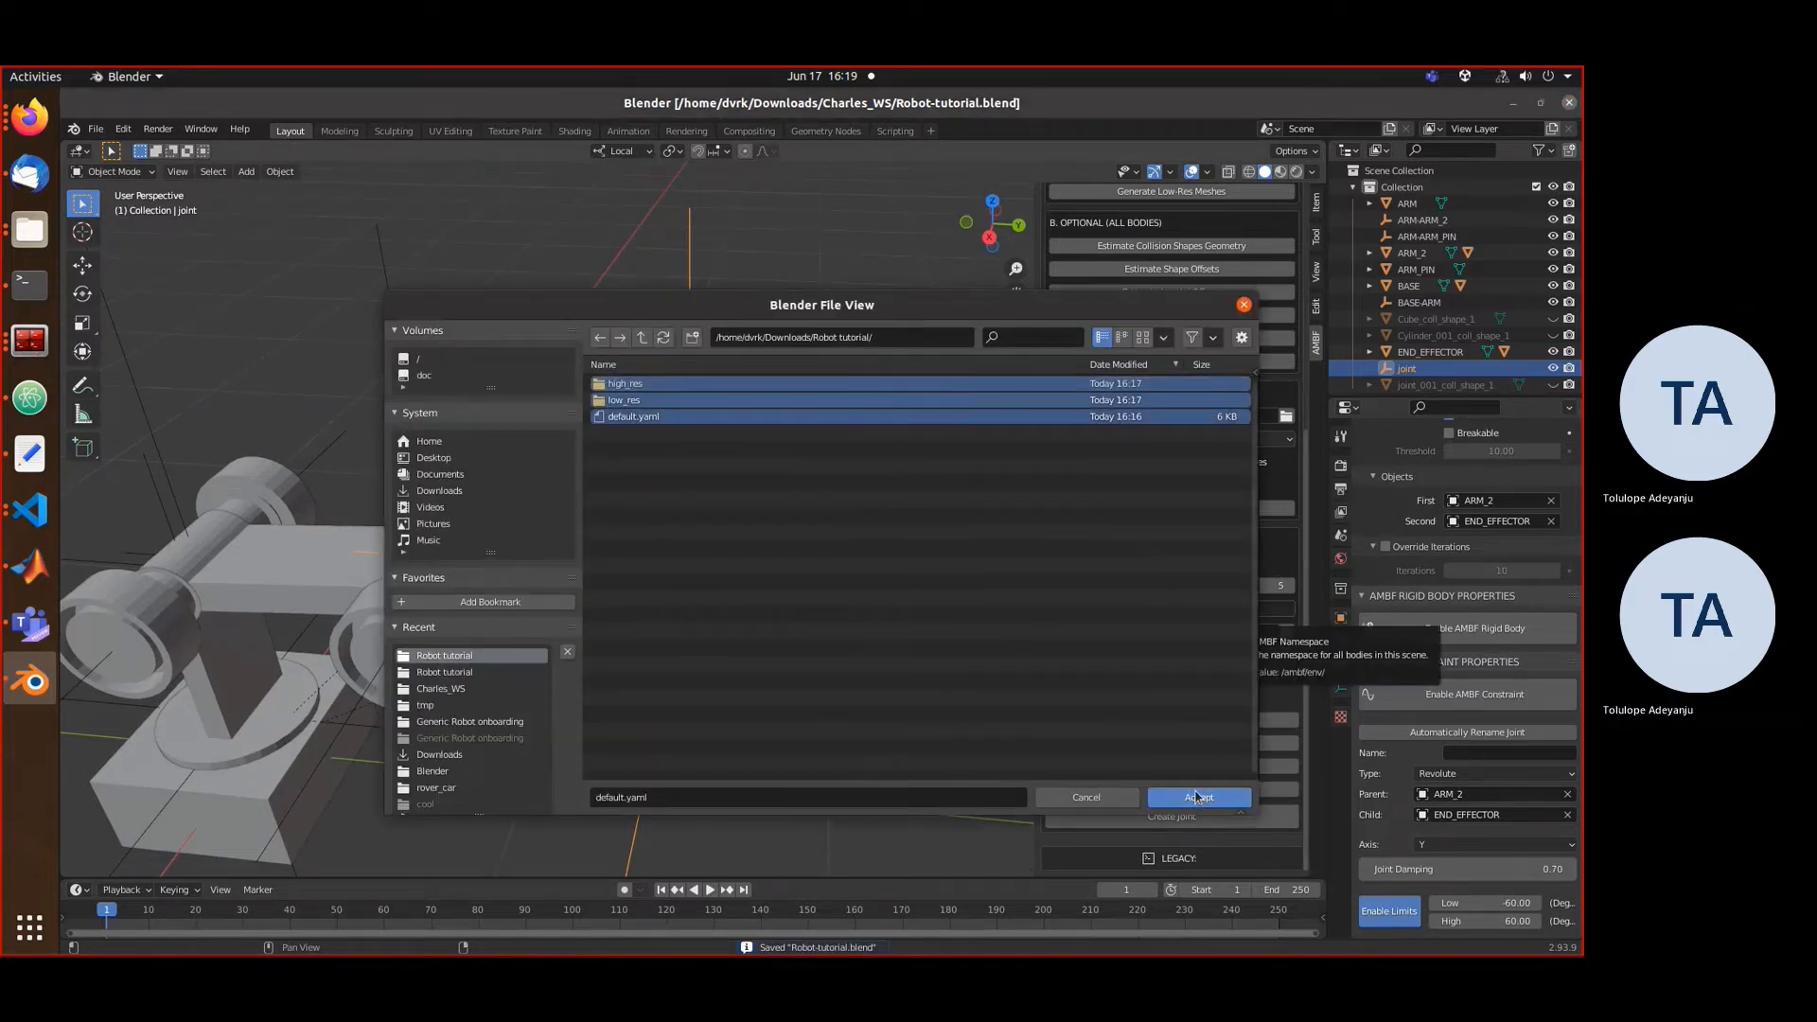
left_click(1197, 798)
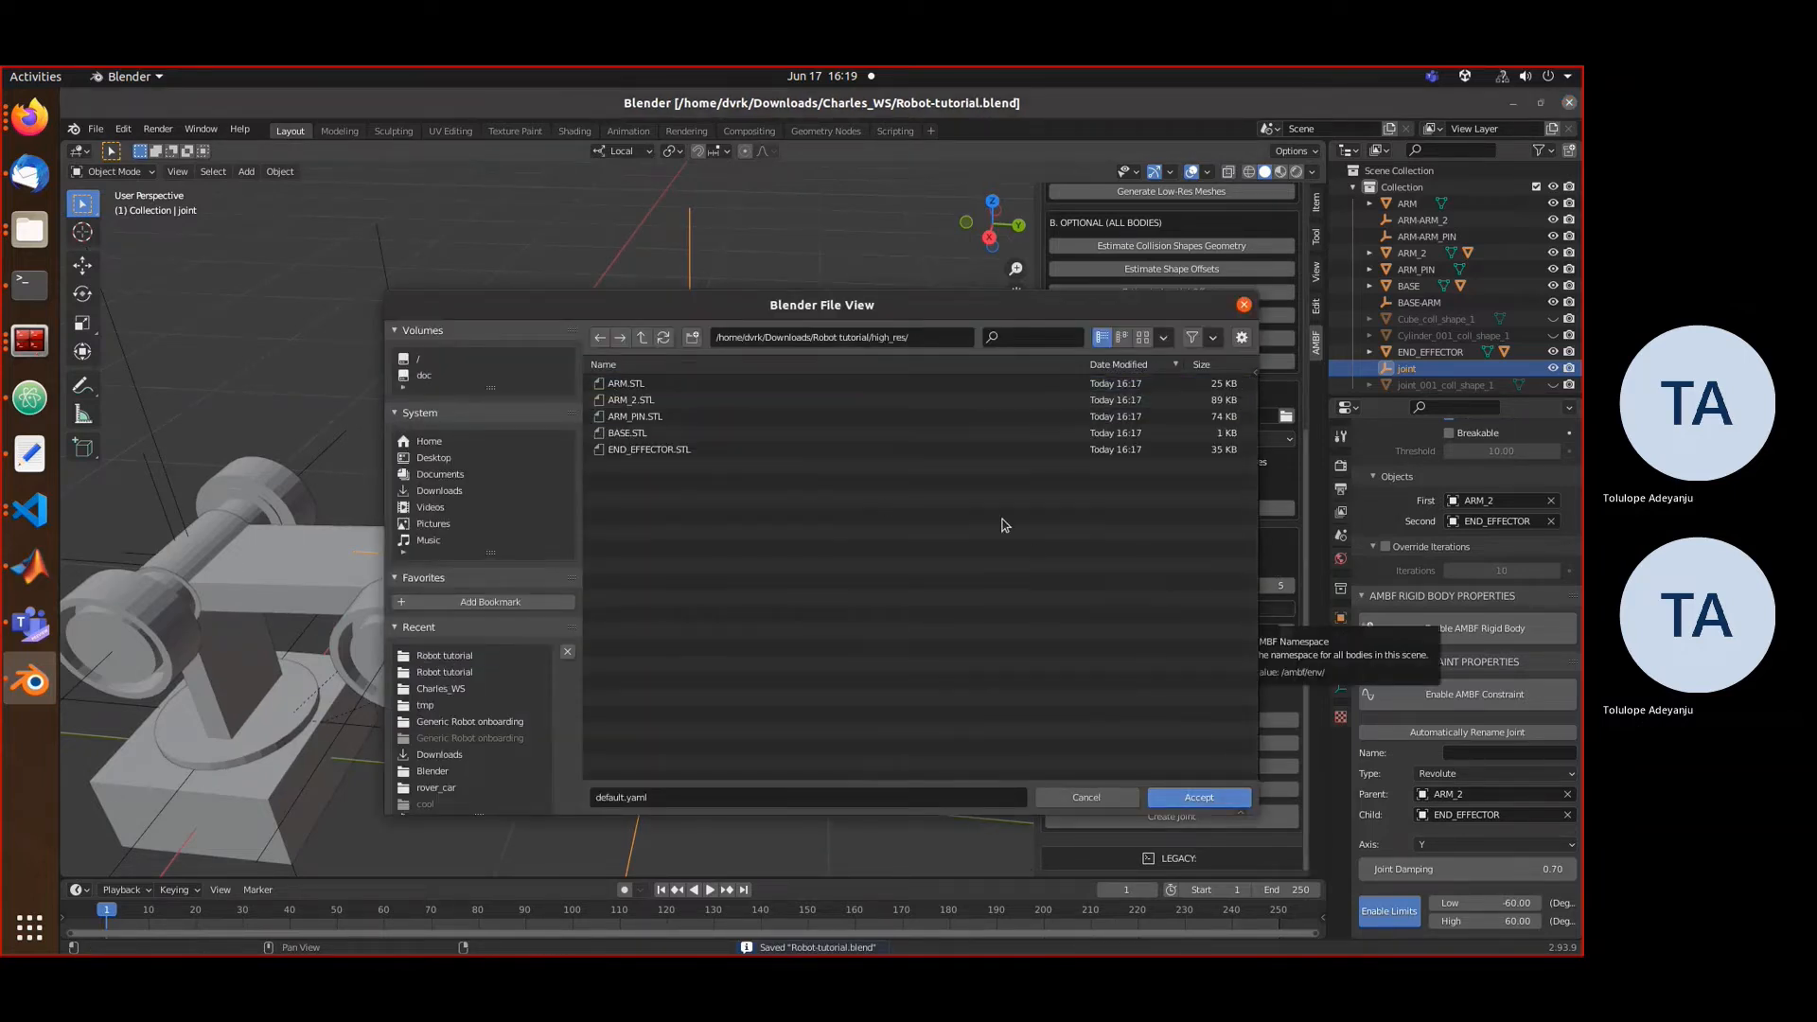
left_click(642, 339)
left_click_drag(703, 466, 692, 383)
key("x")
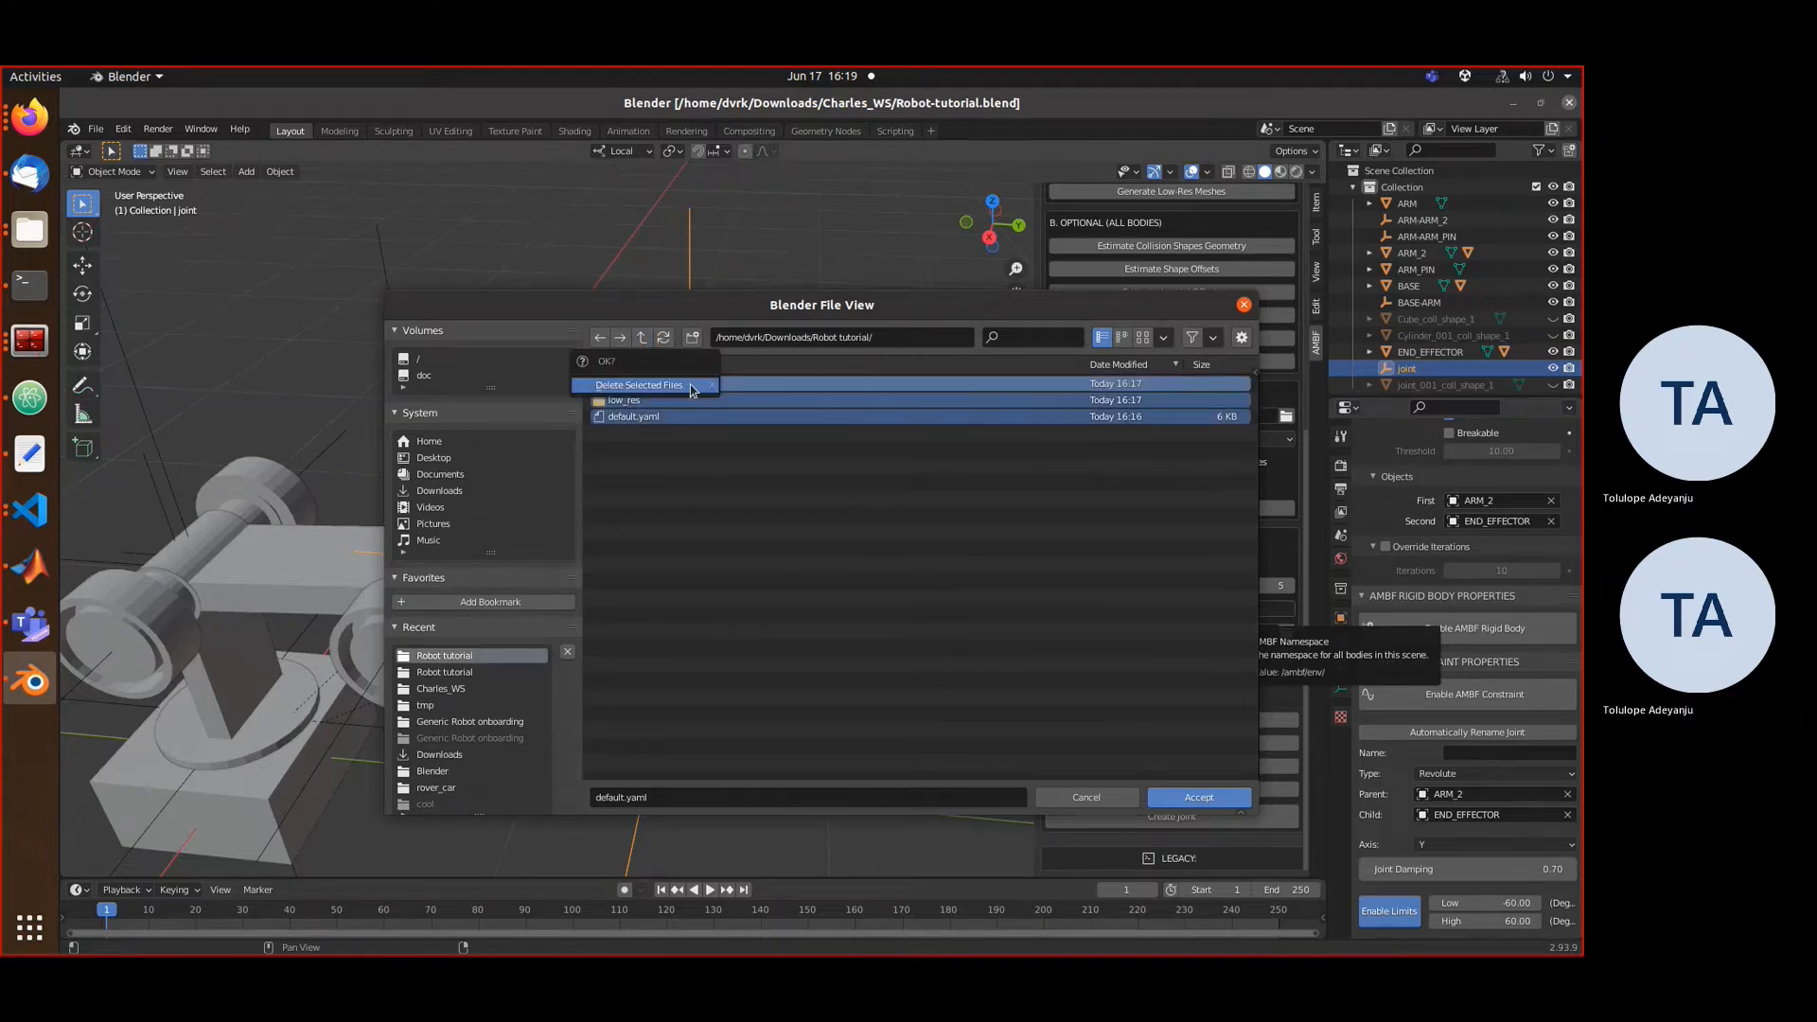
left_click(692, 386)
left_click(1176, 799)
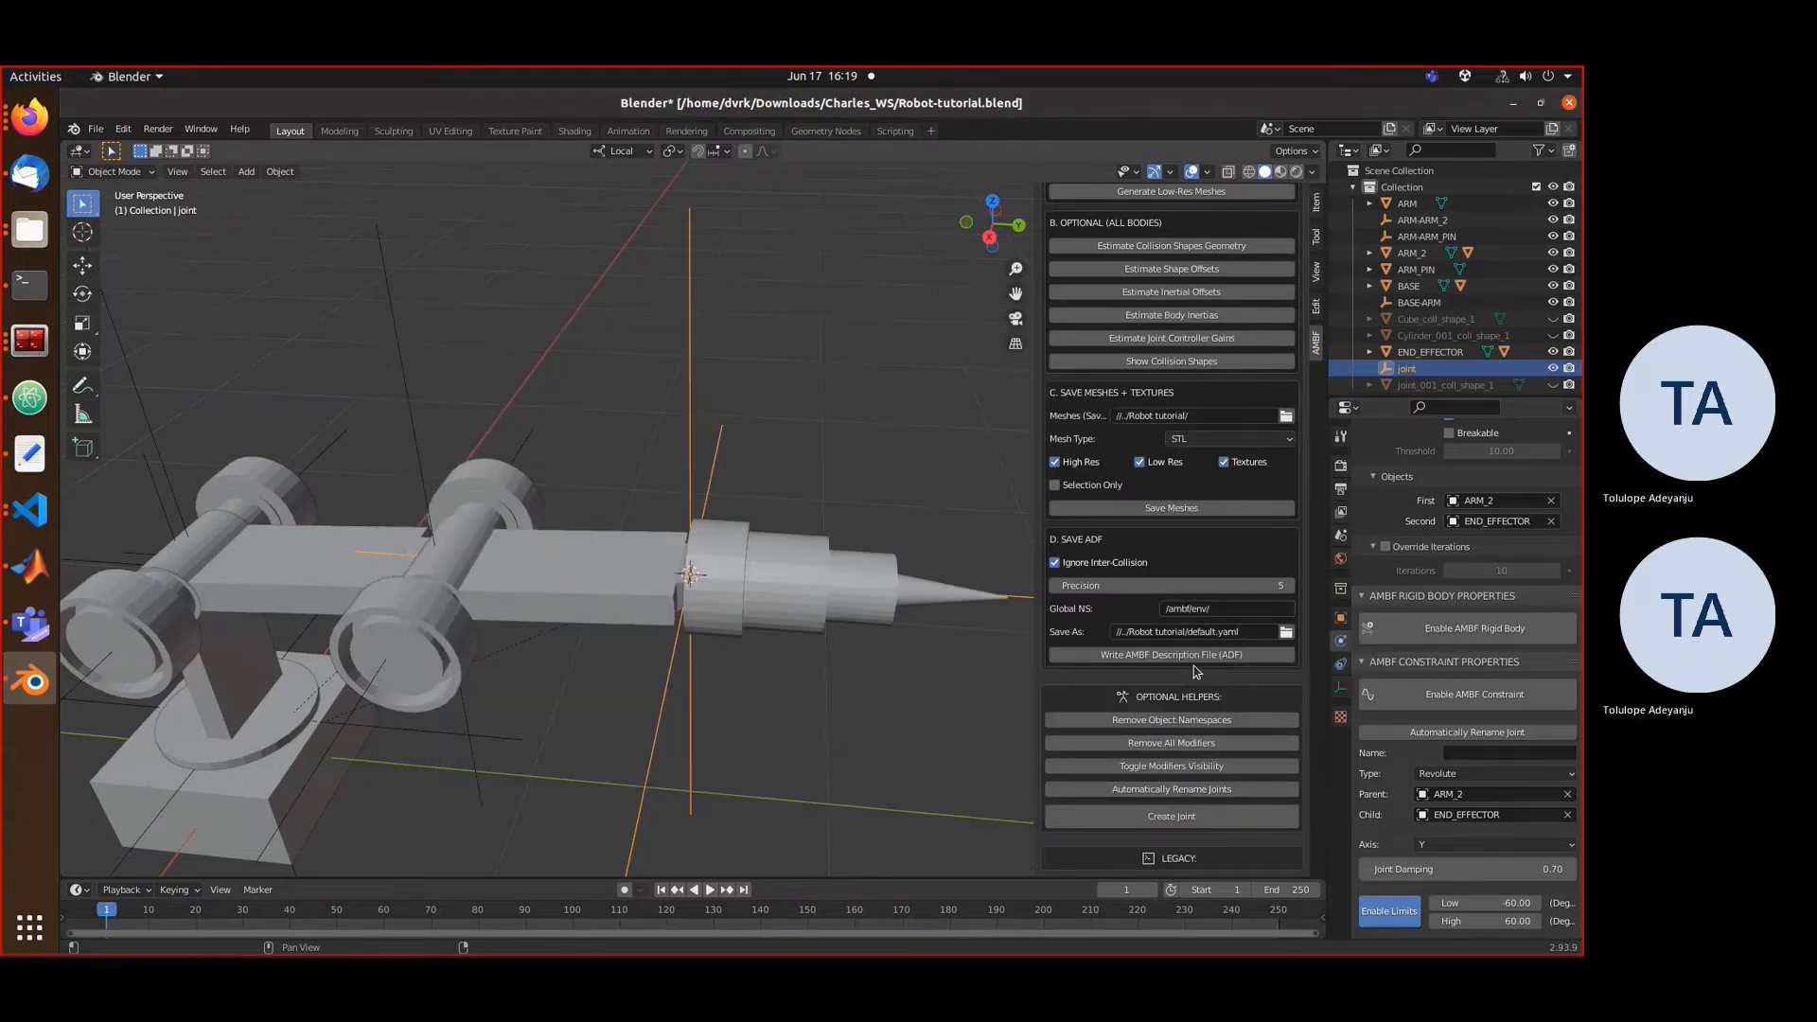
left_click(1166, 506)
- Switch to Terminator, rerun ambf_simulator with the Robot tutorial's default.yaml, and maximize the simulator window
left_click(30, 332)
key("Up")
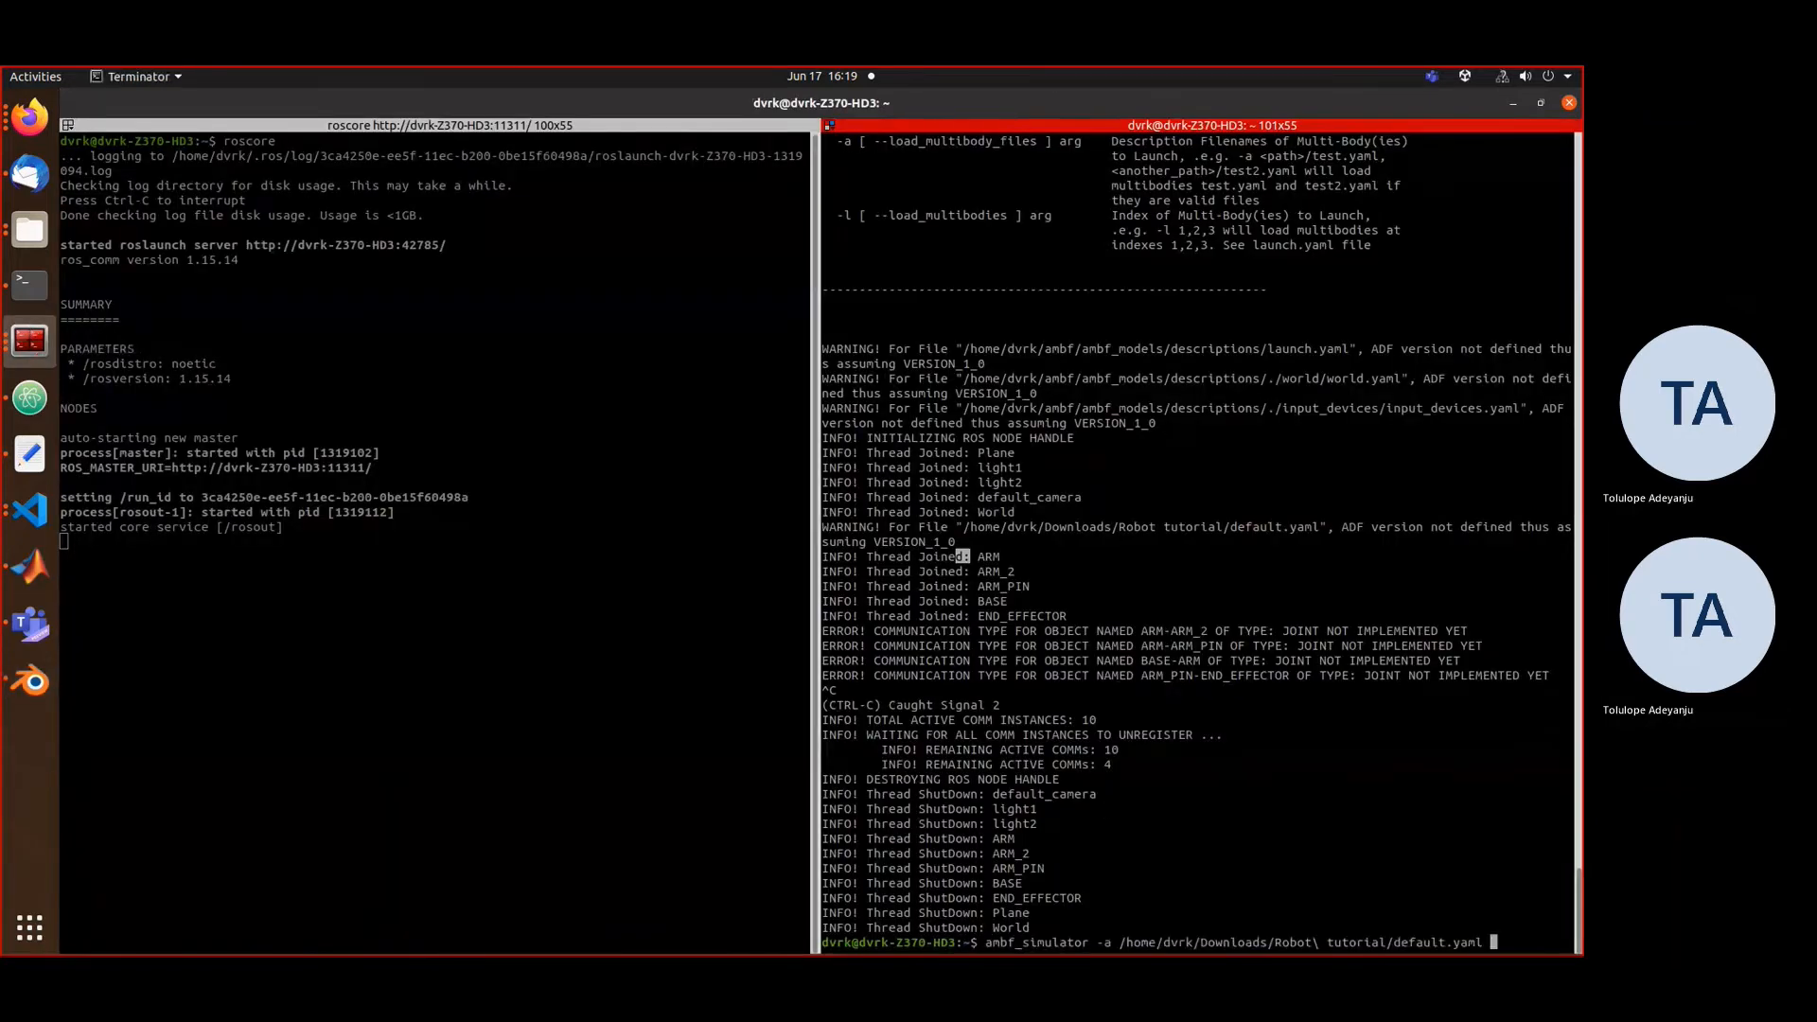
key("Return")
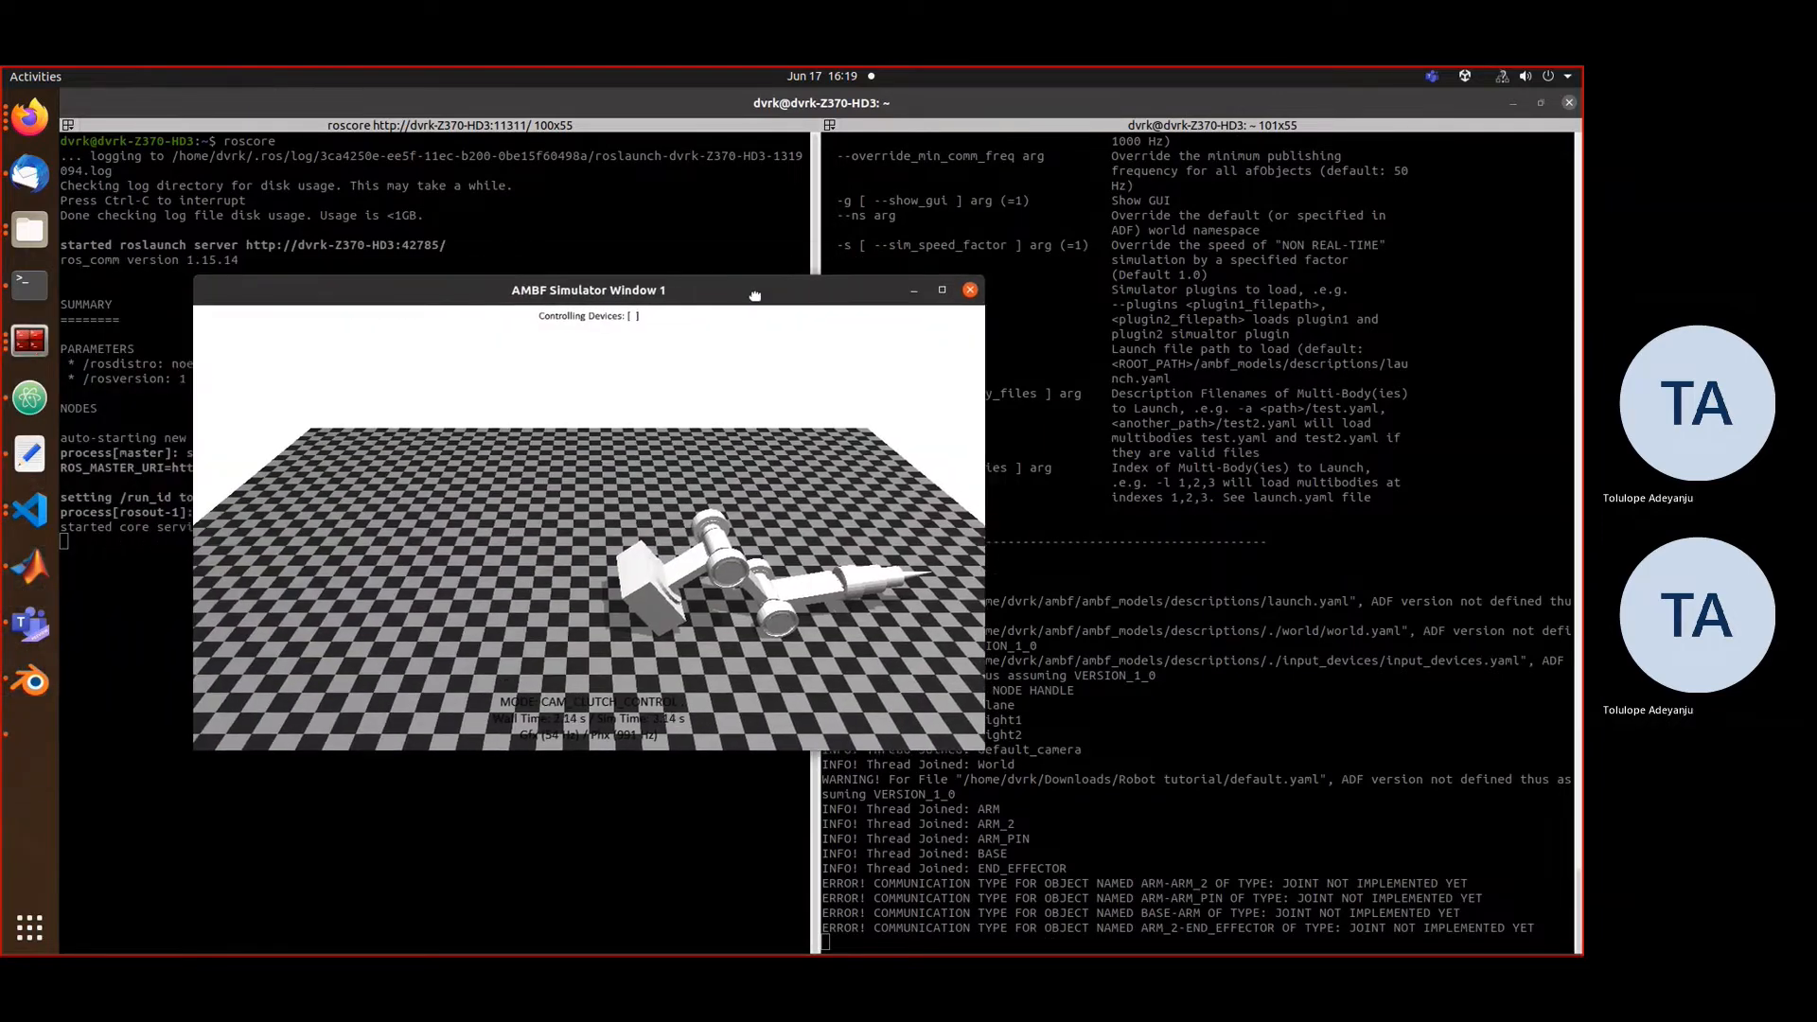
left_click(960, 291)
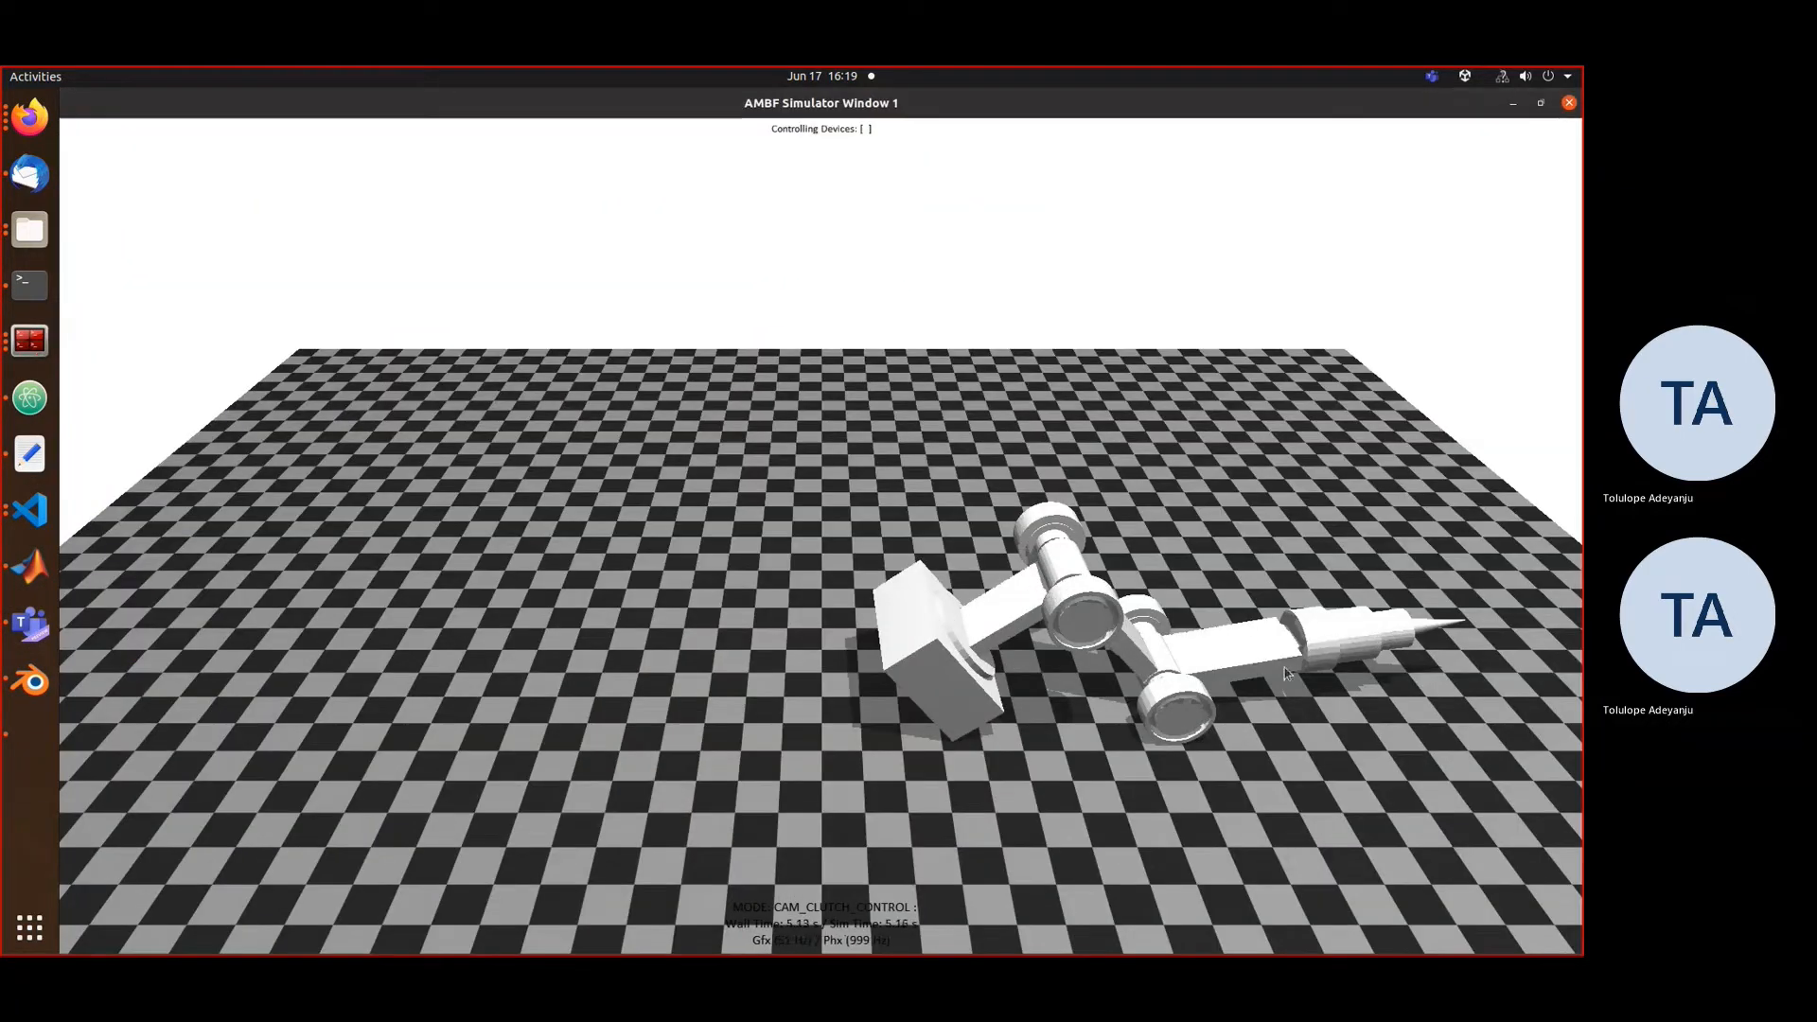
- Examine the simulated robot from several angles, checking the connection between ARM_2 and END_EFFECTOR
middle_click_drag(1330, 661, 1284, 654)
middle_click_drag(1476, 815, 1495, 777)
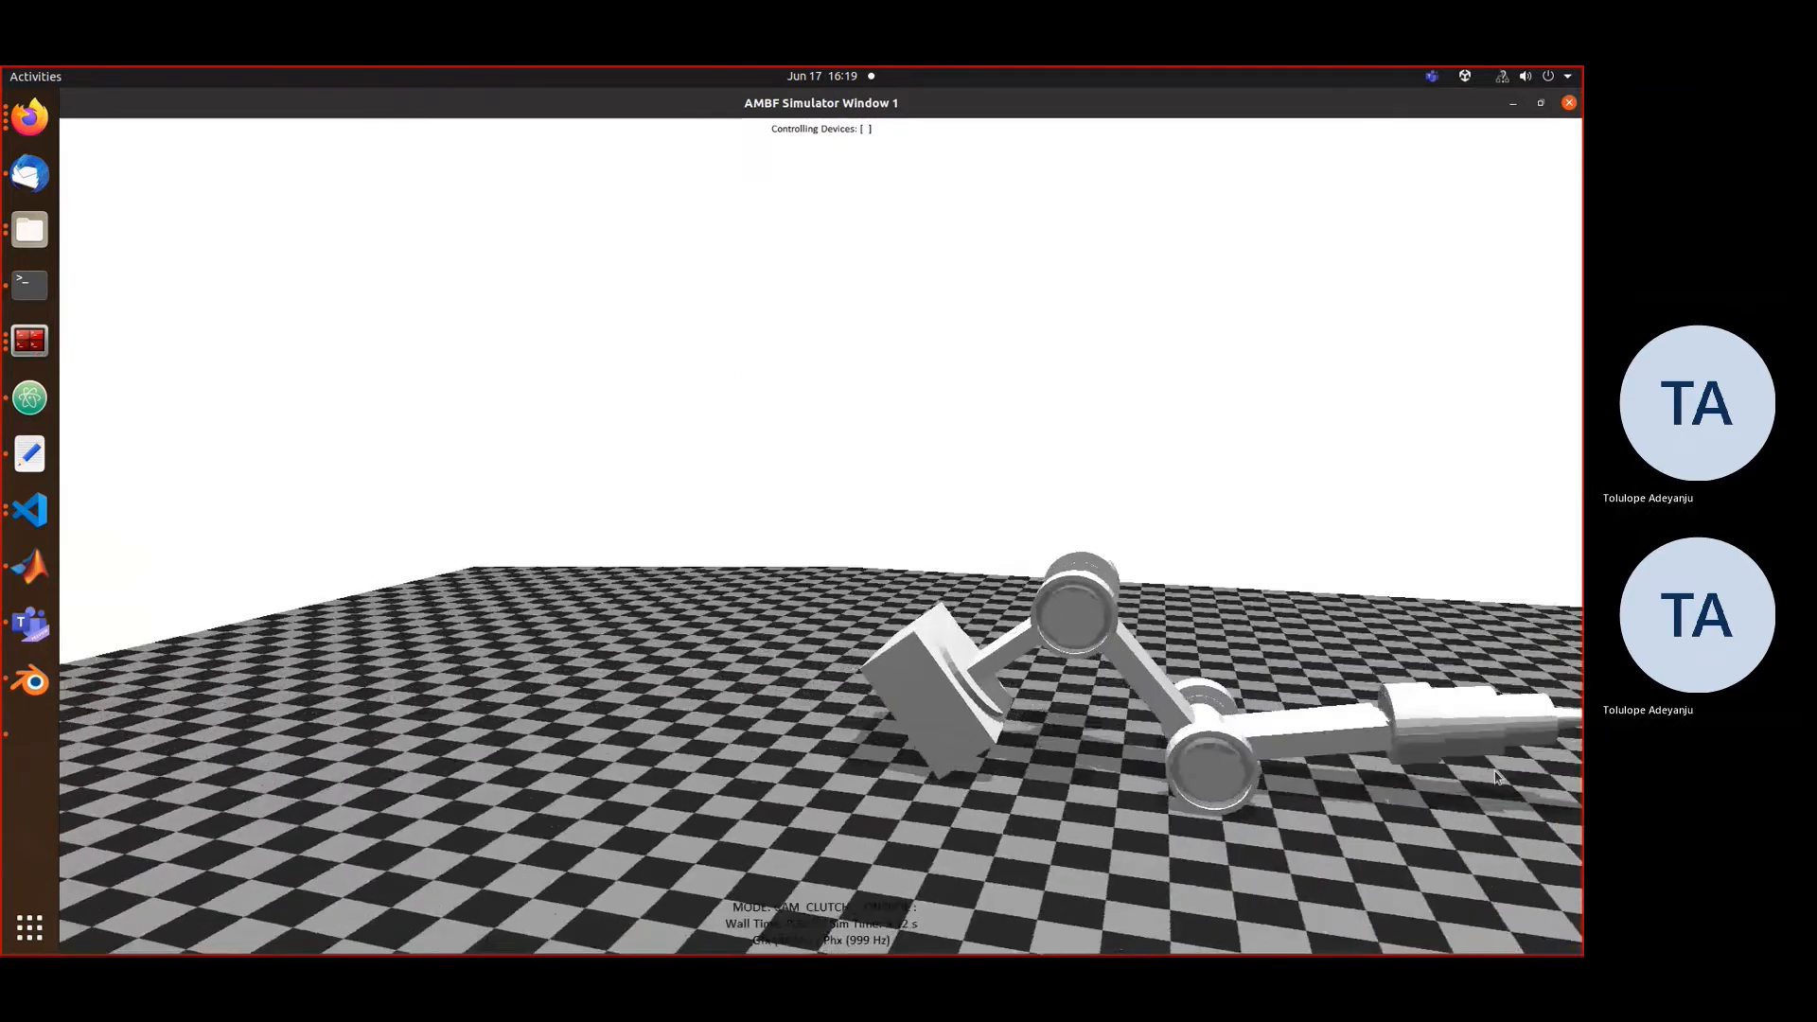
mouse_move(1170, 613)
middle_mouse_down()
mouse_move(1141, 596)
mouse_move(1162, 618)
middle_mouse_up()
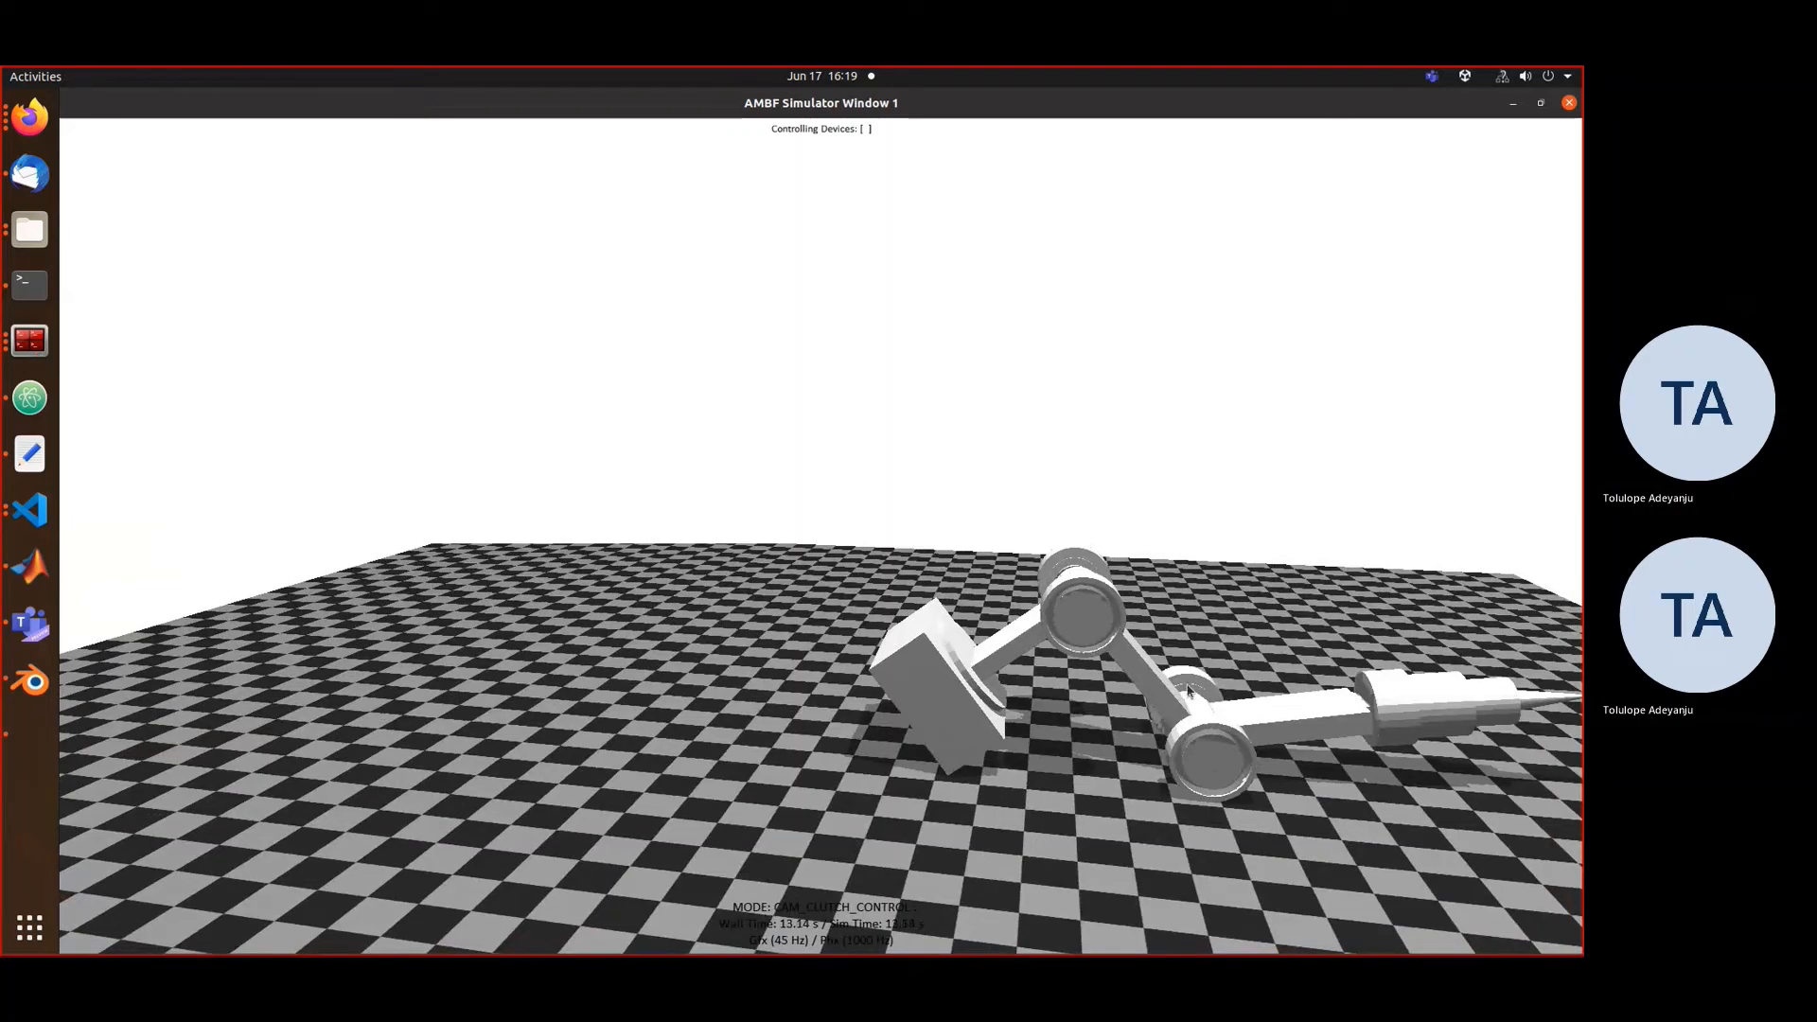
middle_click_drag(1082, 605, 1445, 714)
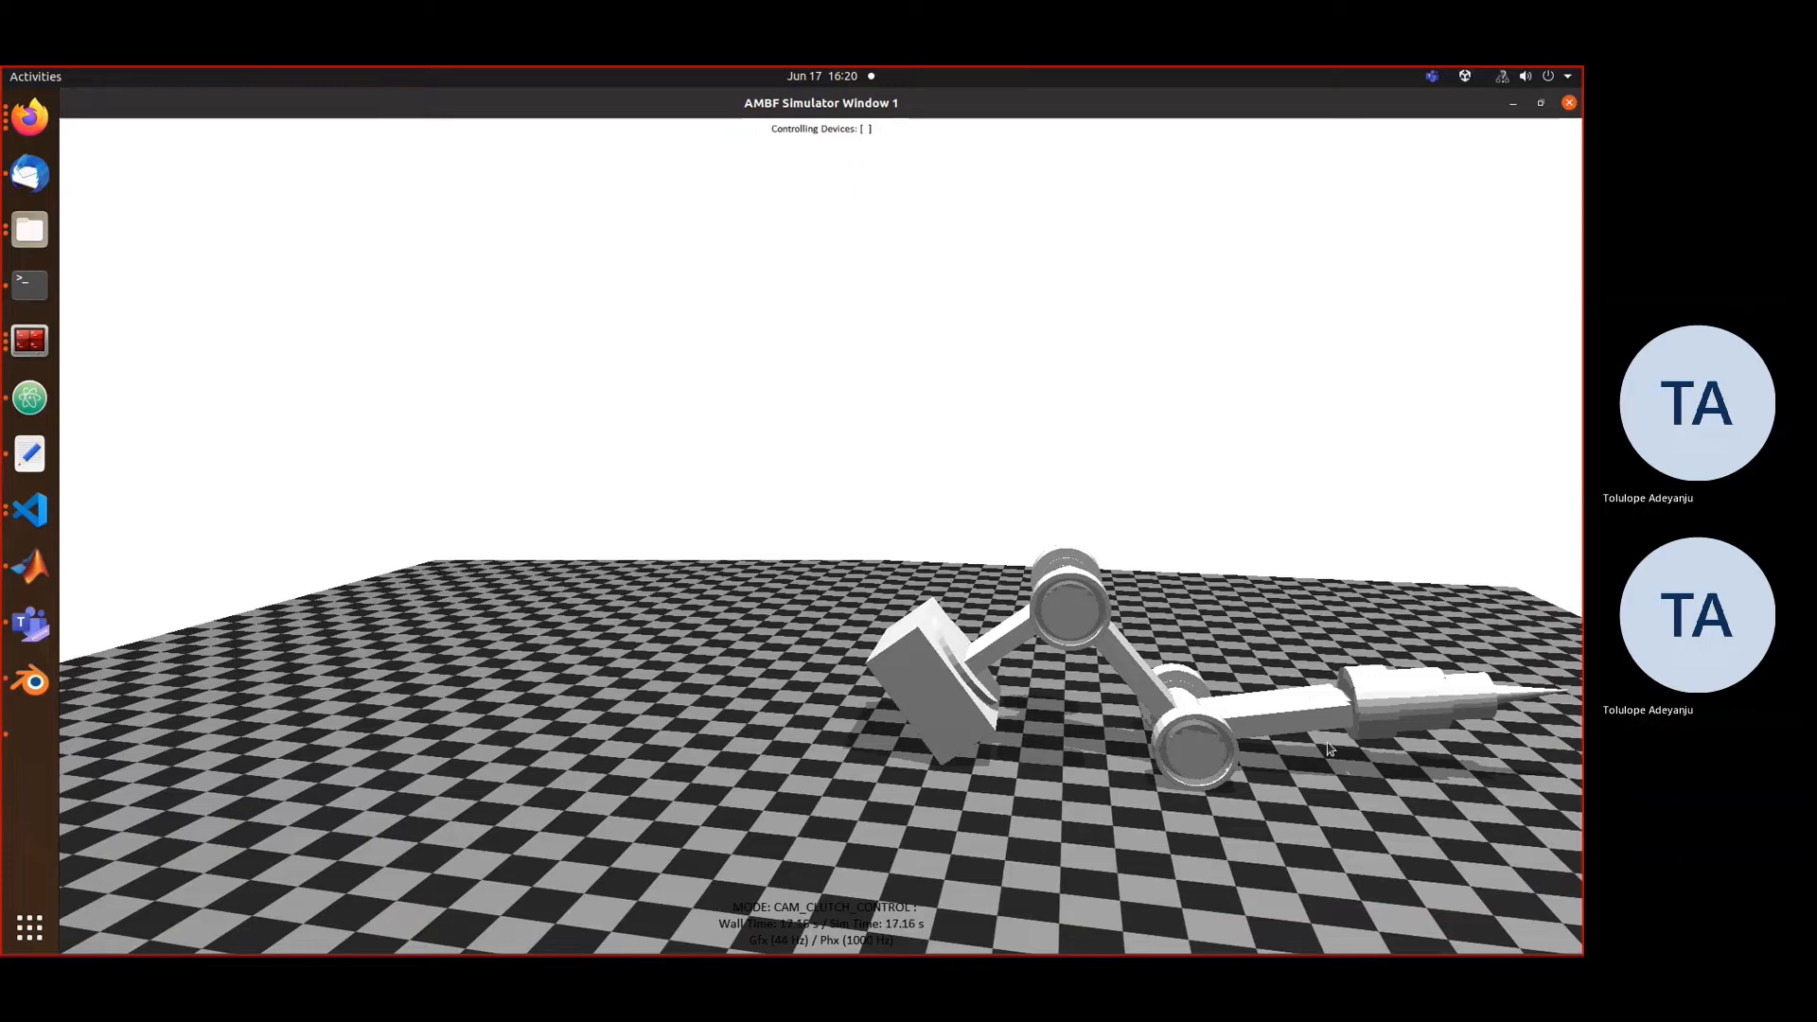
left_click_drag(1128, 673, 1184, 645)
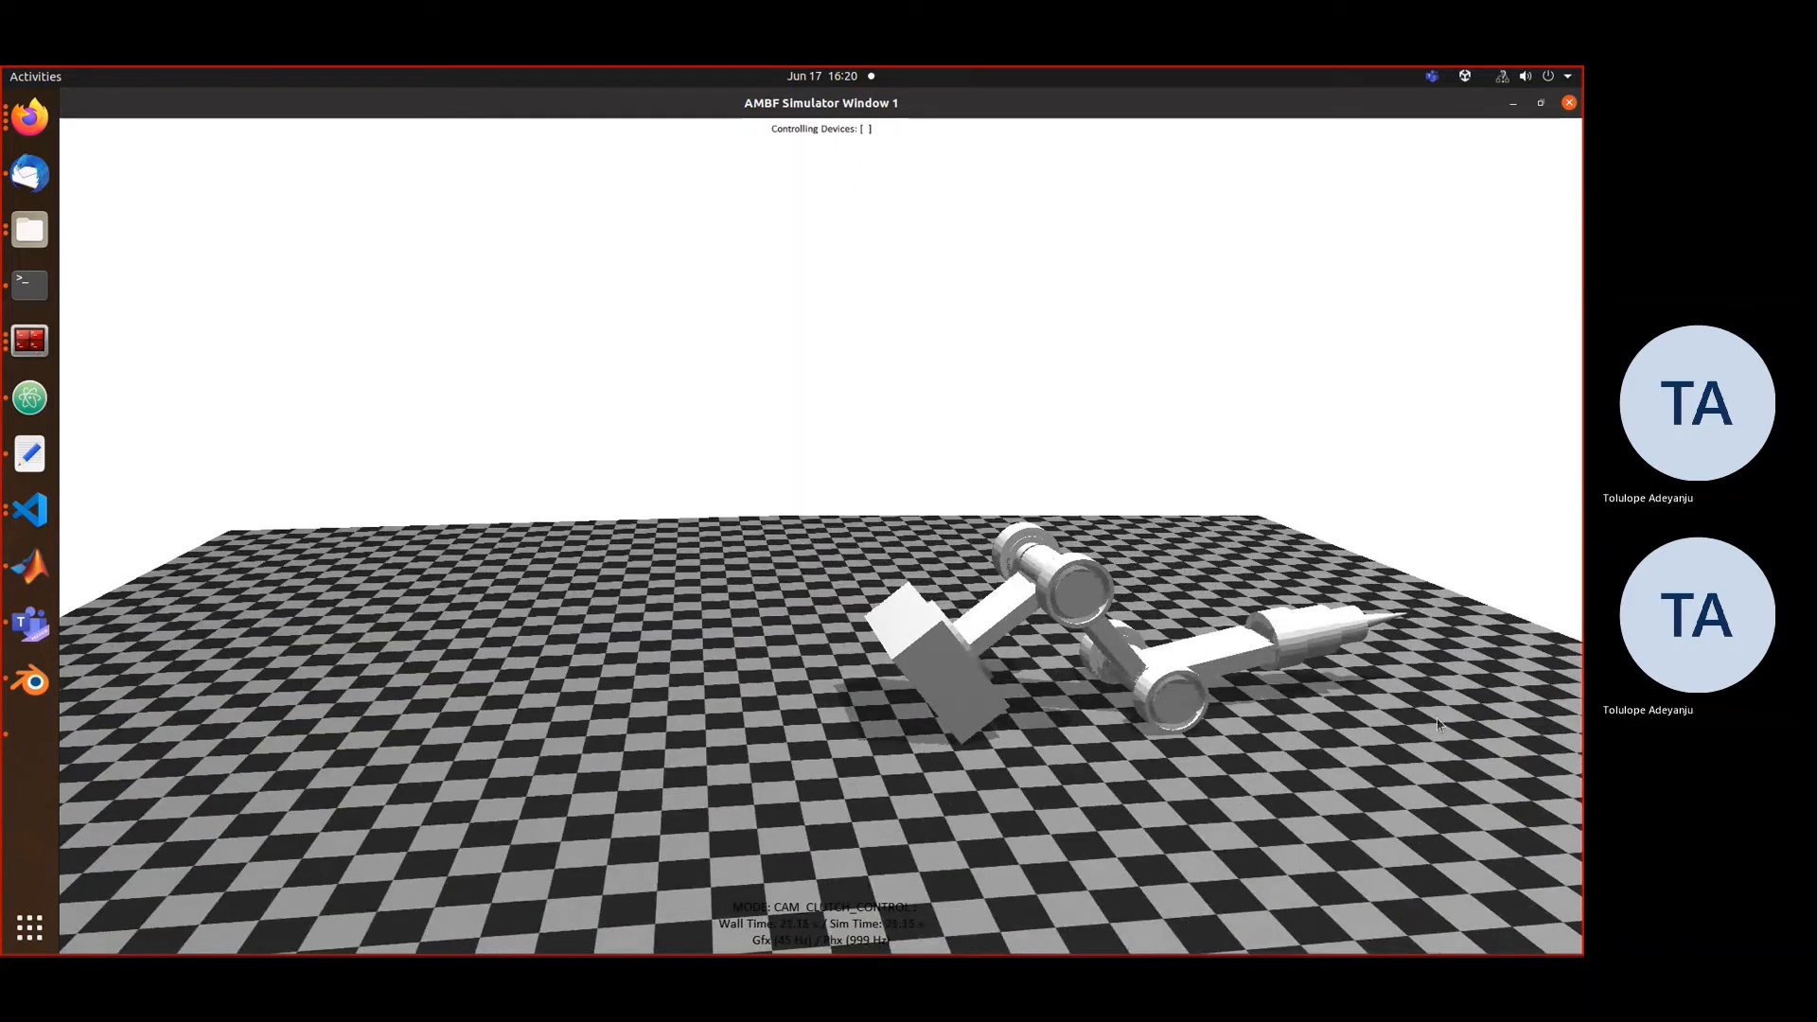
left_click_drag(1337, 632, 1046, 638)
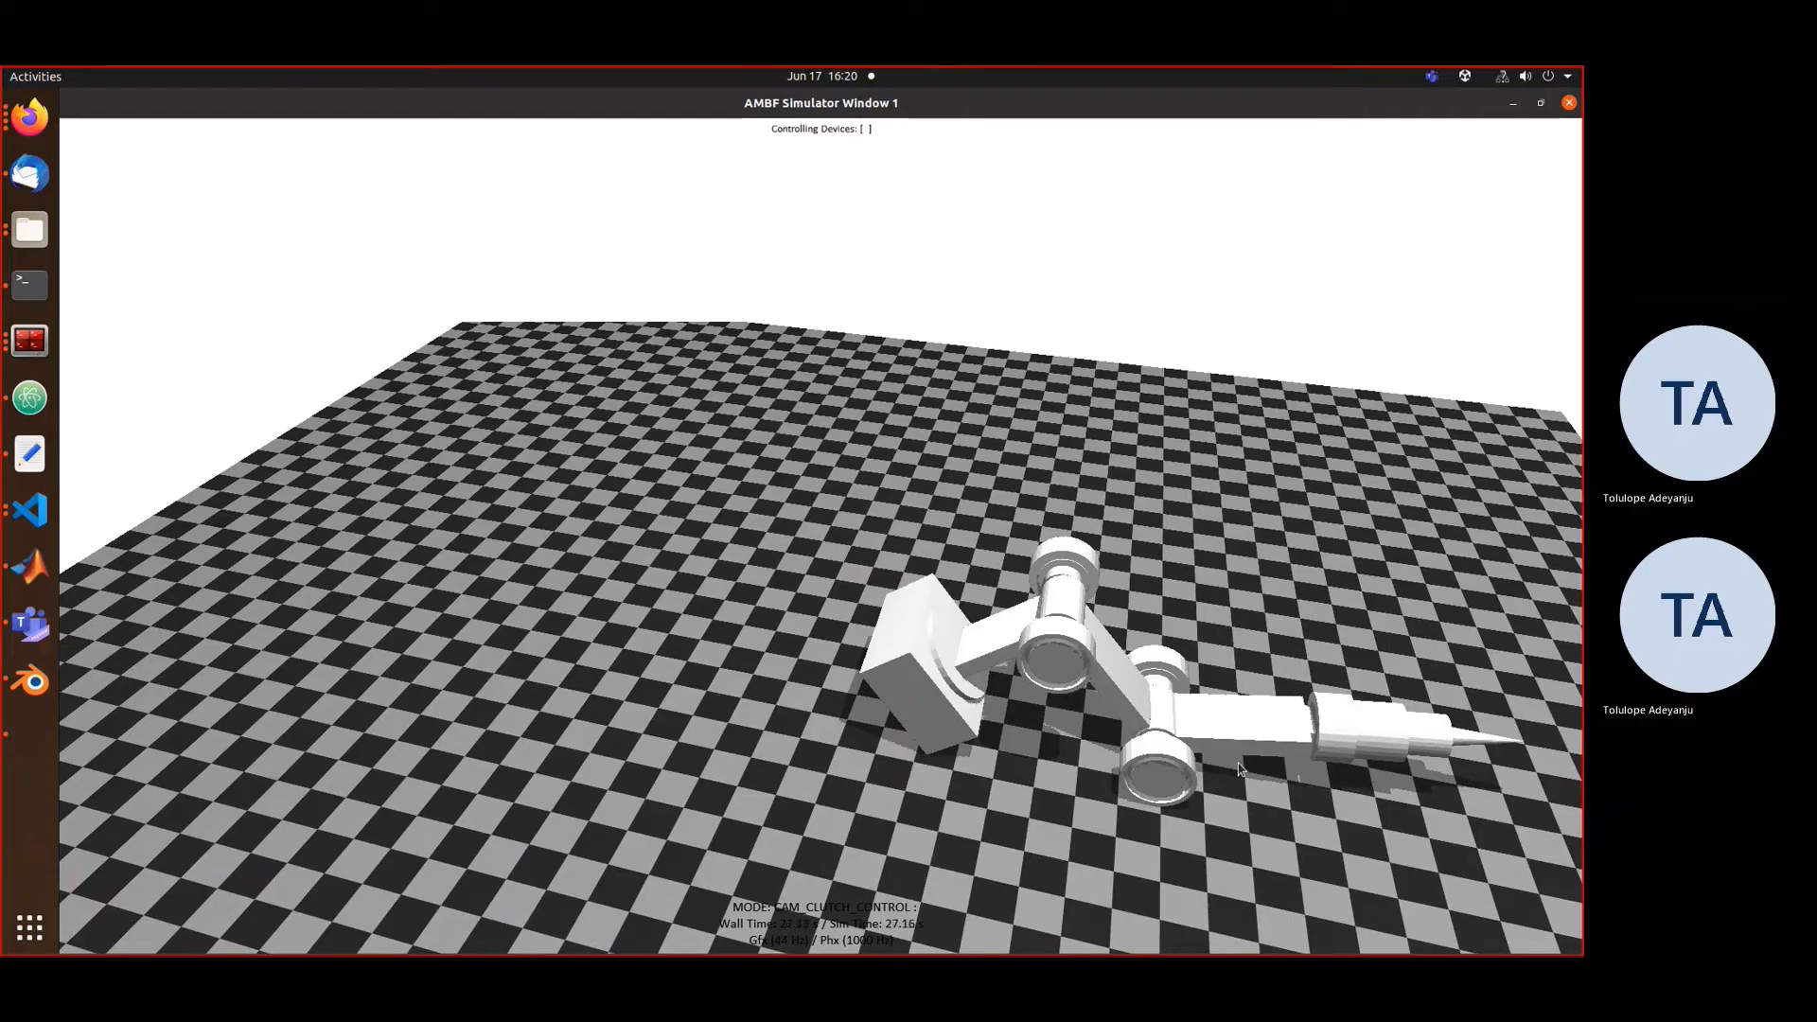
left_click_drag(1343, 741, 1463, 733)
left_click_drag(1253, 676, 1158, 627)
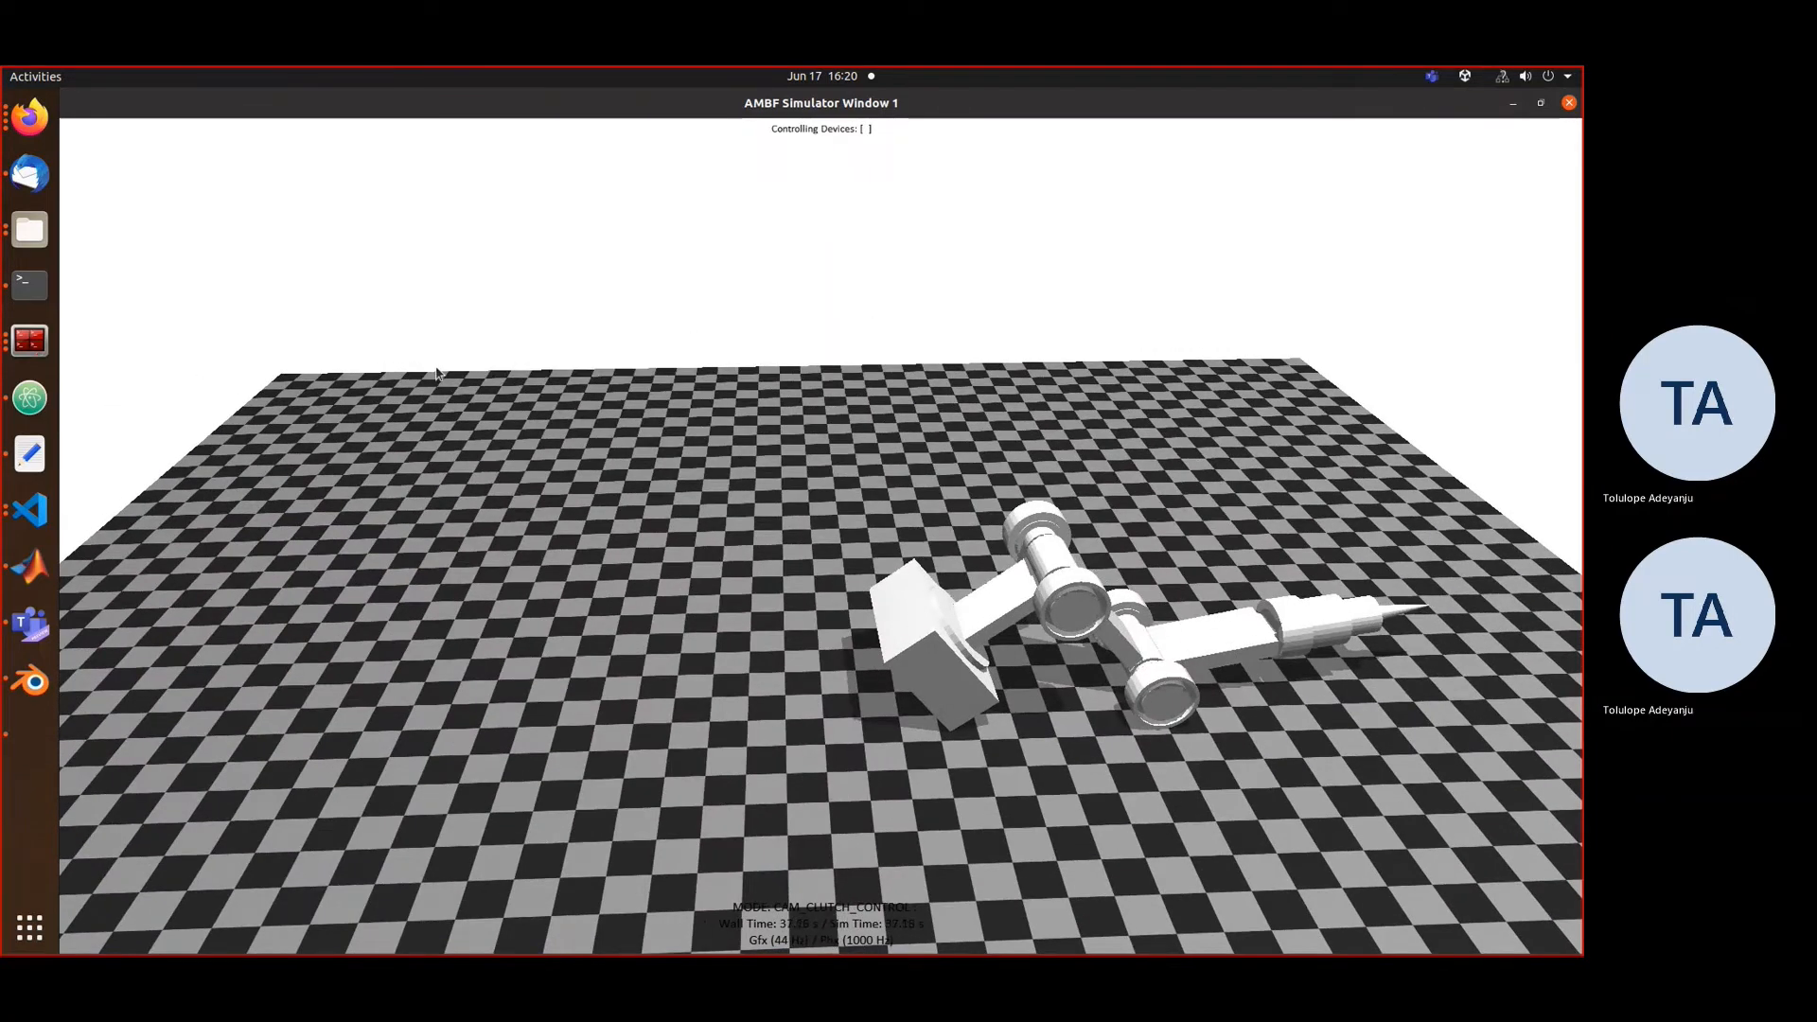
left_click_drag(1199, 584, 383, 658)
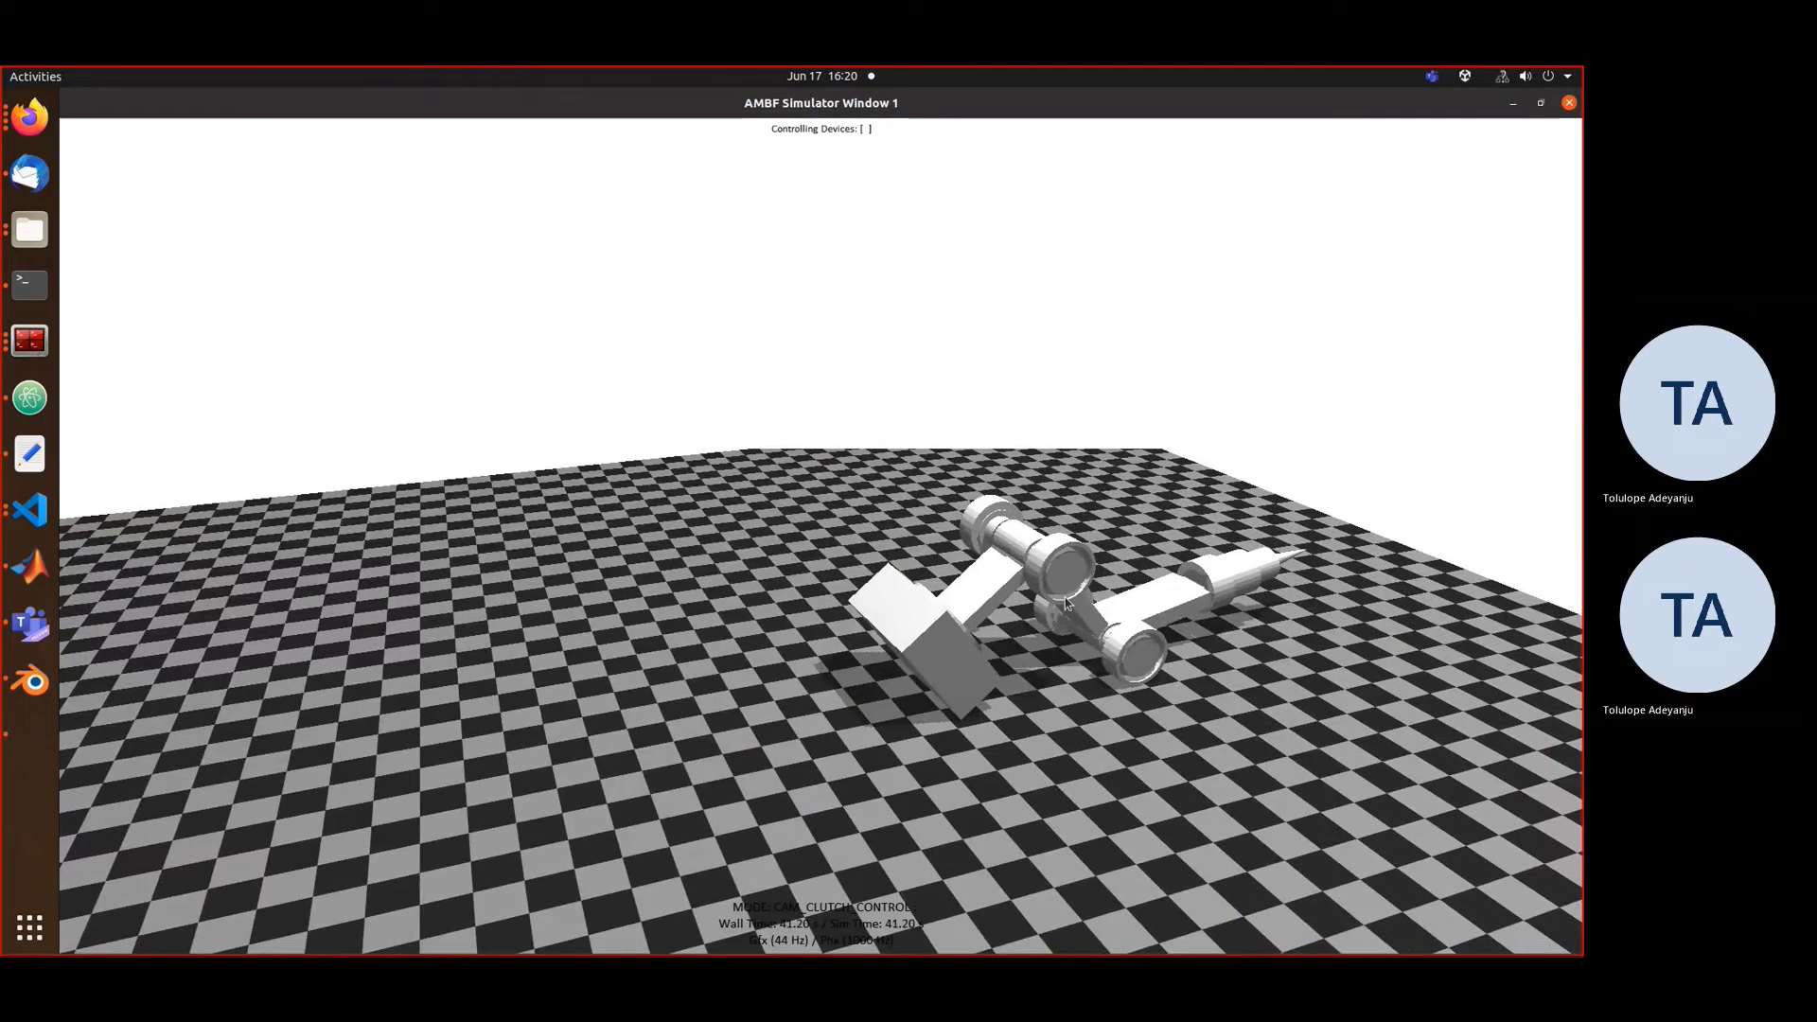
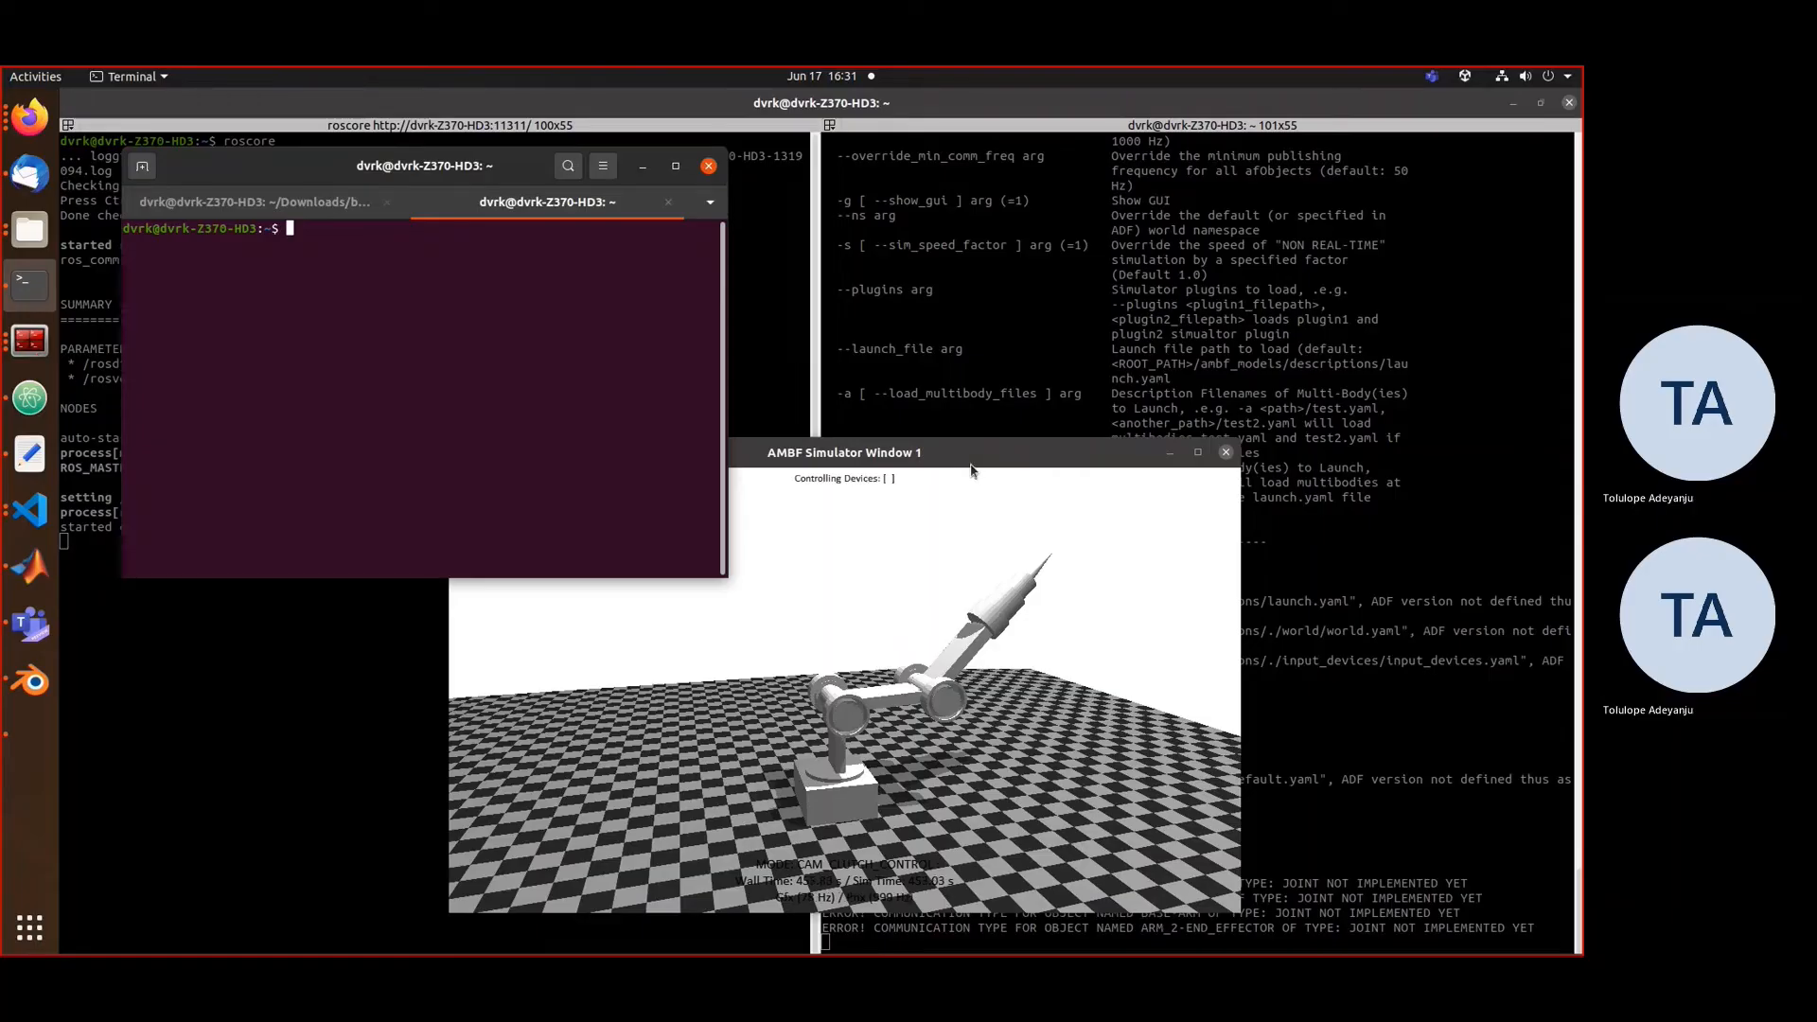
- Reposition the simulator window beside the terminal and inspect the upright robot from different angles
left_click_drag(984, 461, 1099, 398)
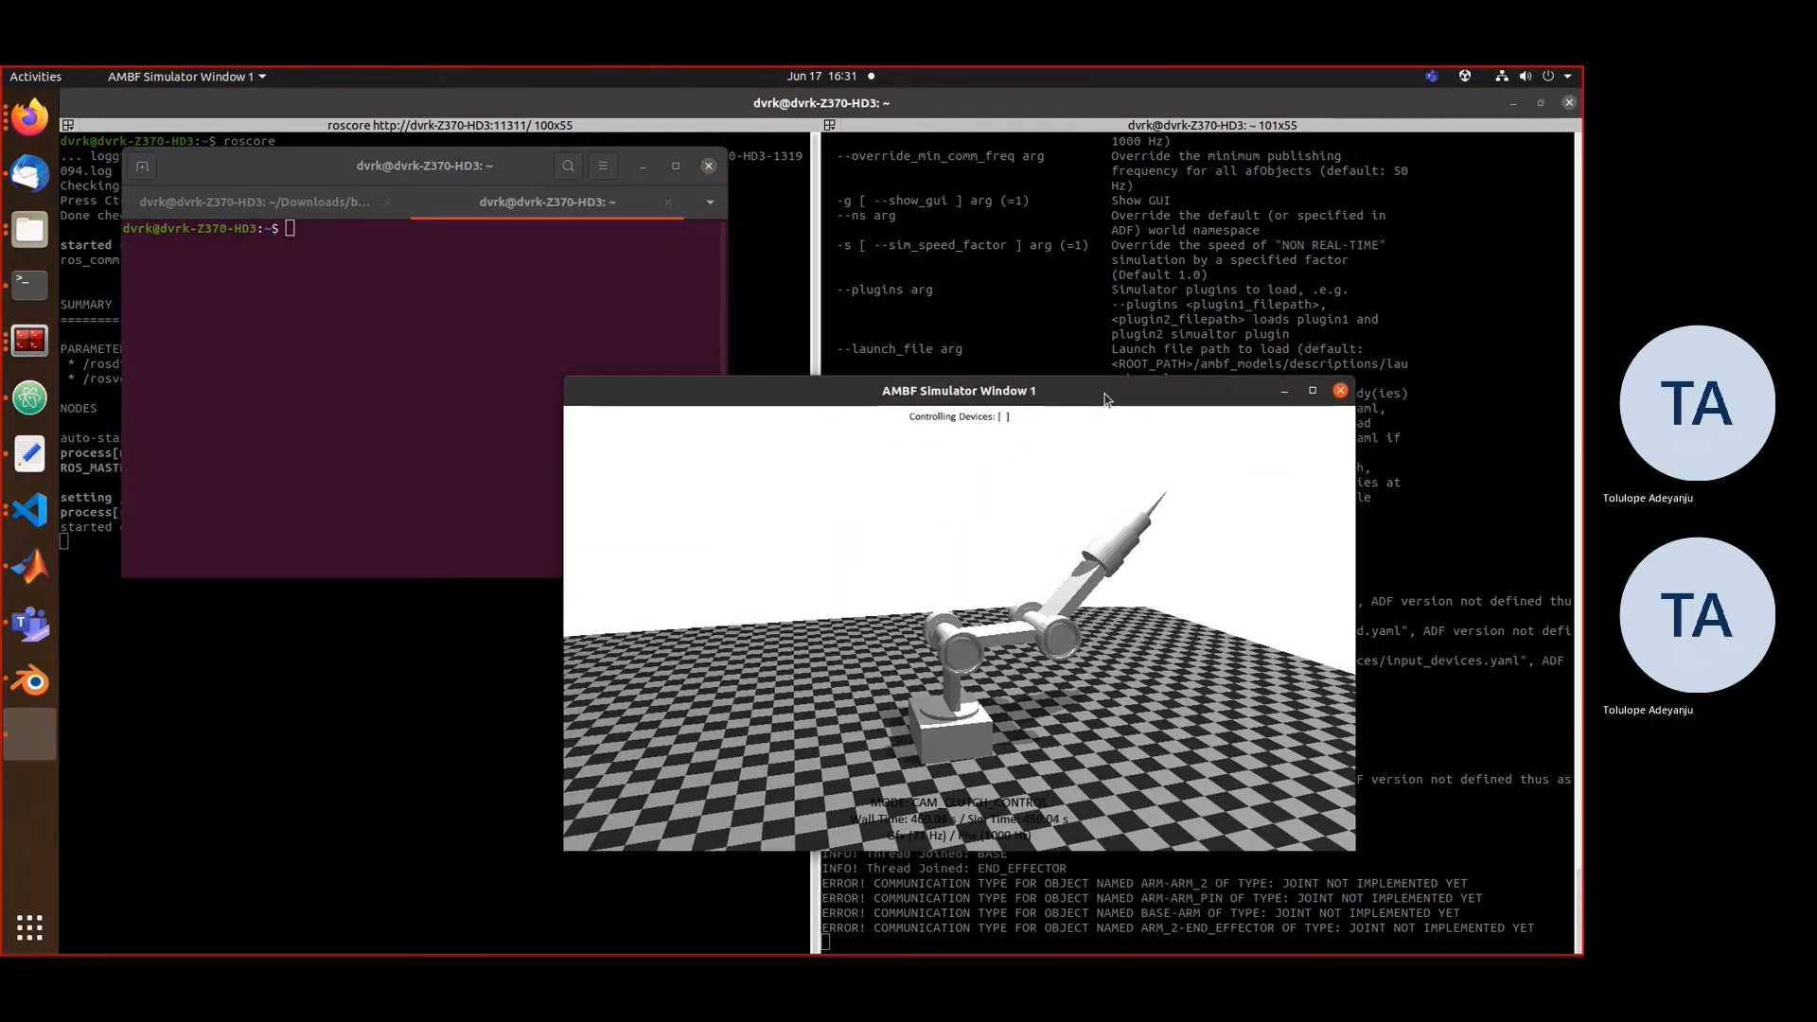
scroll(993, 758, "down", 3)
scroll(993, 758, "up", 8)
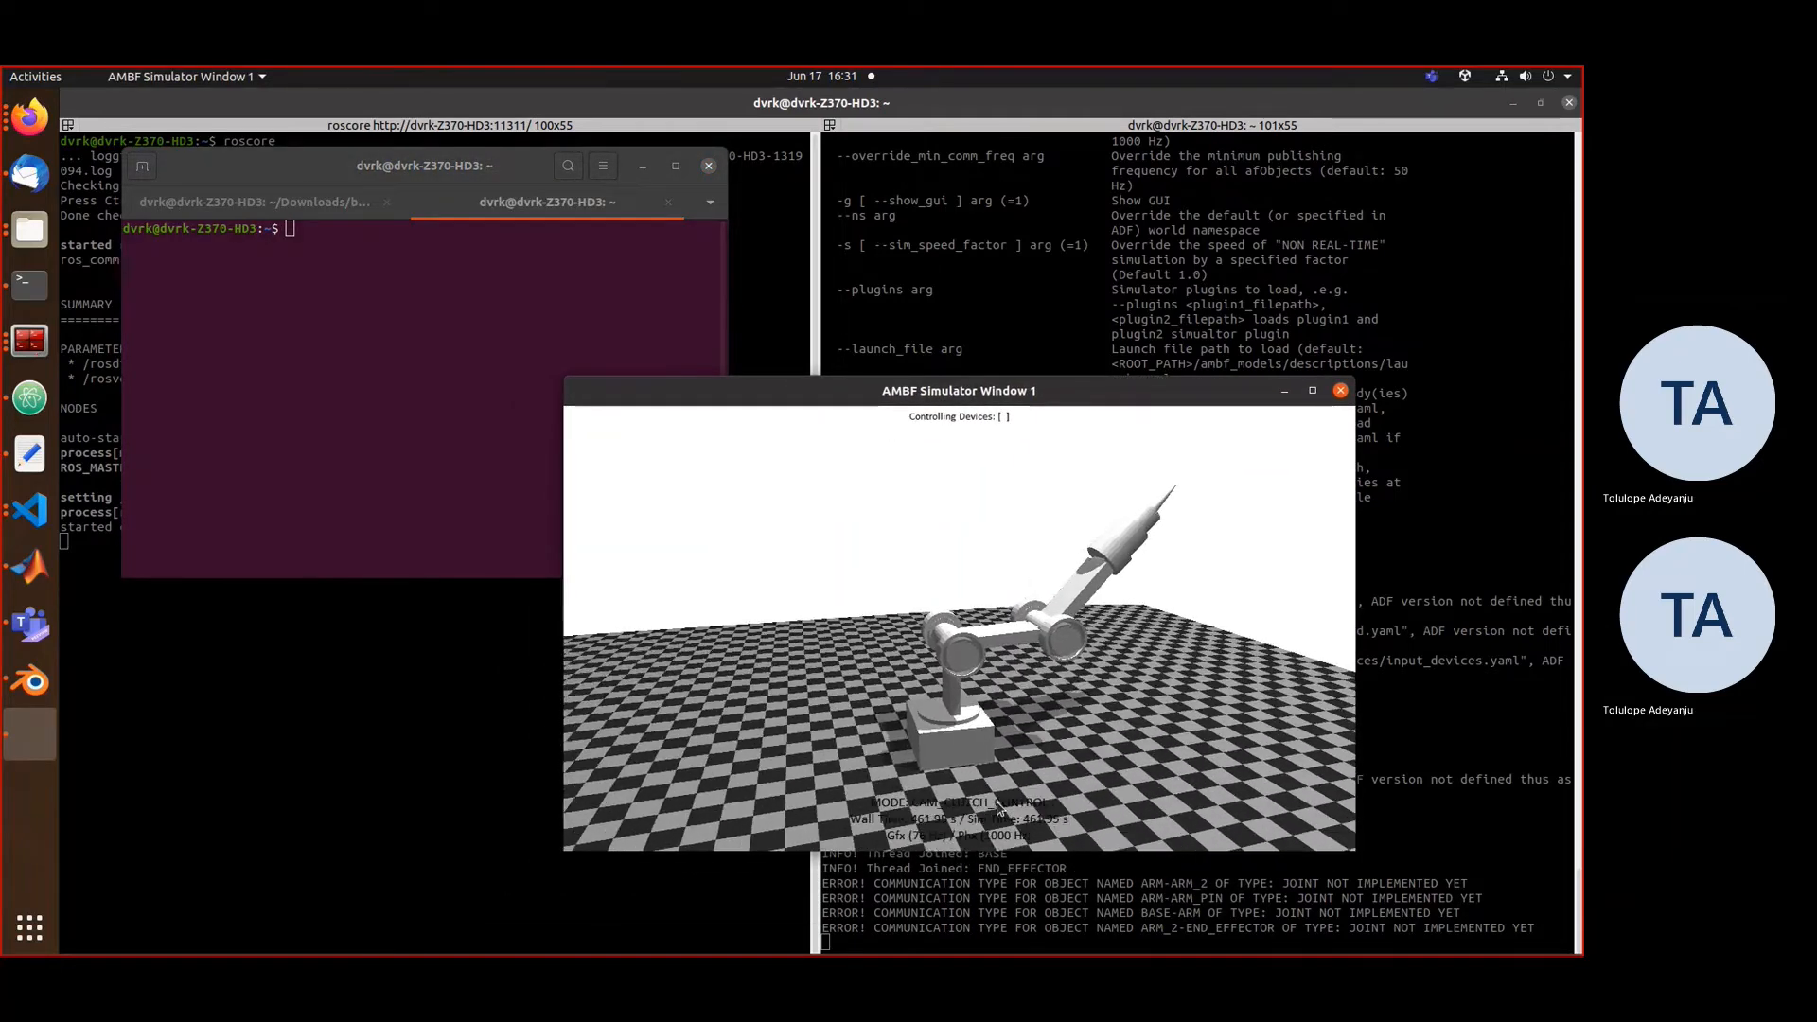
mouse_move(994, 758)
middle_mouse_down()
mouse_move(989, 730)
mouse_move(1012, 770)
mouse_move(977, 768)
middle_mouse_up()
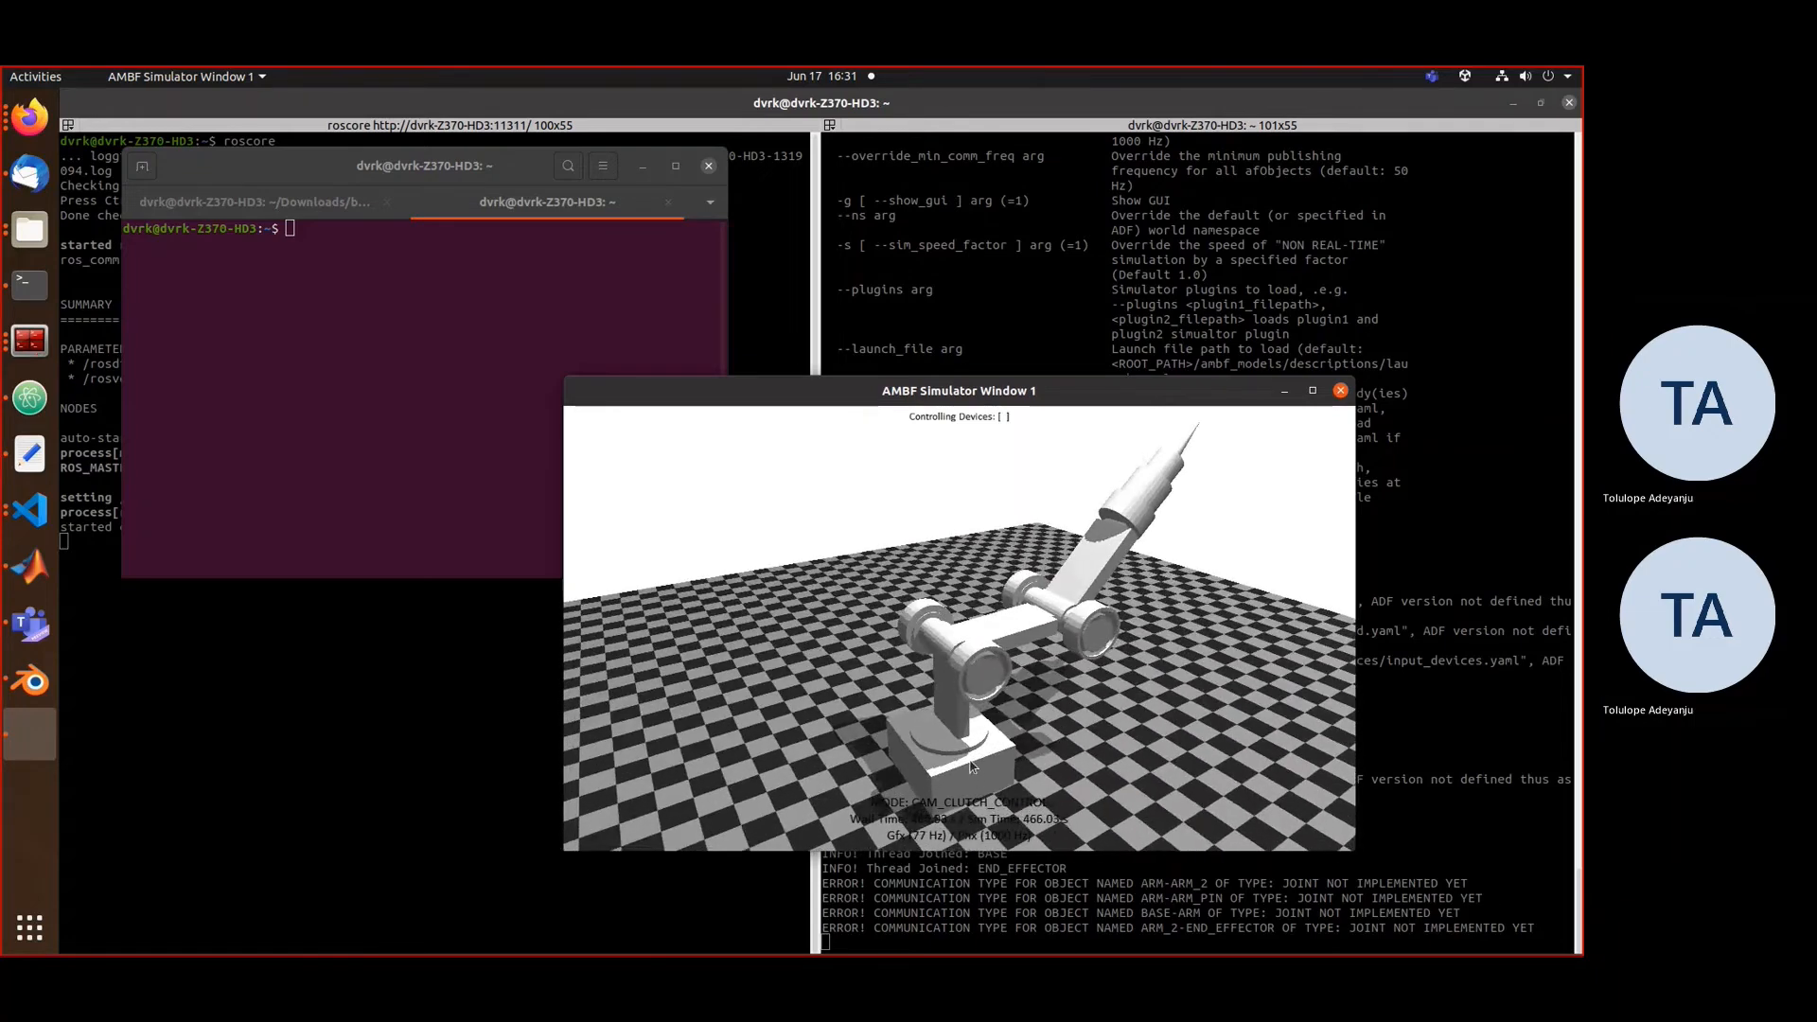
middle_click_drag(1079, 600, 1261, 544)
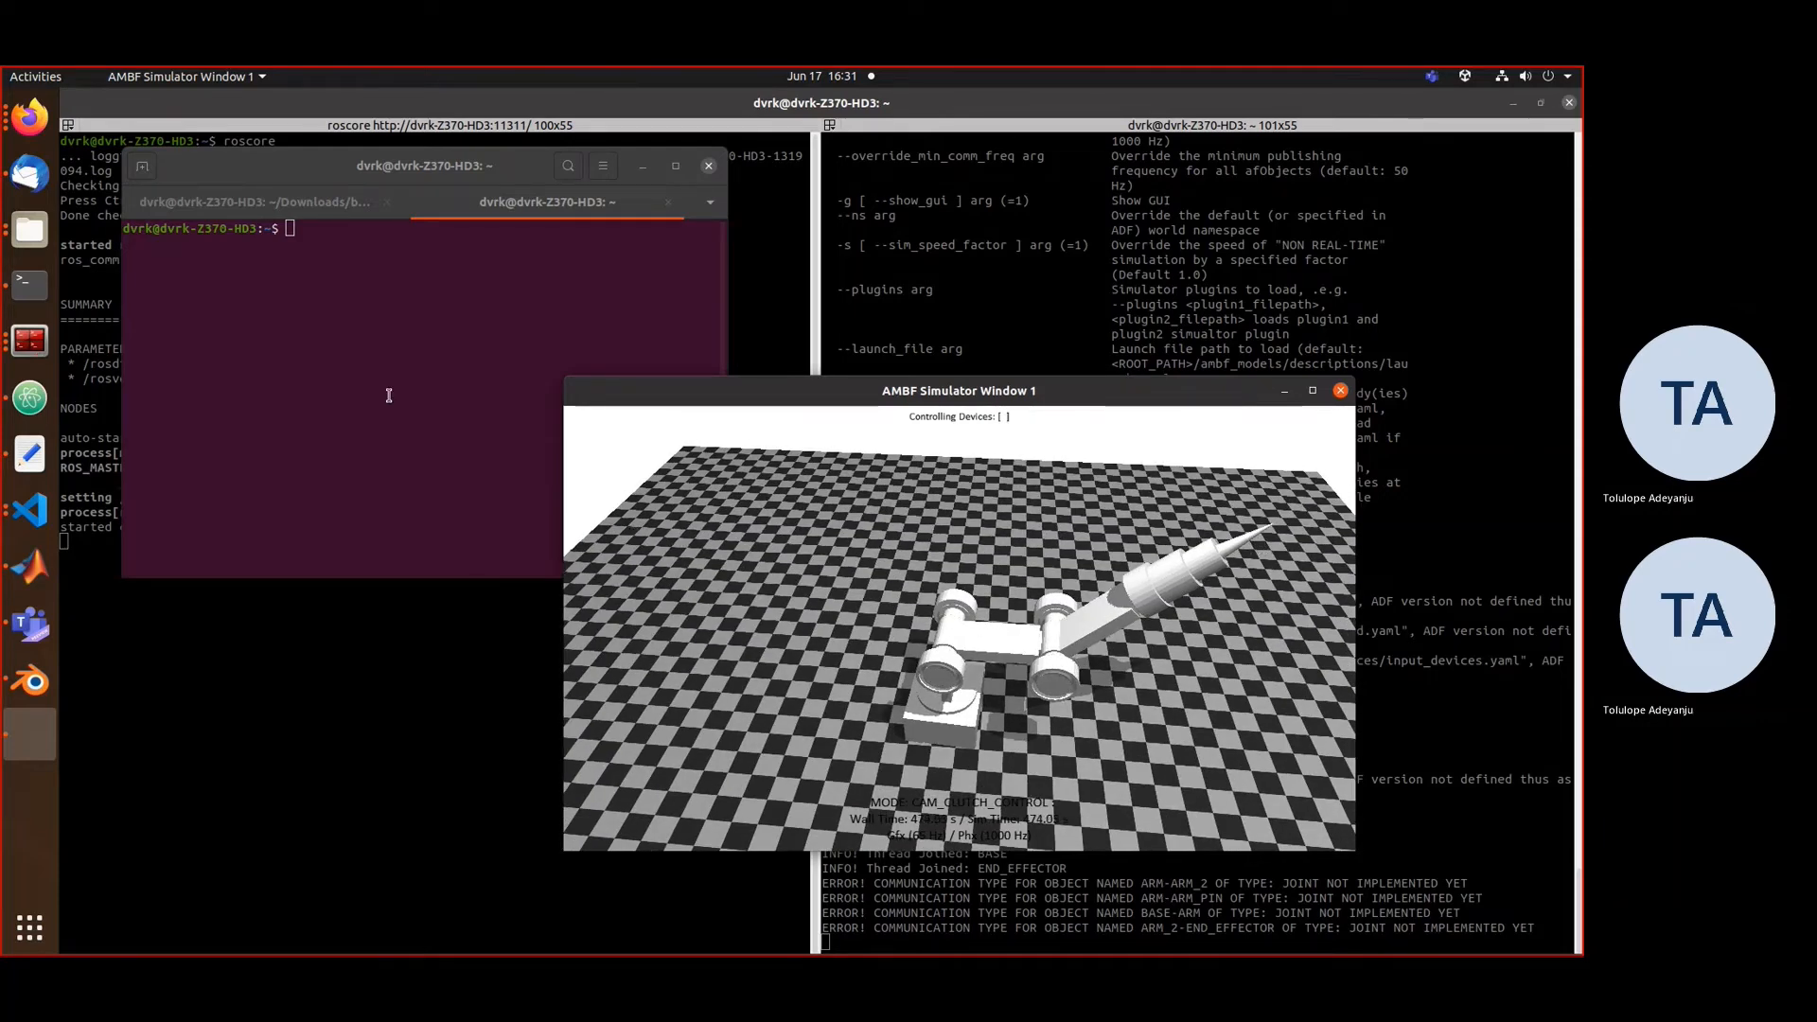
- Start ipython3 in the terminal and import Client from ambf_client
left_click(409, 357)
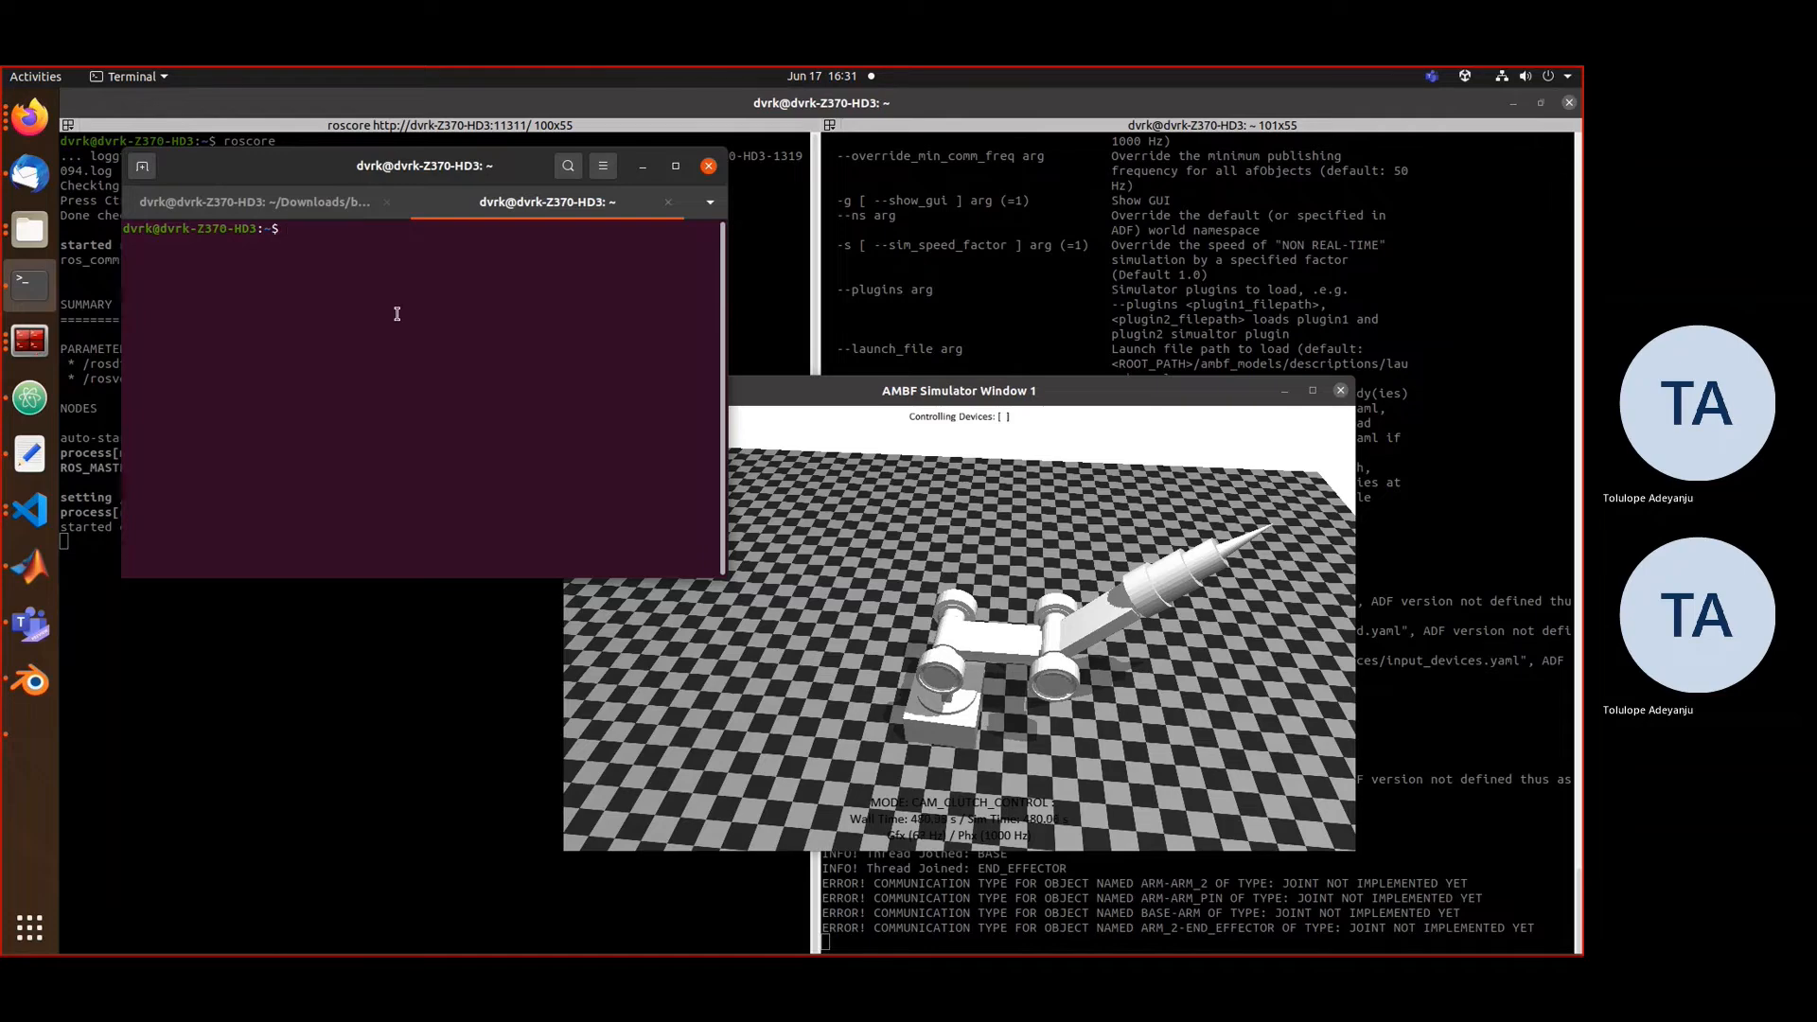
type("ipython3")
key("Return")
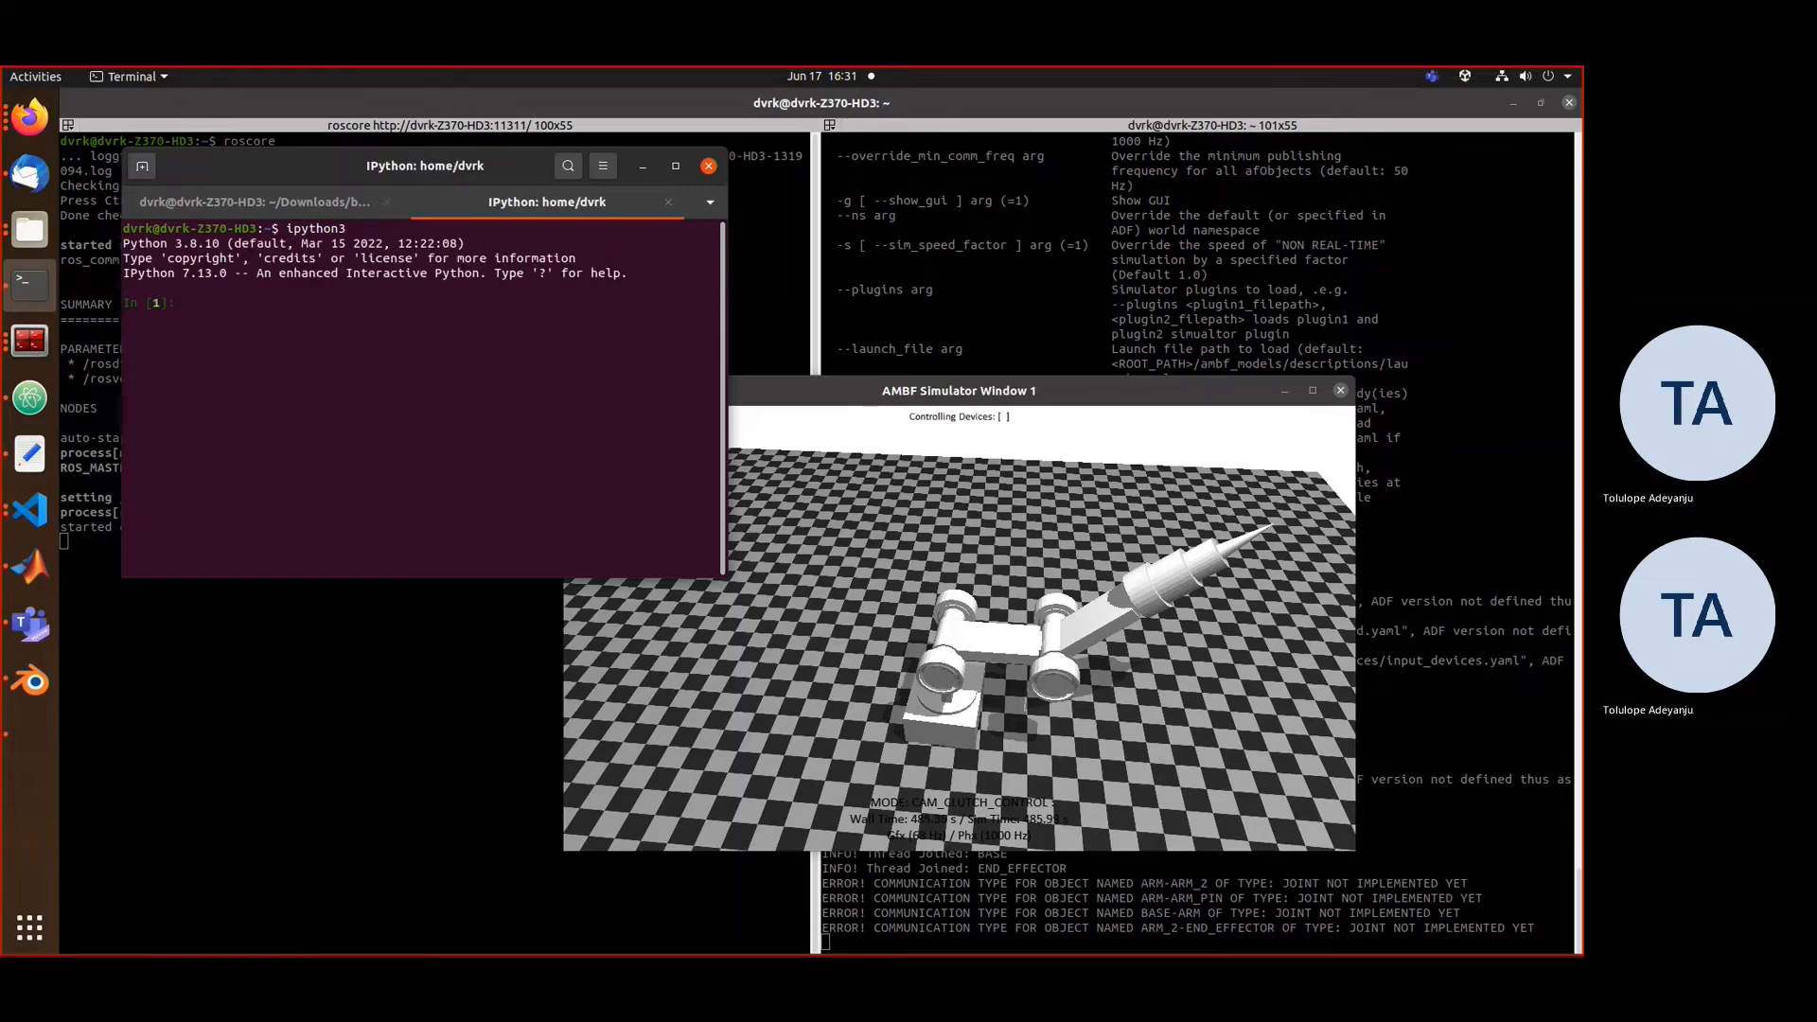
type("from ambf_client import Client")
key("Return")
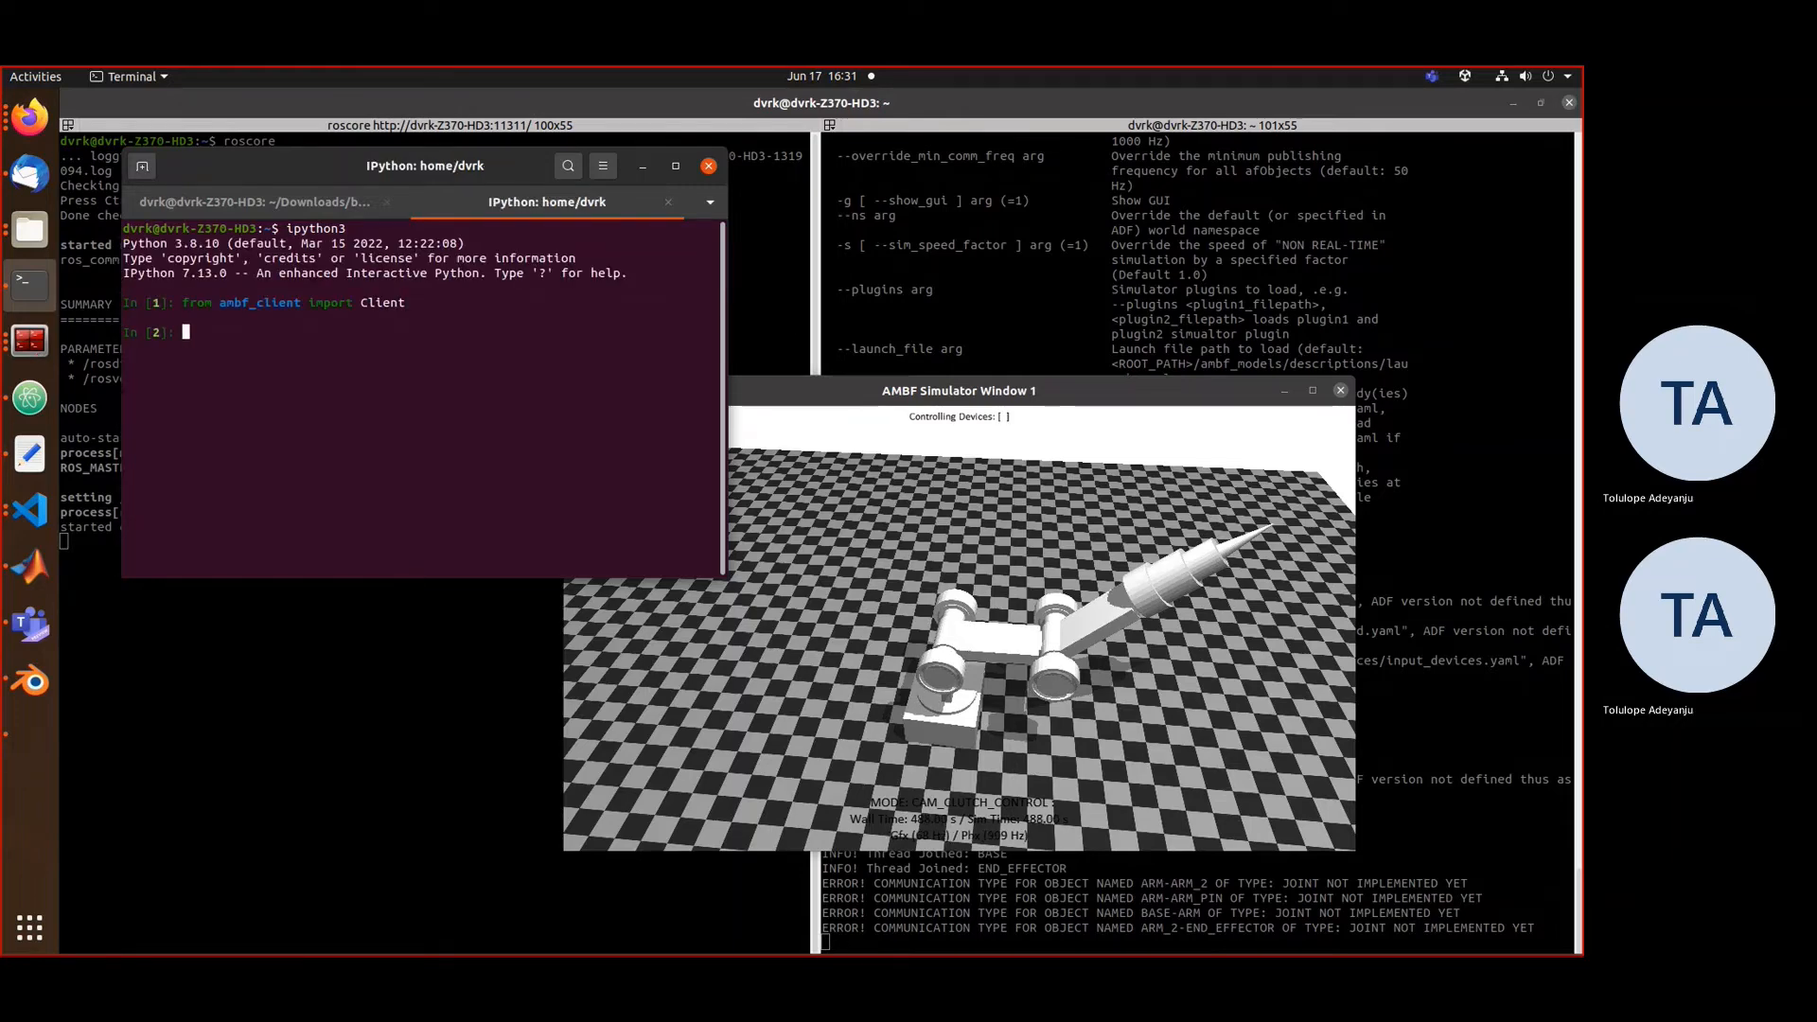
- Create an AMBF client object named client with Client() and connect it using client.connect()
type("client = Client()")
key("Return")
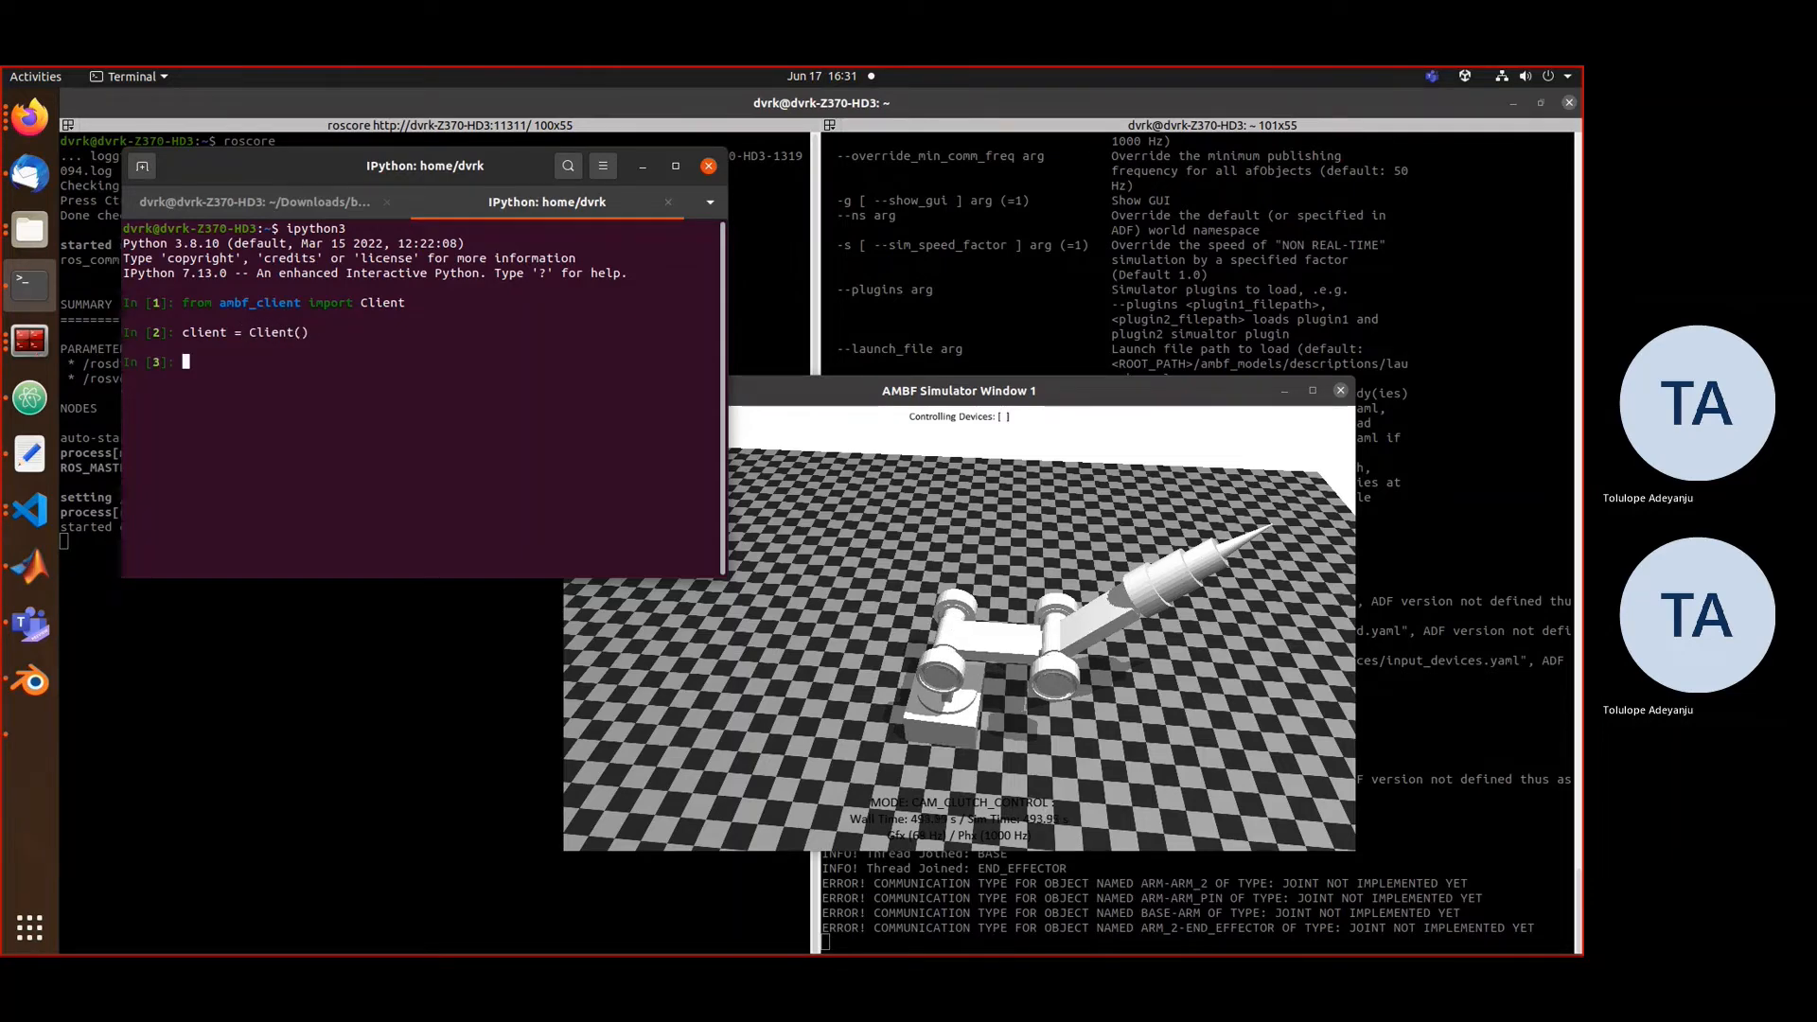
type("client.connect()")
key("Return")
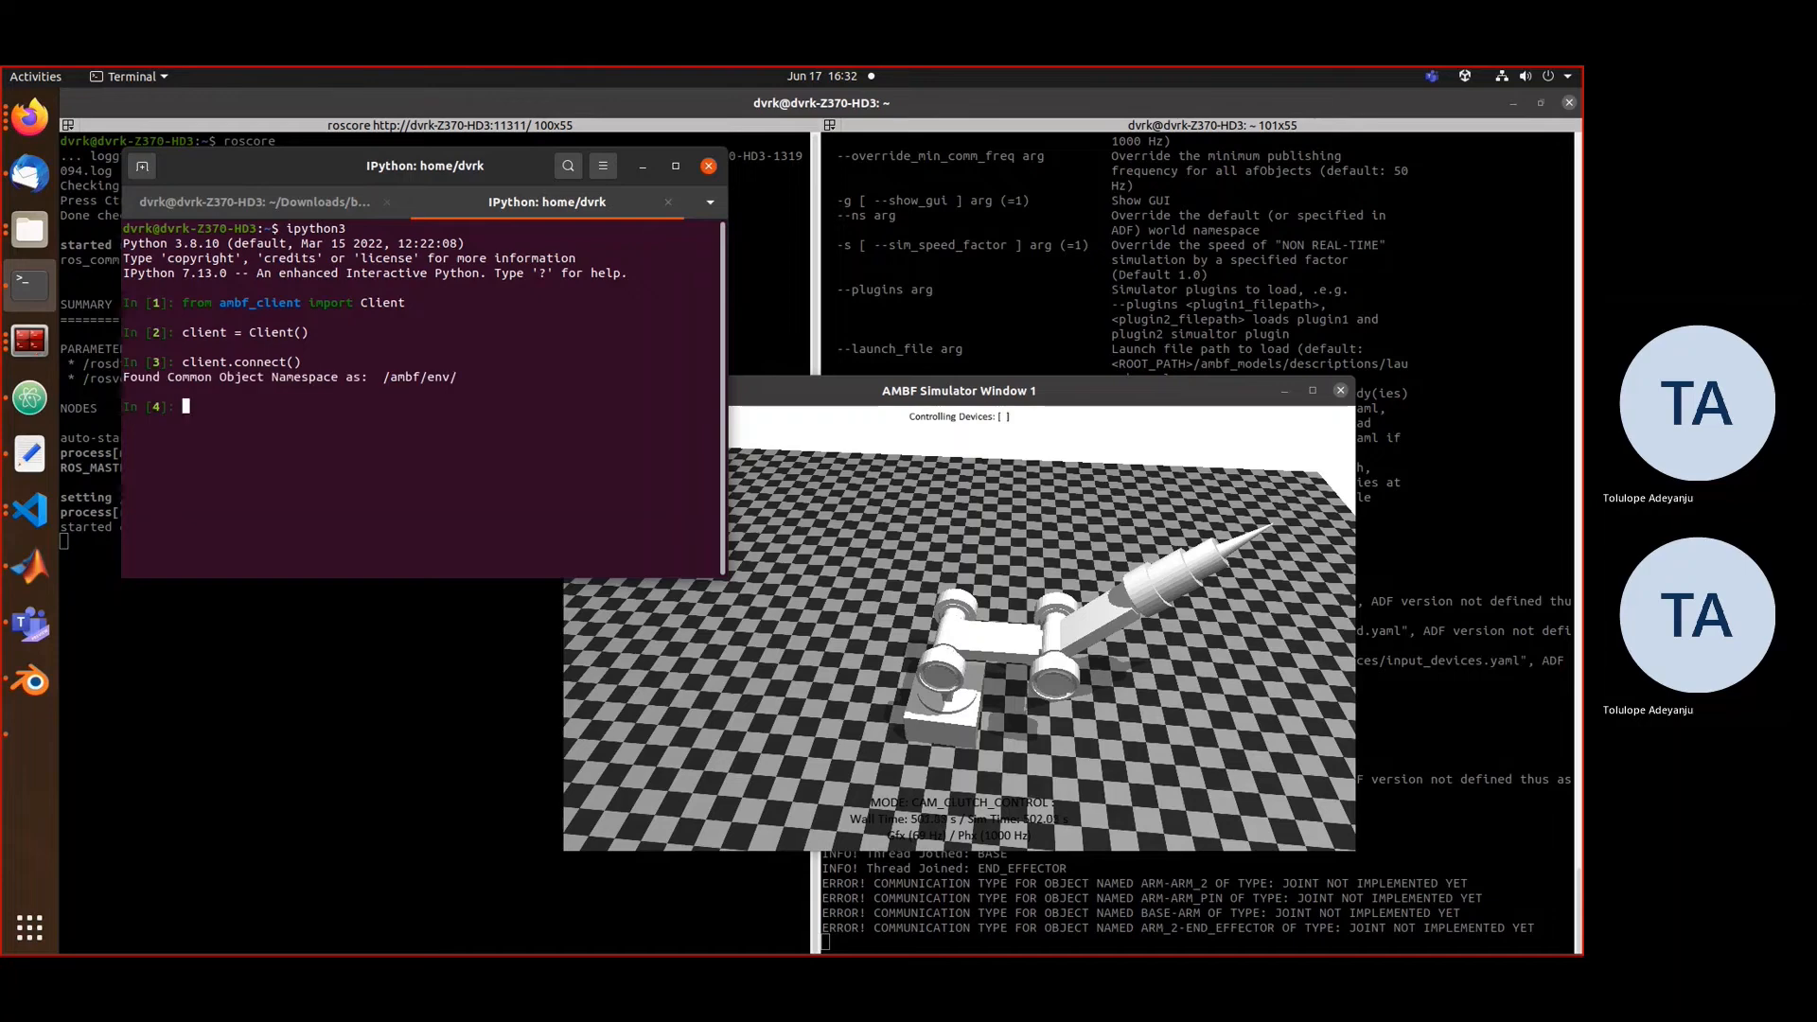
- List the names of all objects in the simulation with client.get_obj_names()
type("client.get_obj)names")
key("BackSpace")
key("BackSpace")
key("BackSpace")
key("BackSpace")
key("BackSpace")
key("BackSpace")
key("BackSpace")
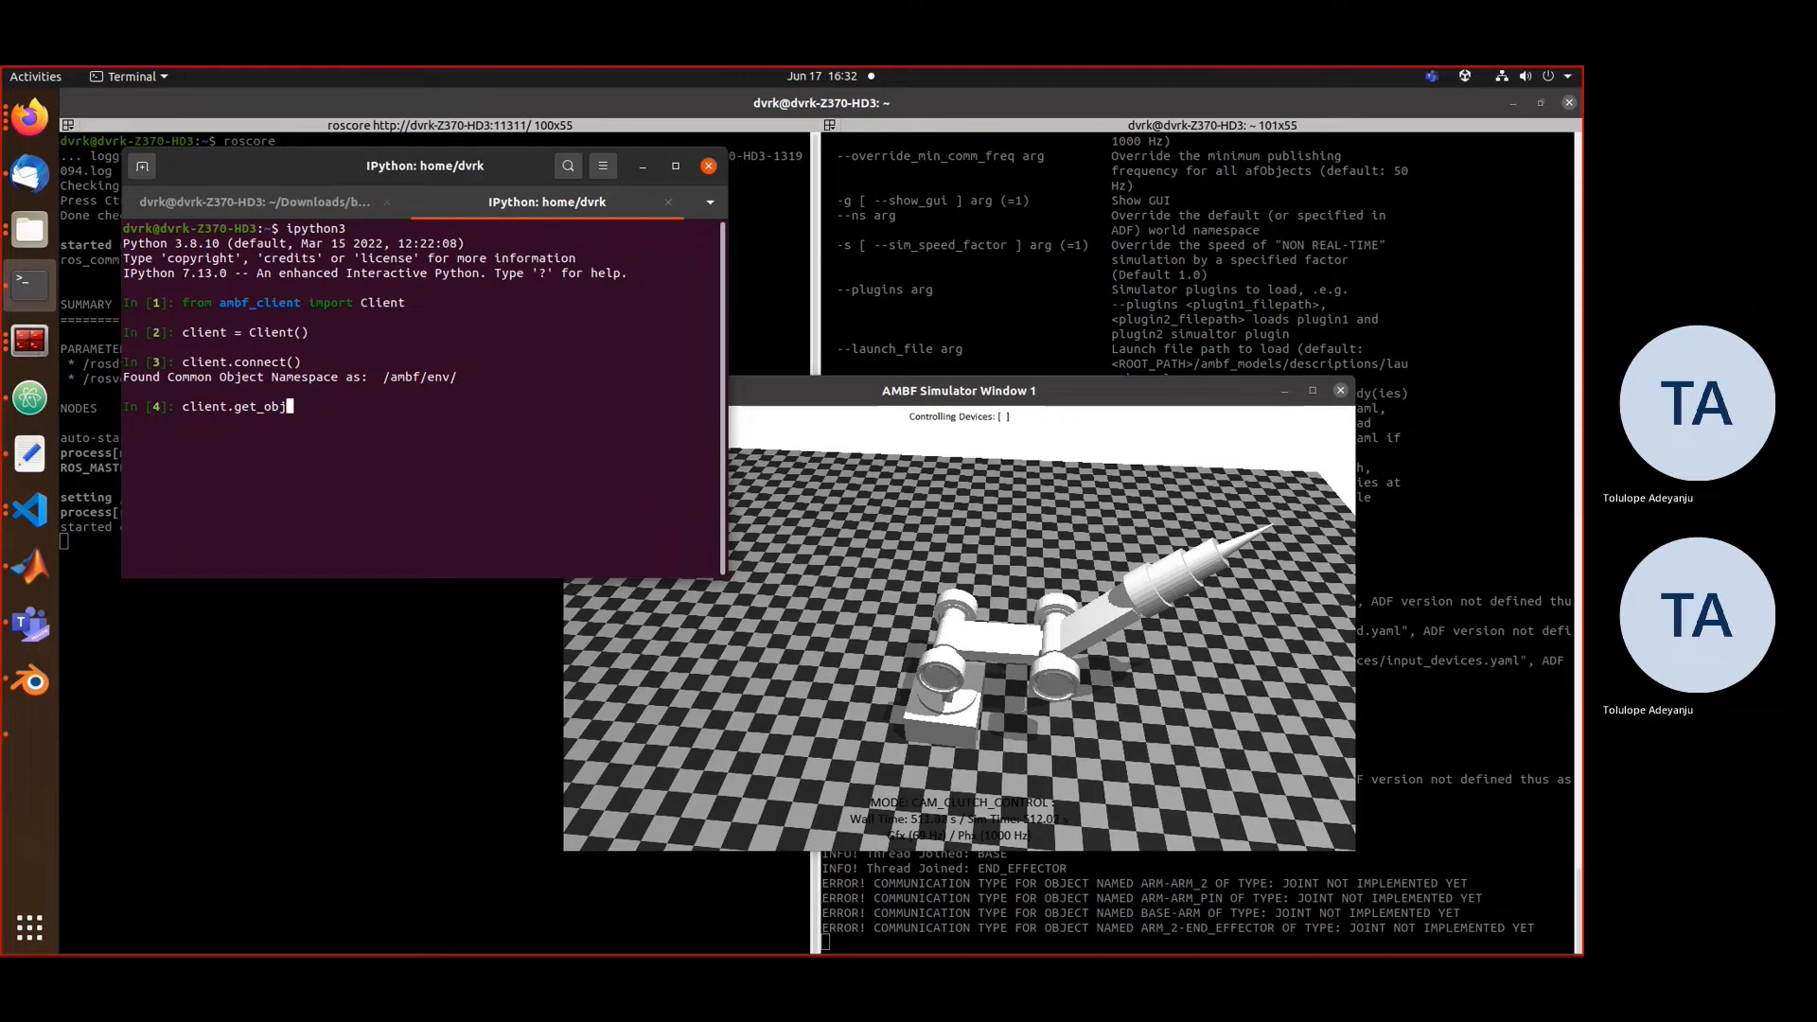
type("j_names()")
key("Return")
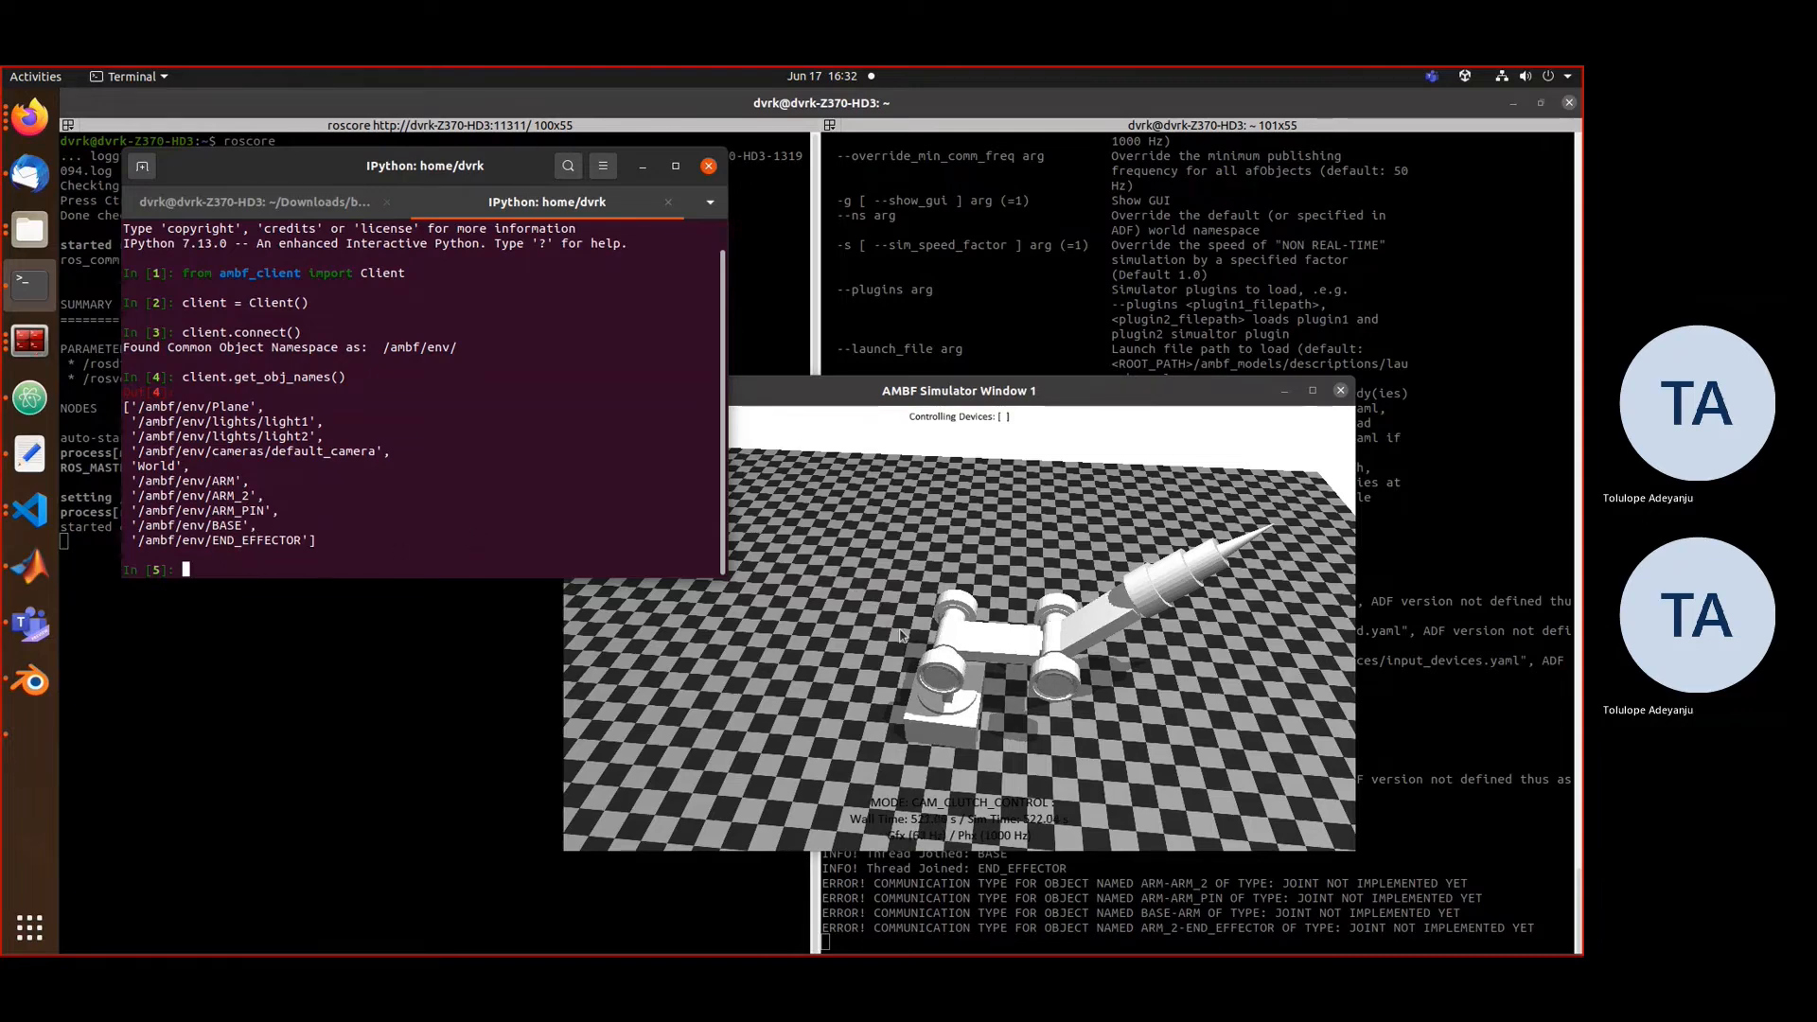
- Get the handle of the BASE object with client.get_obj_handle('BASE') and store it in a variable named base
mouse_move(898, 634)
middle_mouse_down()
mouse_move(902, 651)
mouse_move(910, 626)
middle_mouse_up()
left_click(325, 502)
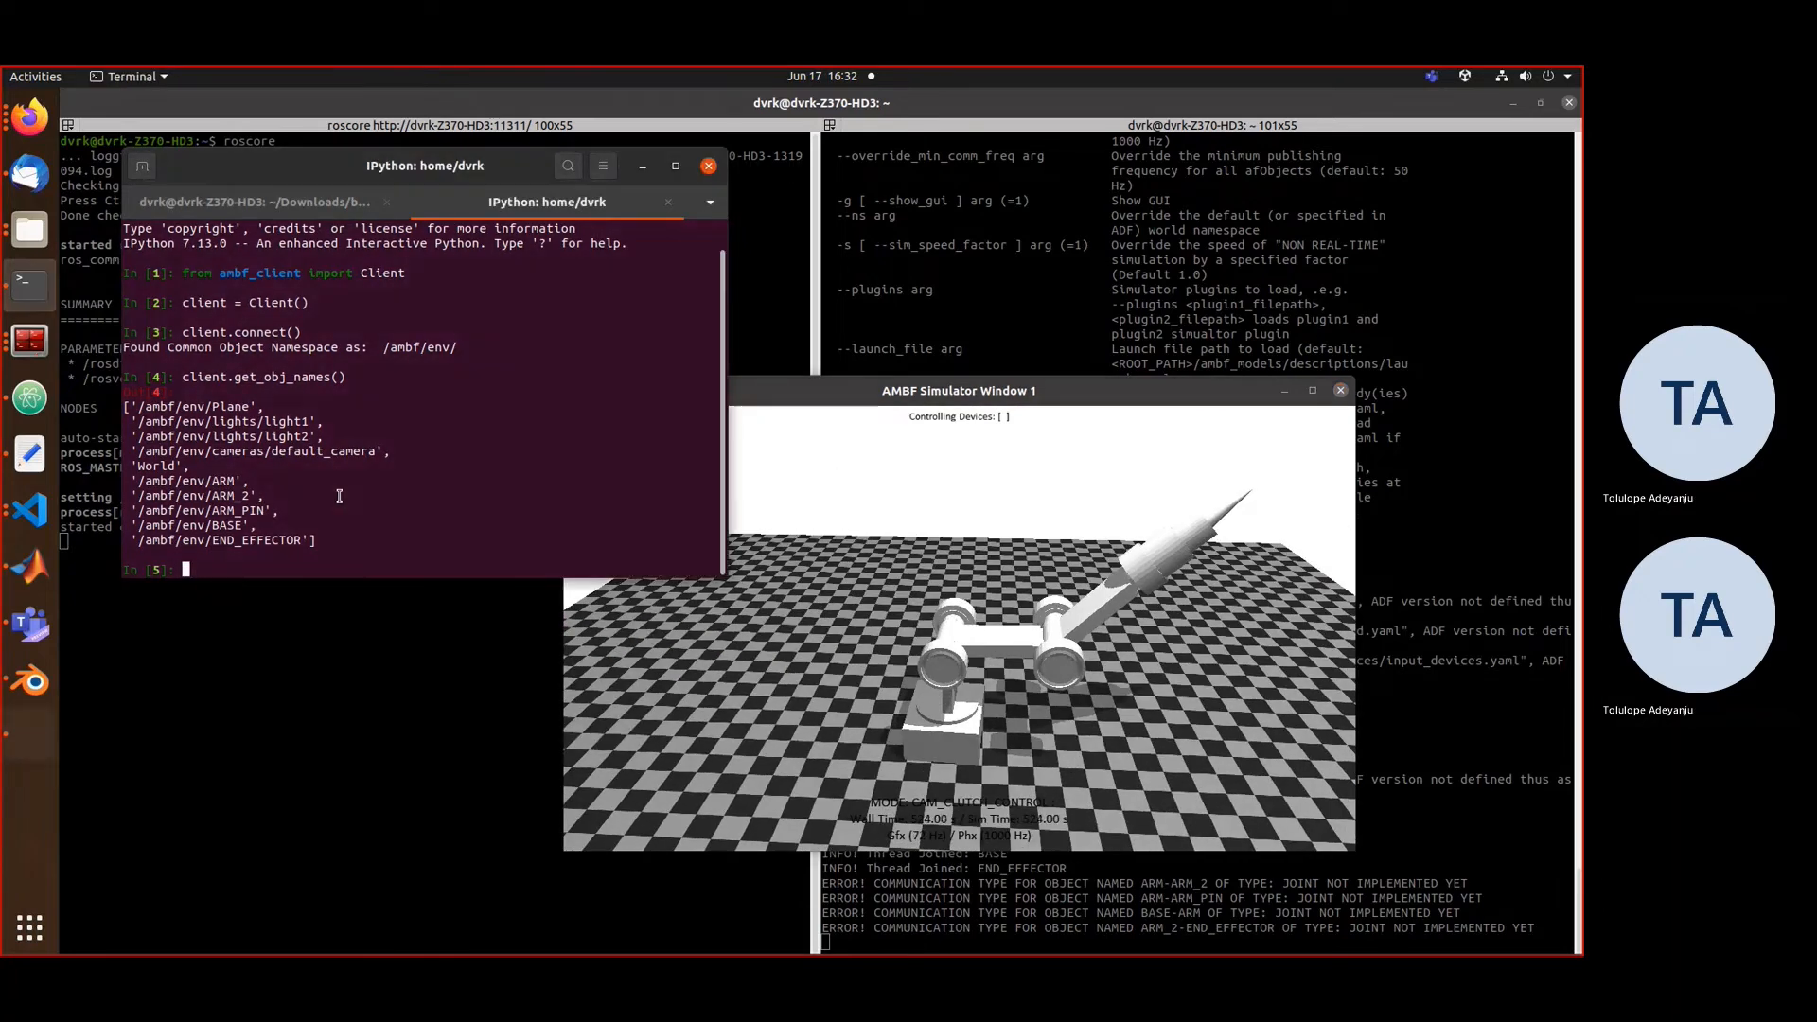
type("base ")
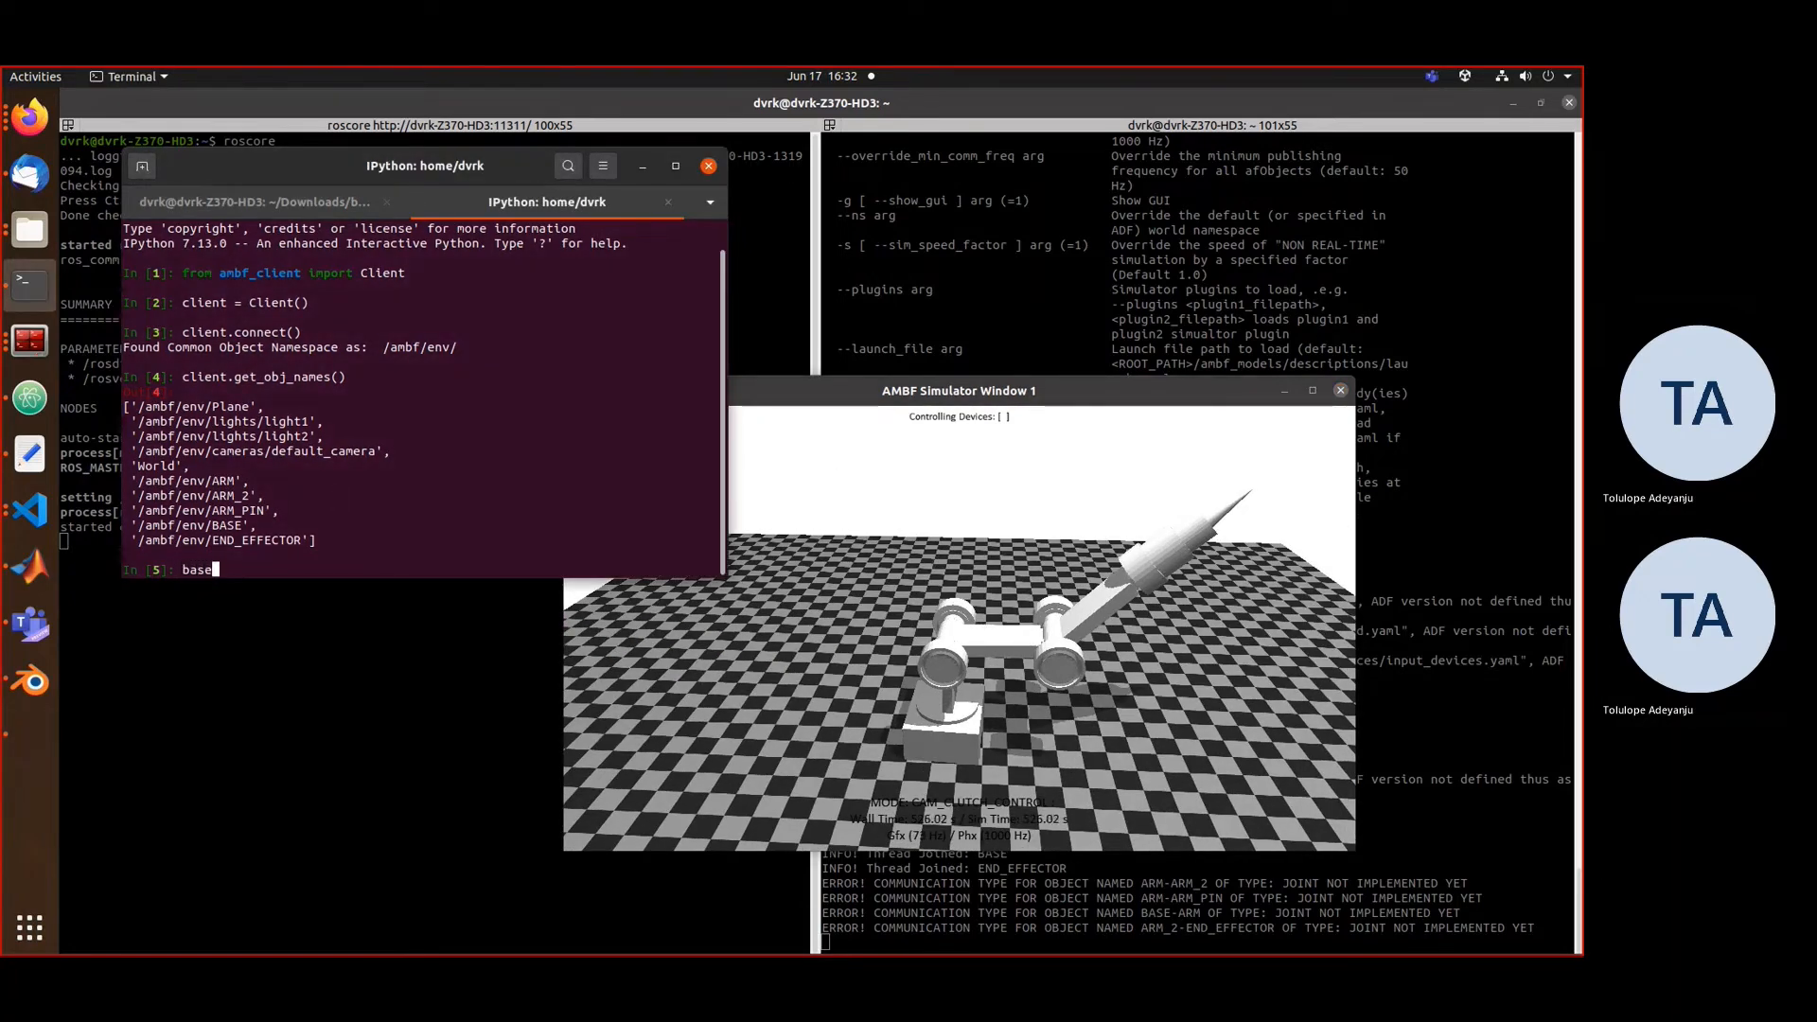
type("= cv")
type("ient.get")
type("_")
type("obj_andel")
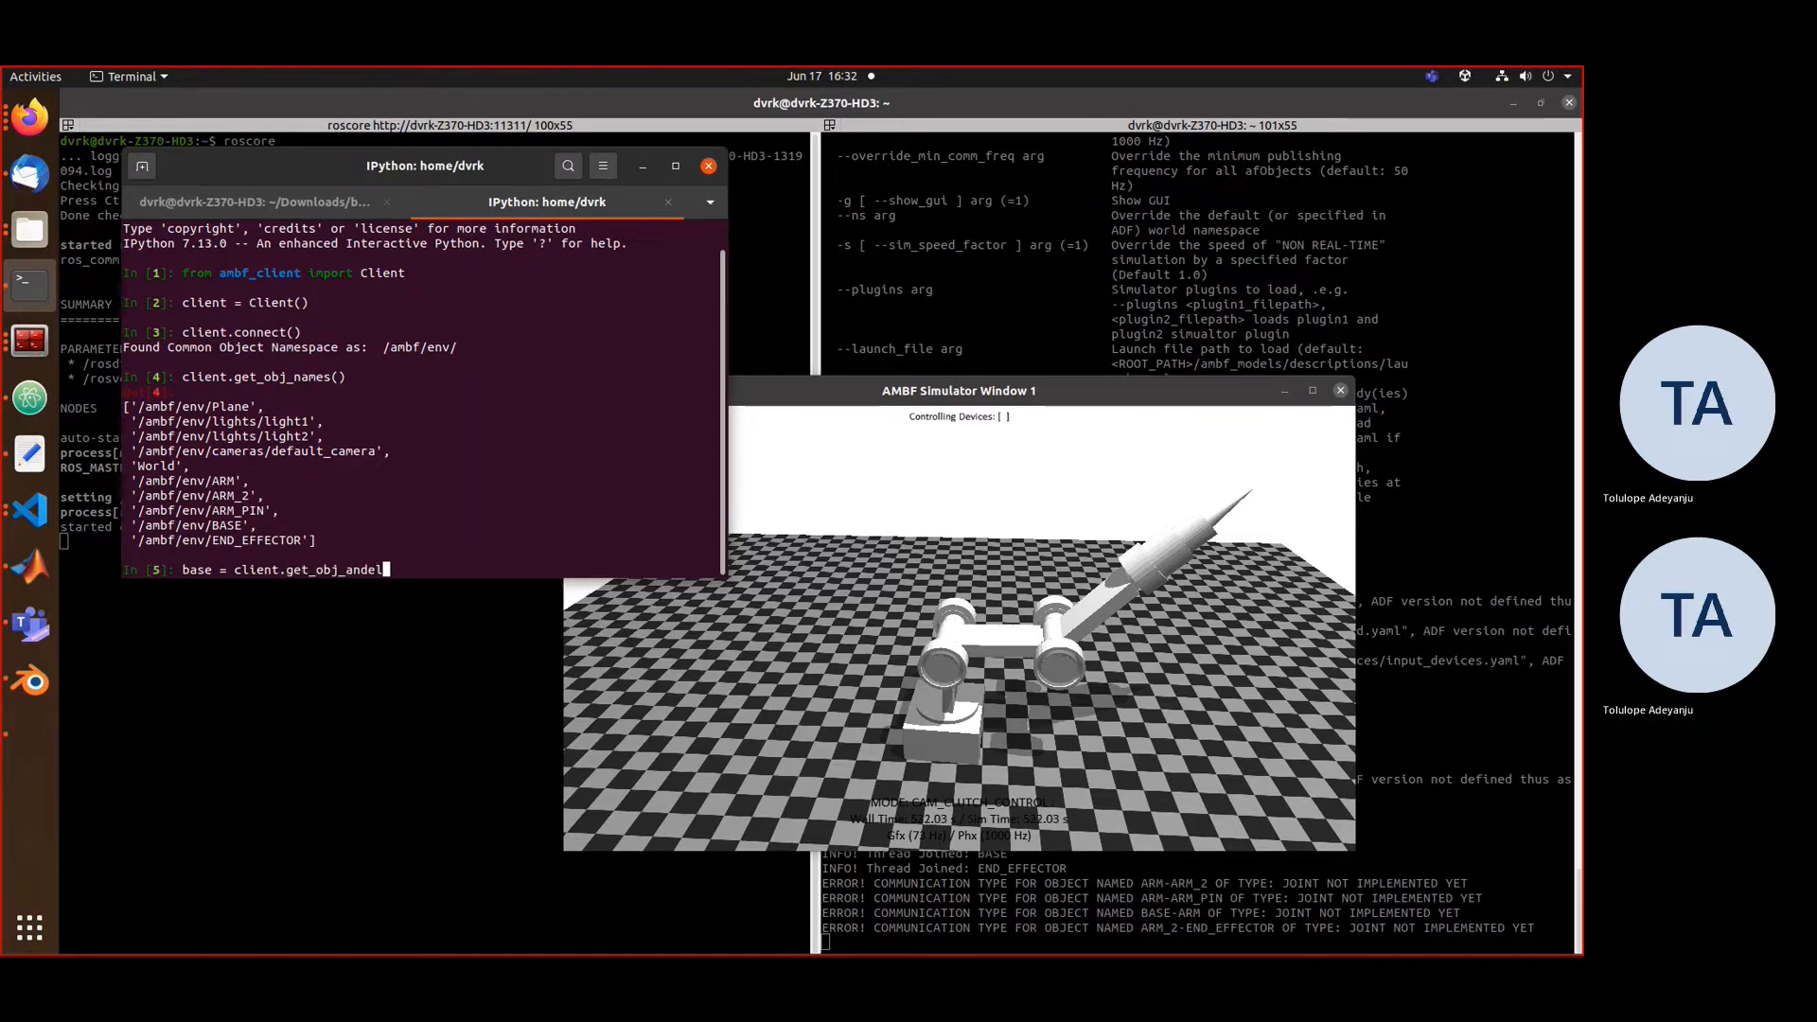
key("BackSpace")
key("BackSpace")
key("BackSpace")
type("hand")
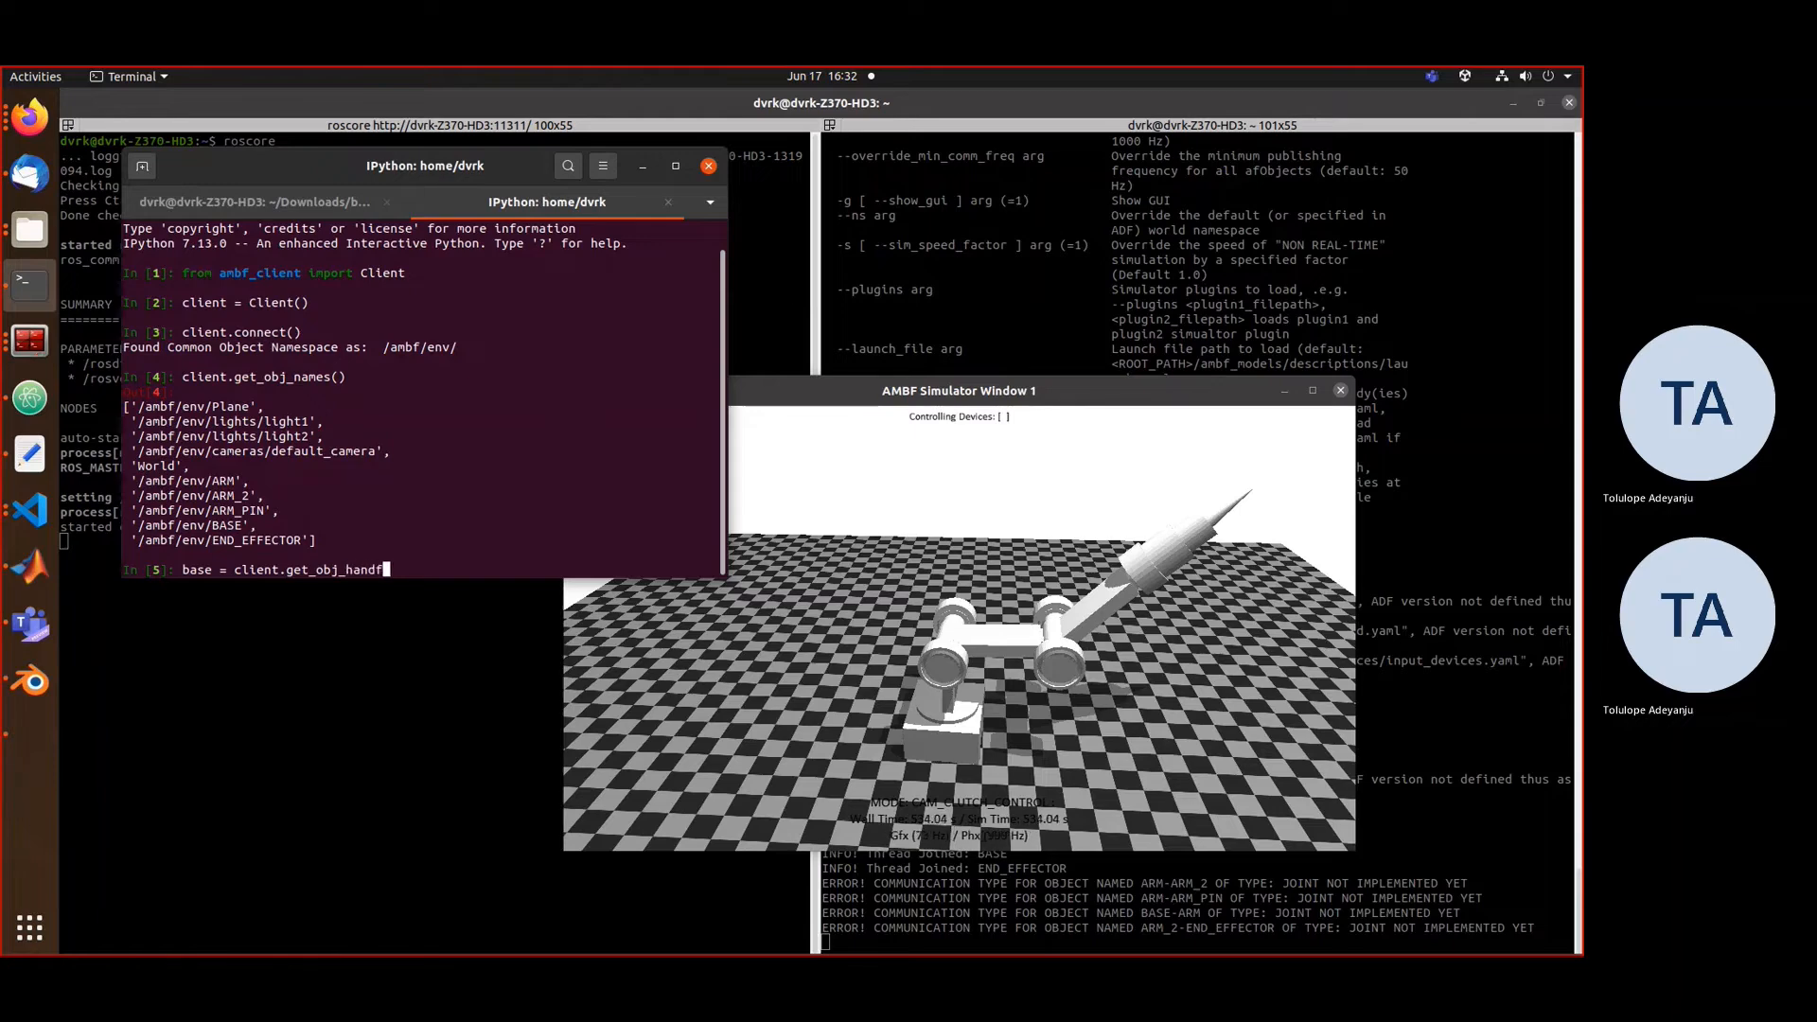
type("le('BASE')")
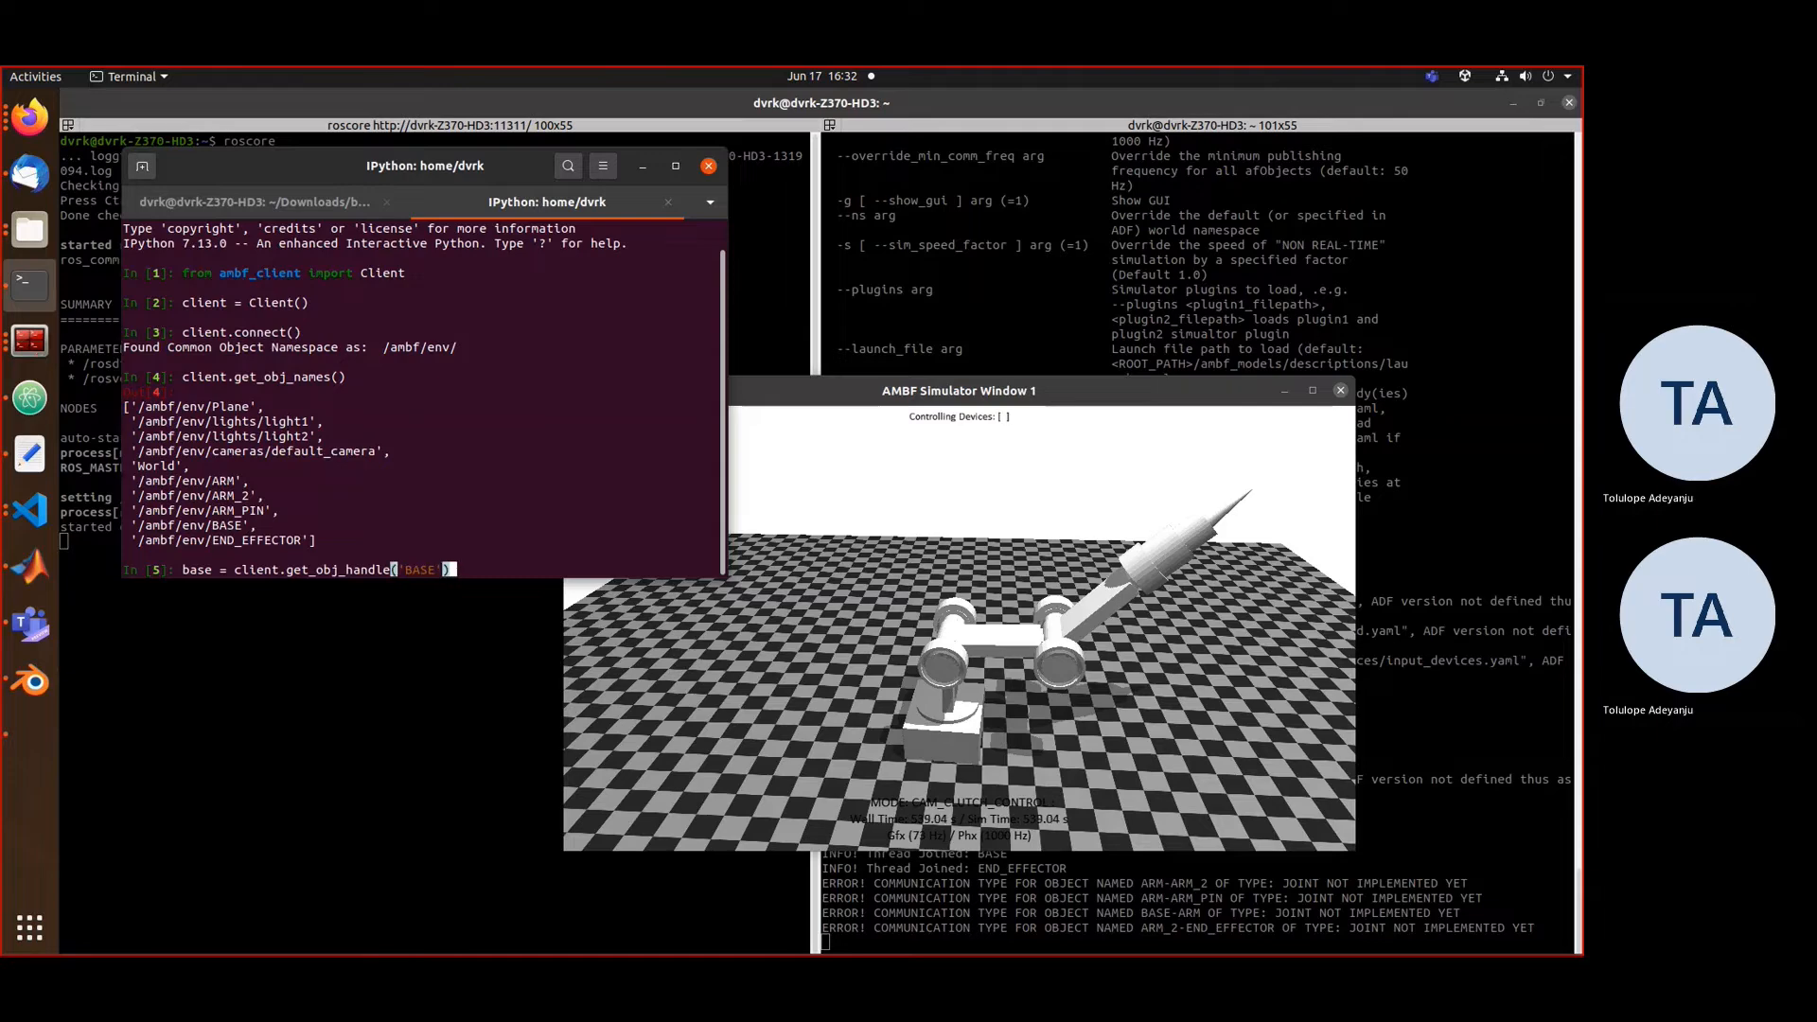
key("Return")
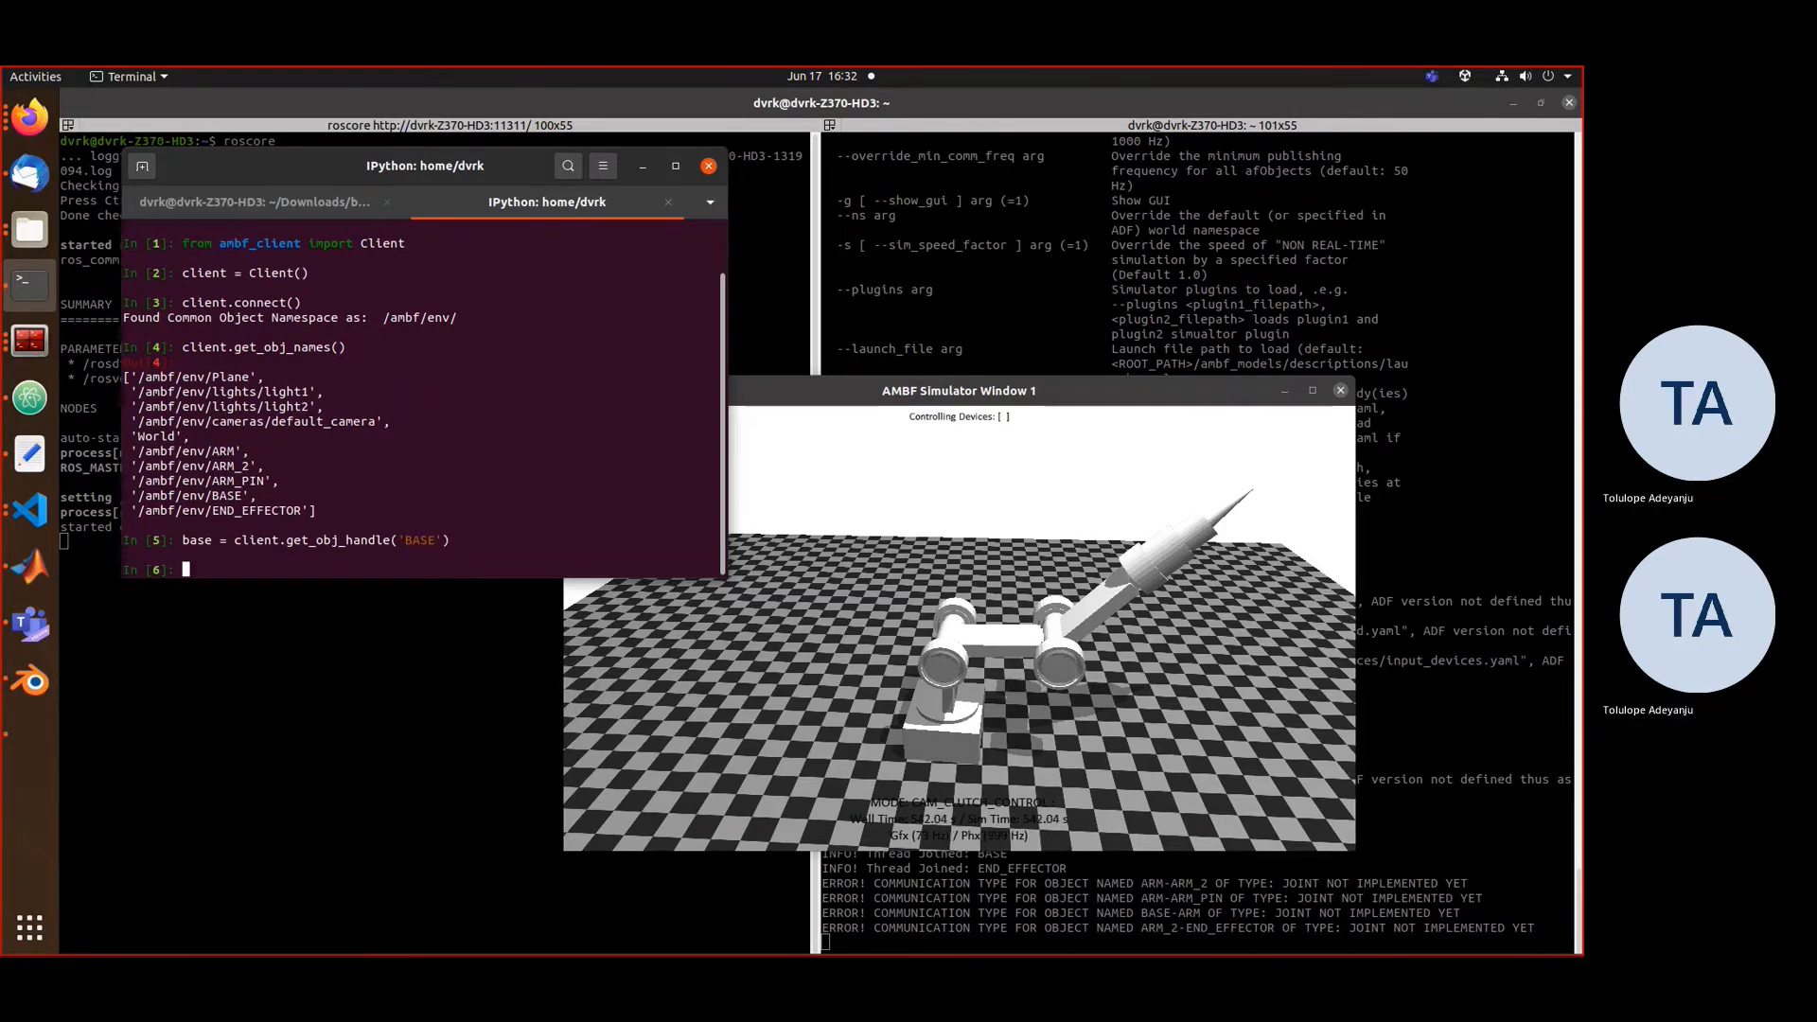
- Query the name of the joint at index 0 with base.get_joint_name_from_idx(0)
type("base")
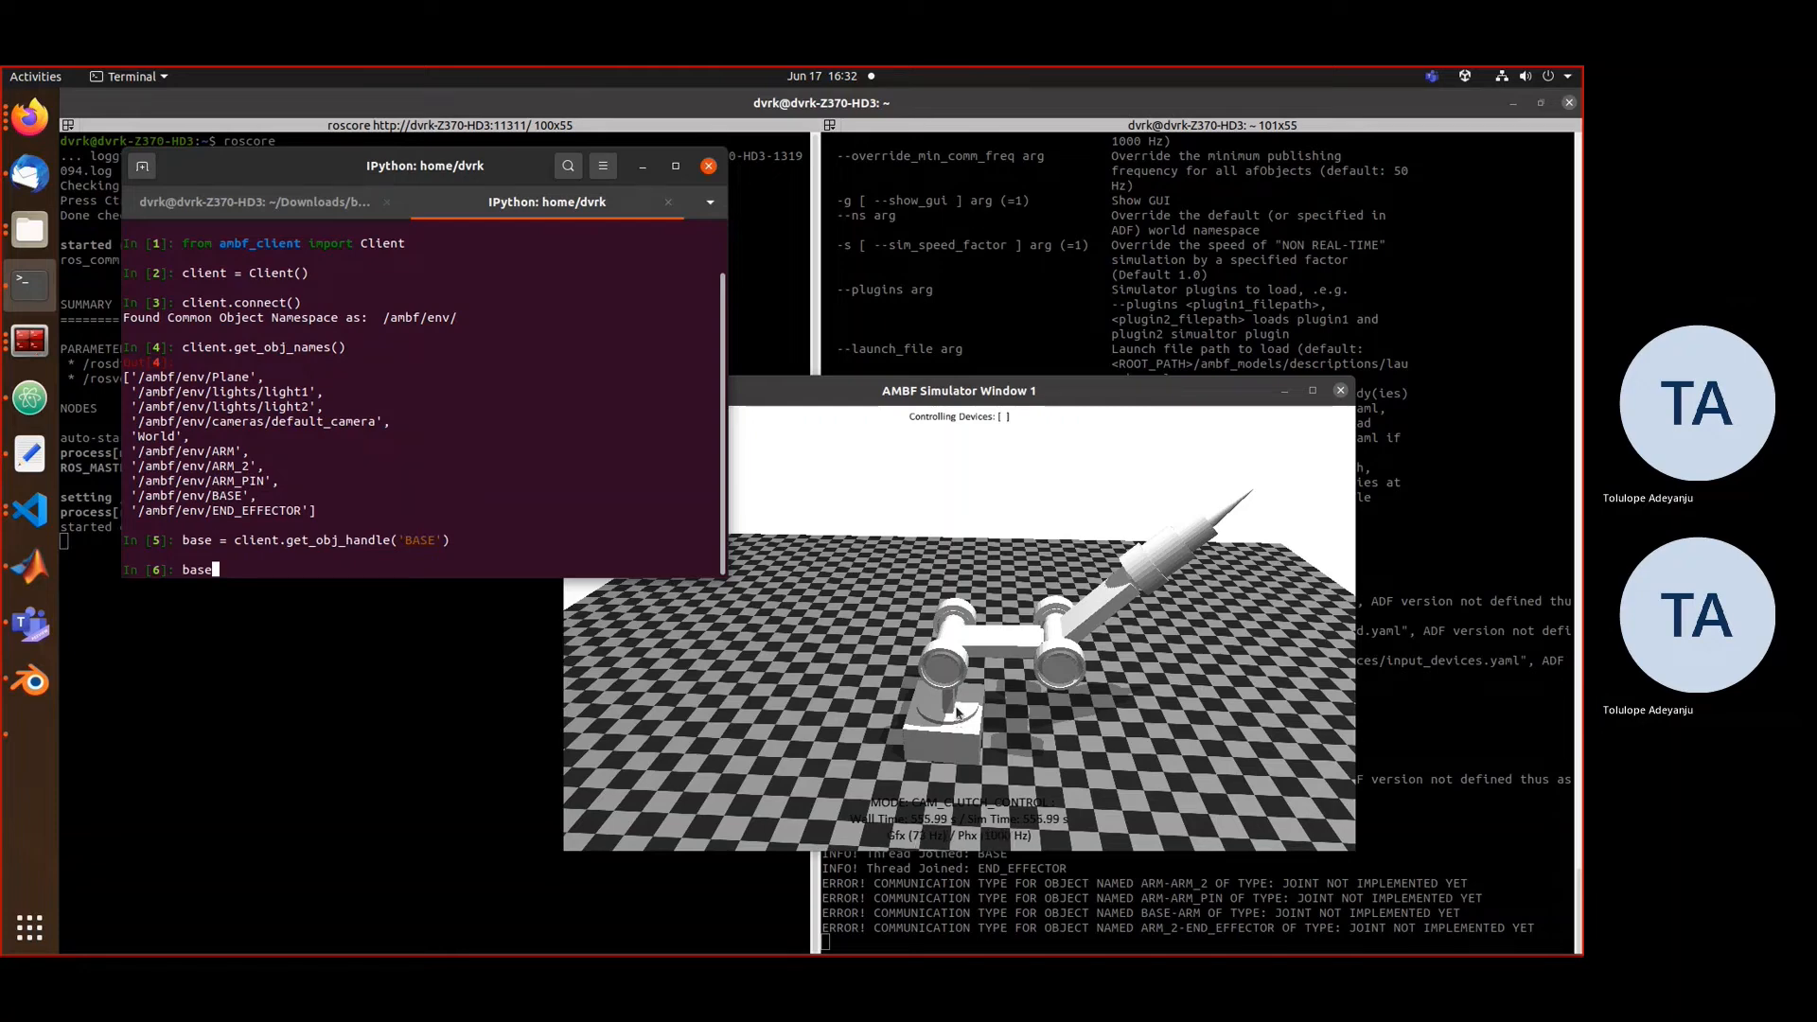
left_click_drag(950, 698, 956, 724)
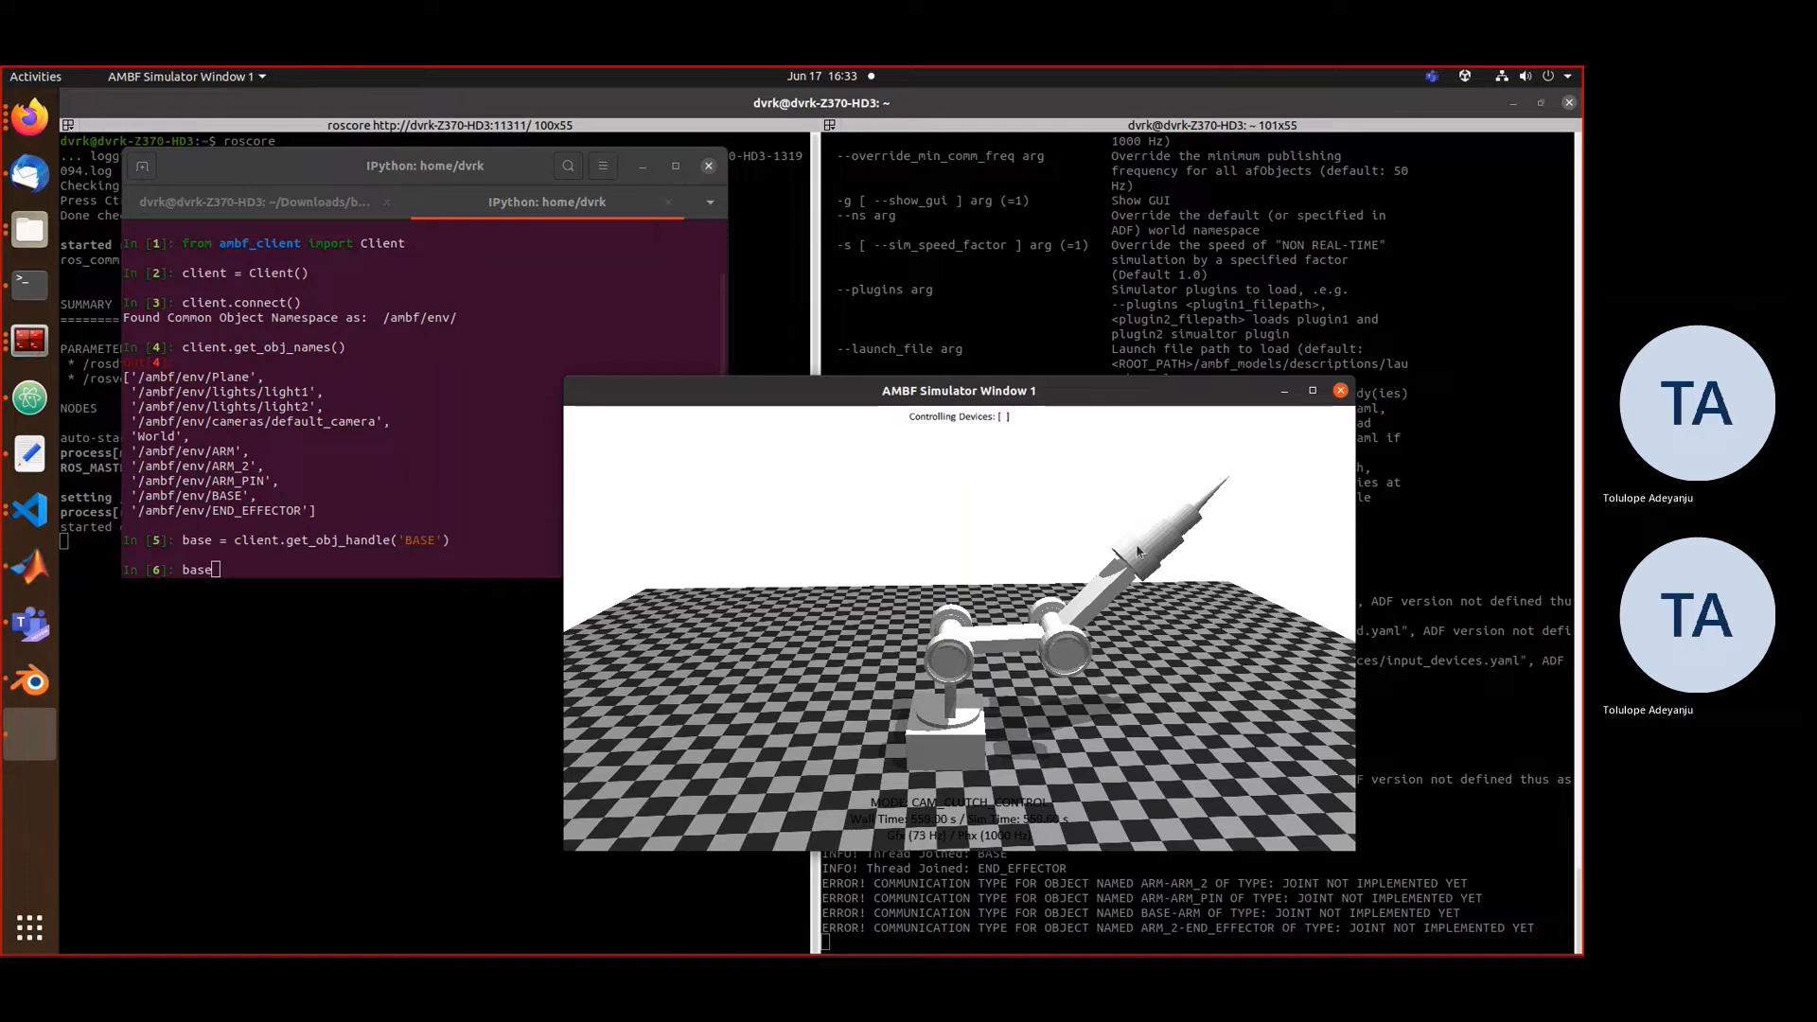
left_click(482, 523)
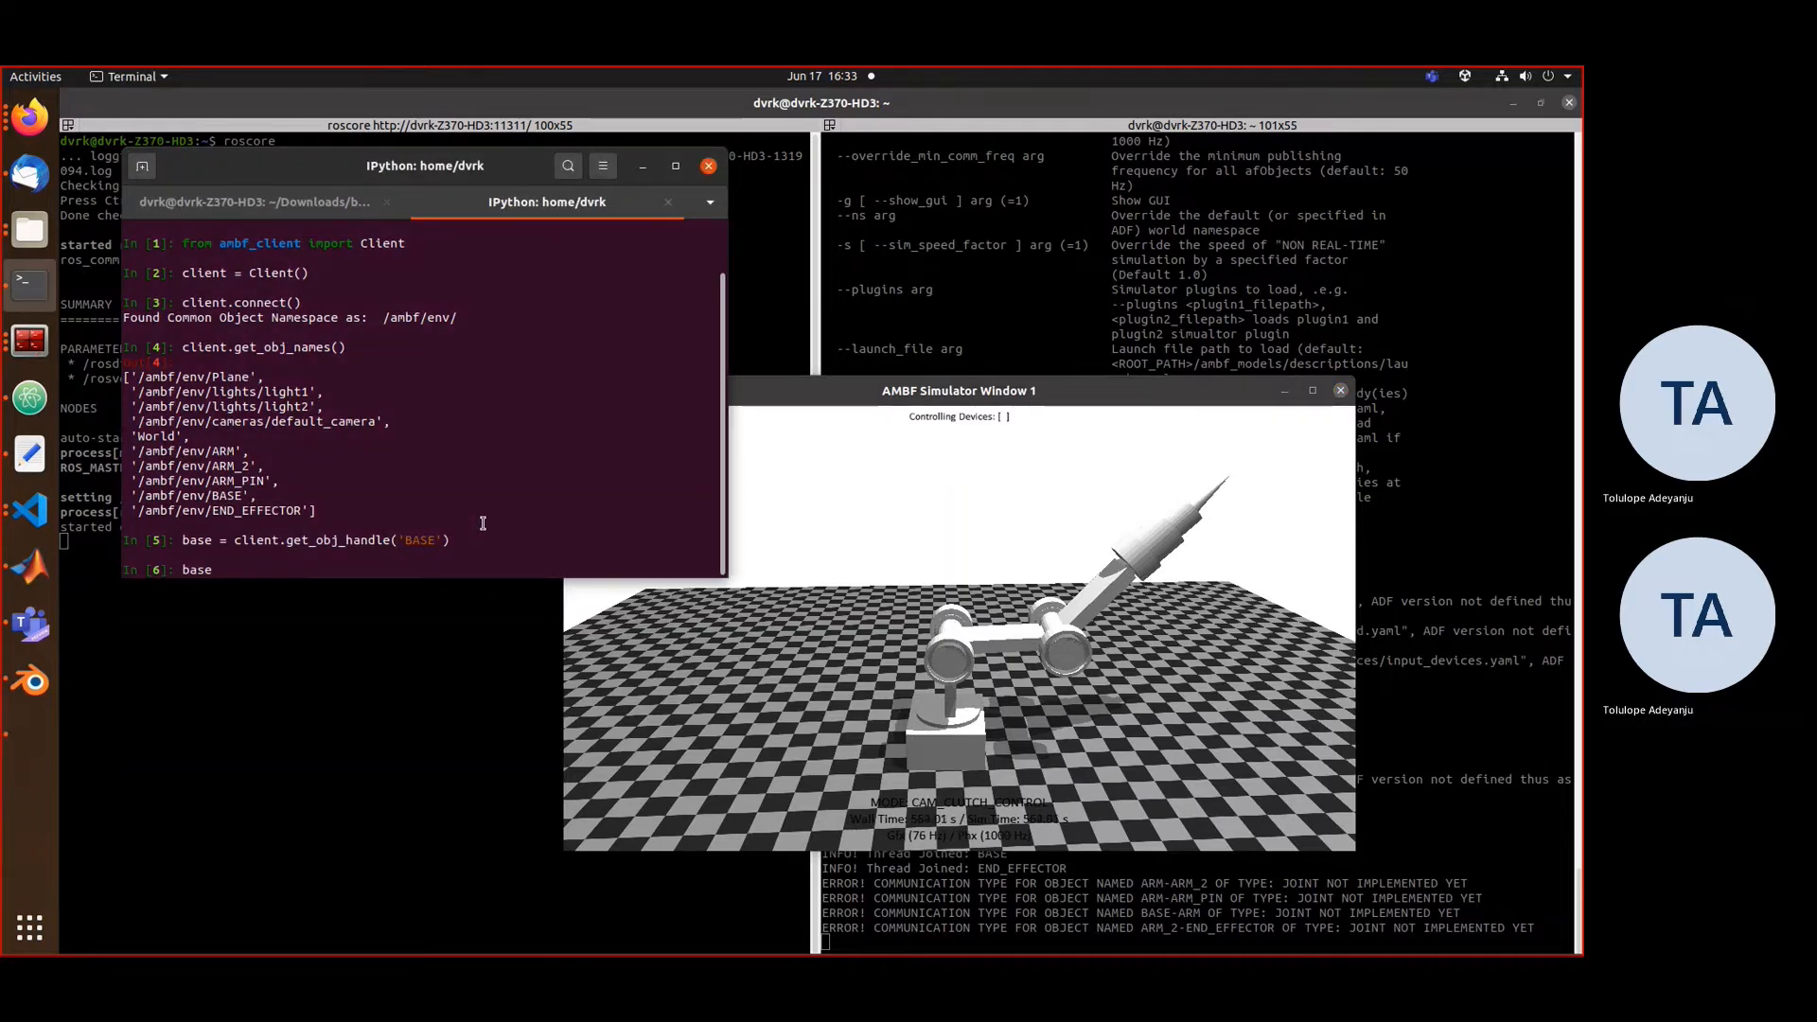
type("base.get_join")
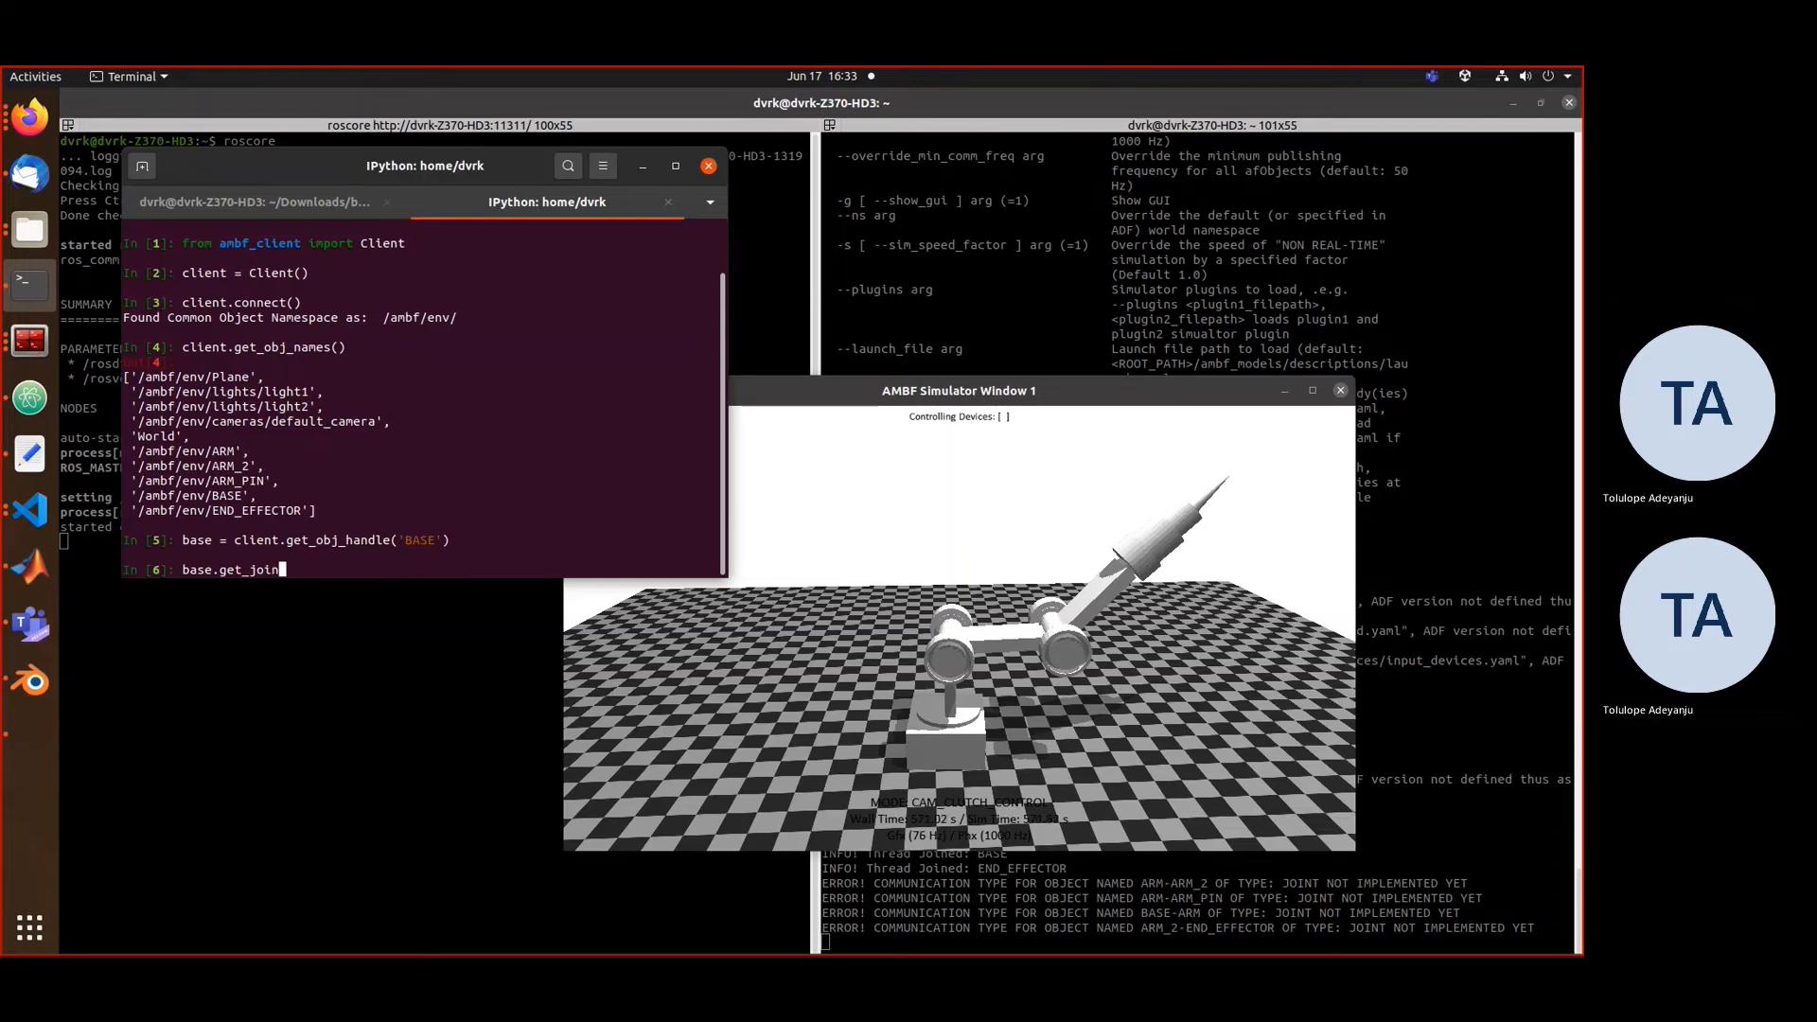
type("t")
key("Tab")
key("Tab")
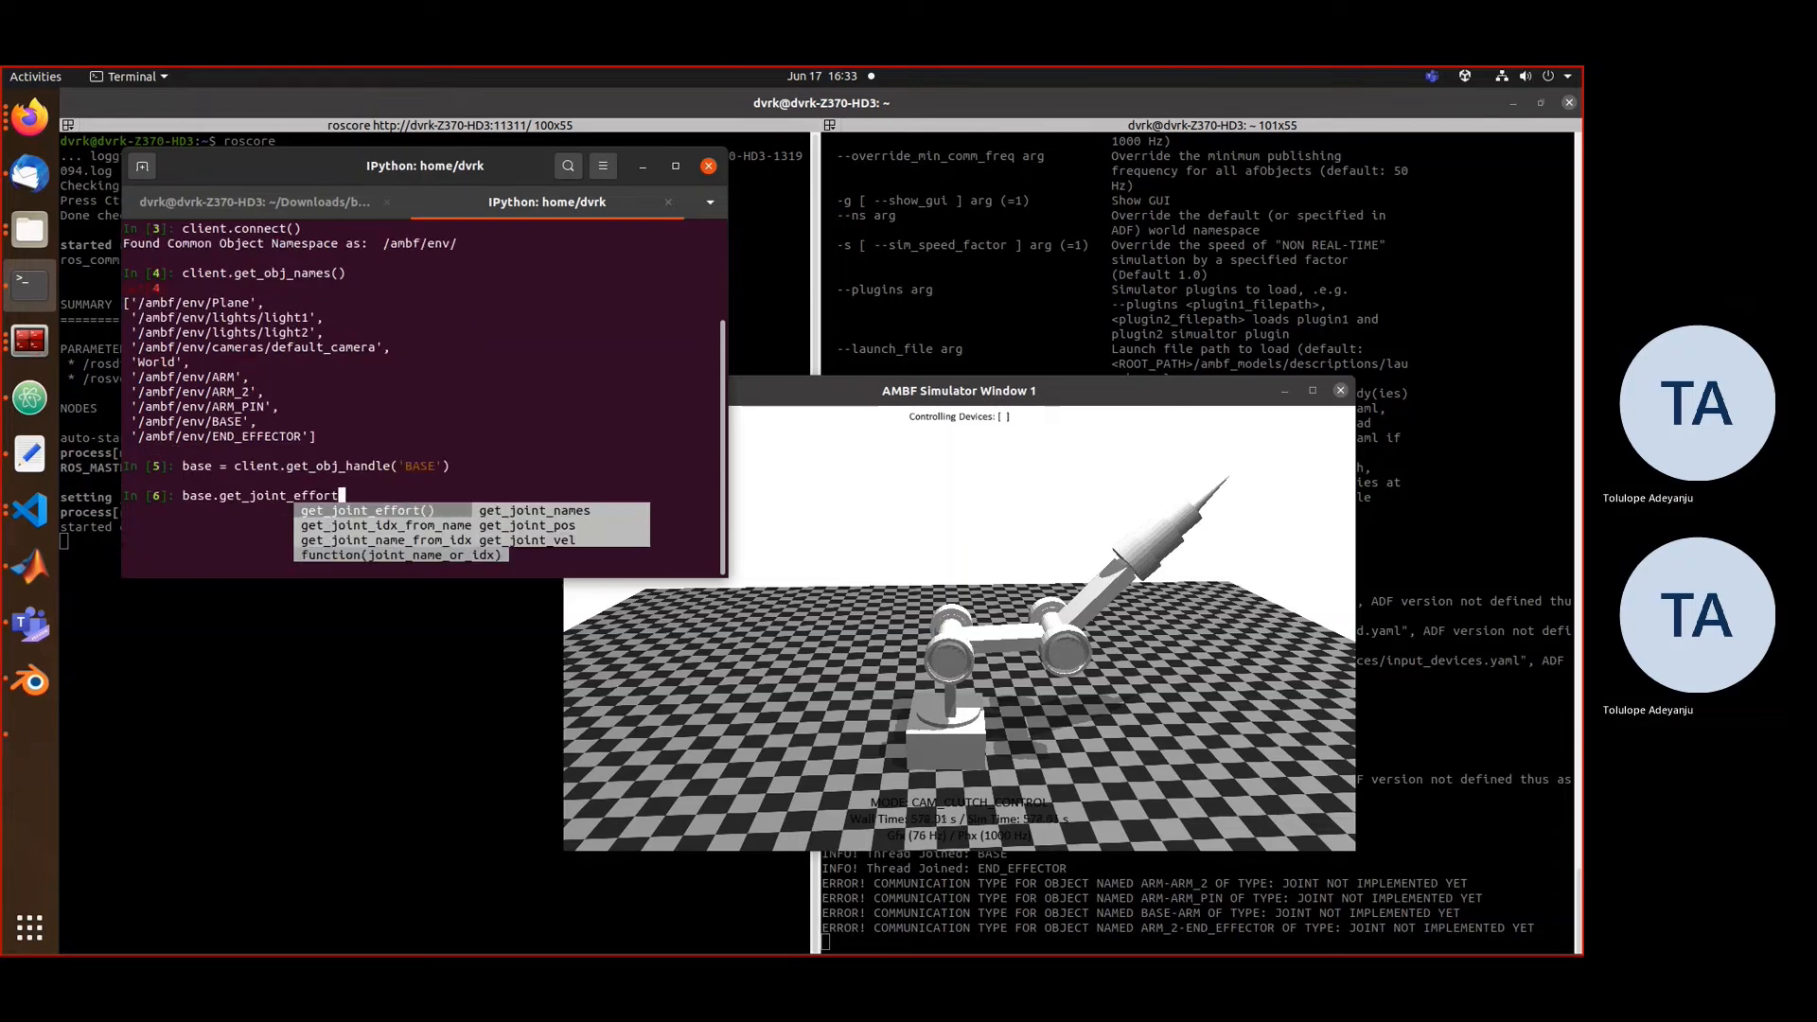
key("Tab")
key("Tab")
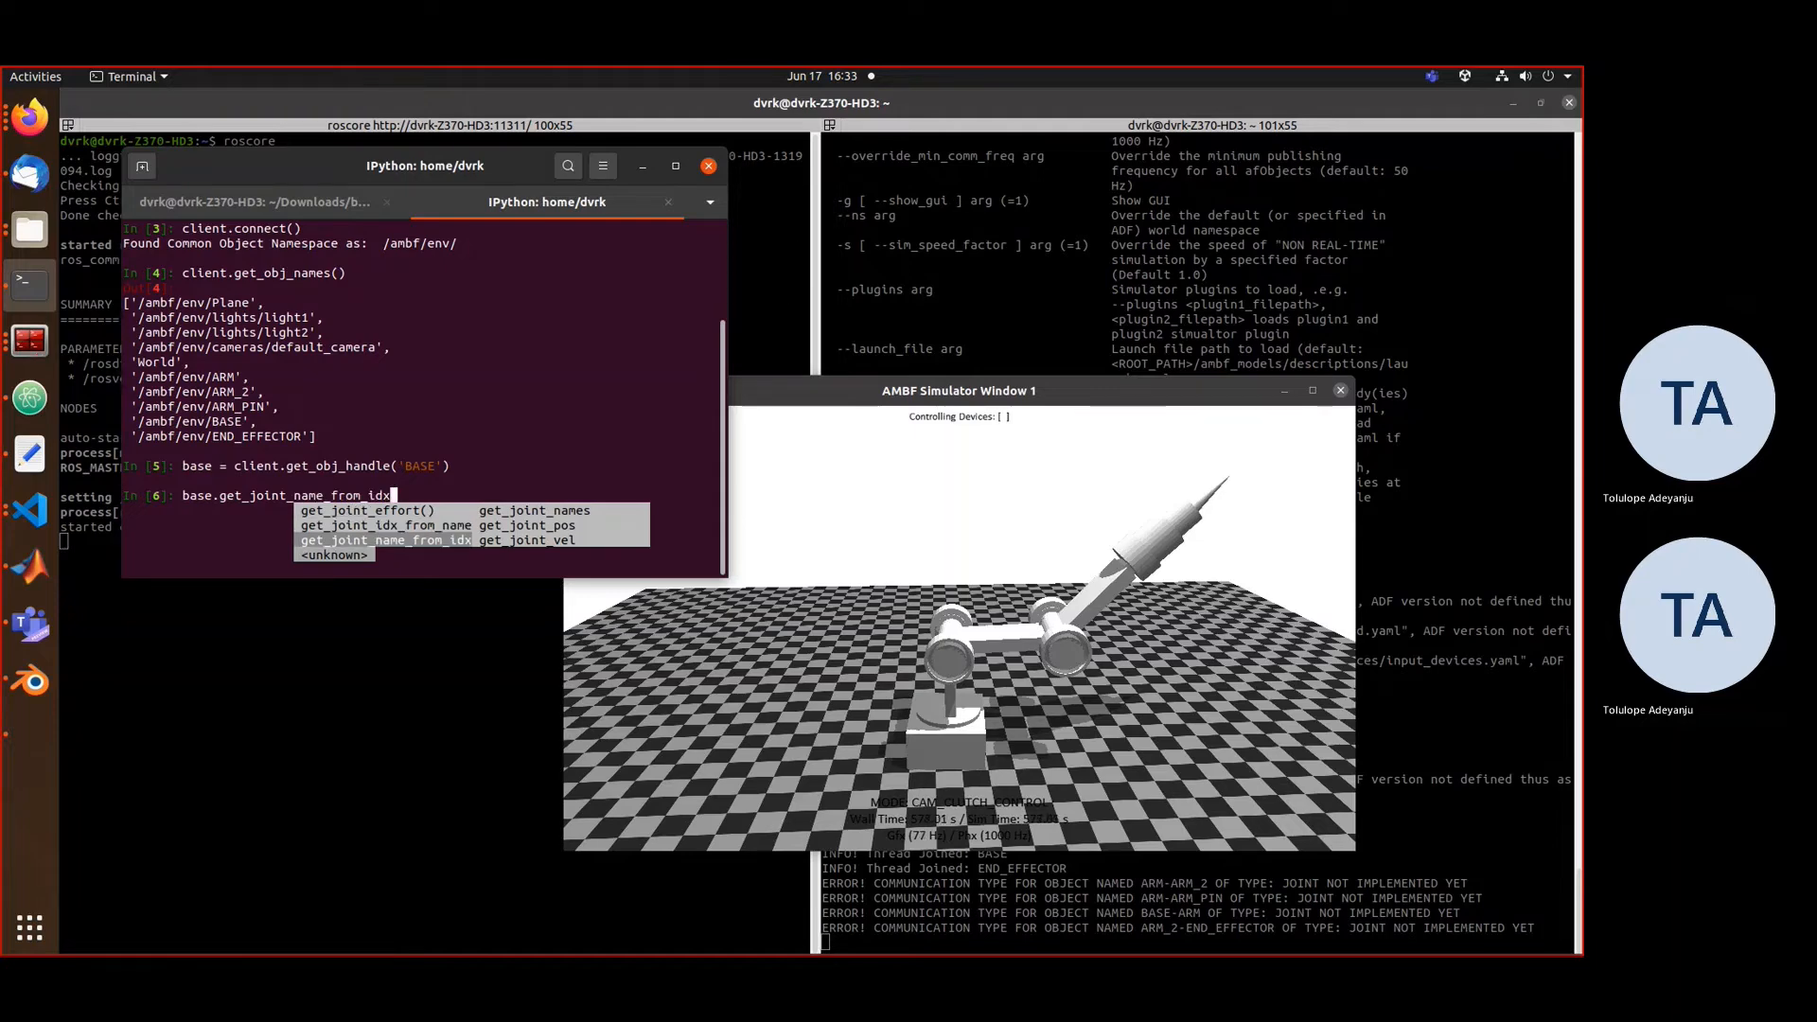
type("(0)")
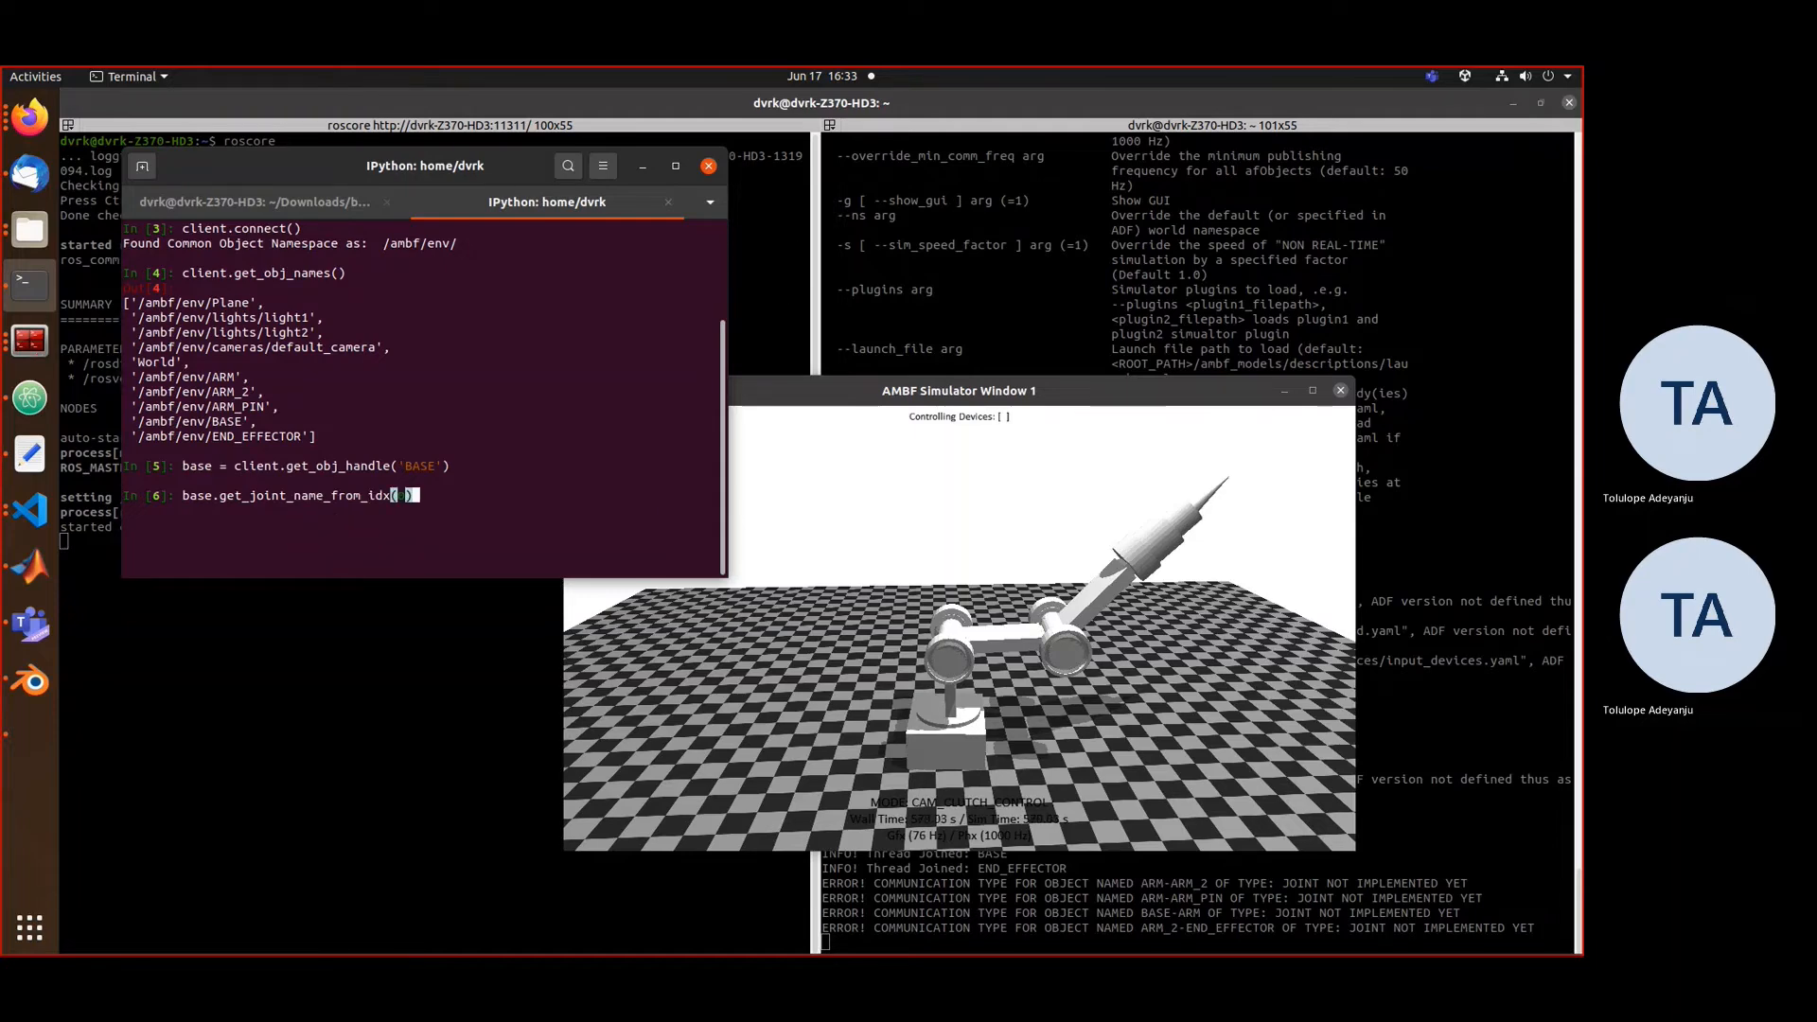
key("Return")
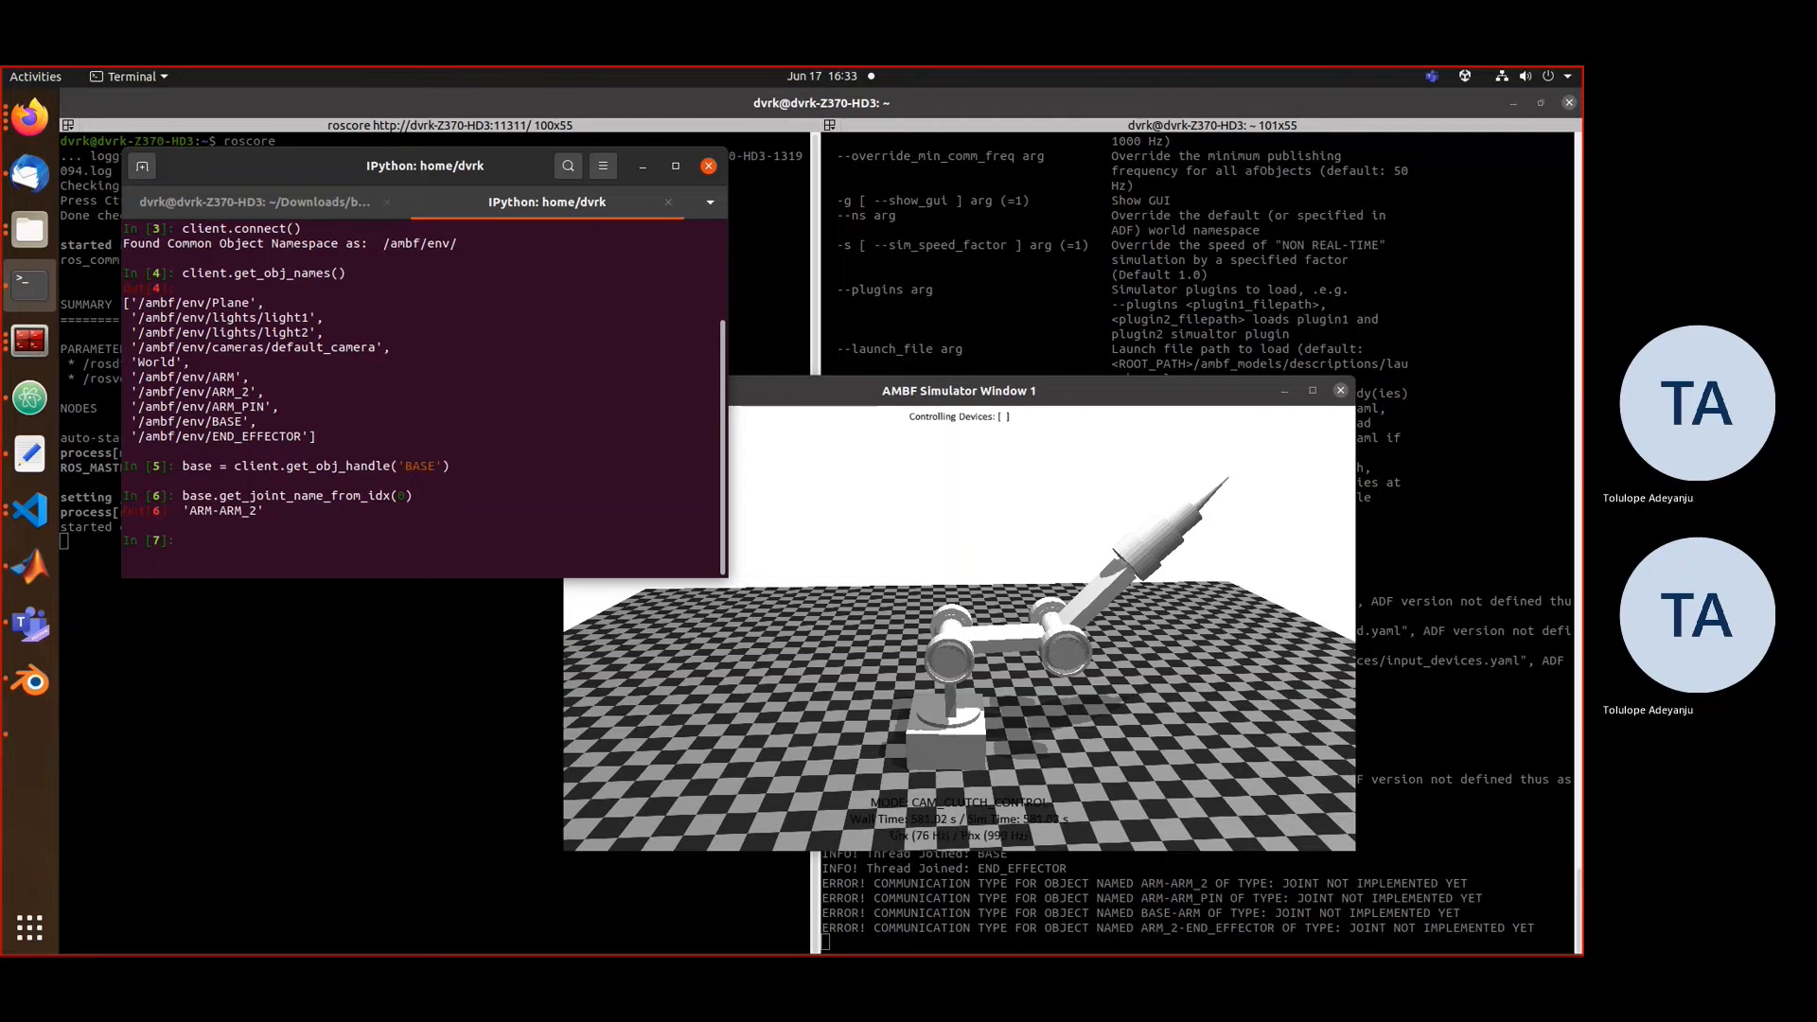
- Query the names of the joints at indices 1 and 2 with base.get_joint_name_from_idx()
key("Up")
key("Left")
key("BackSpace")
type("1")
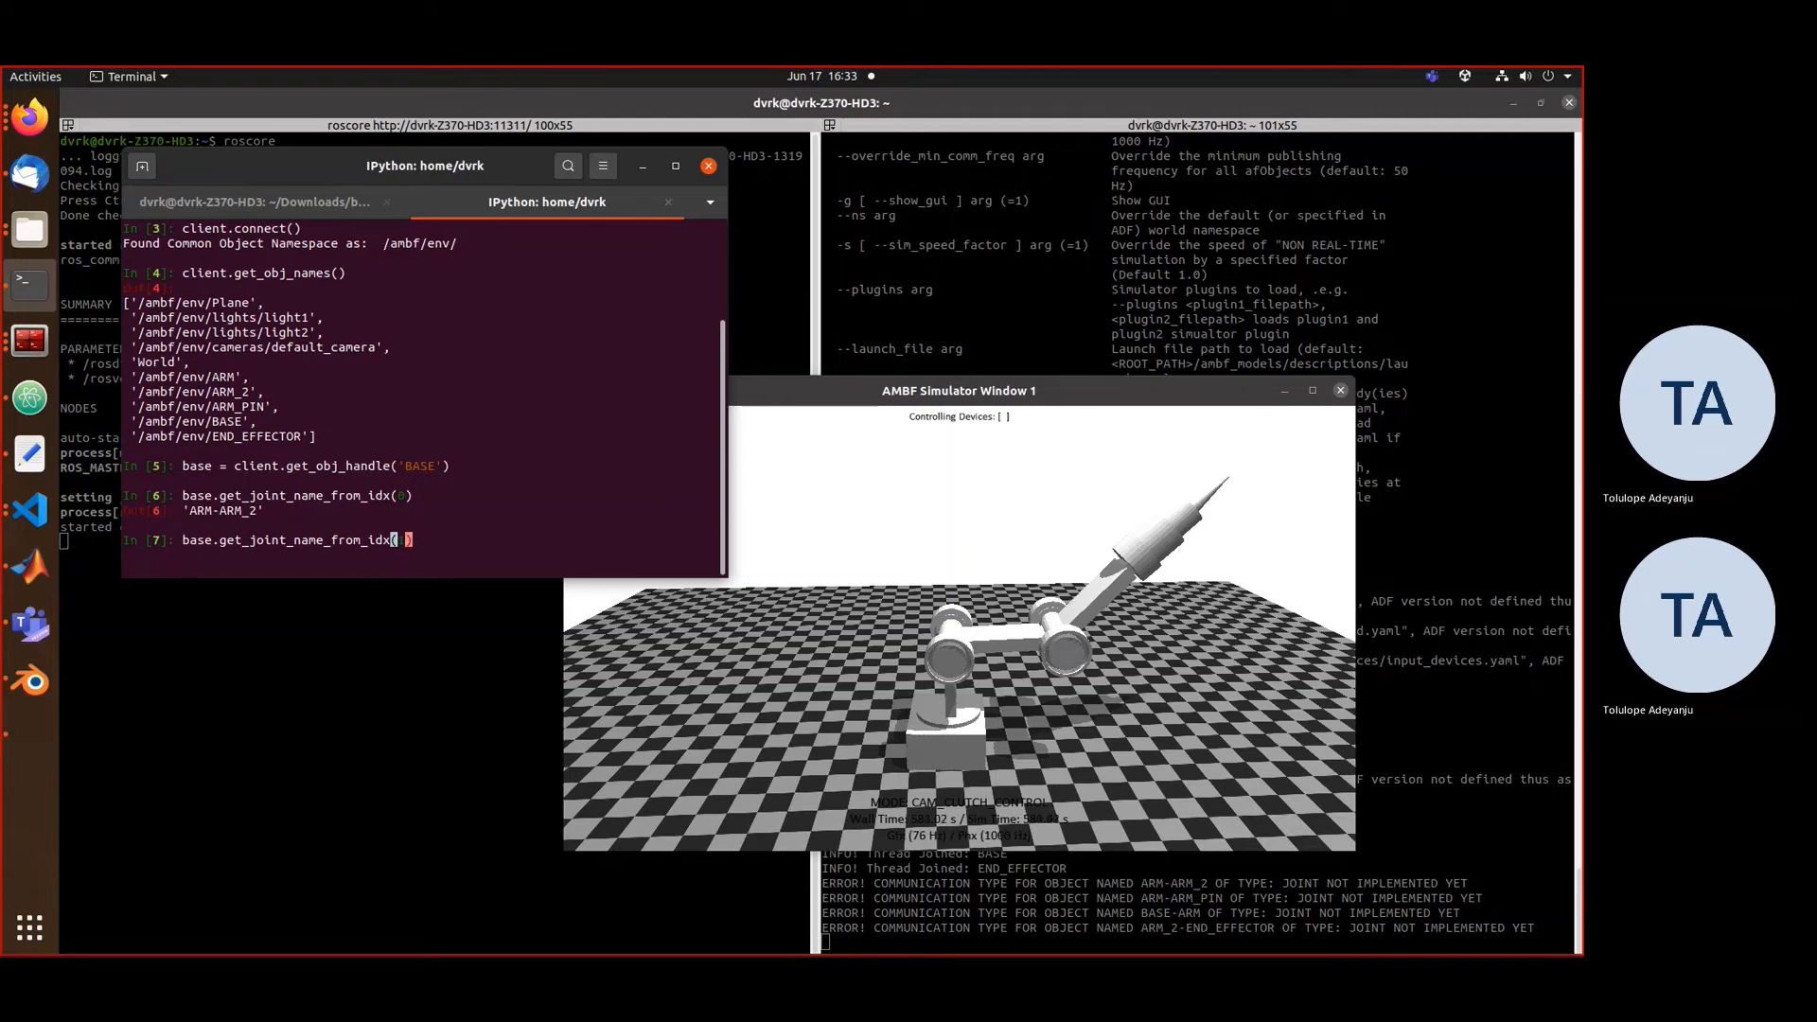
key("Return")
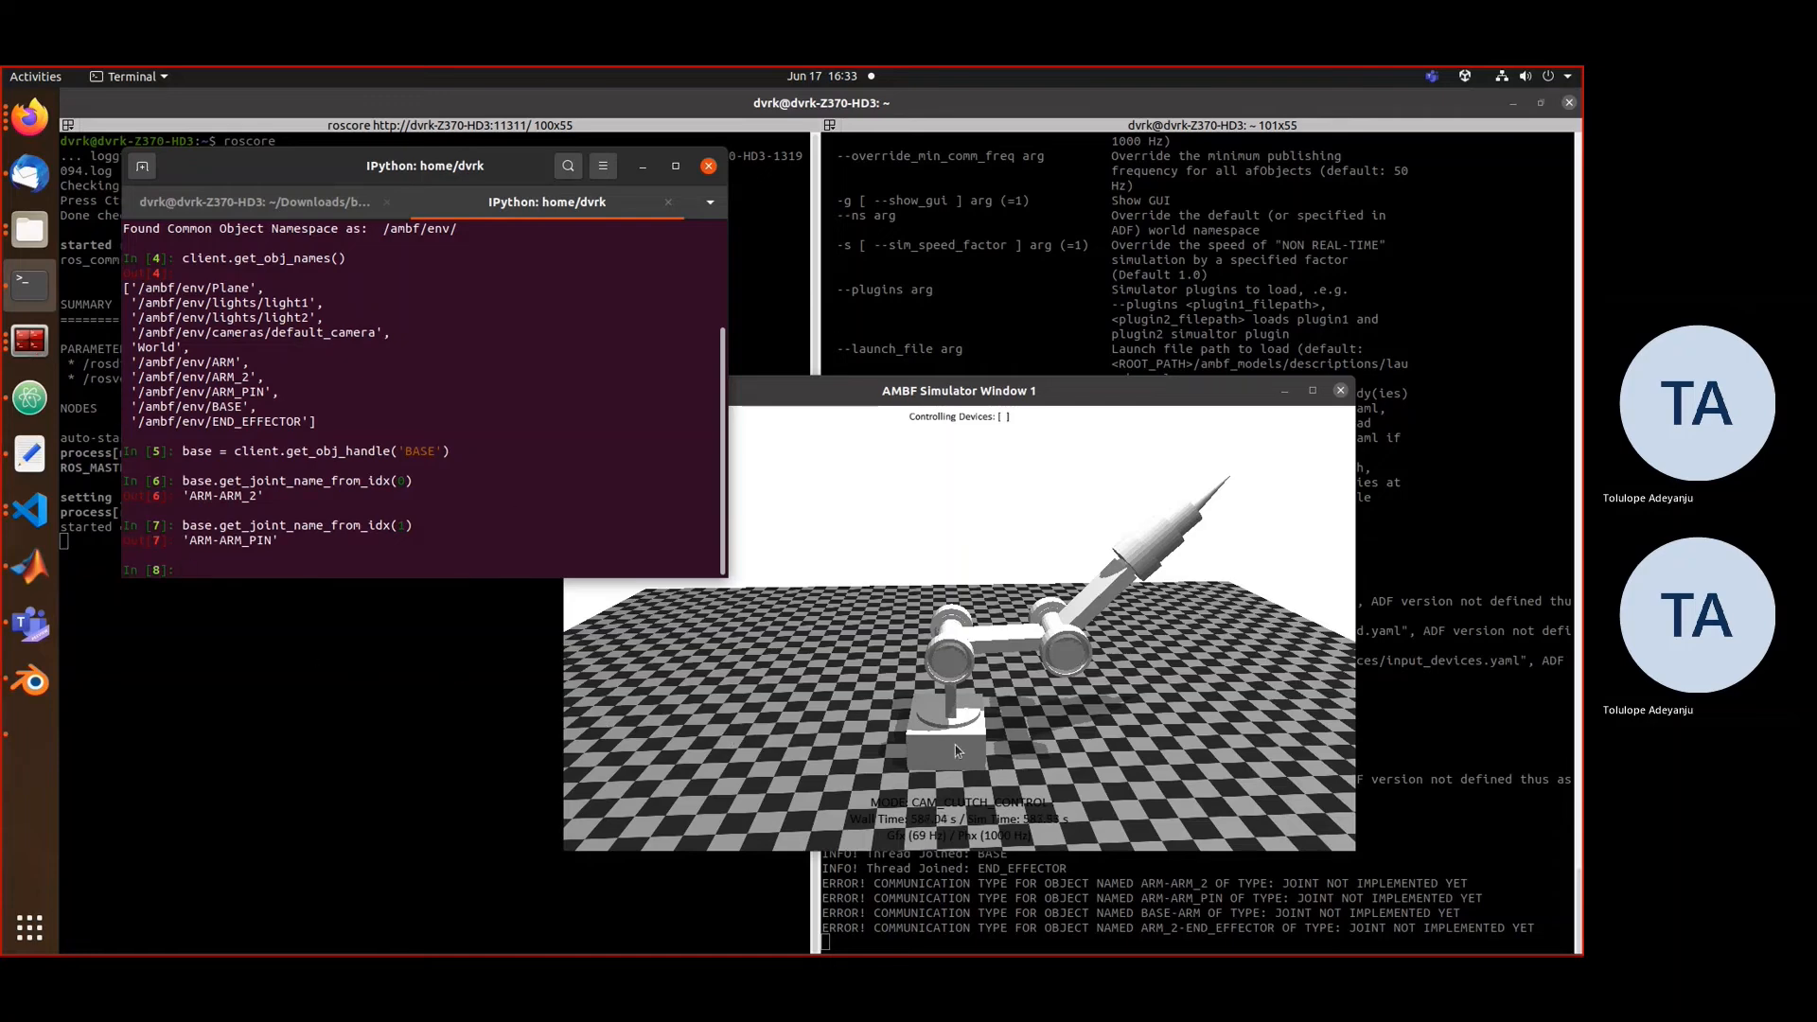
key("Up")
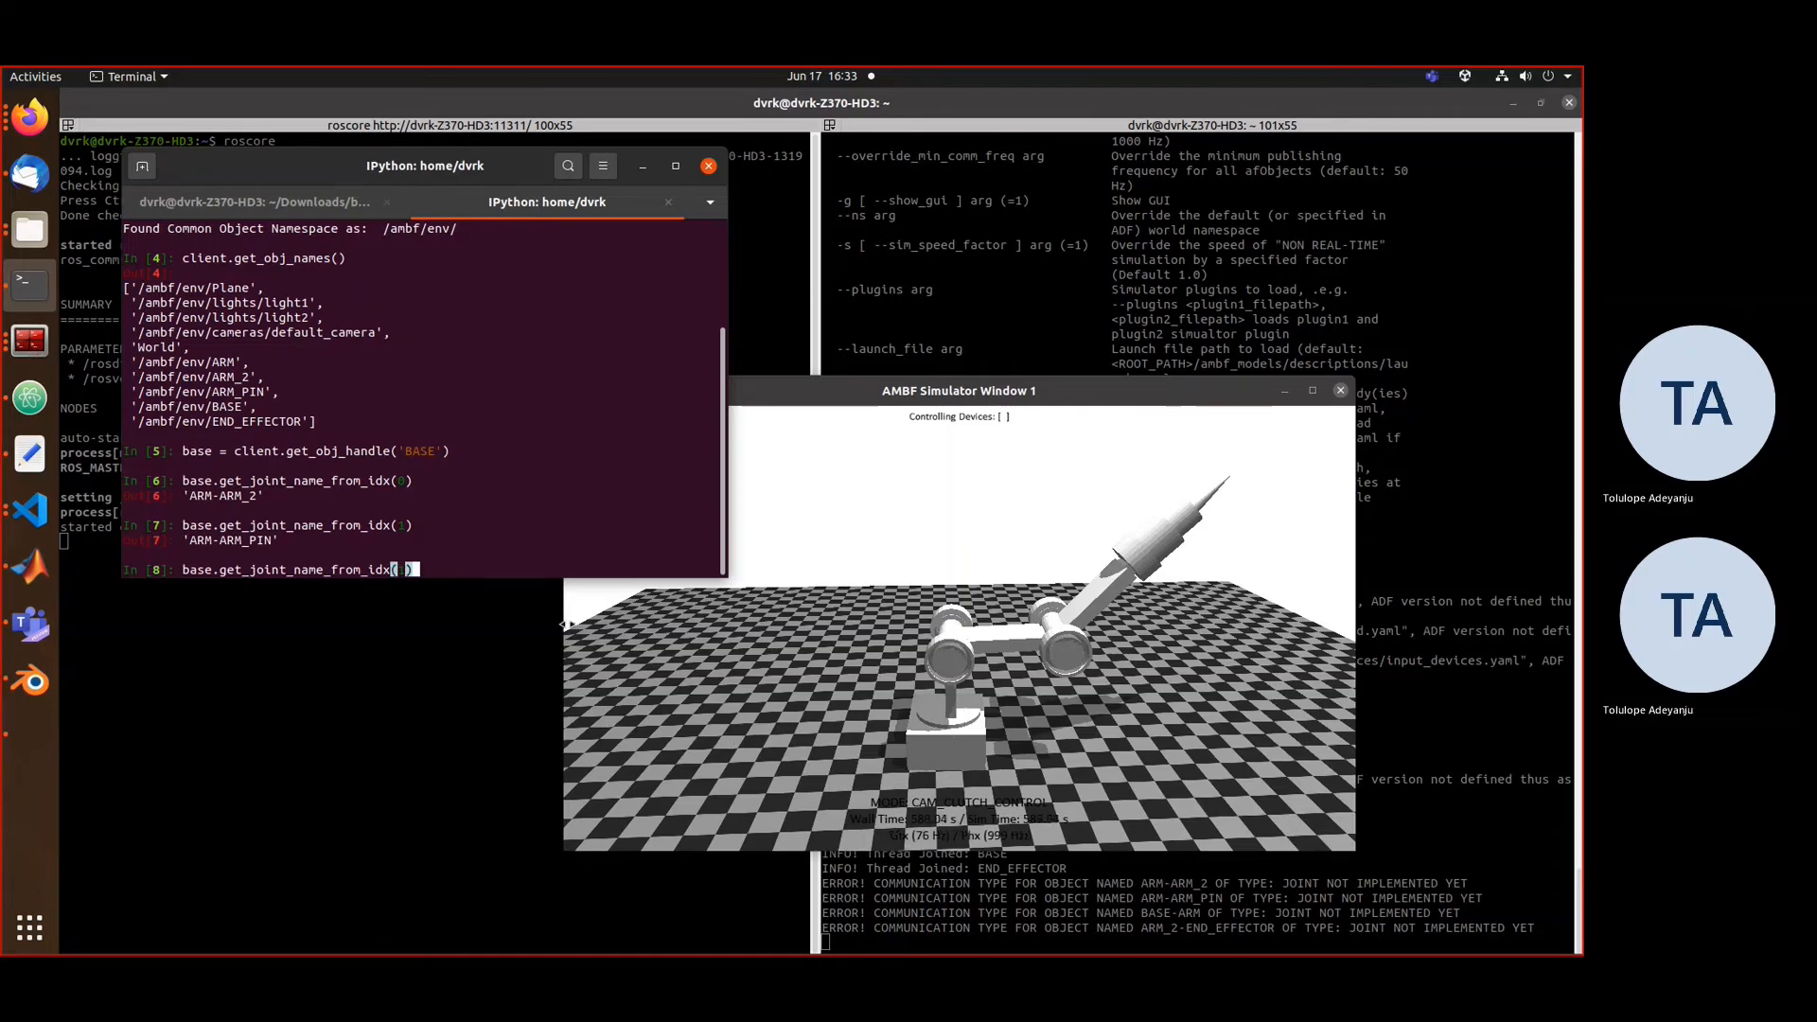
key("BackSpace")
type("2")
key("BackSpace")
type(")")
key("Return")
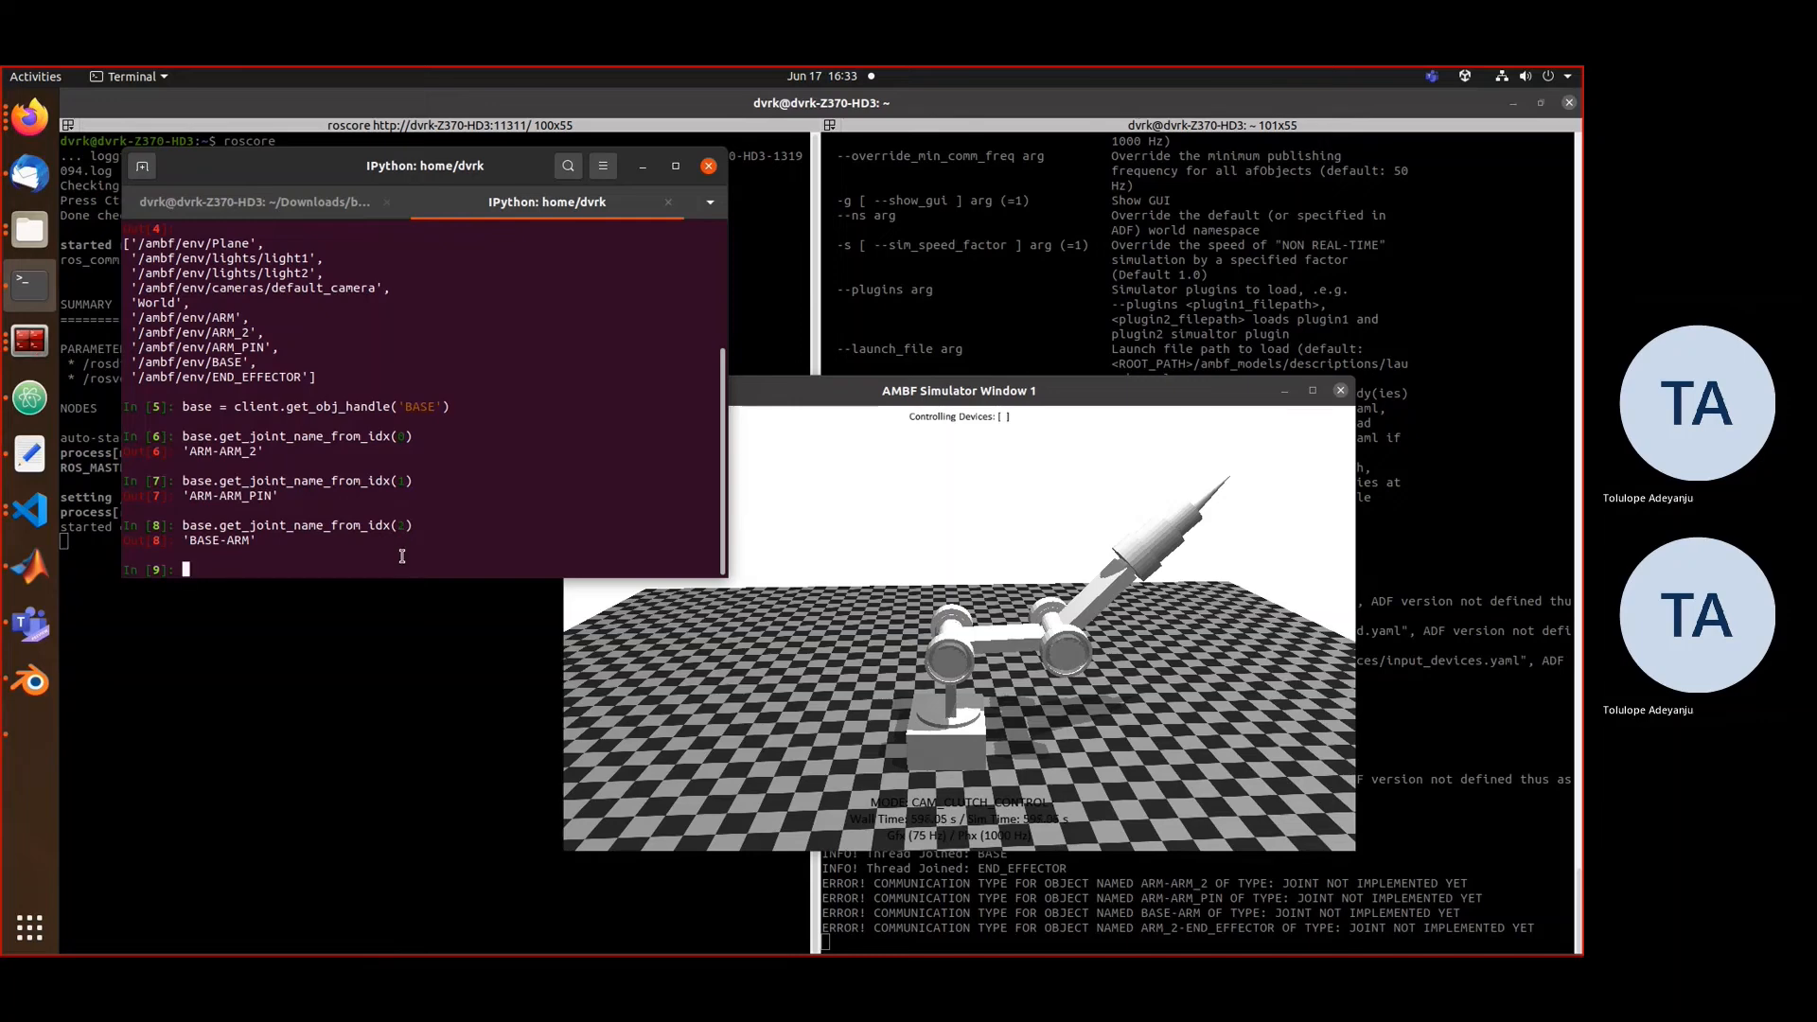
- Apply an effort of 10 to the joint at index 2 with base.set_joint_effort(2, 10)
type("base.set_join")
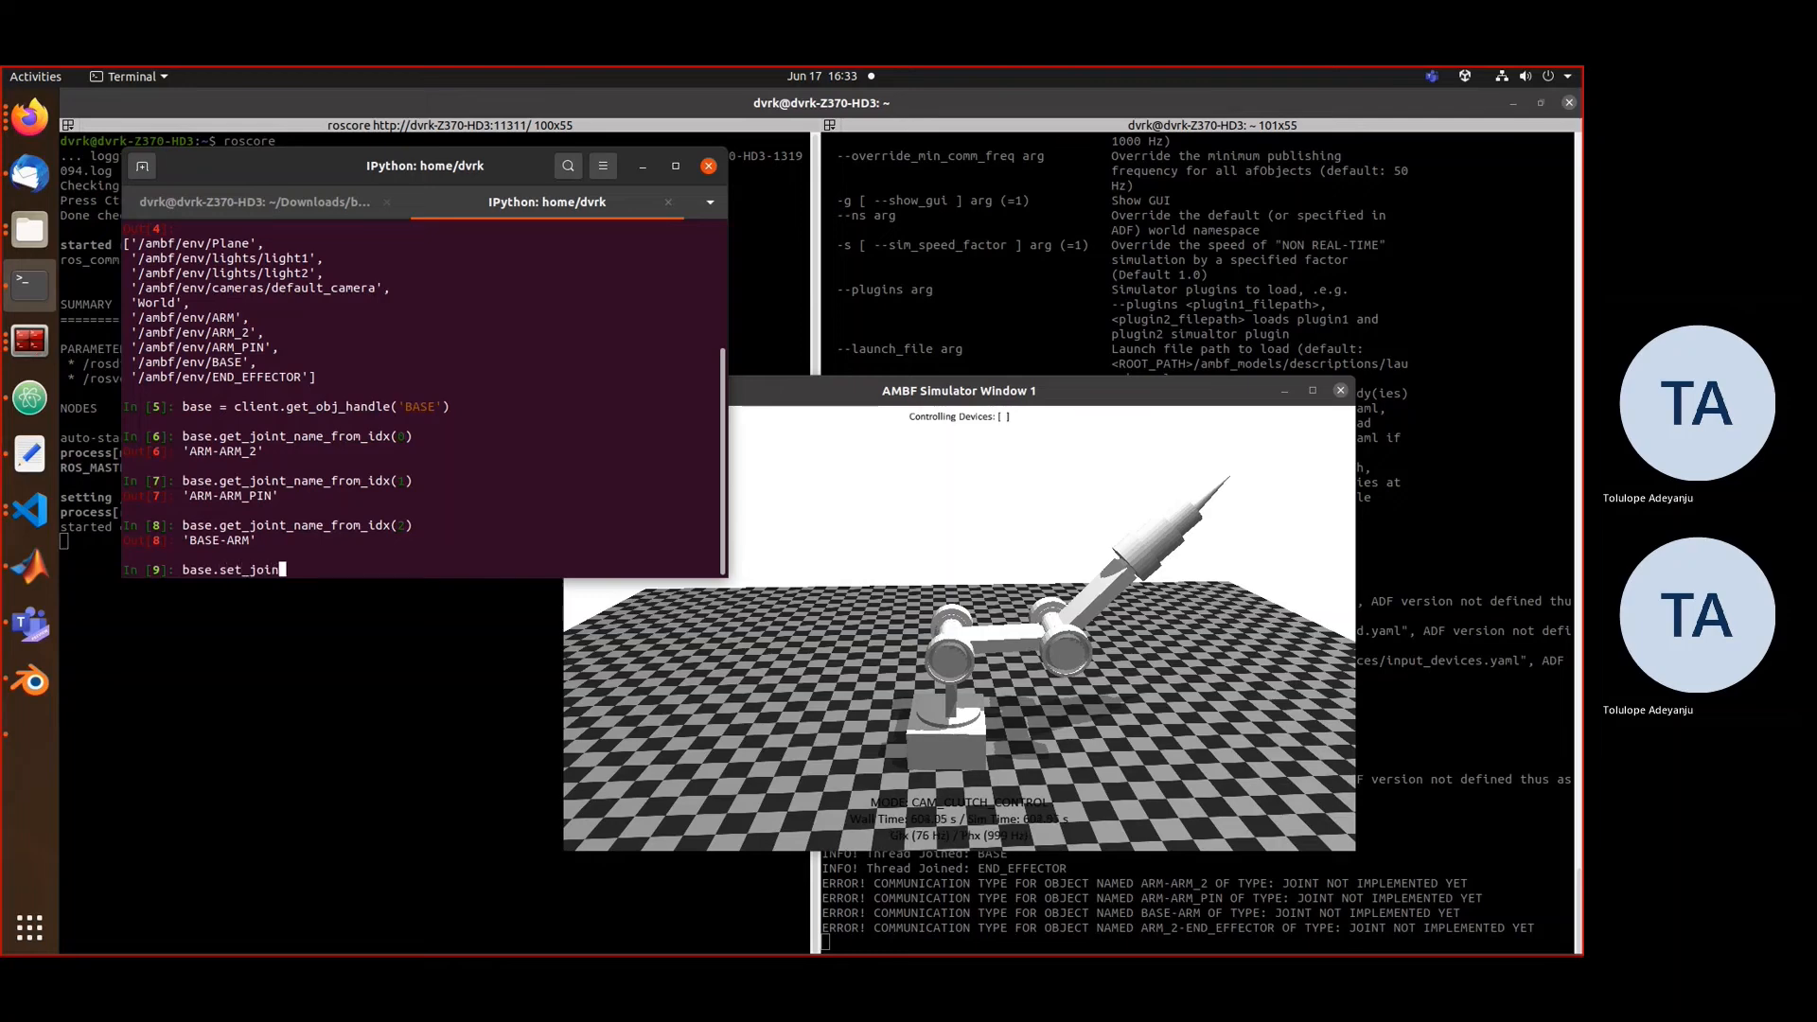
type("t_effort")
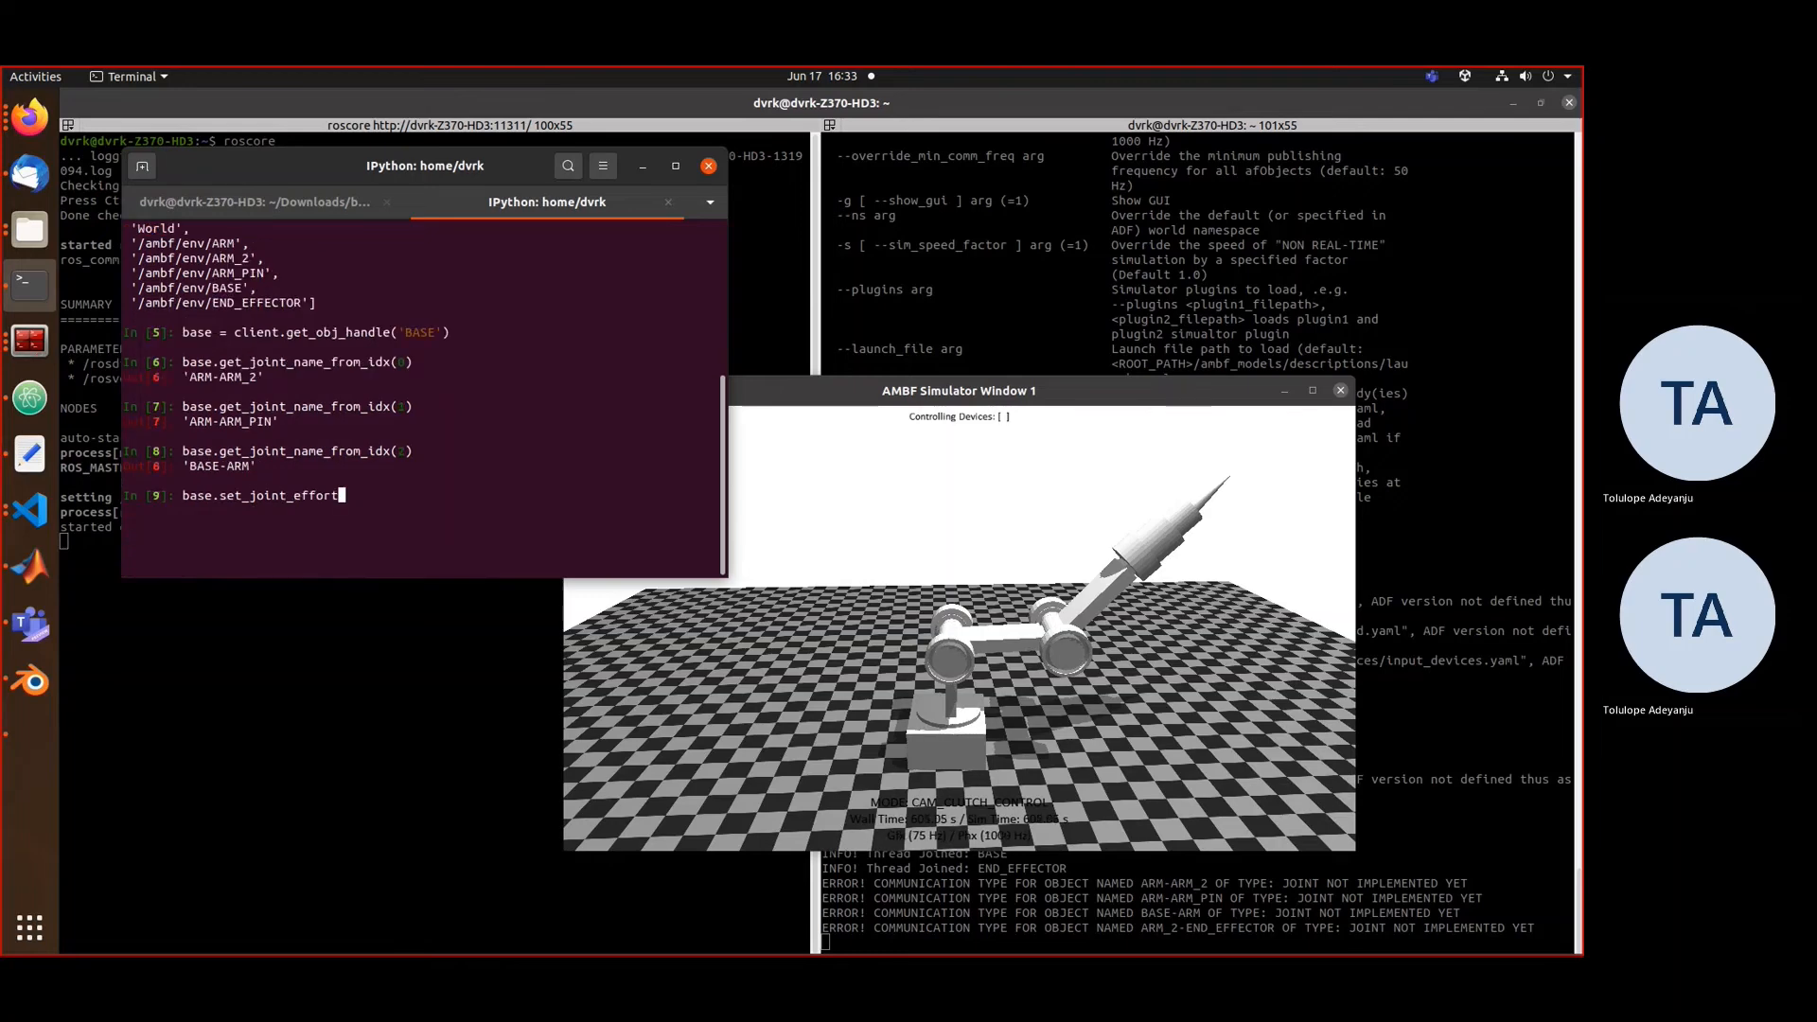
type("(2, 10)")
key("Return")
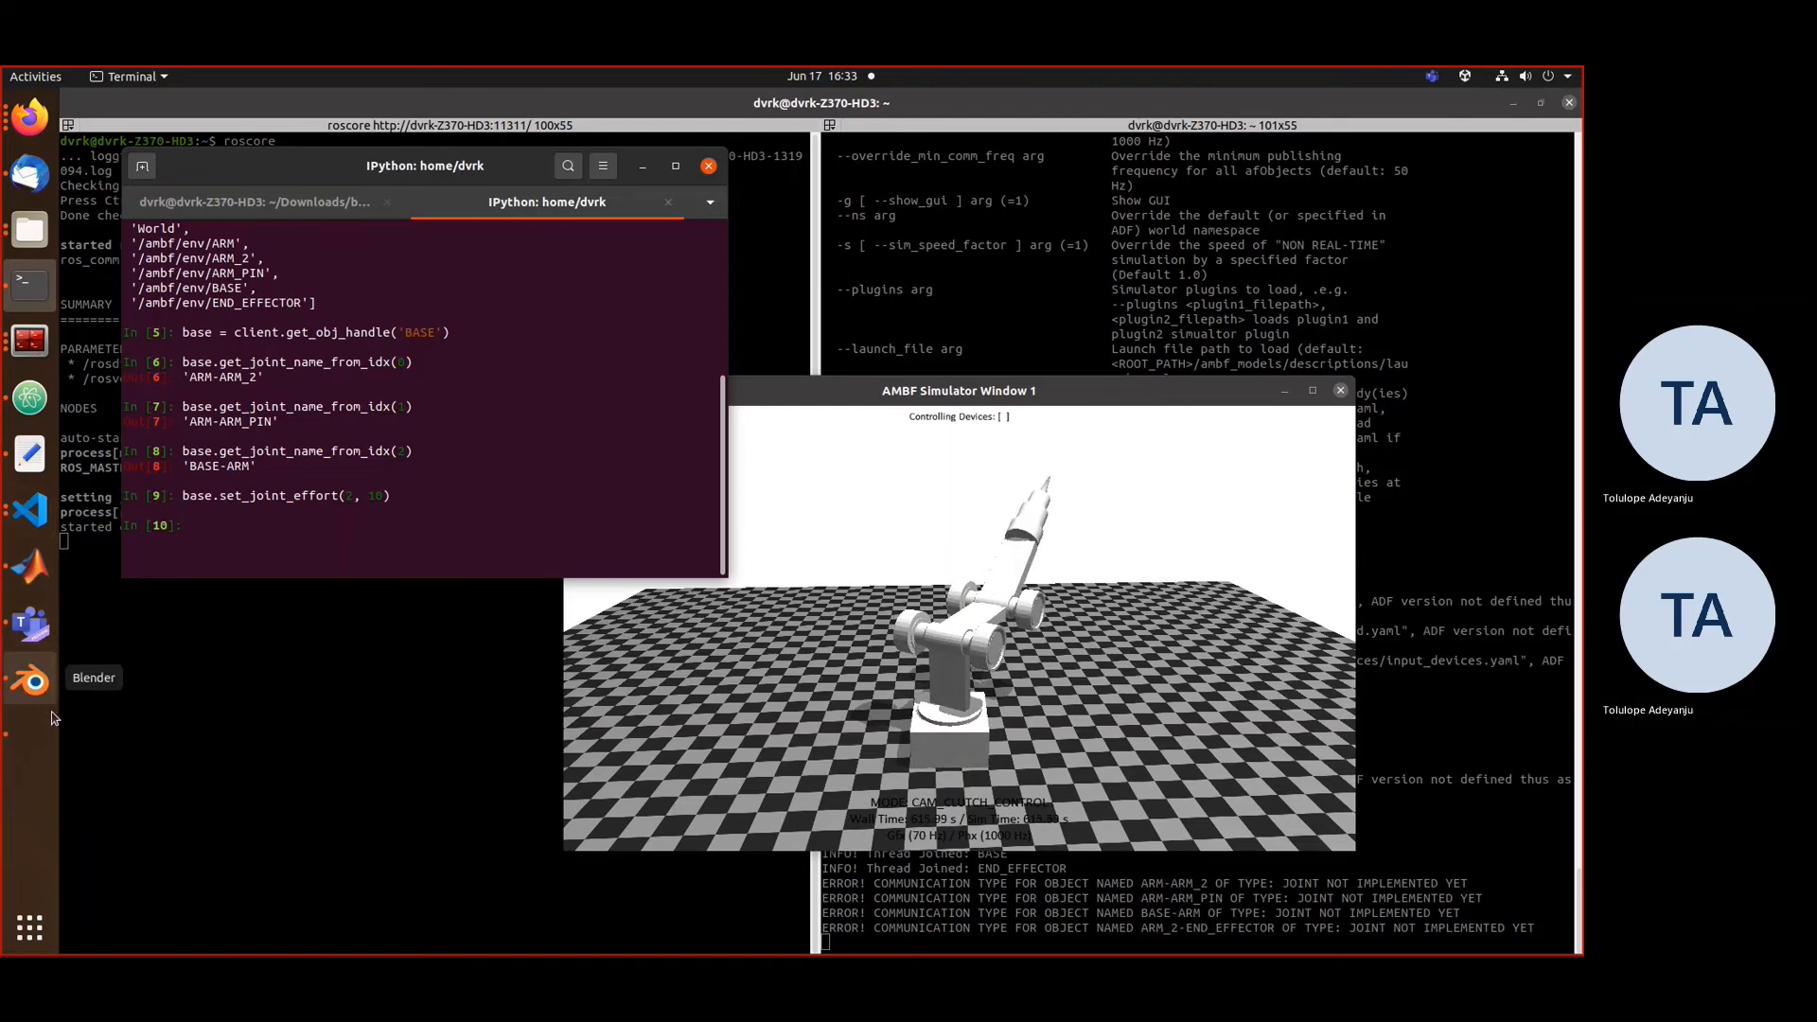
- Switch to Blender to check the limits in the BASE-ARM joint's AMBF constraint properties, and return to the terminal
left_click(31, 680)
left_click(226, 793)
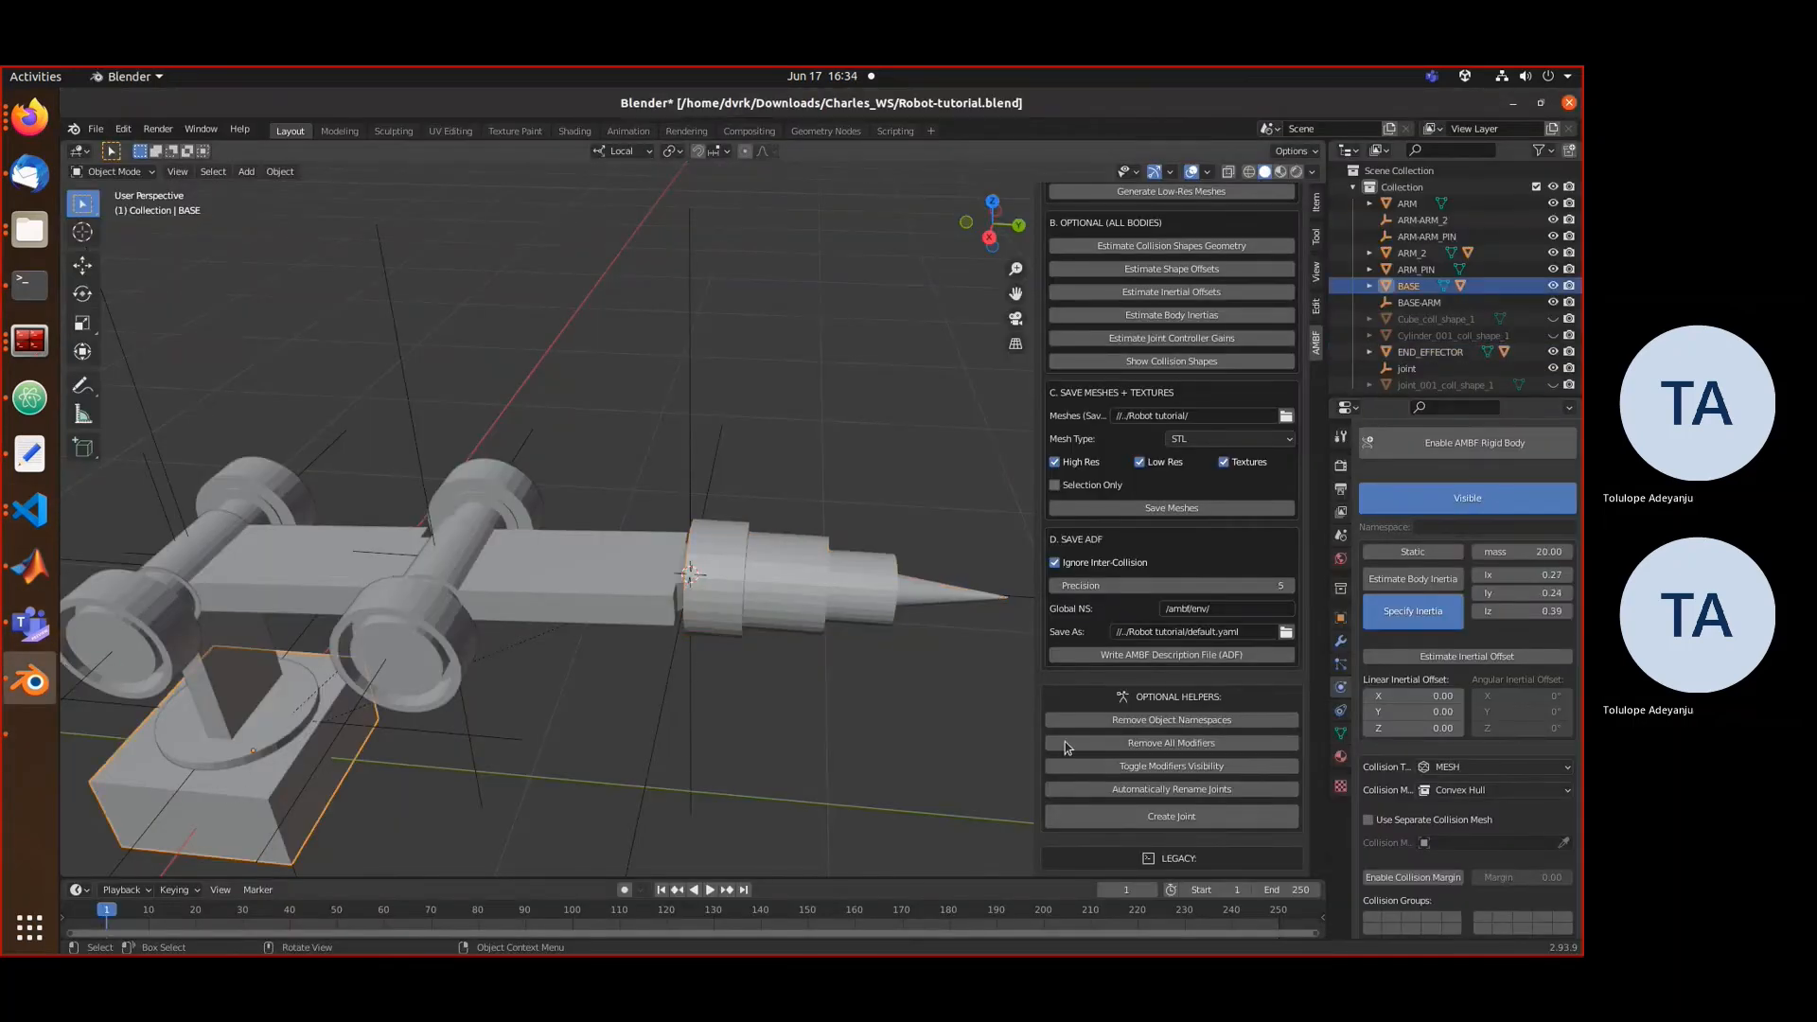
scroll(1467, 662, "down", 3)
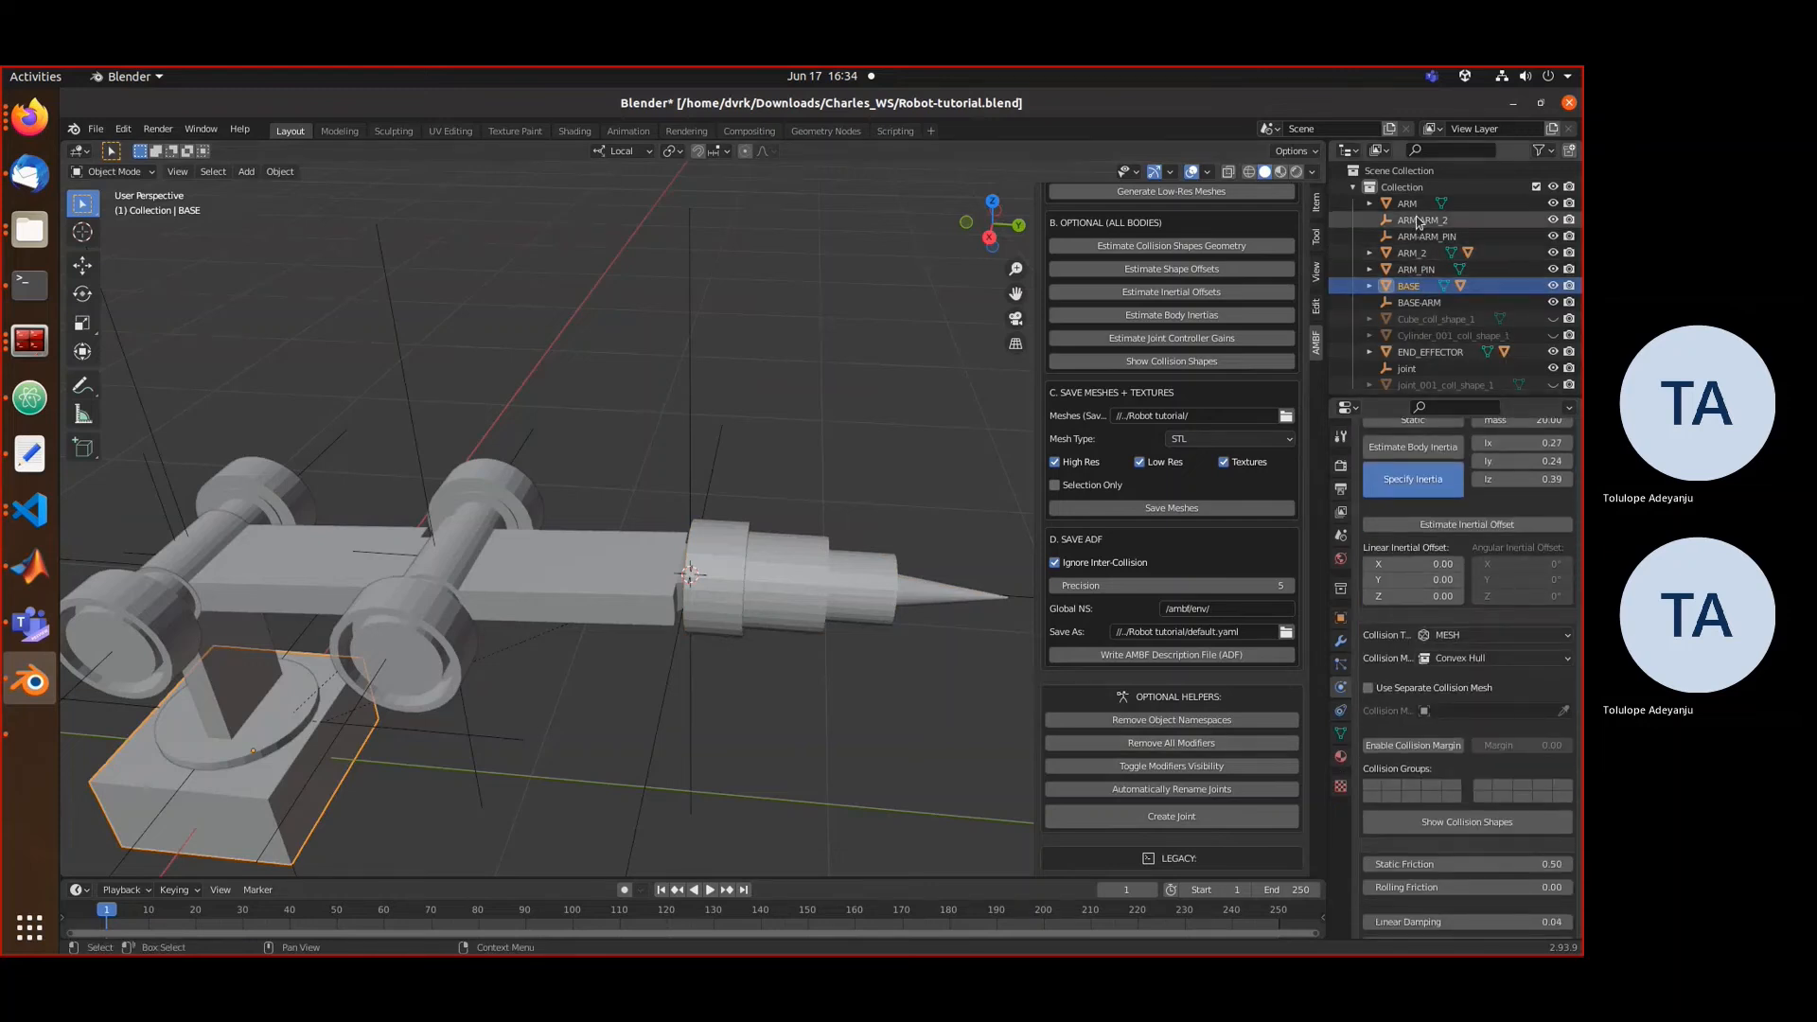
left_click(1424, 303)
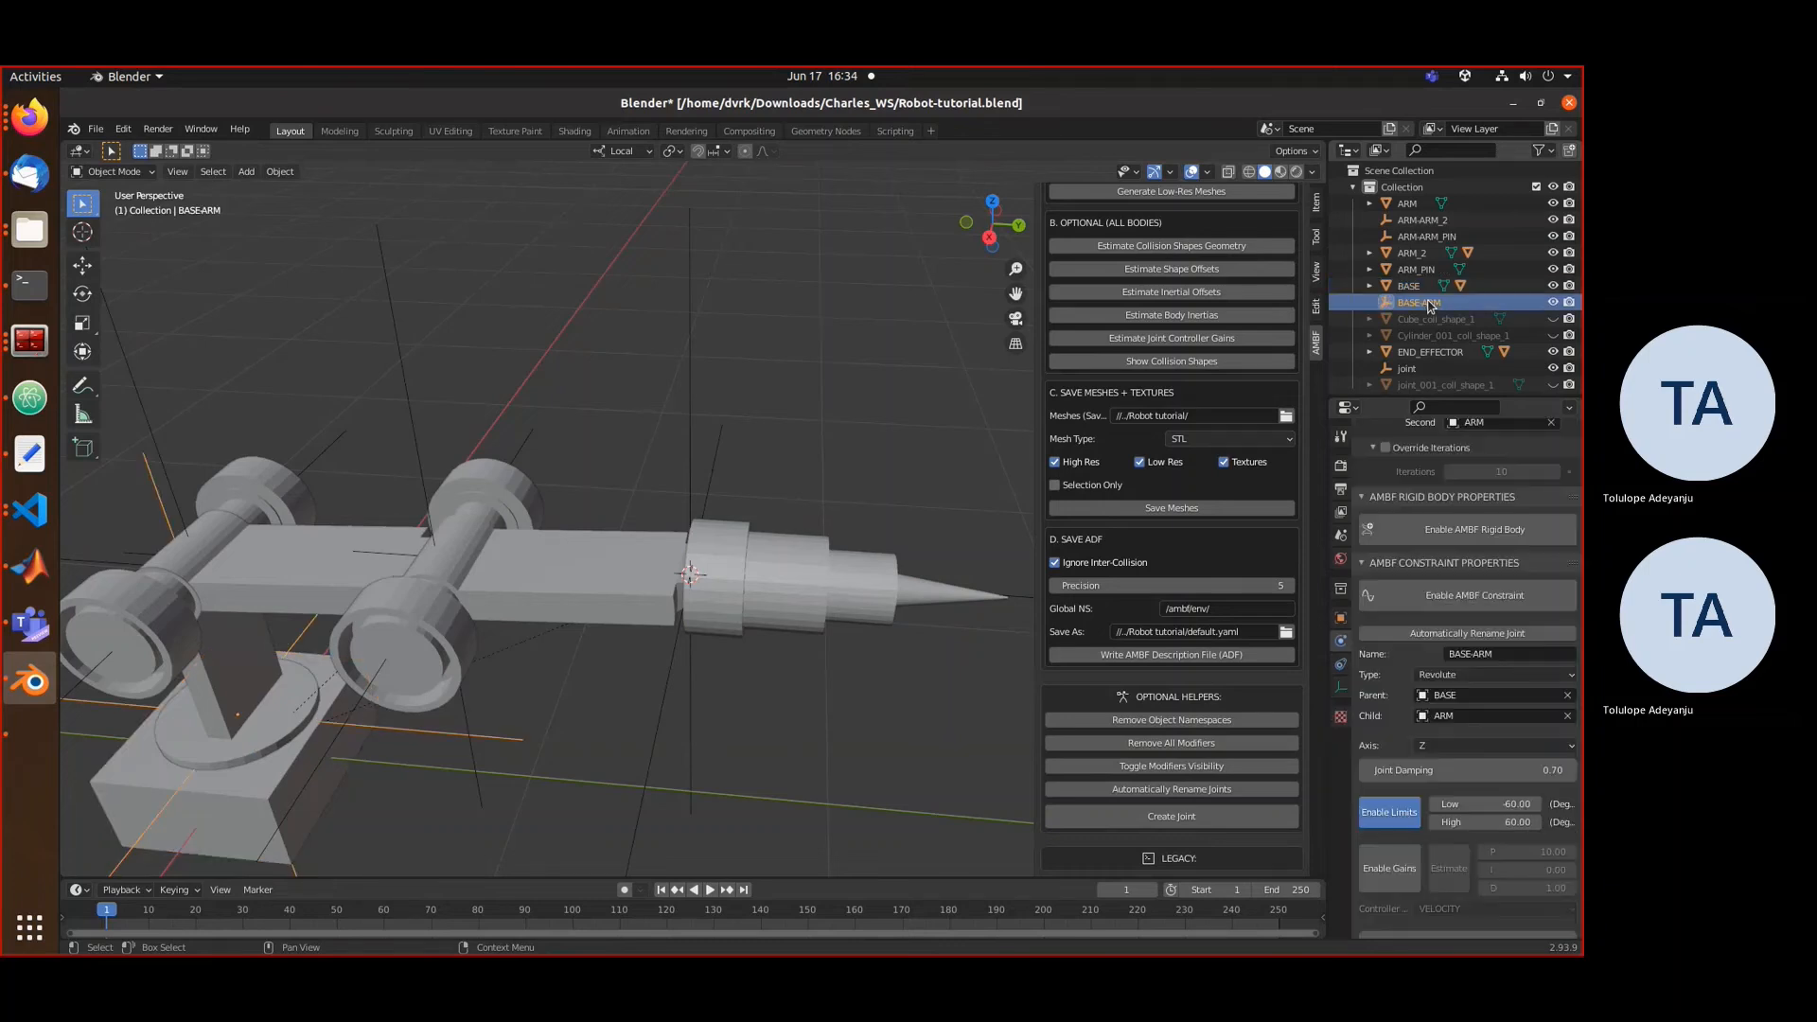
scroll(1483, 850, "down", 1)
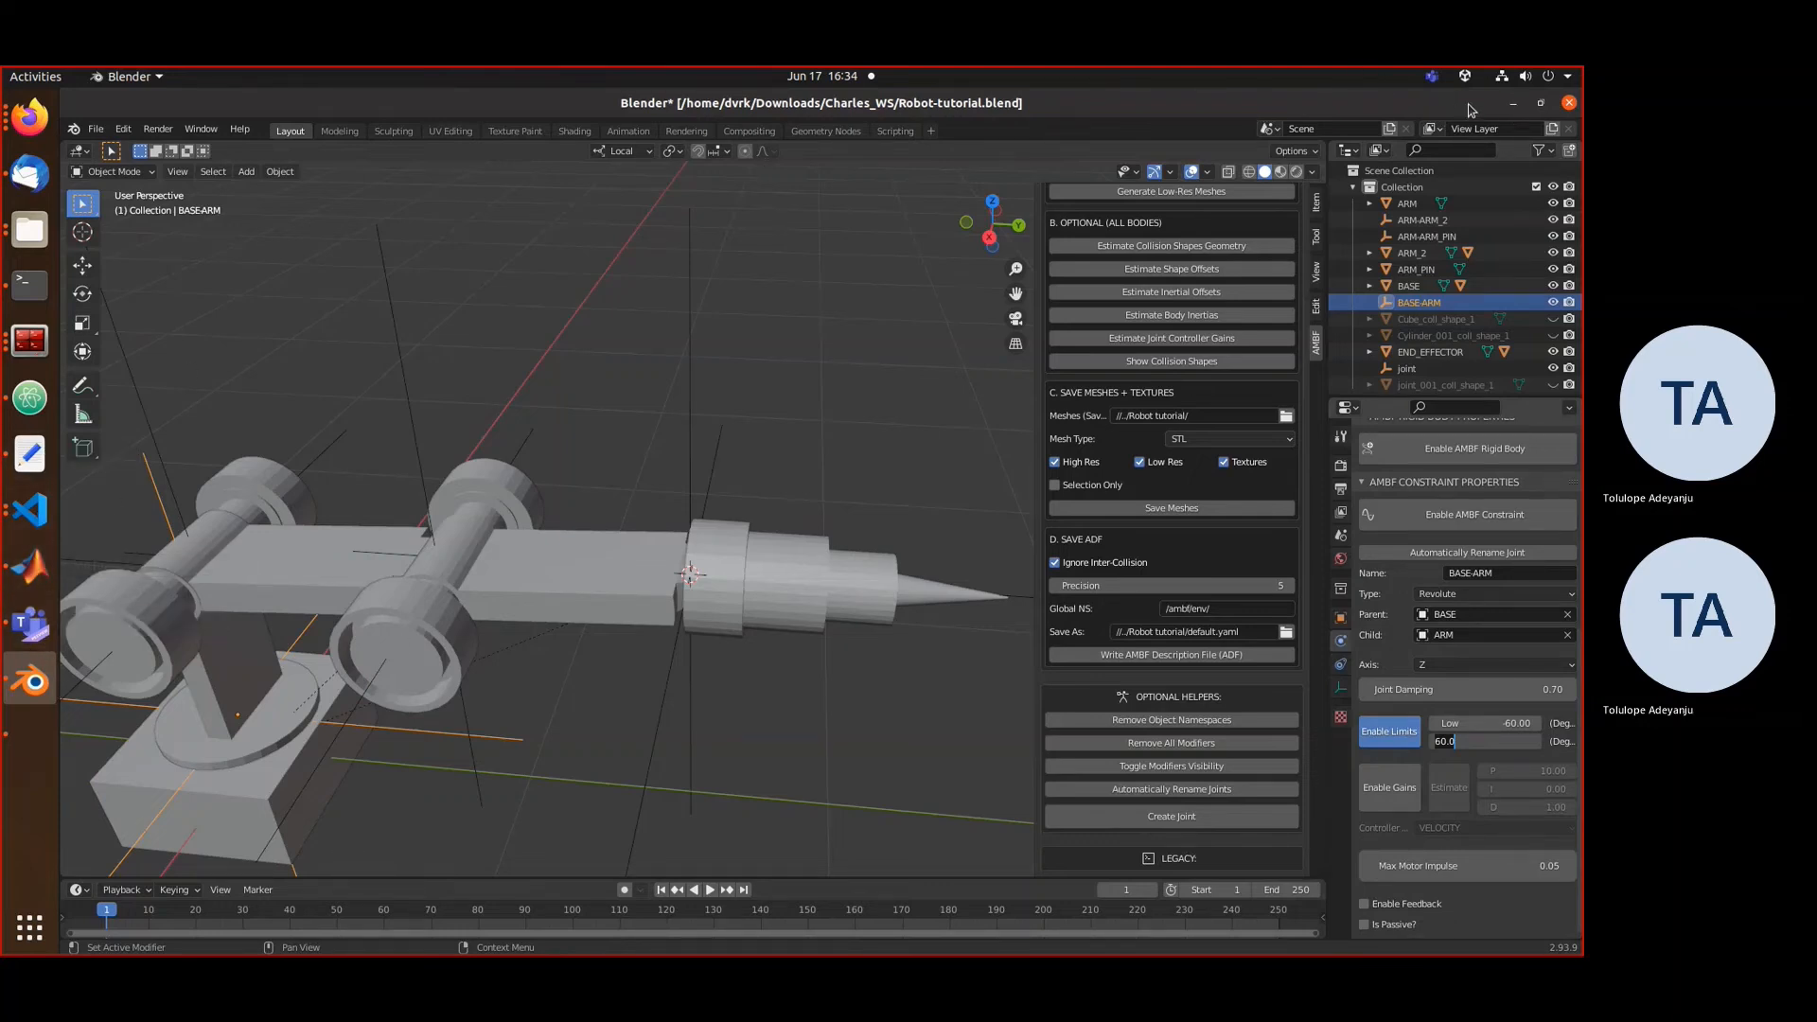
left_click(1512, 102)
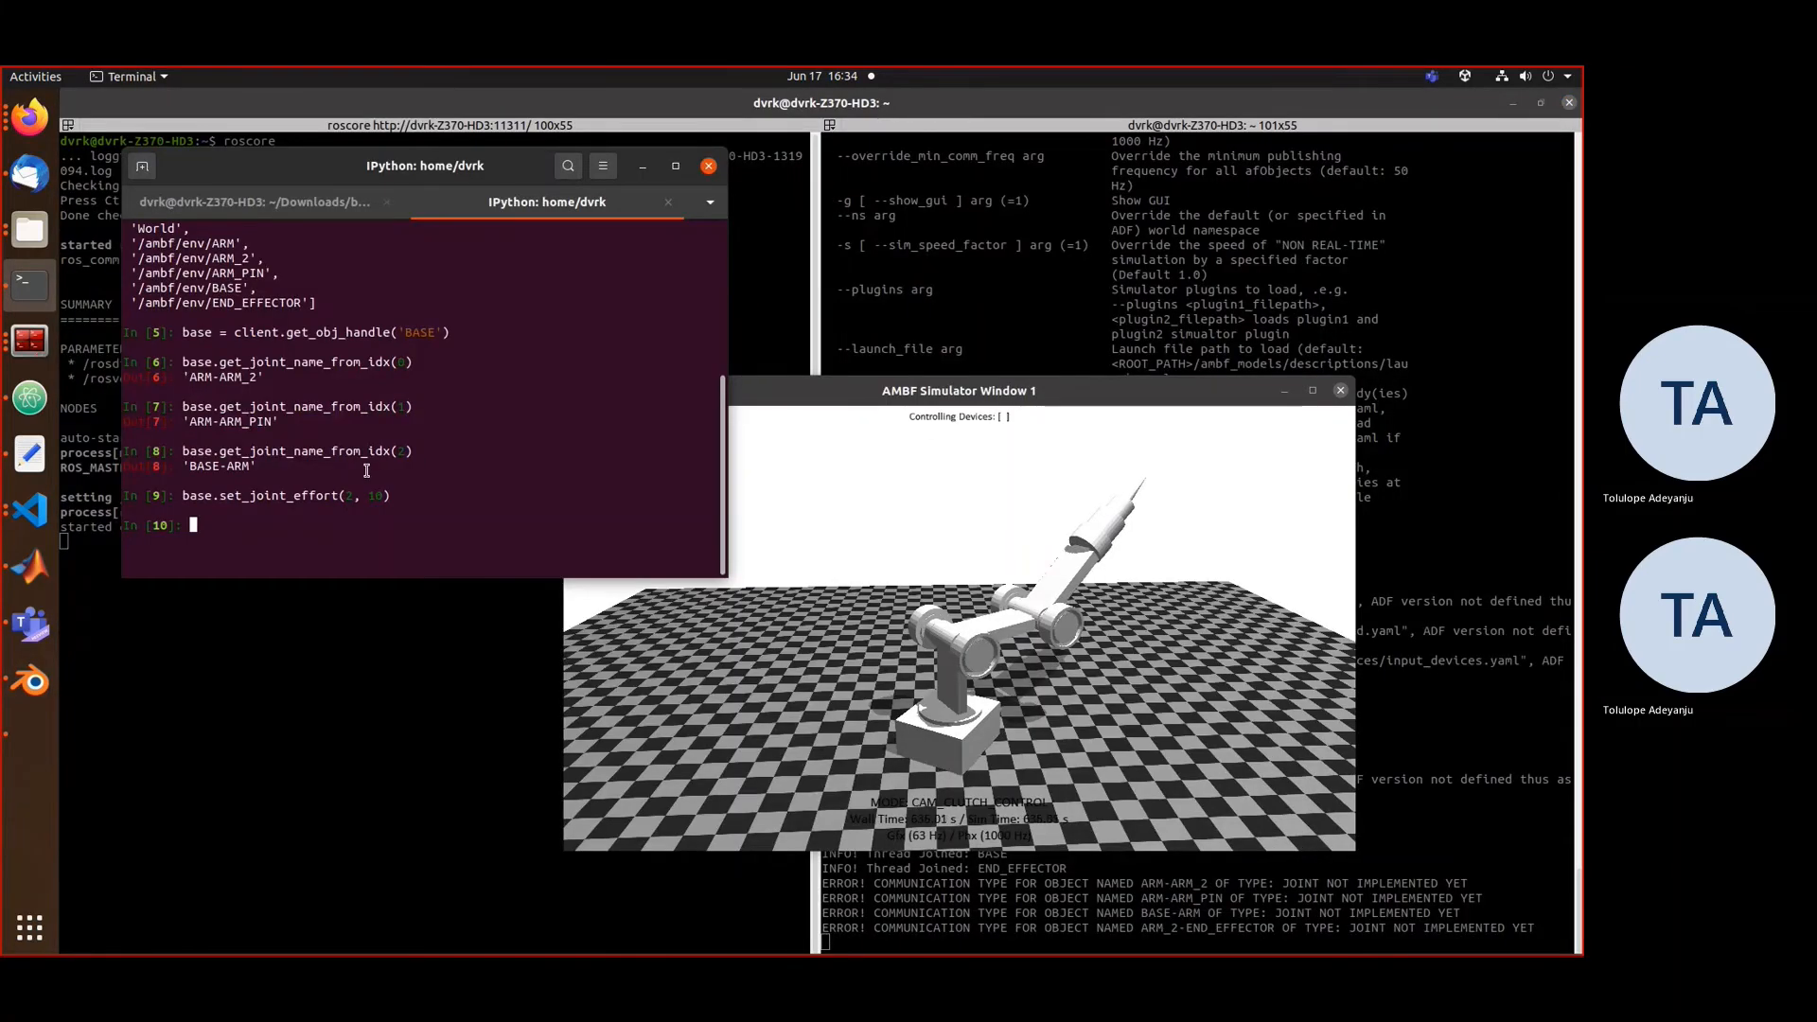
- Reverse the effort on the joint at index 2 with base.set_joint_effort(2, -10) and watch the robot's motion in the simulator
key("Up")
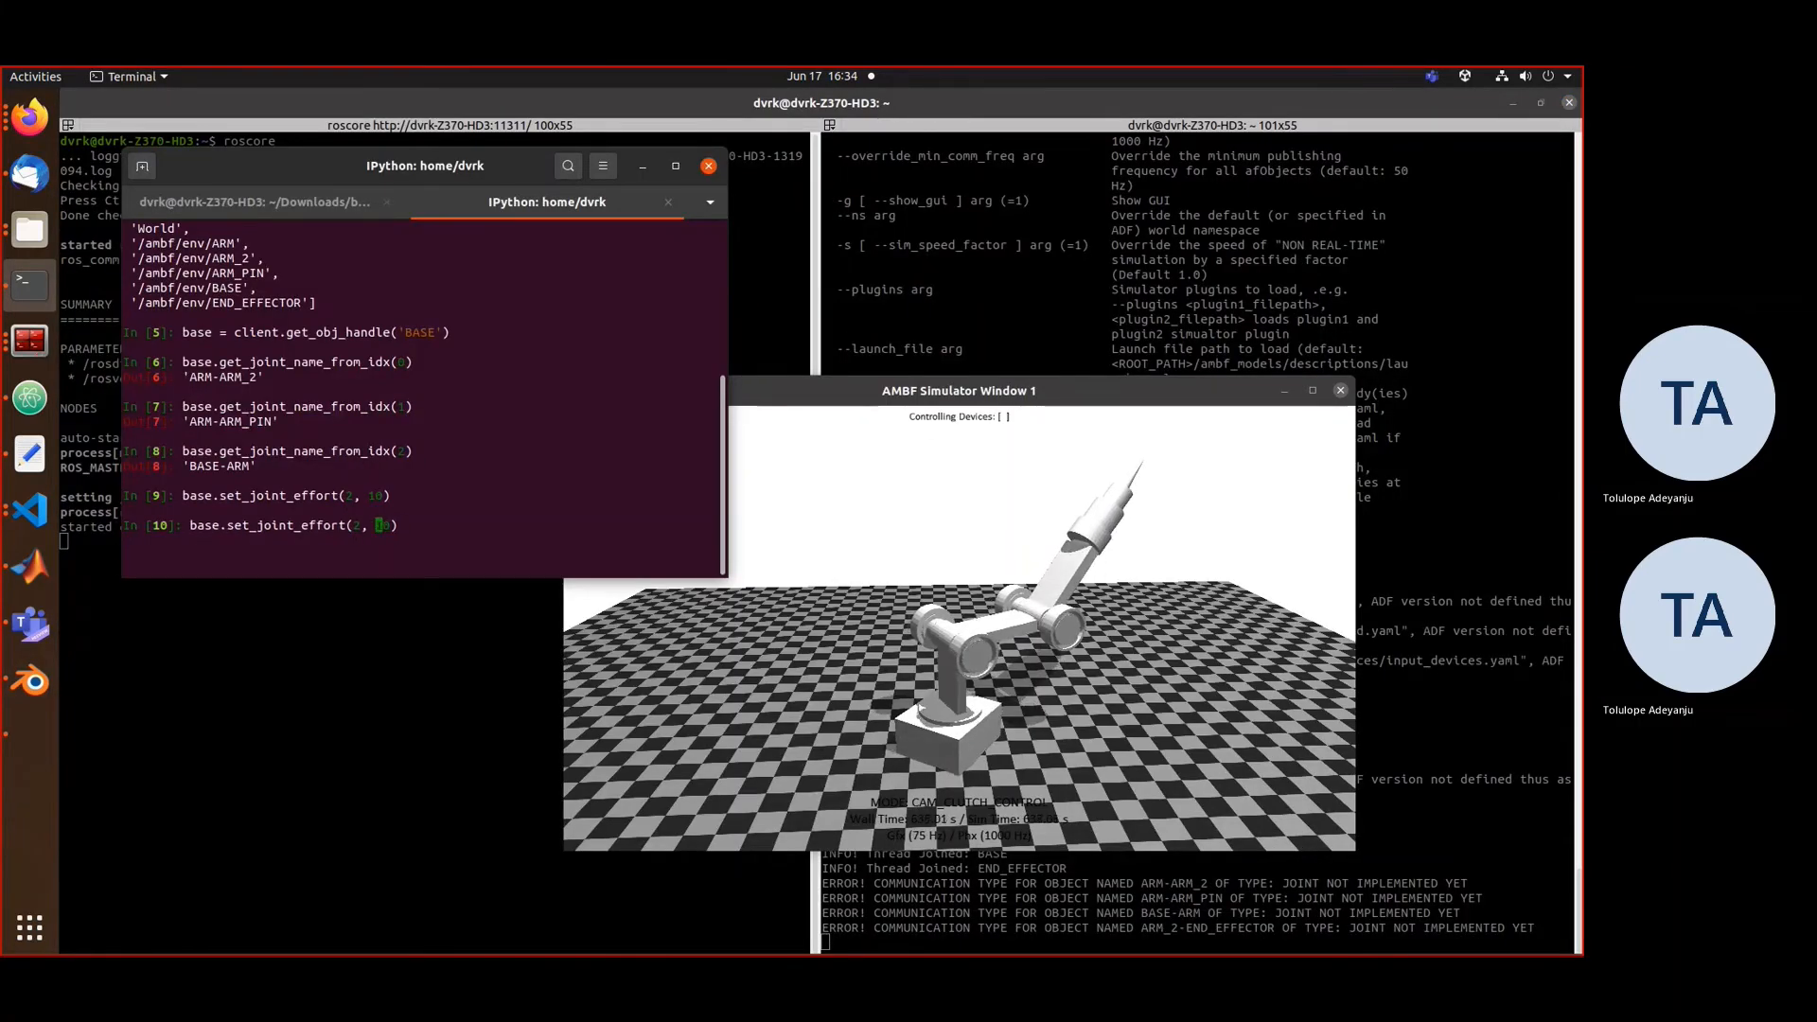
key("Left")
key("Left")
key("Left")
type("-")
key("Return")
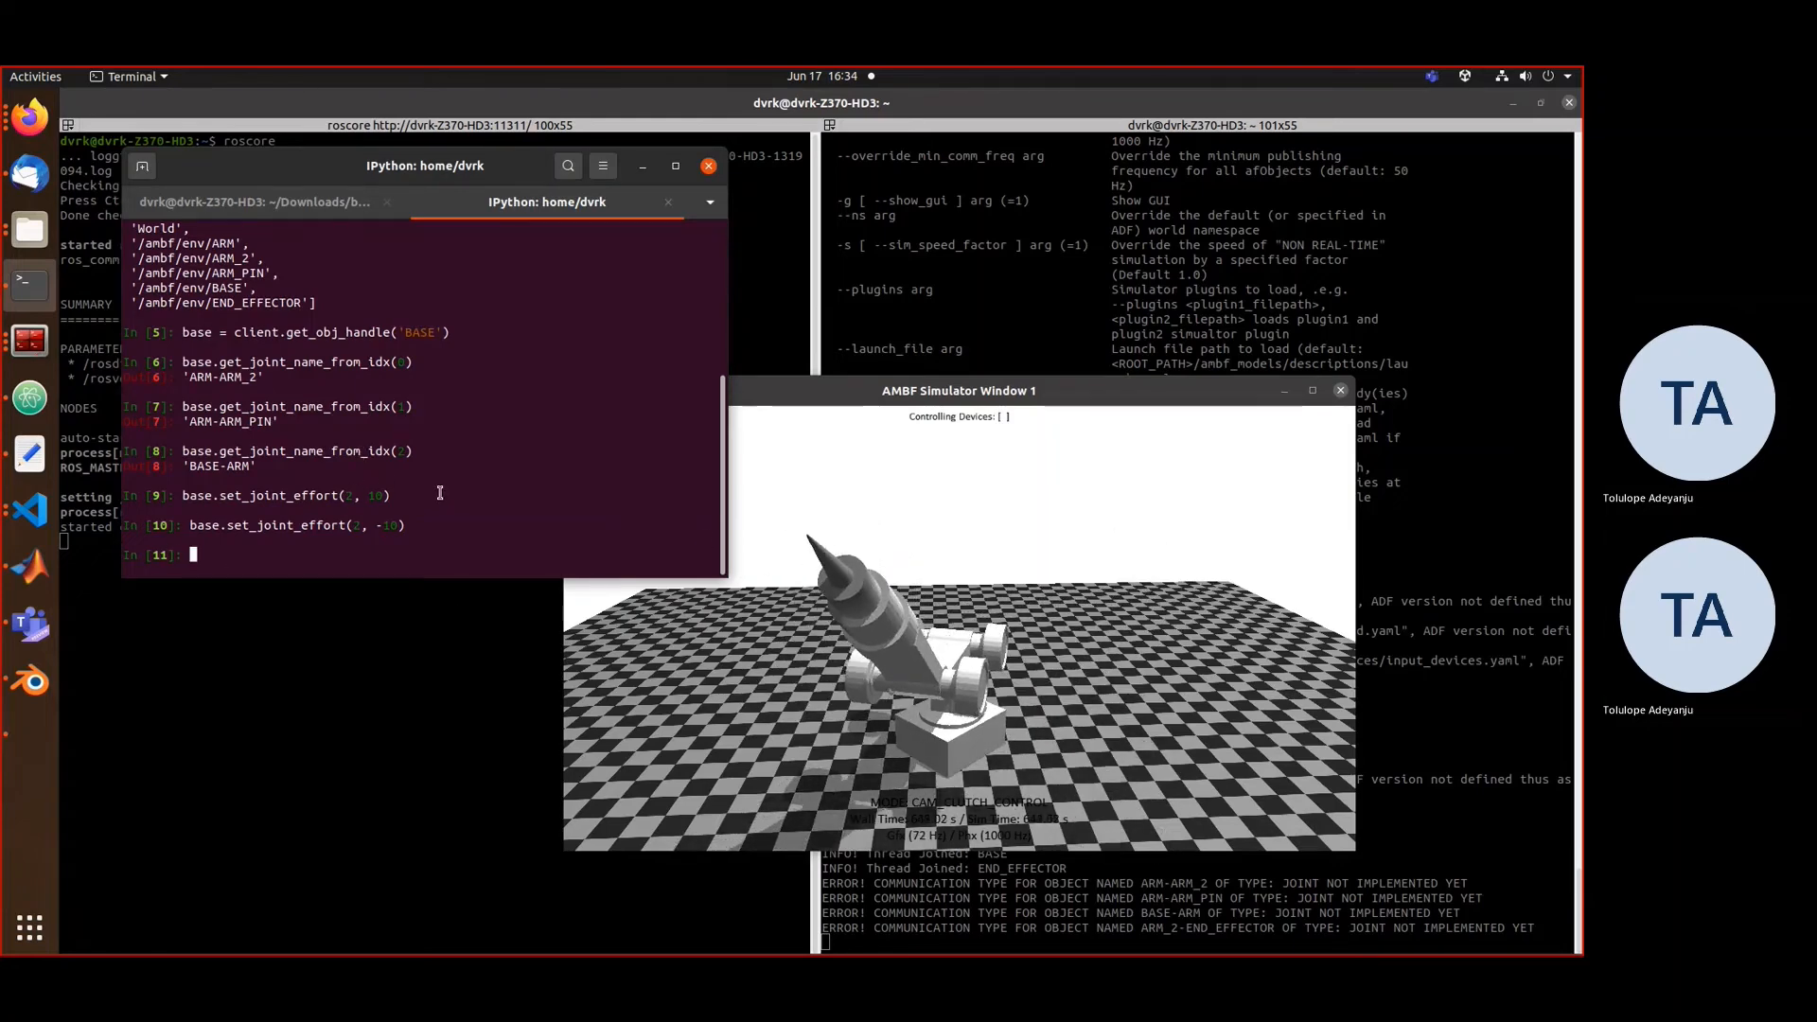
left_click(1020, 696)
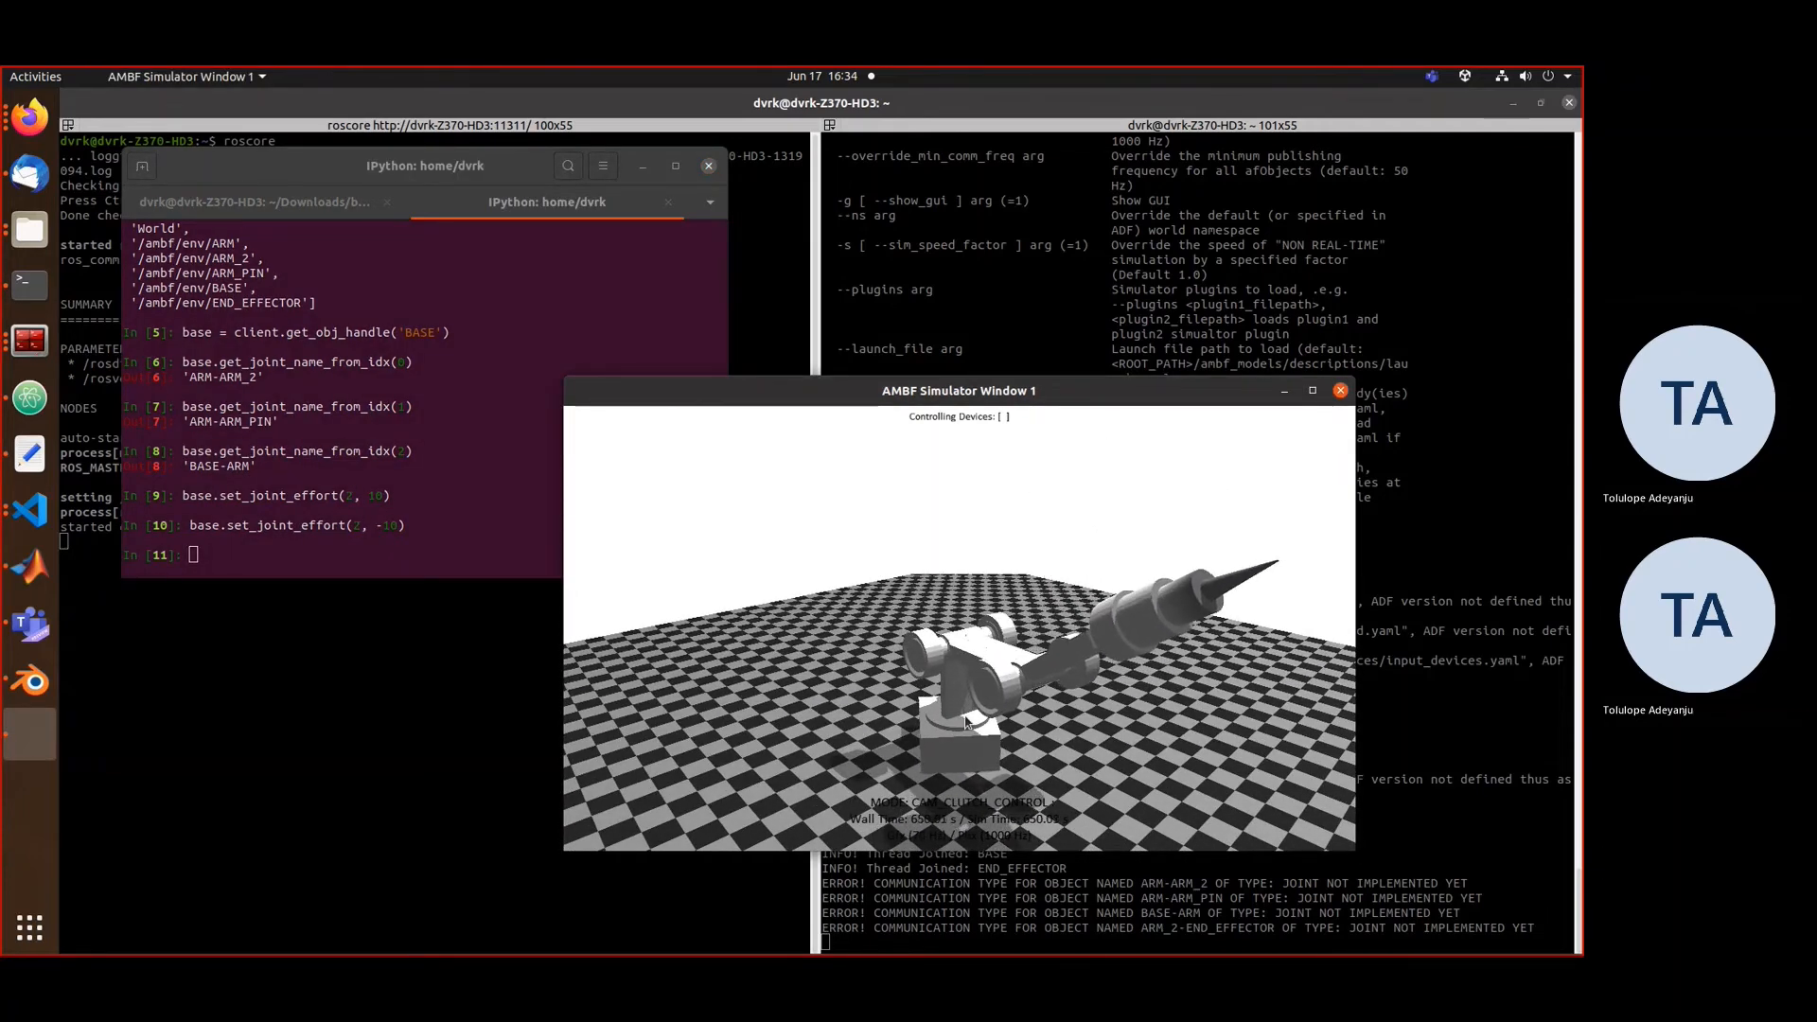
- Apply an effort of -10 to the joint at index 1 with base.set_joint_effort(1, -10) and inspect the robot's arm up close
left_click(301, 469)
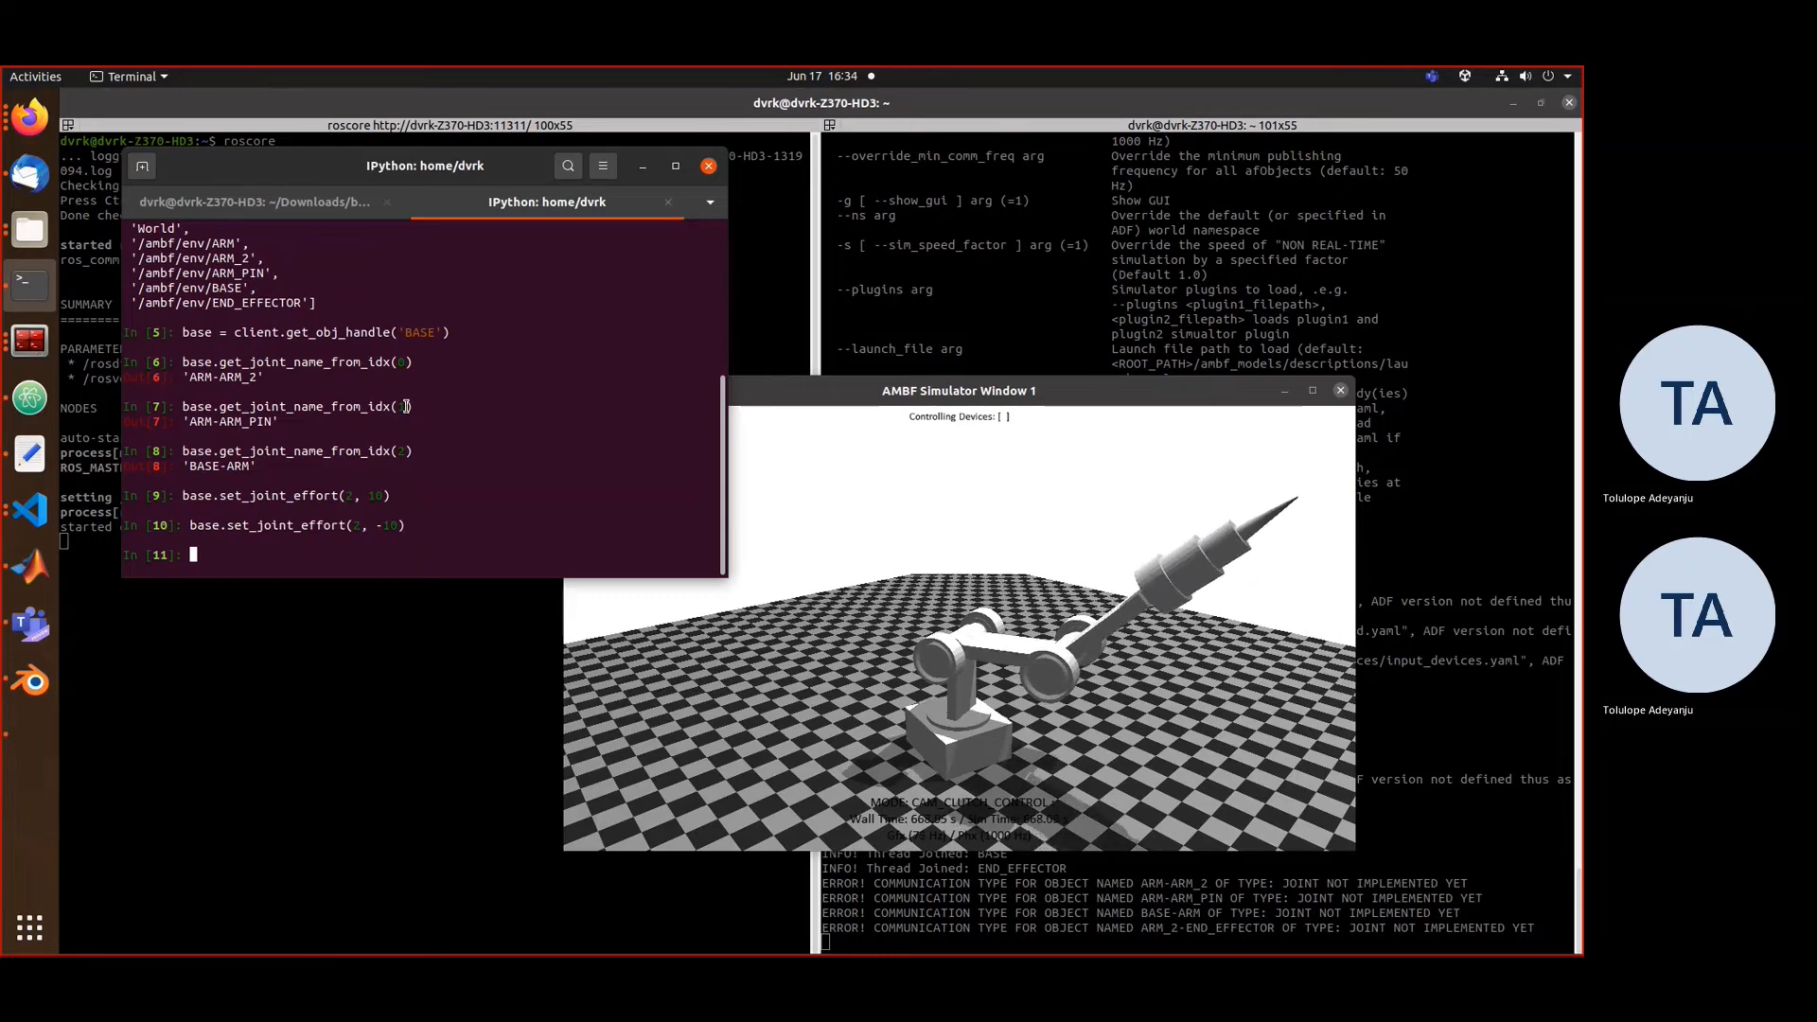
key("Up")
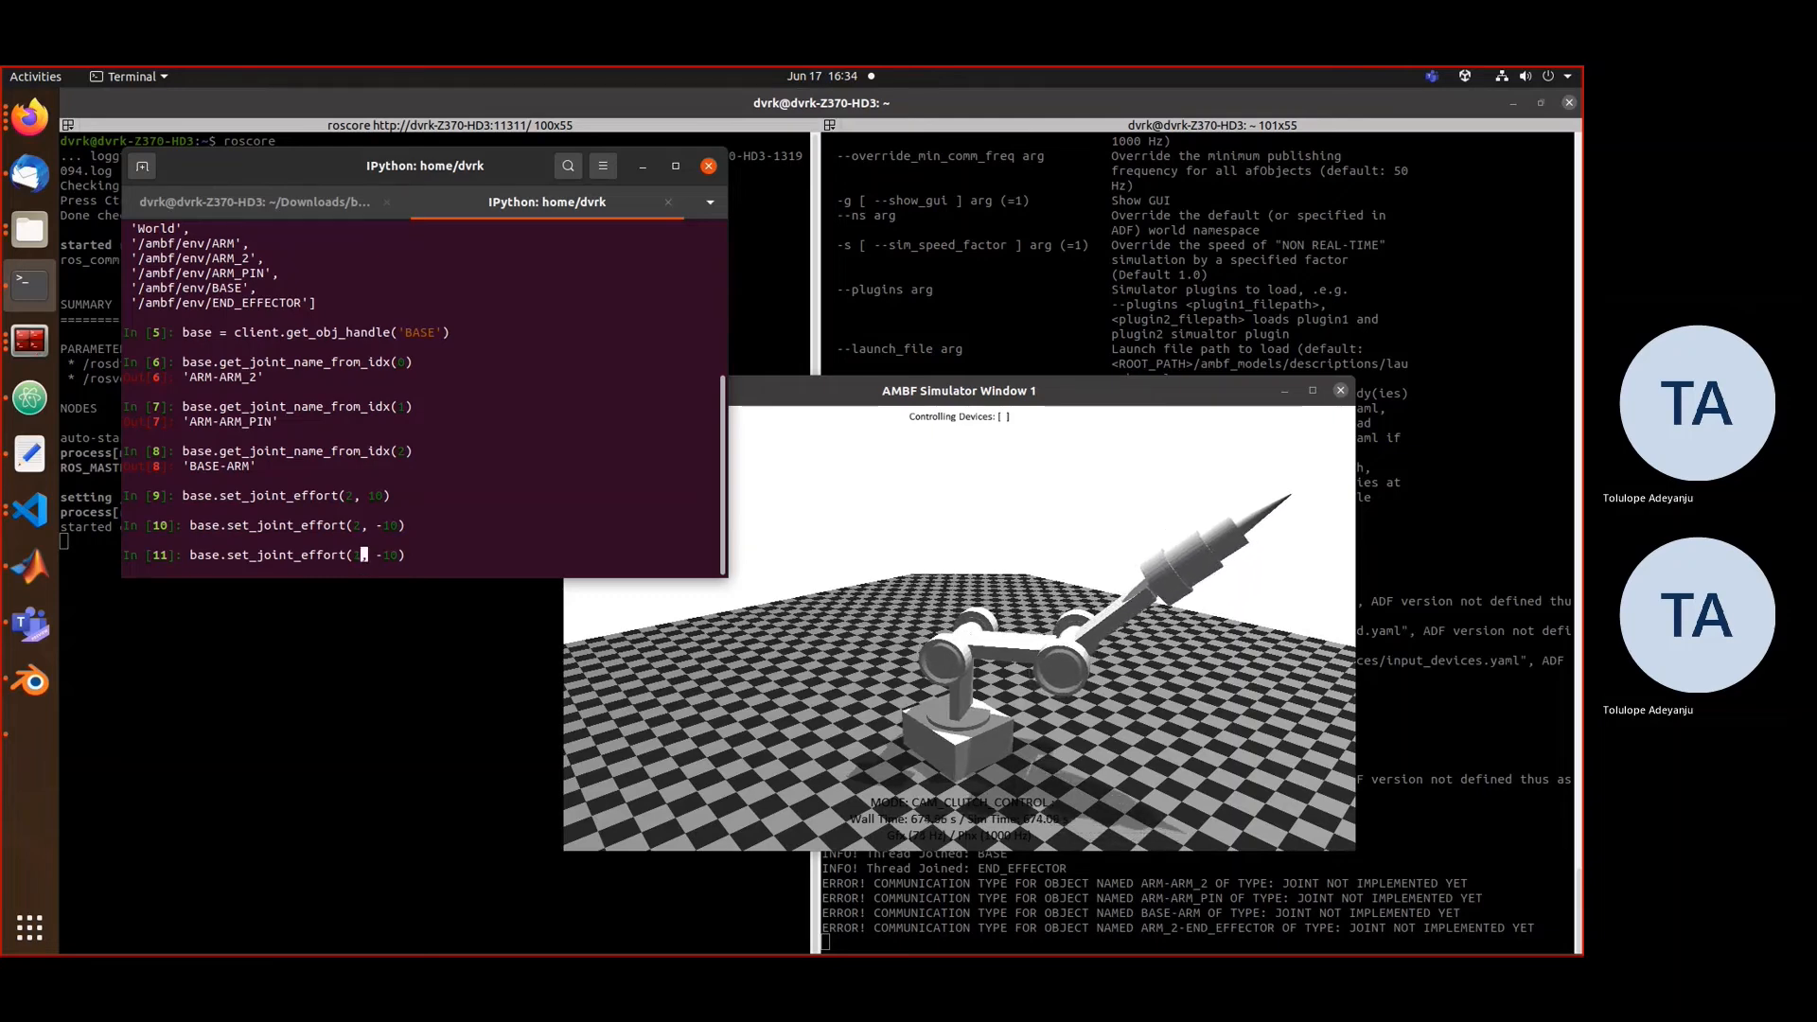
key("Return")
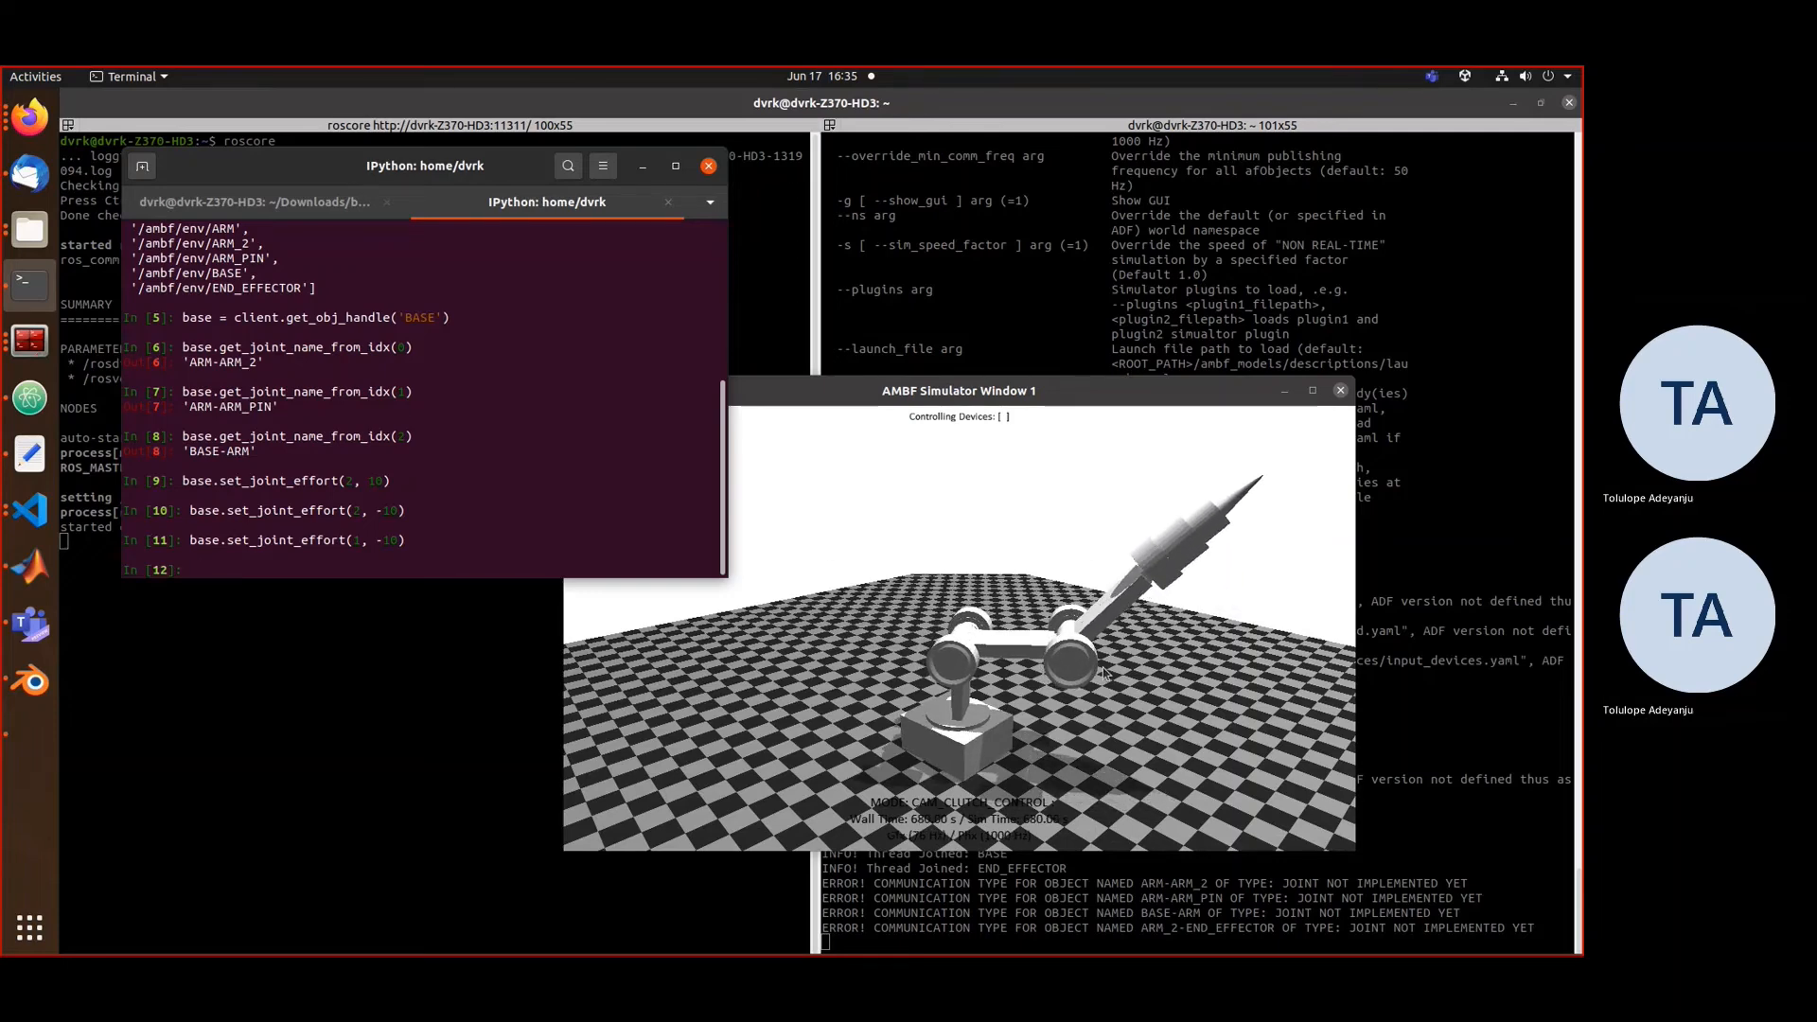
left_click_drag(1105, 674, 939, 712)
scroll(938, 712, "up", 6)
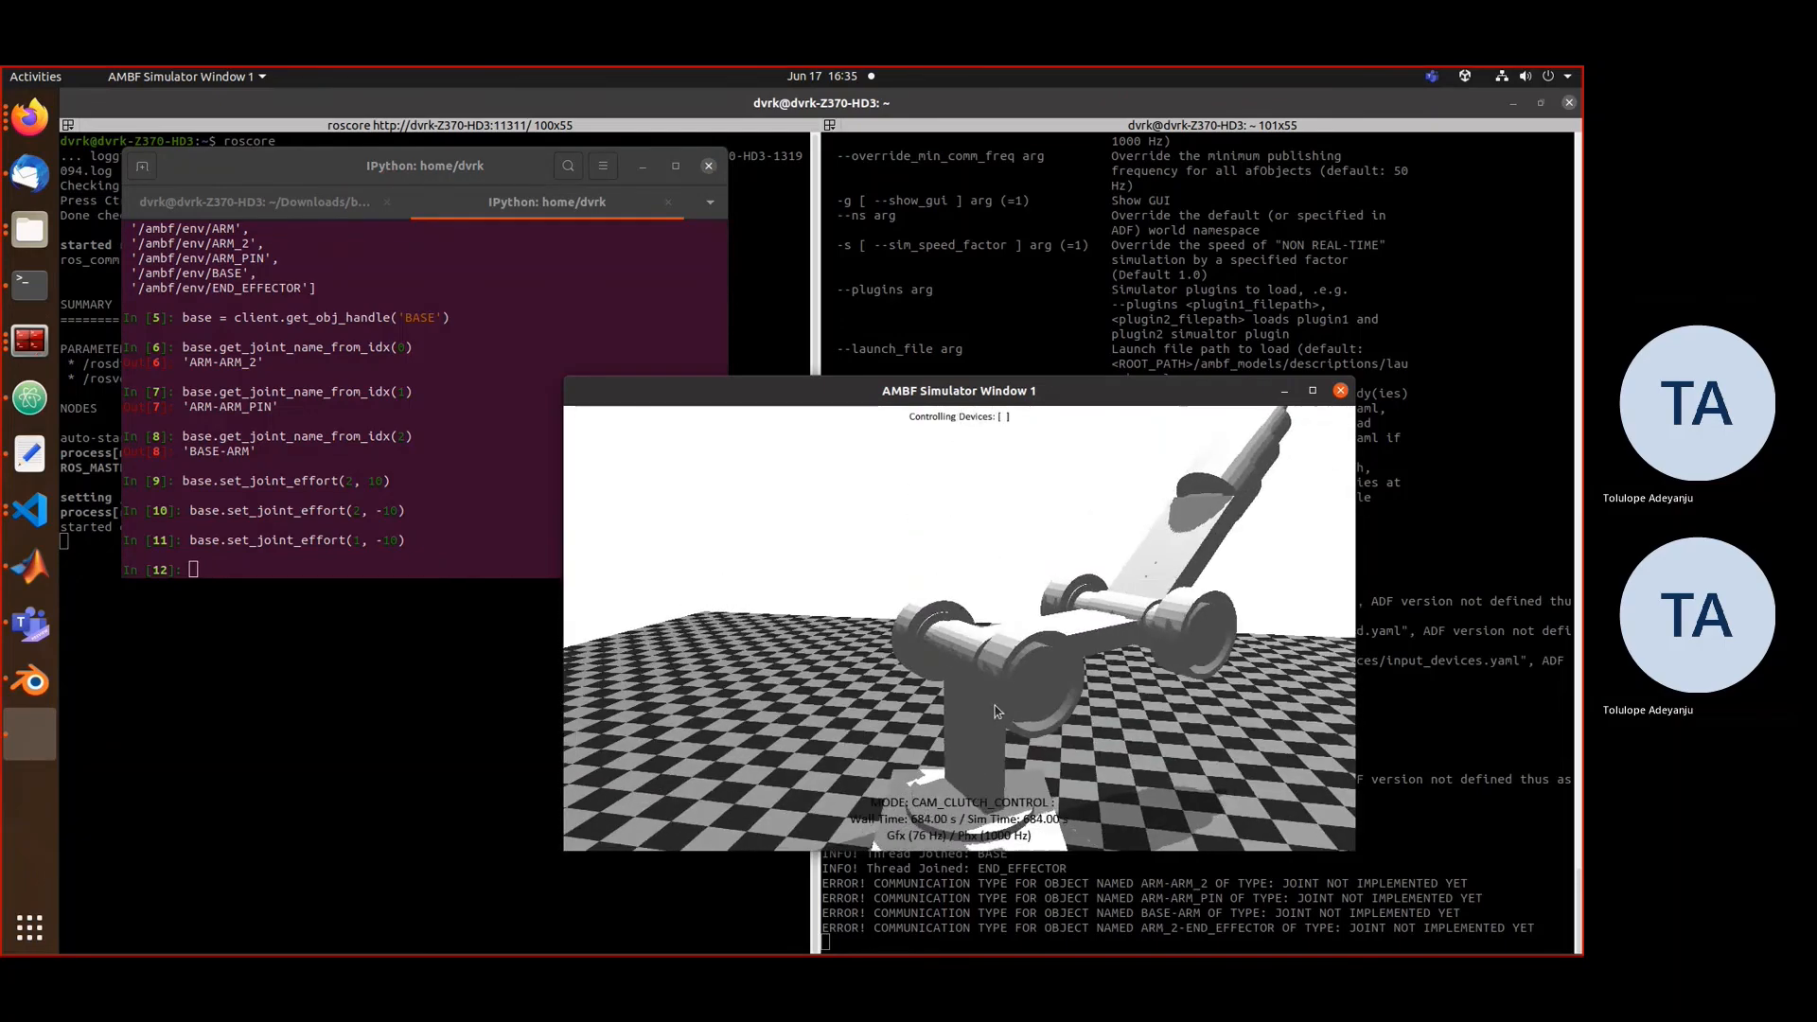
- Run base.set_joint_effort(1, -10) once more to reapply the effort of -10 to the joint at index 1
middle_click_drag(994, 706, 1047, 696)
left_click(393, 533)
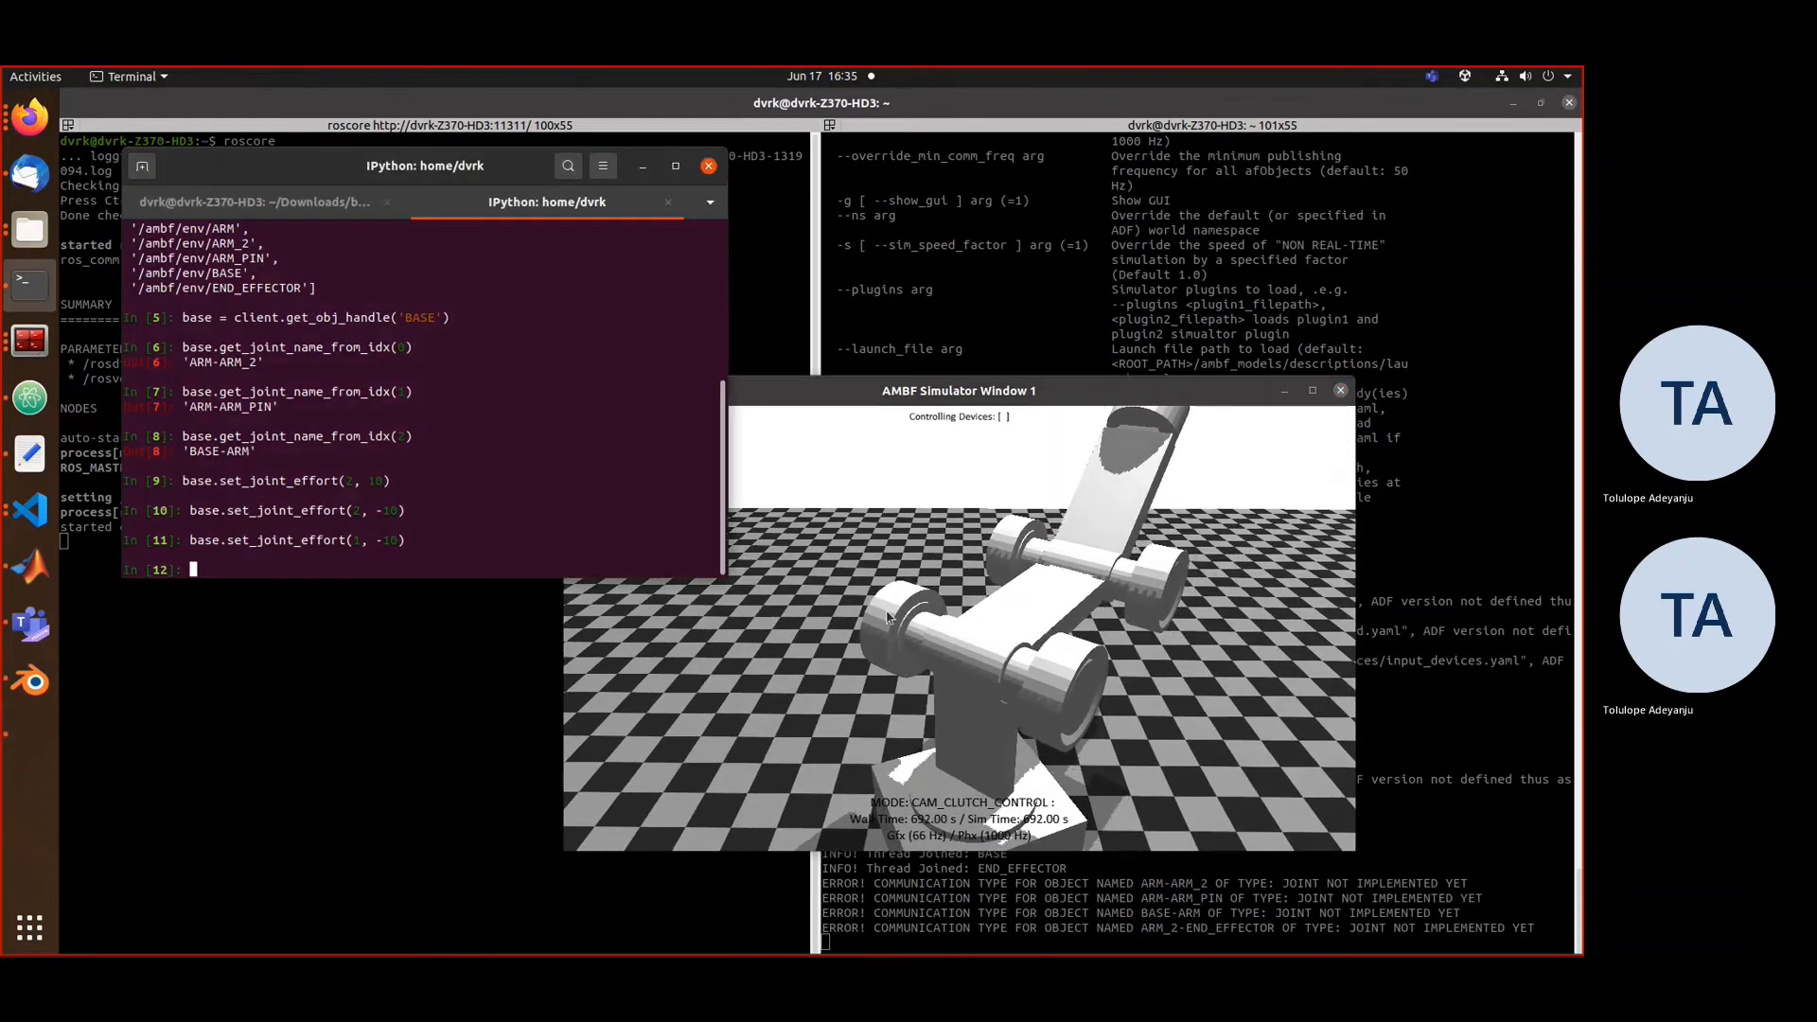
key("Up")
key("Return")
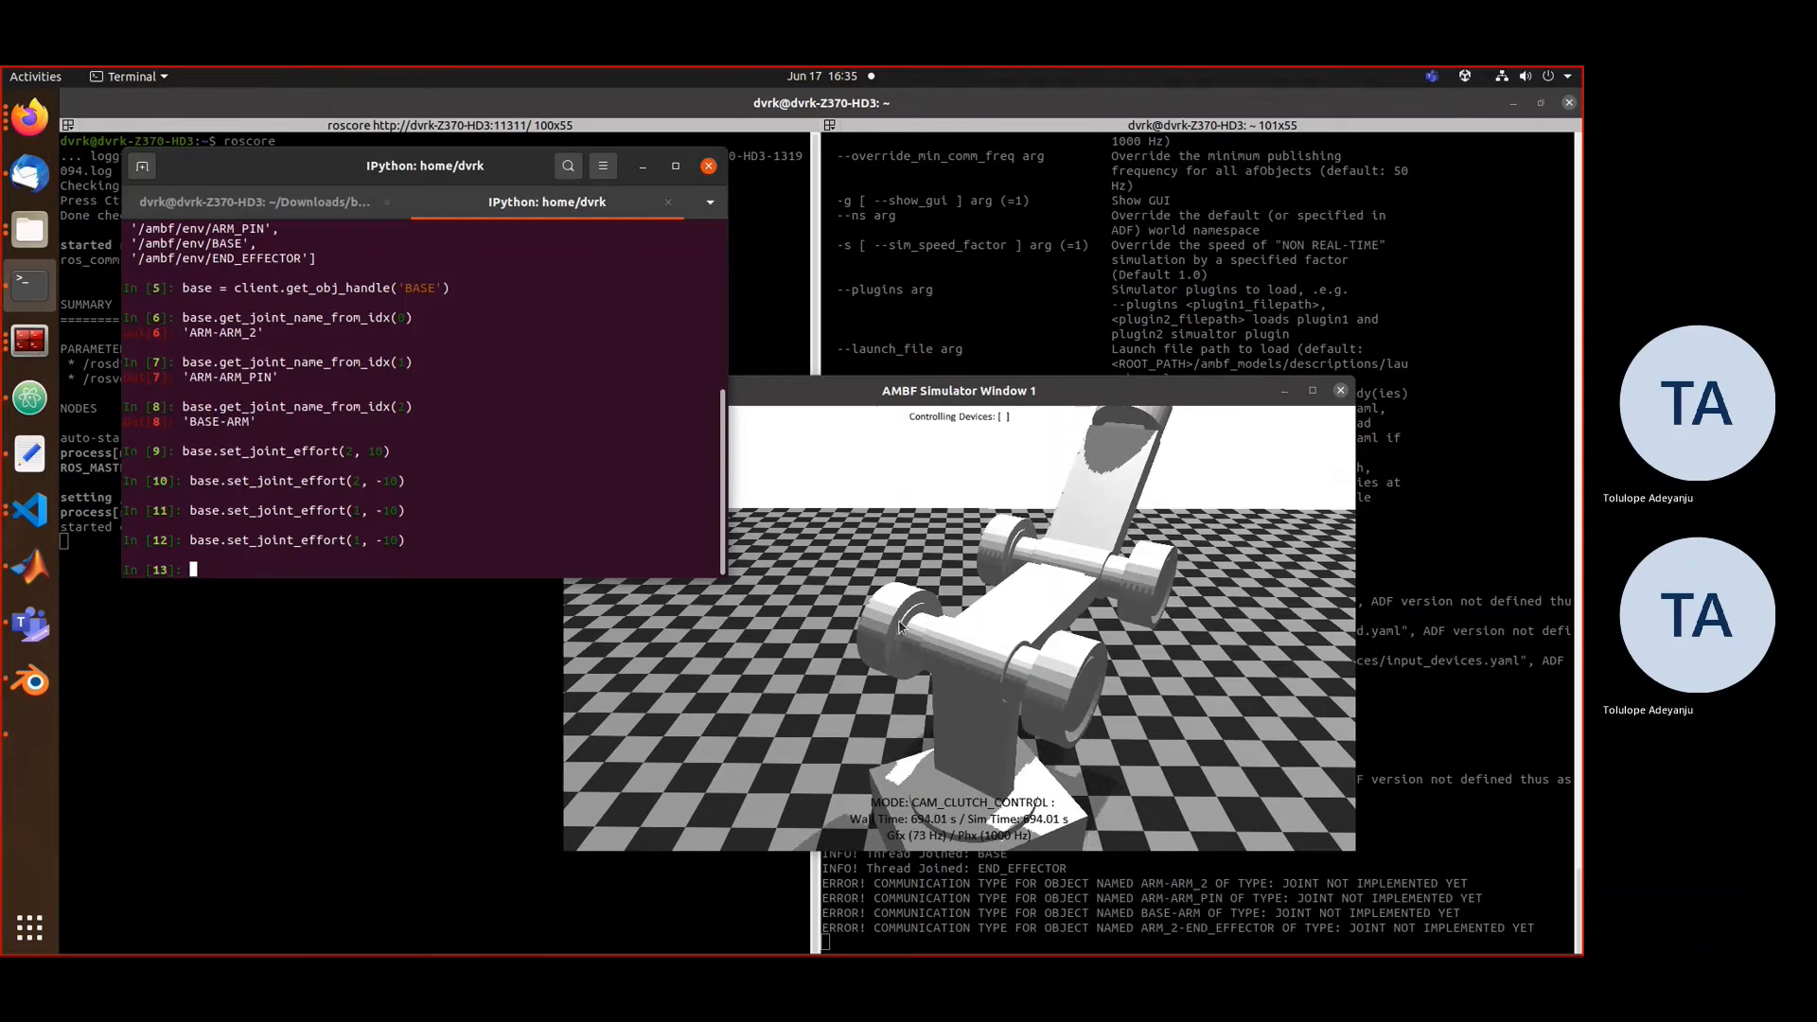
- Reverse the effort on the joint at index 1 with base.set_joint_effort(1, 10) and inspect the arm joints in the simulator
key("Up")
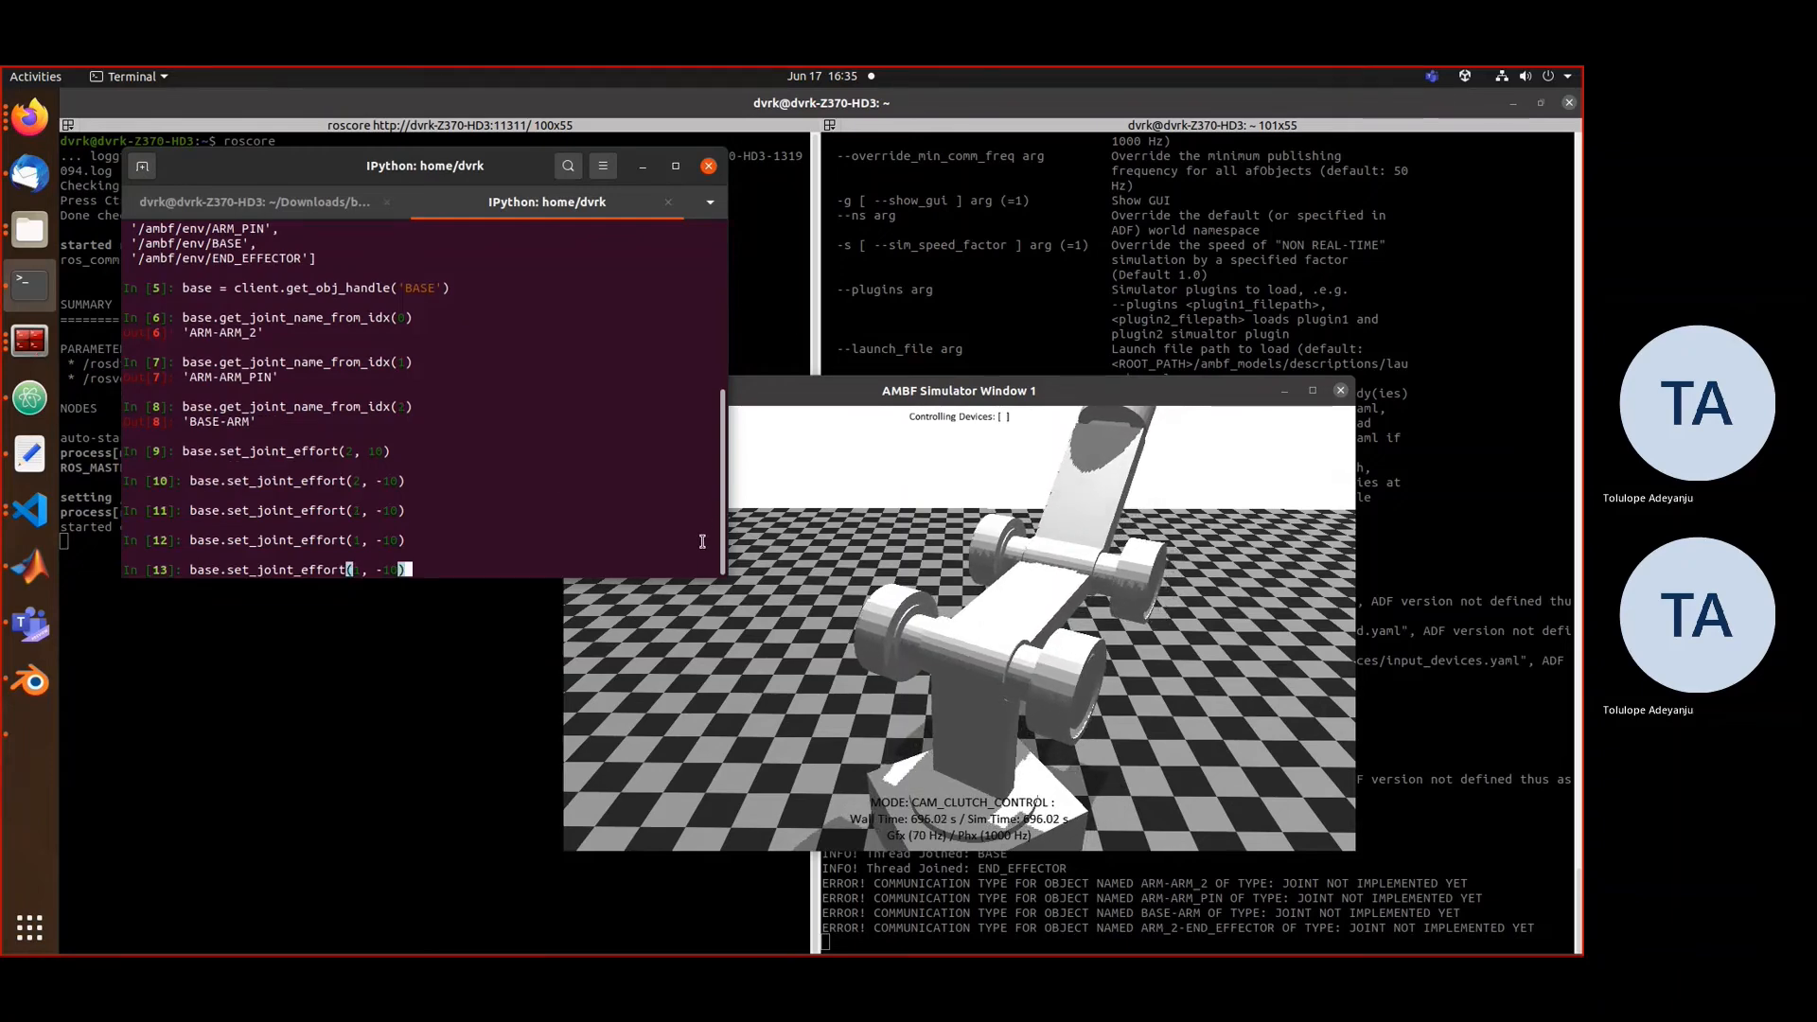
key("Left")
key("Left")
key("Left")
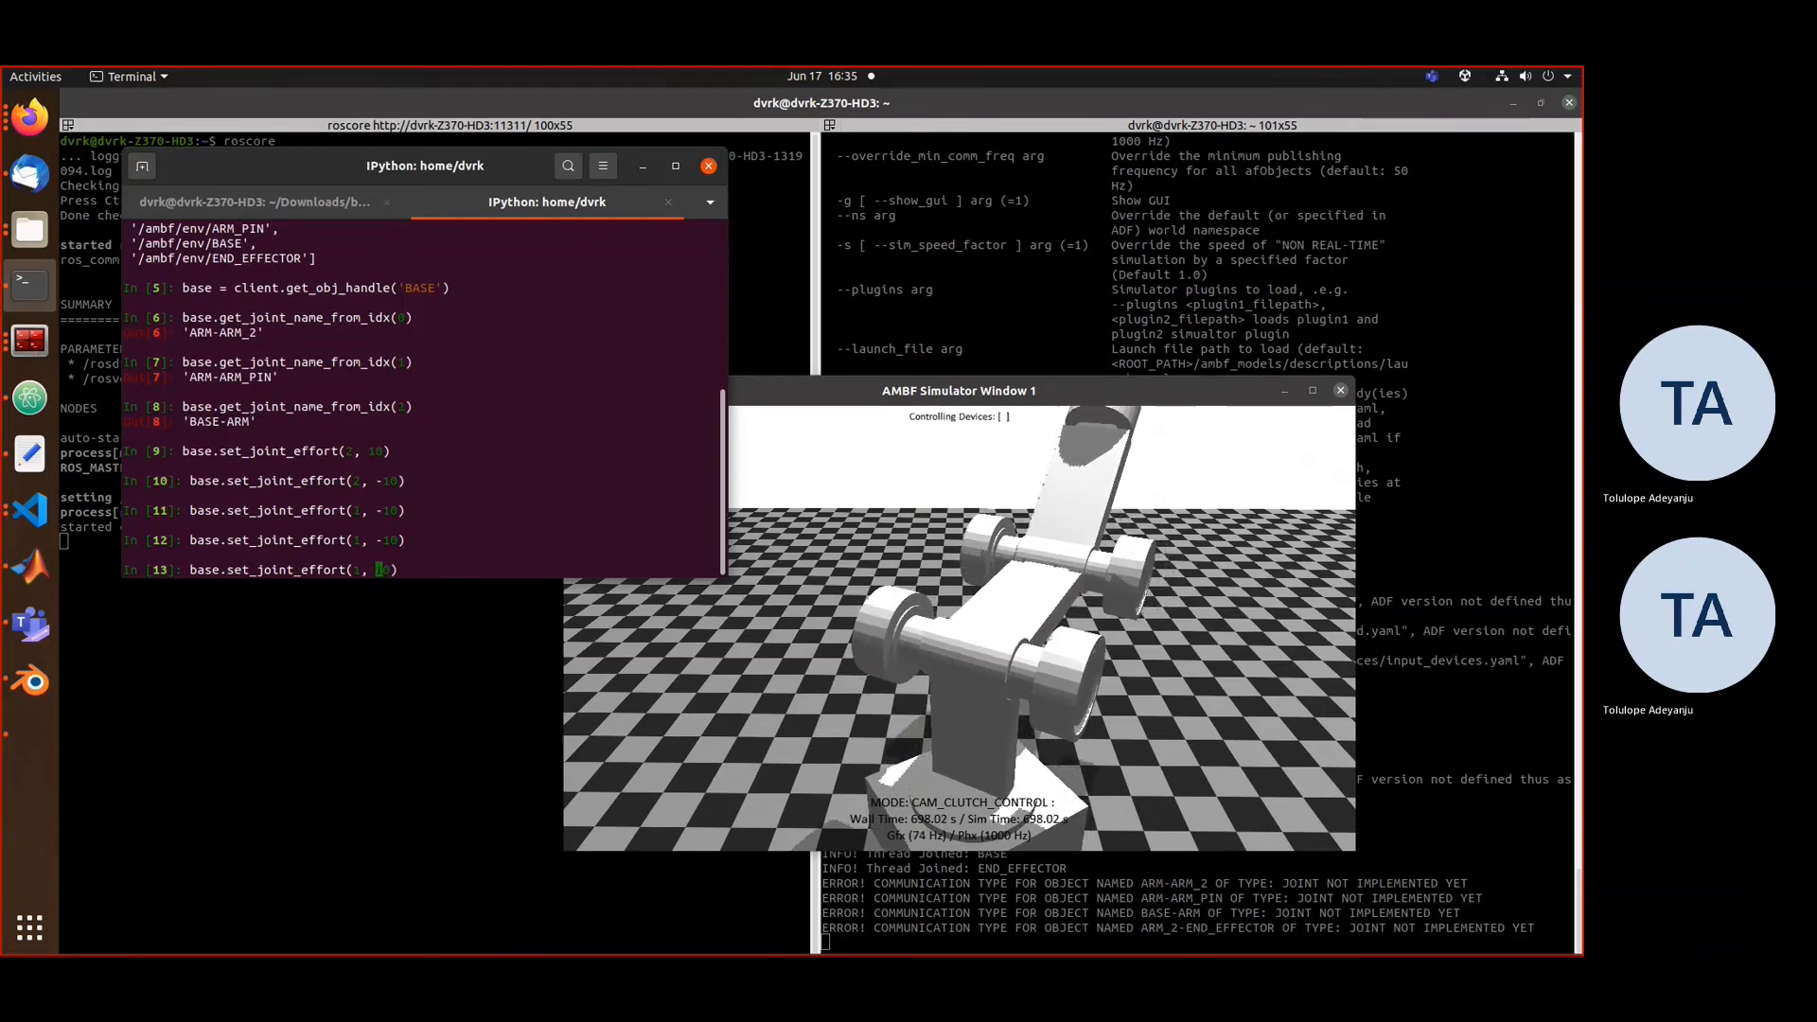
key("Return")
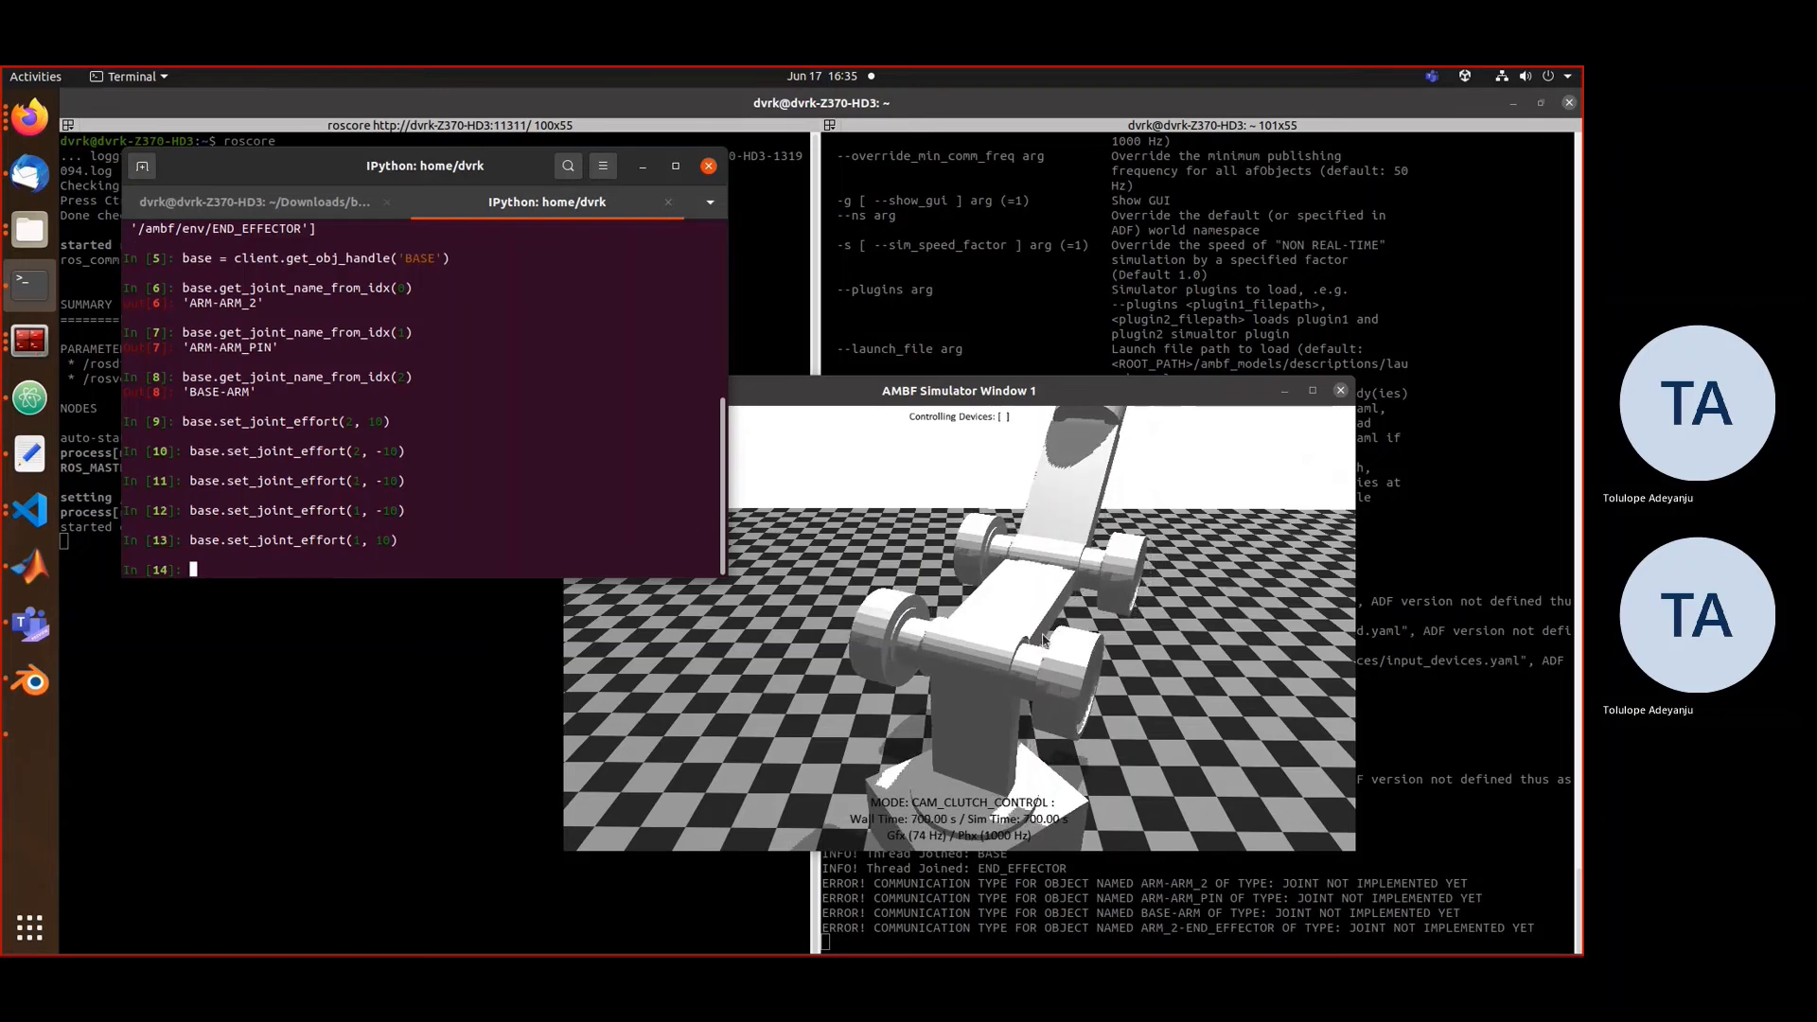
scroll(1126, 681, "up", 3)
scroll(1128, 685, "down", 2)
middle_click_drag(1139, 738, 1206, 750)
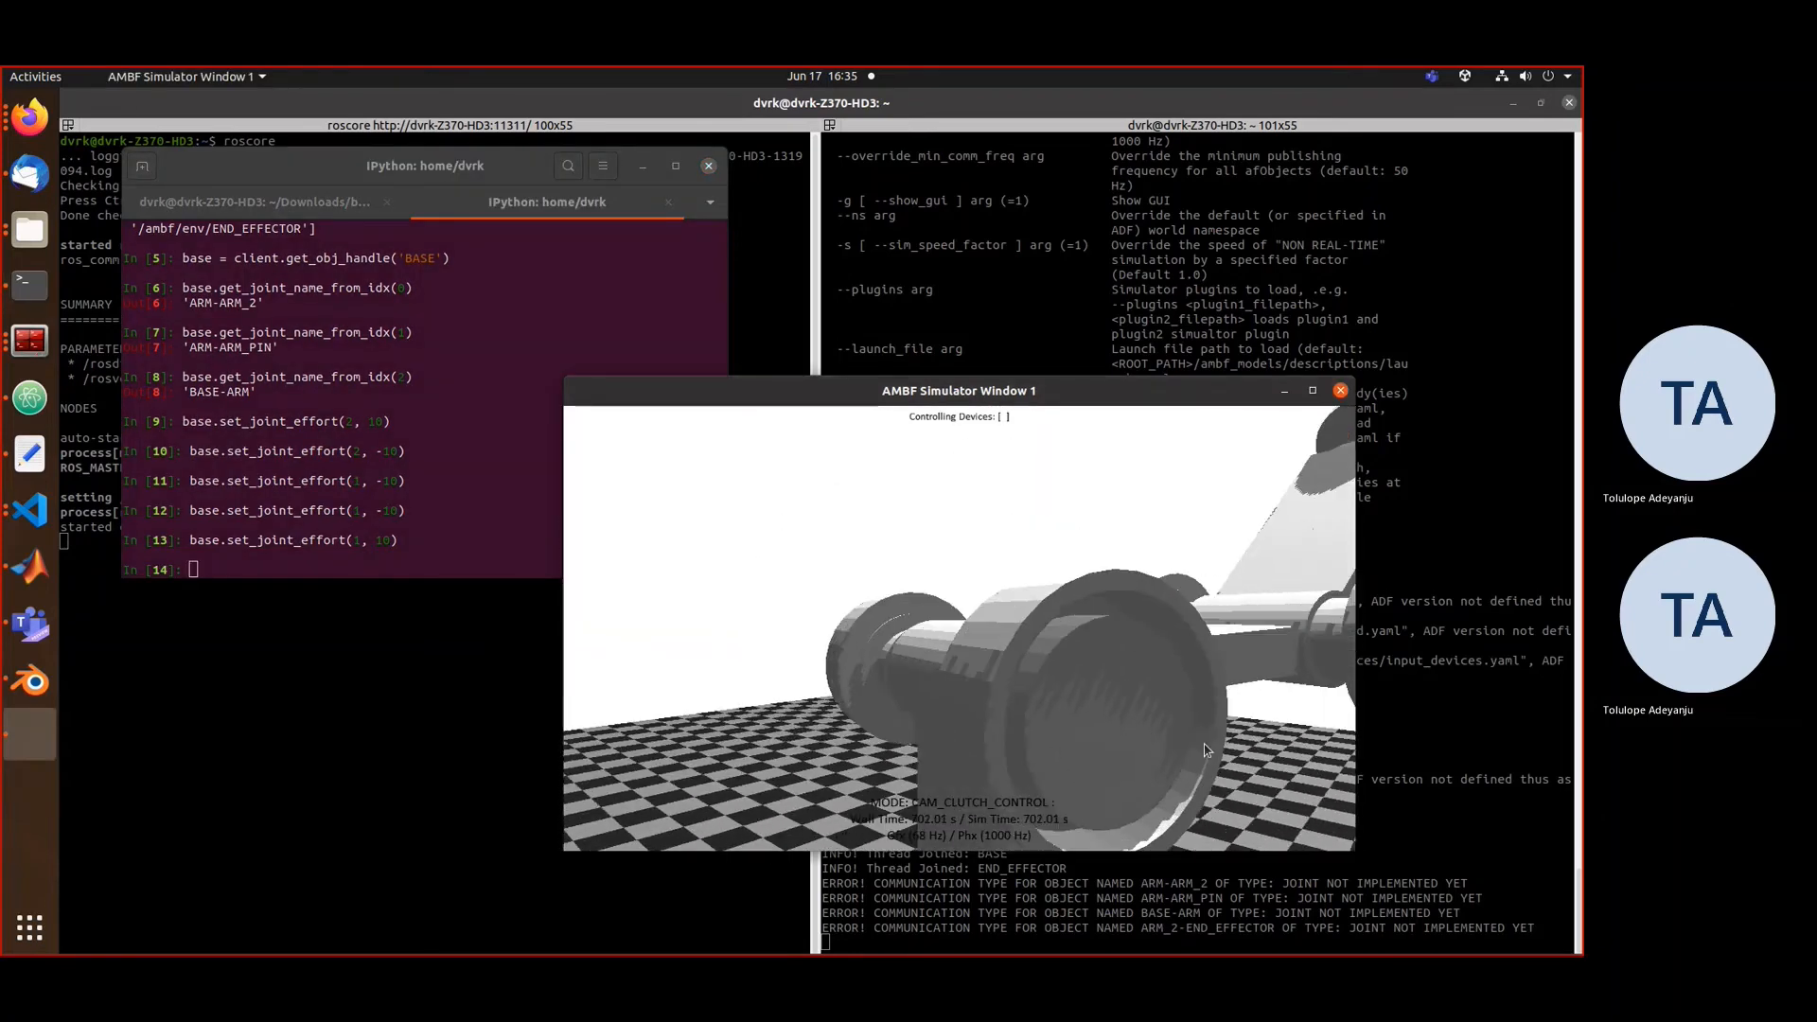
scroll(1207, 750, "down", 5)
- Set the effort on the joint at index 1 back to -10 with base.set_joint_effort(1, -10) and view the robot from several angles
left_click(359, 412)
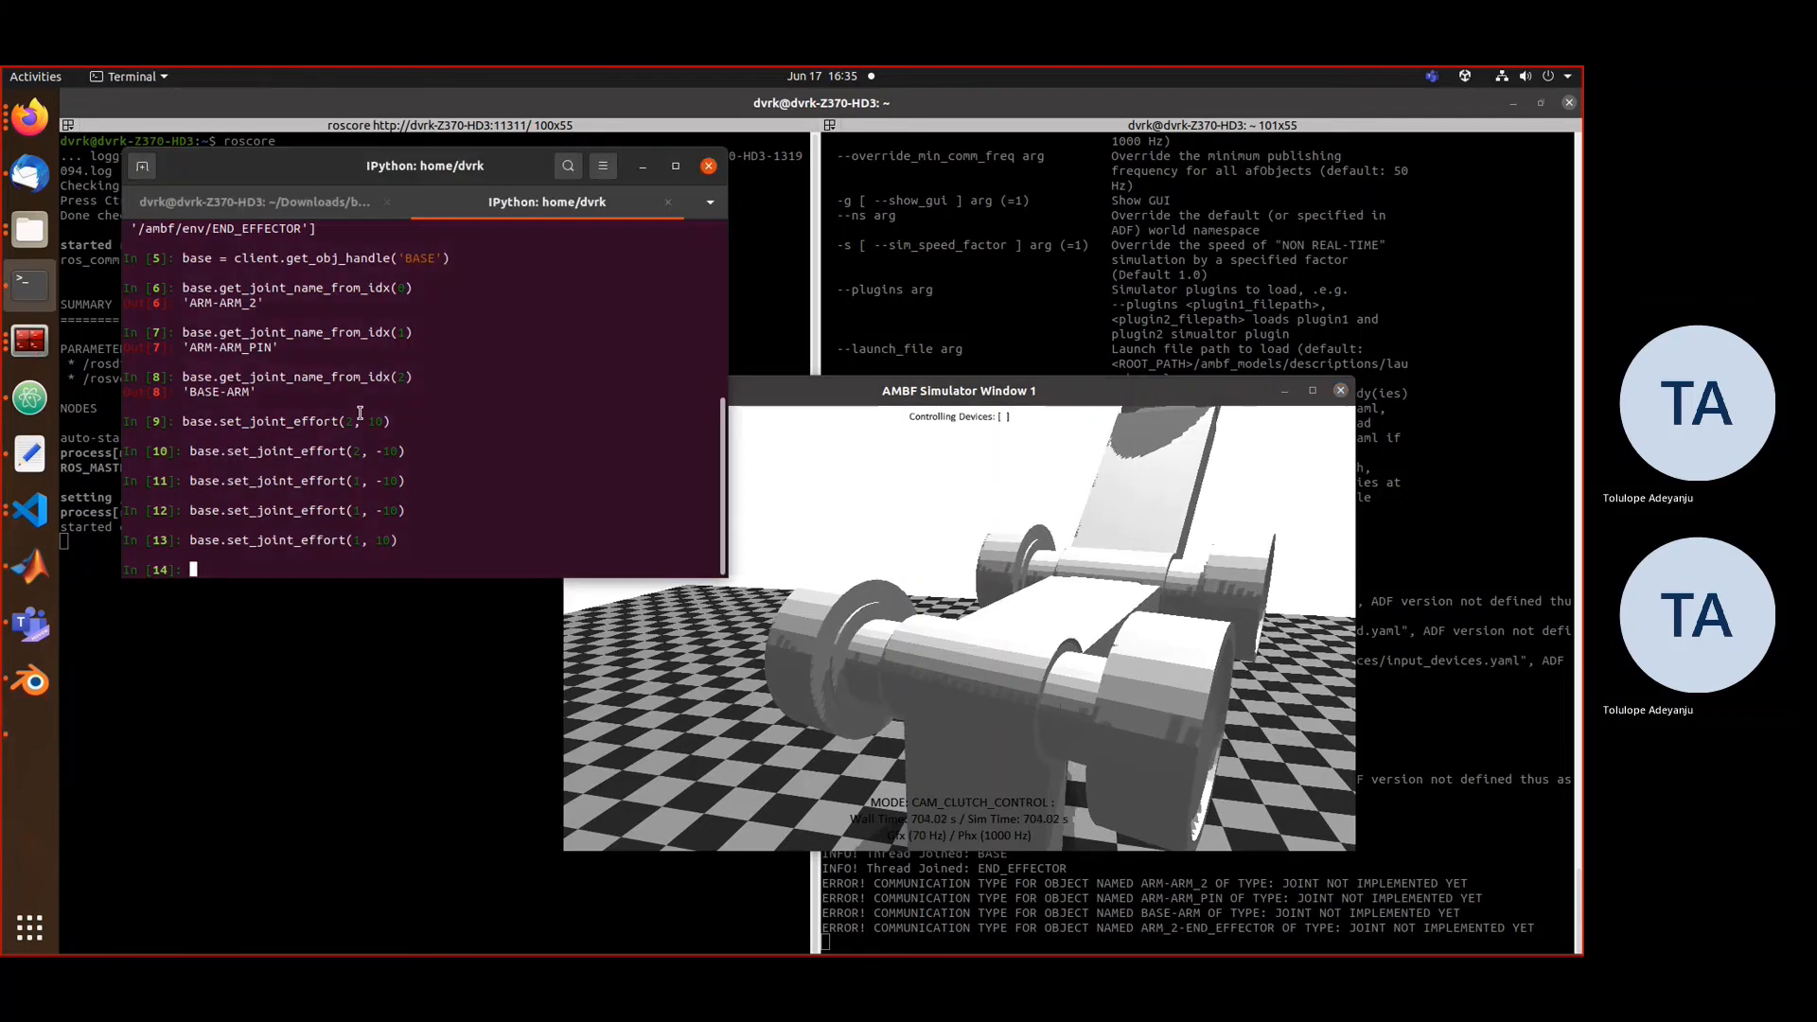
key("Up")
key("Left")
key("Left")
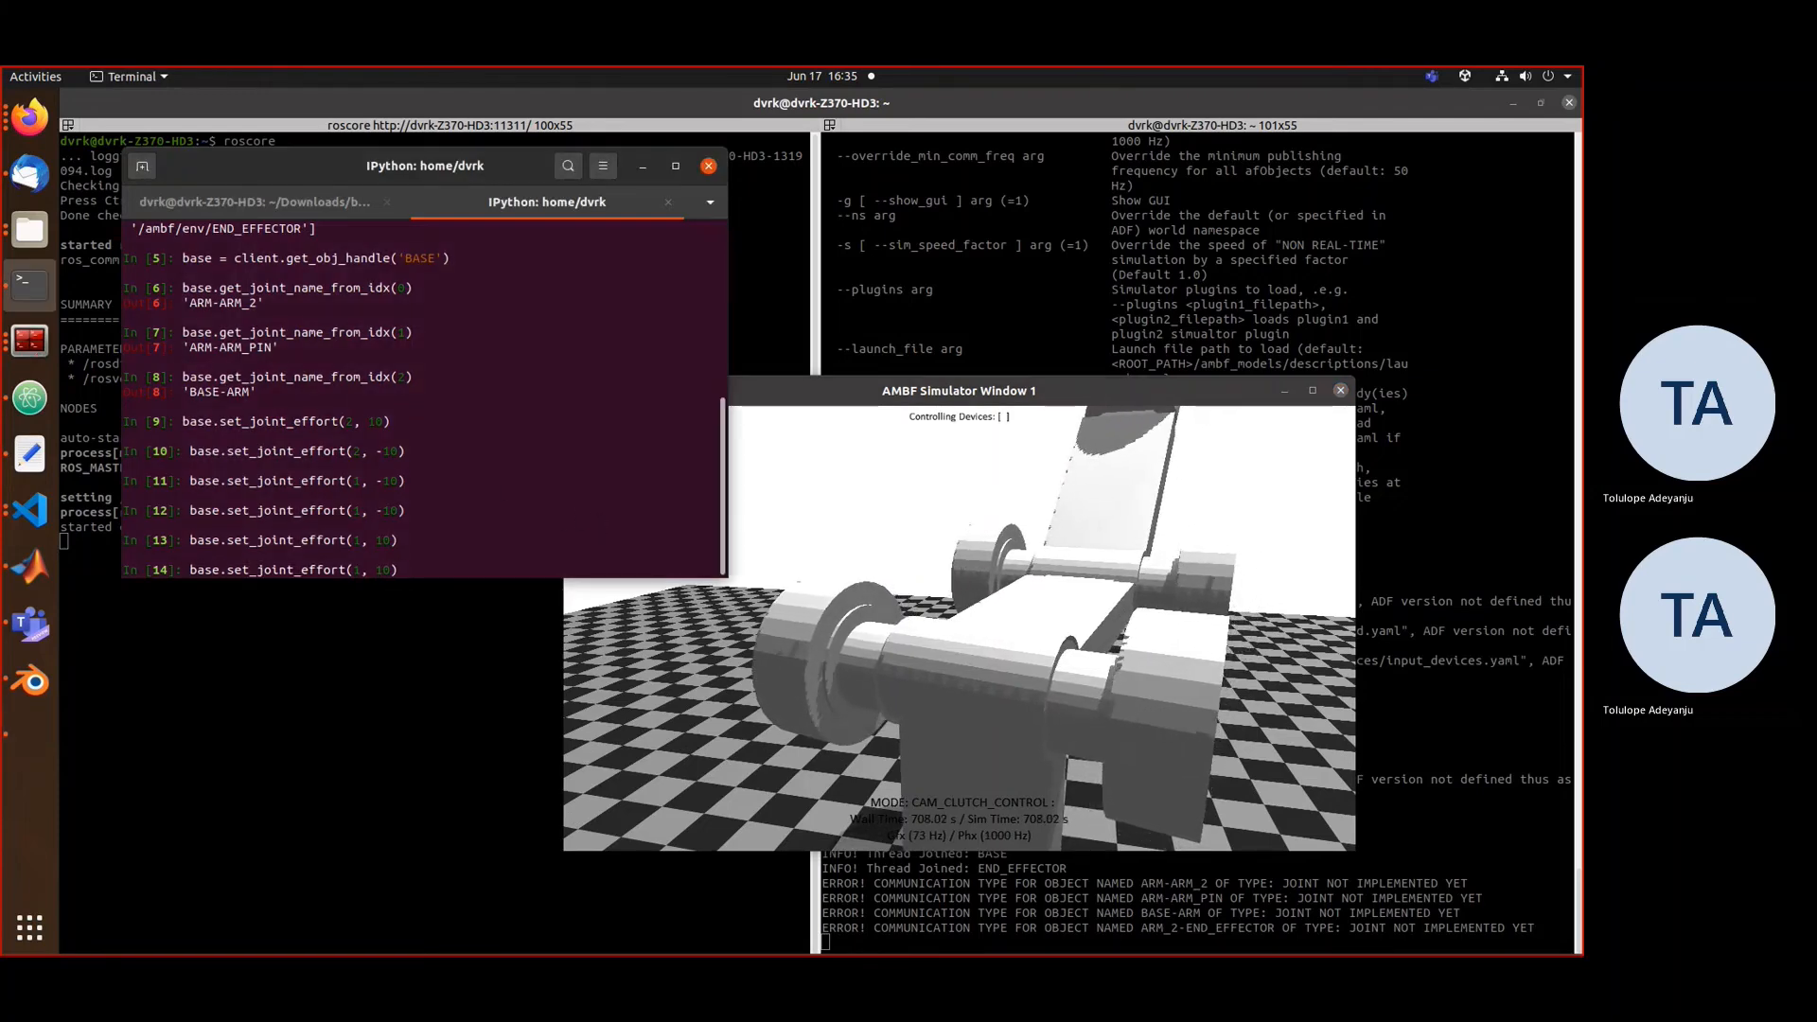
type("-")
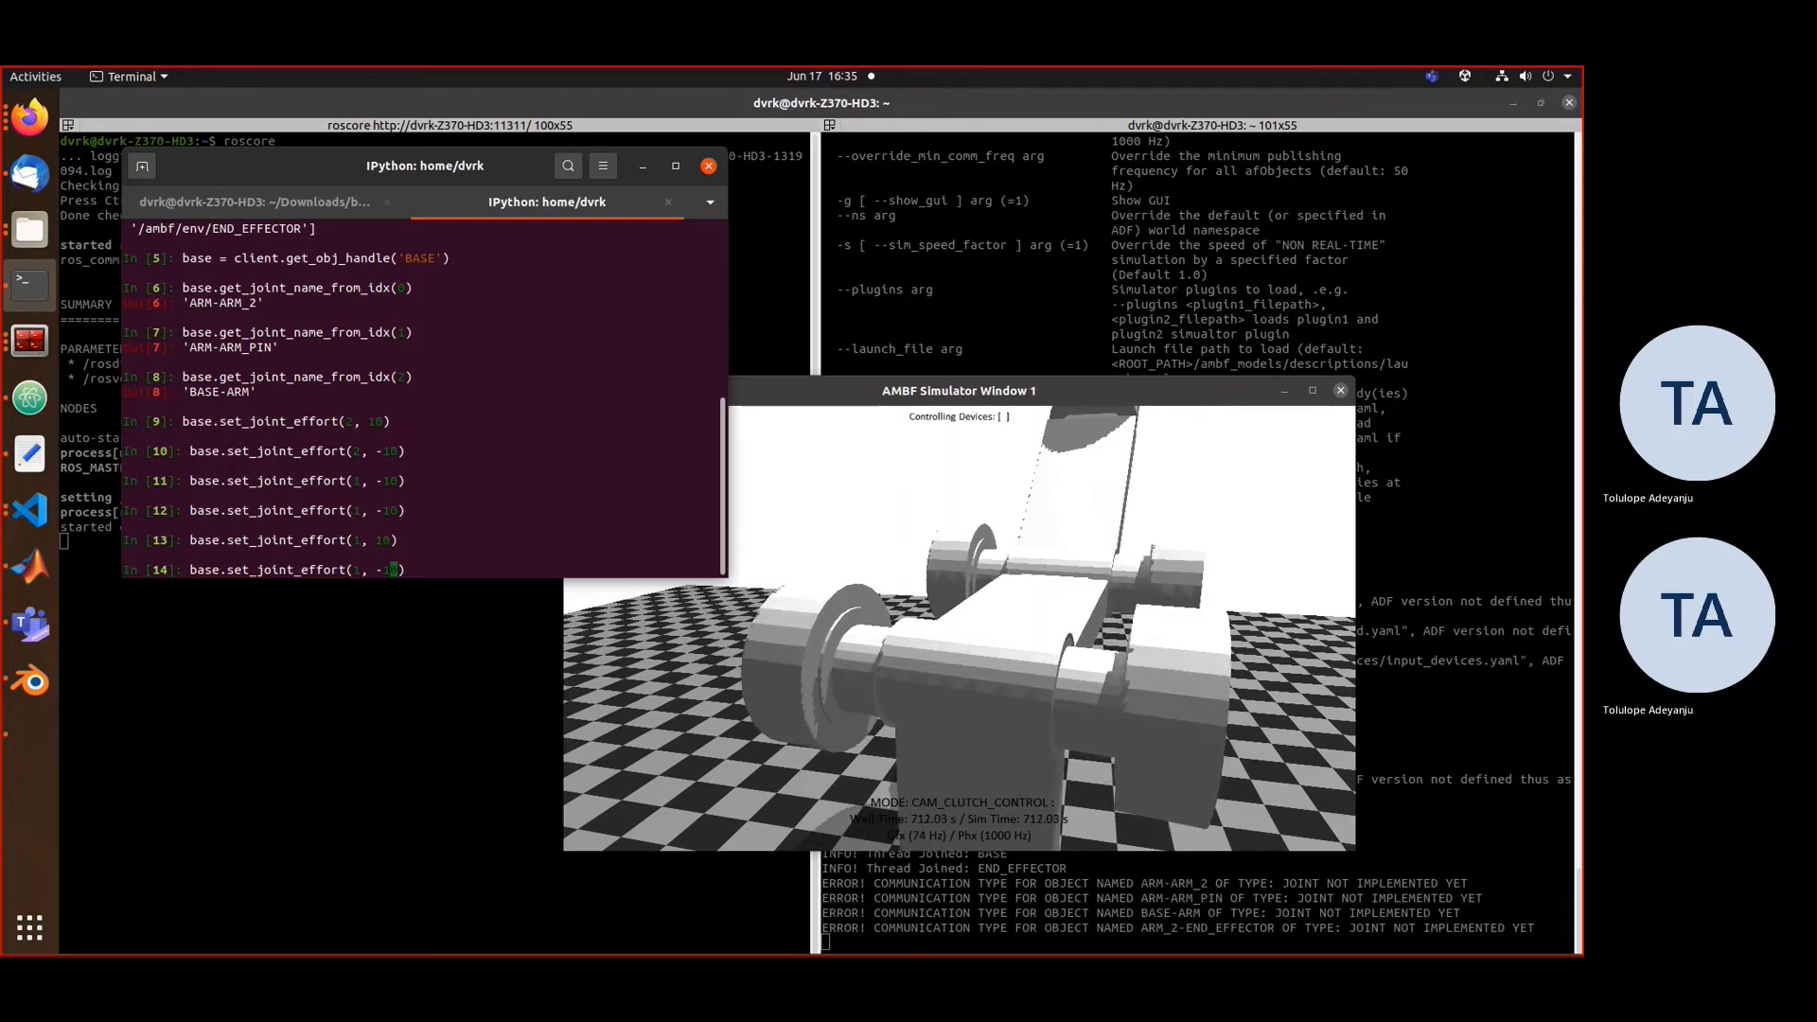
key("Return")
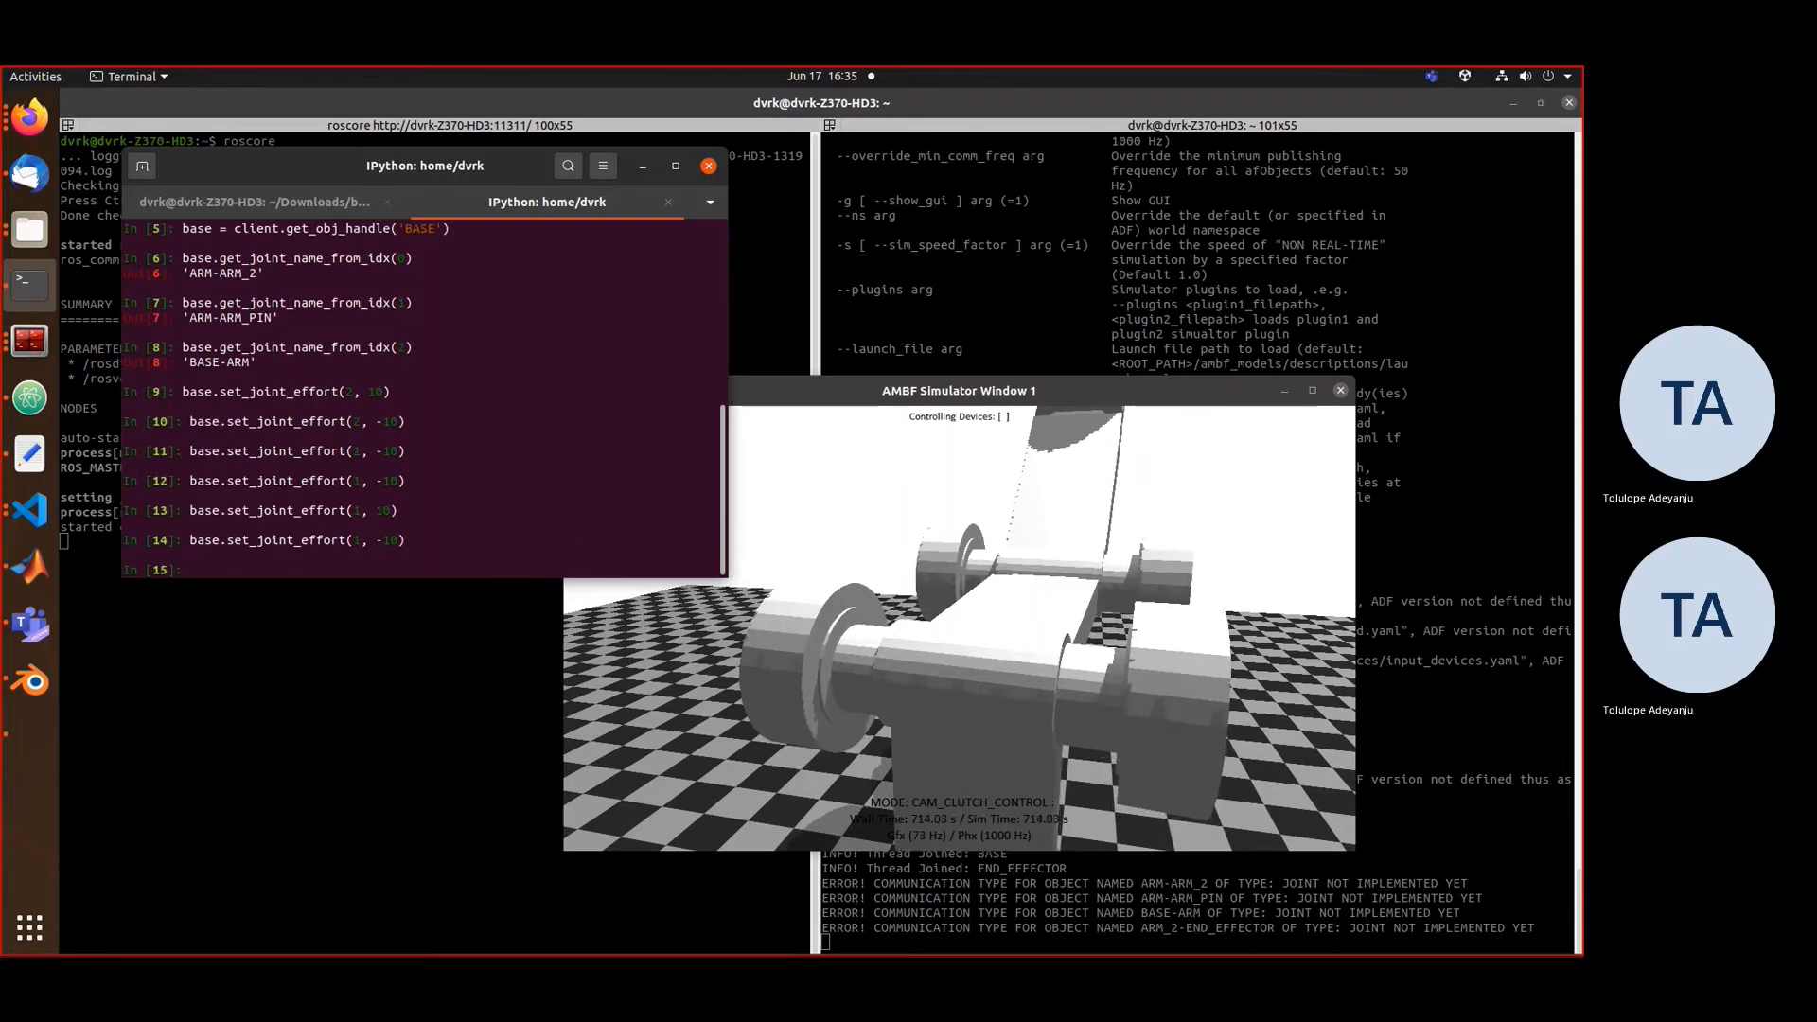
middle_click_drag(1155, 605, 987, 686)
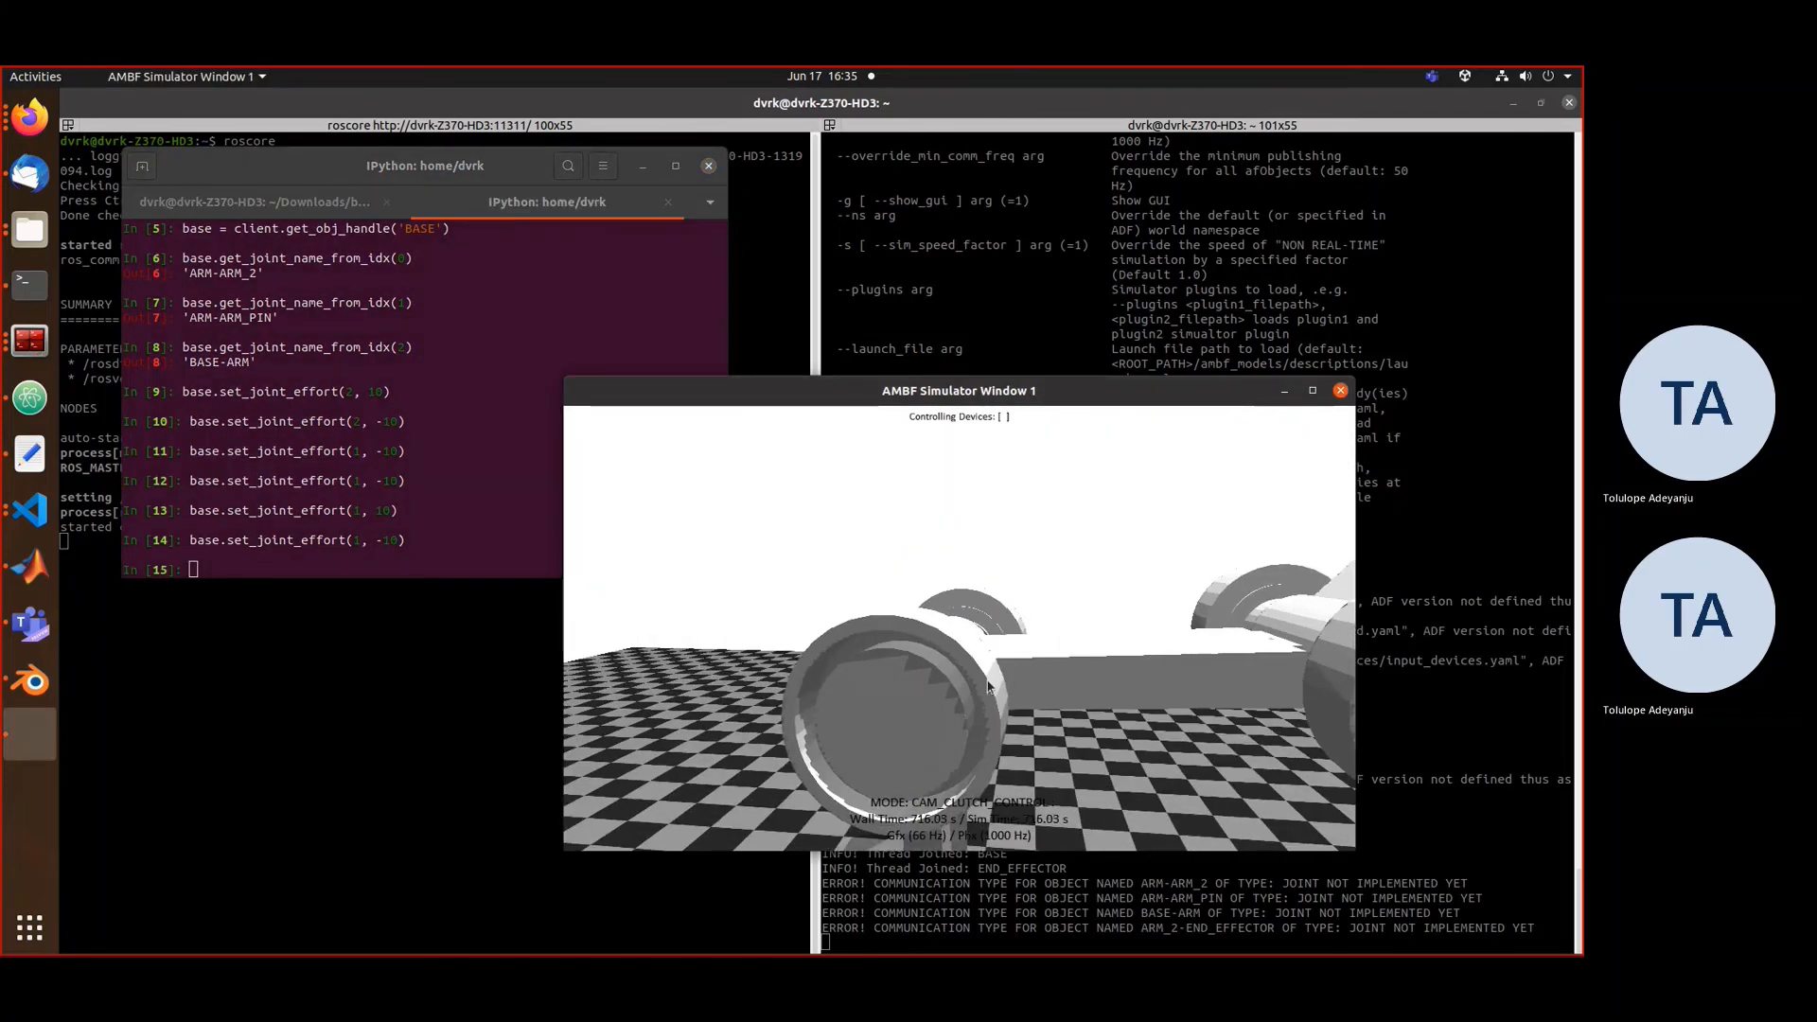
scroll(1258, 616, "down", 5)
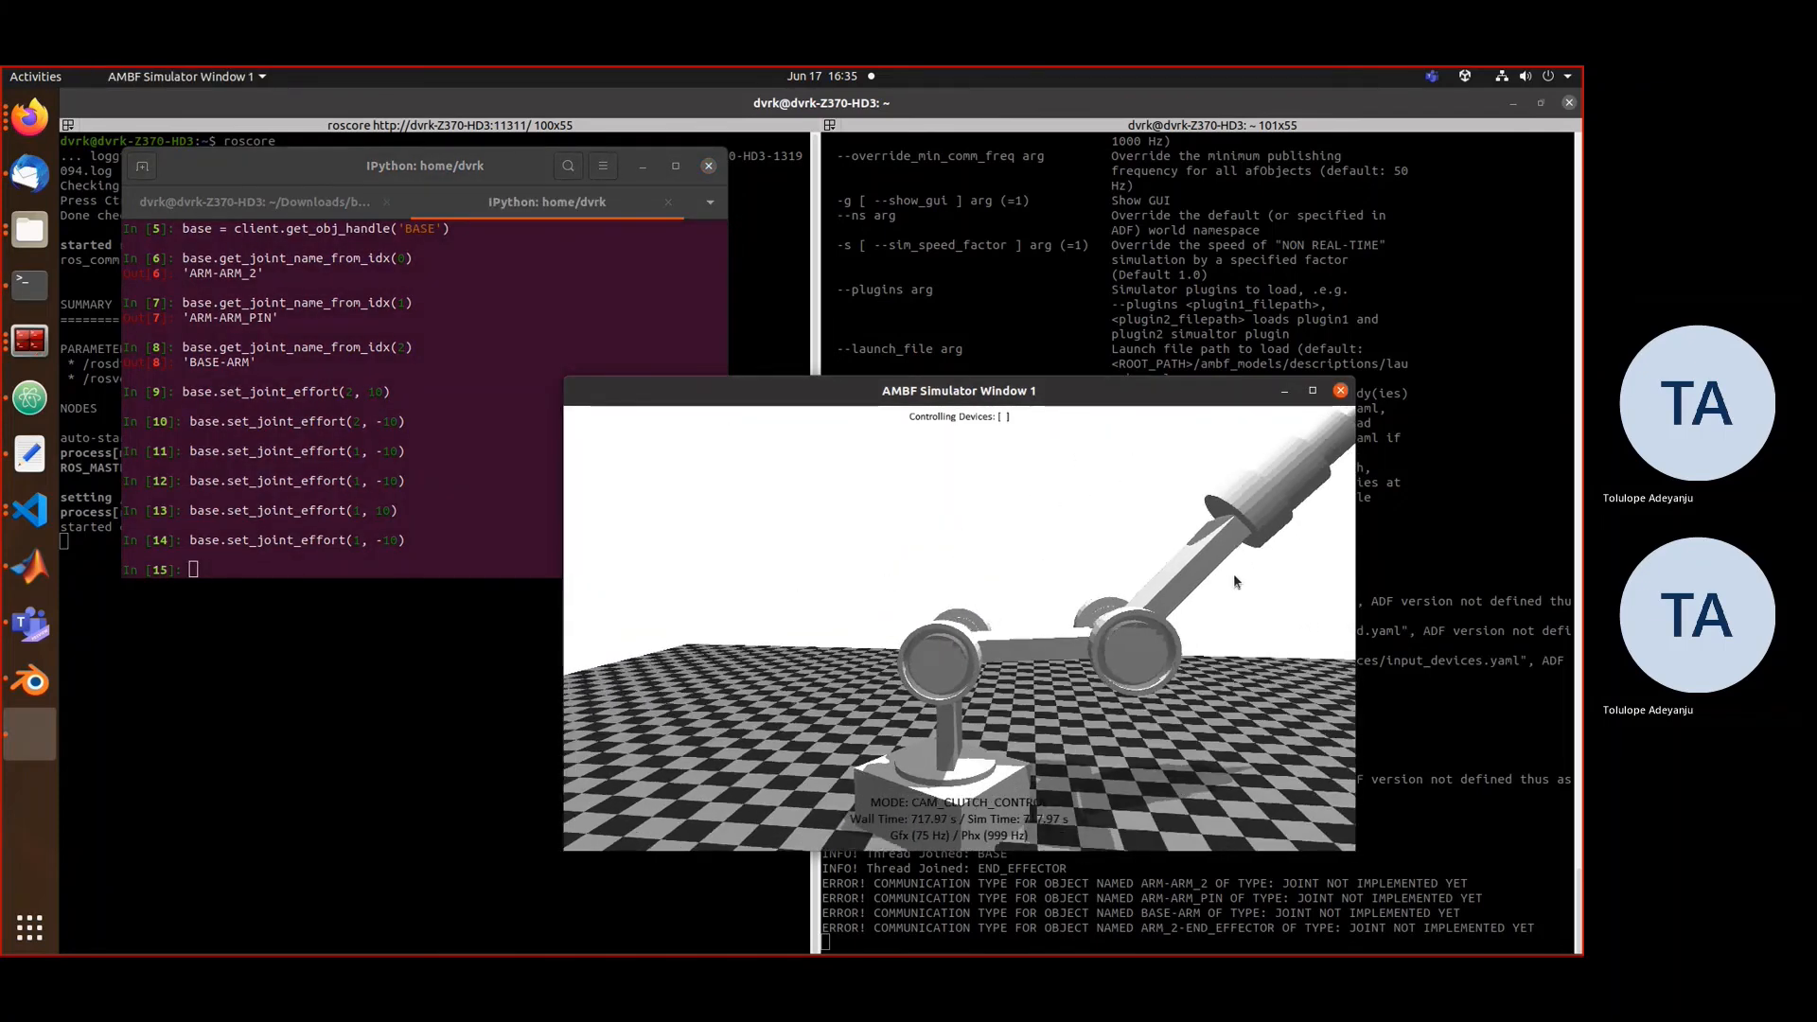
middle_click_drag(1234, 580, 1200, 563)
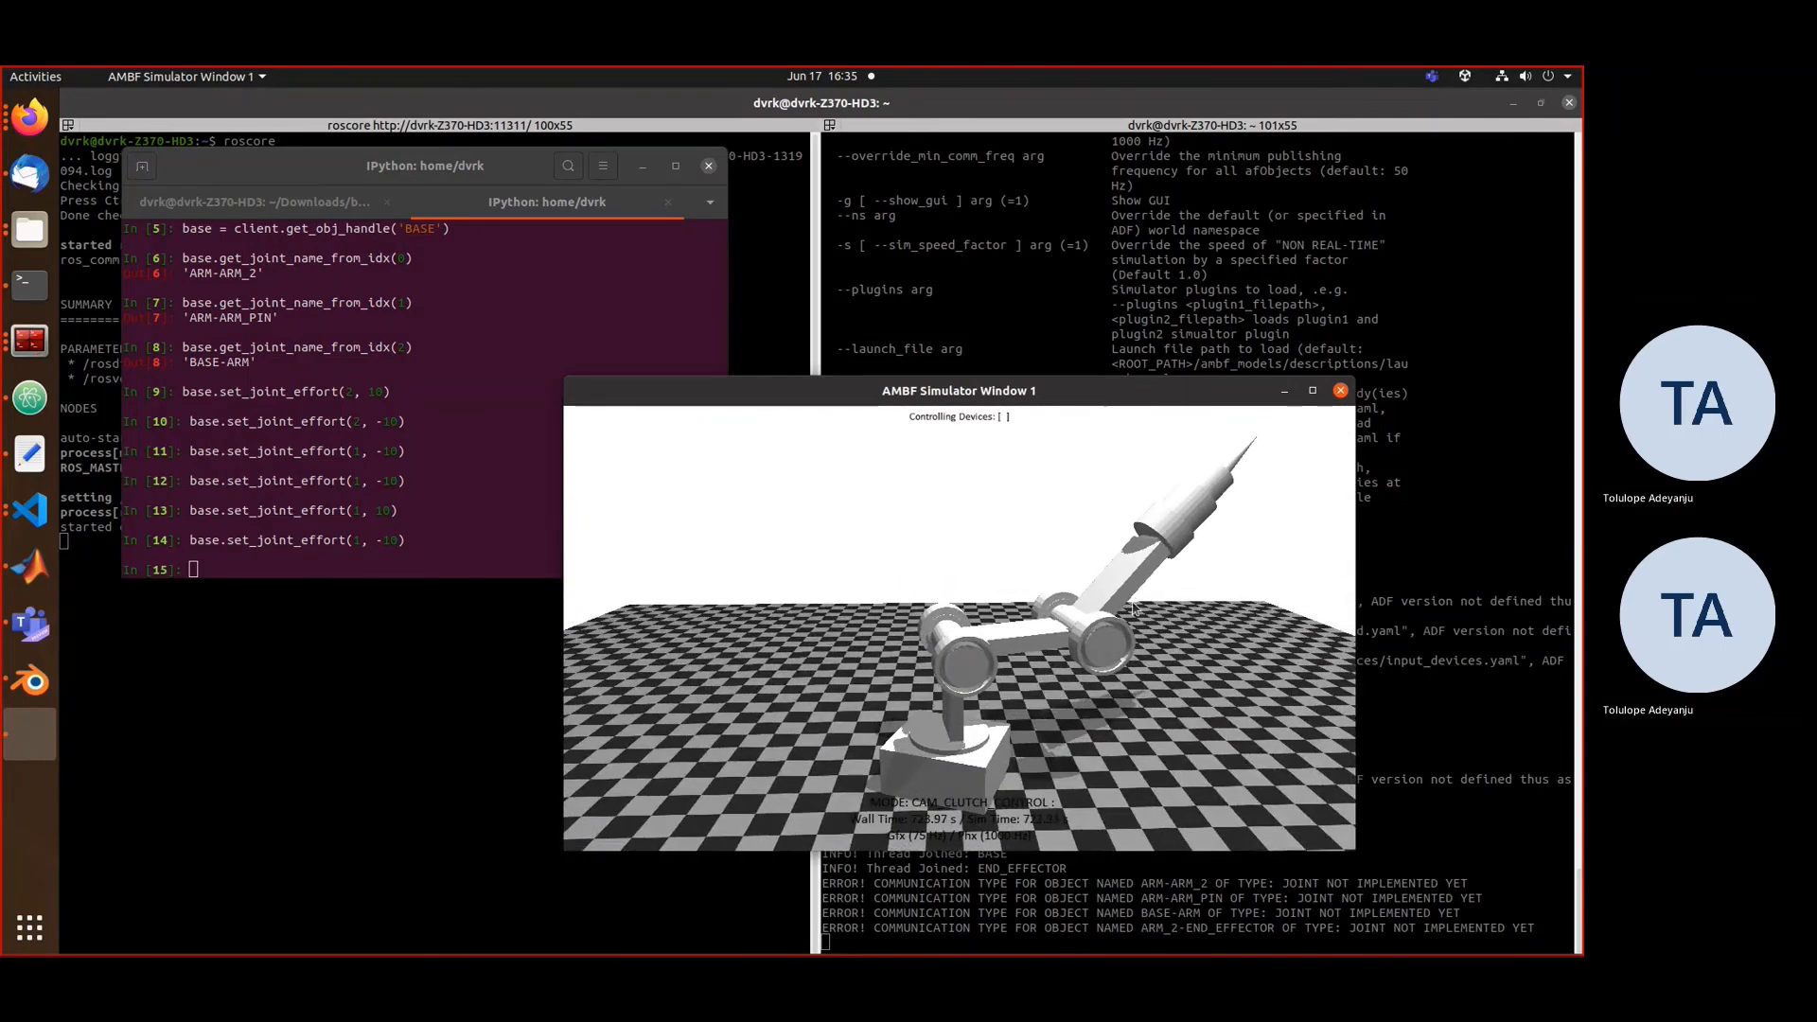
middle_click_drag(1189, 520, 942, 638)
- Query the name of the joint at index 3 with base.get_joint_name_from_idx(3)
left_click(318, 488)
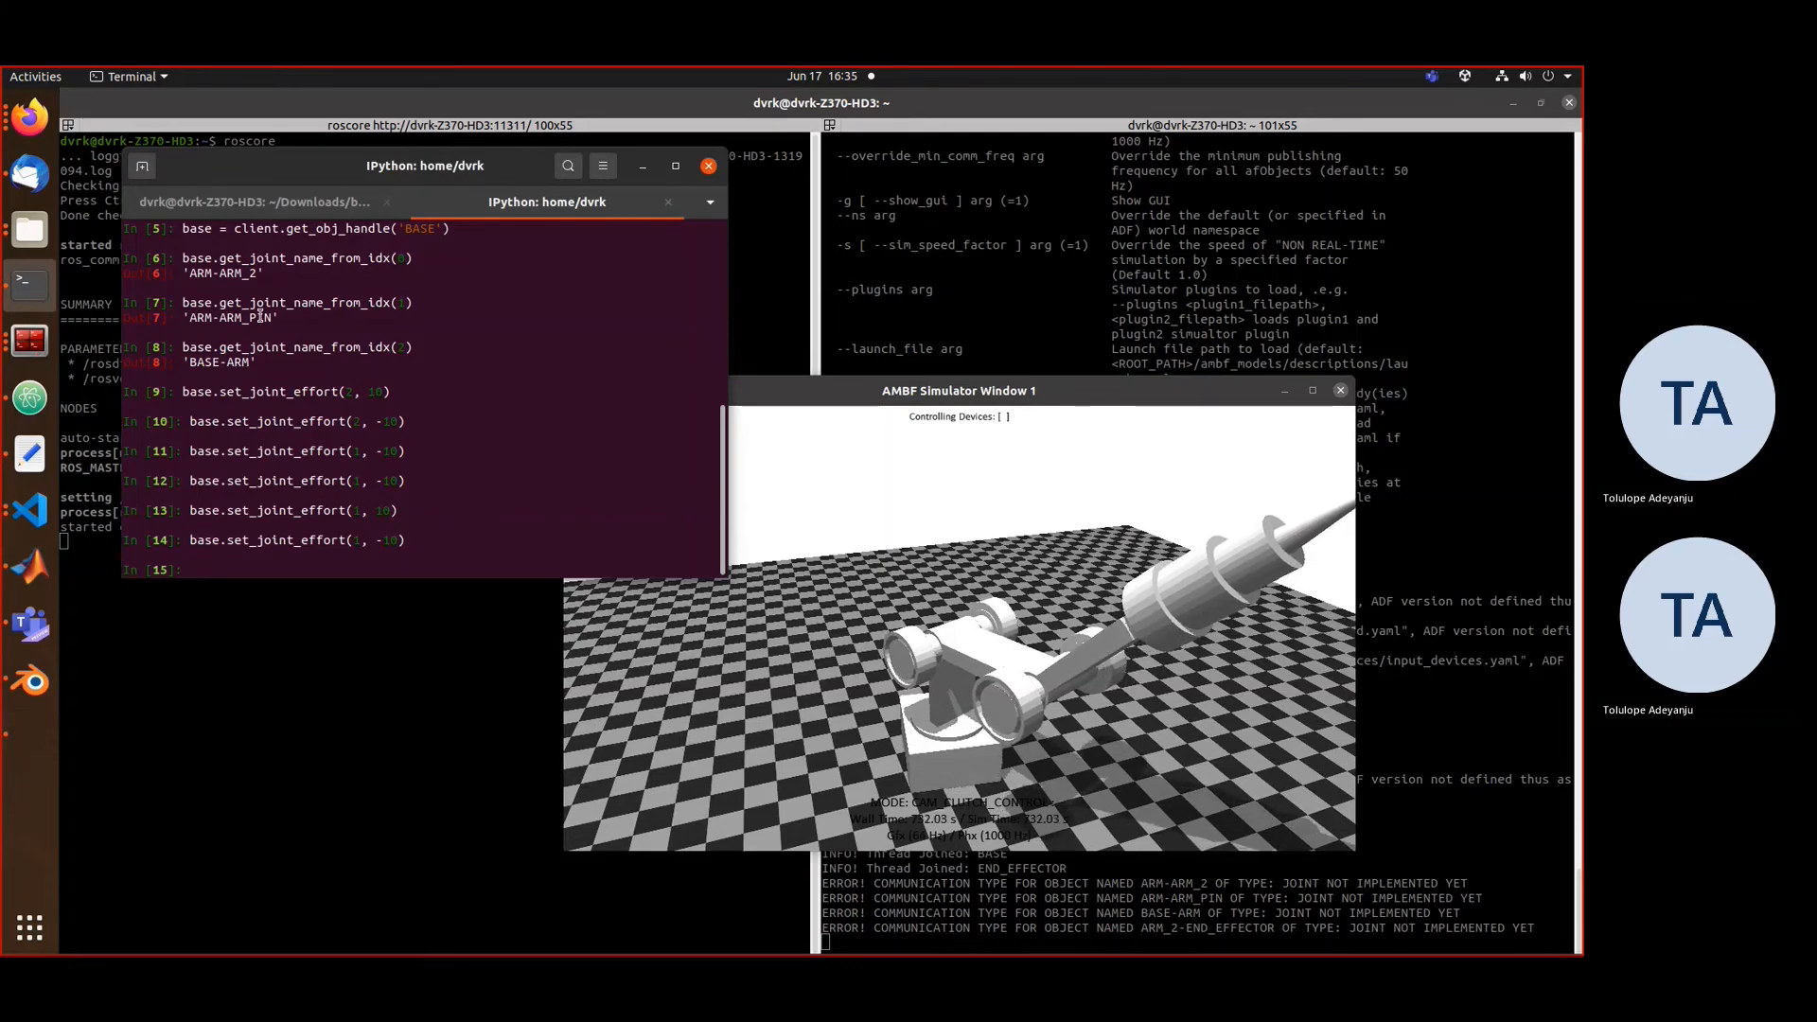
scroll(264, 316, "up", 1)
scroll(346, 325, "down", 1)
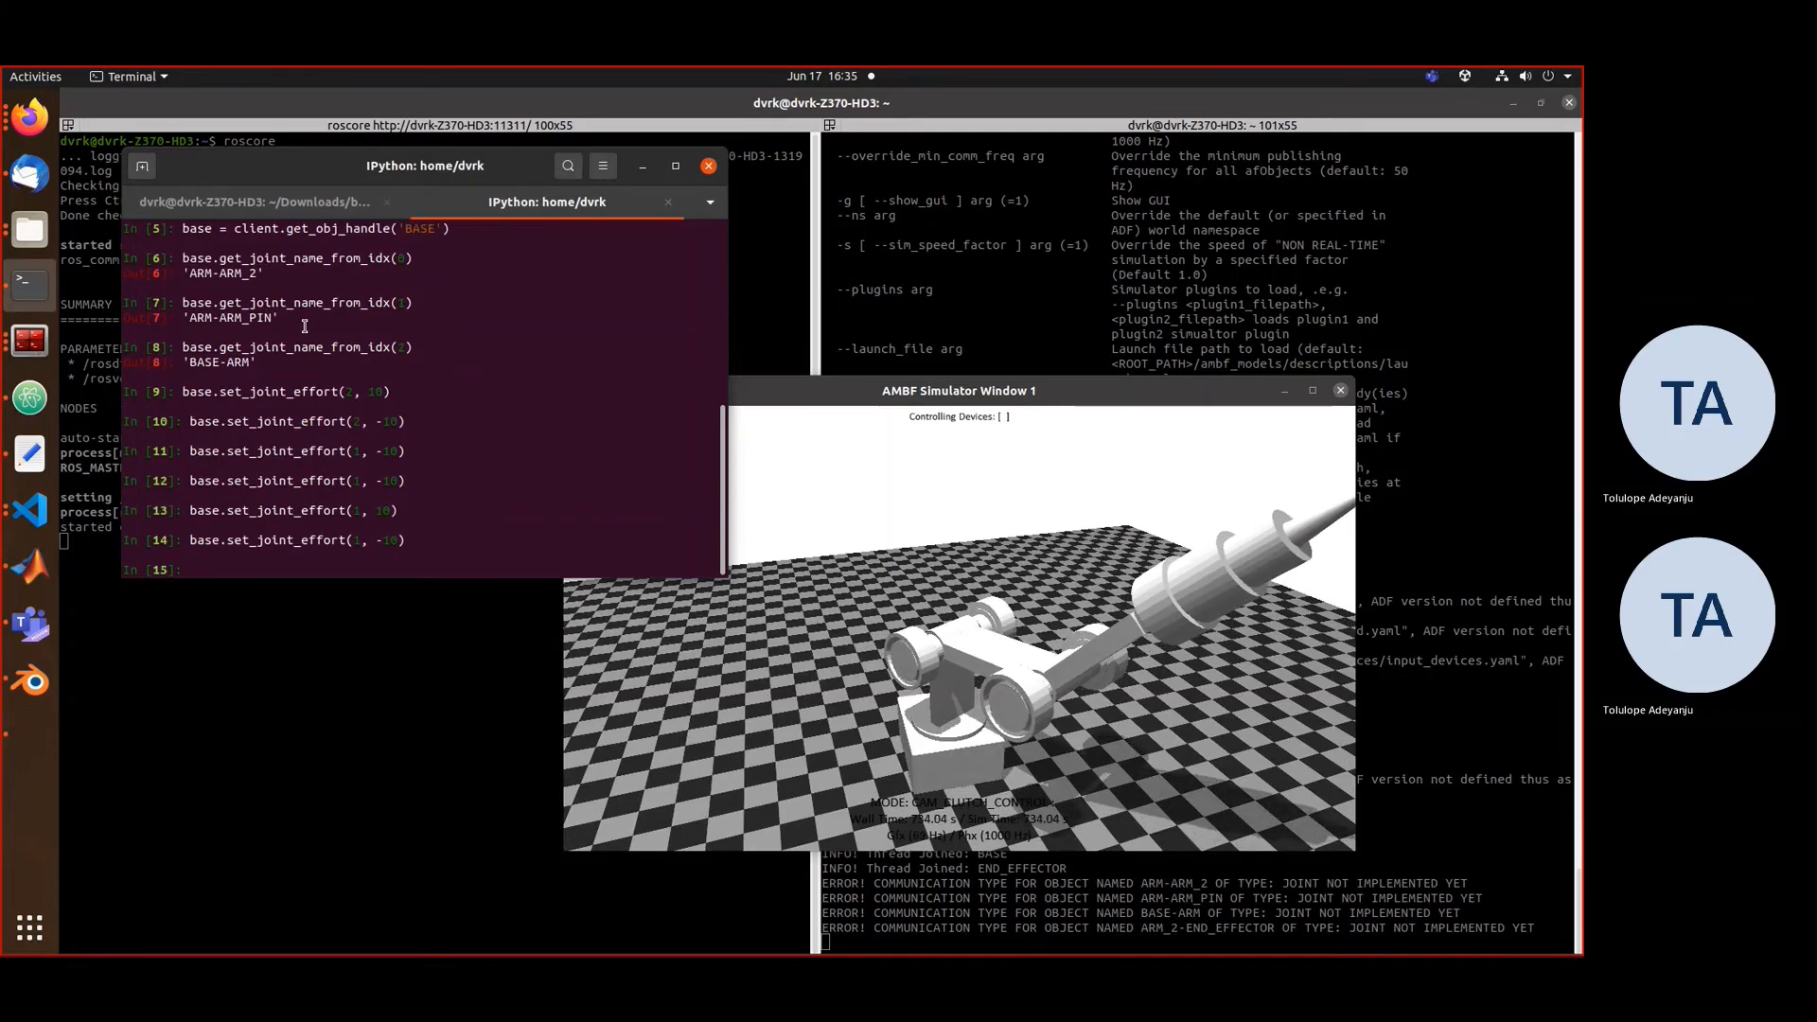
key("Up")
key("Up")
key("Up")
key("Up")
key("Up")
key("Up")
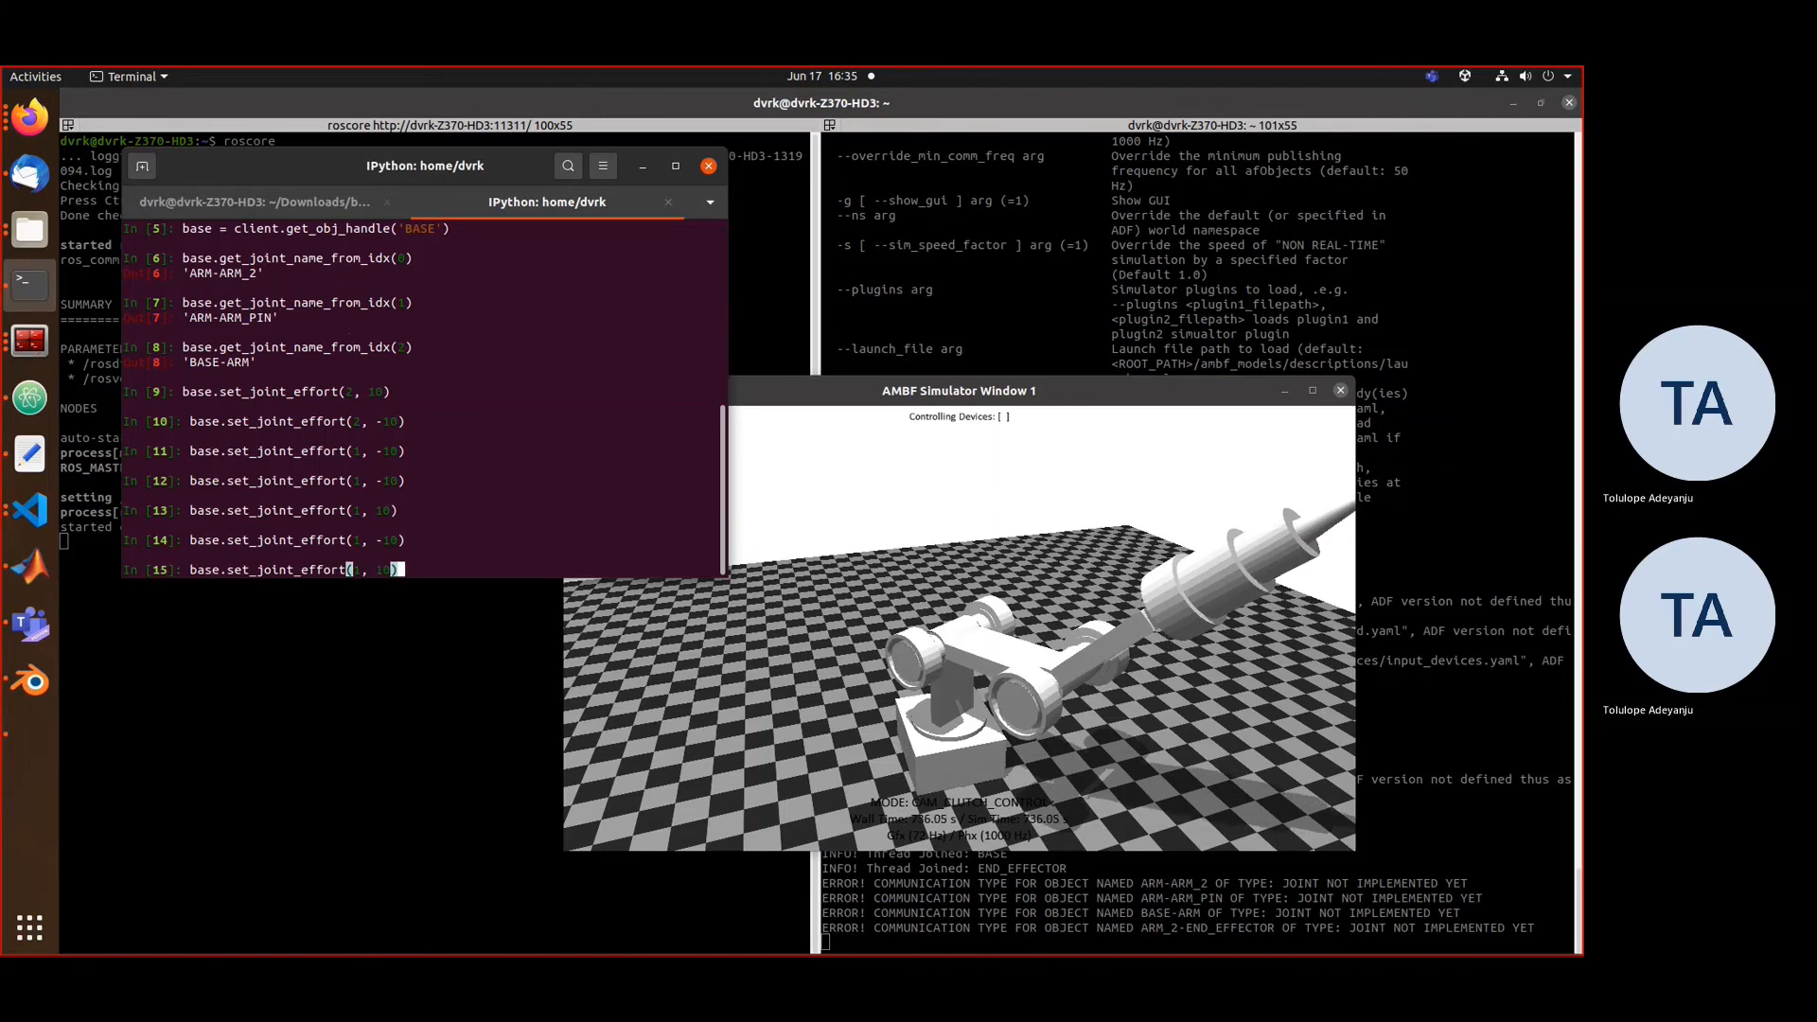
key("Up")
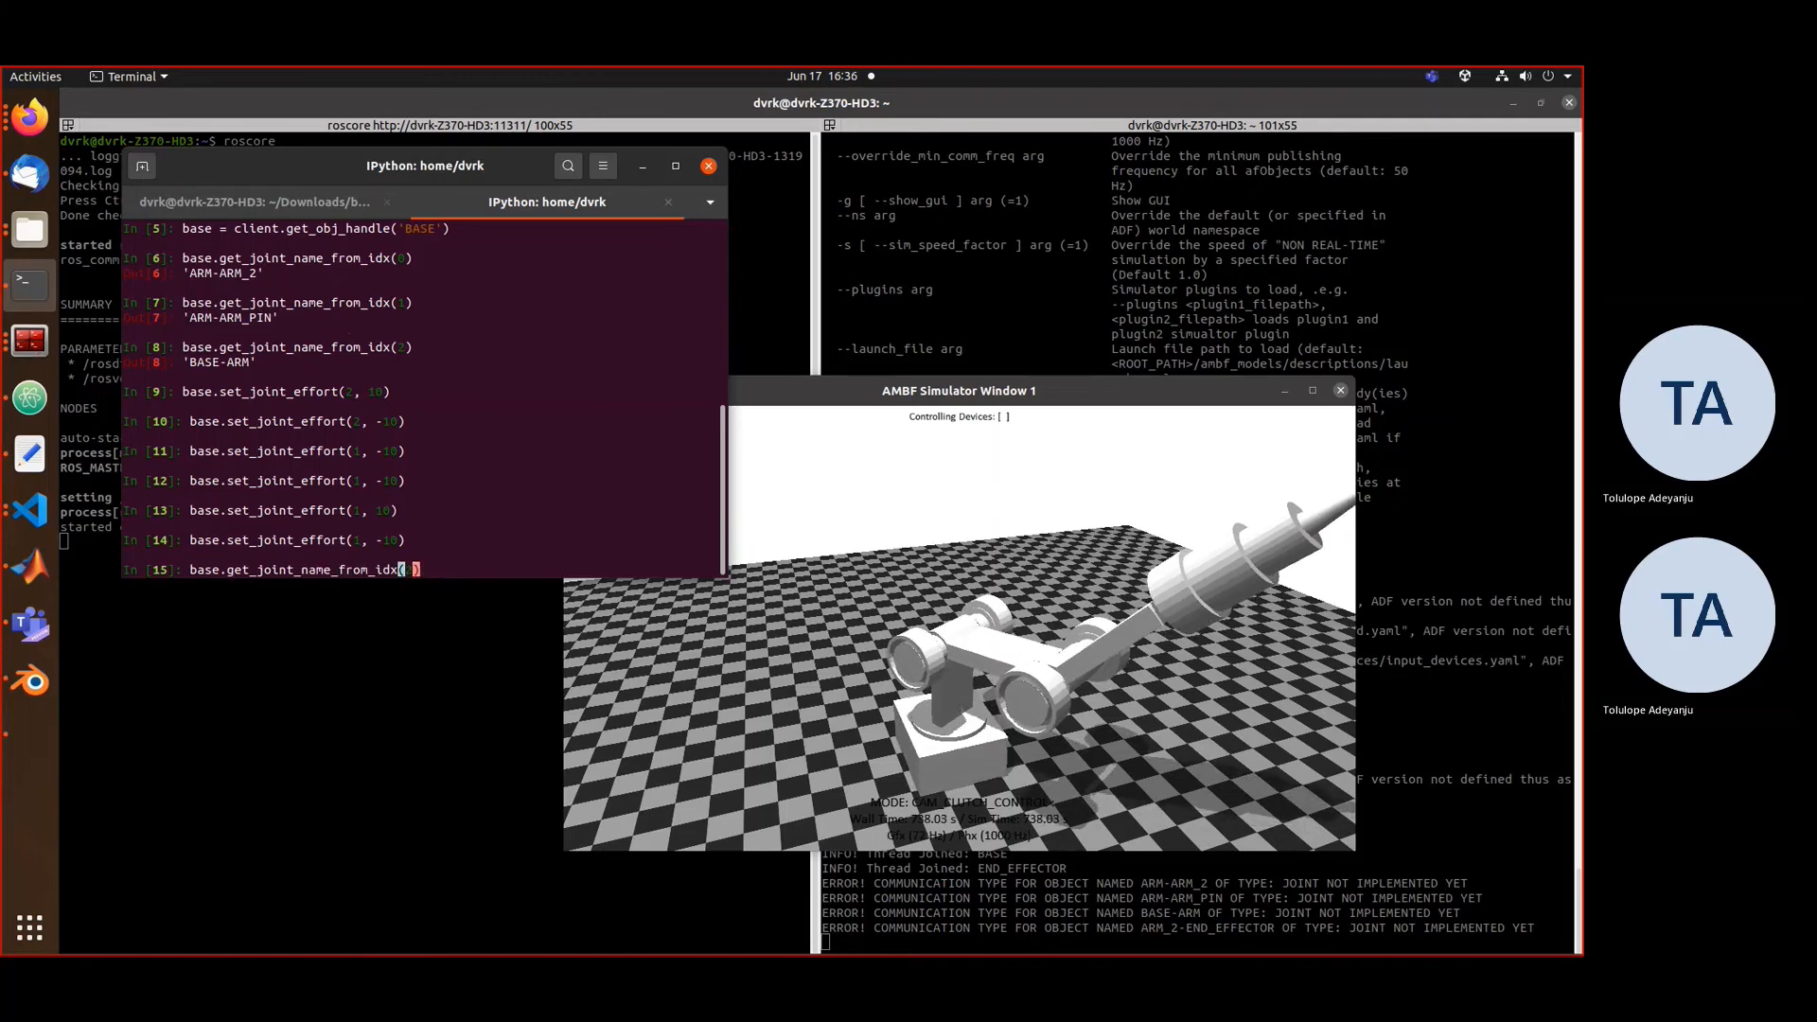
key("Return")
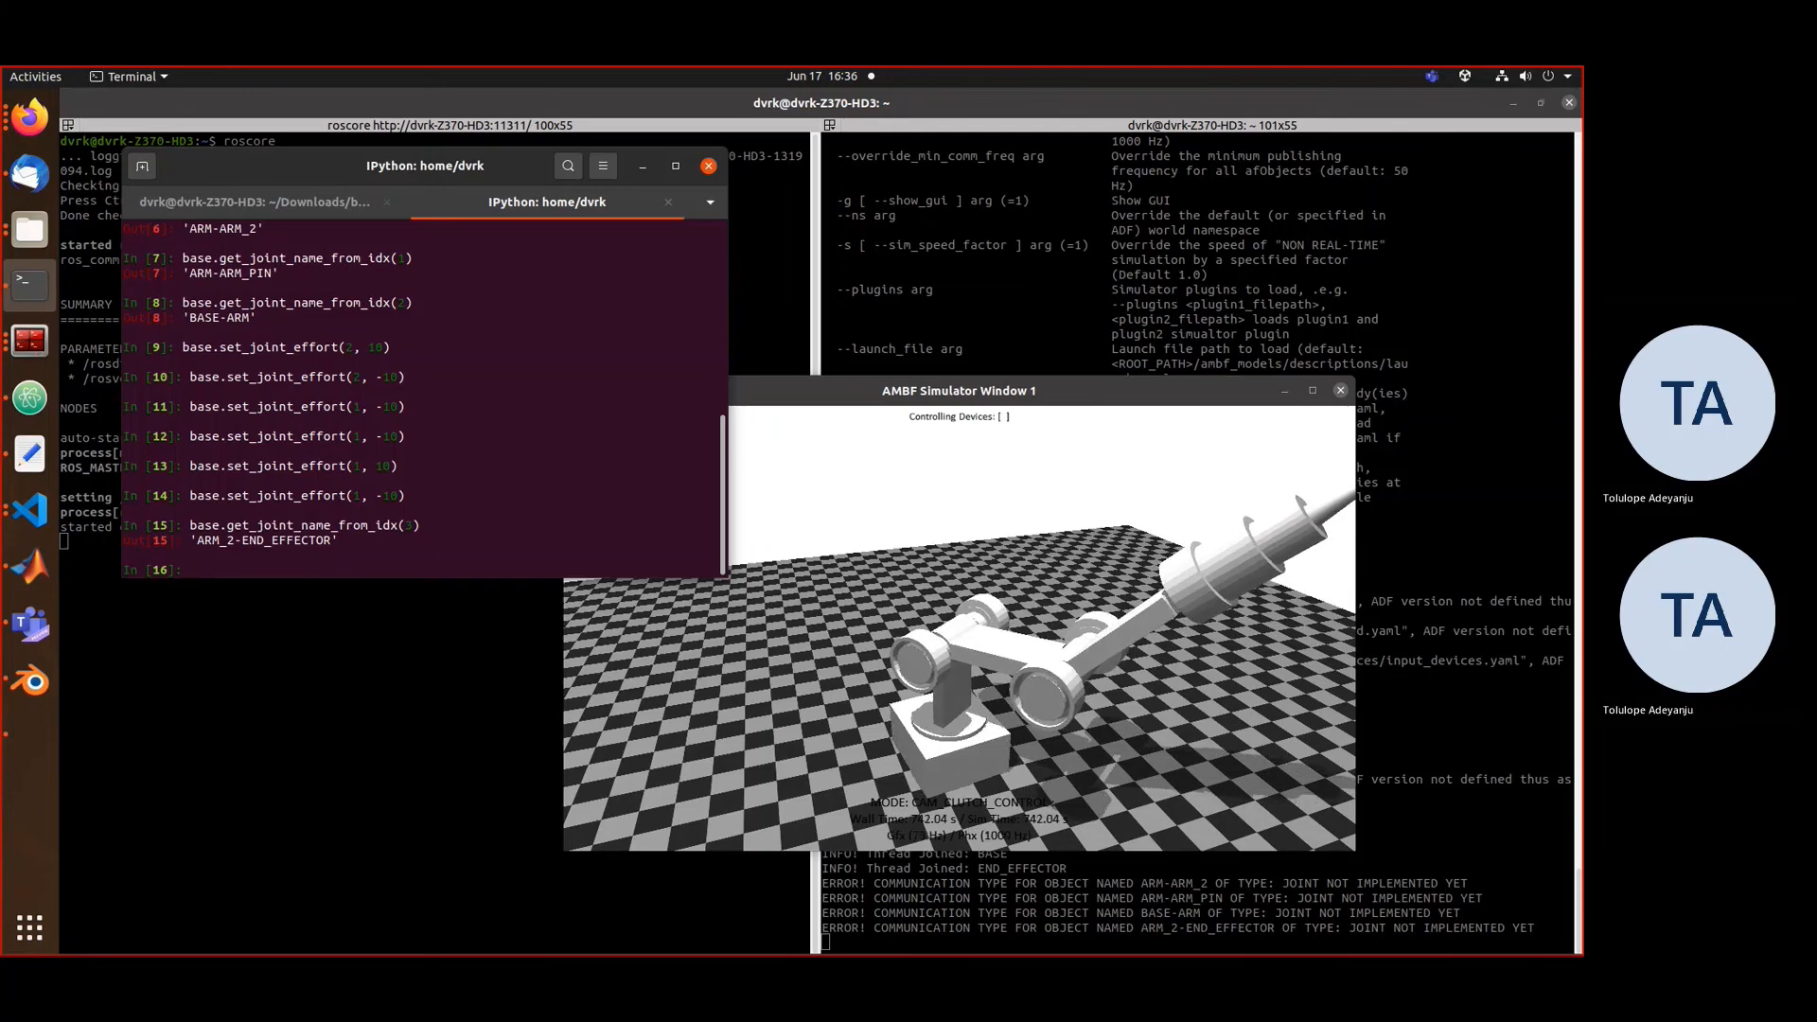
- Apply an effort of -10 to the joint at index 3 with base.set_joint_effort(3, -10), viewing the robot's end effector in the simulator
key("Up")
key("Up")
key("Left")
key("Left")
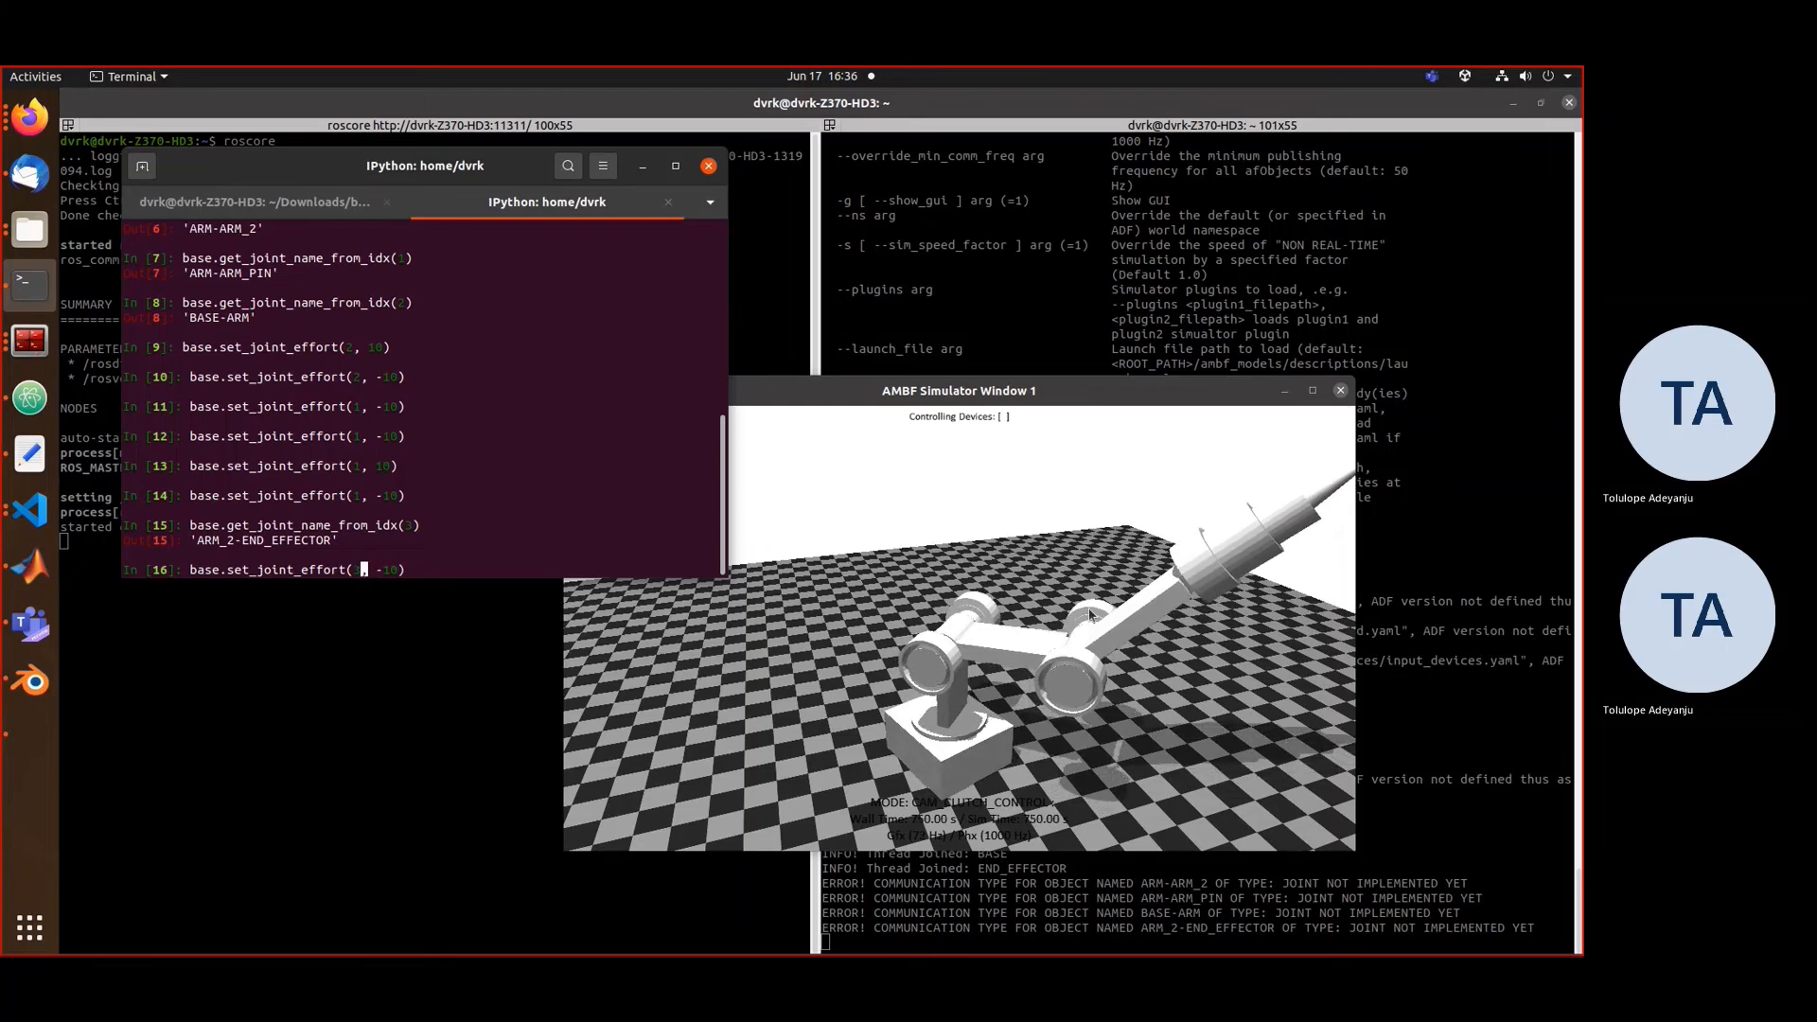
left_click_drag(1089, 616, 852, 577)
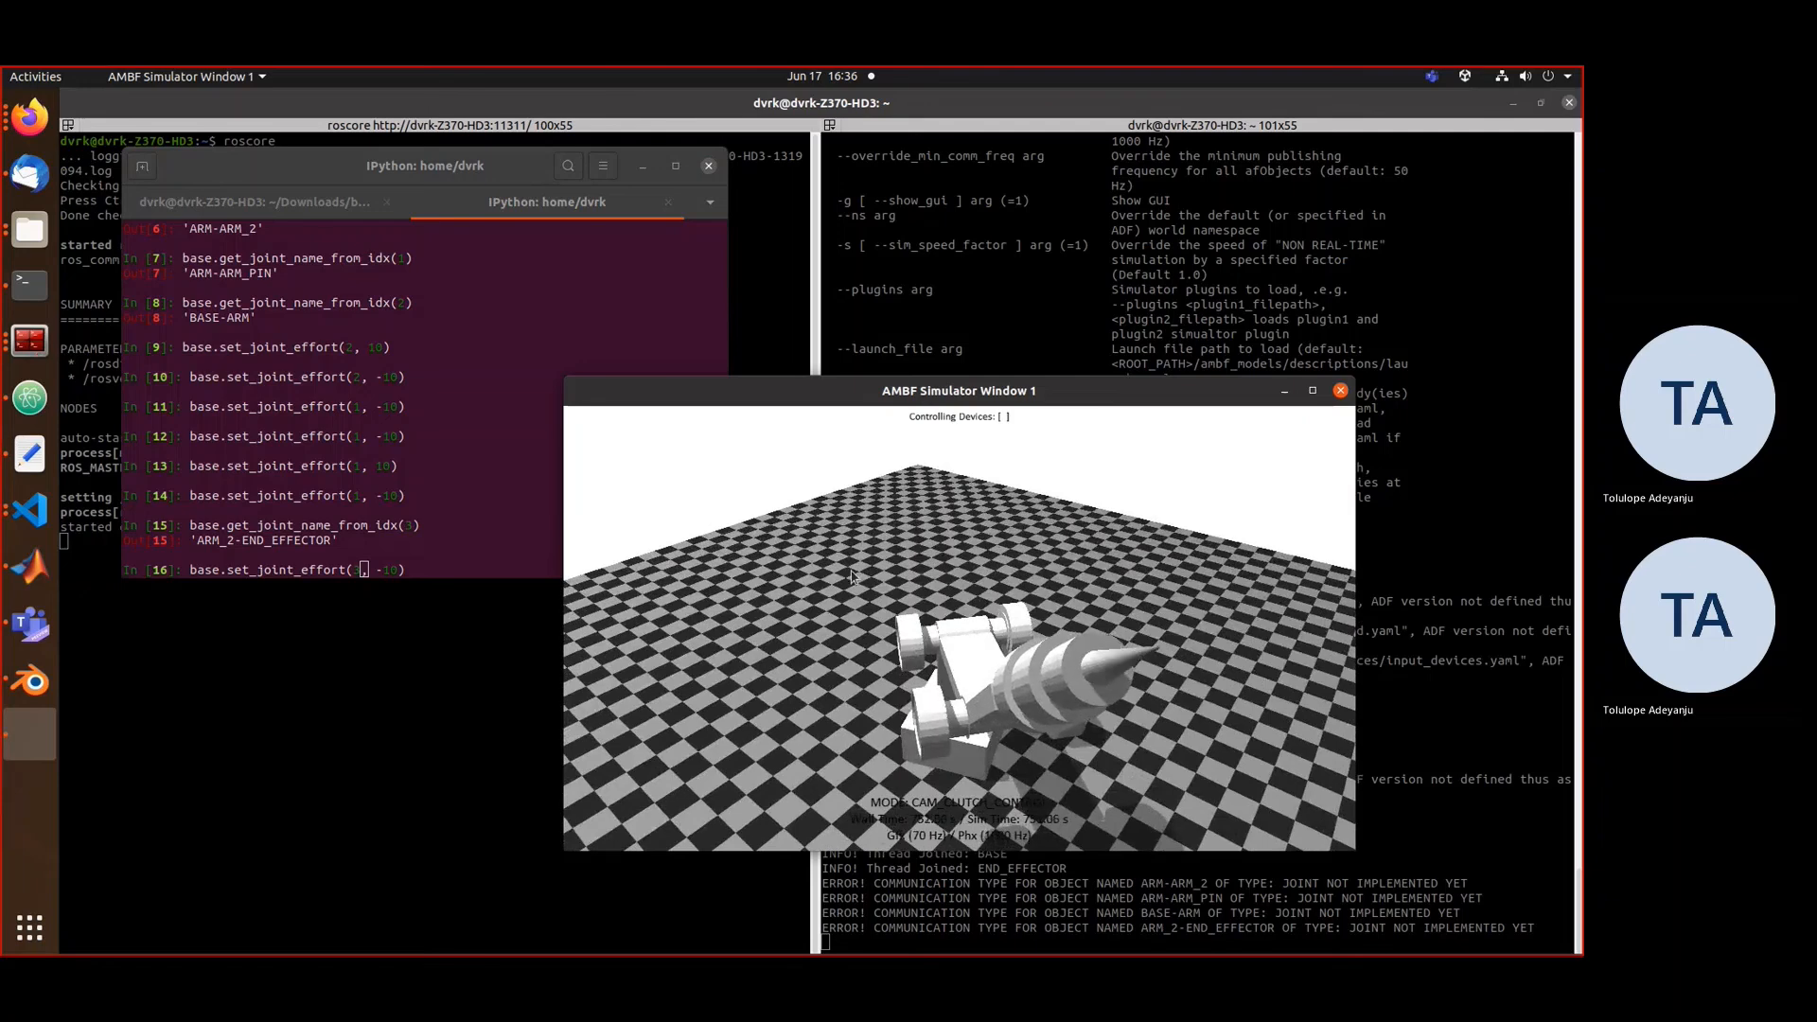
left_click(441, 562)
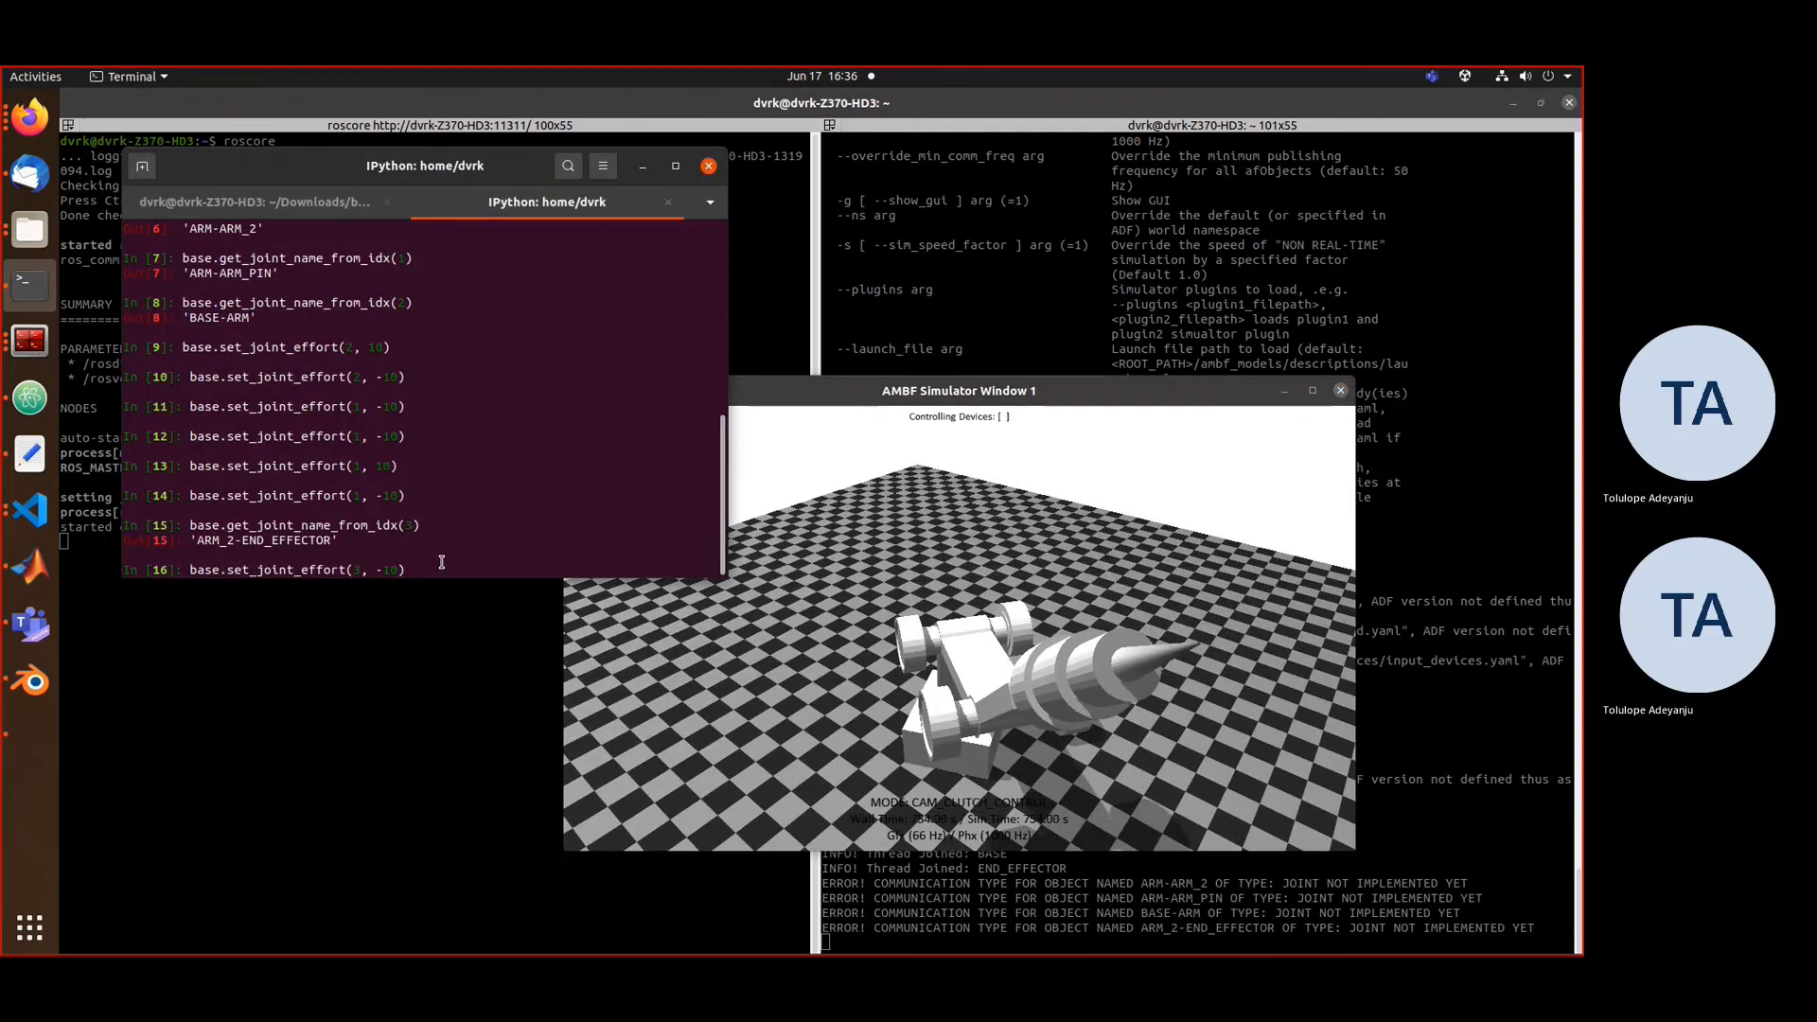
key("Return")
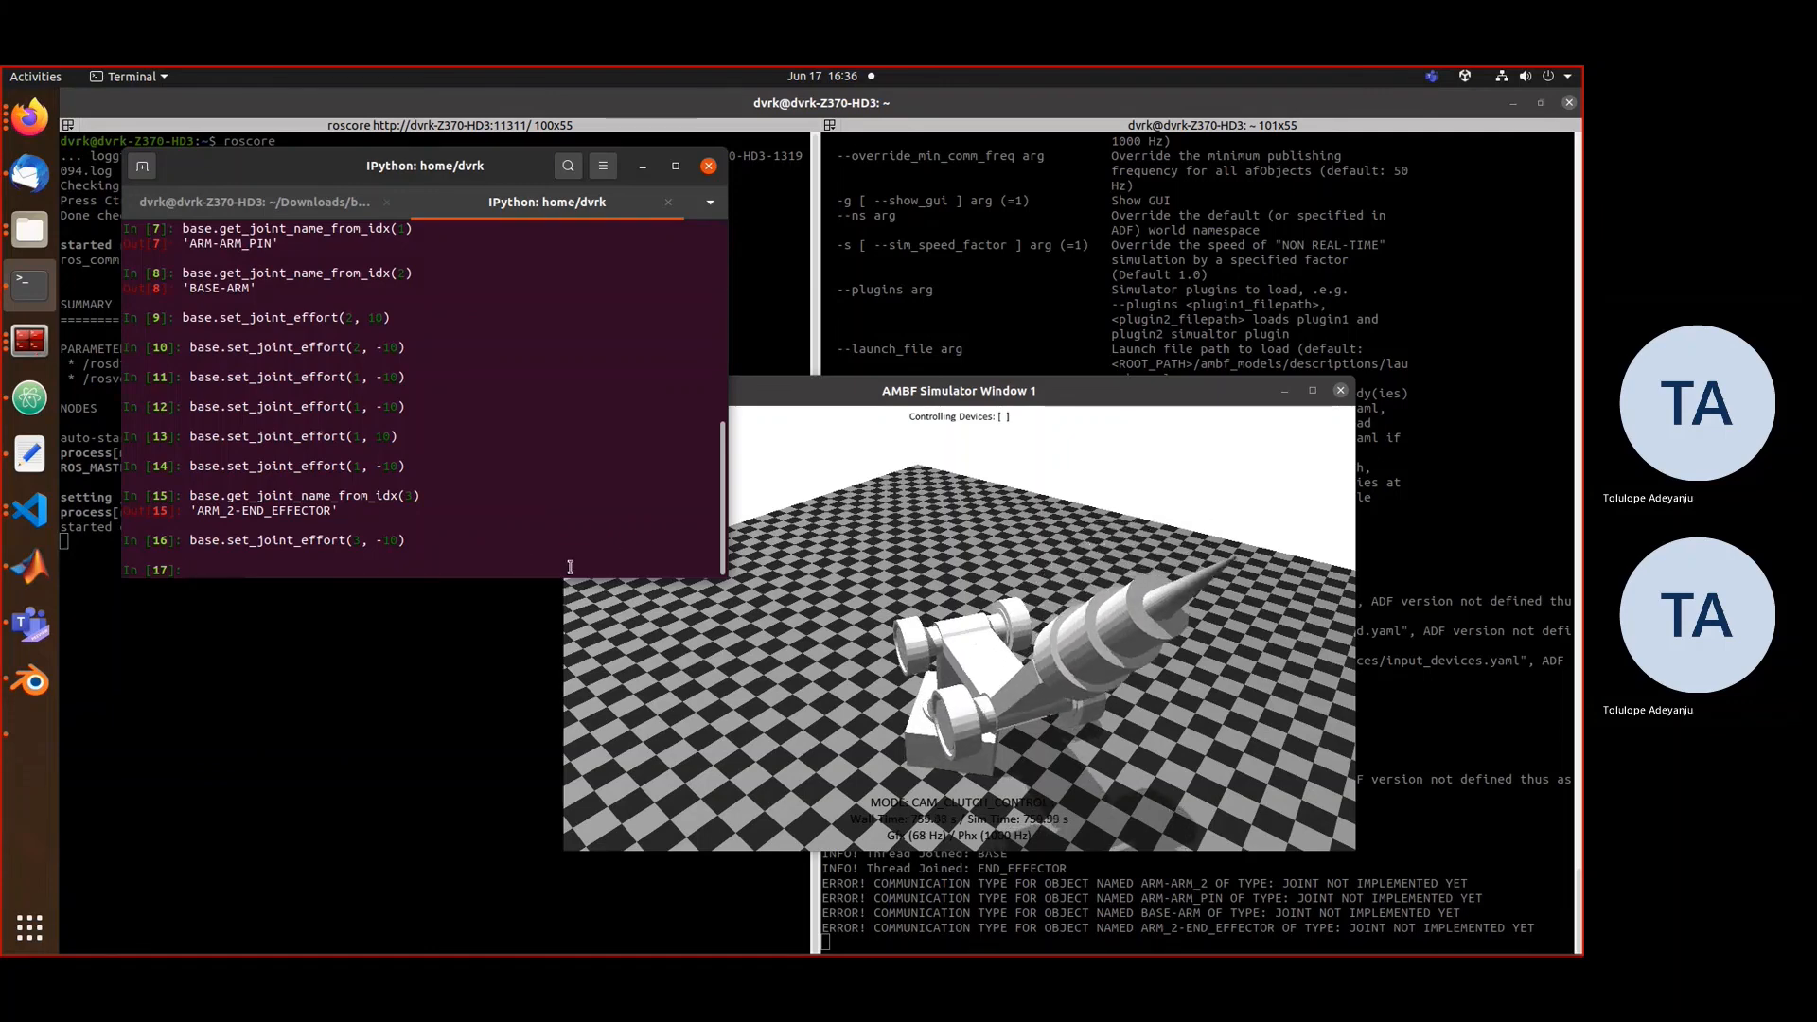
- Reverse the effort on the joint at index 3 with base.set_joint_effort(3, 10) and watch the robot from the side
key("Up")
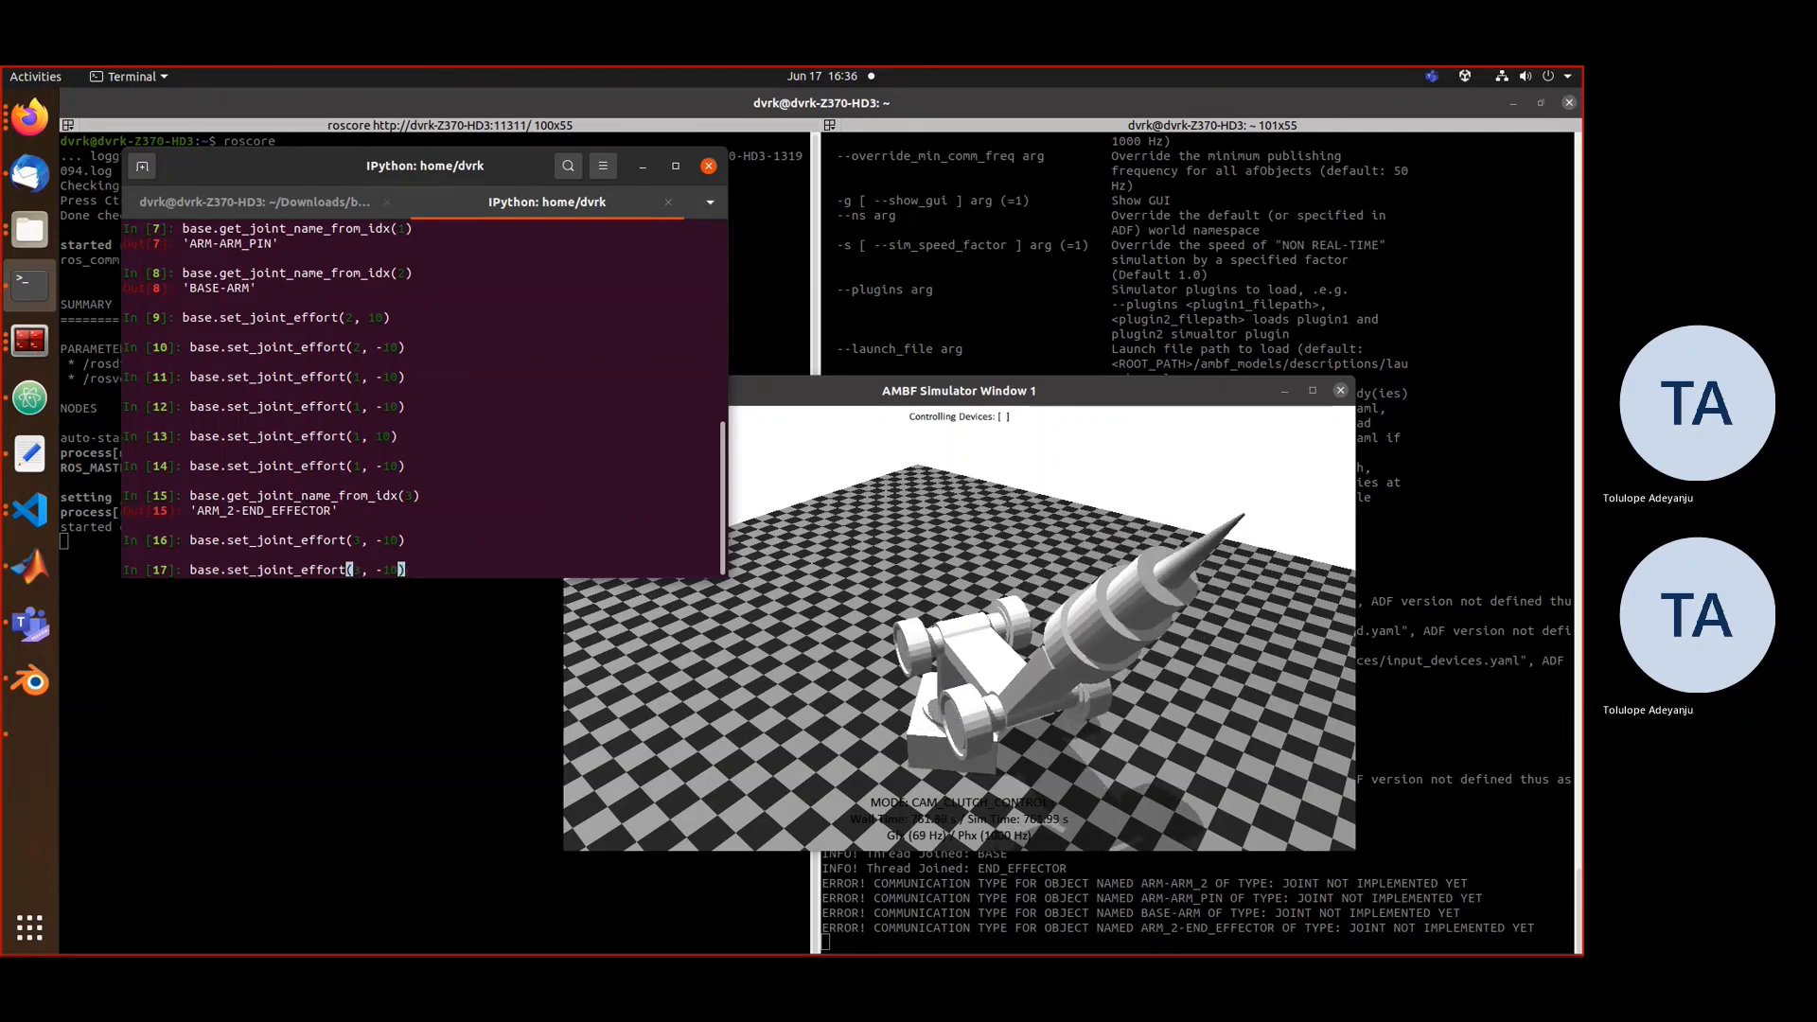
key("Left")
key("Left")
key("Left")
key("BackSpace")
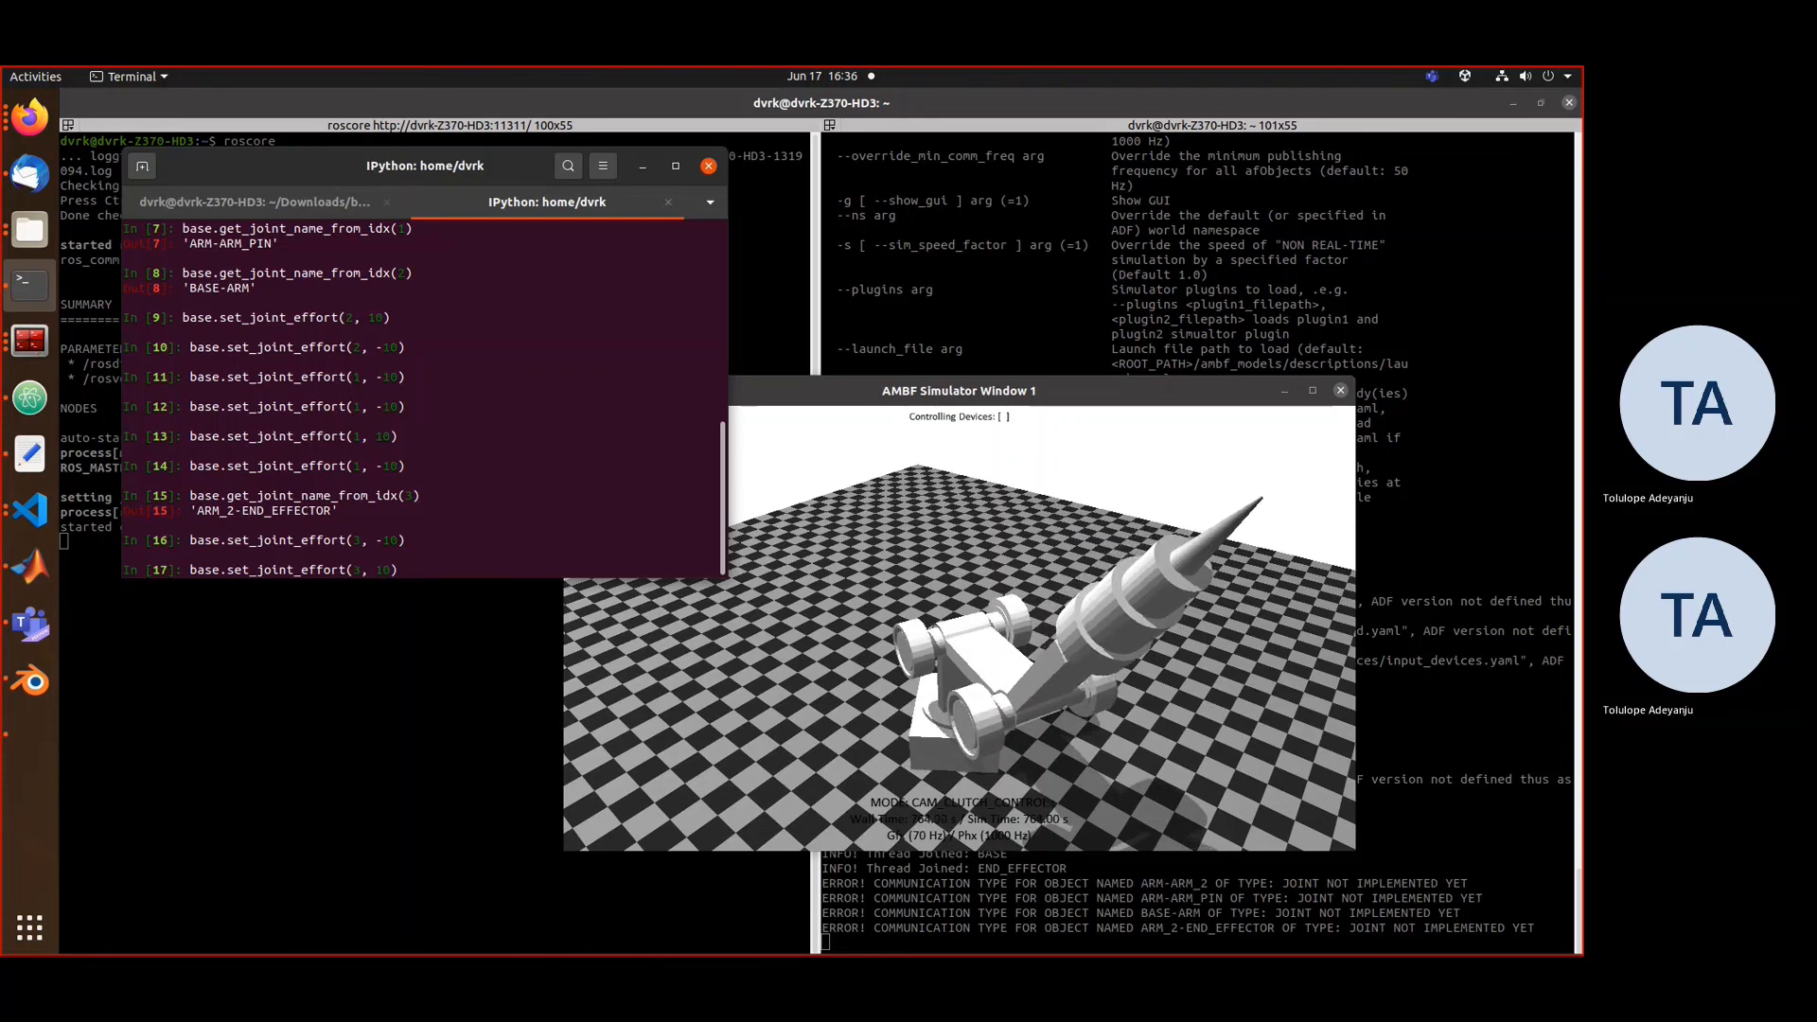
key("Return")
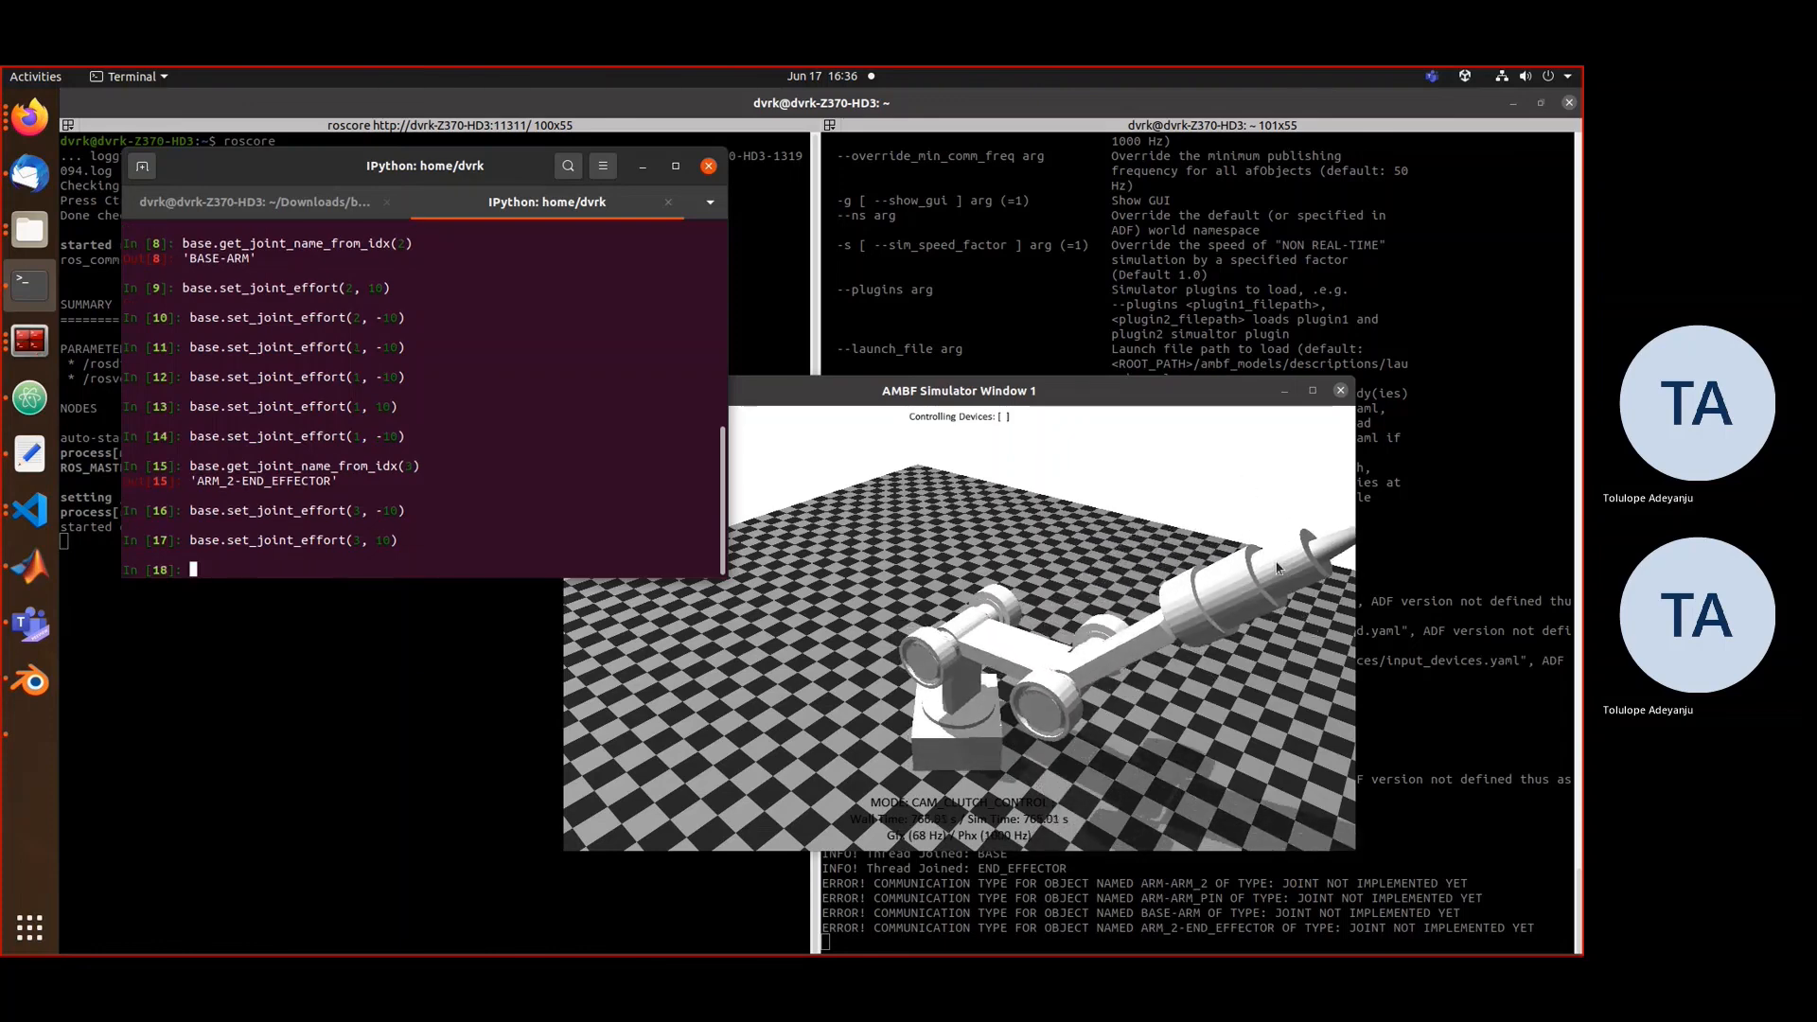
middle_click_drag(1278, 568, 1107, 698)
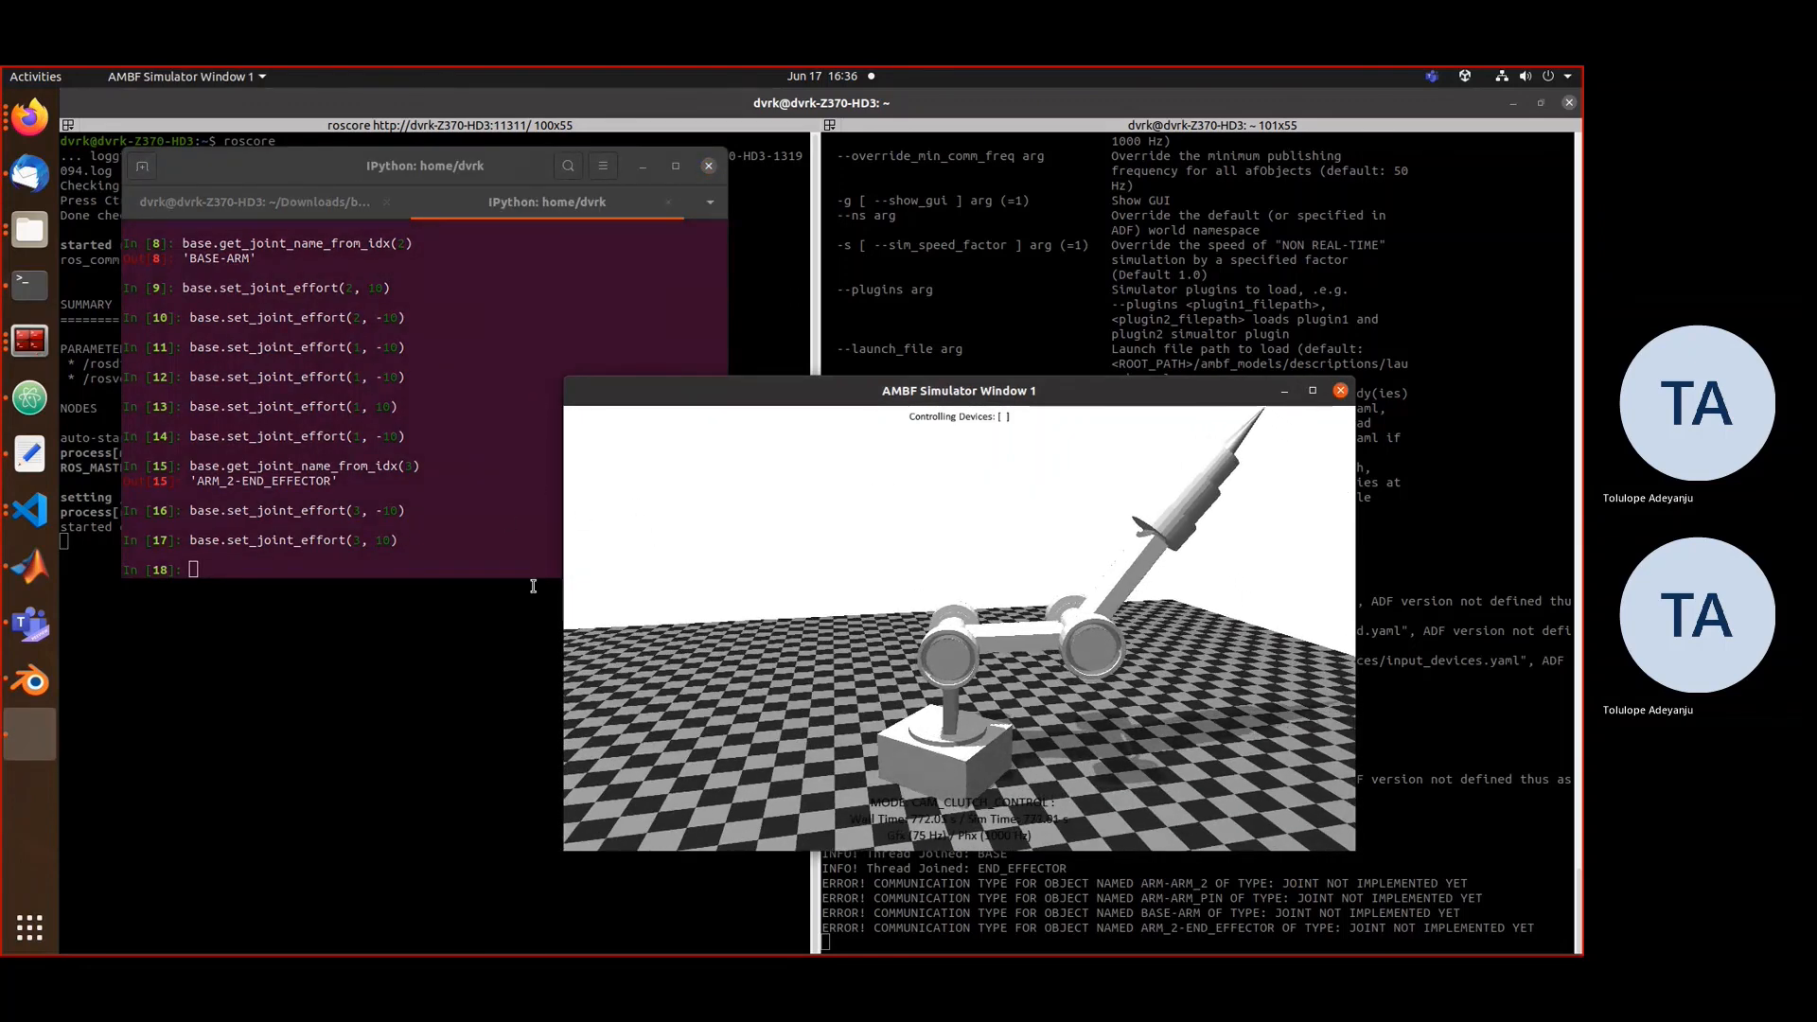
- Switch to Blender and return to the robot model in the 3D viewport
left_click(42, 674)
left_click(305, 593)
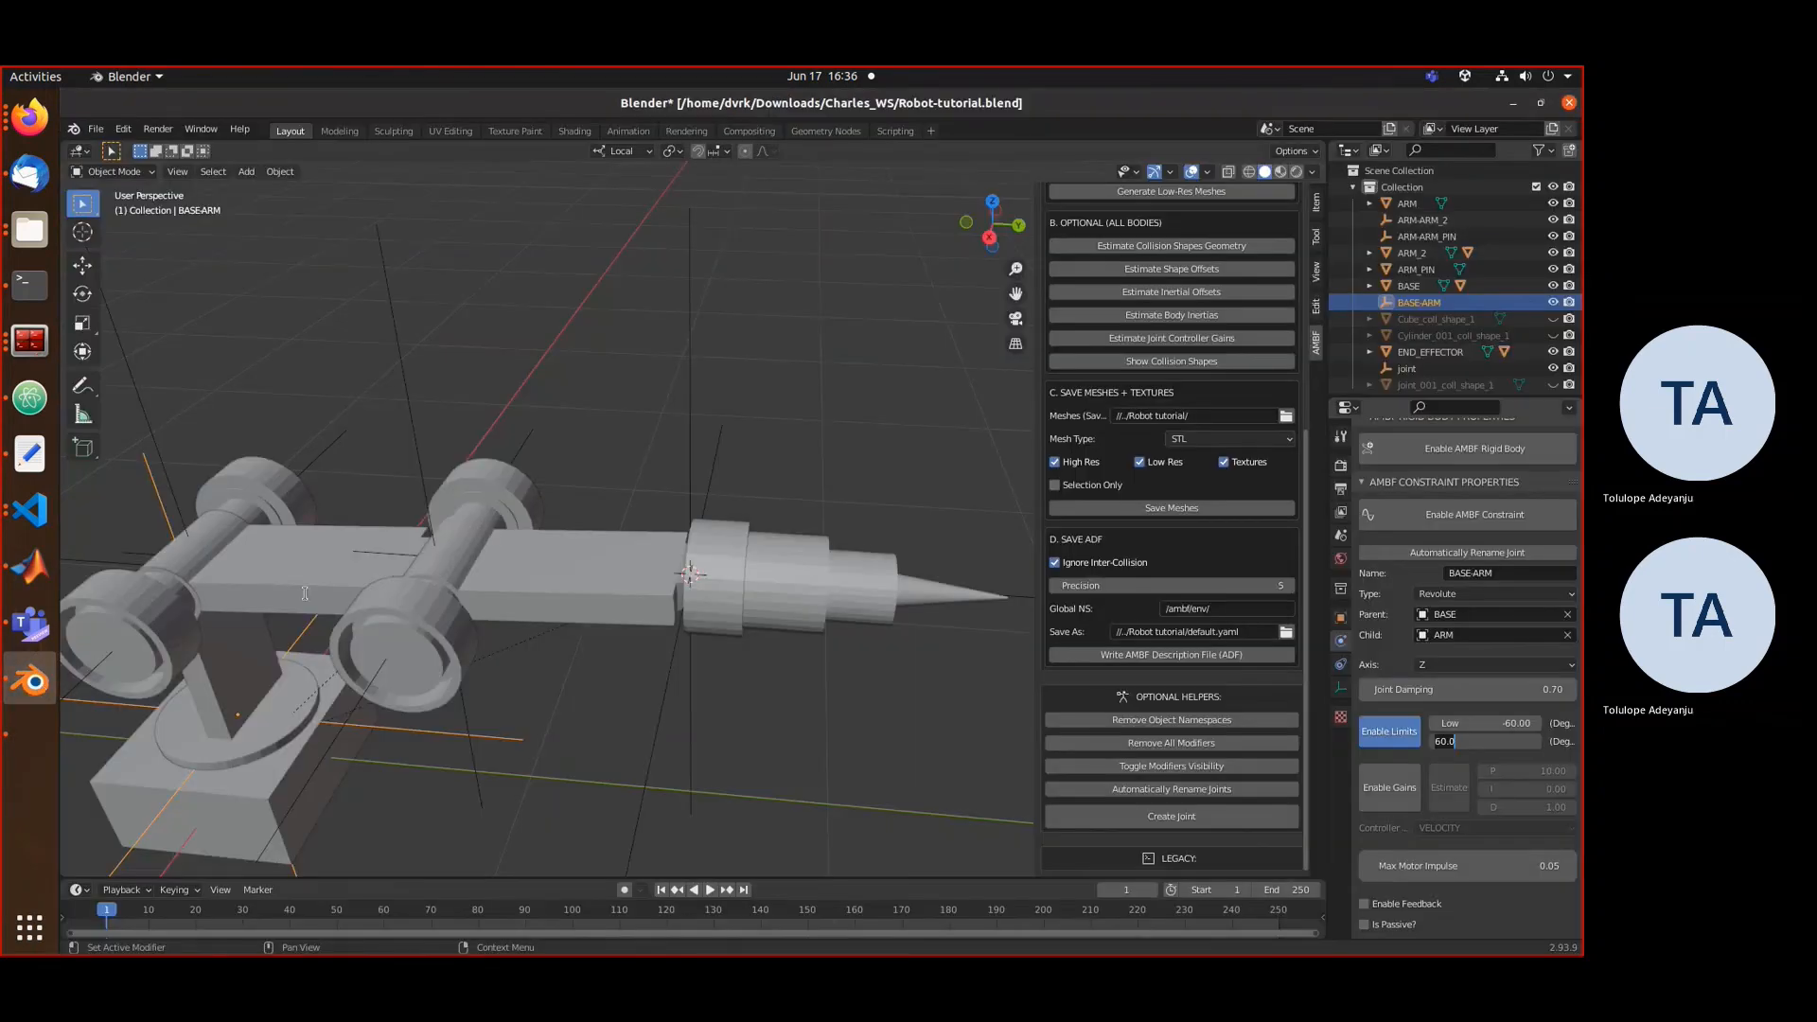